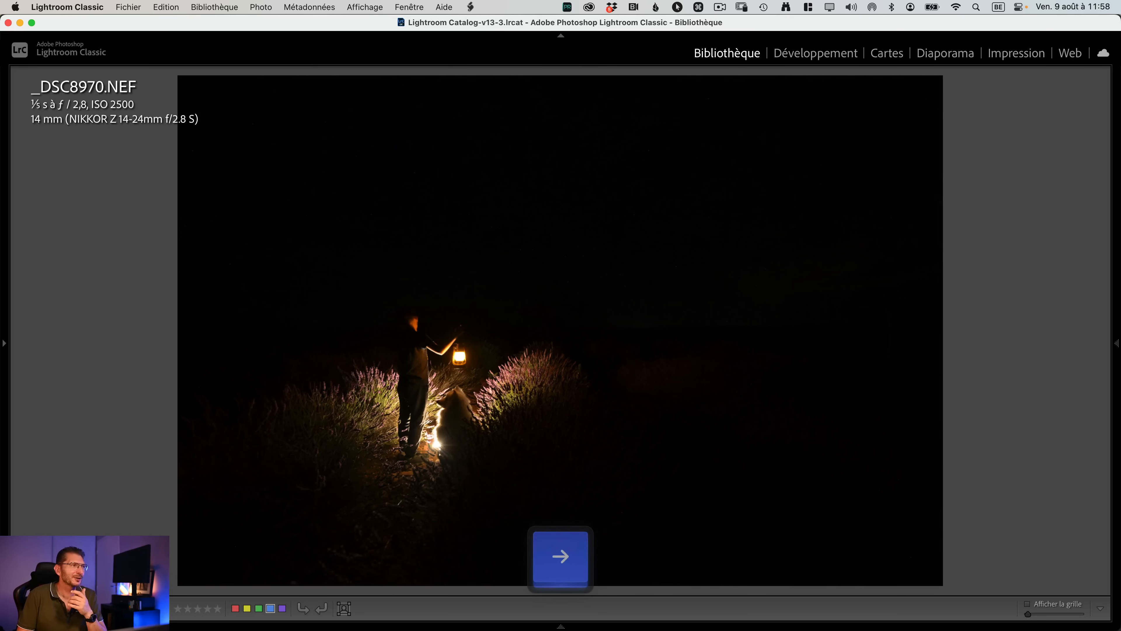
# Find and examine the two-minute lavender-field exposures _DSC8983.NEF and _DSC8981.NEF, checking the tree enlarged in the first one
pyautogui.press('Right')
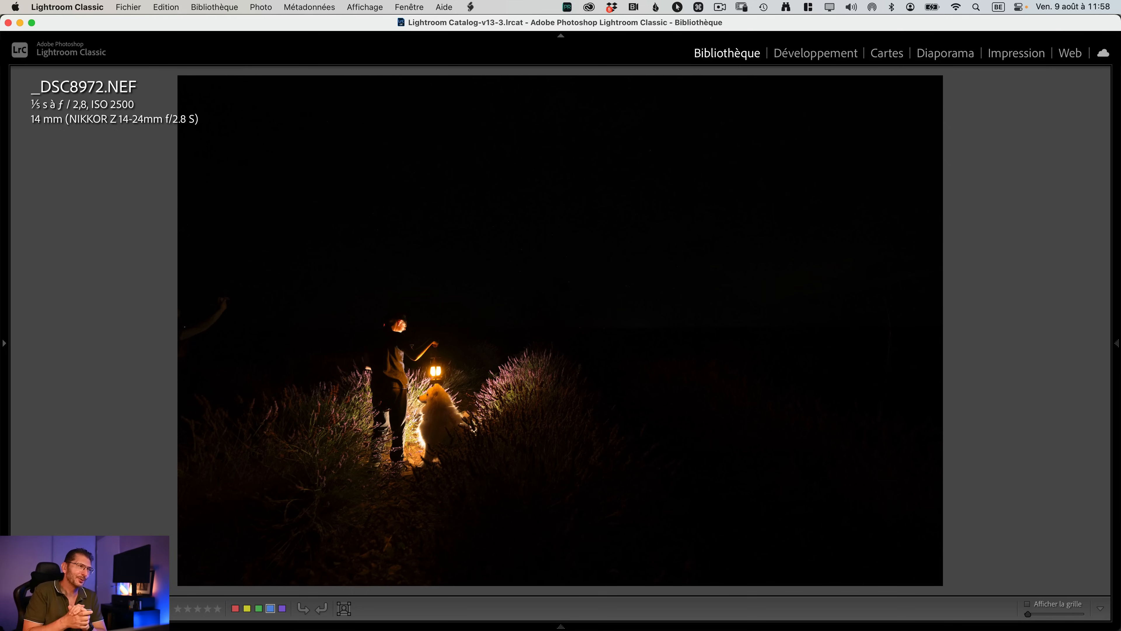
pyautogui.press('g')
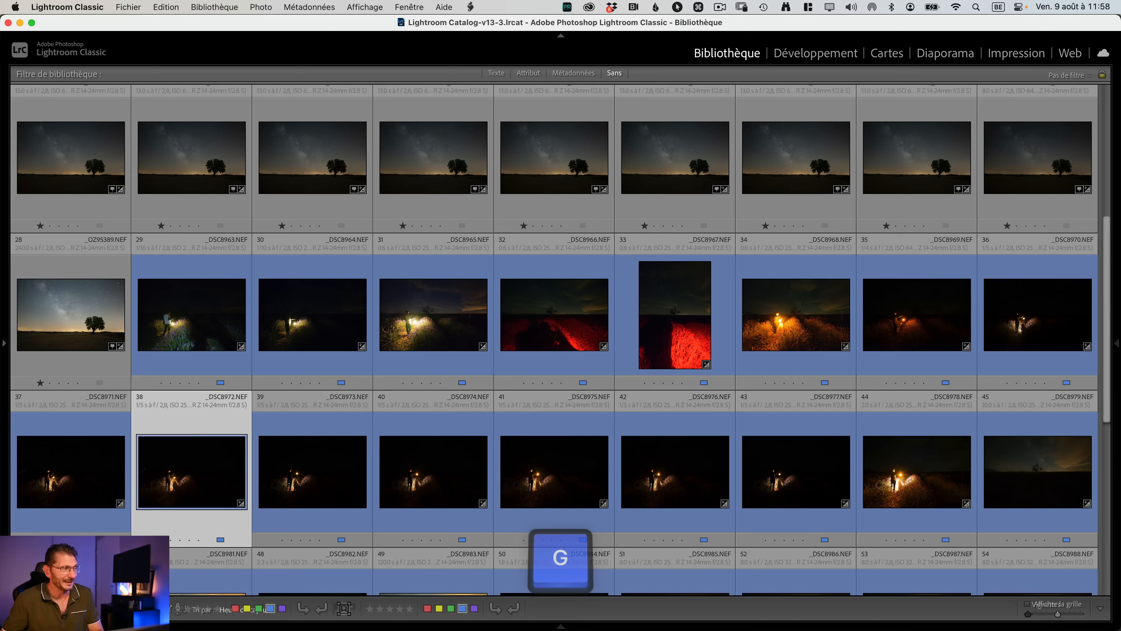
pyautogui.scroll(-3, 596, 420)
pyautogui.scroll(-1, 604, 437)
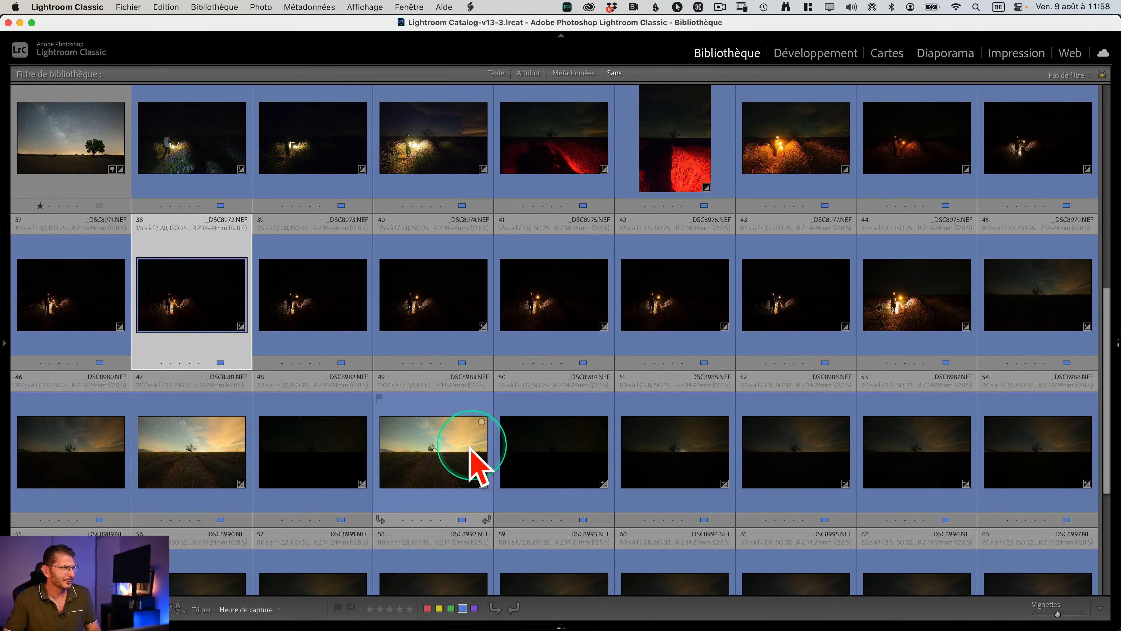
pyautogui.doubleClick(419, 453)
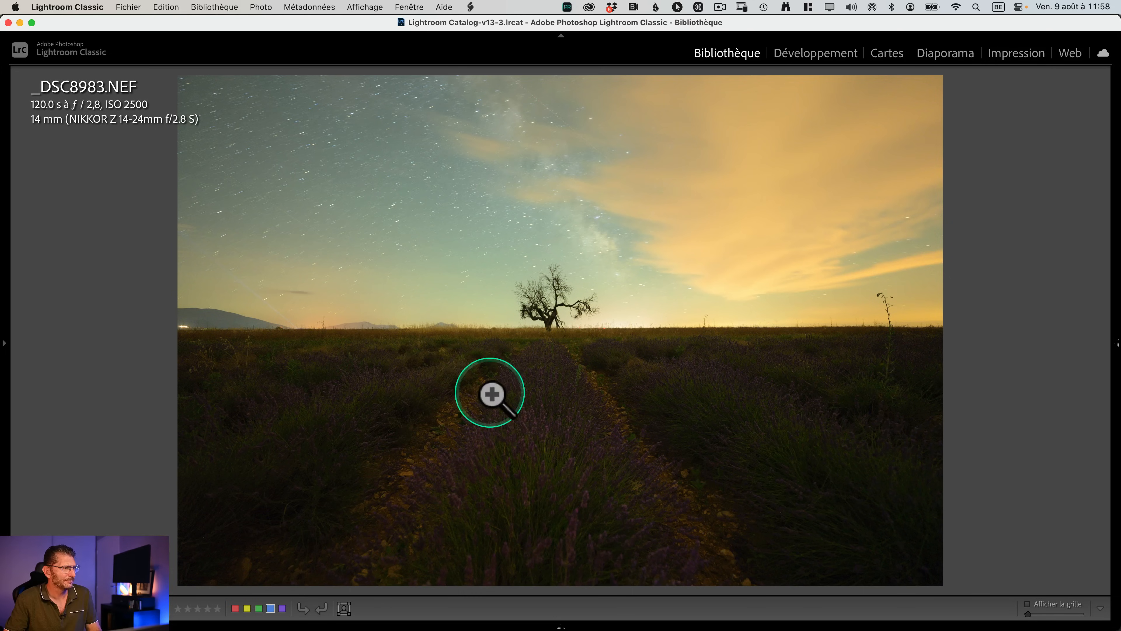
pyautogui.click(545, 319)
pyautogui.click(560, 336)
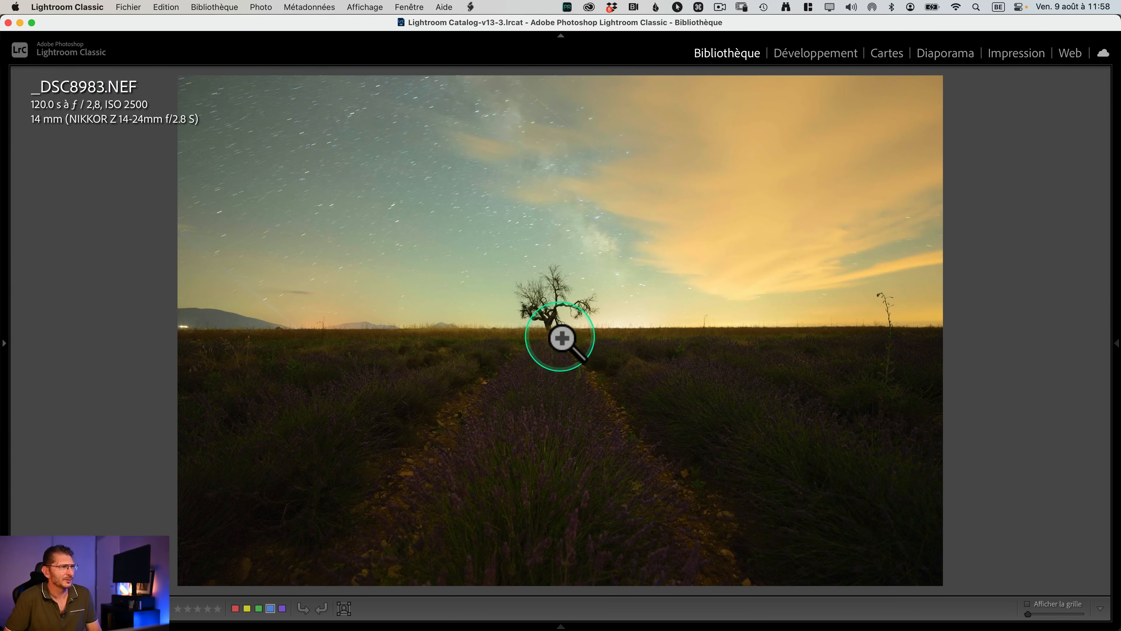
pyautogui.press('Left')
pyautogui.press('Left')
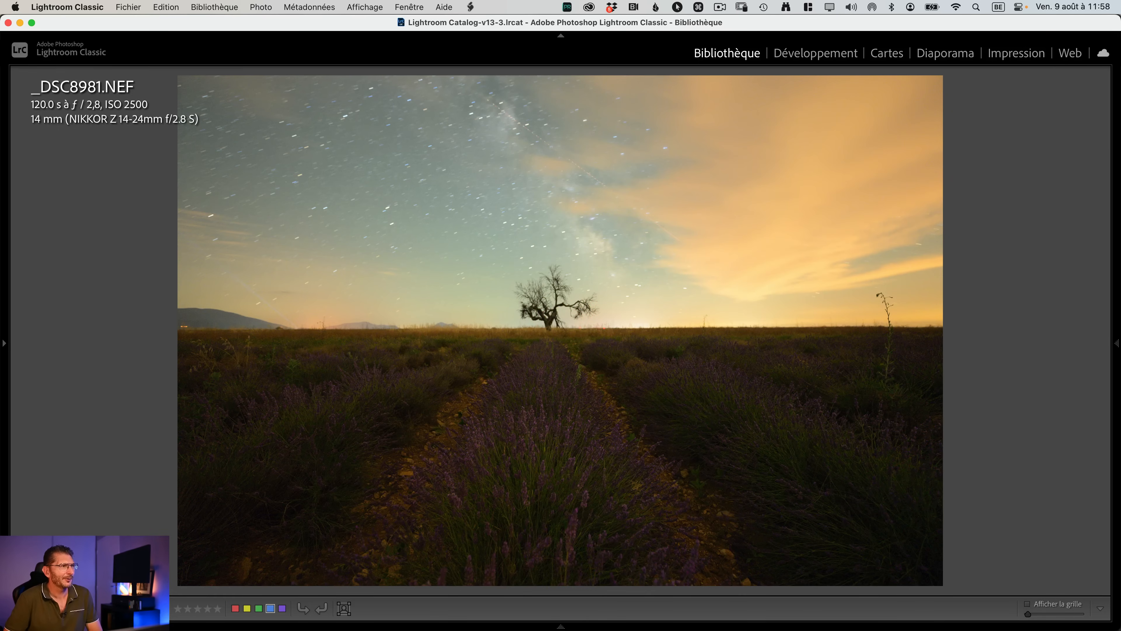
pyautogui.press('ctrl')
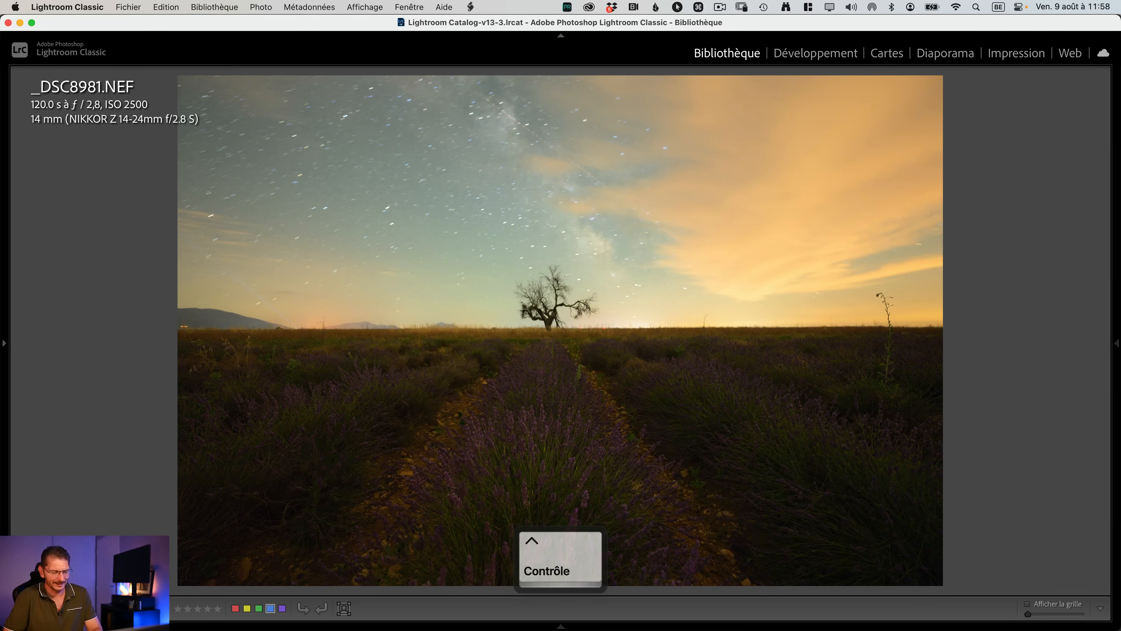
# Look through the lantern shots up to the tree exposures _DSC8979.NEF and _DSC8980.NEF, and return to the thumbnail grid
pyautogui.press('Left')
pyautogui.press('Left')
pyautogui.press('Left')
pyautogui.press('Left')
pyautogui.press('Left')
pyautogui.press('Left')
pyautogui.press('Left')
pyautogui.press('Left')
pyautogui.press('Left')
pyautogui.press('Right')
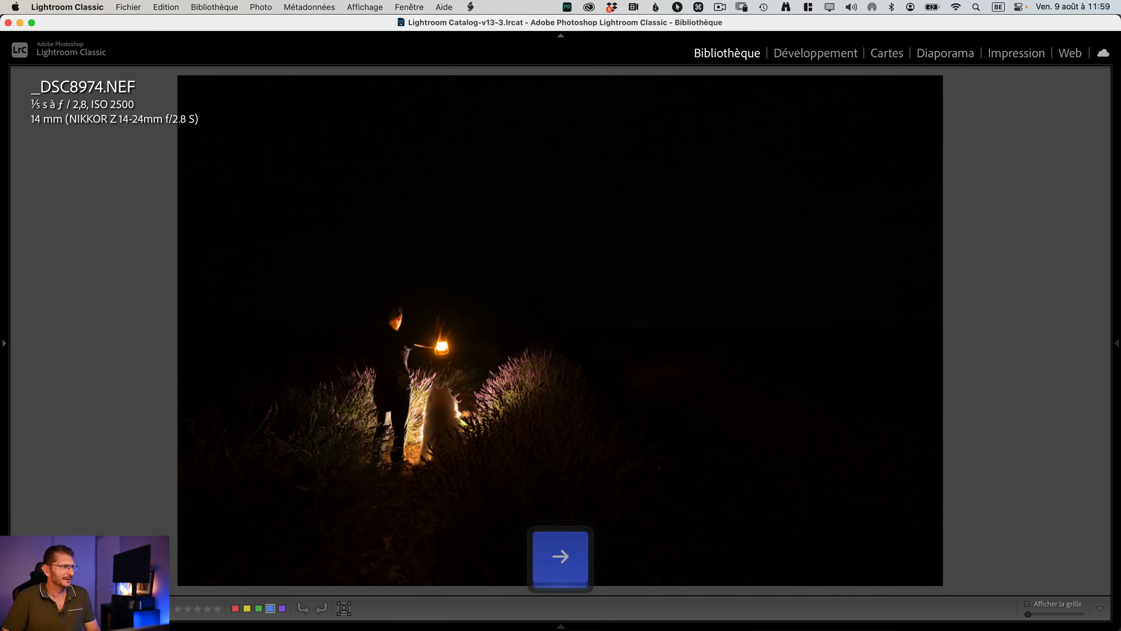
pyautogui.press('Right')
pyautogui.press('Right')
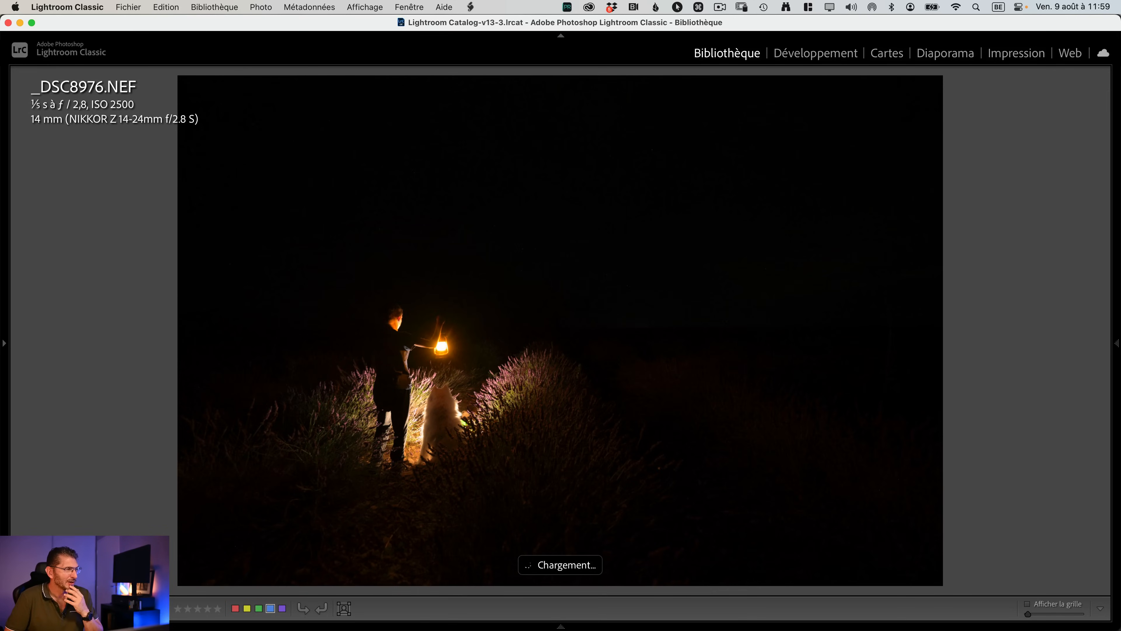
pyautogui.press('Right')
pyautogui.press('Right')
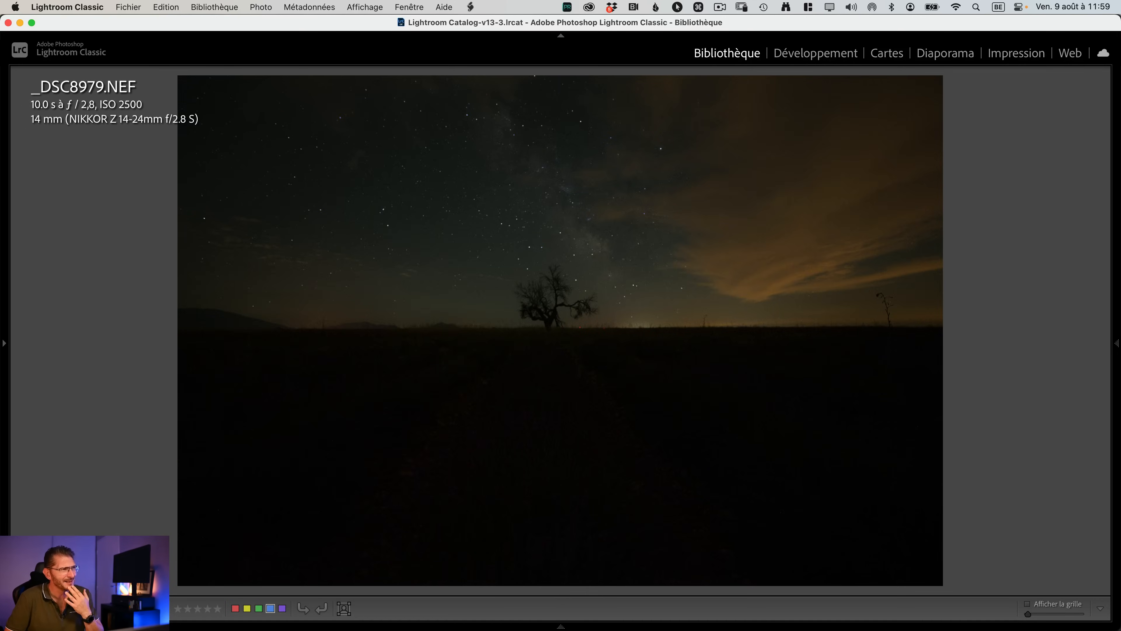
pyautogui.press('Right')
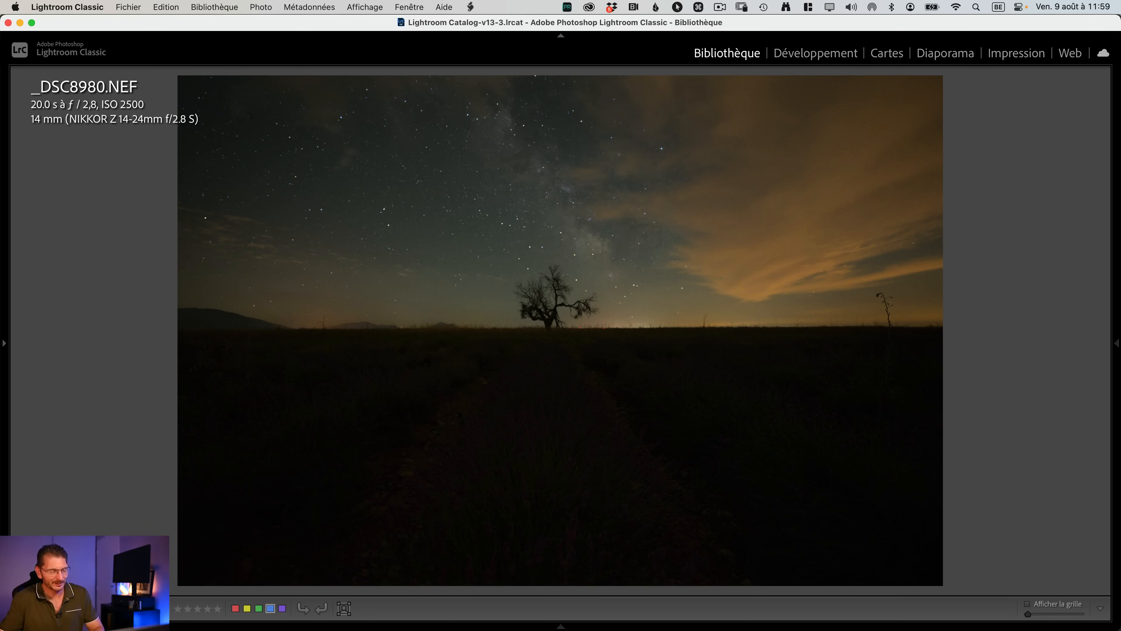
pyautogui.press('g')
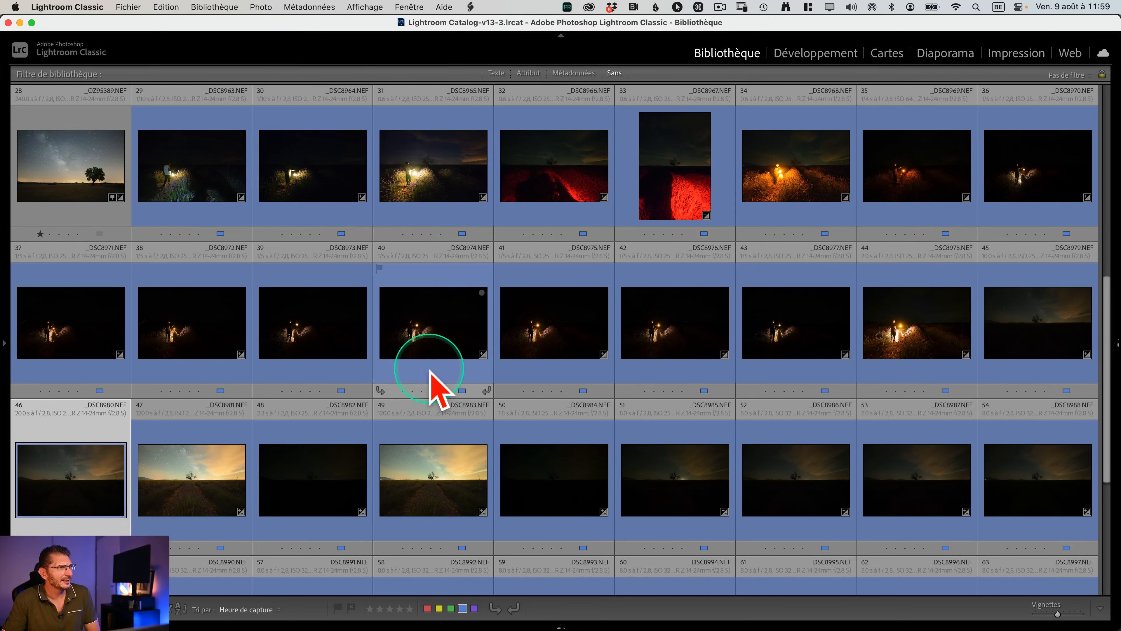
# Examine _DSC8981.NEF enlarged on the lavender foreground and the tree, and return it to the full view
pyautogui.doubleClick(211, 472)
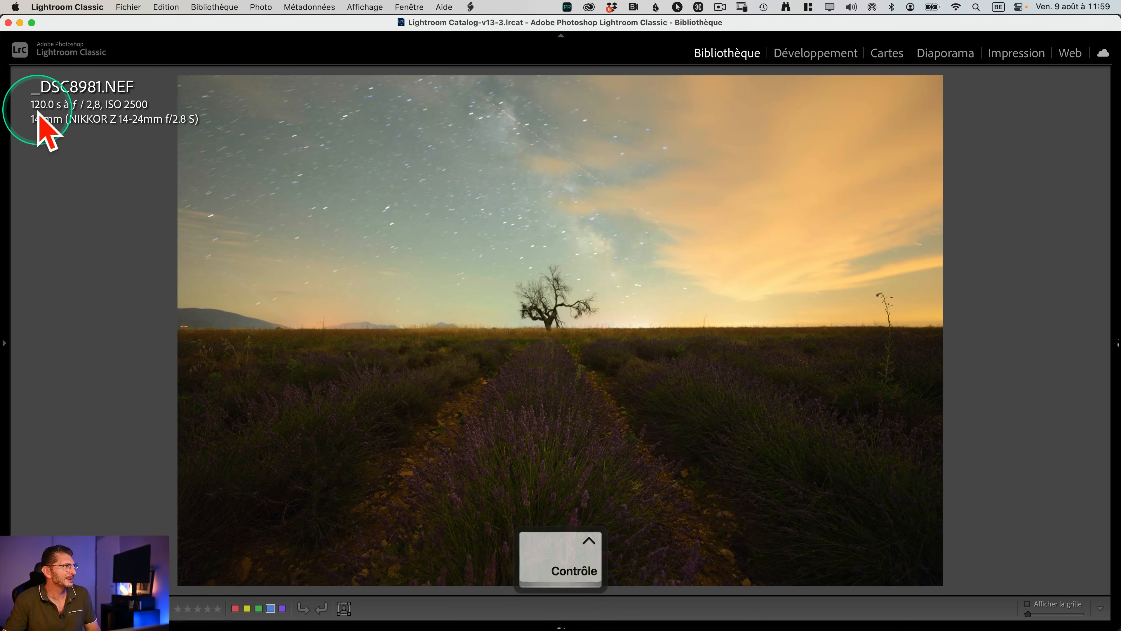
pyautogui.click(551, 434)
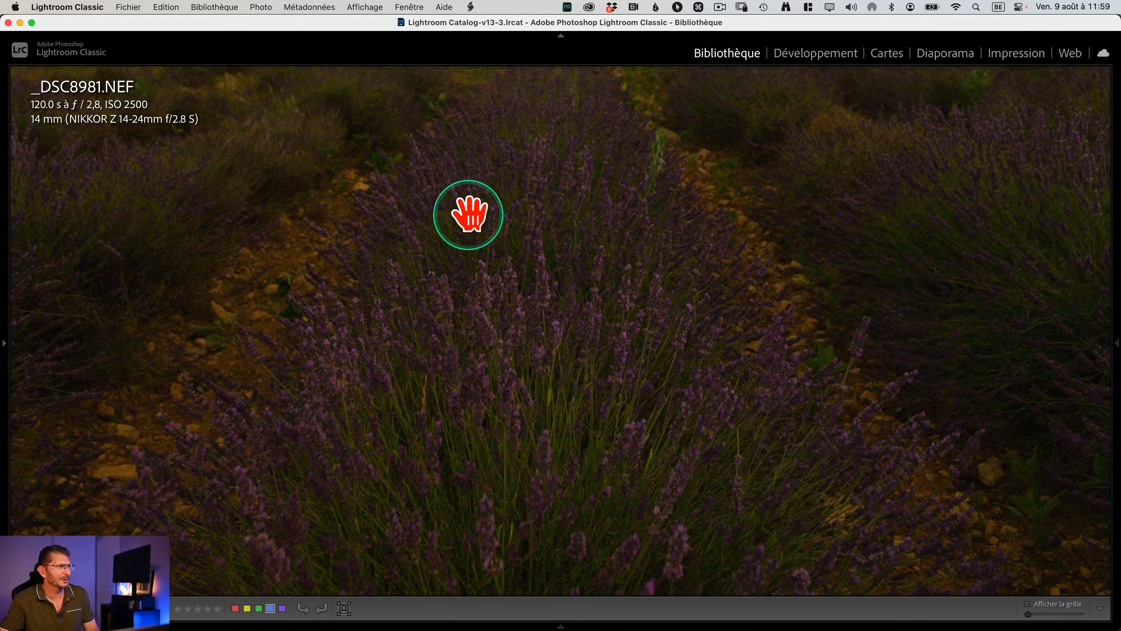
pyautogui.moveTo(468, 216); pyautogui.dragTo(498, 556)
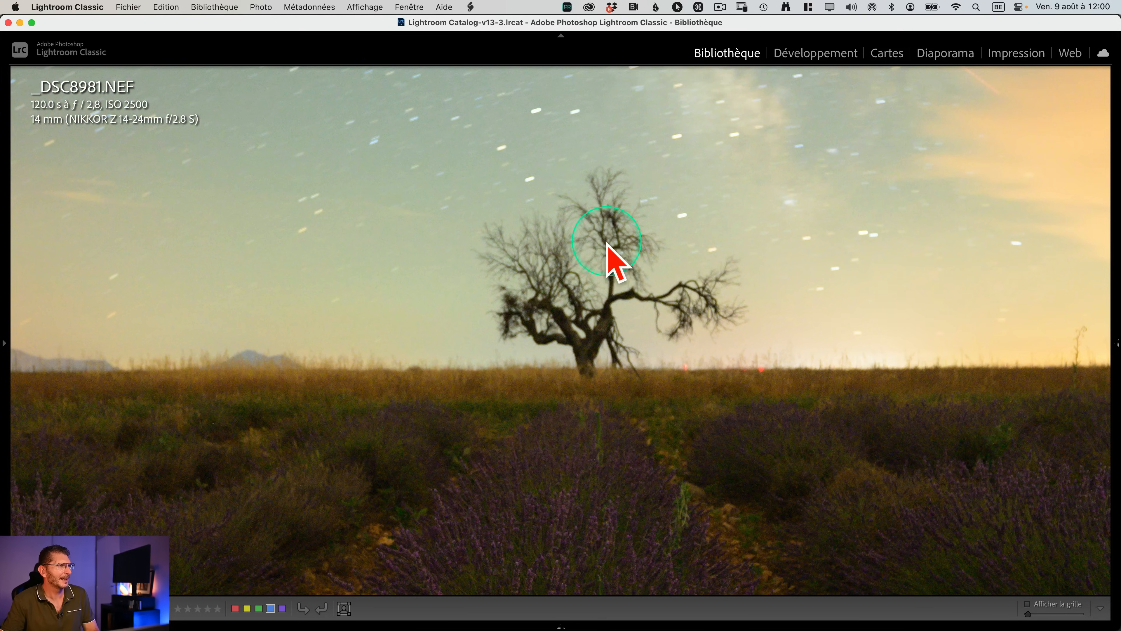
pyautogui.click(100, 141)
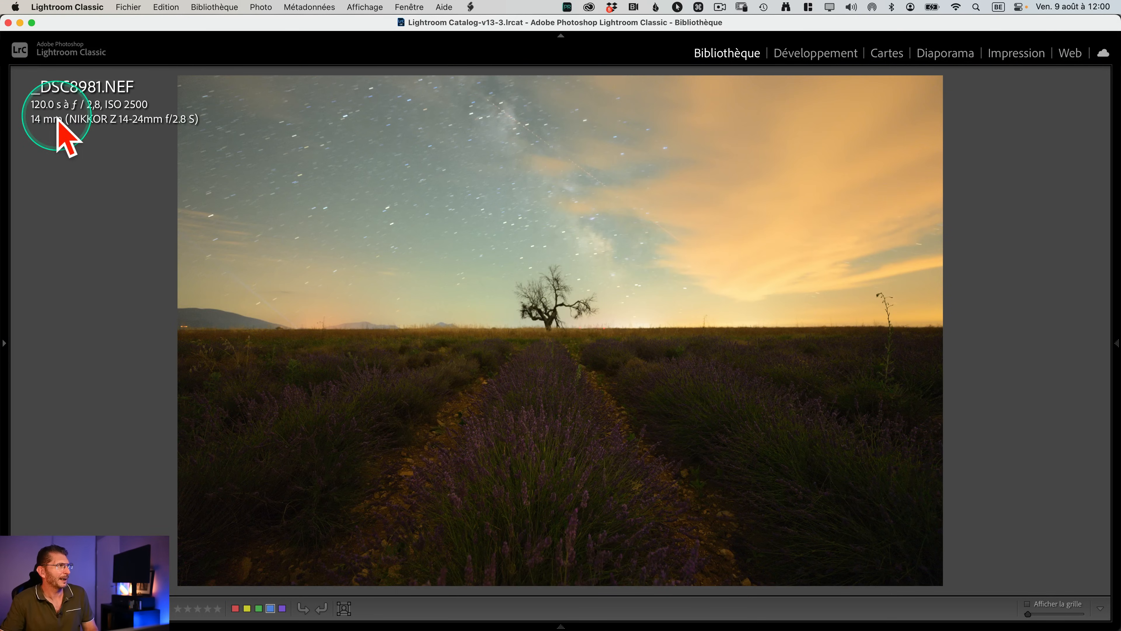
pyautogui.press('ctrl')
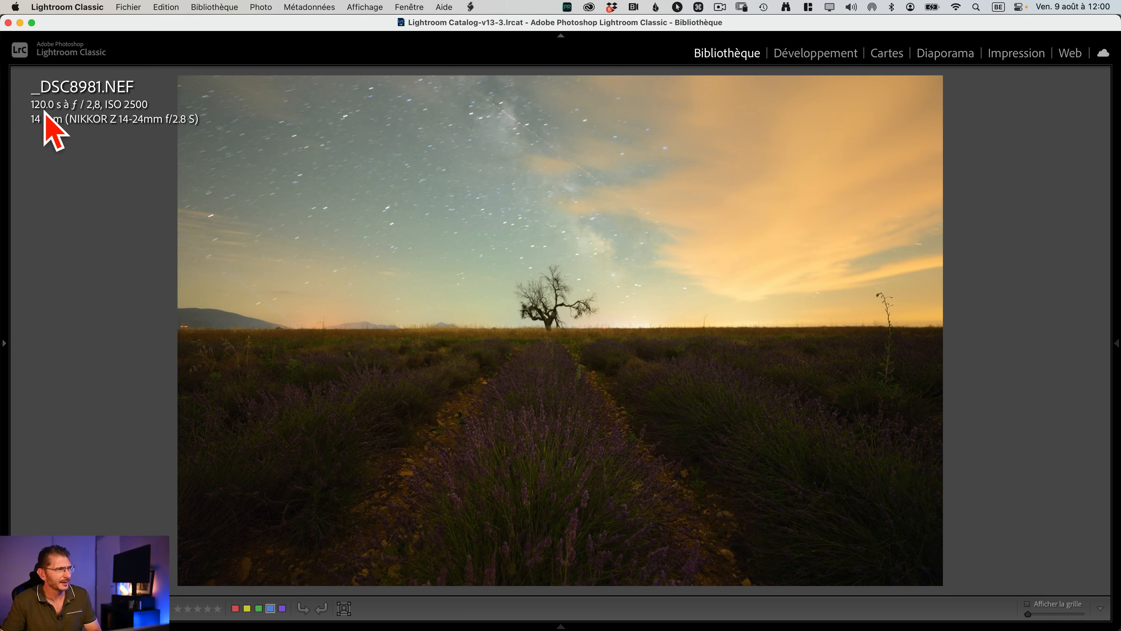
# Rate _DSC8981.NEF and _DSC8983.NEF two stars, and check the tree and stars of _DSC8983.NEF enlarged
pyautogui.press('g')
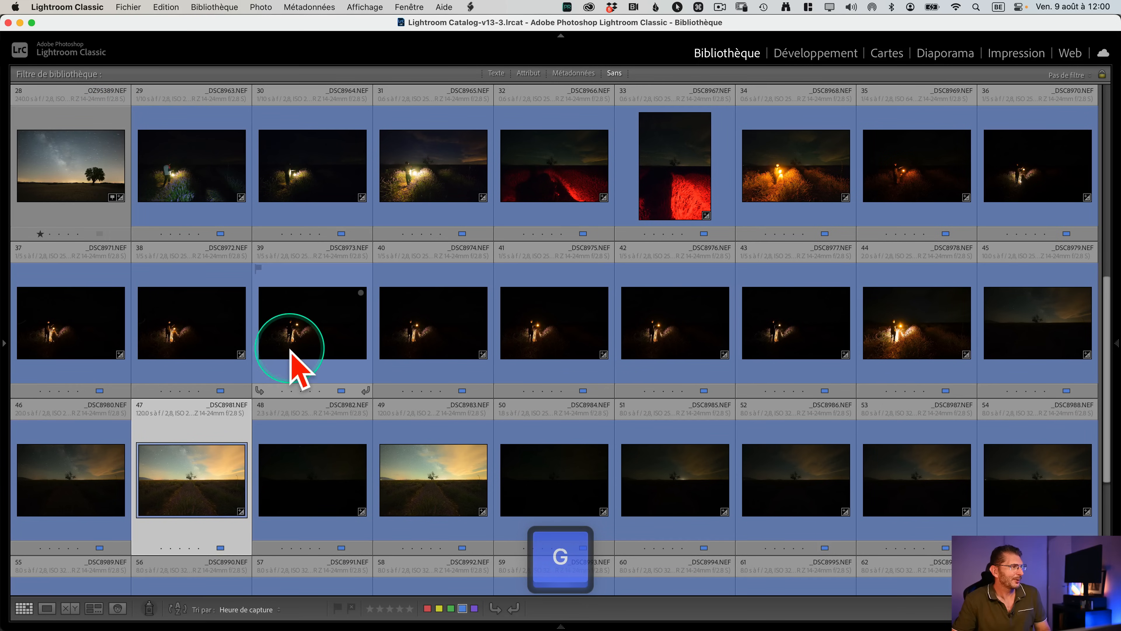
pyautogui.click(171, 548)
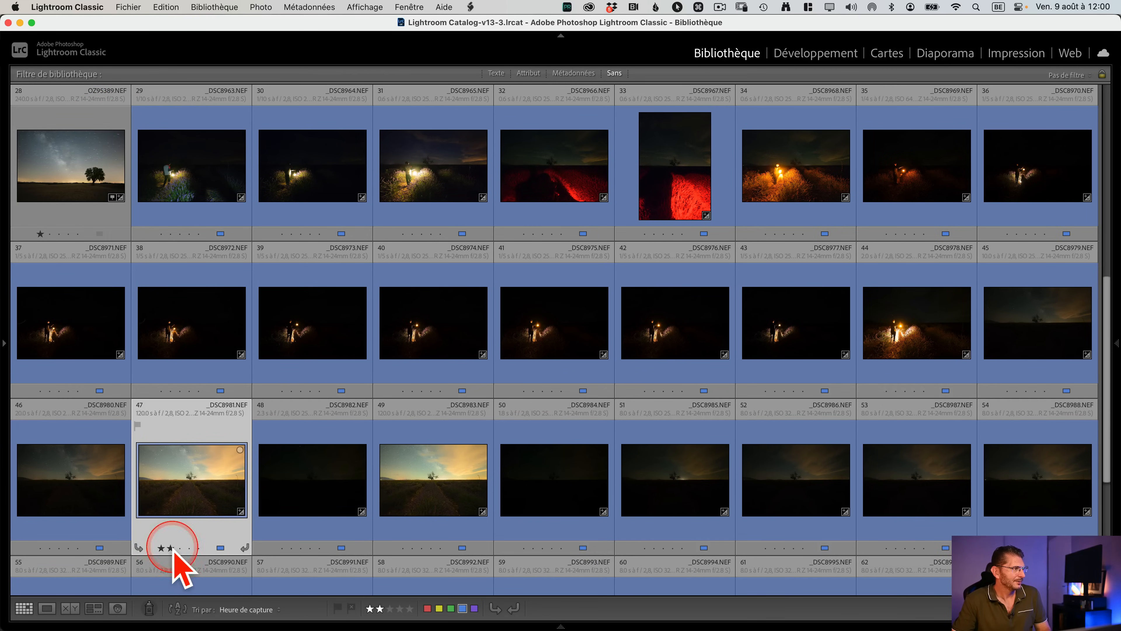
pyautogui.doubleClick(419, 494)
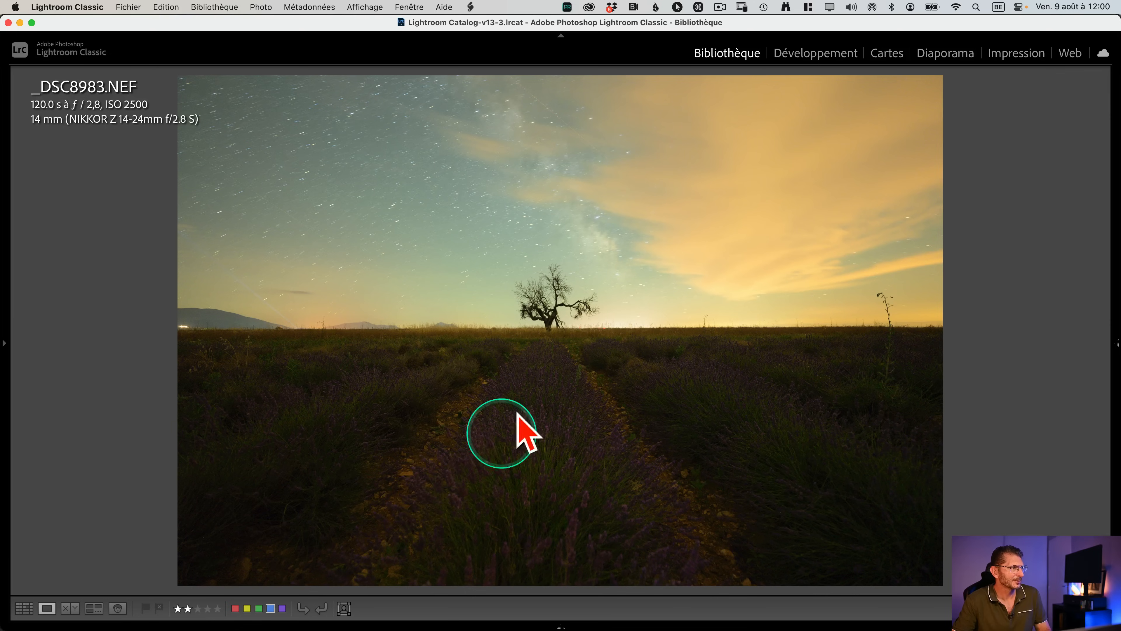
pyautogui.click(569, 276)
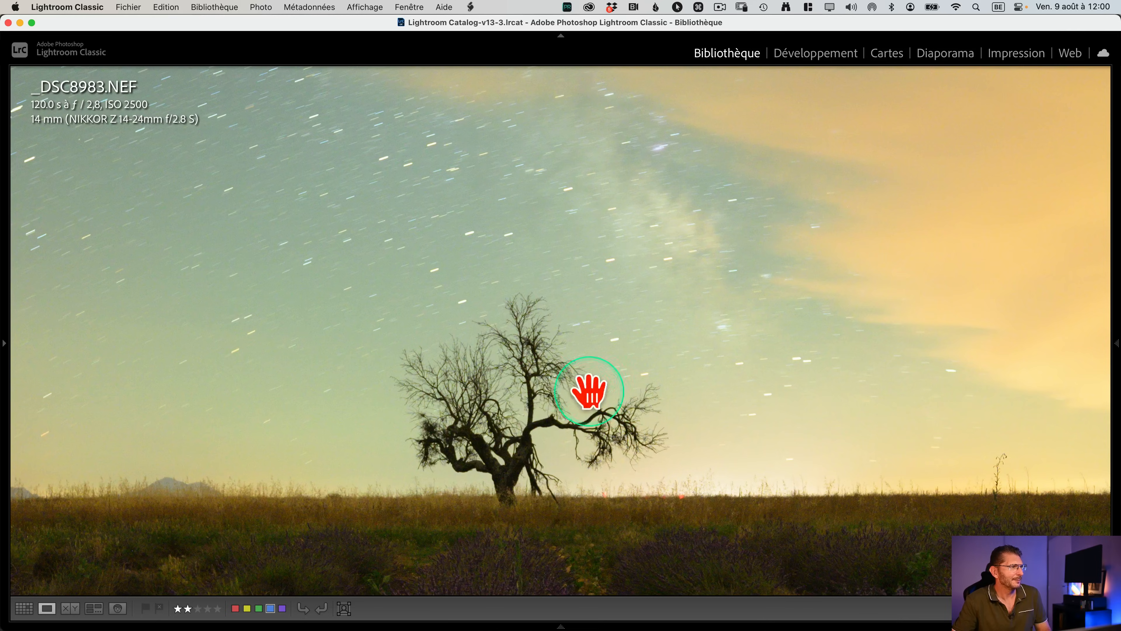
pyautogui.click(609, 444)
pyautogui.press('g')
pyautogui.click(209, 424)
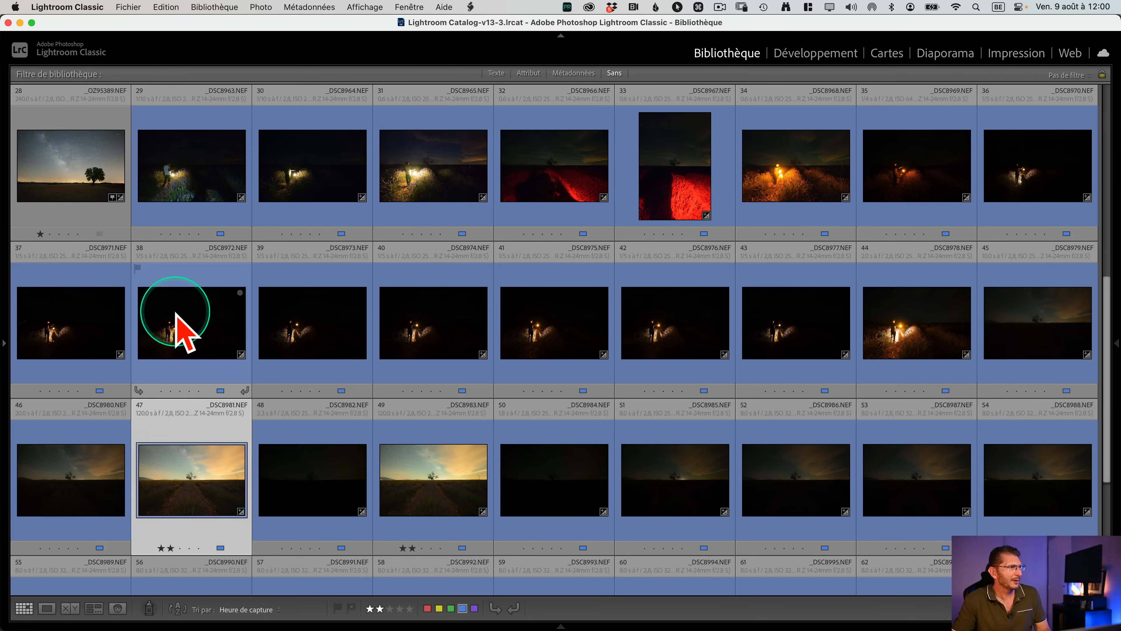
# Examine the lantern photos one by one from _DSC8968.NEF to _DSC8978.NEF, comparing _DSC8971.NEF with _DSC8972.NEF, and return to the grid
pyautogui.doubleClick(813, 207)
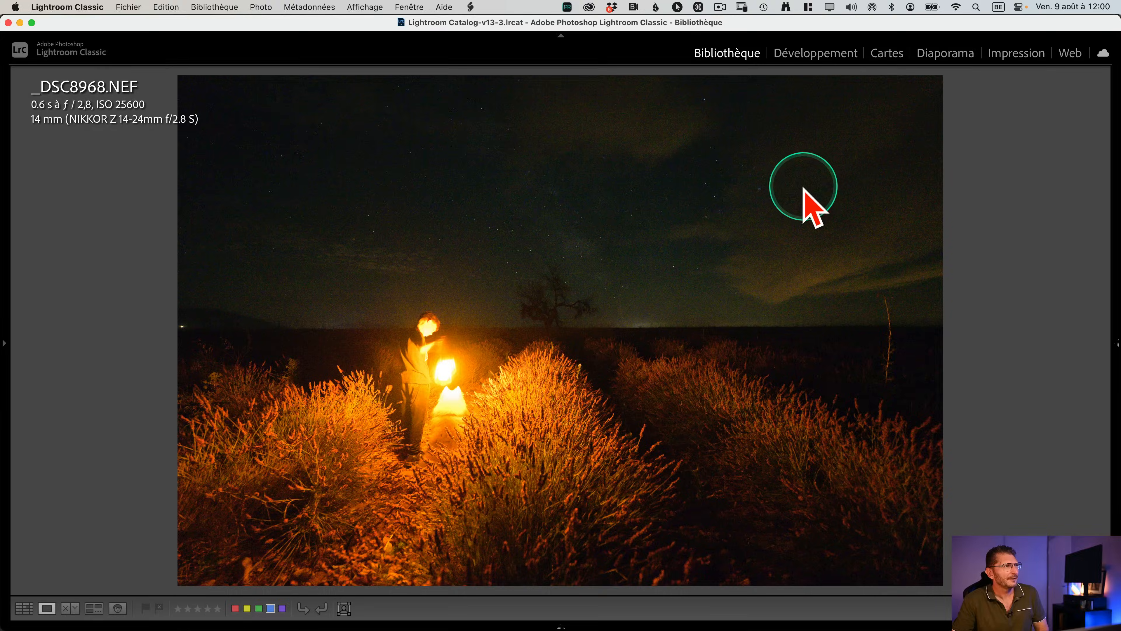
pyautogui.press('Right')
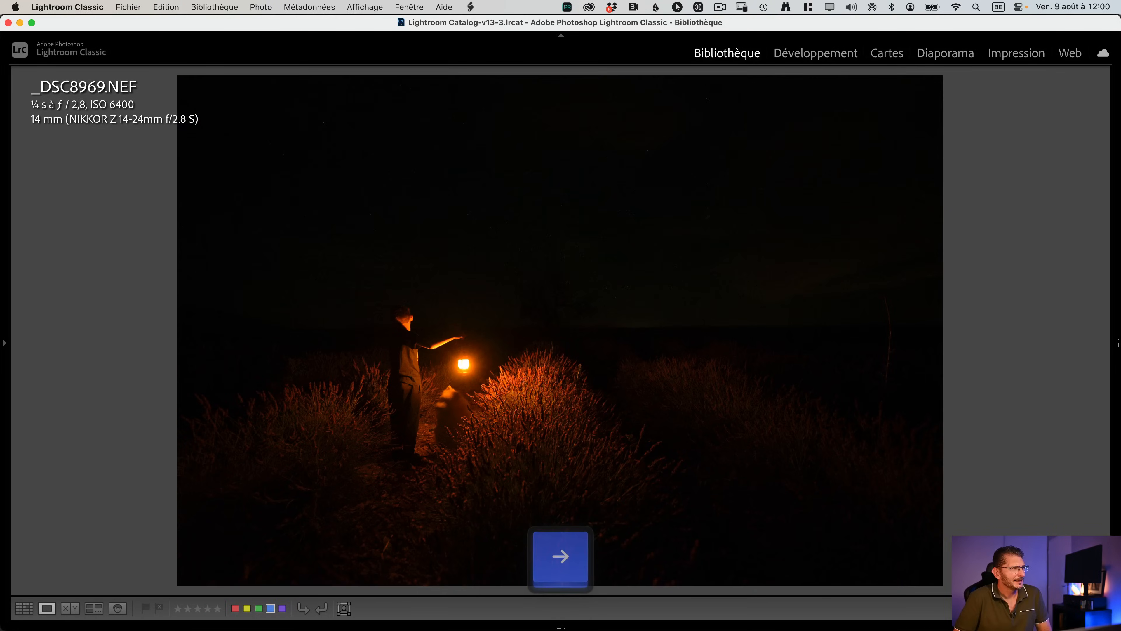
pyautogui.press('Right')
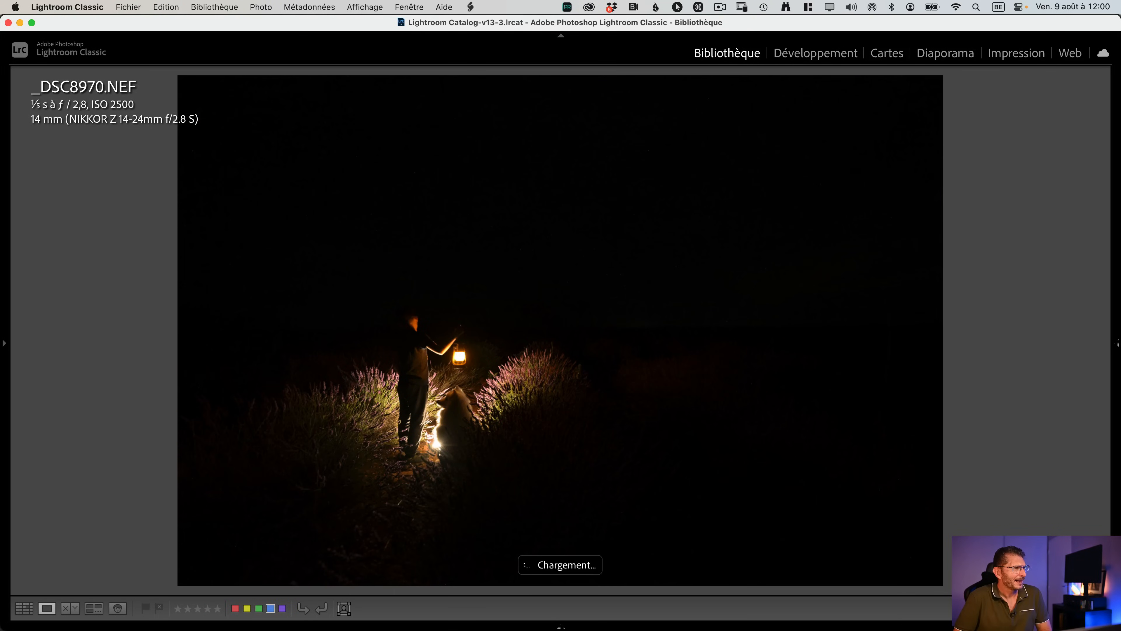
pyautogui.press('Right')
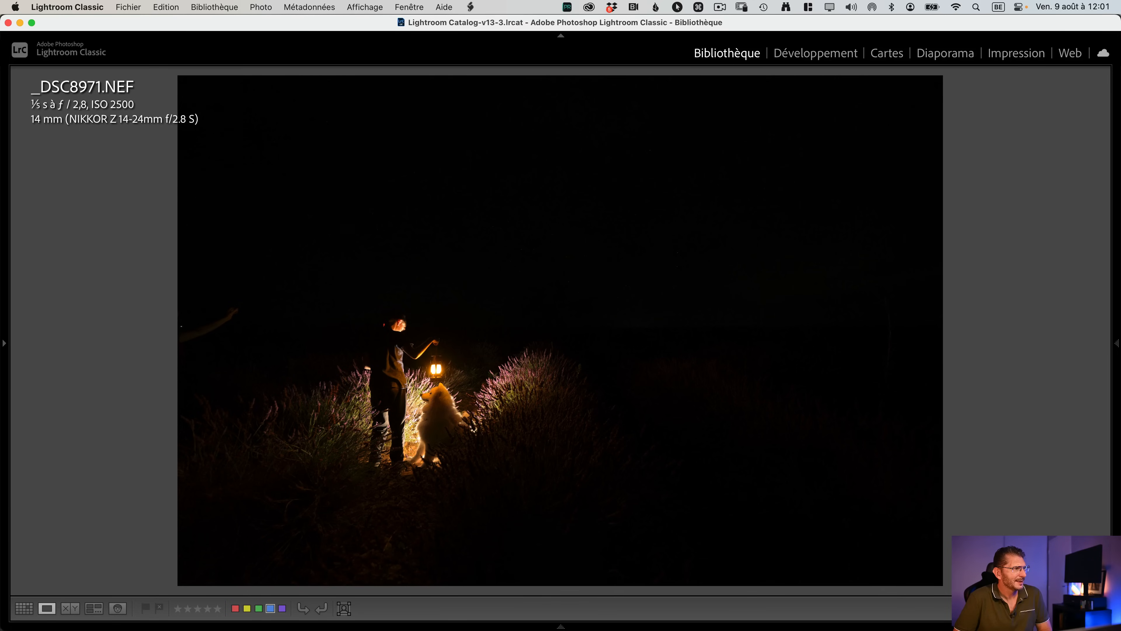
pyautogui.press('Right')
pyautogui.press('Left')
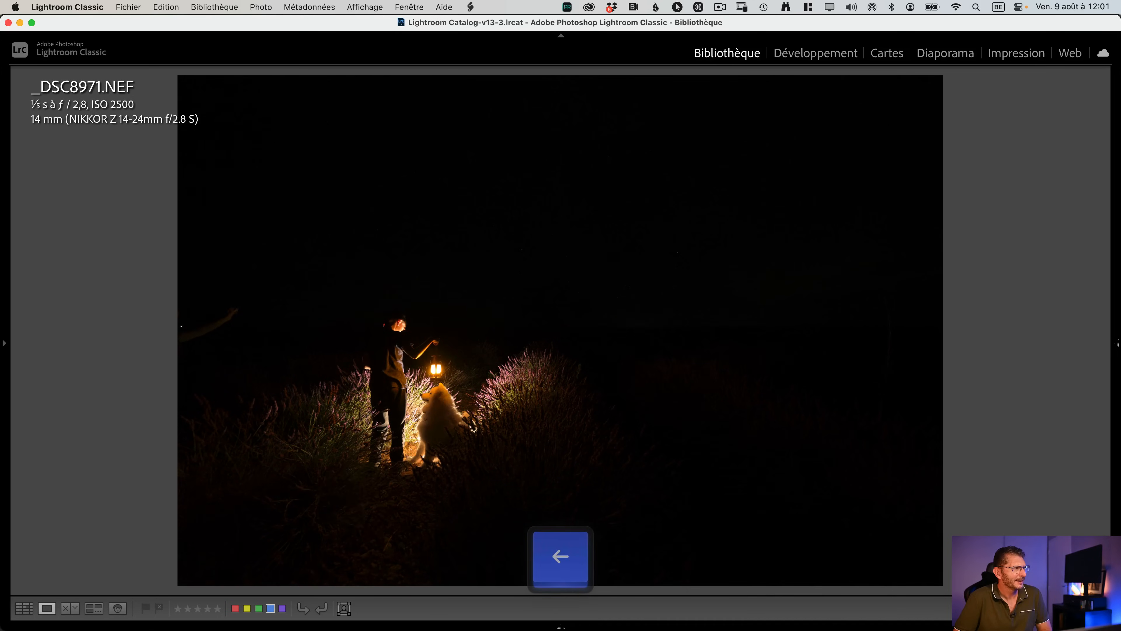
pyautogui.press('Right')
pyautogui.press('Left')
pyautogui.press('Right')
pyautogui.press('Right')
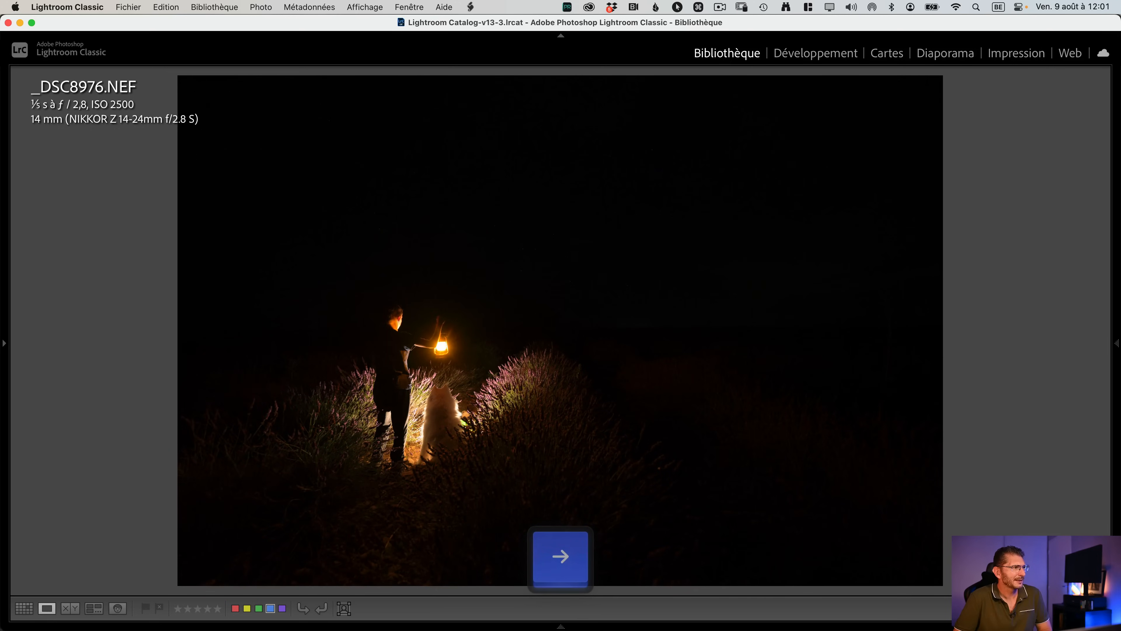
pyautogui.press('Right')
pyautogui.press('Right')
pyautogui.press('Left')
pyautogui.press('g')
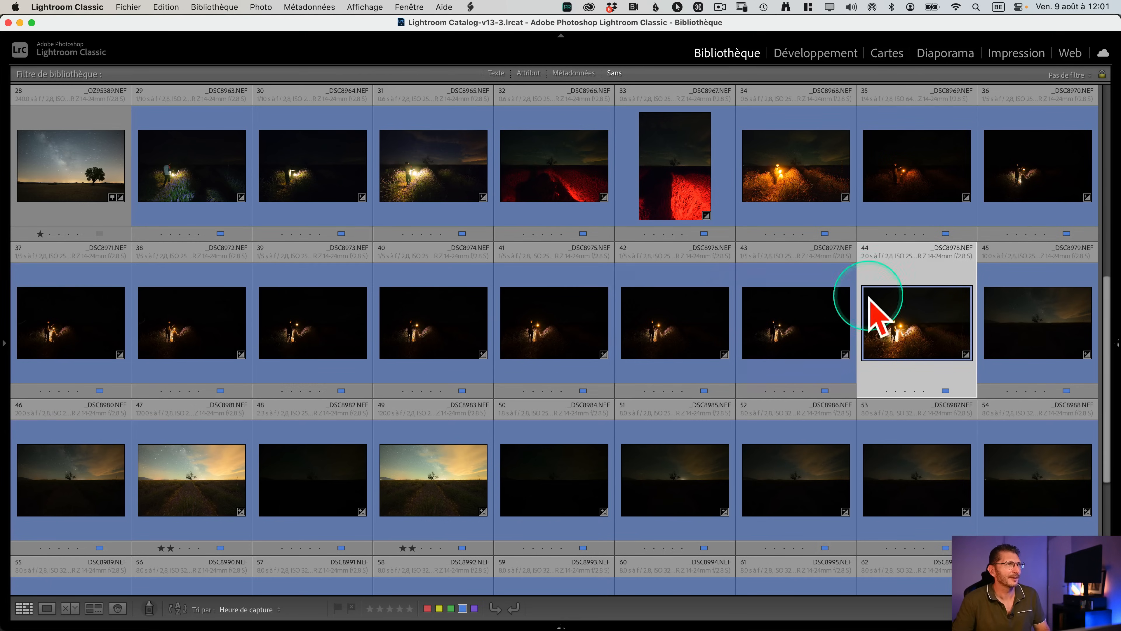
# Select the lantern photos _DSC8969.NEF through _DSC8978.NEF and show them together in Survey view
pyautogui.click(935, 189)
pyautogui.keyDown('shift'); pyautogui.click(936, 313); pyautogui.keyUp('shift')
pyautogui.press('n')
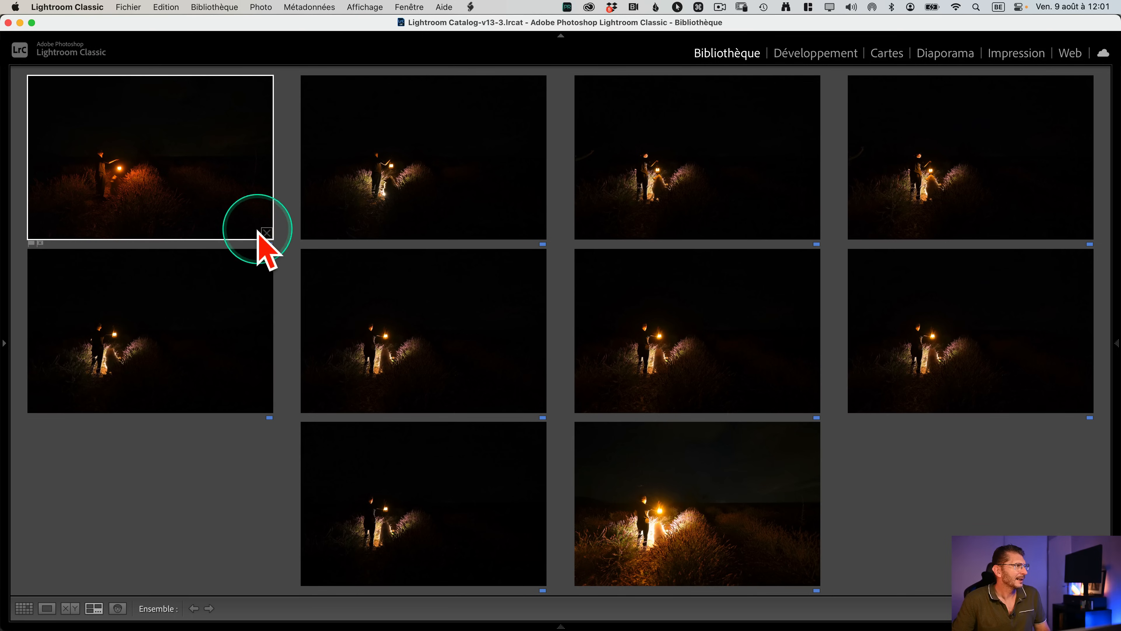
# Remove _DSC8969.NEF and _DSC8970.NEF from the surveyed lantern photos, viewing the second one large before excluding it
pyautogui.click(264, 233)
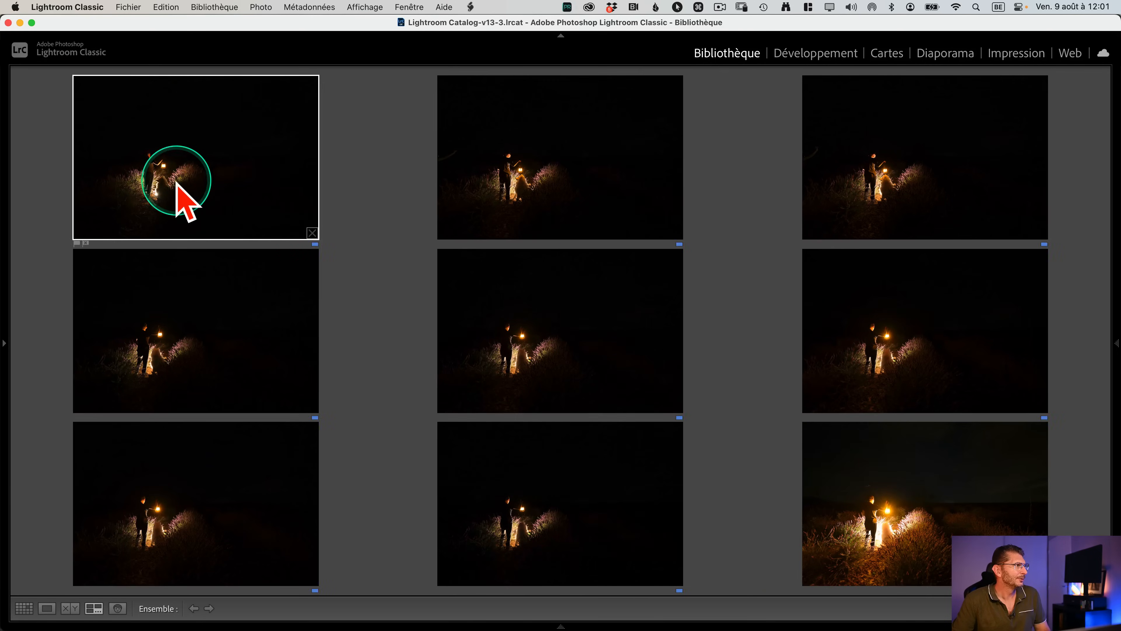
pyautogui.doubleClick(177, 181)
pyautogui.press('n')
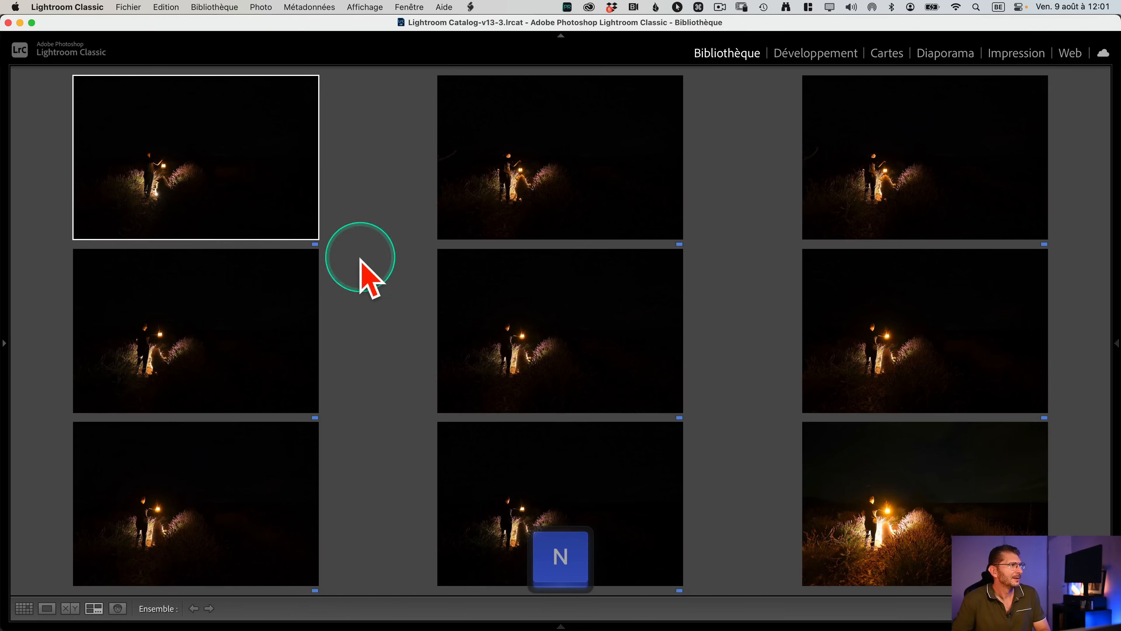
pyautogui.click(311, 231)
# Examine _DSC8971.NEF in the large single view and compare it with the remaining surveyed lantern photos
pyautogui.doubleClick(165, 204)
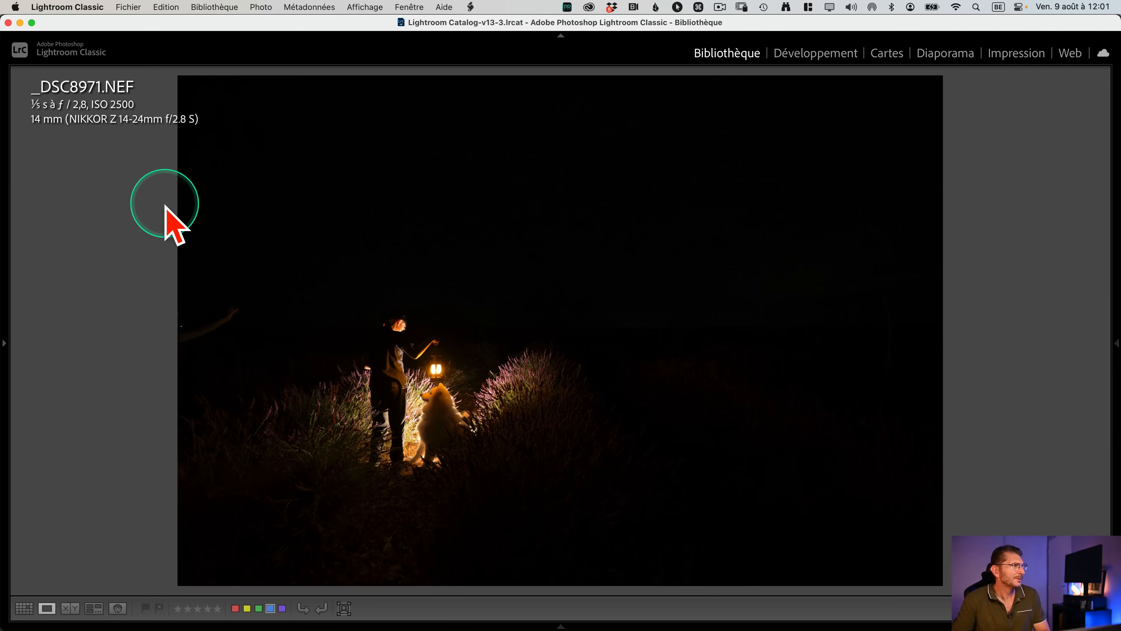
pyautogui.press('n')
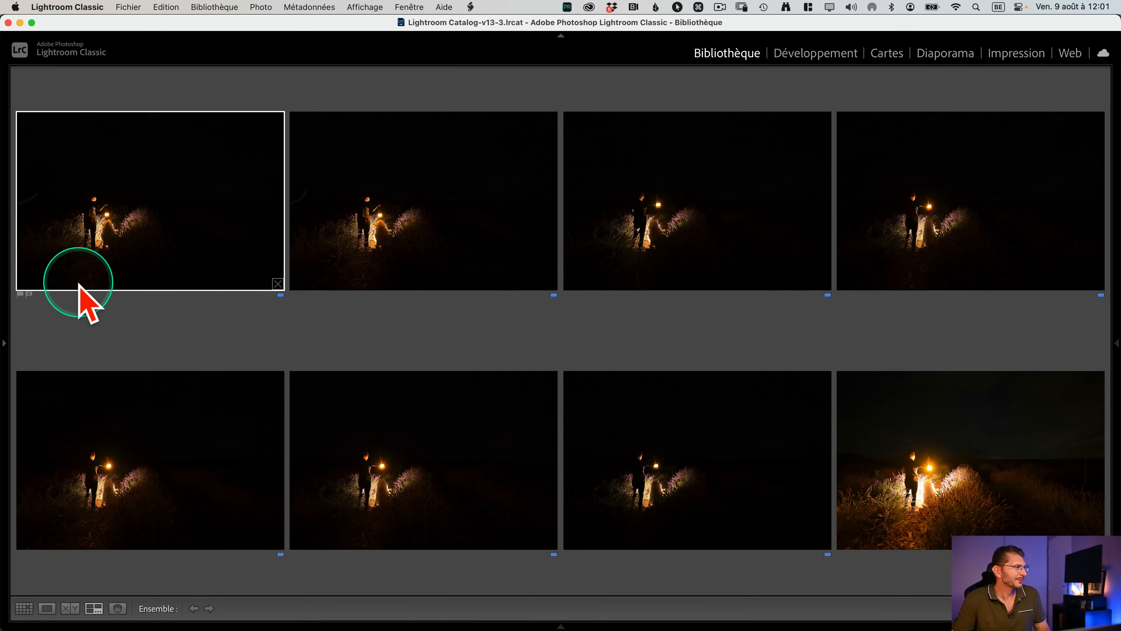
pyautogui.press('Left')
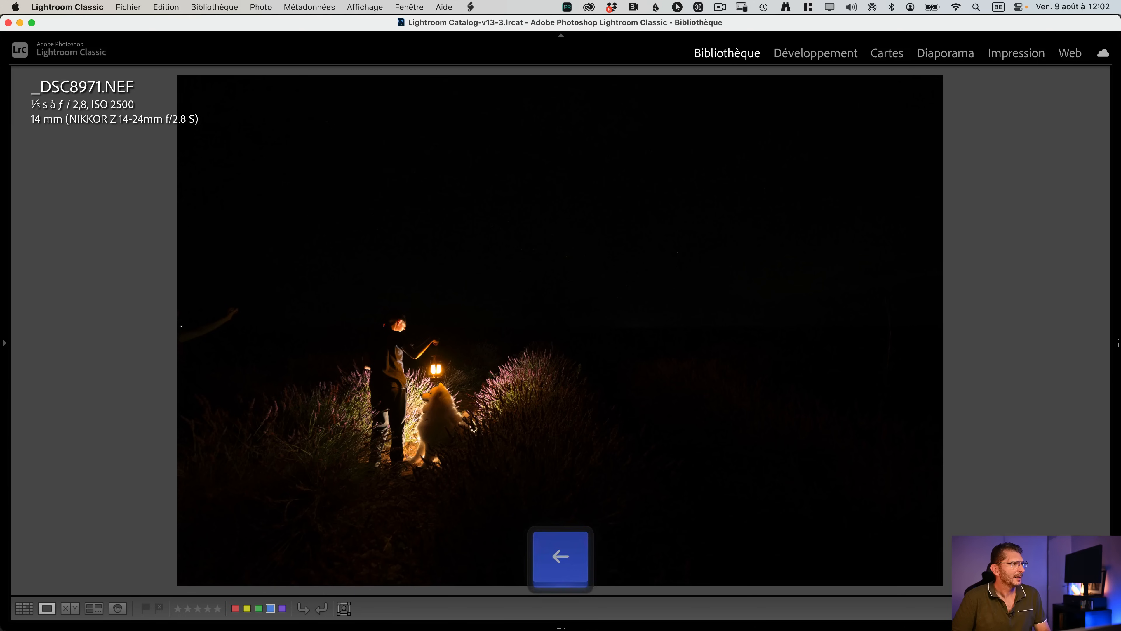
# Compare _DSC8971.NEF with _DSC8972.NEF, clear the selection in the grid and rate _DSC8971.NEF two stars
pyautogui.press('Right')
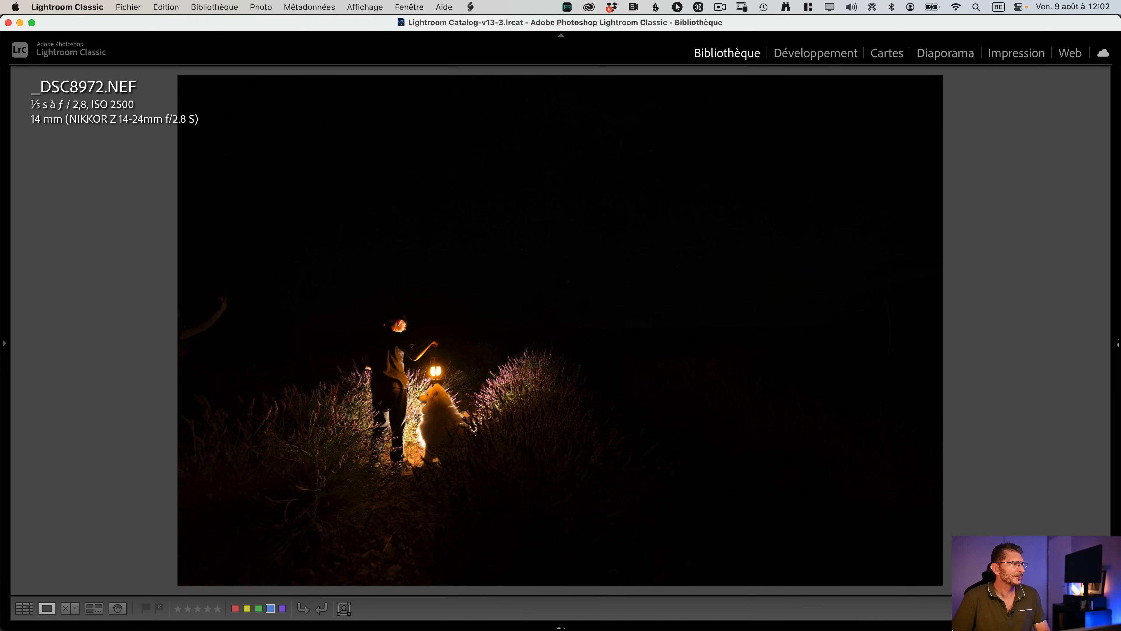
pyautogui.press('Left')
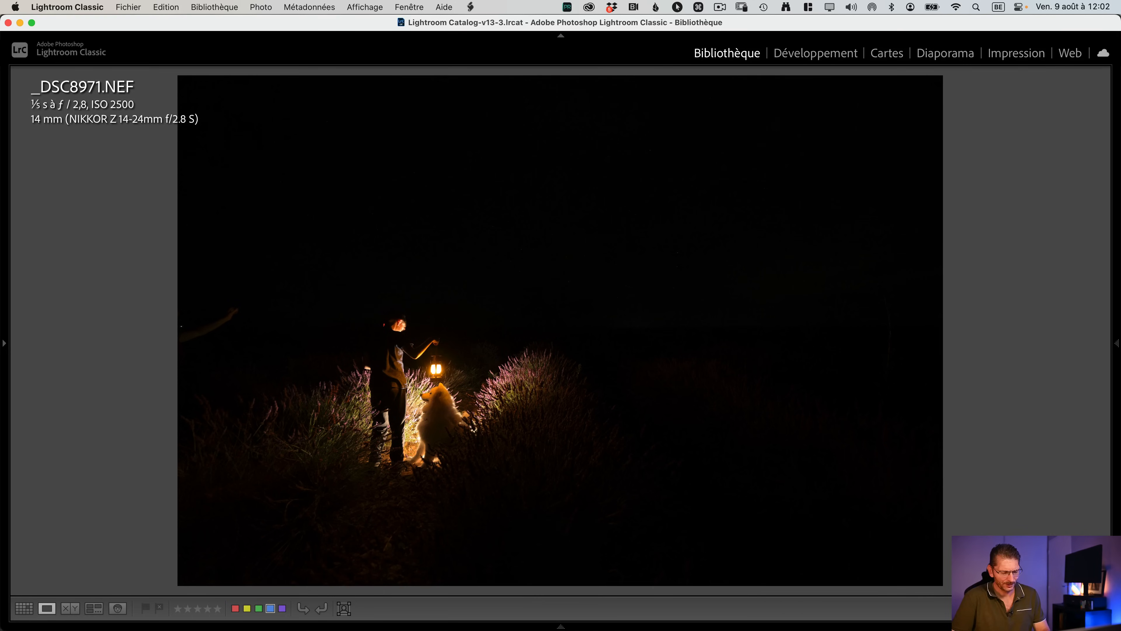
pyautogui.press('g')
pyautogui.click(92, 338)
pyautogui.press('super+d')
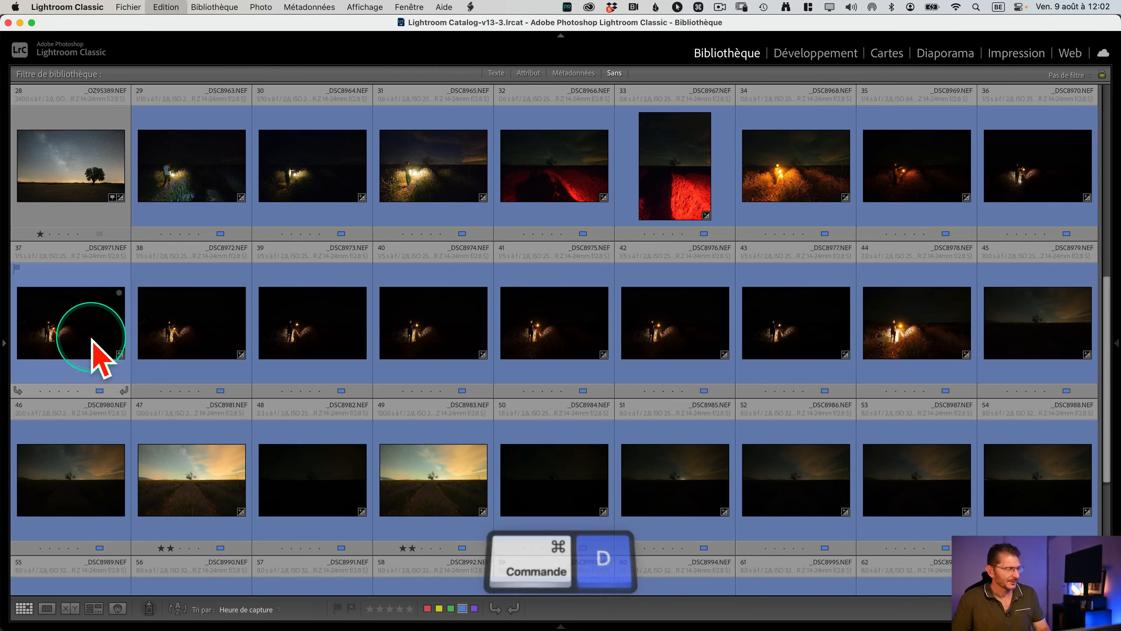
pyautogui.click(49, 390)
# Examine the lantern photos from _DSC8972.NEF to _DSC8978.NEF one by one, checking the person up close in _DSC8978.NEF
pyautogui.click(178, 343)
pyautogui.doubleClick(180, 344)
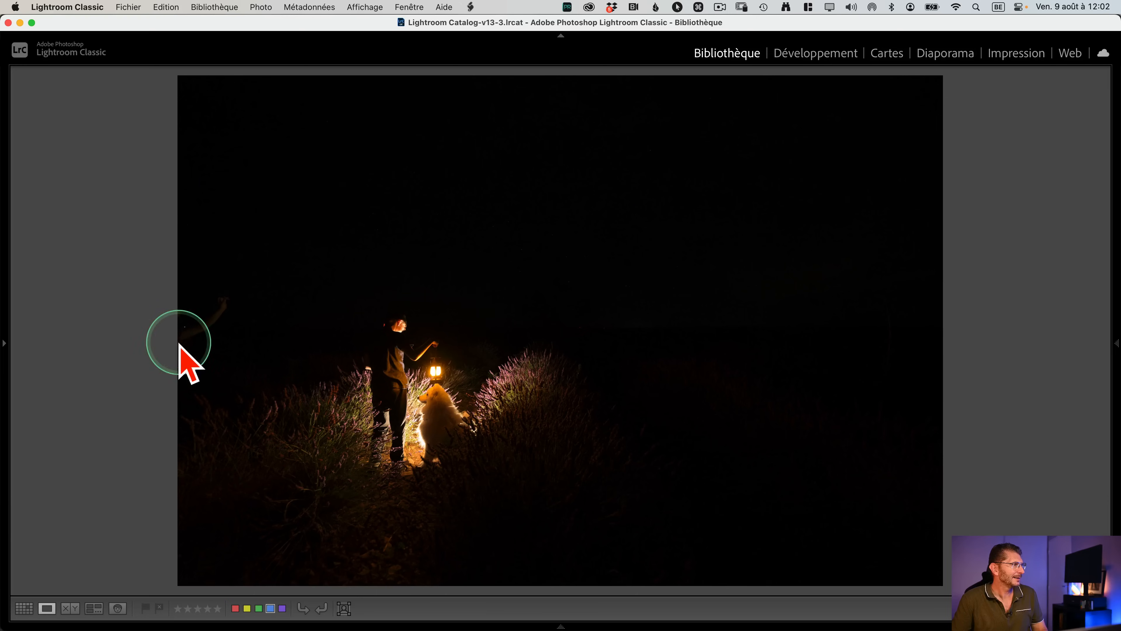
pyautogui.press('Right')
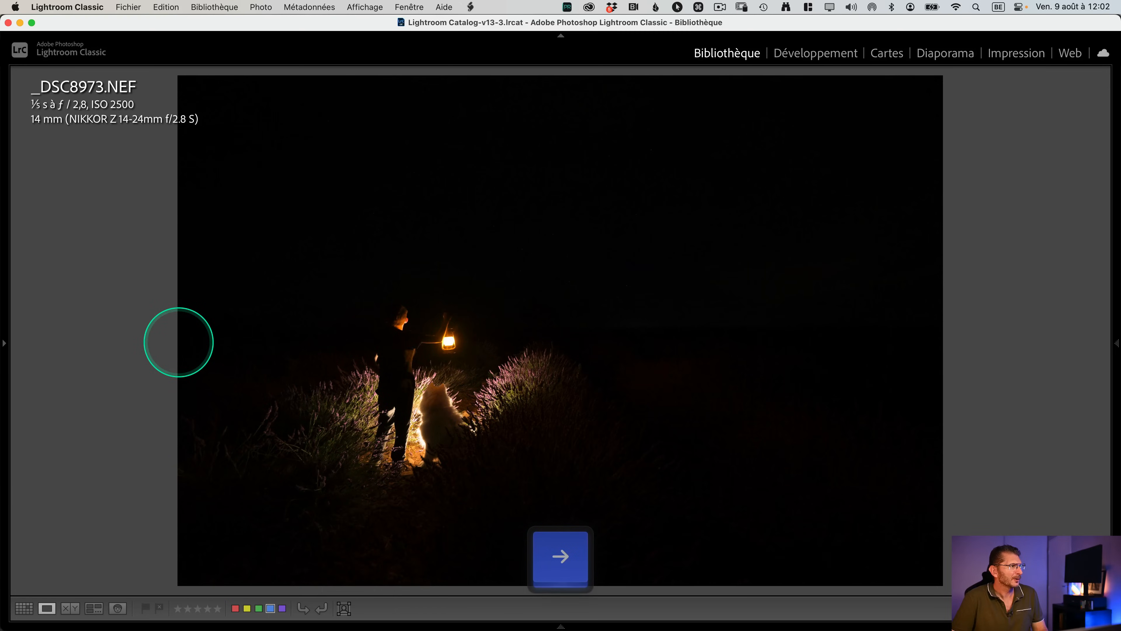
pyautogui.press('Right')
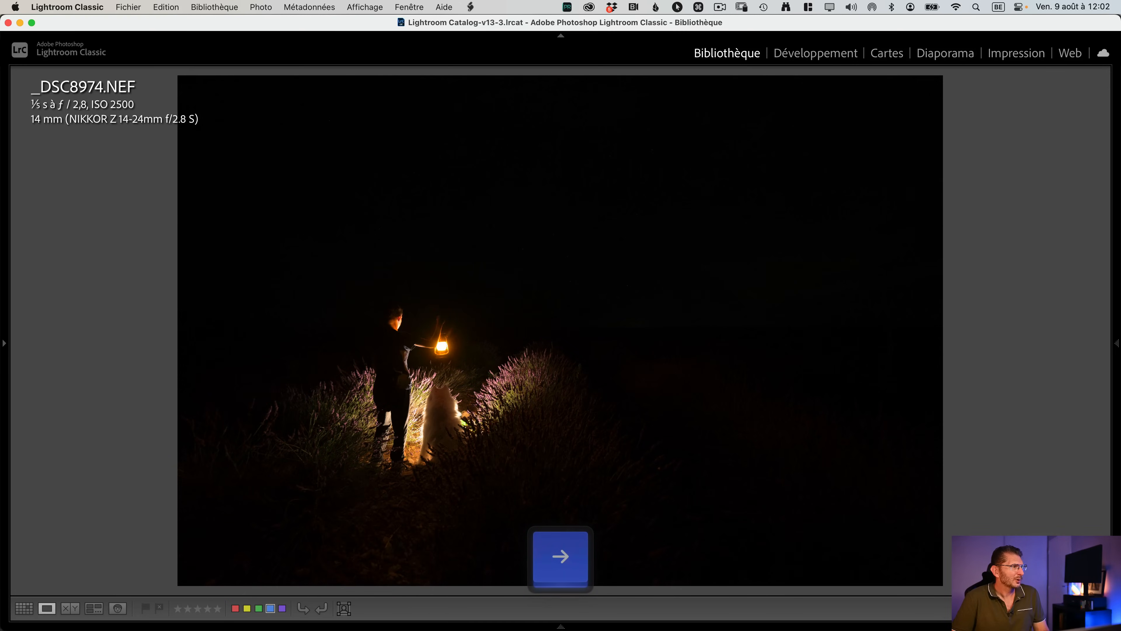
pyautogui.press('Right')
pyautogui.press('Right')
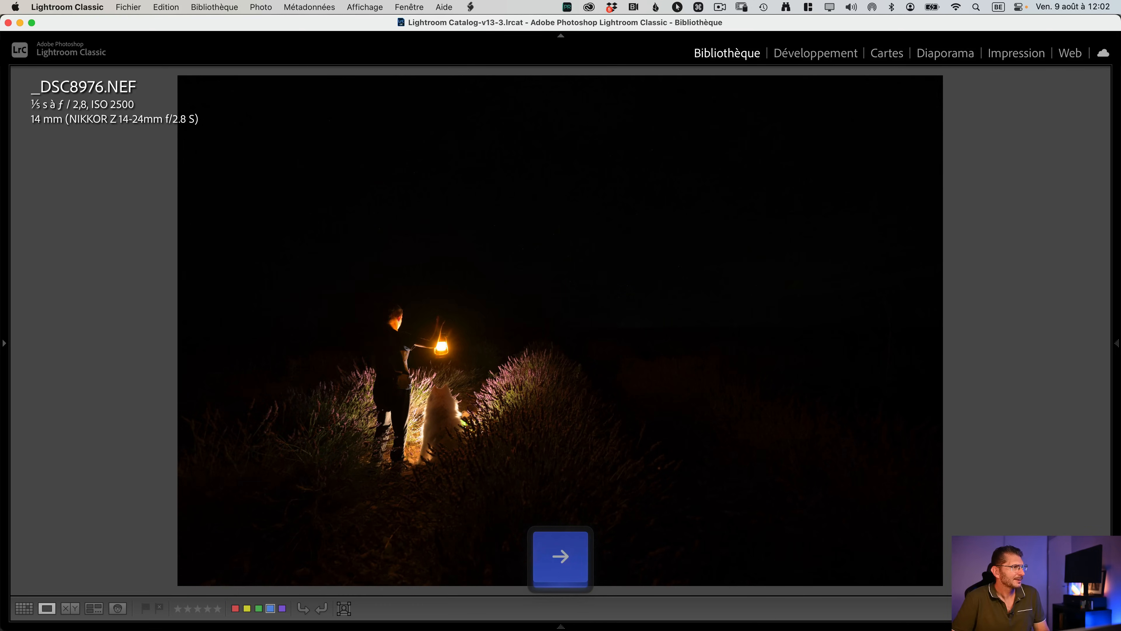
pyautogui.press('Left')
pyautogui.press('Right')
pyautogui.press('Right')
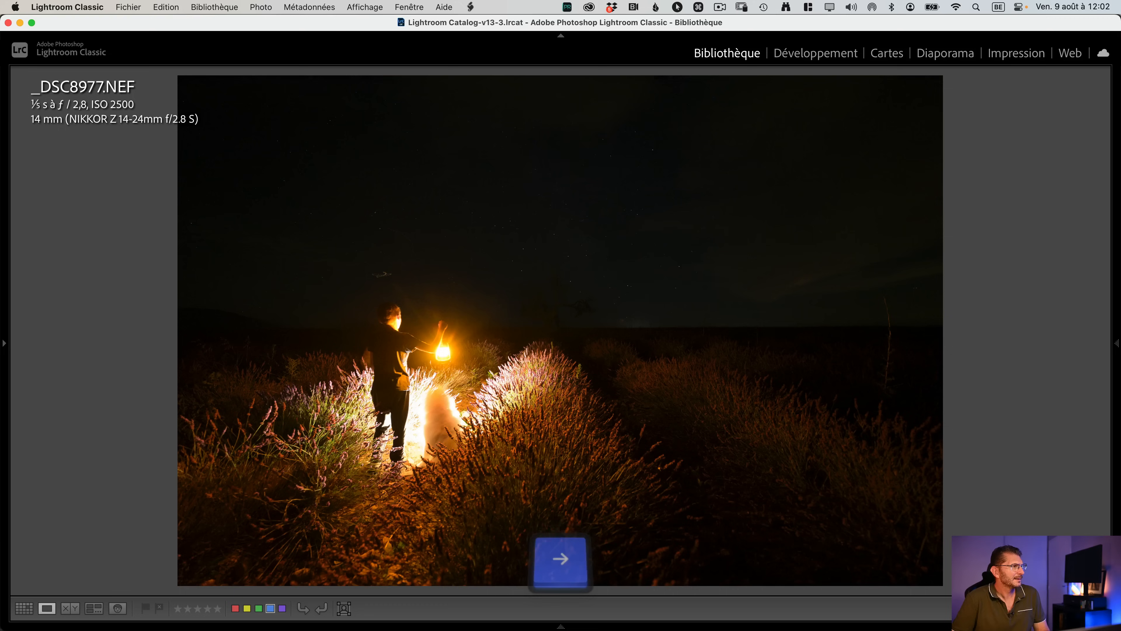
pyautogui.press('Left')
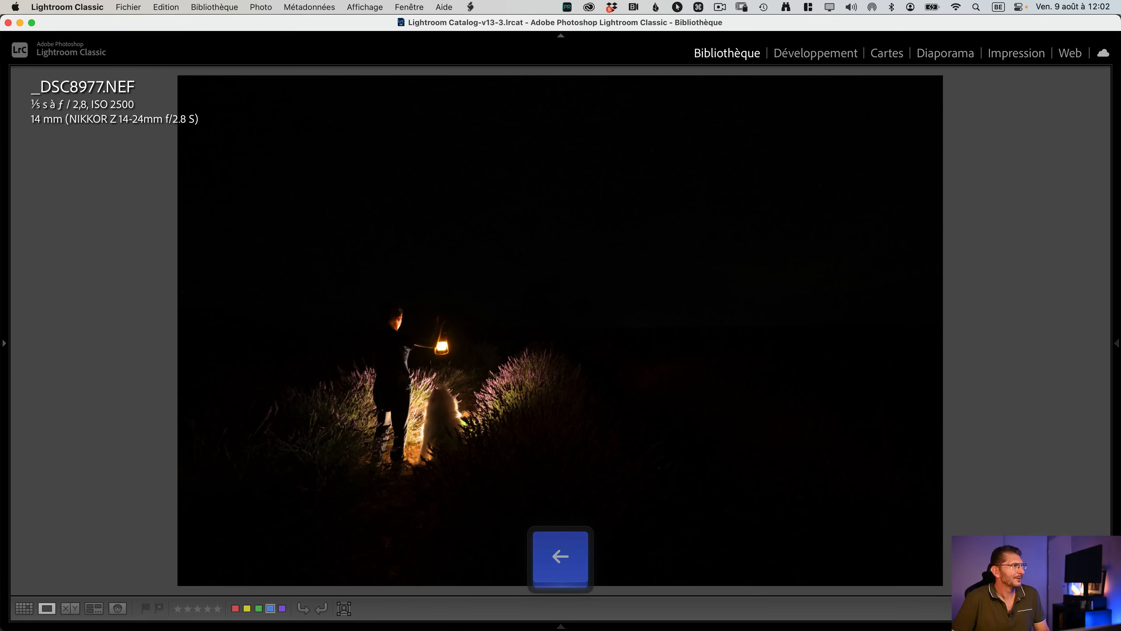
pyautogui.press('Right')
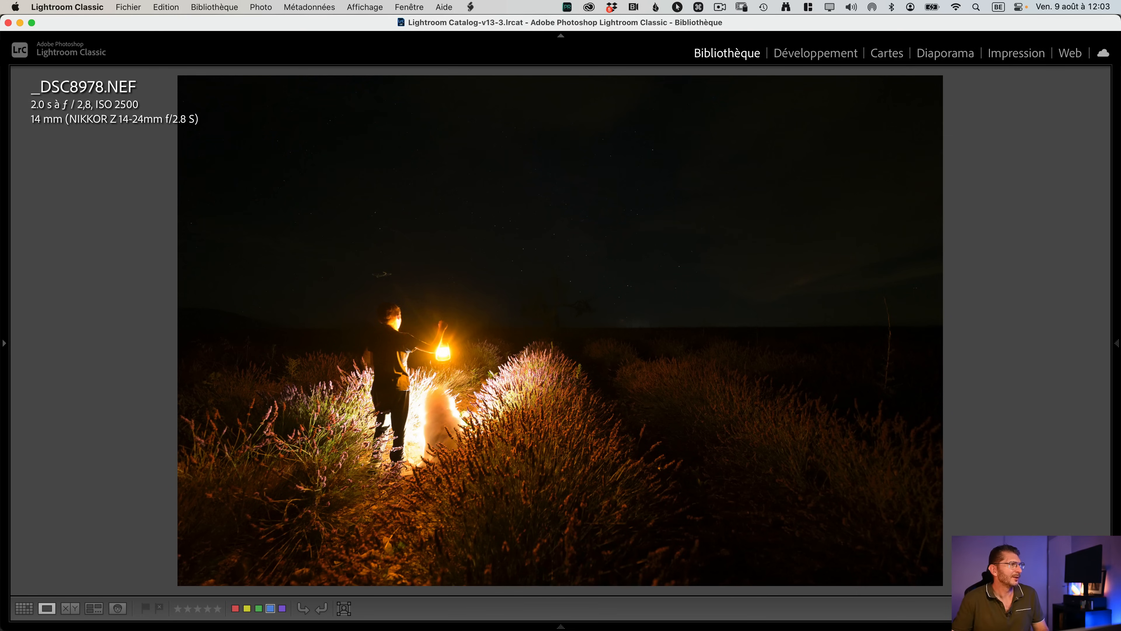
pyautogui.click(393, 323)
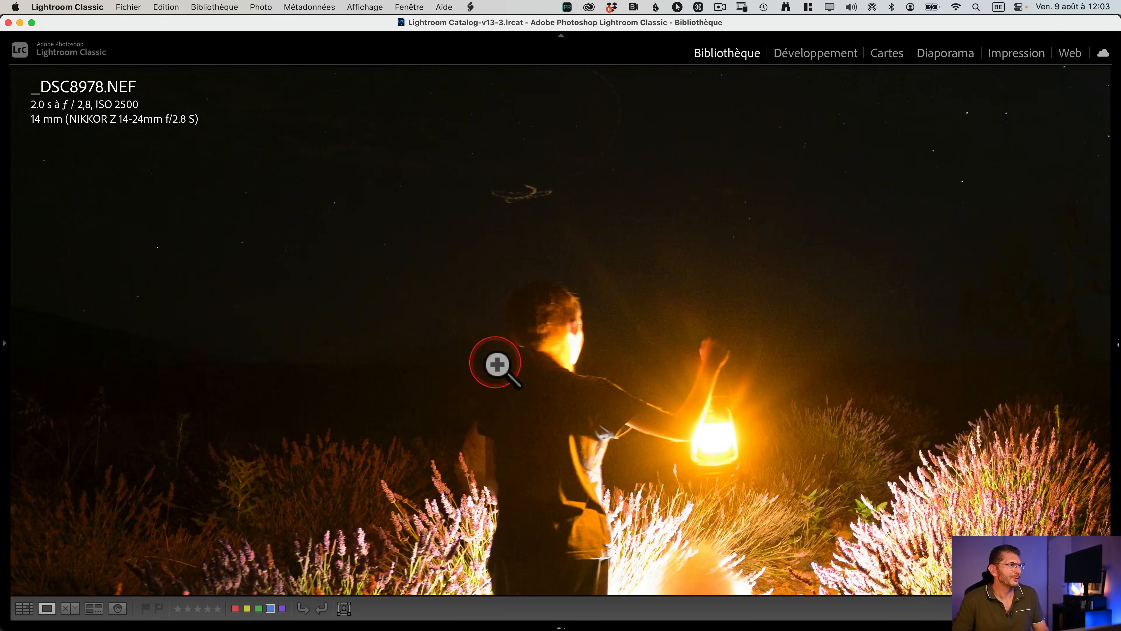
pyautogui.click(497, 364)
# Compare _DSC8974.NEF, _DSC8973.NEF and _DSC8972.NEF, check the person up close in _DSC8973.NEF and rate that photo two stars
pyautogui.press('g')
pyautogui.doubleClick(424, 343)
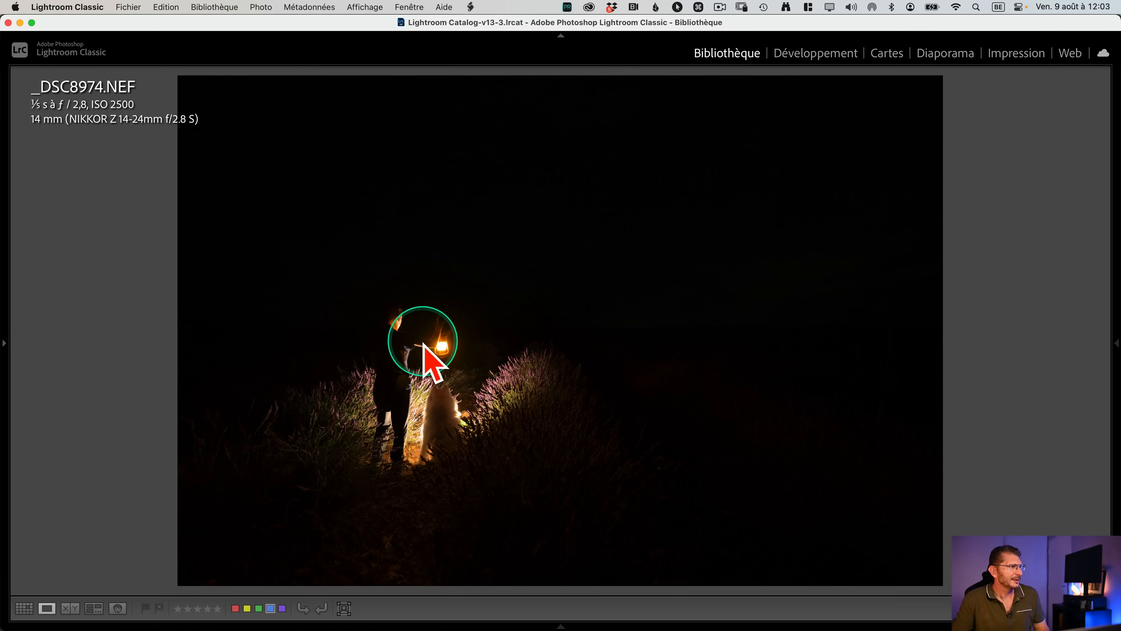
pyautogui.press('Left')
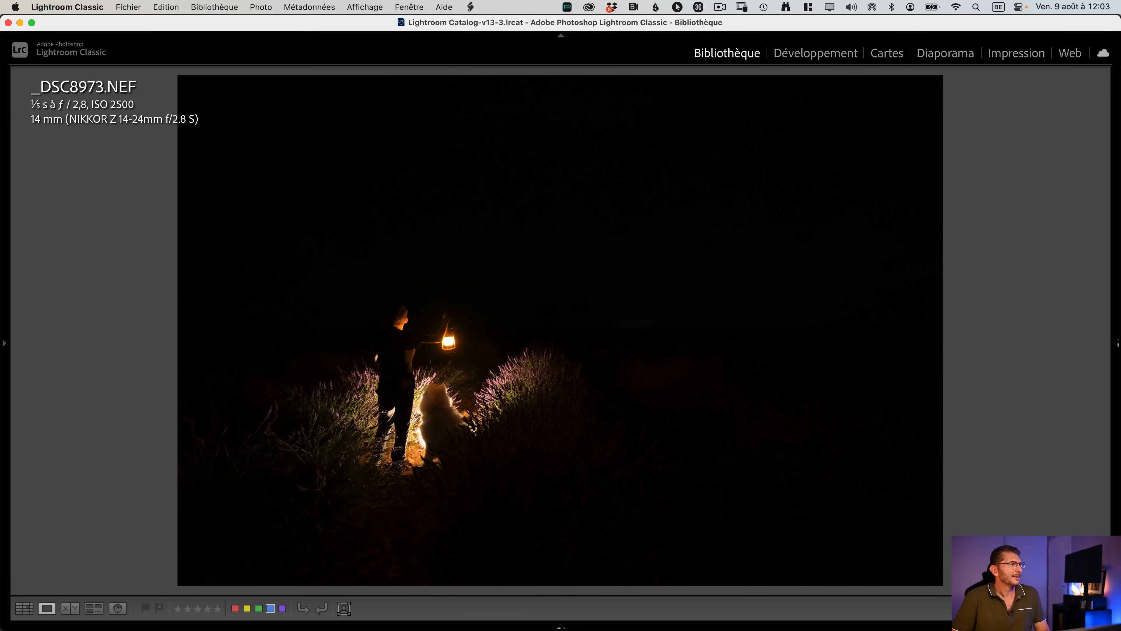
pyautogui.press('Left')
pyautogui.press('Right')
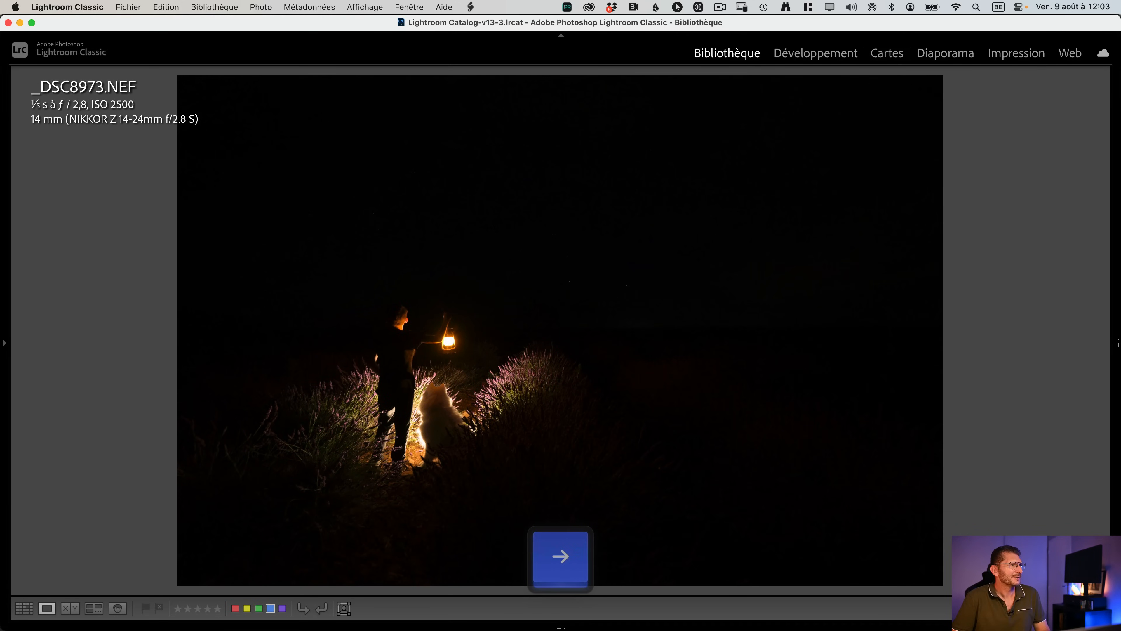
pyautogui.click(395, 319)
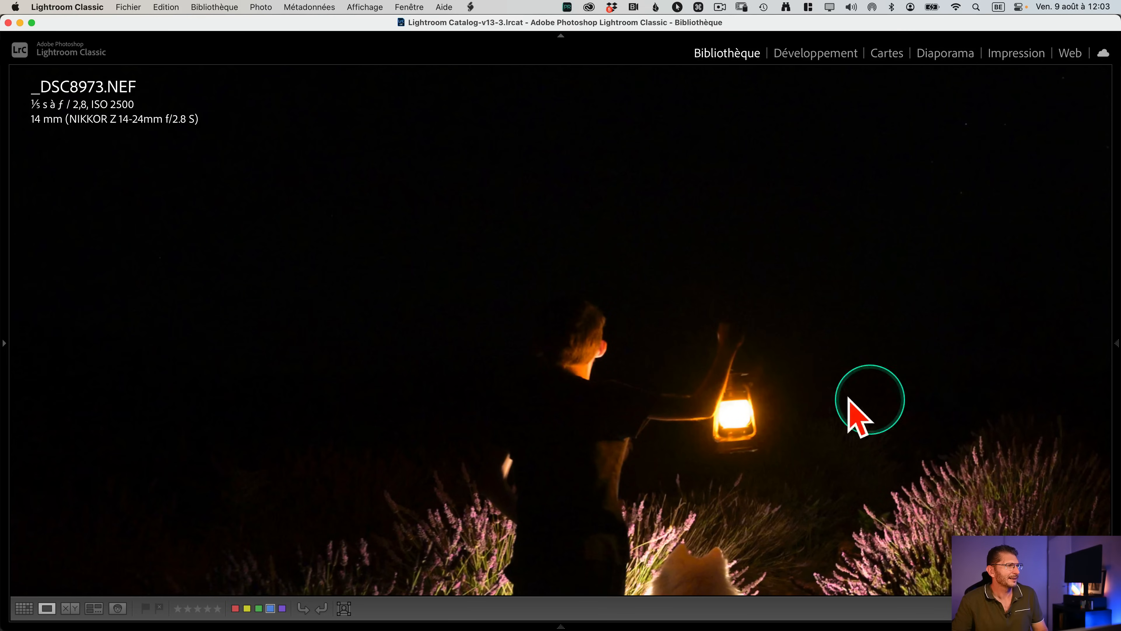
pyautogui.click(582, 370)
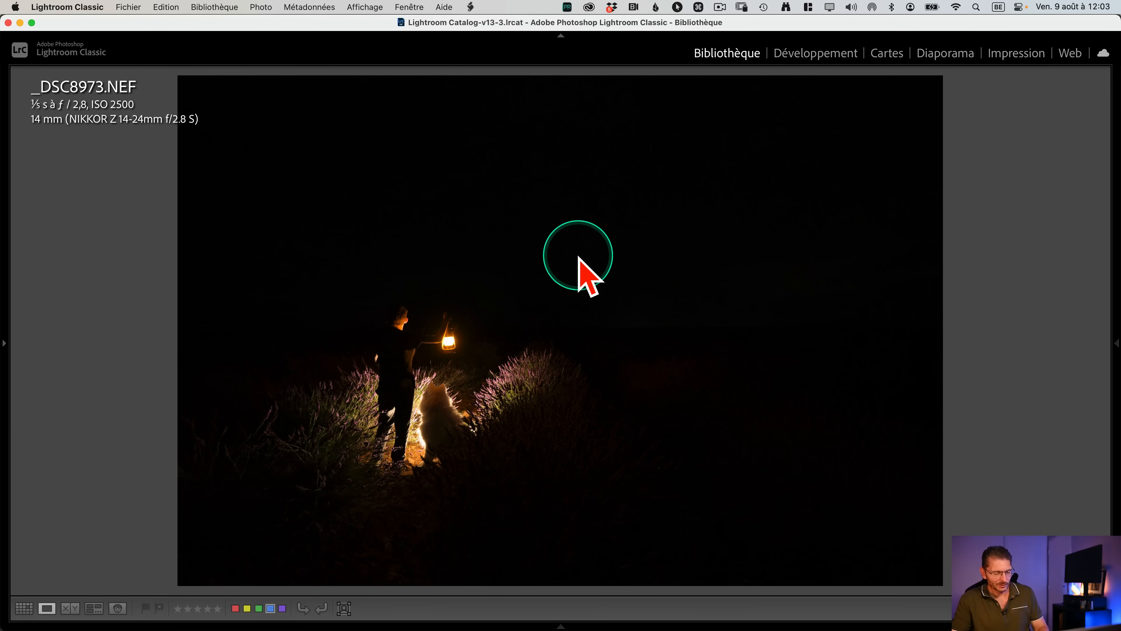
pyautogui.press('g')
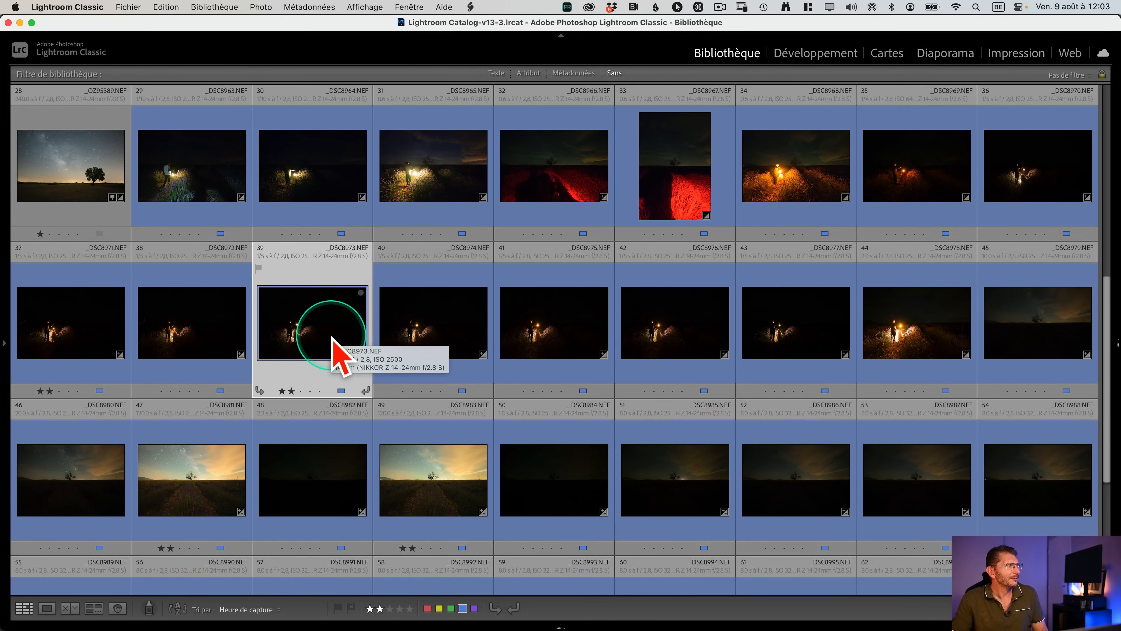
# Examine the photos one by one in the large single view from _DSC8965.NEF to _DSC8979.NEF
pyautogui.scroll(-2, 927, 375)
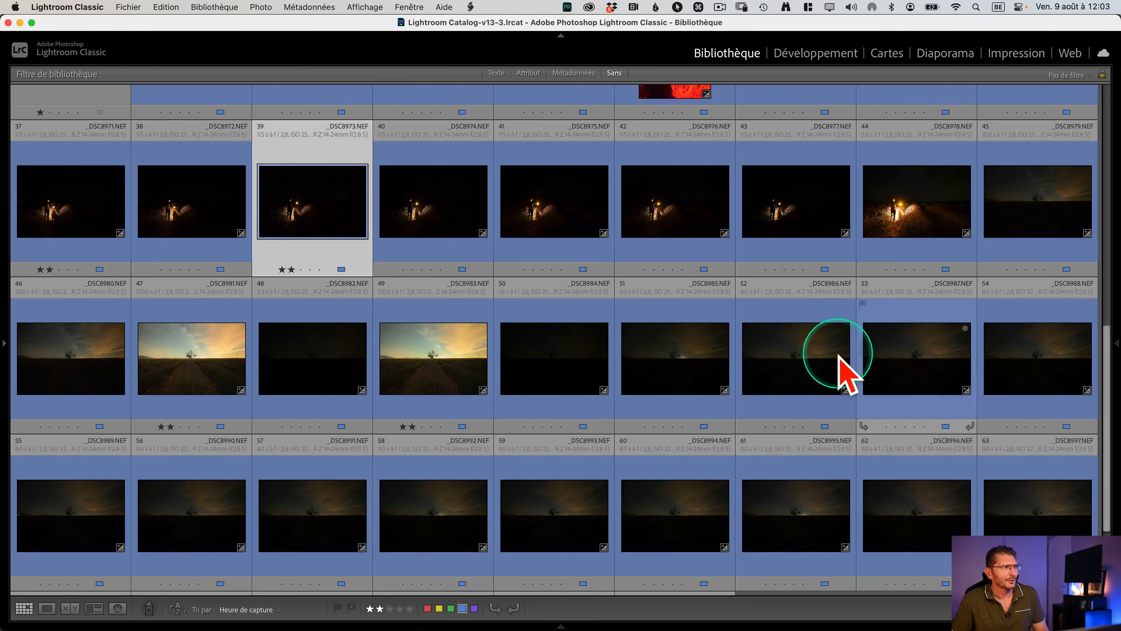
pyautogui.scroll(5, 420, 336)
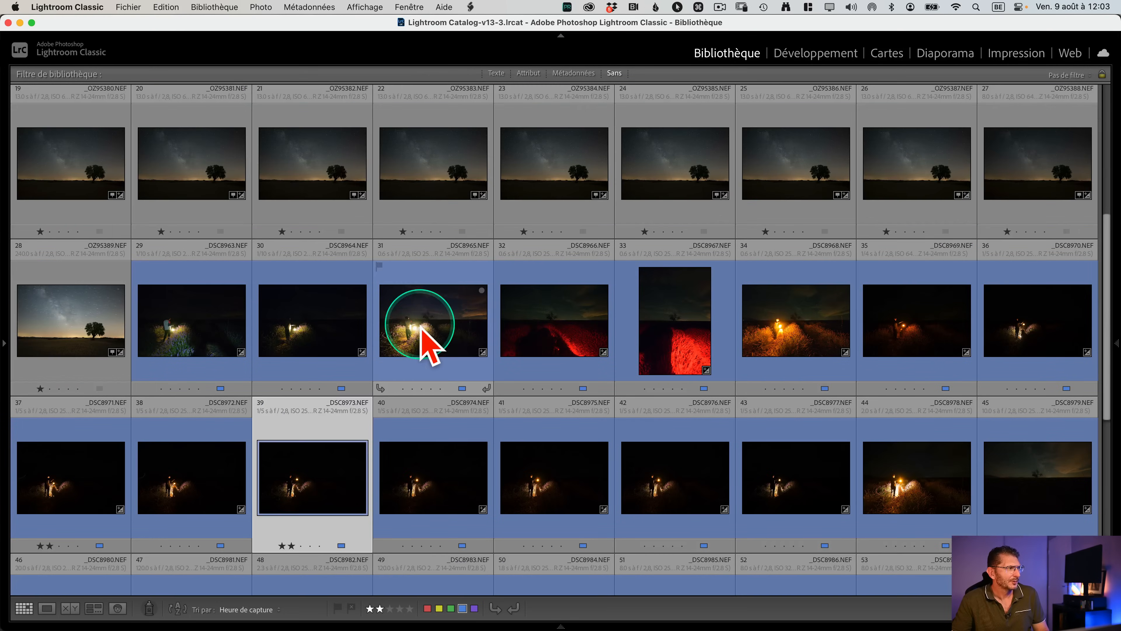
pyautogui.doubleClick(421, 335)
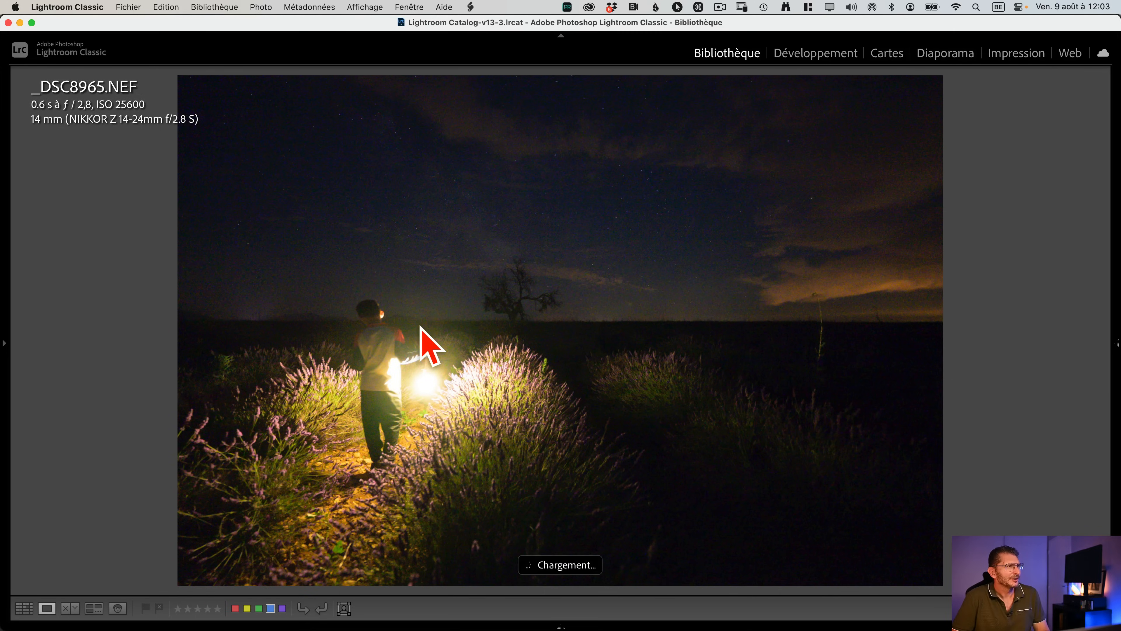
pyautogui.press('Right')
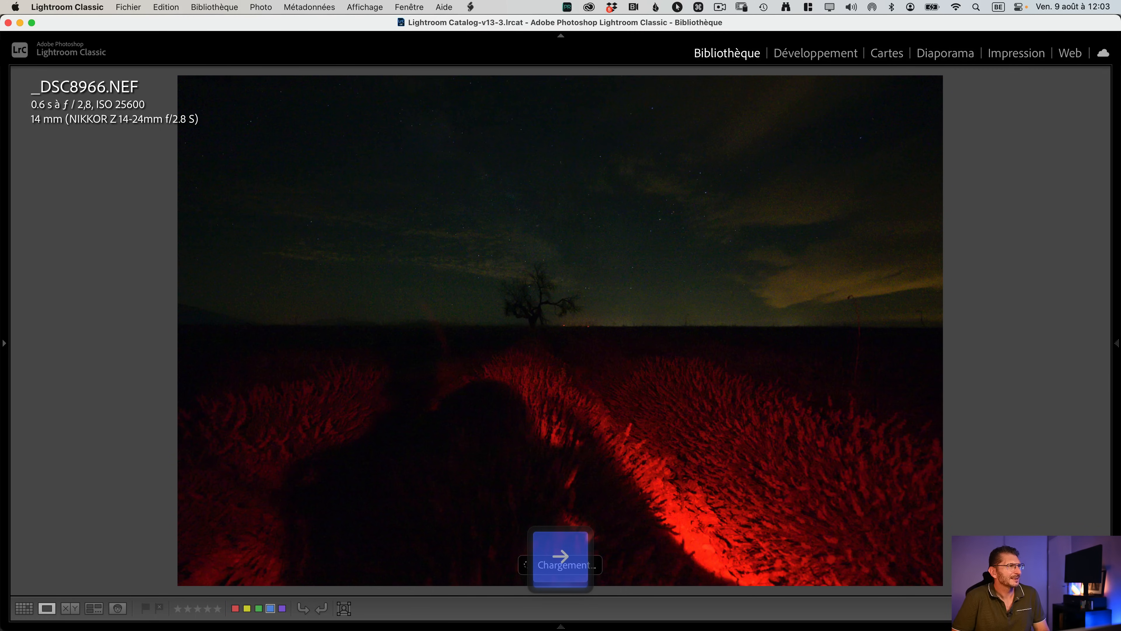
pyautogui.press('Right')
pyautogui.press('Right')
pyautogui.press('Right')
pyautogui.press('Right')
pyautogui.press('Right')
pyautogui.press('Right')
pyautogui.press('Right')
pyautogui.press('Right')
pyautogui.press('Right')
pyautogui.press('Right')
pyautogui.press('Right')
pyautogui.press('Right')
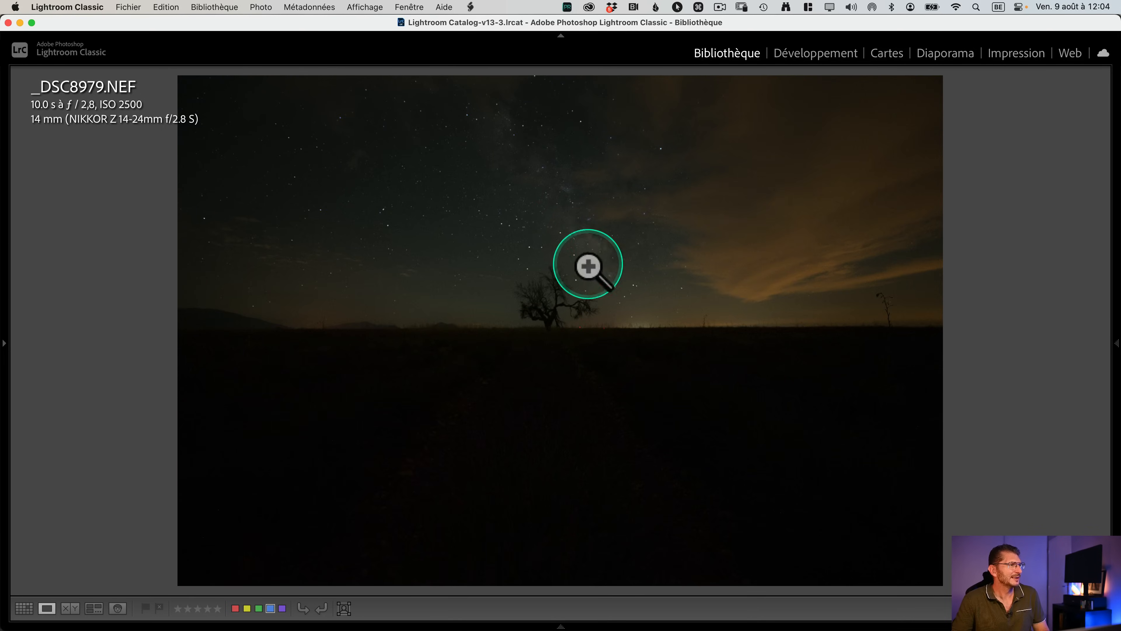
# Inspect the stars above the tree in _DSC8979.NEF up close
pyautogui.click(576, 258)
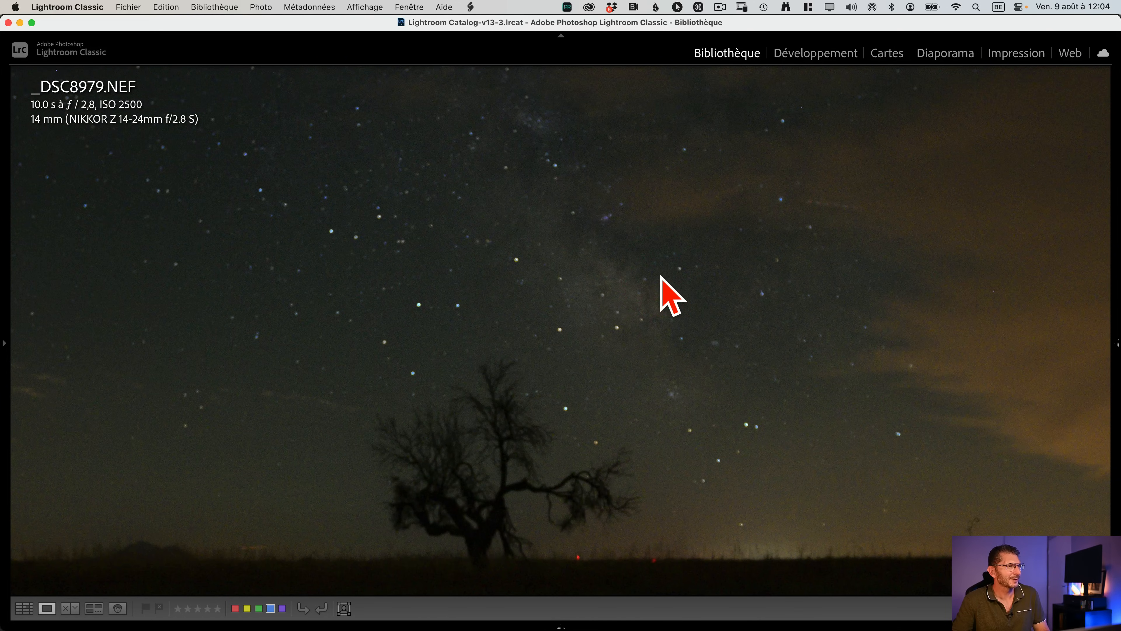
pyautogui.click(618, 363)
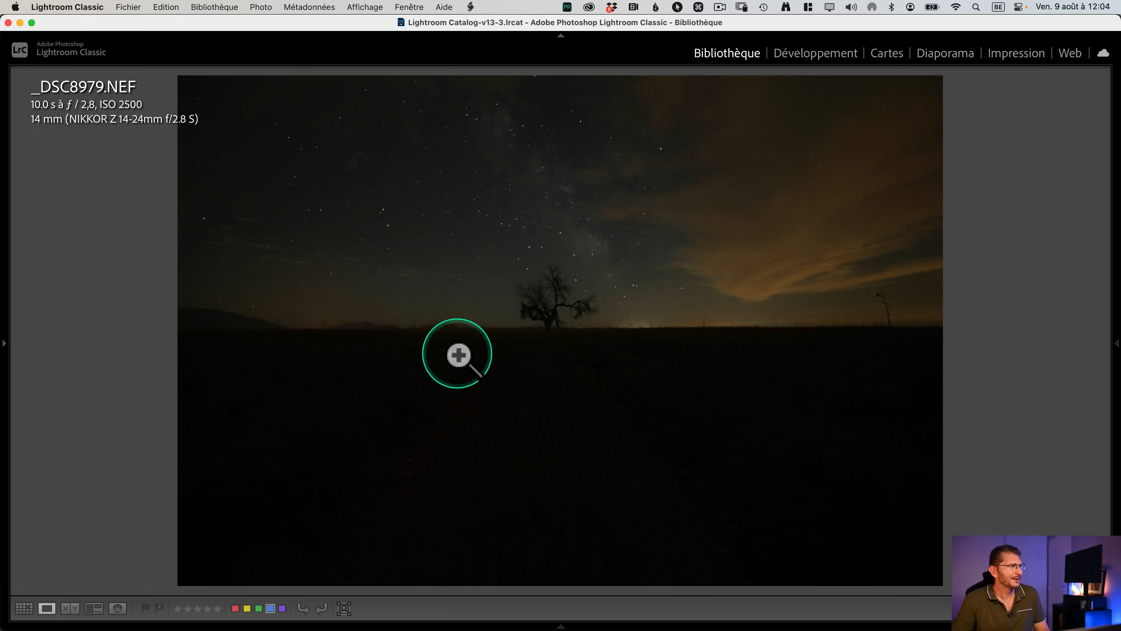
pyautogui.click(552, 254)
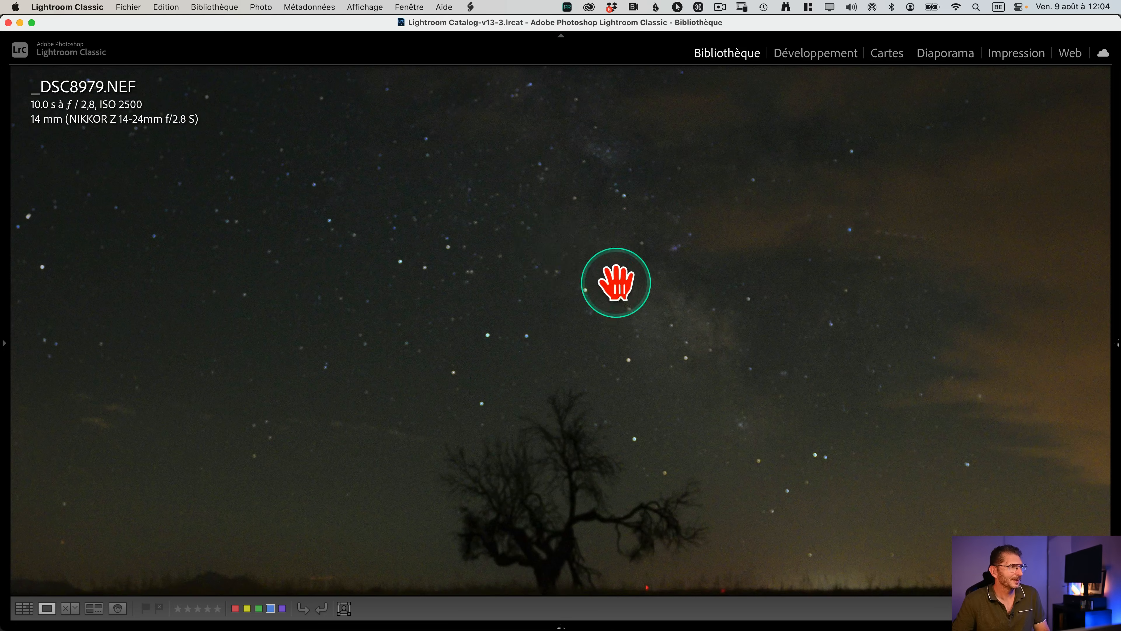
pyautogui.click(503, 353)
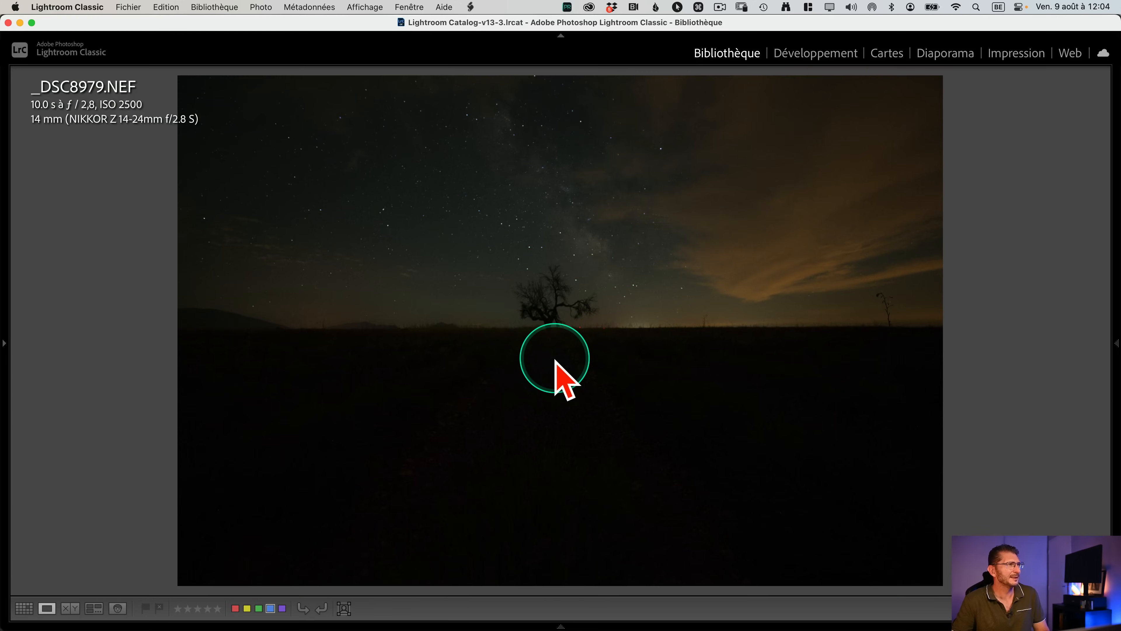
# Examine the landscape exposures from _DSC8980.NEF to _DSC8985.NEF, inspecting the sky of _DSC8985.NEF up close
pyautogui.press('Right')
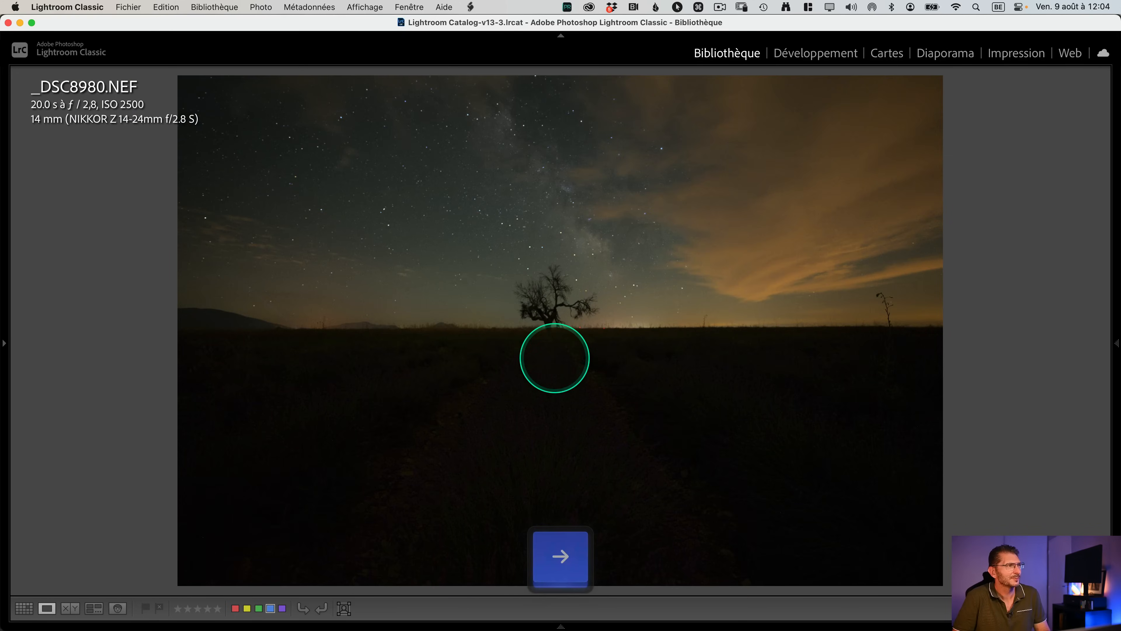
pyautogui.press('Right')
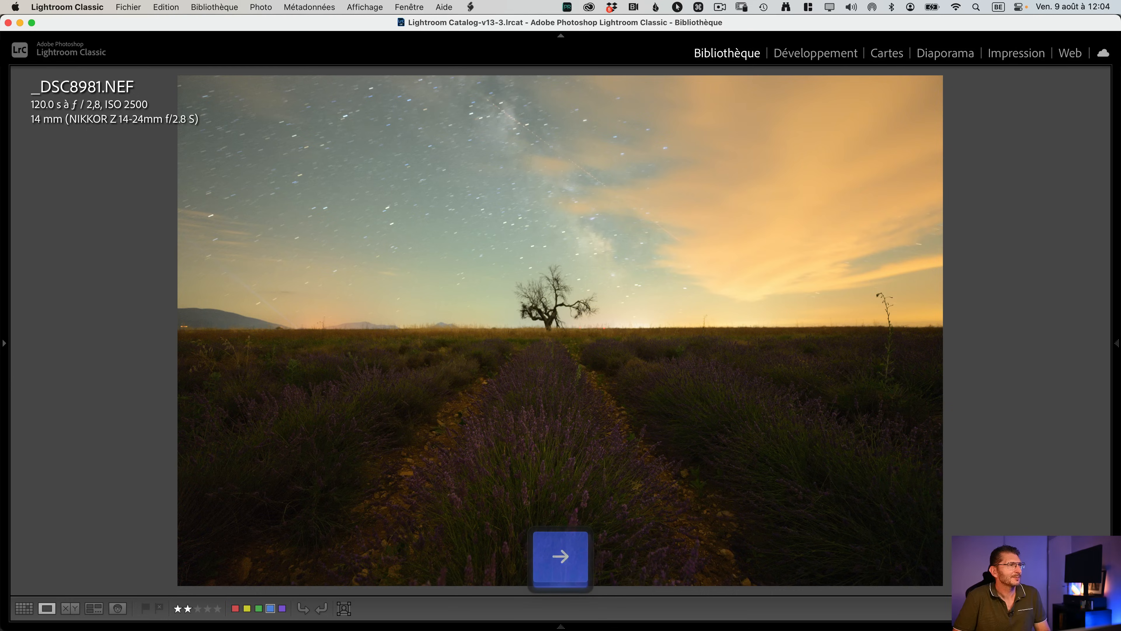
pyautogui.press('Right')
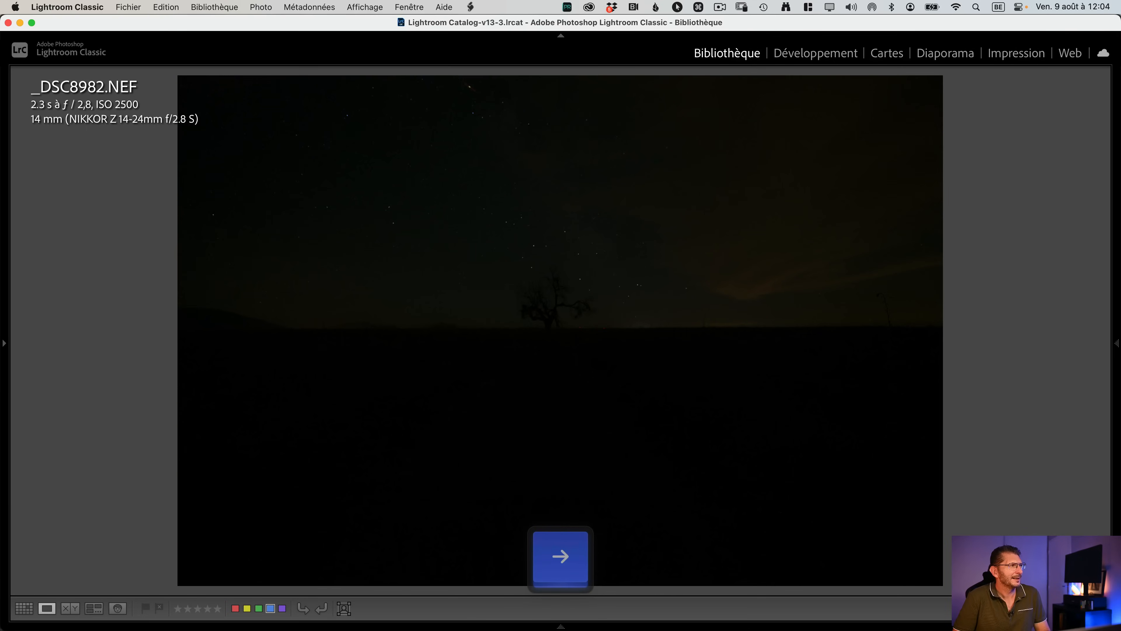
pyautogui.press('Right')
pyautogui.press('Left')
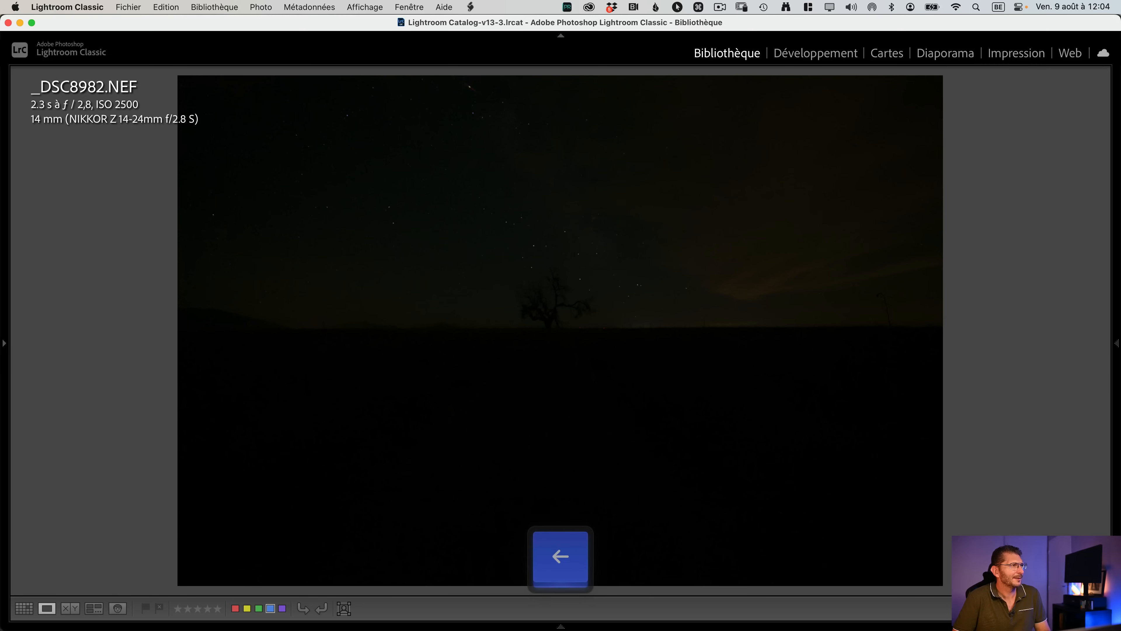
pyautogui.press('Right')
pyautogui.press('Right')
pyautogui.press('Right')
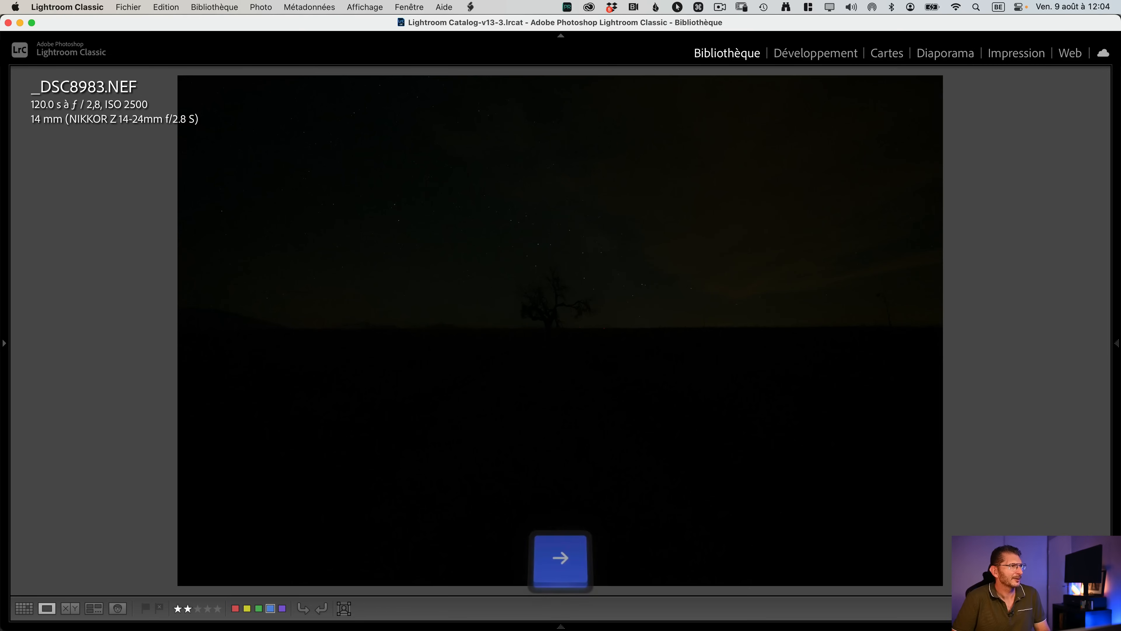
pyautogui.click(533, 213)
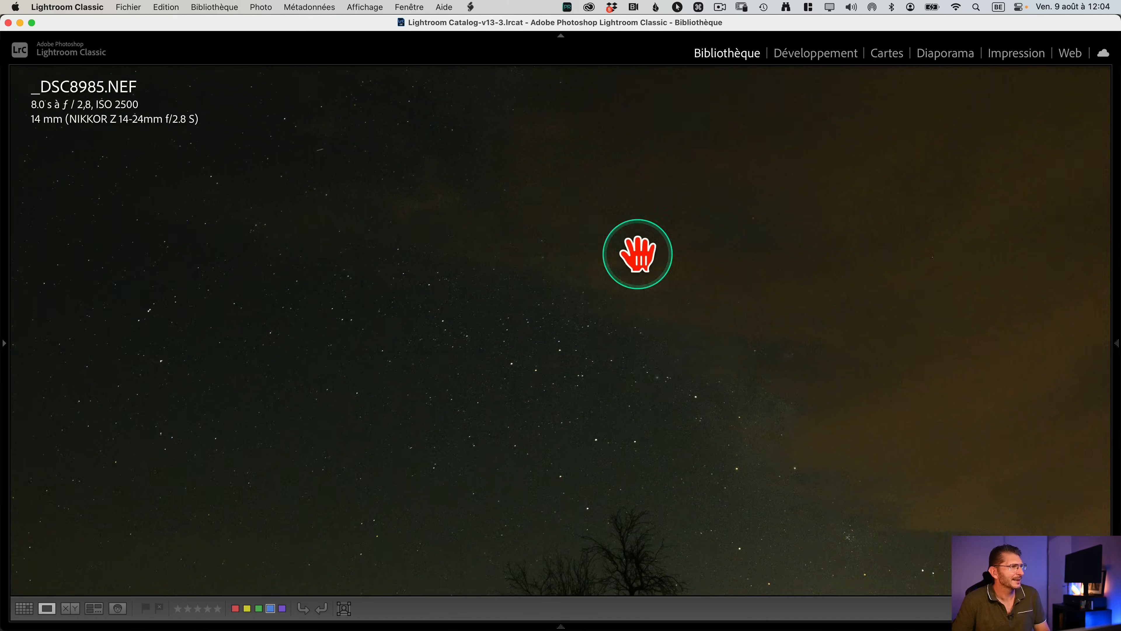
pyautogui.click(589, 301)
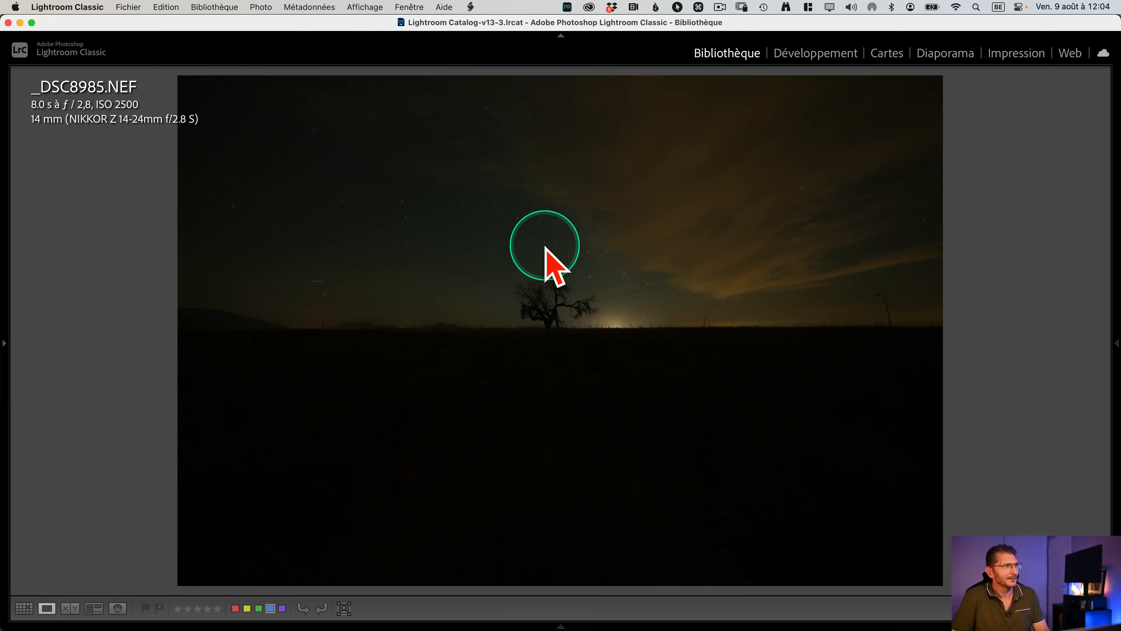
# Compare _DSC8985.NEF with _DSC8986.NEF and open _DSC8985.NEF in the Develop module
pyautogui.press('Right')
pyautogui.press('Right')
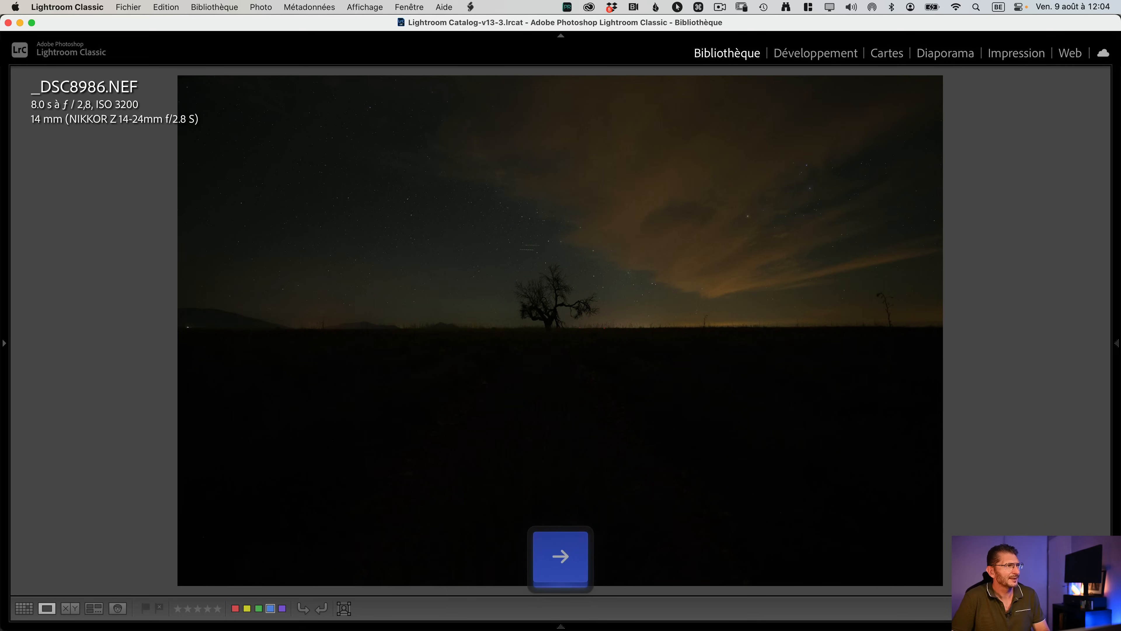
pyautogui.press('d')
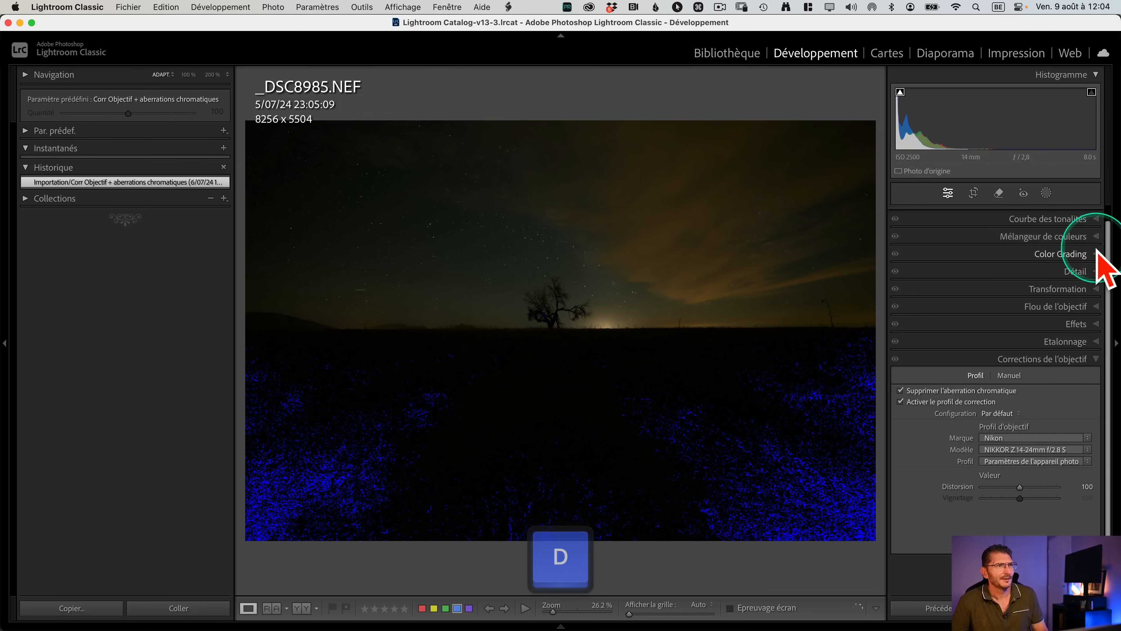
# Raise the exposure of _DSC8985.NEF to +1.55 in the basic adjustments
pyautogui.click(1099, 239)
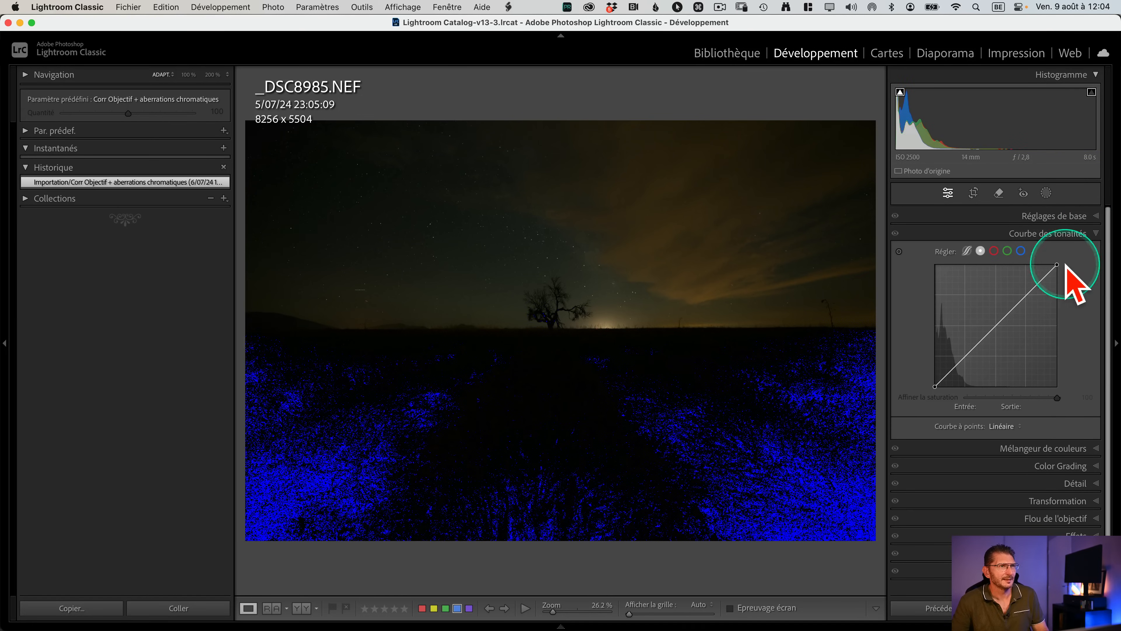
pyautogui.click(1028, 216)
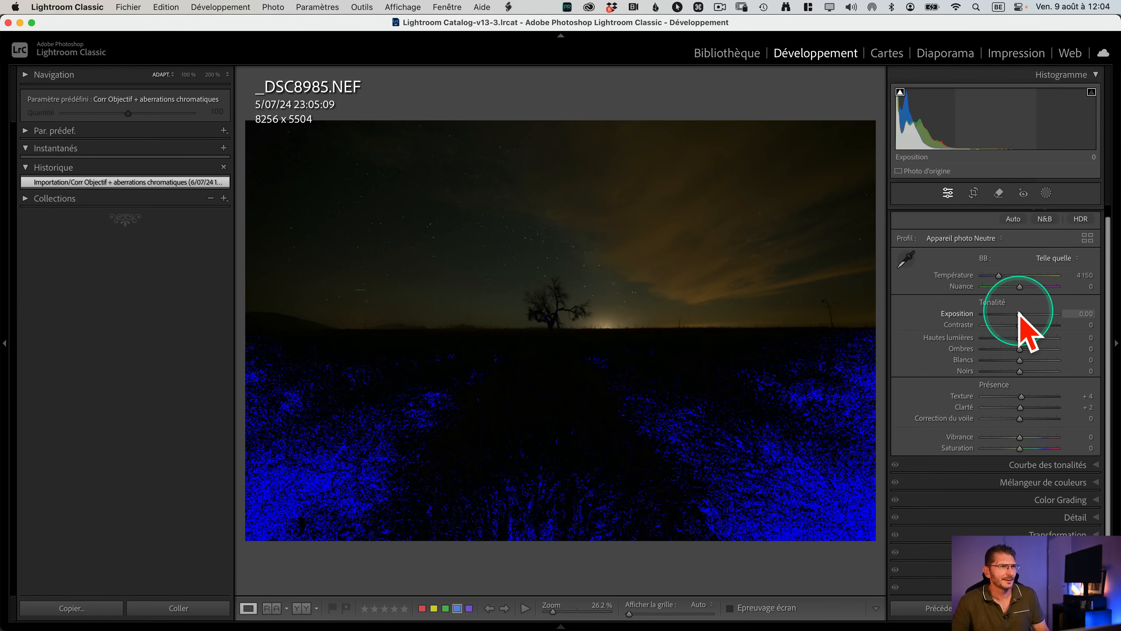
pyautogui.moveTo(1024, 306); pyautogui.dragTo(1024, 312)
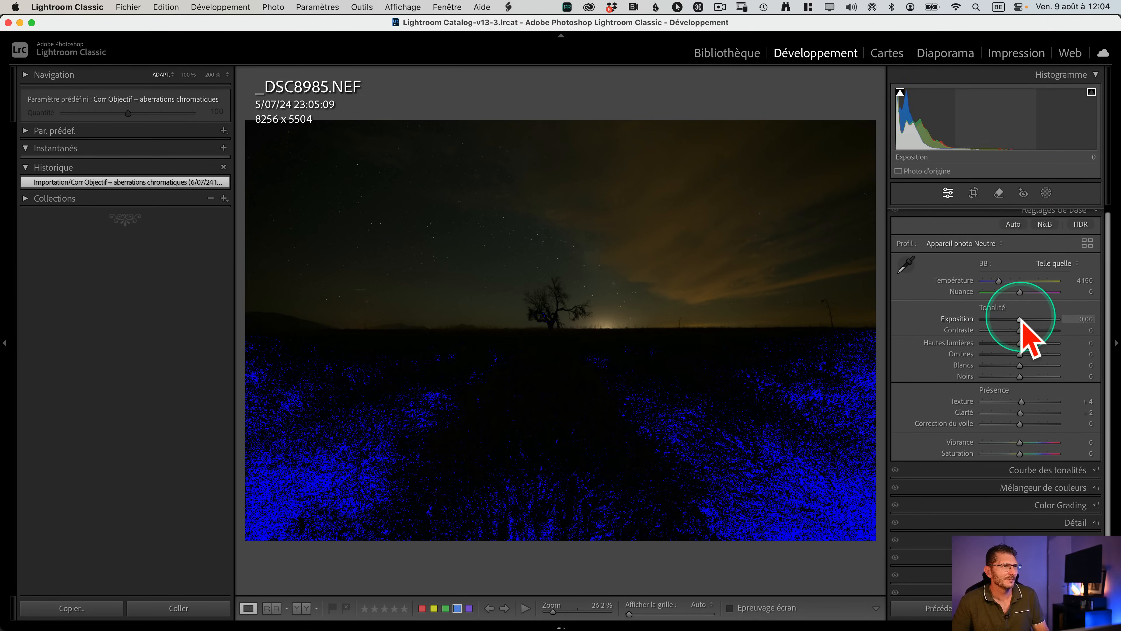
pyautogui.click(1032, 318)
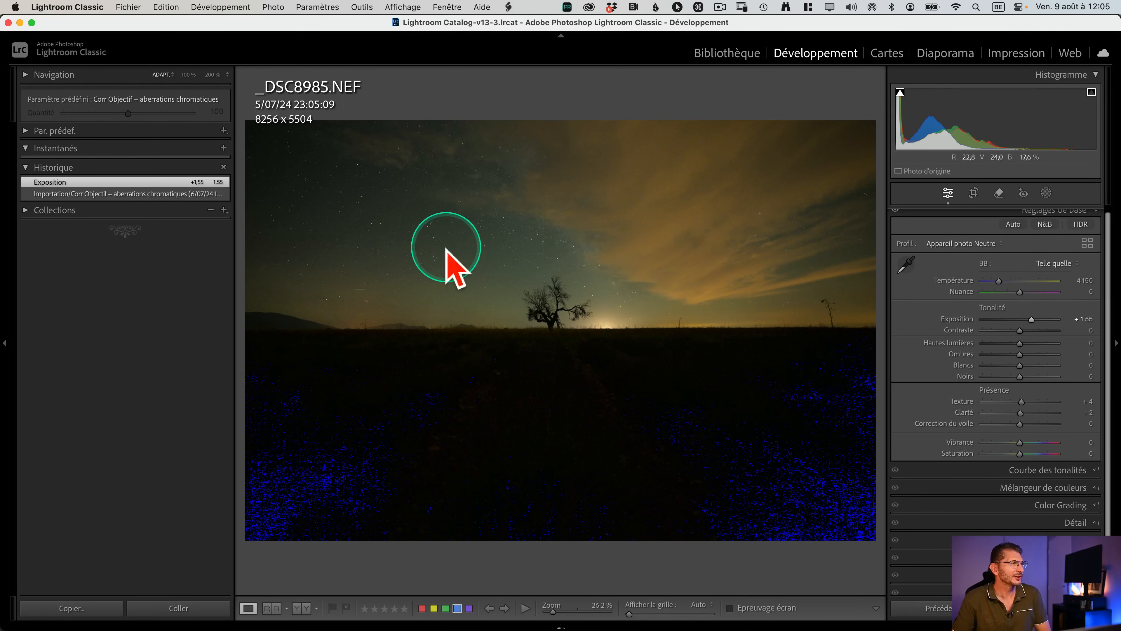
# Return to the library grid and rate _DSC8985.NEF two stars
pyautogui.press('g')
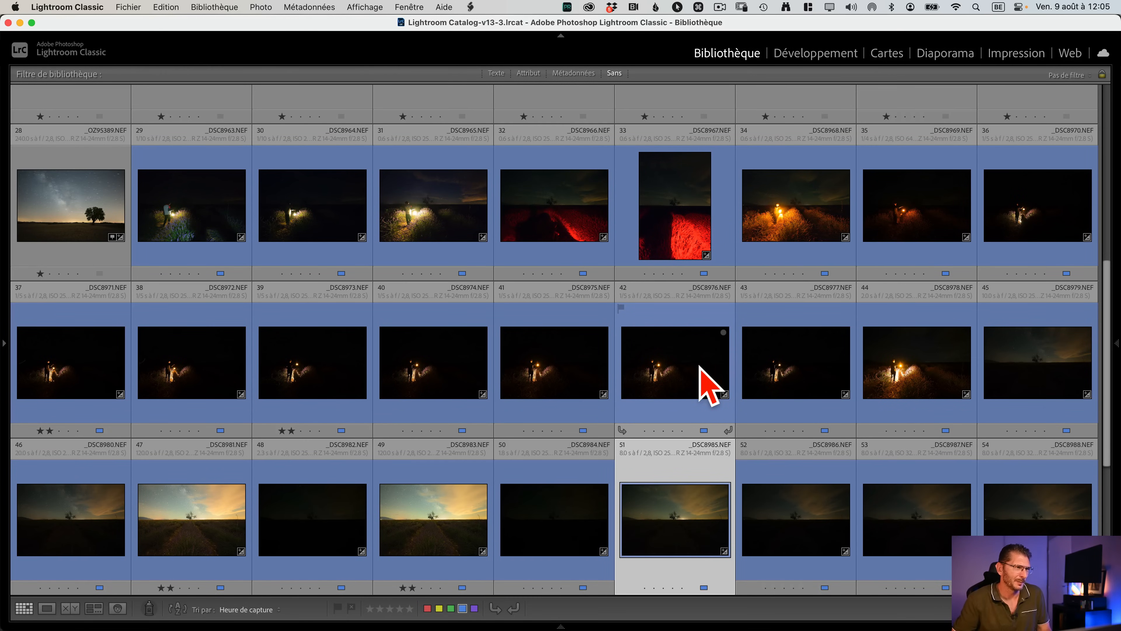
pyautogui.scroll(-2, 706, 388)
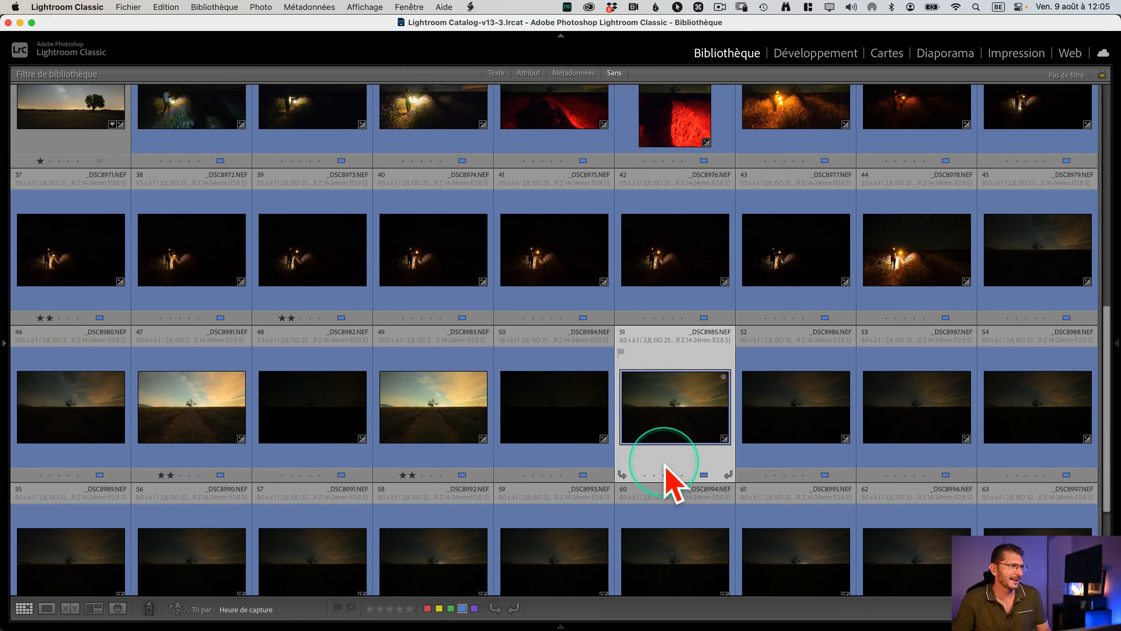
pyautogui.press('2')
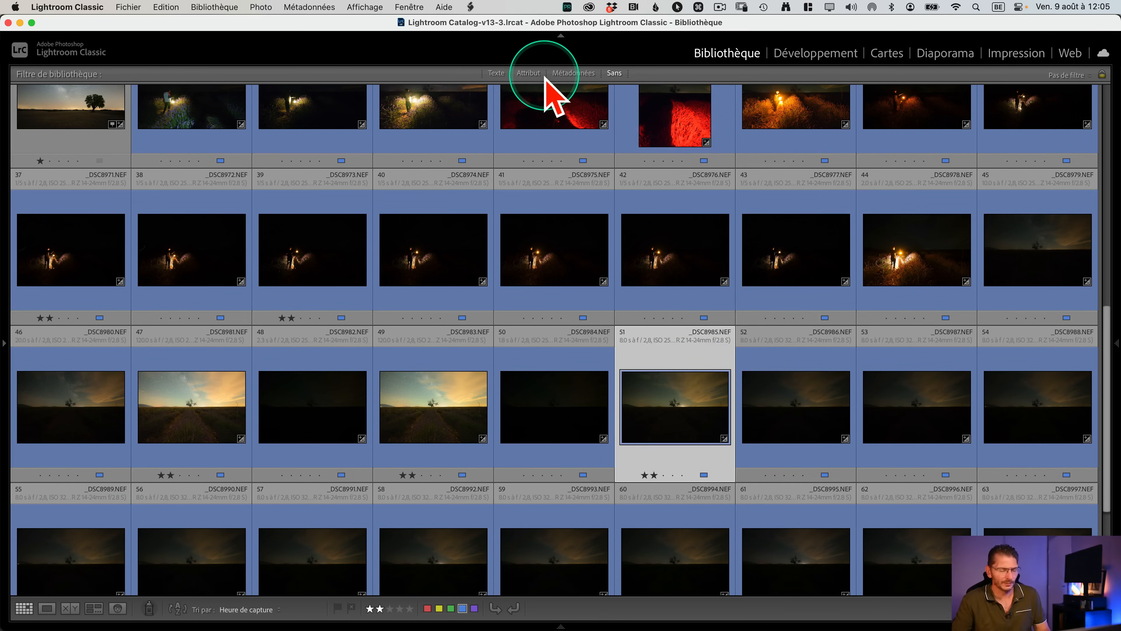
# Filter the library by attribute to photos rated two stars or more, clearing the yellow, green and violet colour label criteria
pyautogui.click(529, 73)
pyautogui.click(887, 91)
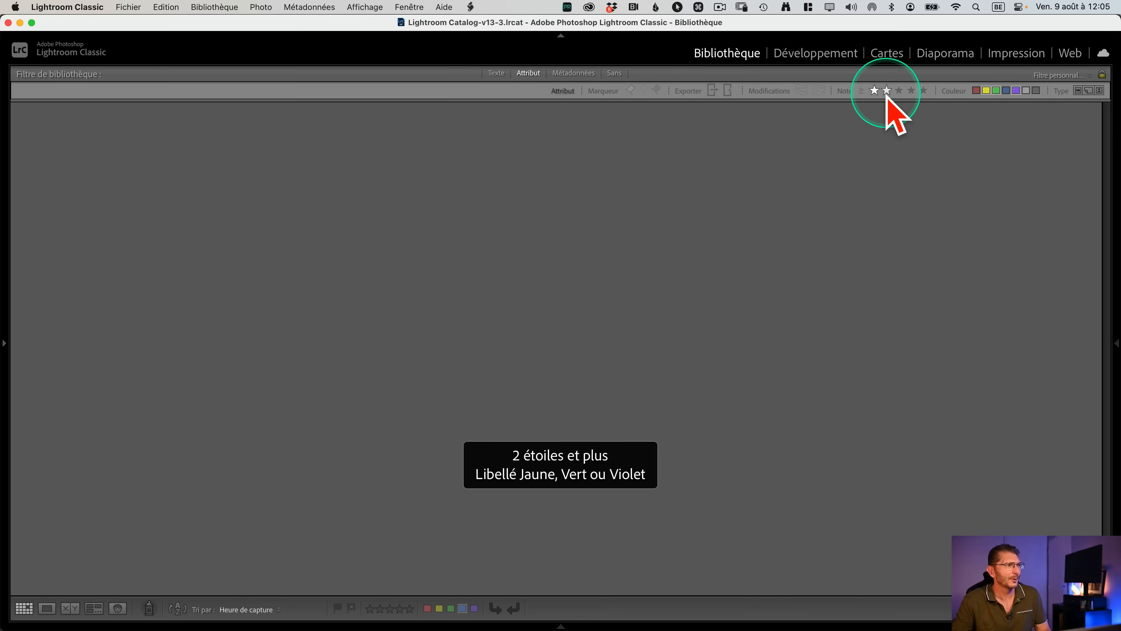
pyautogui.click(997, 92)
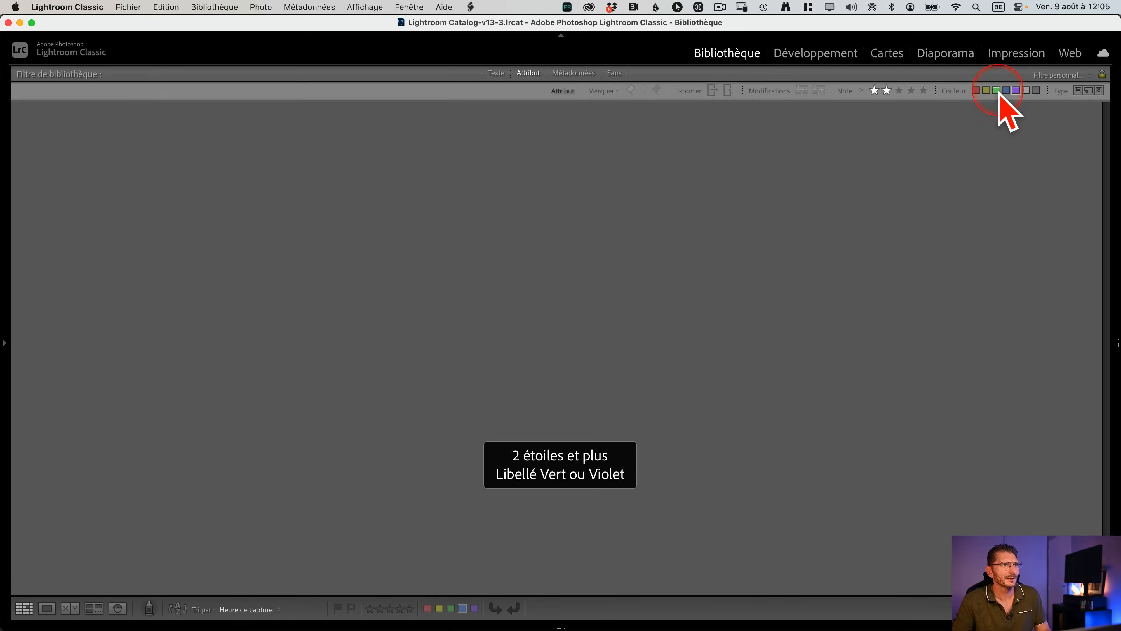
pyautogui.click(997, 91)
pyautogui.click(1015, 91)
# Review the filtered two-star photos in the large single view, from _DSC8981.NEF forward and back to the lantern shots
pyautogui.doubleClick(327, 187)
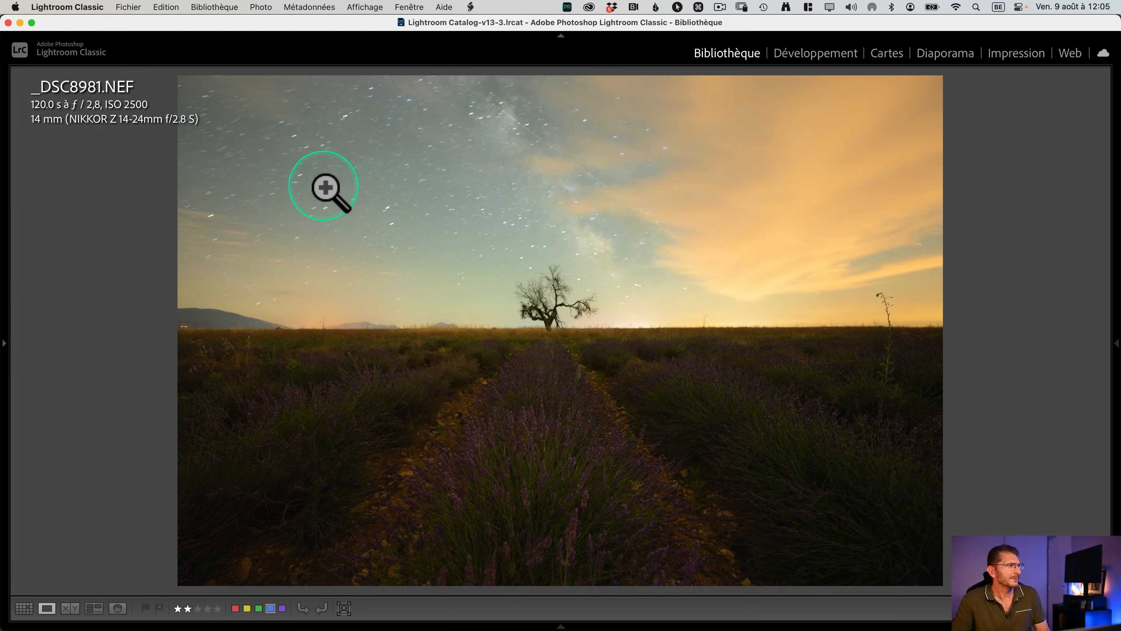
pyautogui.press('Right')
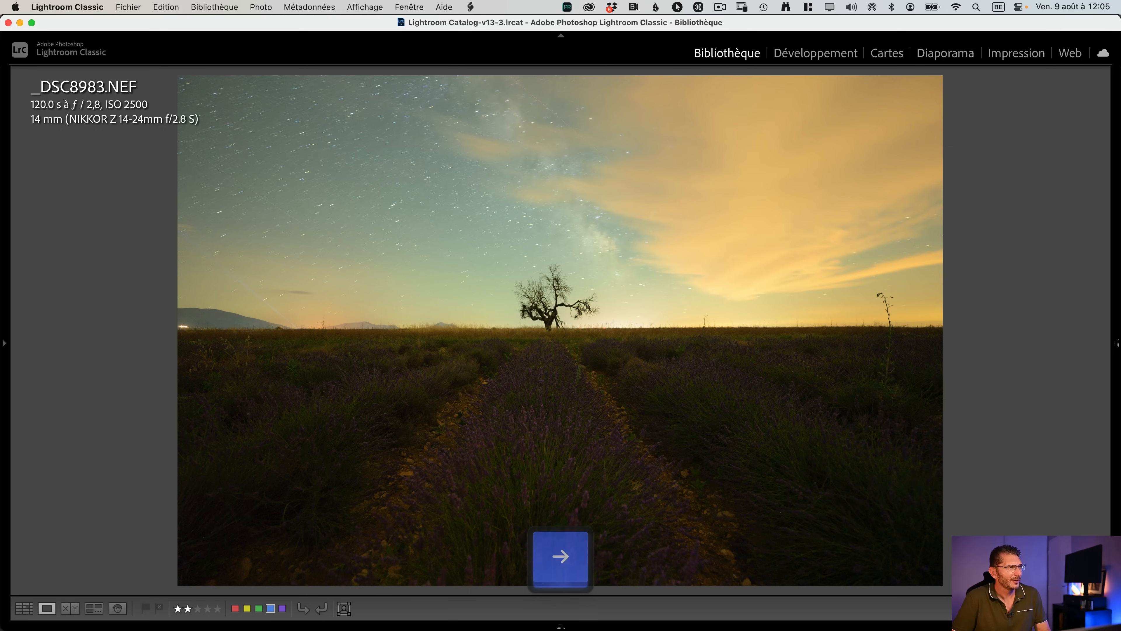
pyautogui.press('Right')
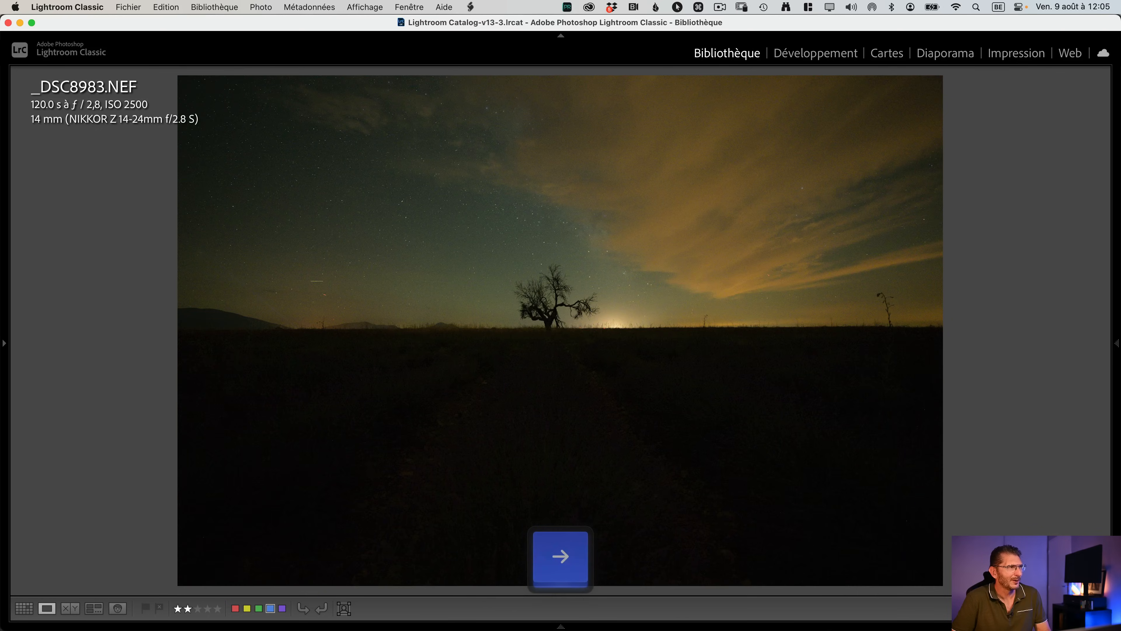
pyautogui.press('Left')
pyautogui.press('Left')
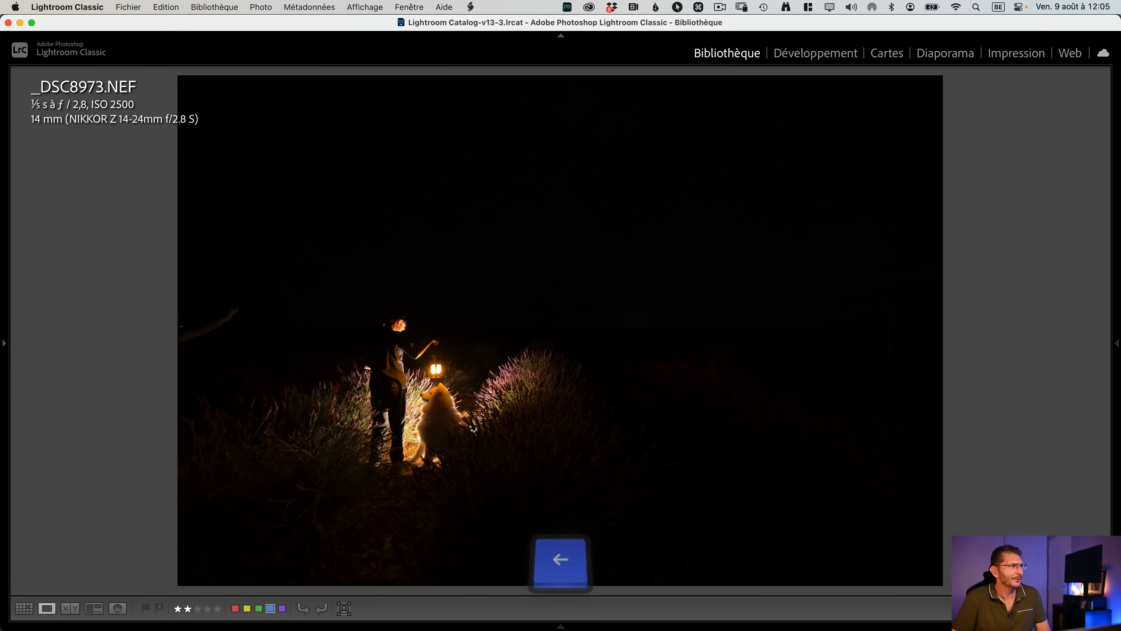
pyautogui.press('Left')
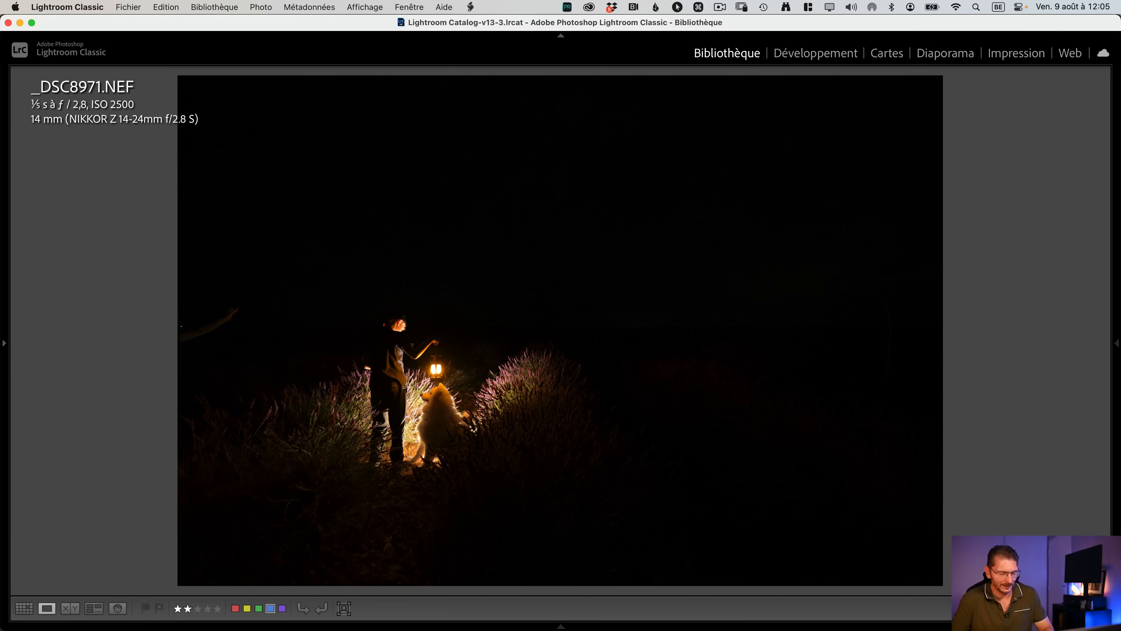
# Select the five filtered photos in the grid and batch-enhance them with noise reduction at amount 50, creating stacks
pyautogui.press('g')
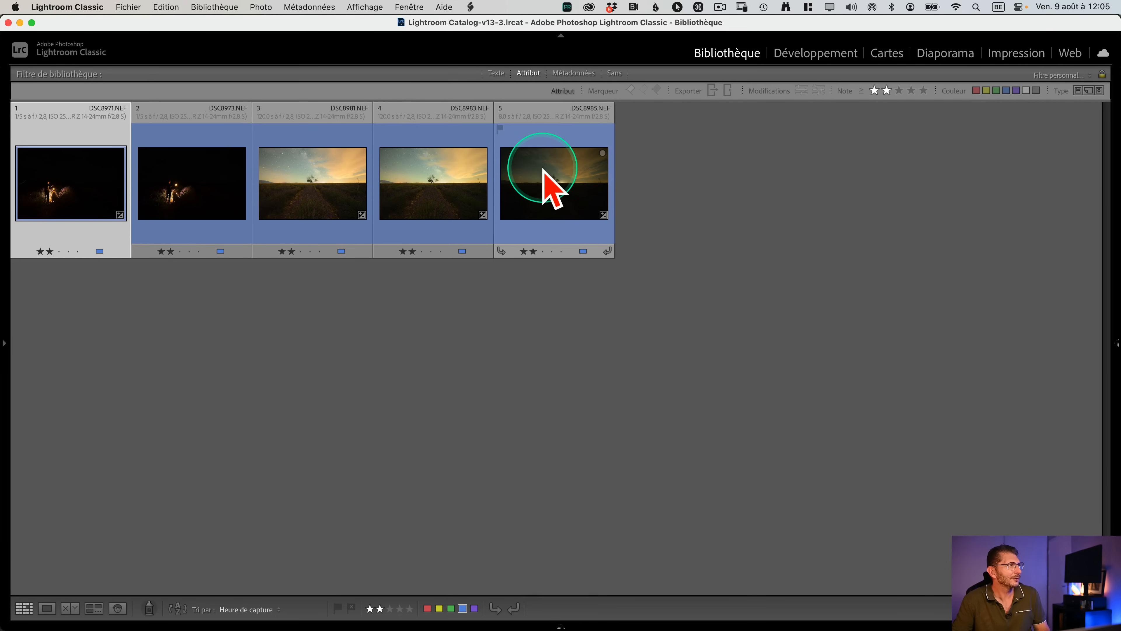
pyautogui.keyDown('shift'); pyautogui.click(575, 181); pyautogui.keyUp('shift')
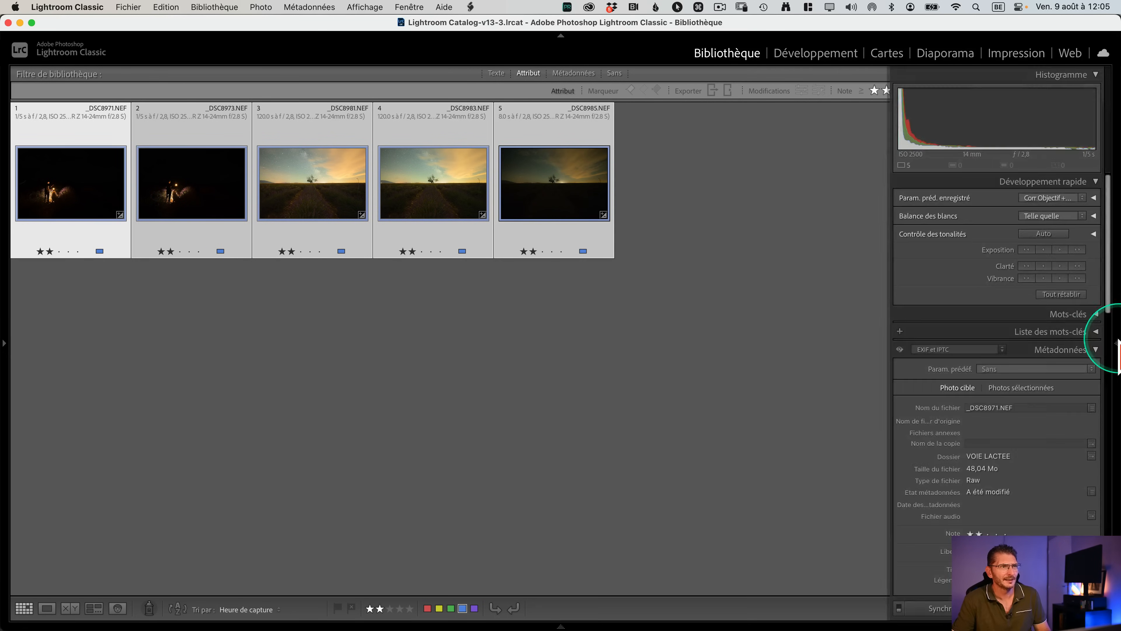
pyautogui.rightClick(529, 181)
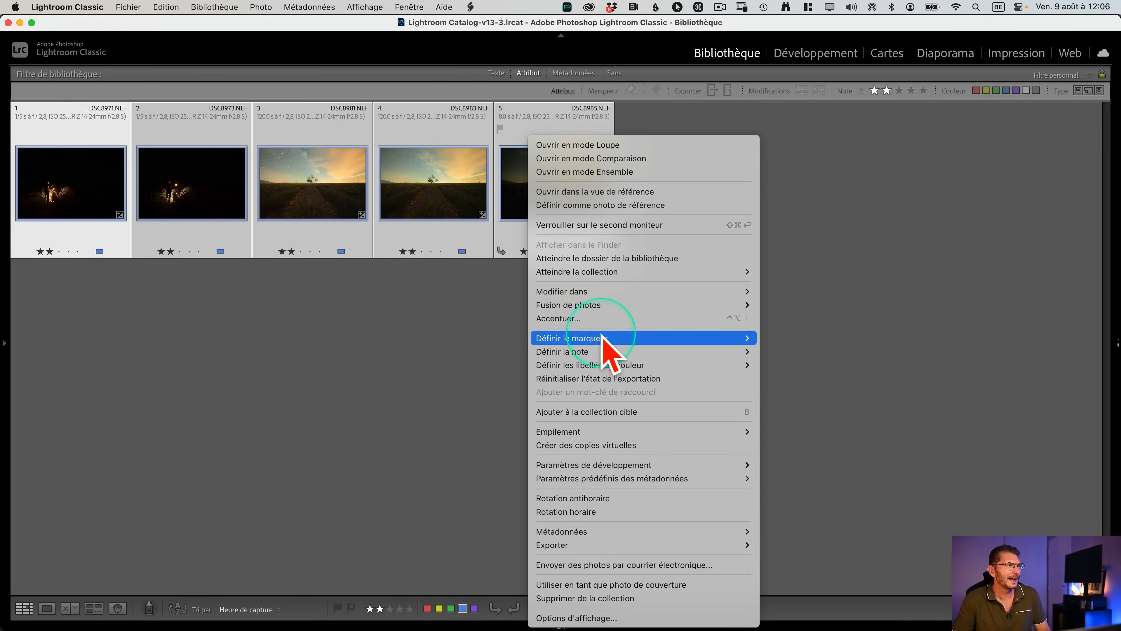
pyautogui.click(589, 319)
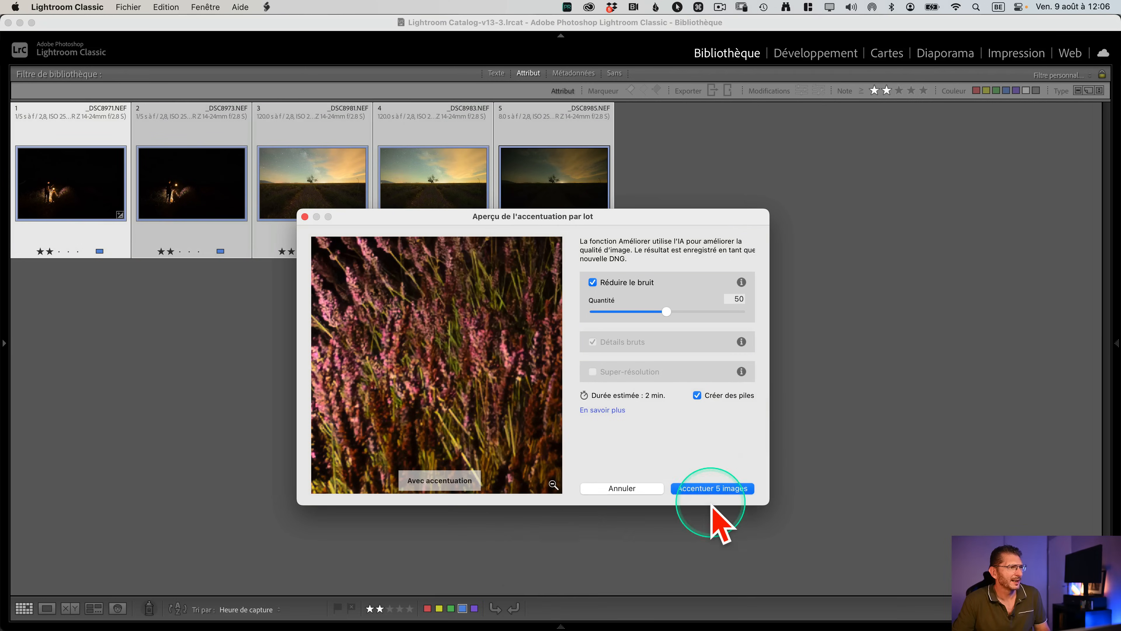
pyautogui.click(713, 488)
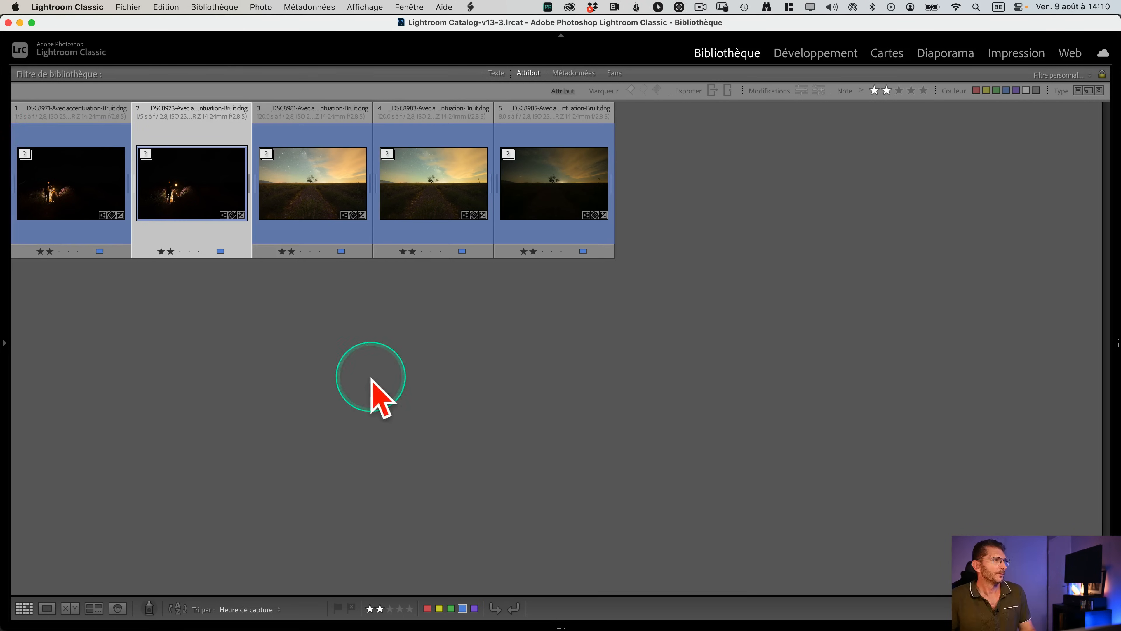
# Enlarge the grid thumbnails and inspect the boy, dog and lavender in the denoised _DSC8971 up close
pyautogui.press('+')
pyautogui.doubleClick(103, 208)
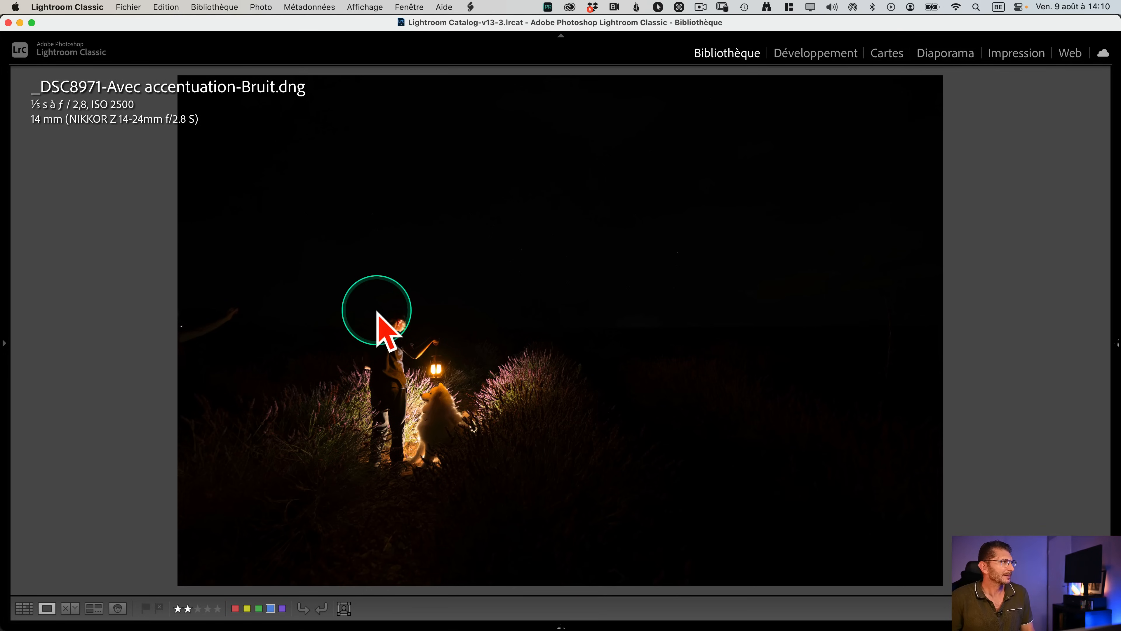
pyautogui.click(471, 393)
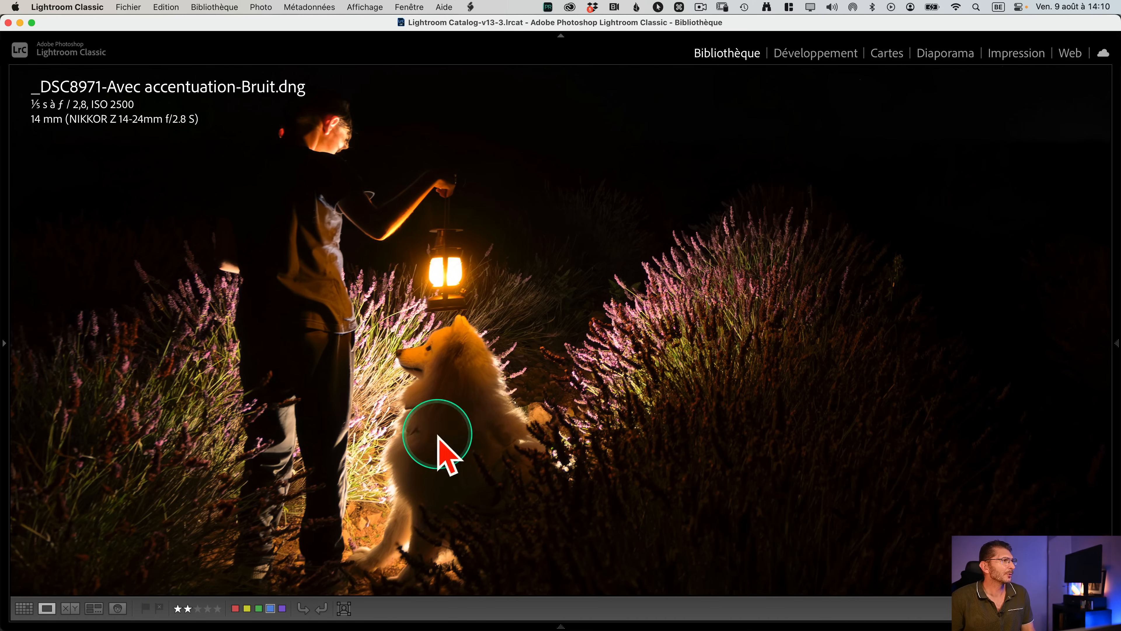
pyautogui.moveTo(438, 435); pyautogui.dragTo(439, 406)
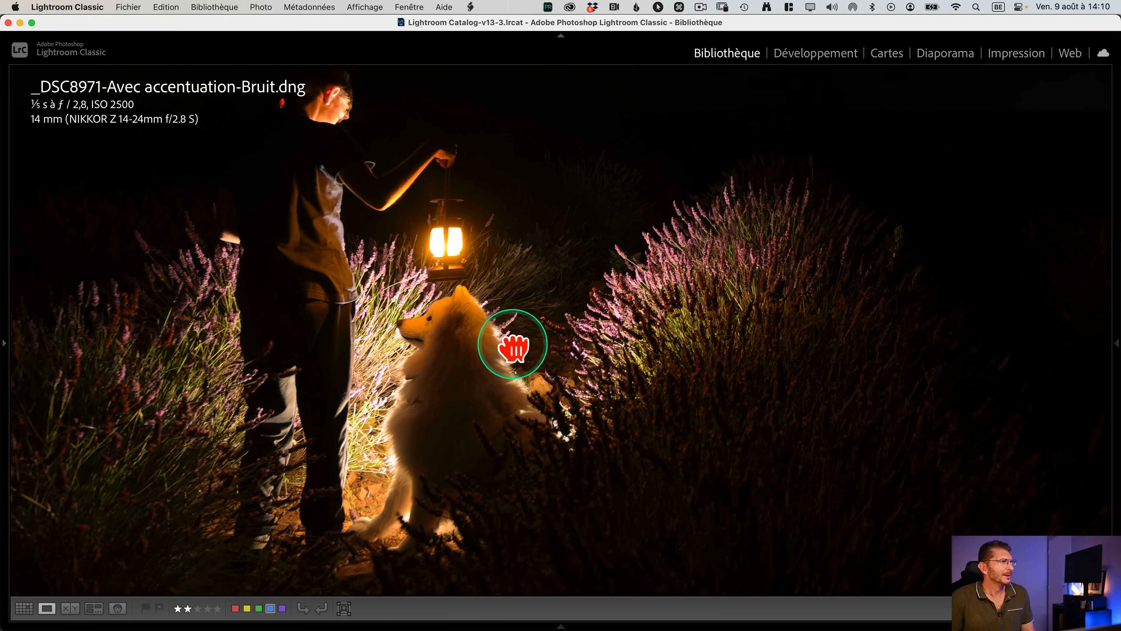
pyautogui.click(513, 344)
# View the denoised _DSC8973 and inspect the tree and lavender rows of the denoised _DSC8981 up close
pyautogui.press('Right')
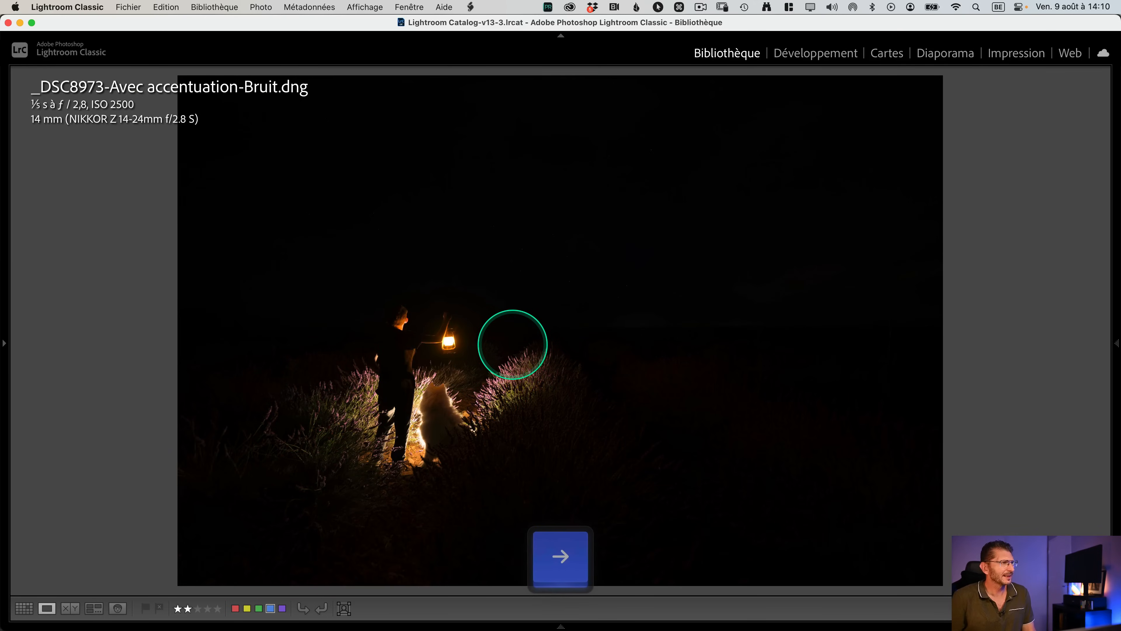
pyautogui.press('Right')
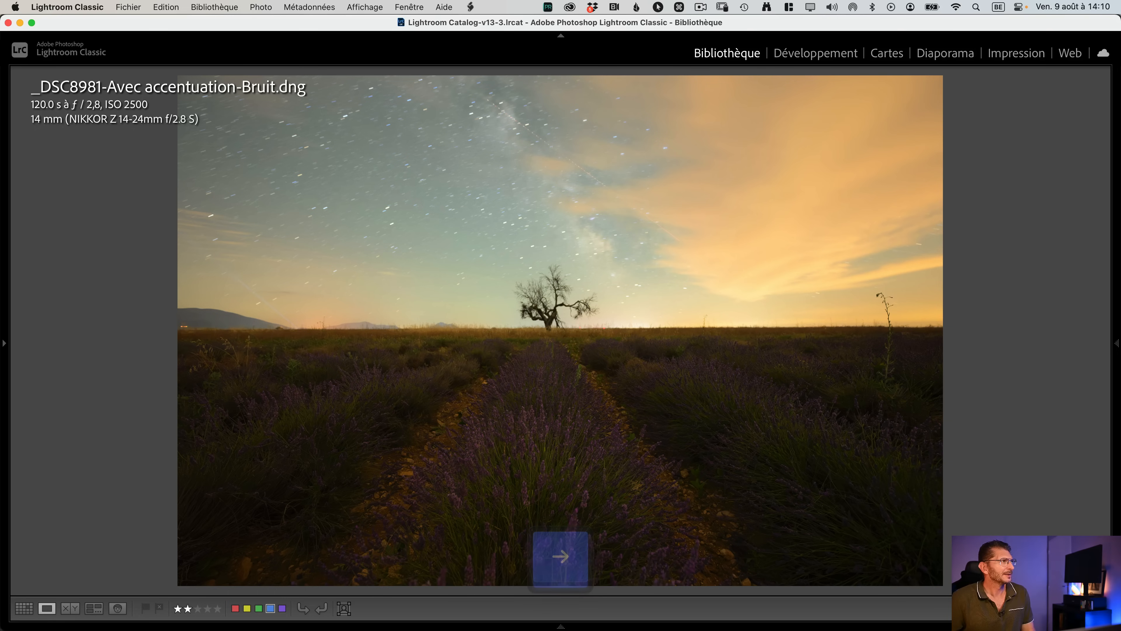
pyautogui.click(519, 330)
pyautogui.click(558, 479)
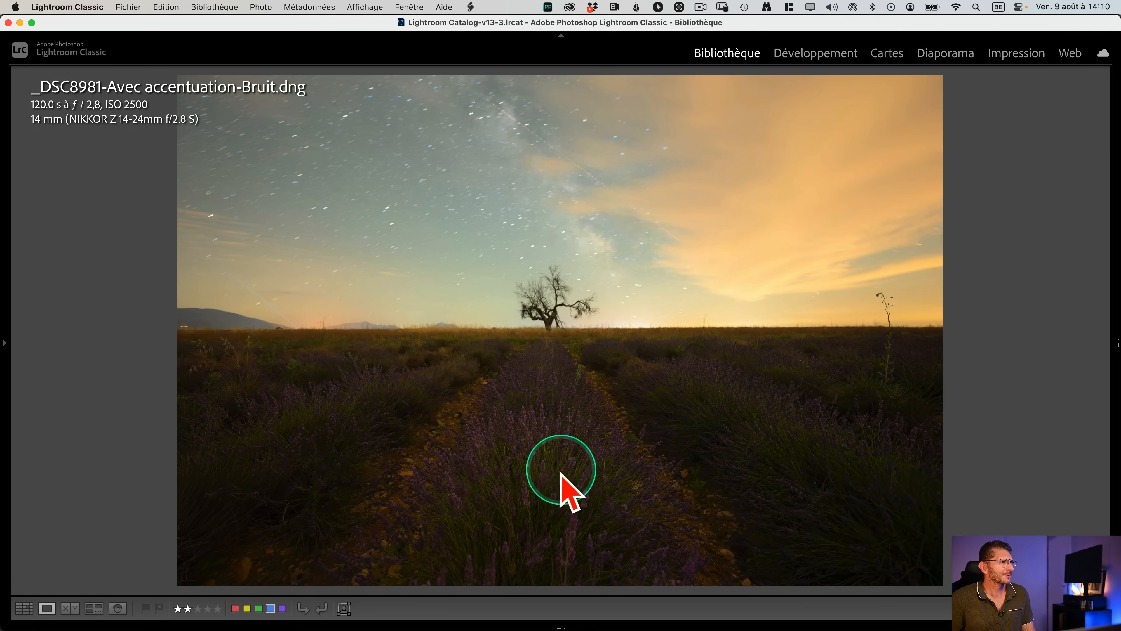
pyautogui.moveTo(514, 281); pyautogui.dragTo(514, 446)
pyautogui.click(491, 411)
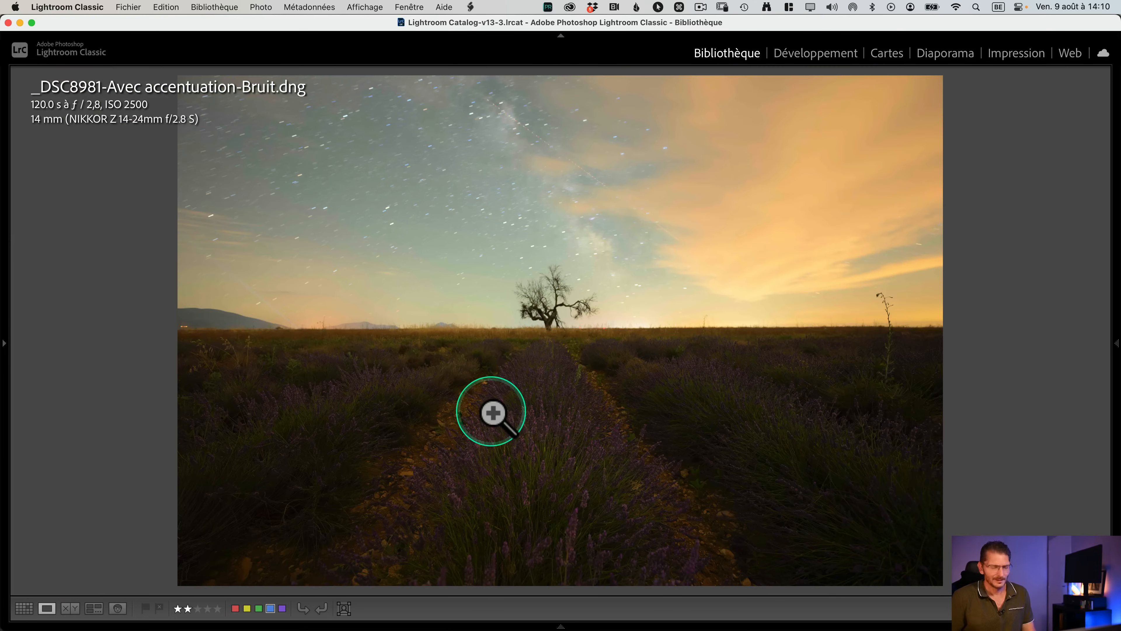
# Inspect the tree and surrounding field in the denoised _DSC8983 up close
pyautogui.press('Right')
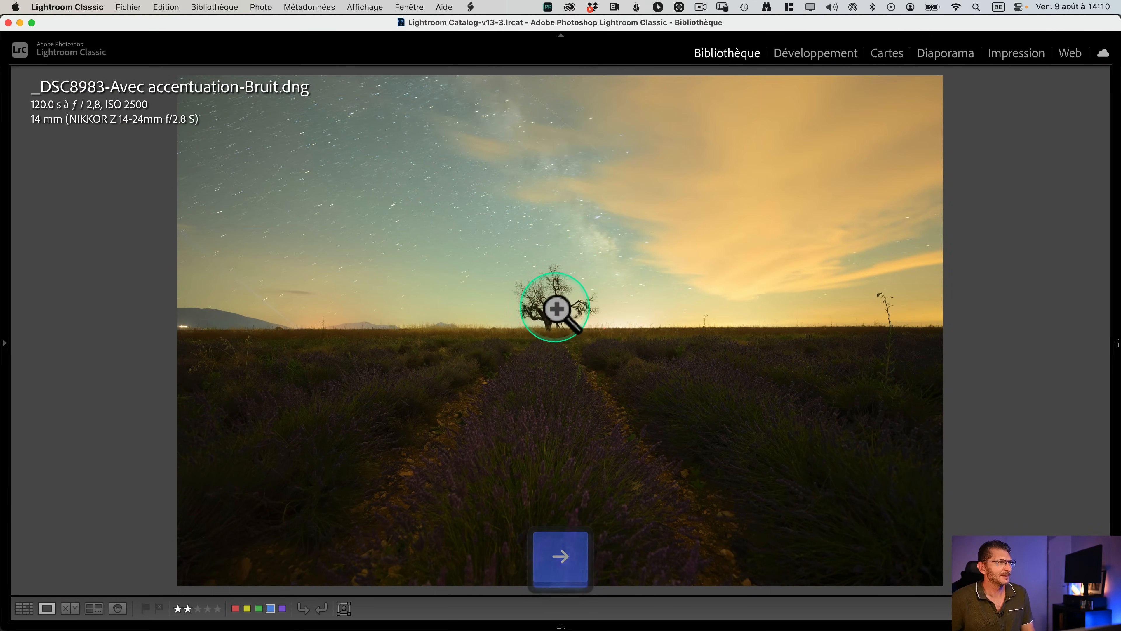
pyautogui.click(556, 314)
pyautogui.click(603, 420)
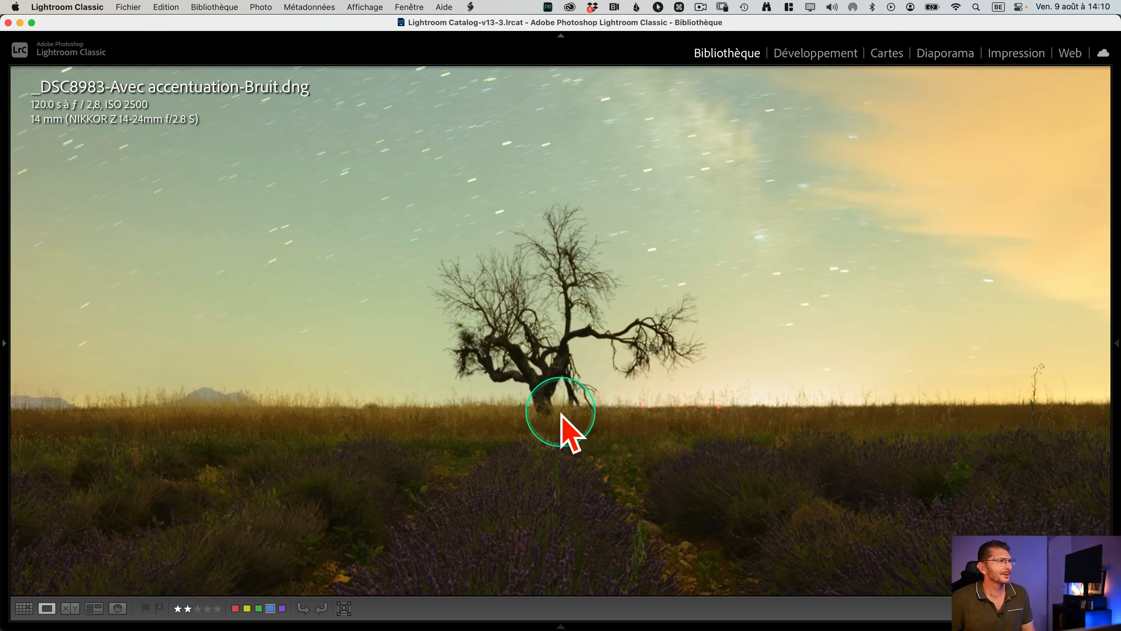
pyautogui.click(541, 373)
# Inspect the starry sky and the area above the tree in the denoised _DSC8985 up close
pyautogui.press('Right')
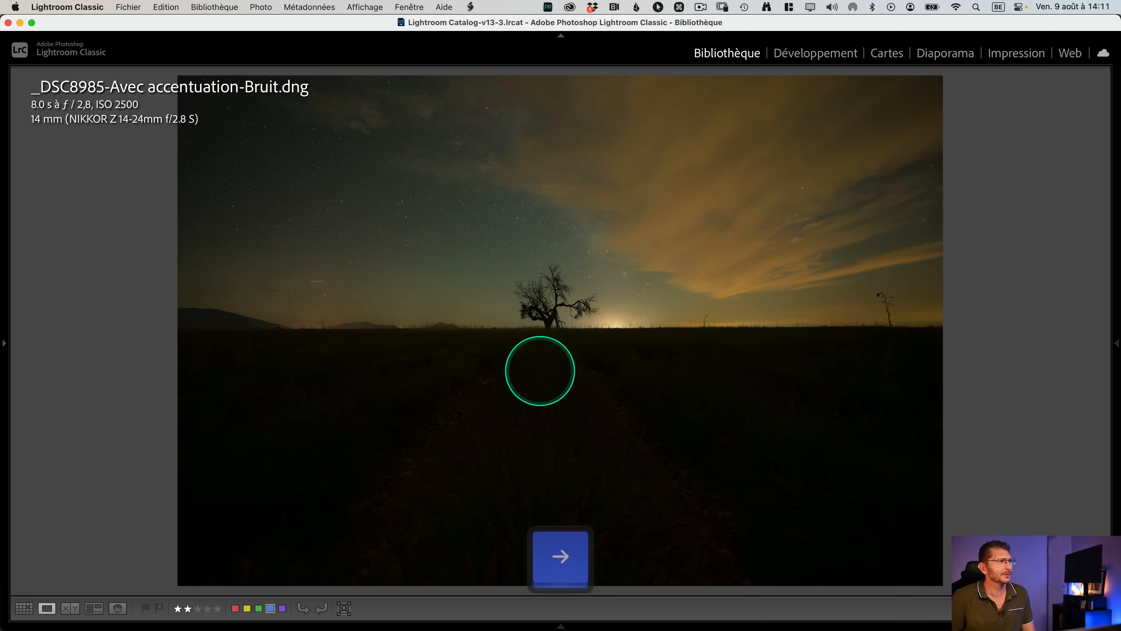
pyautogui.click(480, 216)
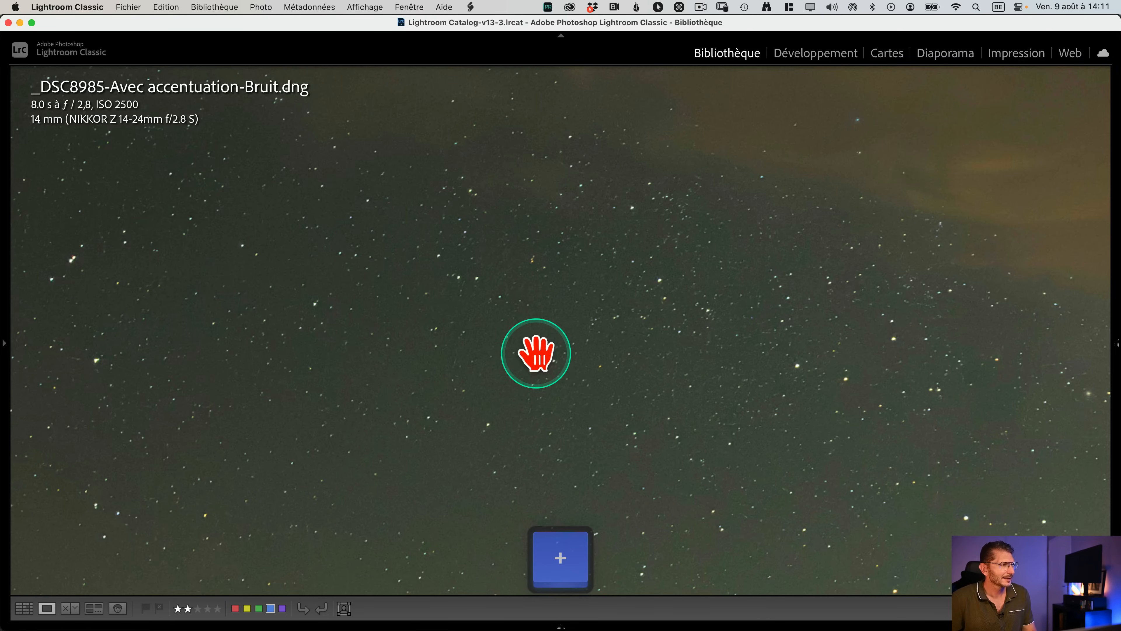
pyautogui.moveTo(695, 390); pyautogui.dragTo(442, 224)
pyautogui.moveTo(644, 373); pyautogui.dragTo(367, 314)
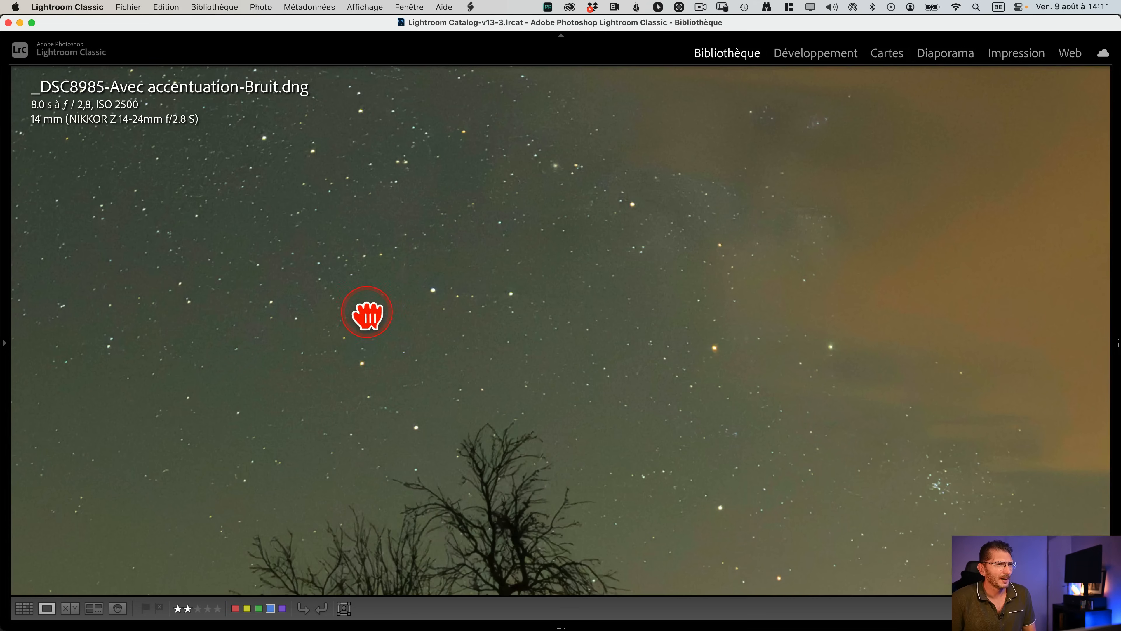
pyautogui.moveTo(569, 374); pyautogui.dragTo(496, 250)
pyautogui.moveTo(493, 334); pyautogui.dragTo(440, 245)
pyautogui.click(395, 310)
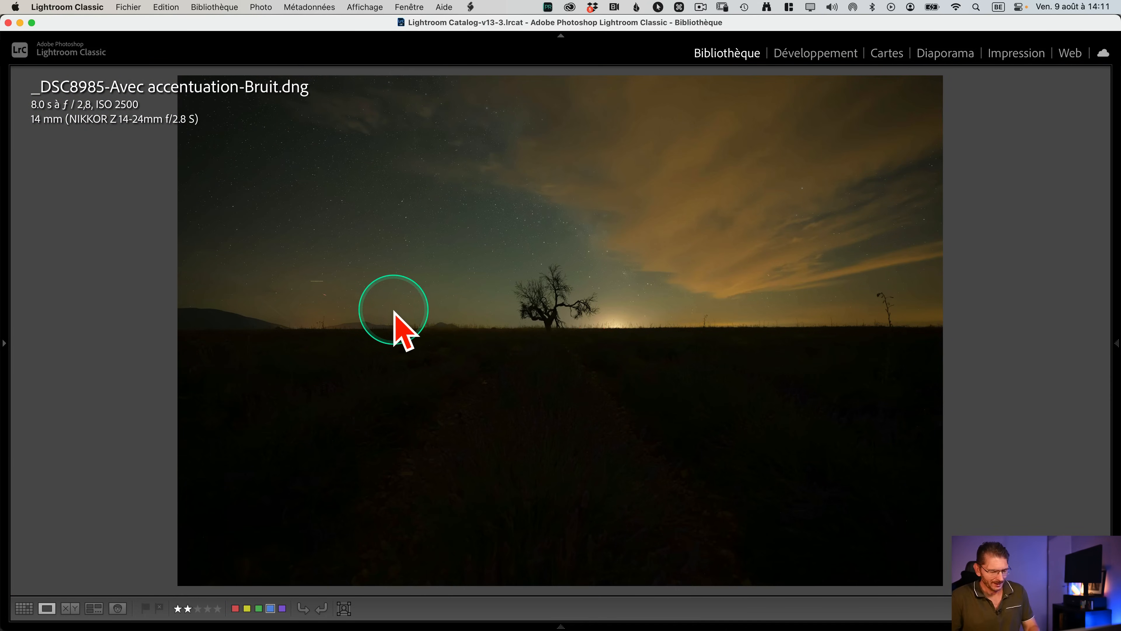
# Compare the denoised _DSC8981 and _DSC8983 long exposures in the large single view
pyautogui.press('g')
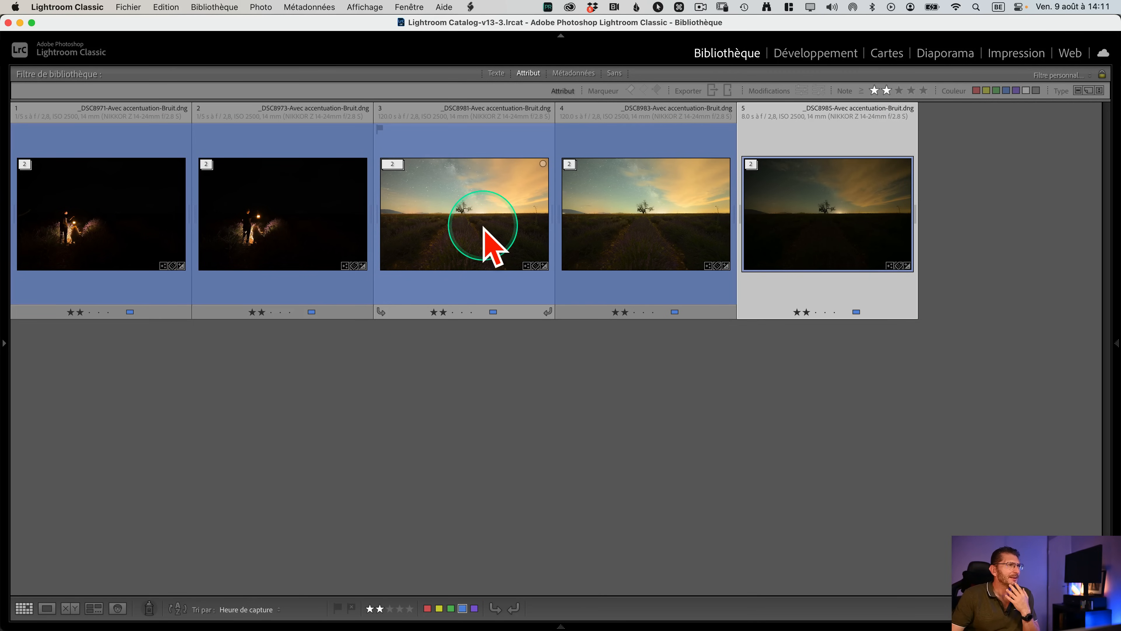
pyautogui.doubleClick(488, 237)
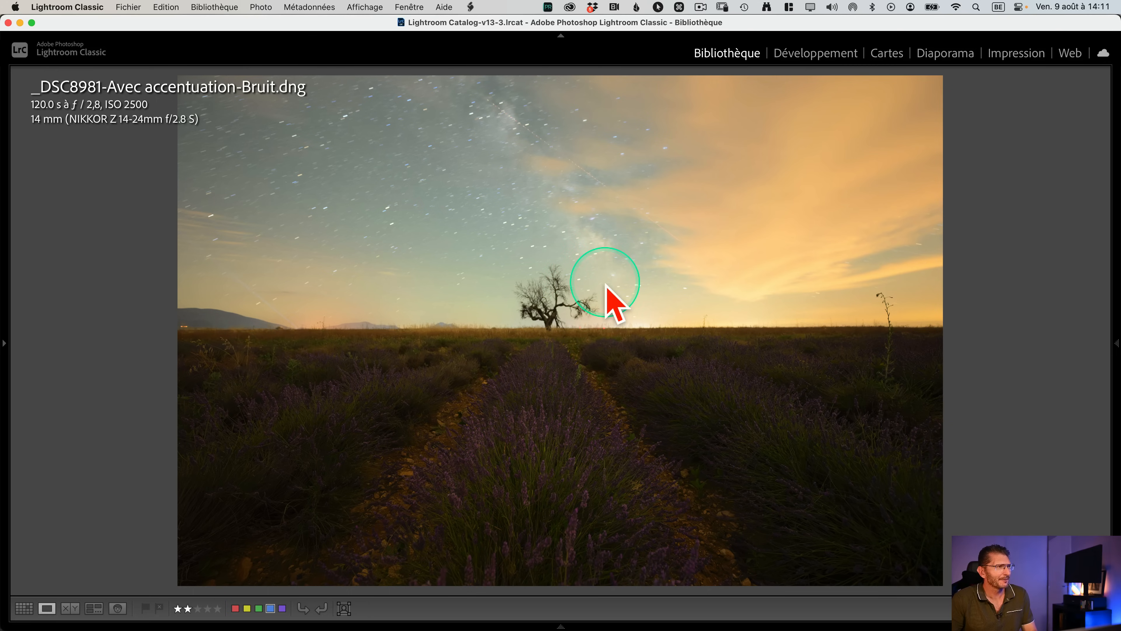
pyautogui.press('Right')
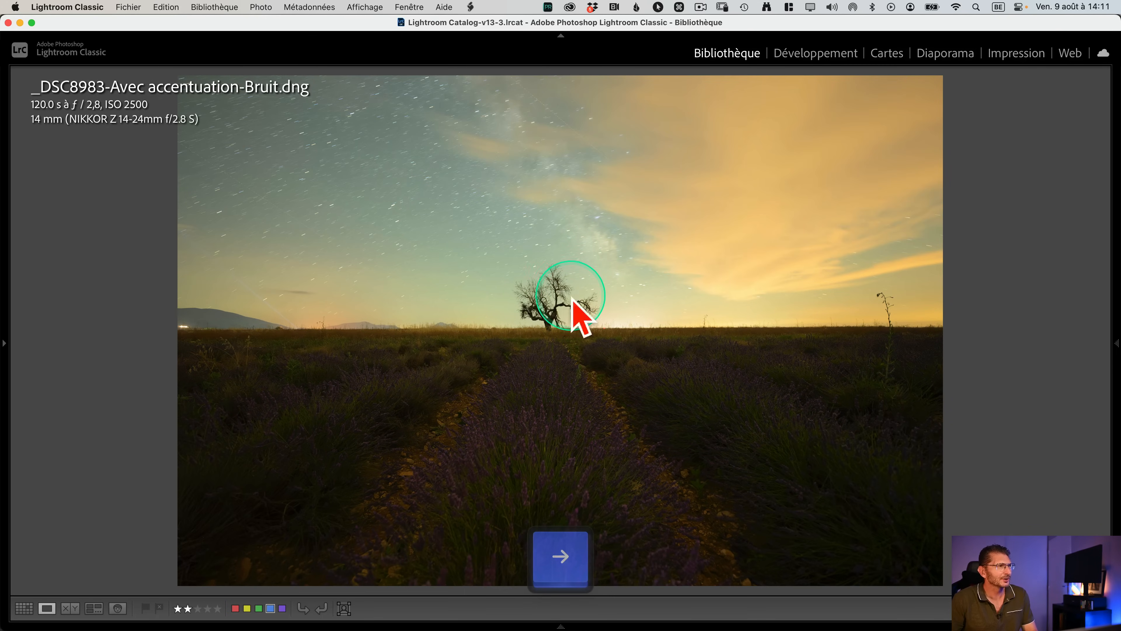
# Inspect the tree in the denoised _DSC8983 up close and open the photo for developing
pyautogui.click(549, 296)
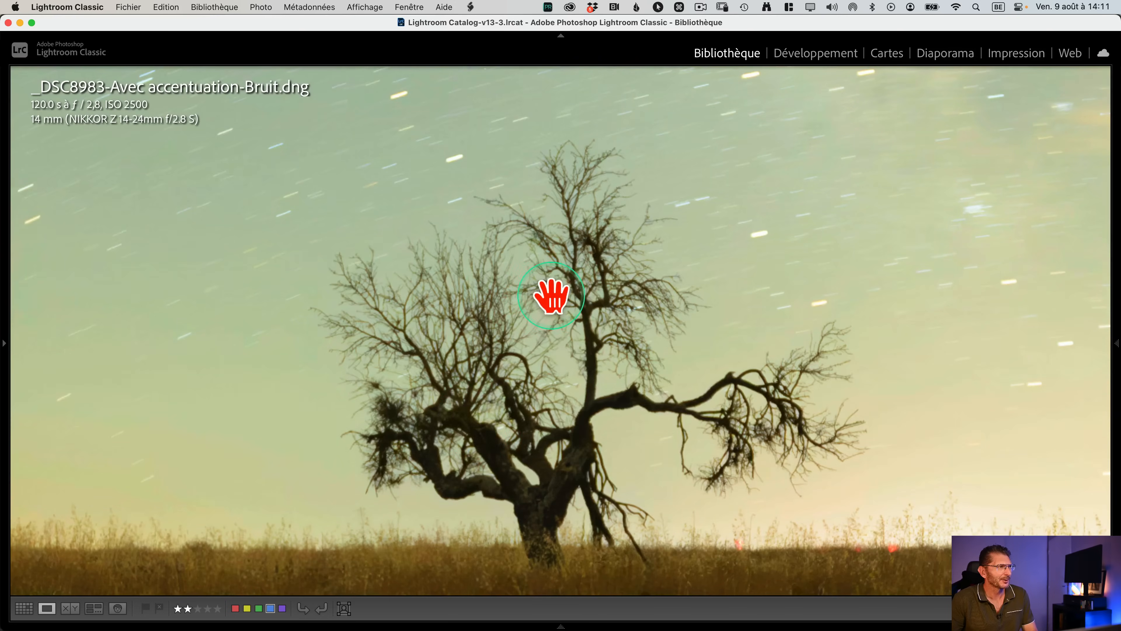
pyautogui.click(638, 404)
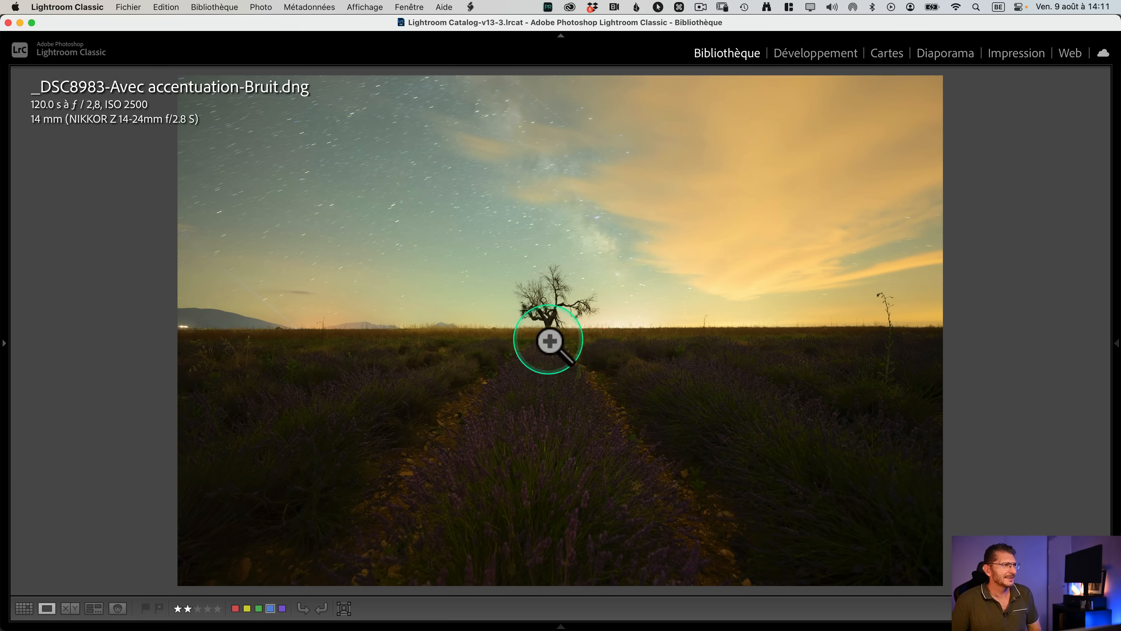
pyautogui.press('d')
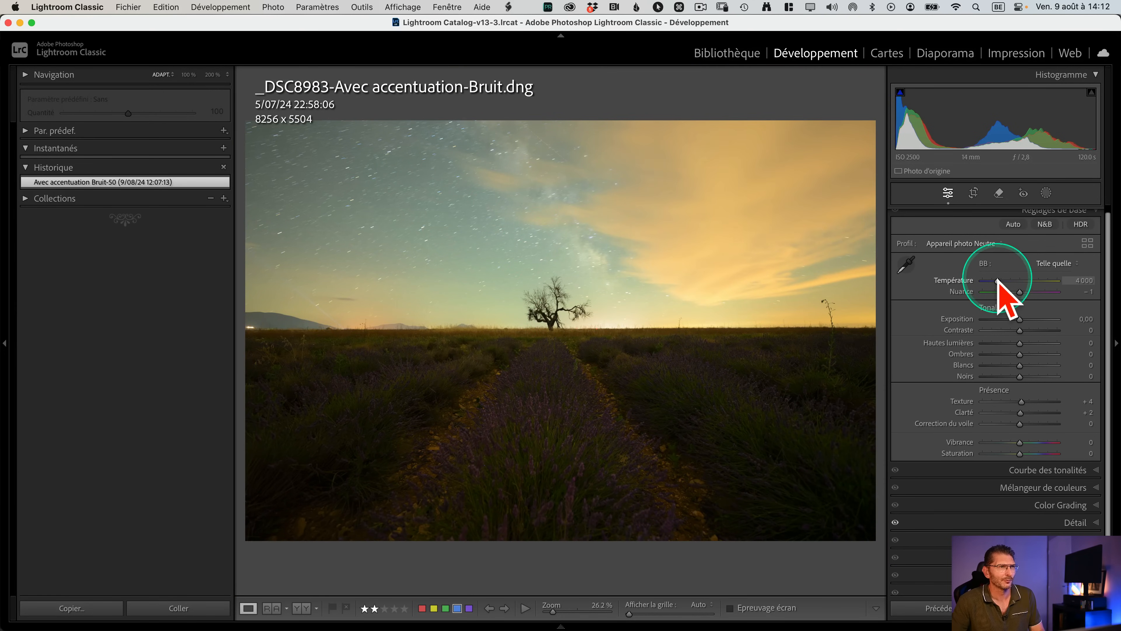
# Try a cooler white balance of 3465 on _DSC8983, then reset the temperature
pyautogui.moveTo(999, 281); pyautogui.dragTo(996, 281)
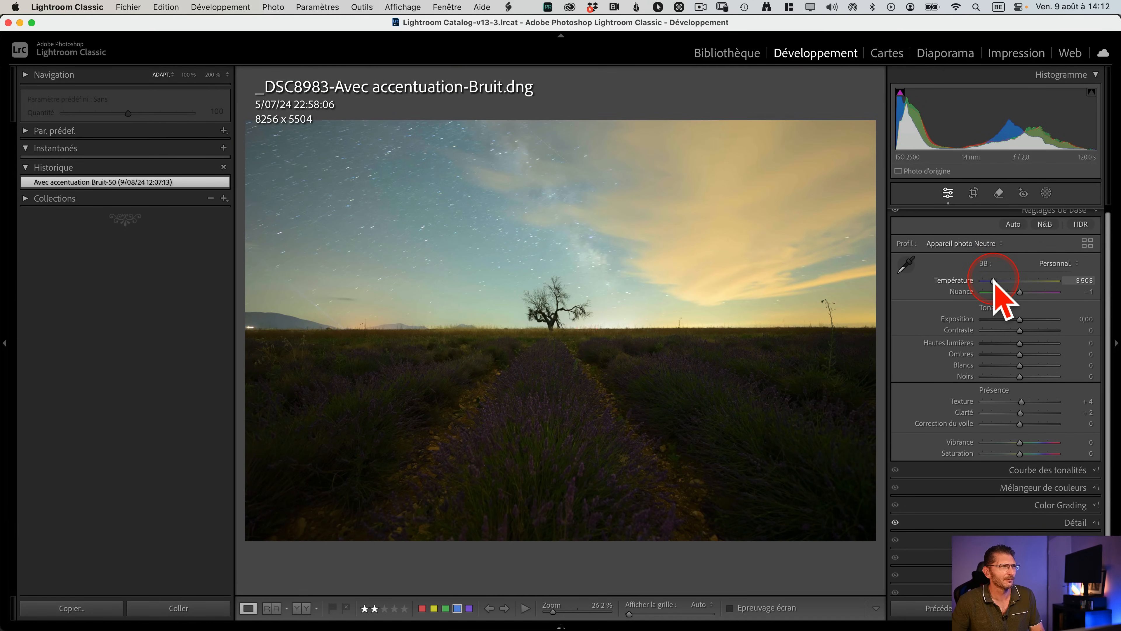
pyautogui.moveTo(995, 281); pyautogui.dragTo(995, 282)
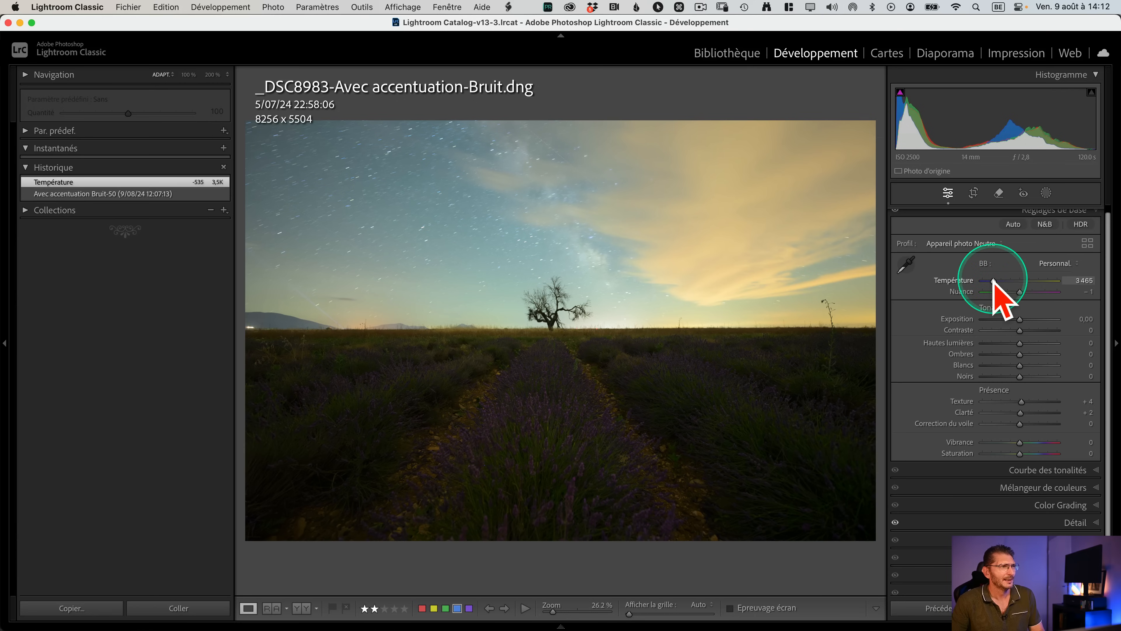
pyautogui.doubleClick(967, 282)
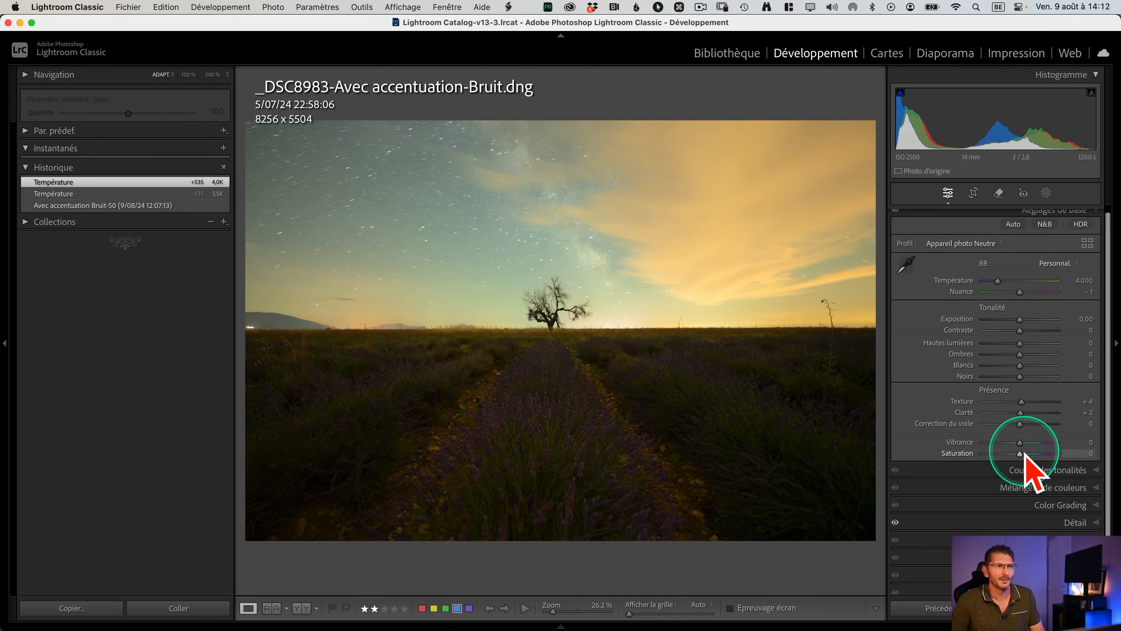
# With vibrance and saturation pushed to +100 as a colour guide, set the white balance temperature to 3609 and the tint to +1
pyautogui.press('ctrl')
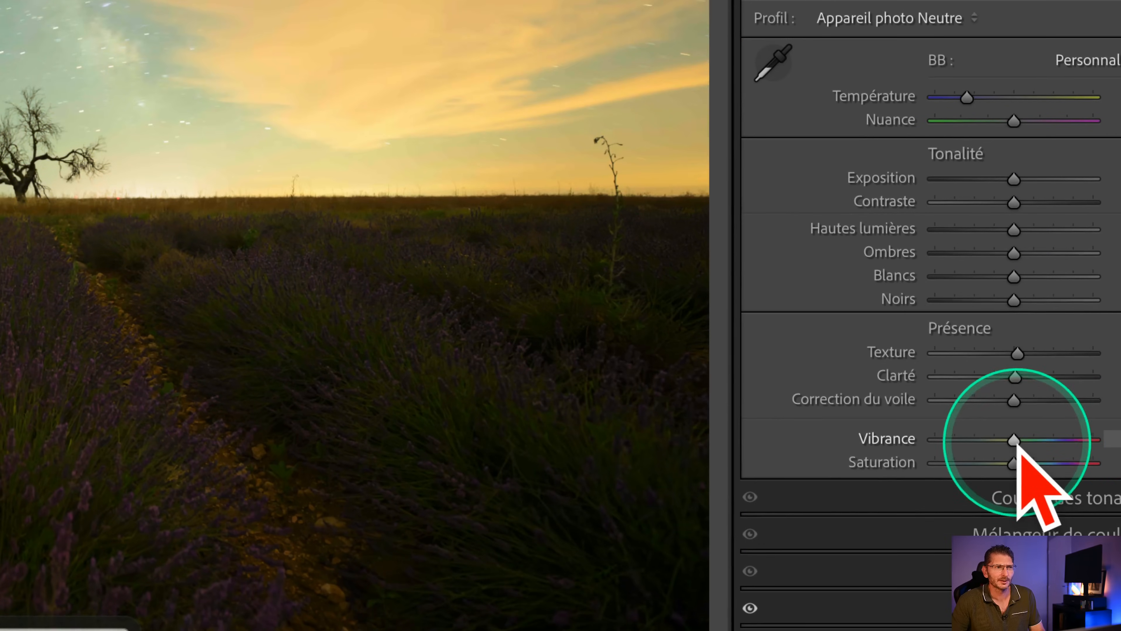
pyautogui.moveTo(1020, 443)
pyautogui.mouseDown()
pyautogui.moveTo(1058, 443)
pyautogui.moveTo(1011, 448)
pyautogui.mouseUp()
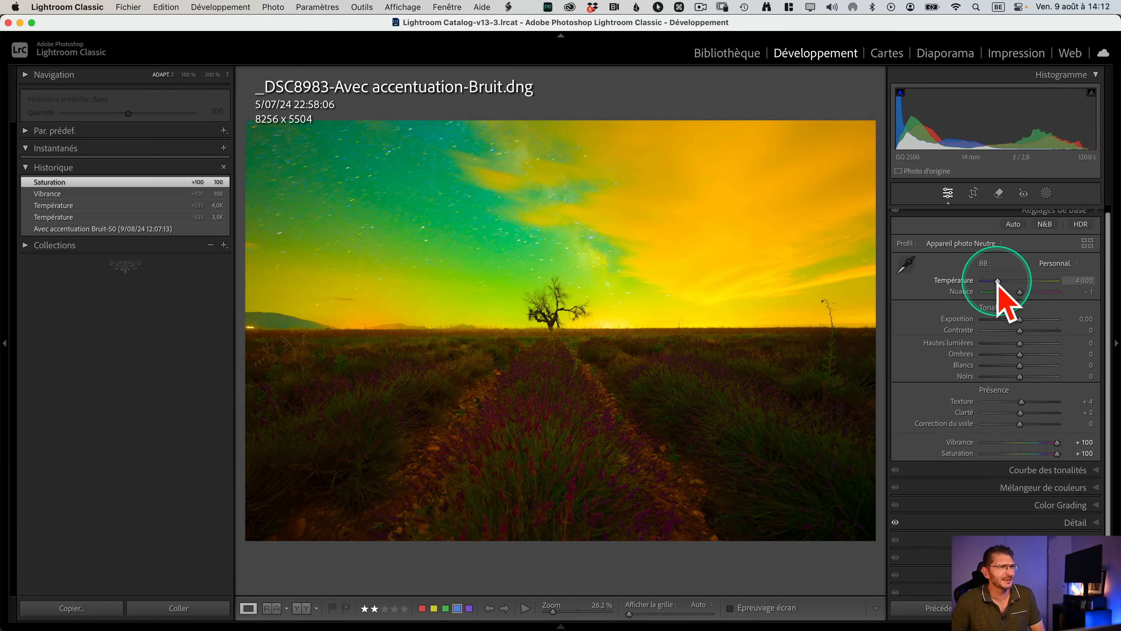
pyautogui.moveTo(998, 282); pyautogui.dragTo(1003, 281)
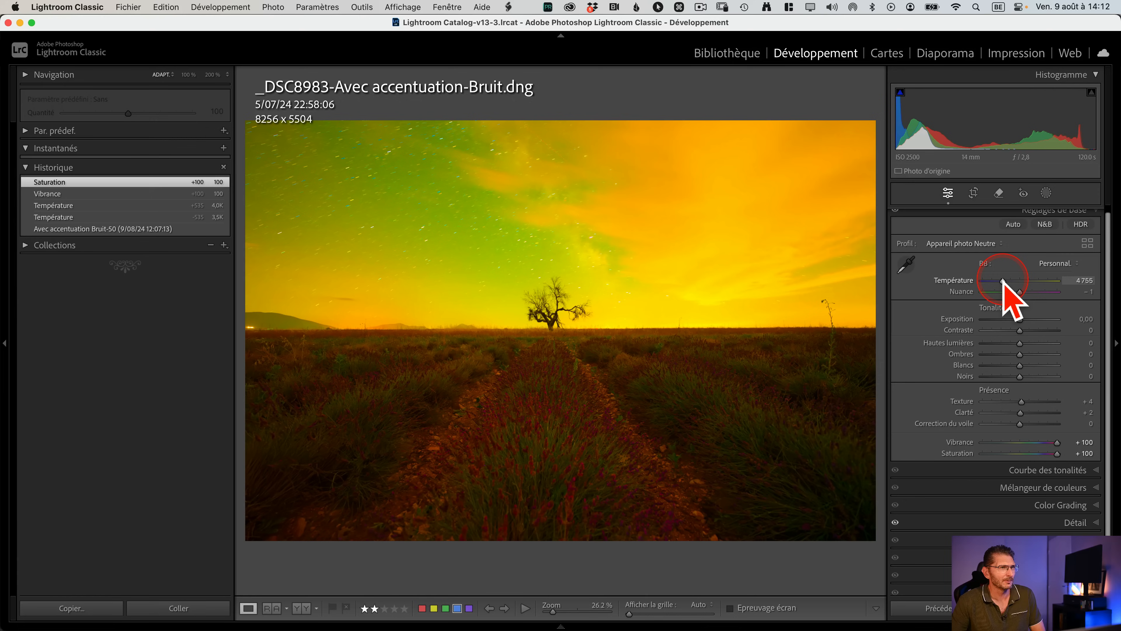
pyautogui.moveTo(1002, 281); pyautogui.dragTo(995, 282)
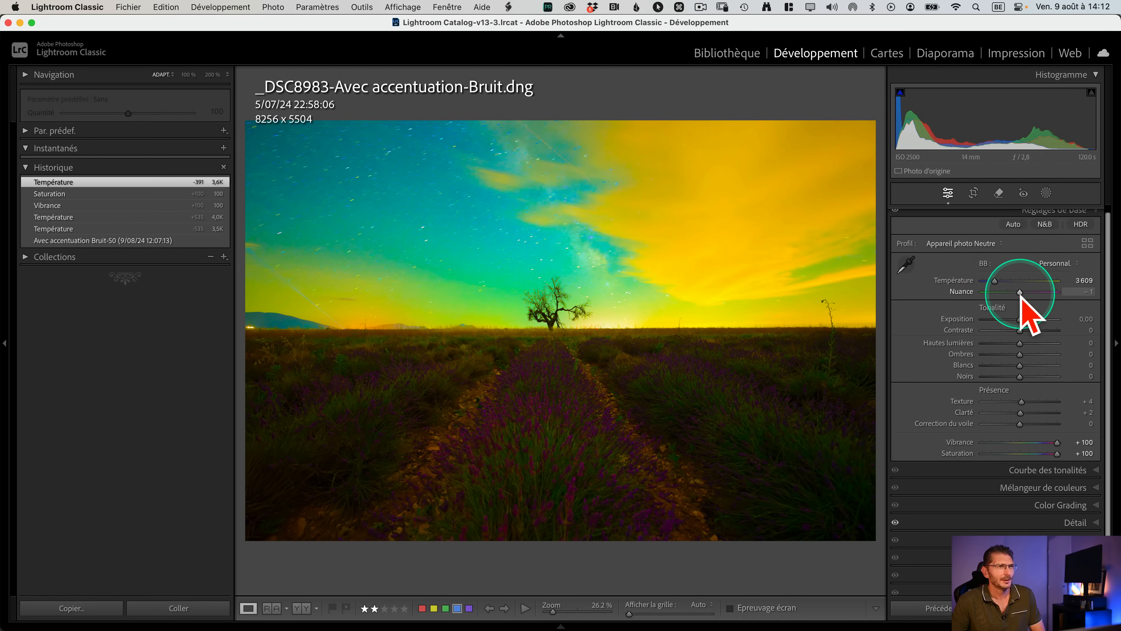
pyautogui.moveTo(1021, 293); pyautogui.dragTo(1019, 292)
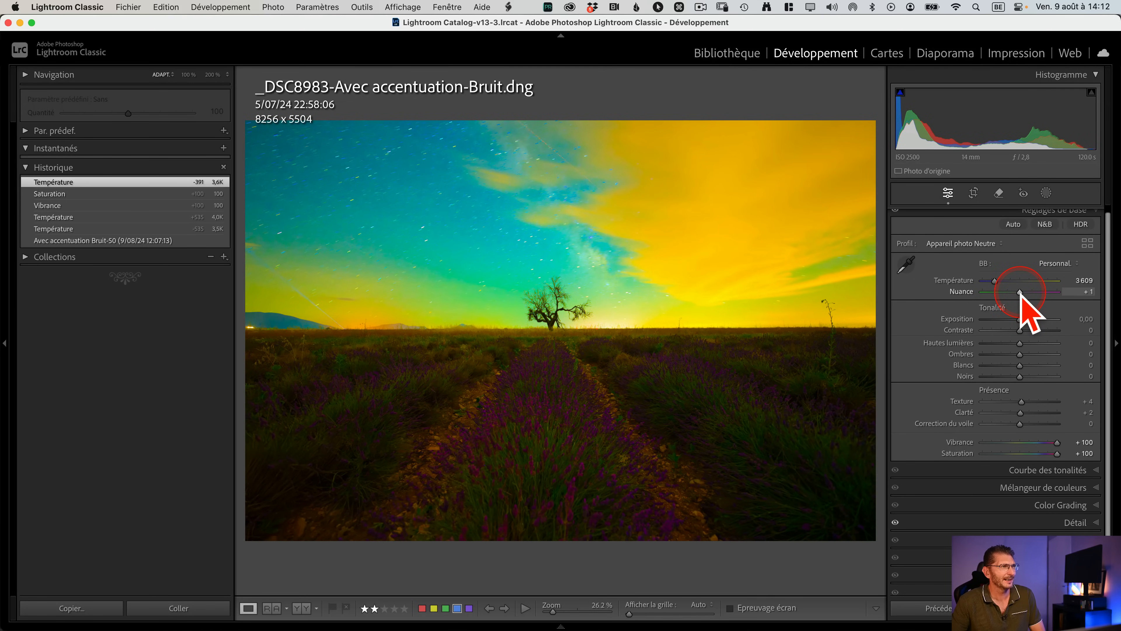
pyautogui.moveTo(1020, 292); pyautogui.dragTo(1021, 293)
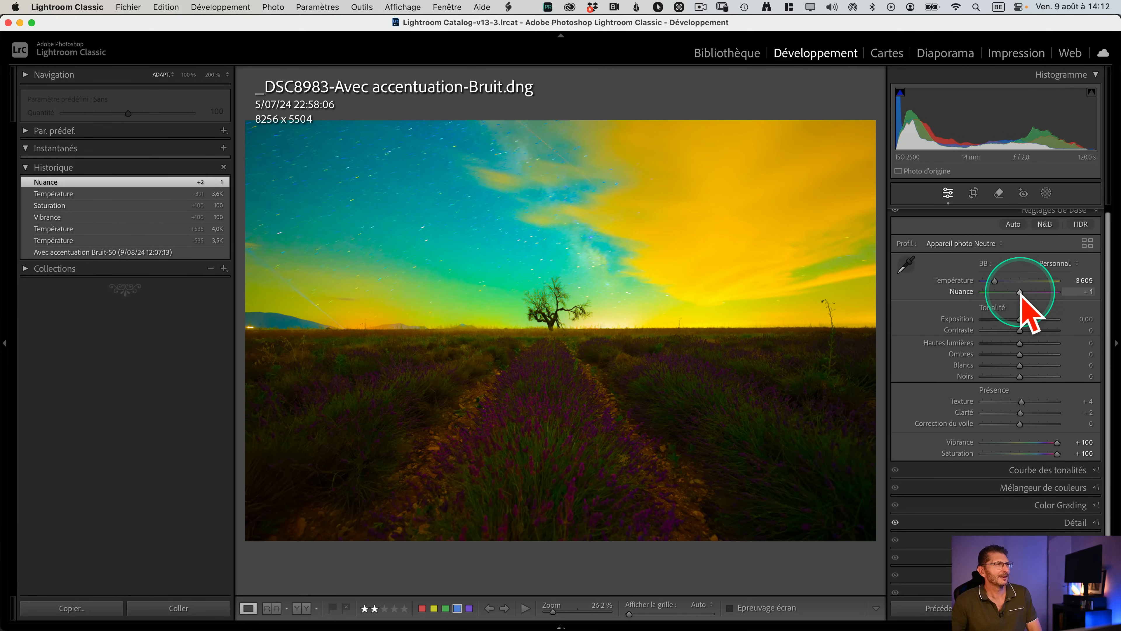
# Reset vibrance and saturation to 0 and compare the photo before and after side by side
pyautogui.doubleClick(961, 442)
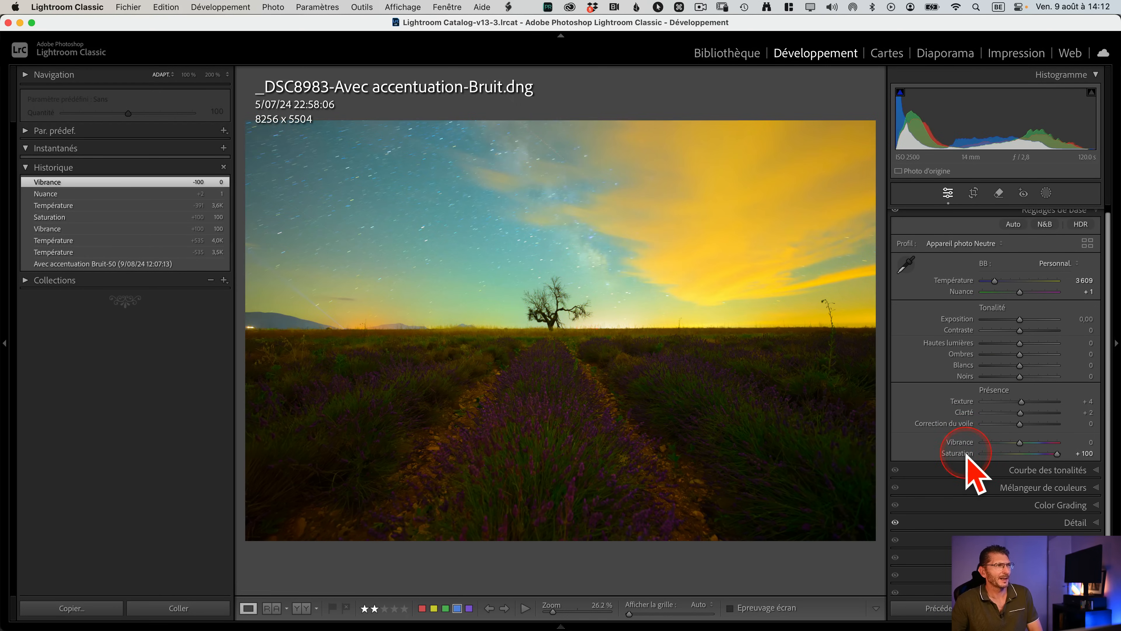
pyautogui.doubleClick(965, 455)
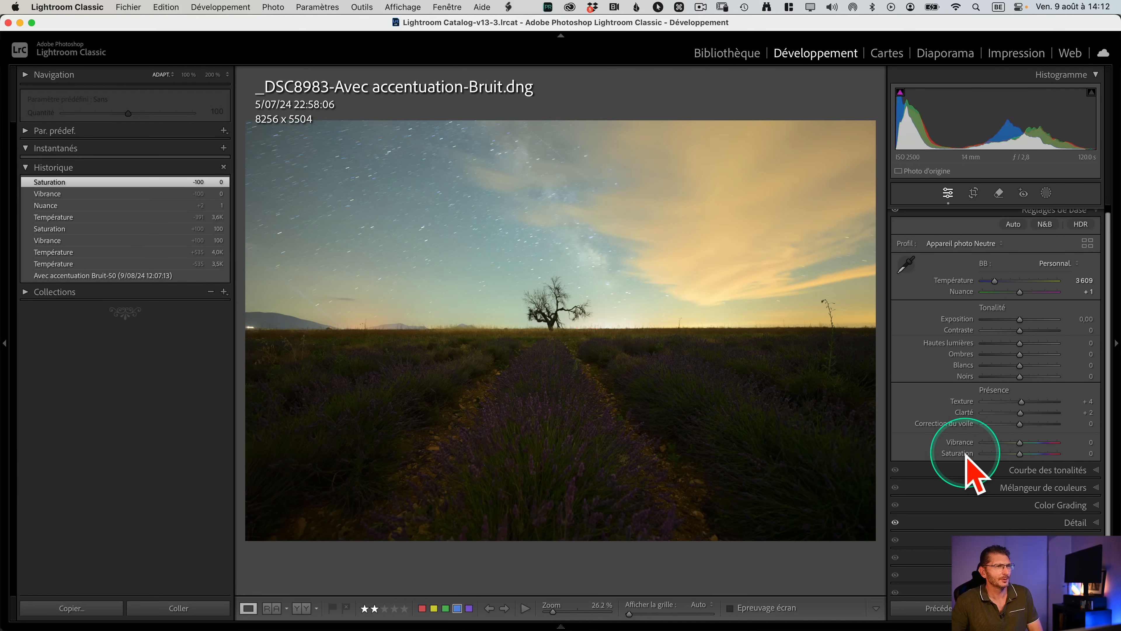
pyautogui.press('Tab')
pyautogui.press('y')
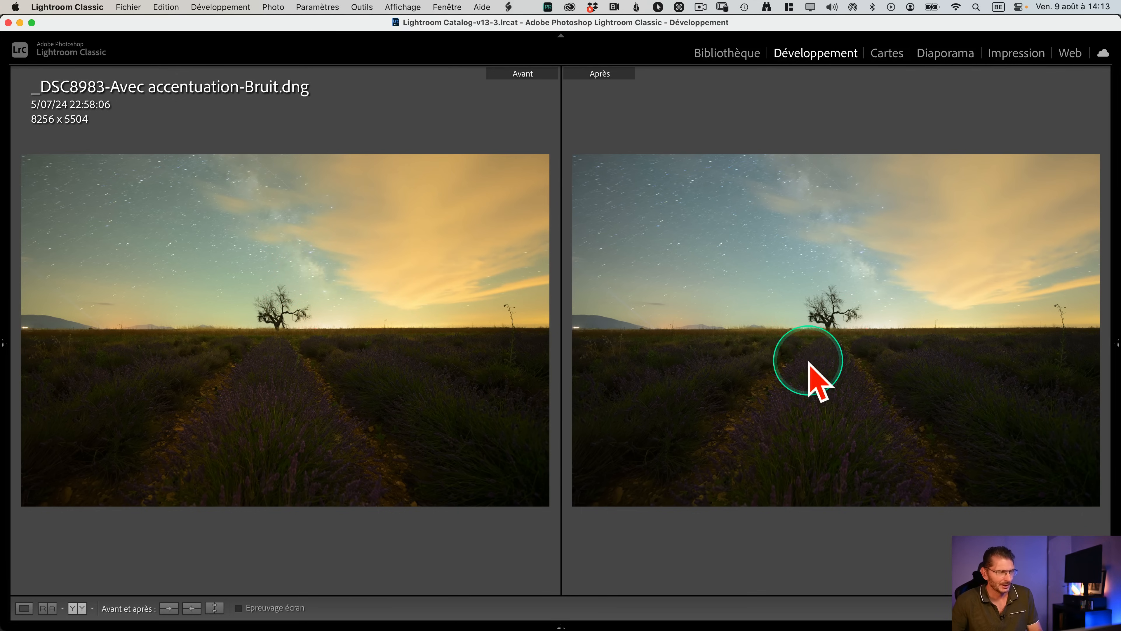
pyautogui.press('d')
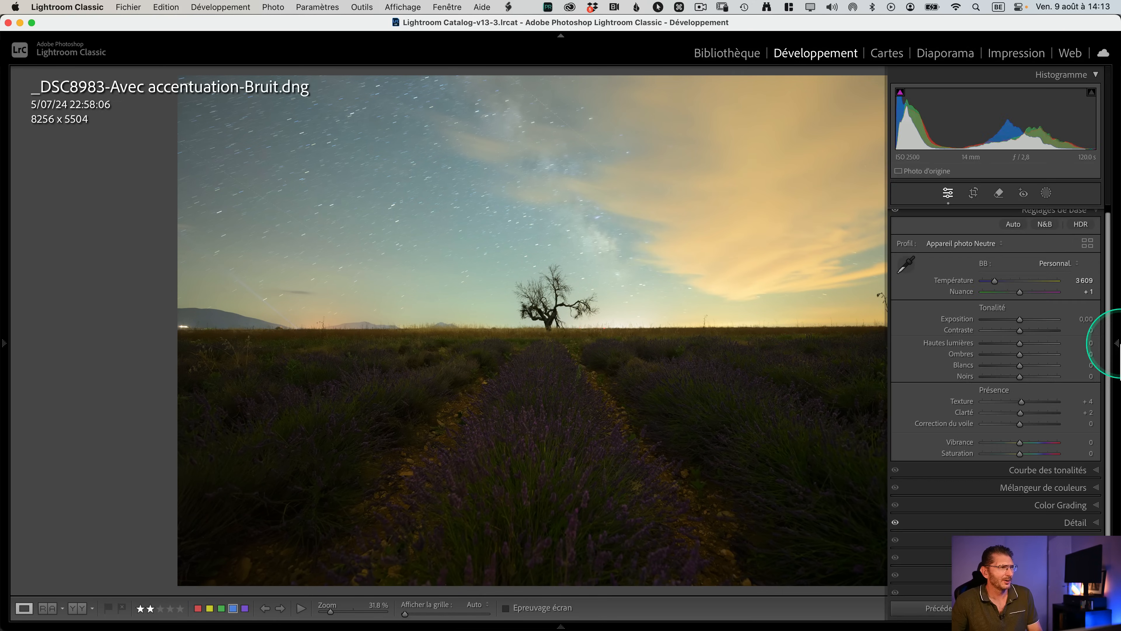
# Add a linear gradient mask covering the lavender field, with a short transition at the horizon by the tree
pyautogui.click(1117, 342)
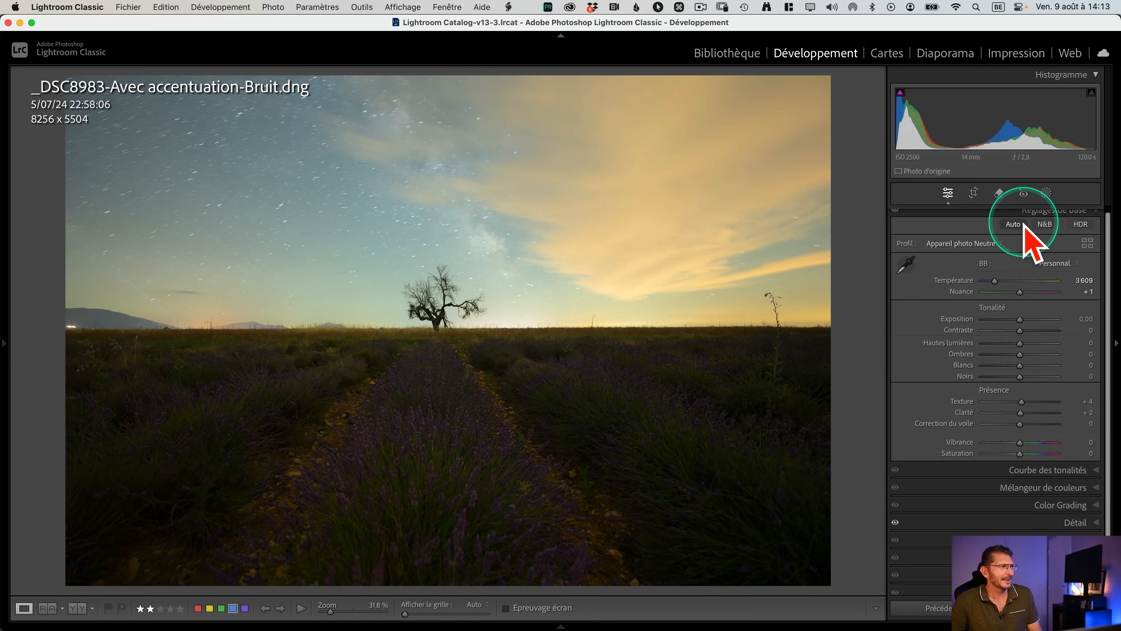
pyautogui.click(1046, 192)
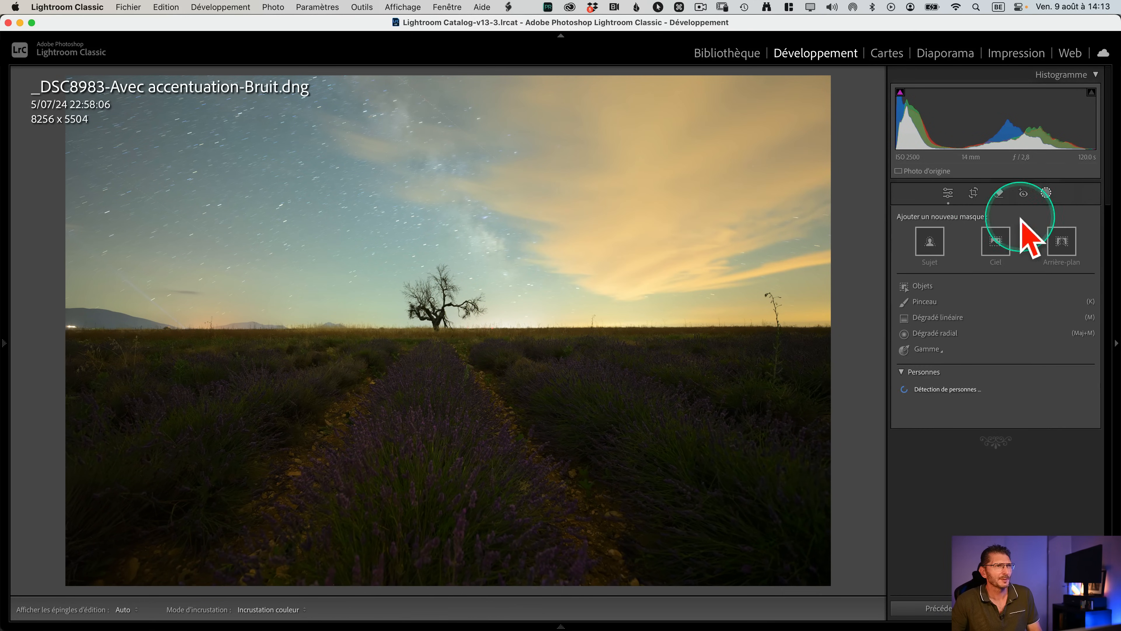
pyautogui.click(928, 318)
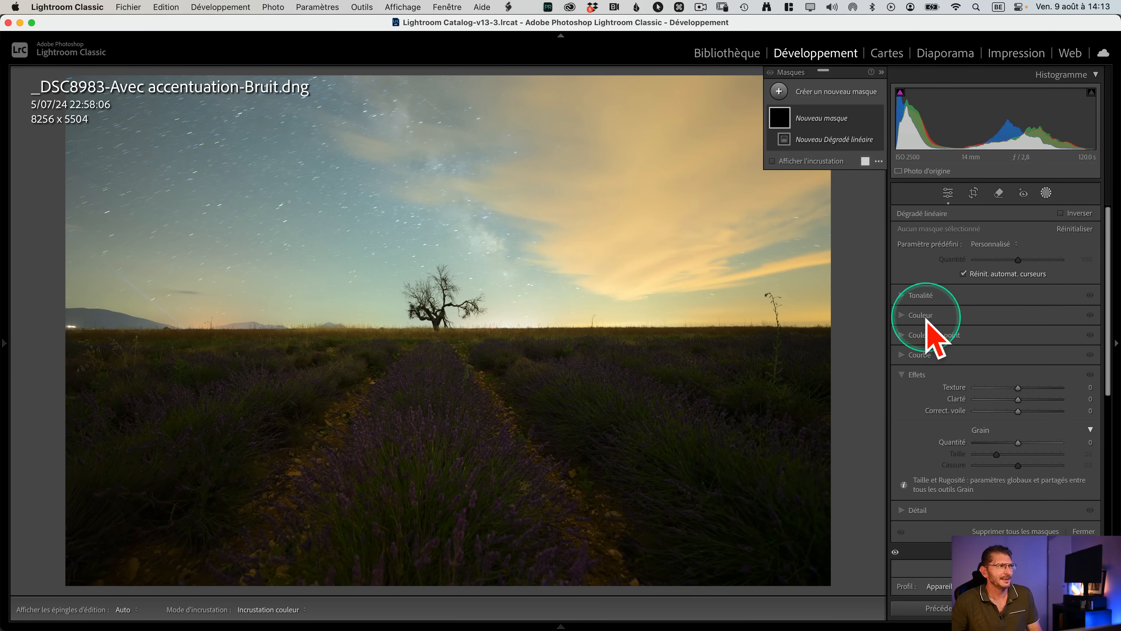
pyautogui.moveTo(427, 337)
pyautogui.mouseDown()
pyautogui.moveTo(429, 320)
pyautogui.moveTo(431, 333)
pyautogui.mouseUp()
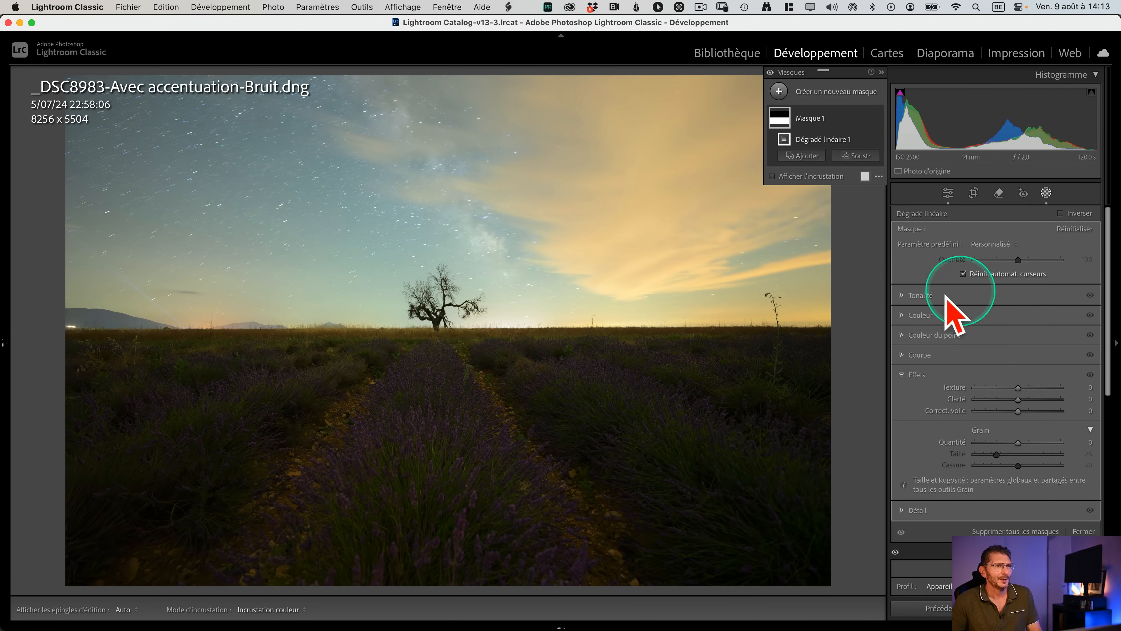
# Set the exposure of the foreground gradient mask to 0.44
pyautogui.click(905, 295)
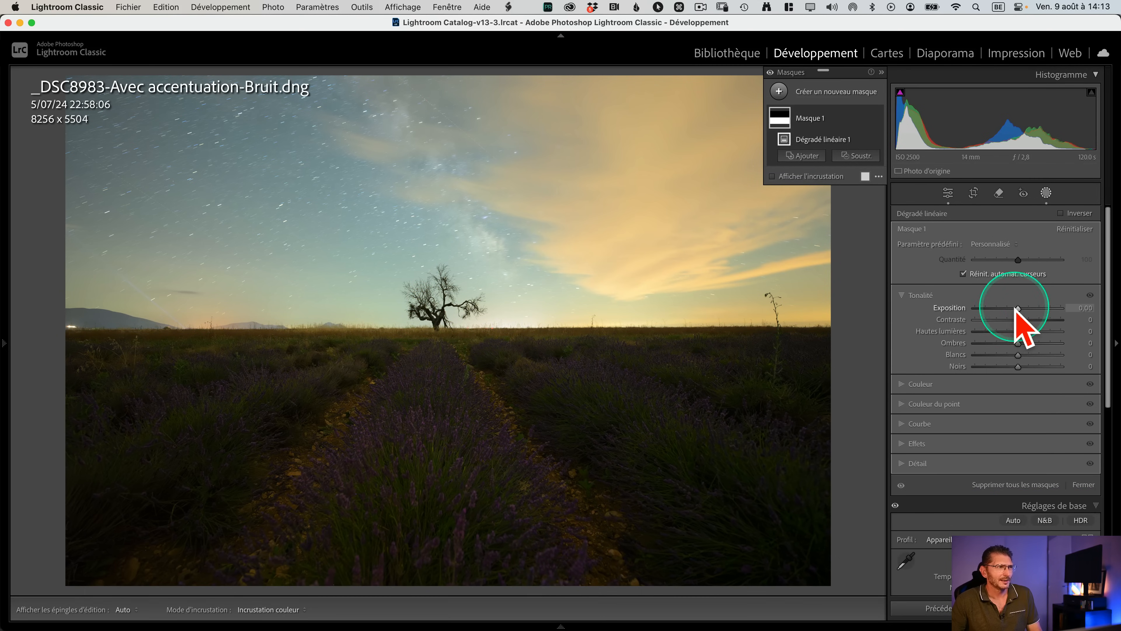
pyautogui.moveTo(1016, 309); pyautogui.dragTo(1024, 309)
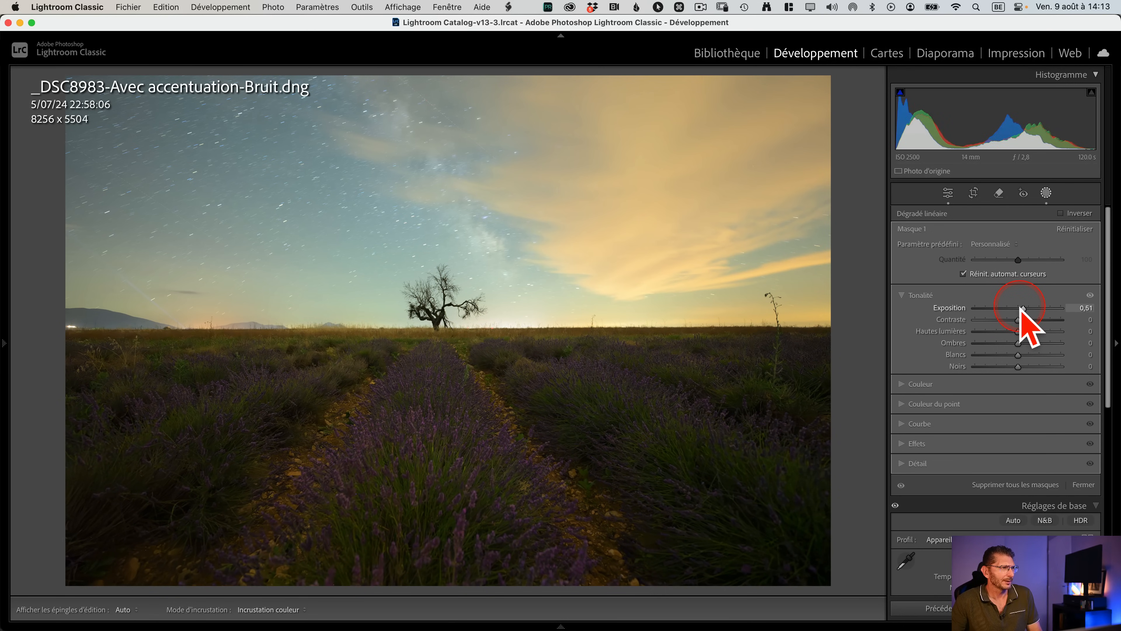
pyautogui.moveTo(1023, 307); pyautogui.dragTo(1023, 308)
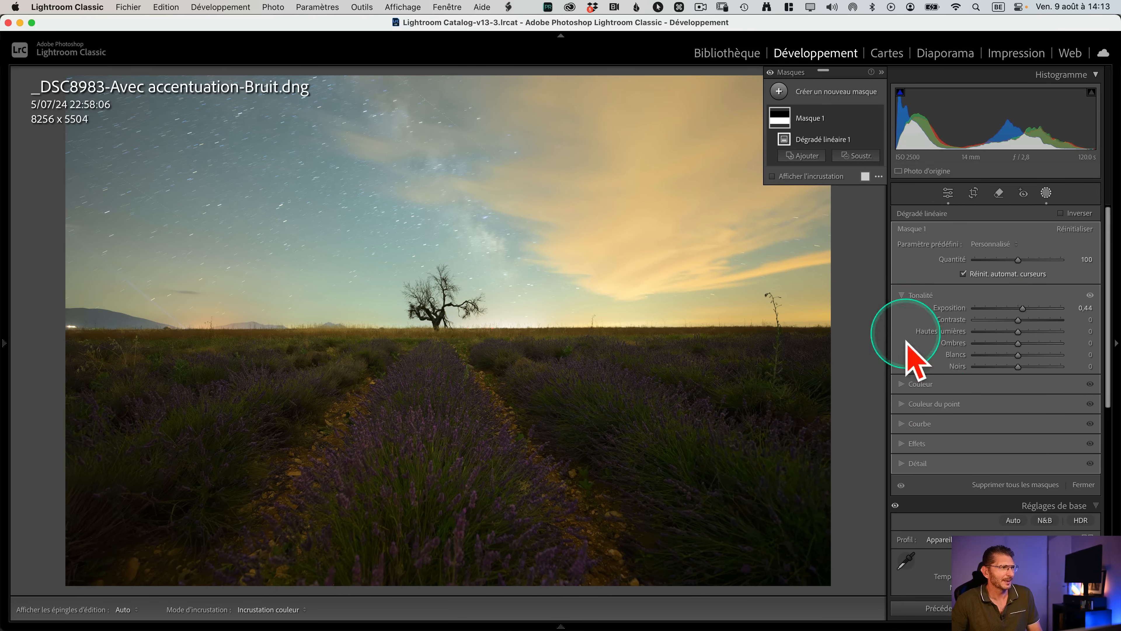
# Set the foreground mask's temperature to -27 and tint to 5, and check its effect on the lavender
pyautogui.click(908, 384)
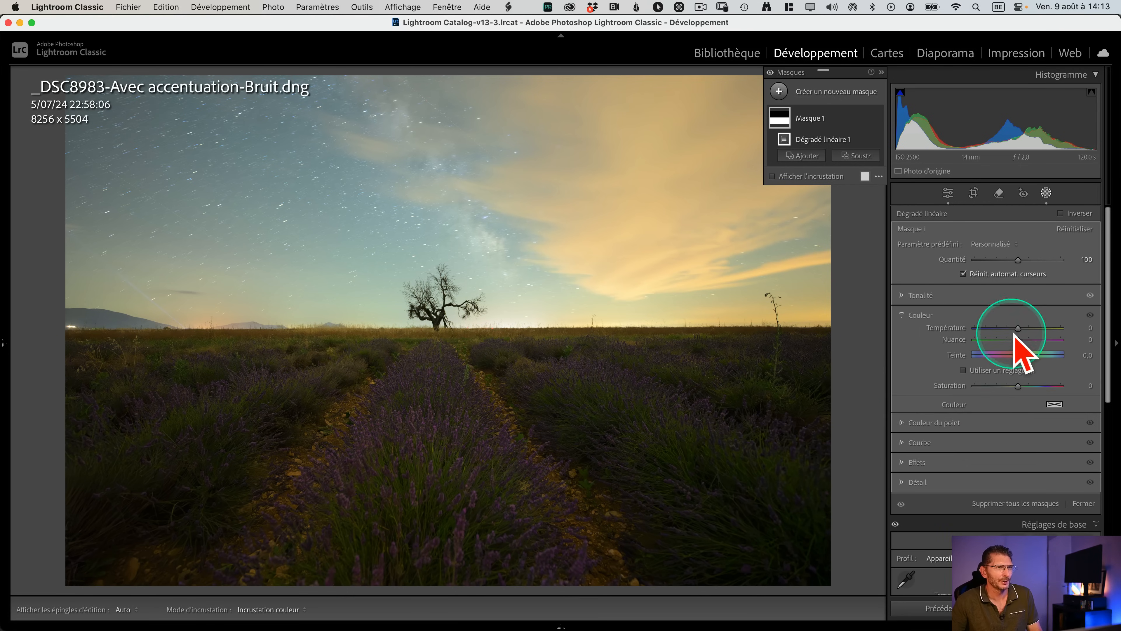
pyautogui.moveTo(1018, 327); pyautogui.dragTo(1014, 329)
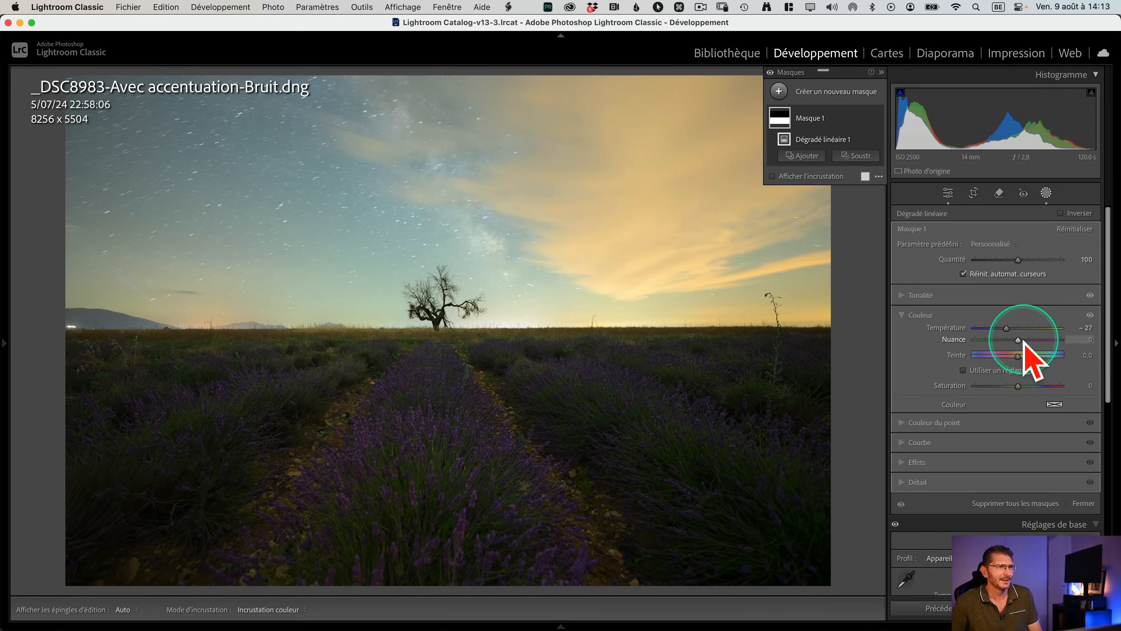
pyautogui.moveTo(1018, 340); pyautogui.dragTo(1024, 340)
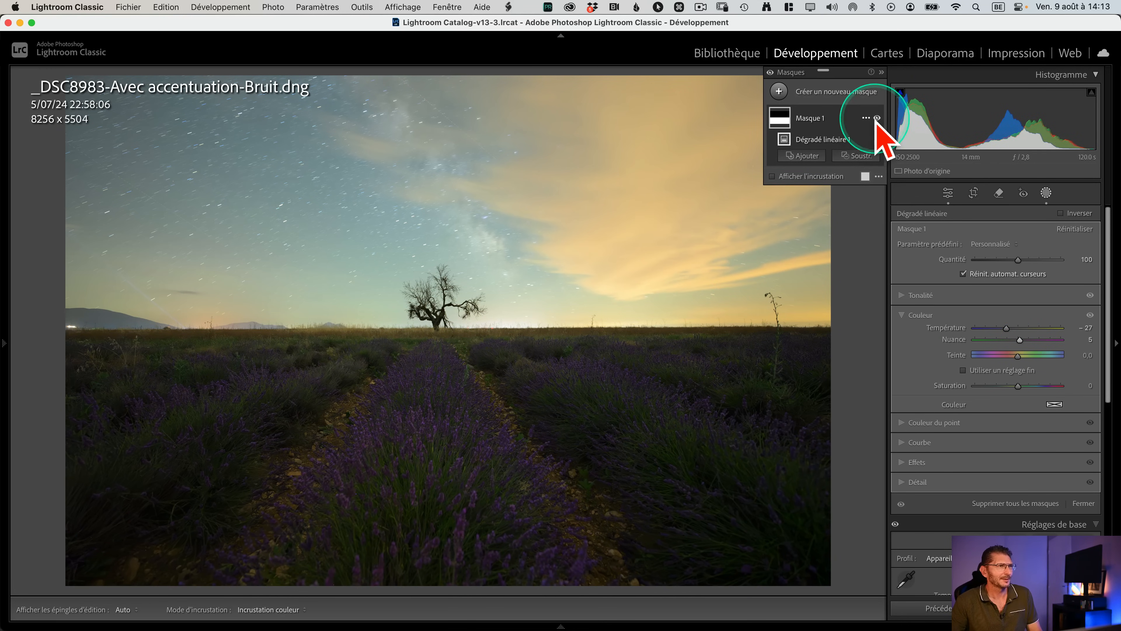
pyautogui.click(877, 118)
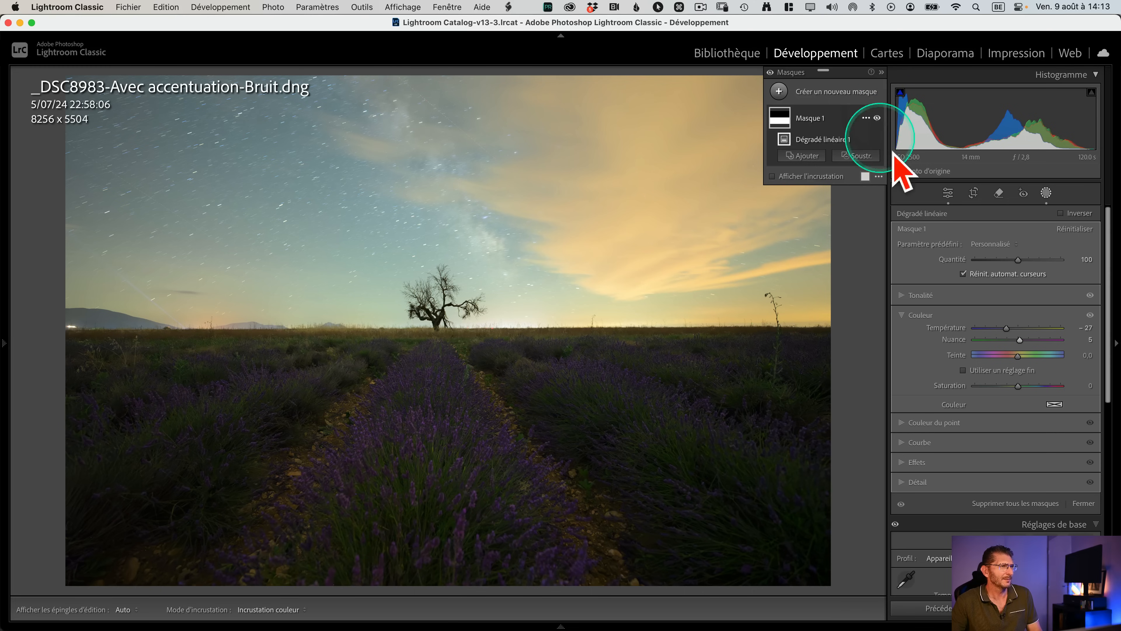
# Set the foreground mask's whites to 20 and shadows to 4
pyautogui.click(902, 297)
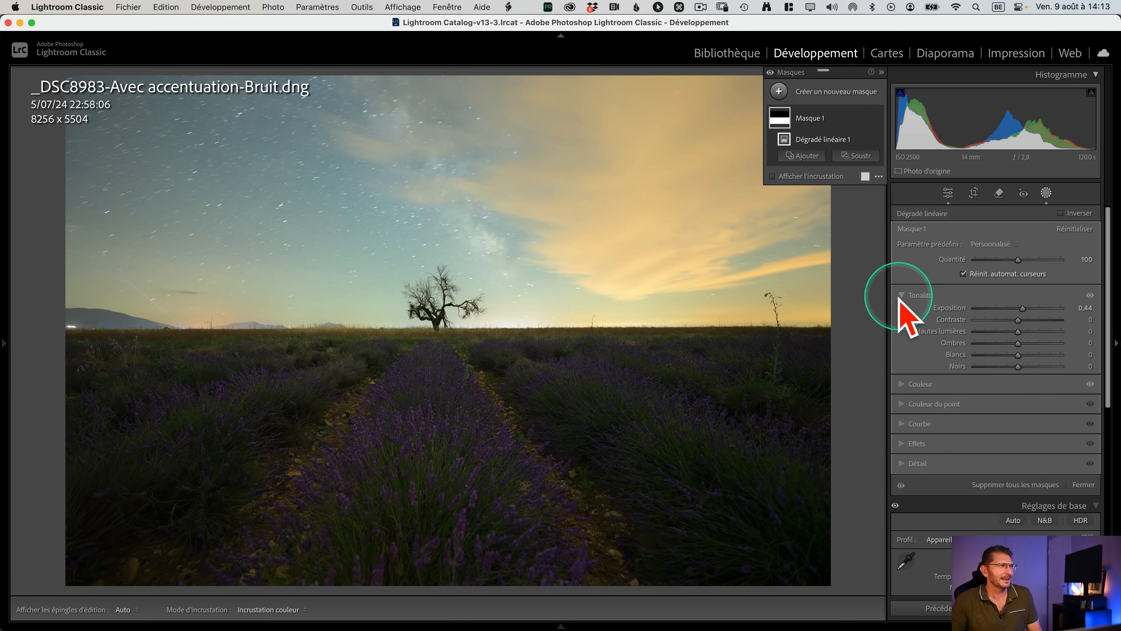
pyautogui.moveTo(1018, 355); pyautogui.dragTo(1021, 344)
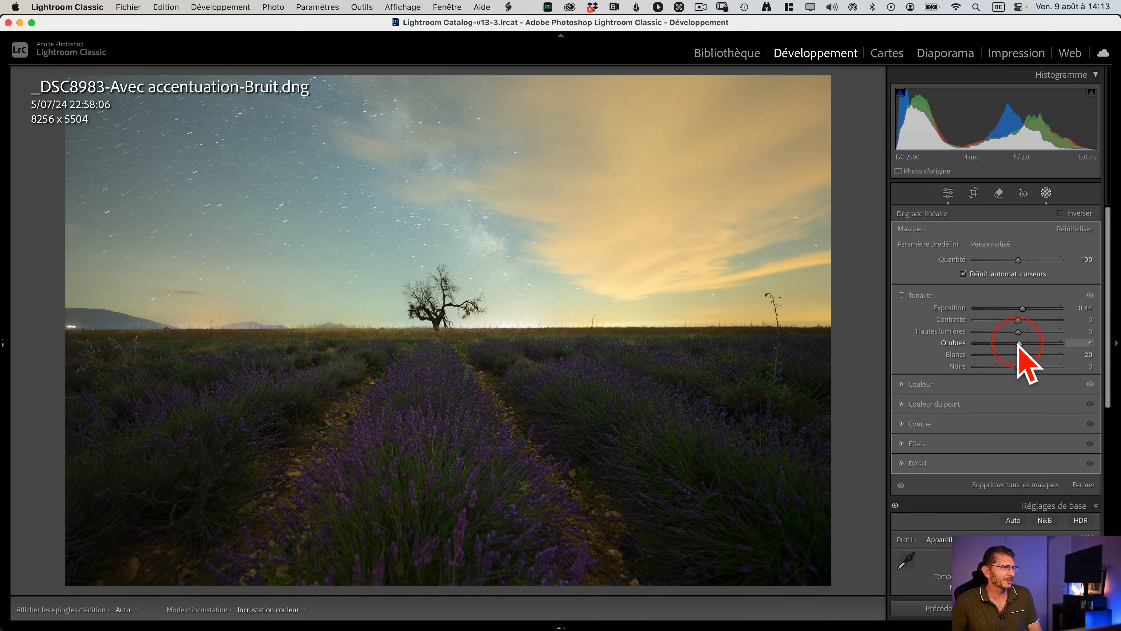
pyautogui.moveTo(1019, 344); pyautogui.dragTo(1019, 343)
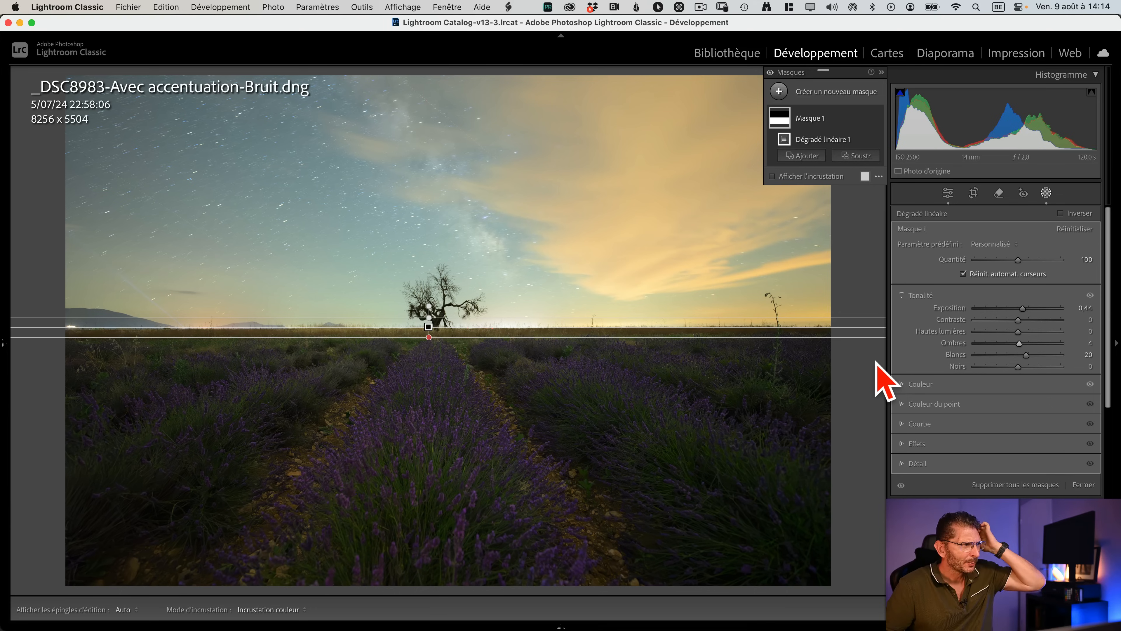
pyautogui.moveTo(877, 361); pyautogui.dragTo(865, 439)
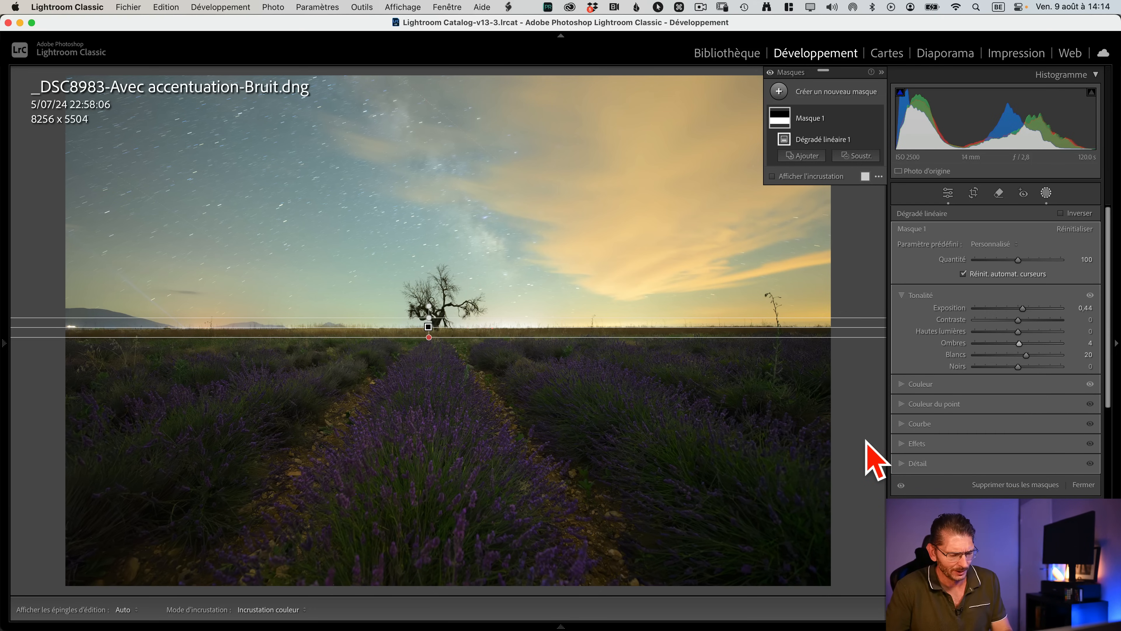
# Copy the develop settings of _DSC8983 with the masking of Masque 1 included
pyautogui.press('shift+super+c')
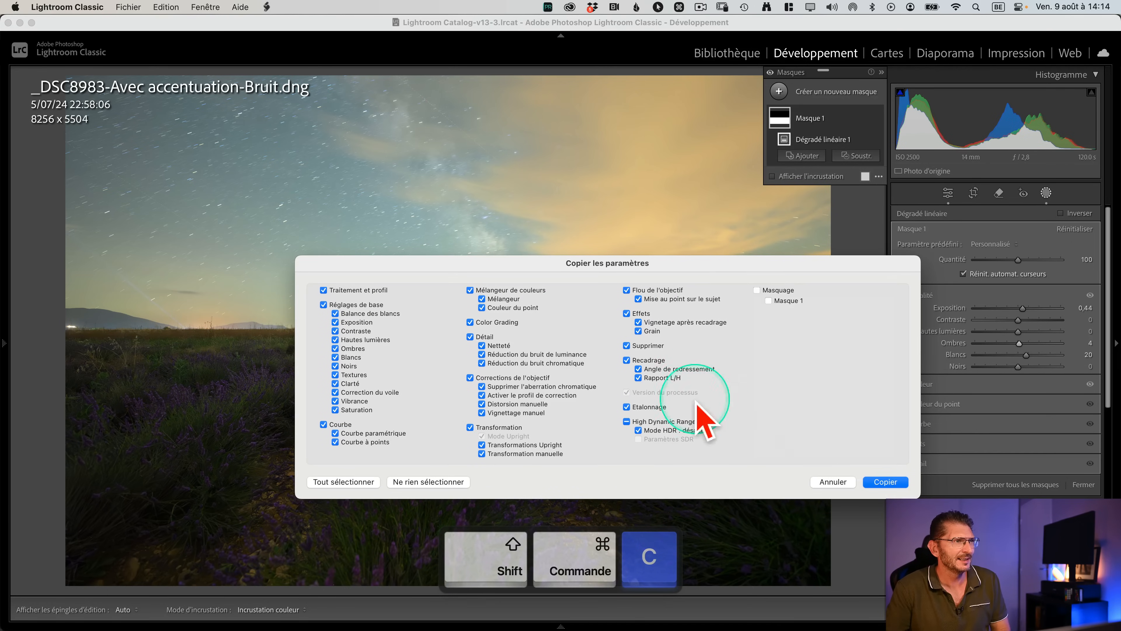
pyautogui.click(778, 287)
pyautogui.click(883, 481)
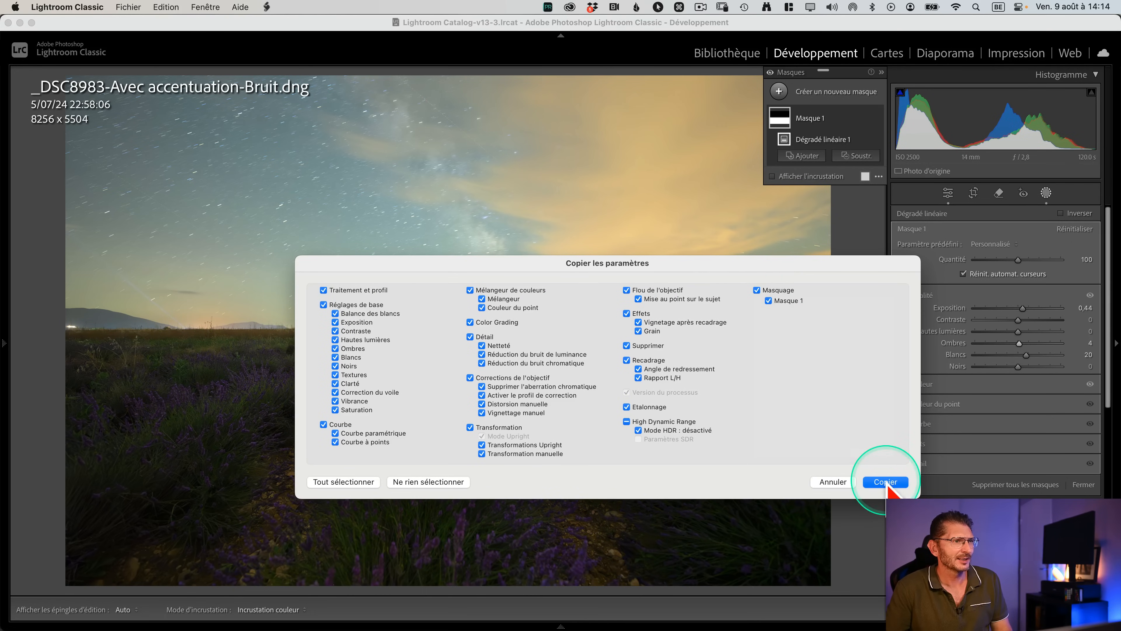
# Paste the copied develop settings onto the other long exposure, _DSC8981
pyautogui.press('F6')
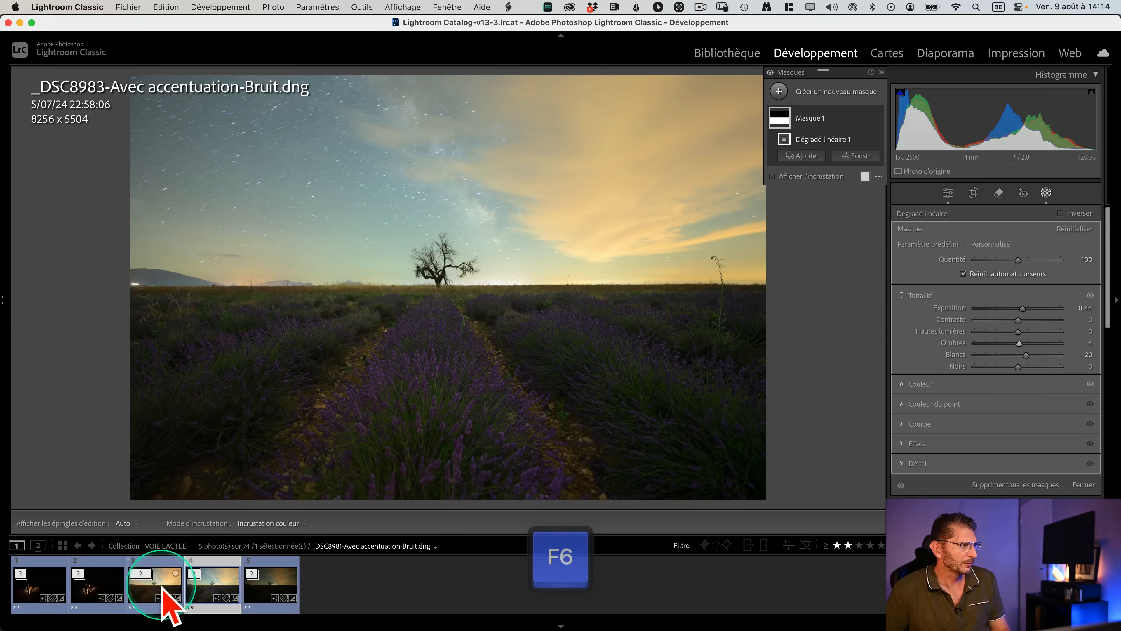
pyautogui.click(158, 586)
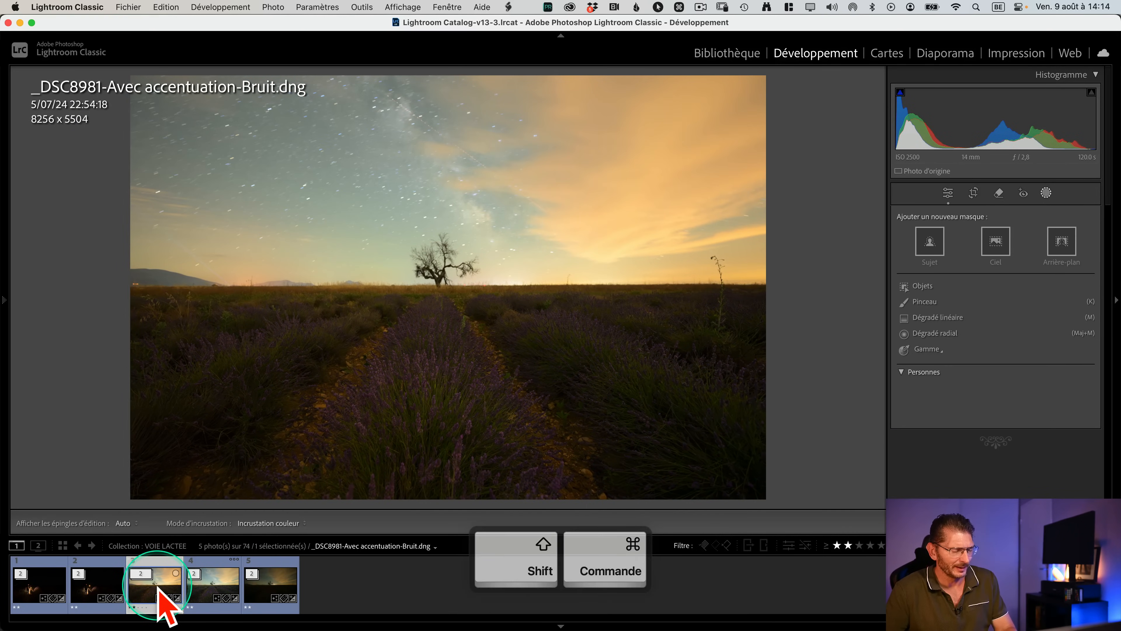
pyautogui.press('super+shift+v')
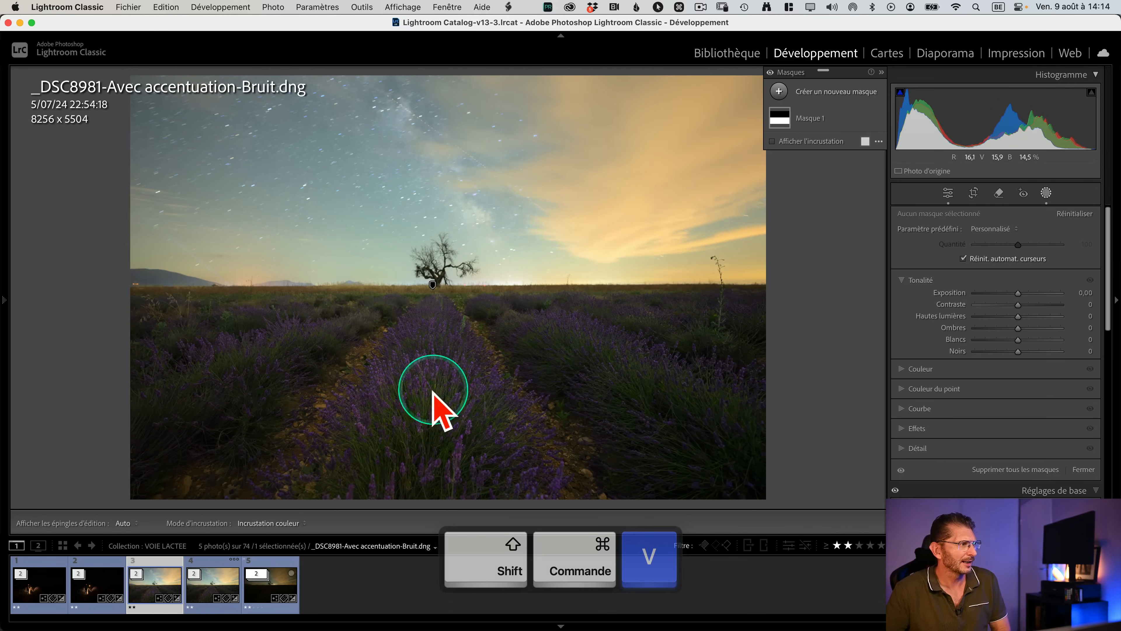
# Set the exposure of the dark photo _DSC8985 to +2.55 and hide its info overlay
pyautogui.click(274, 584)
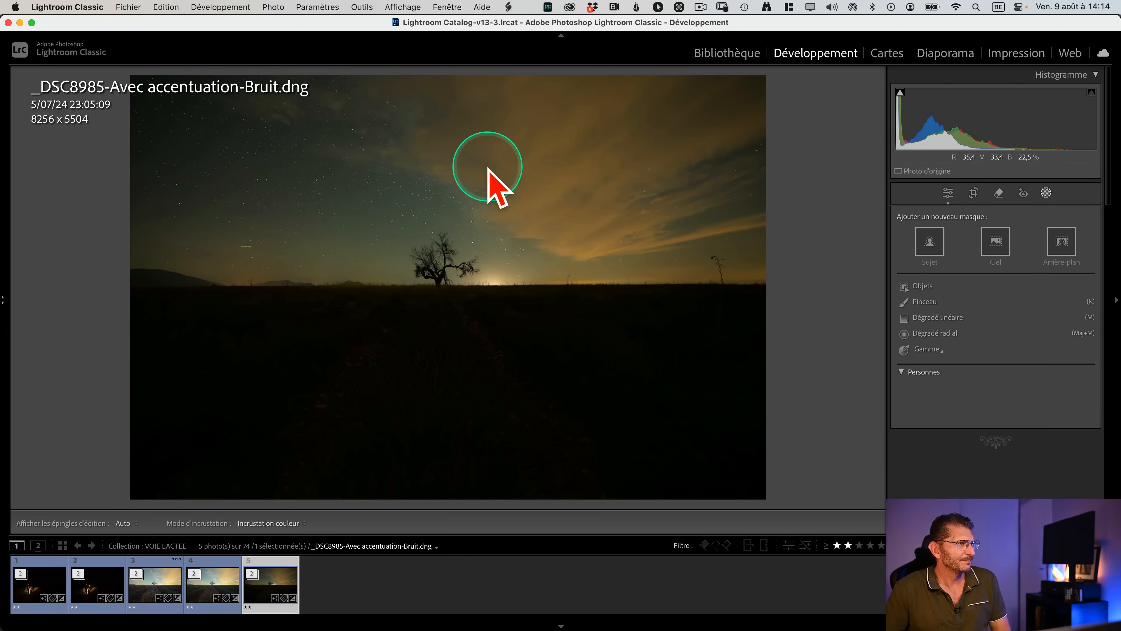
pyautogui.press('d')
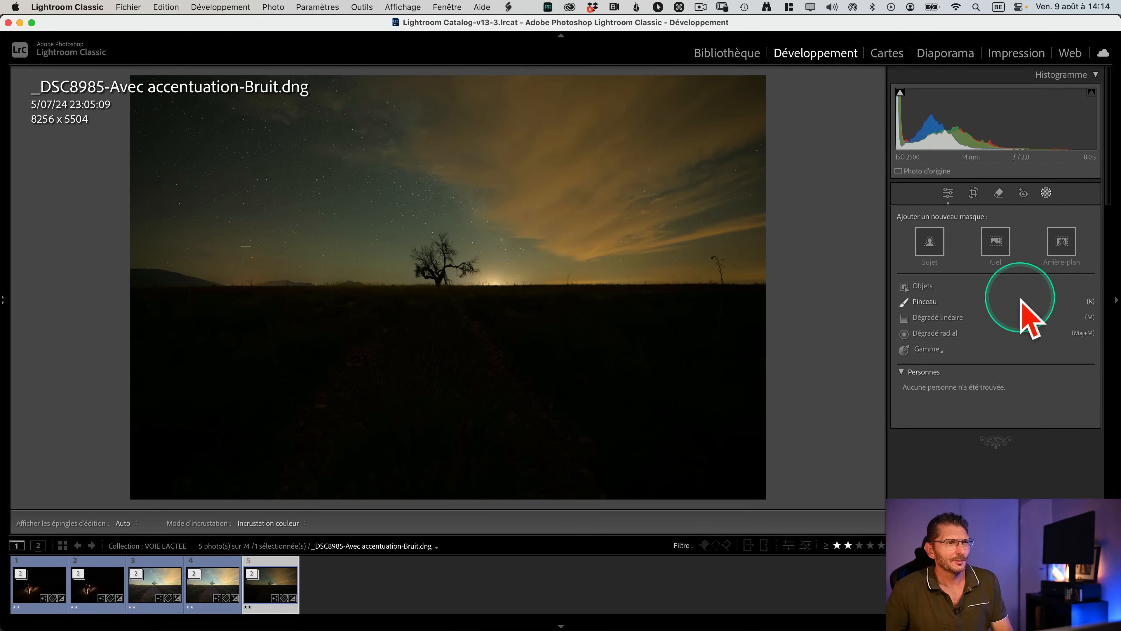
pyautogui.moveTo(1020, 324); pyautogui.dragTo(1037, 323)
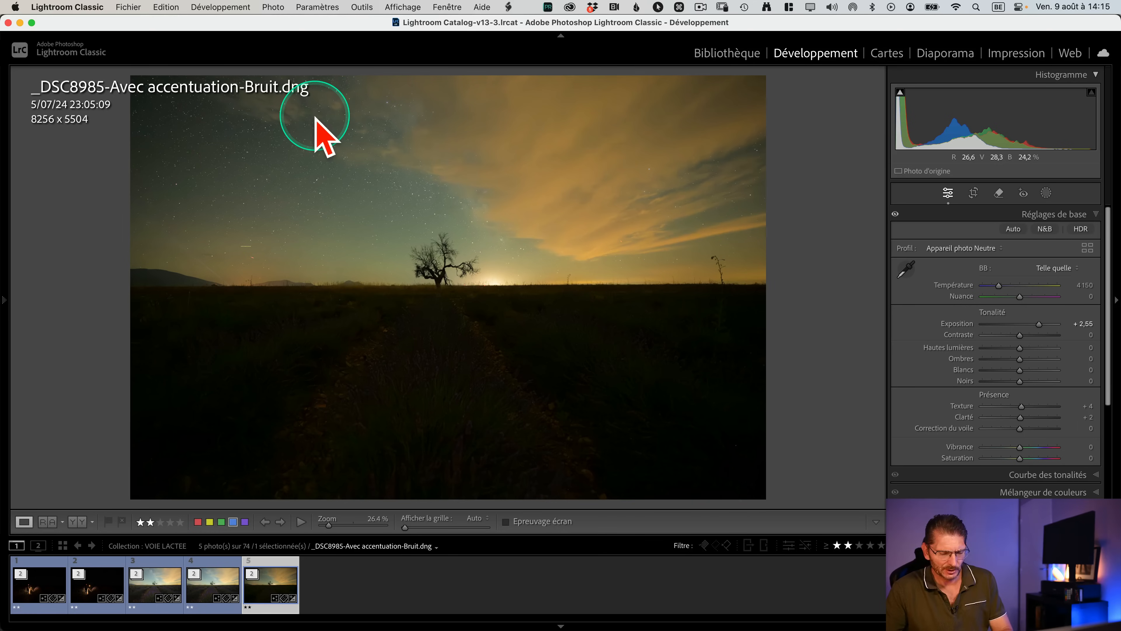
pyautogui.press('i')
pyautogui.press('i')
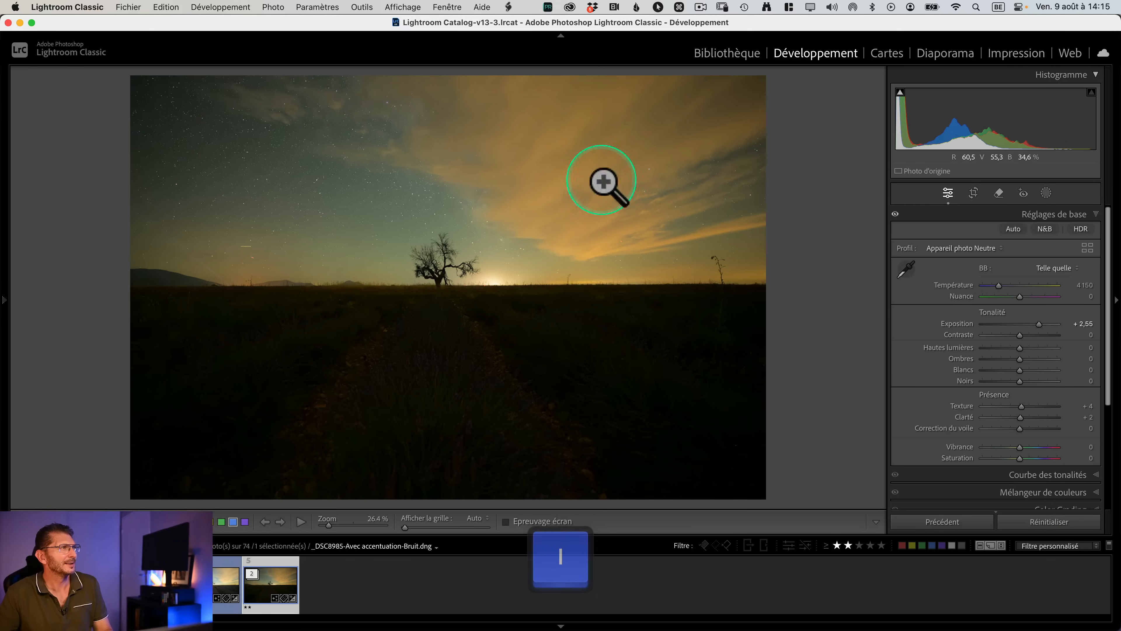
# Set the manual lens-correction vignetting amount of _DSC8985 to +79, and compare the photo with and without the lens corrections
pyautogui.scroll(-5, 993, 398)
pyautogui.click(1054, 459)
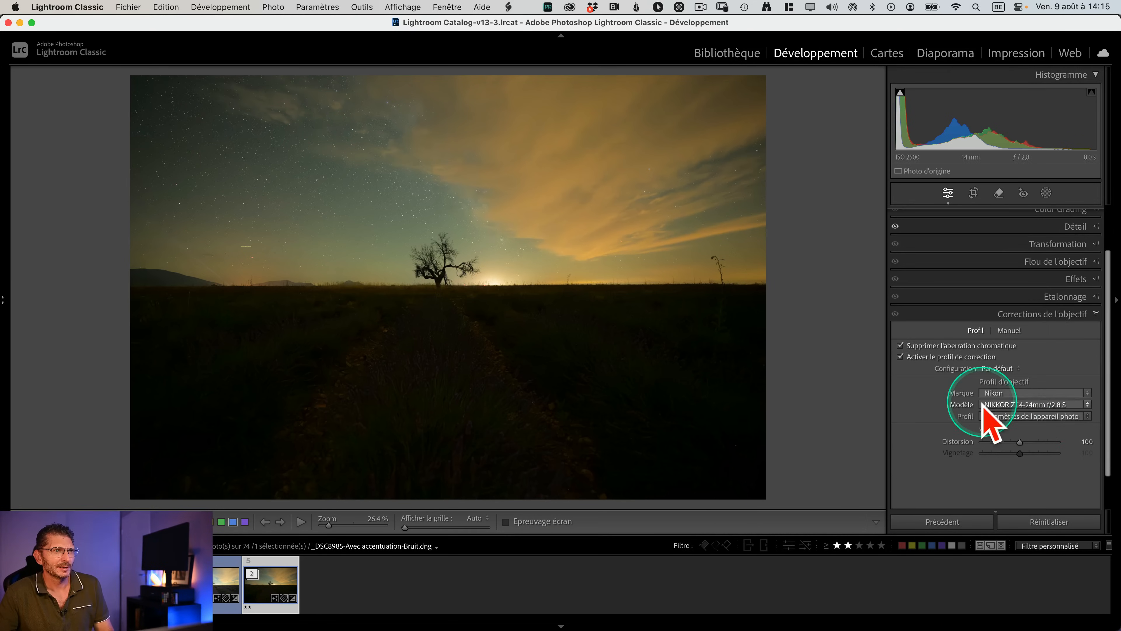
pyautogui.press('ctrl')
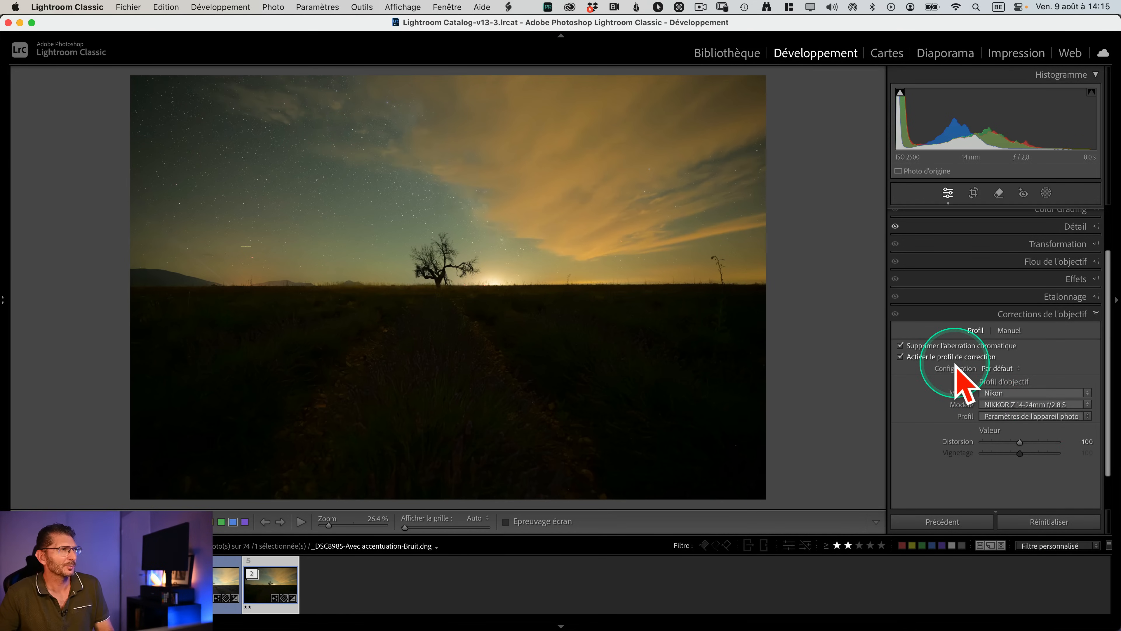
pyautogui.click(1024, 442)
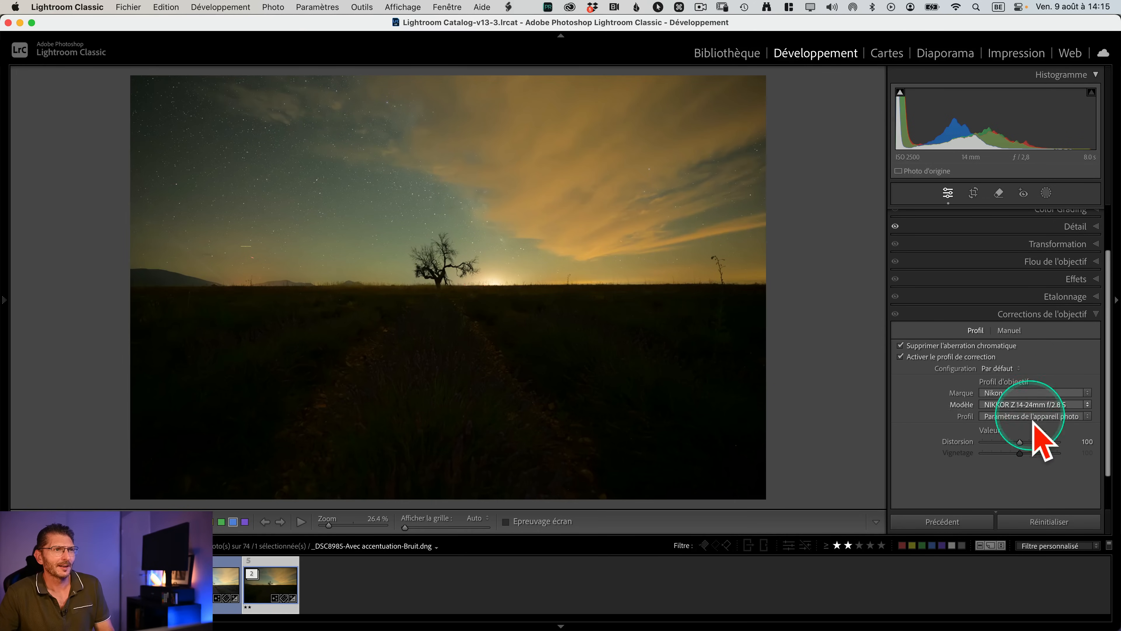
pyautogui.click(1010, 331)
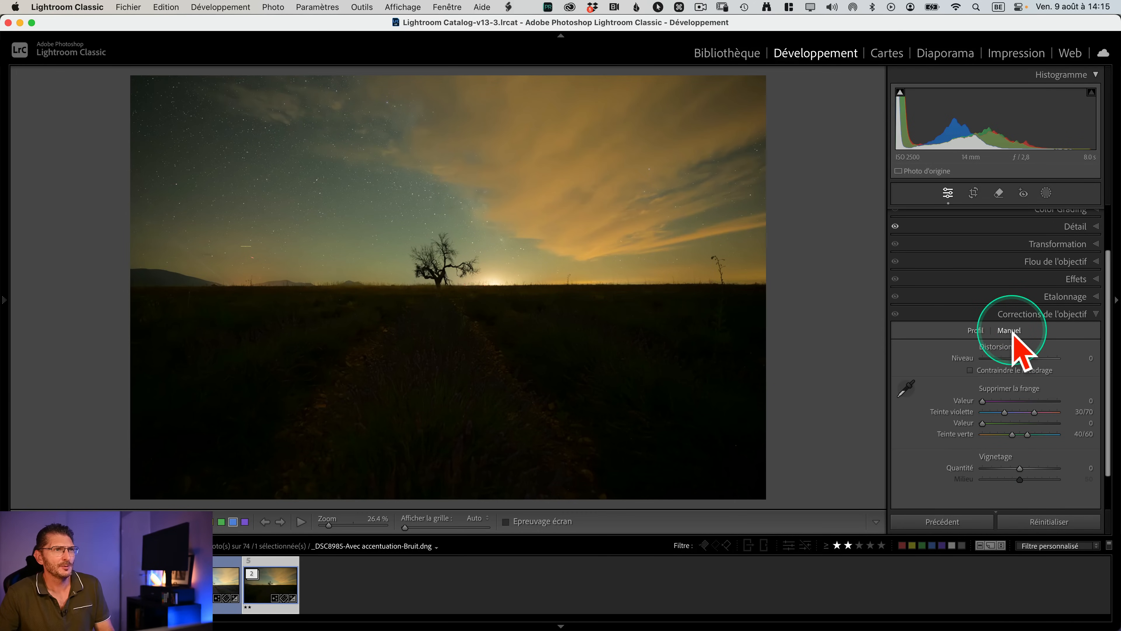
pyautogui.scroll(5, 1012, 331)
pyautogui.scroll(-5, 1012, 332)
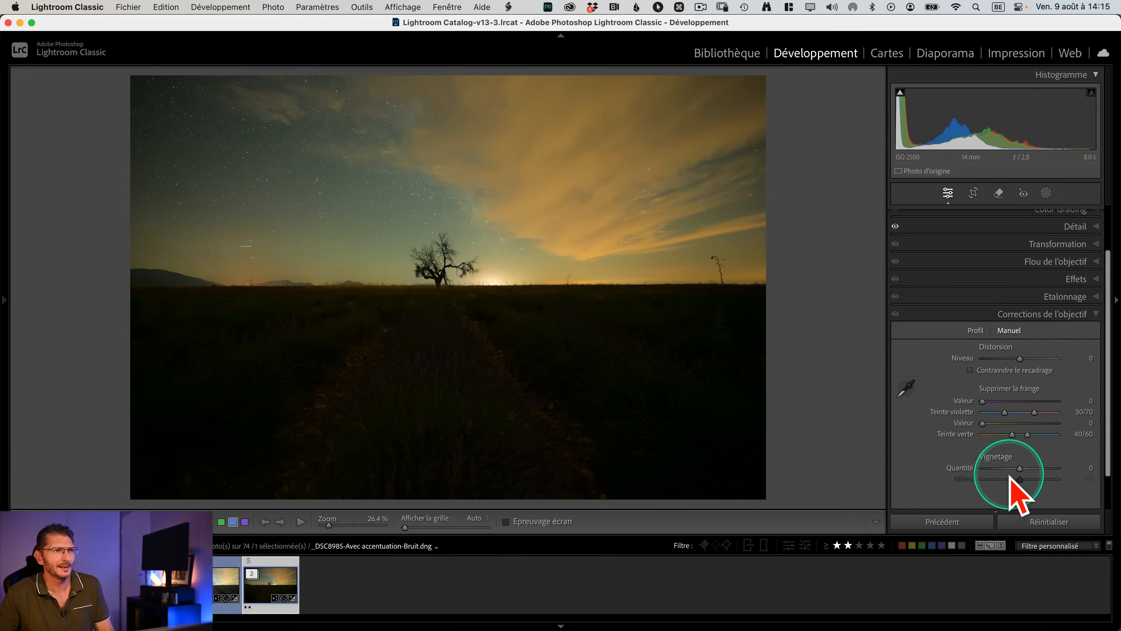
pyautogui.click(1019, 468)
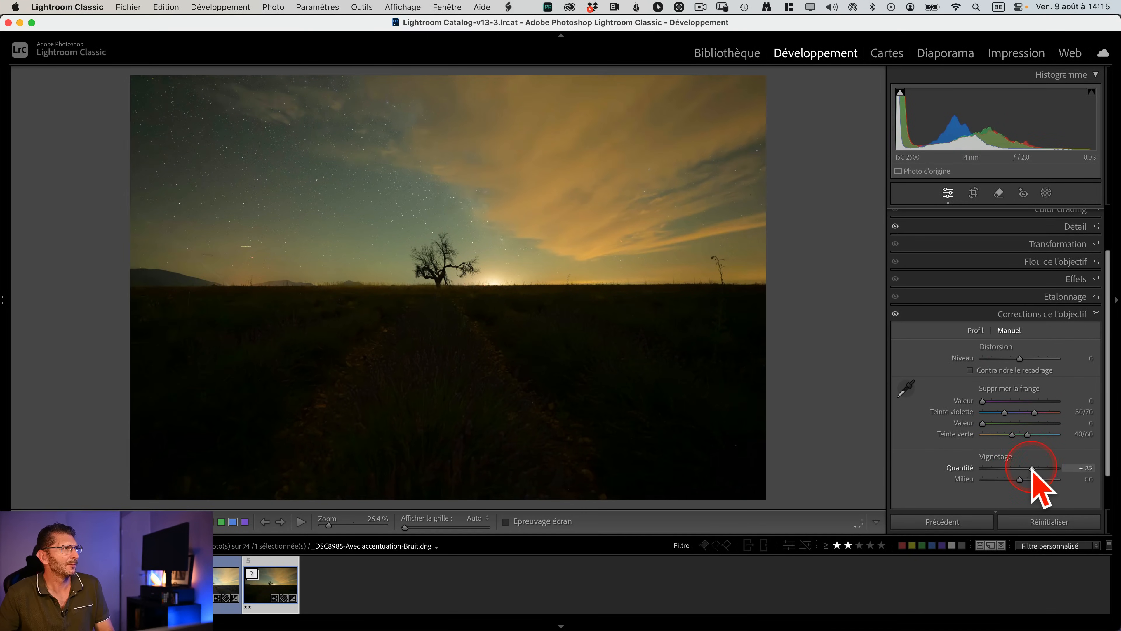
pyautogui.moveTo(1032, 468); pyautogui.dragTo(1053, 468)
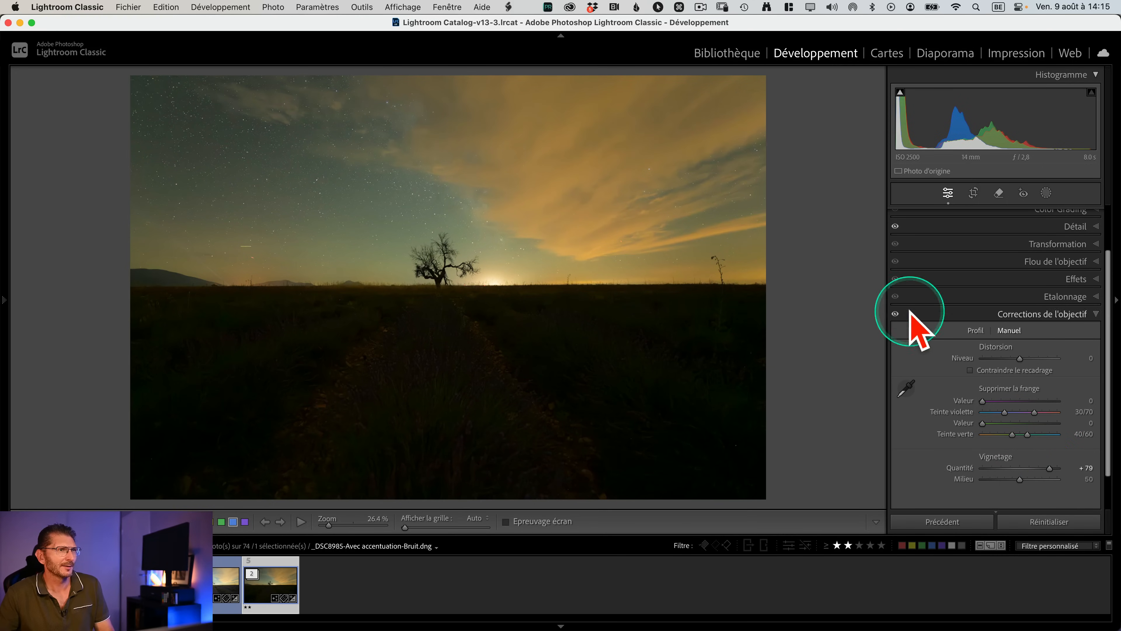
pyautogui.click(895, 314)
pyautogui.click(895, 314)
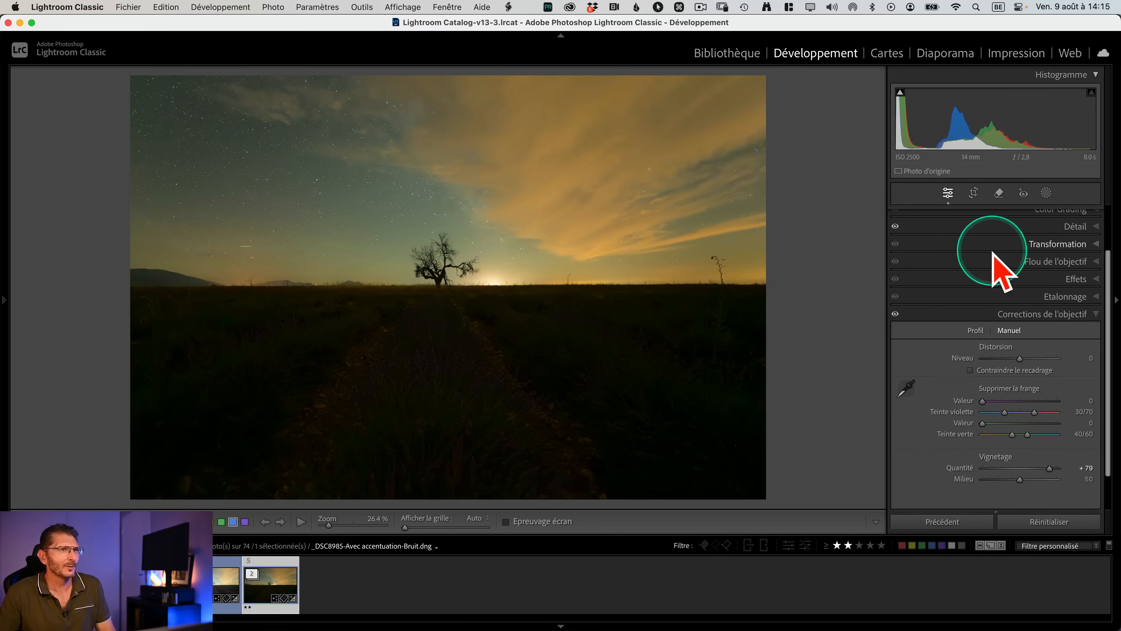
# Copy only the white balance setting from the developed long exposure _DSC8983
pyautogui.scroll(3, 1002, 269)
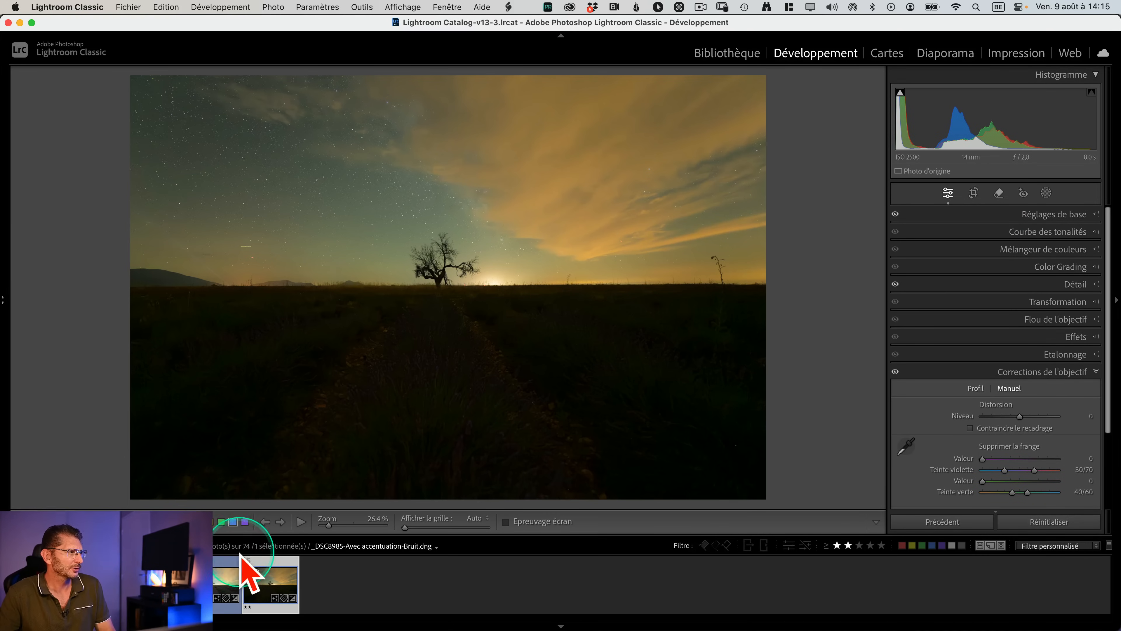
pyautogui.click(221, 575)
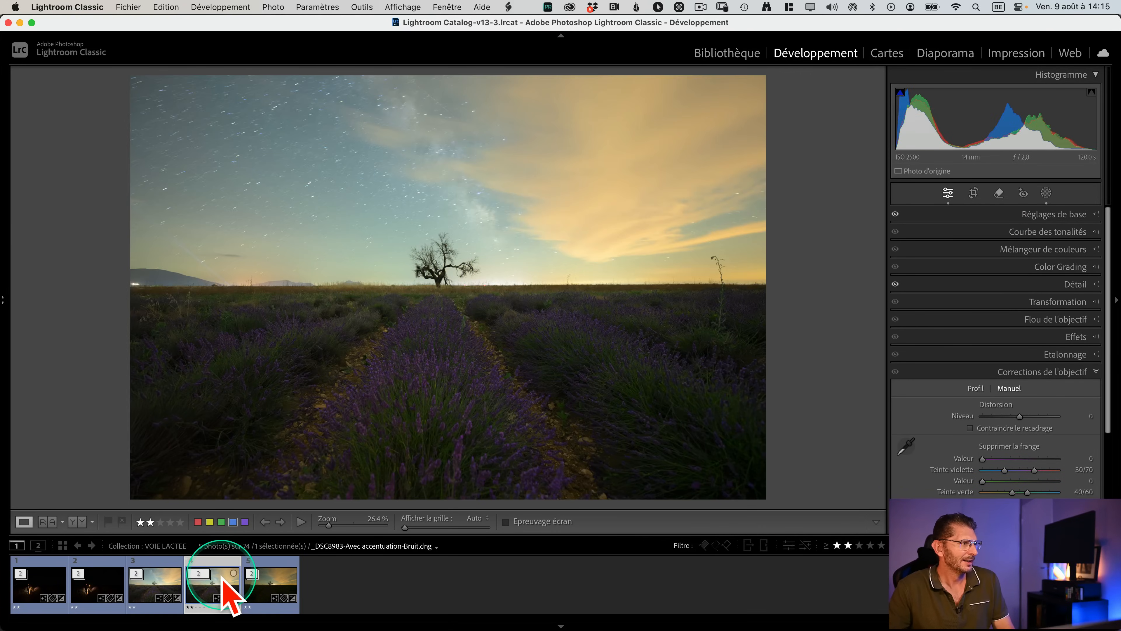
pyautogui.press('shift+super+c')
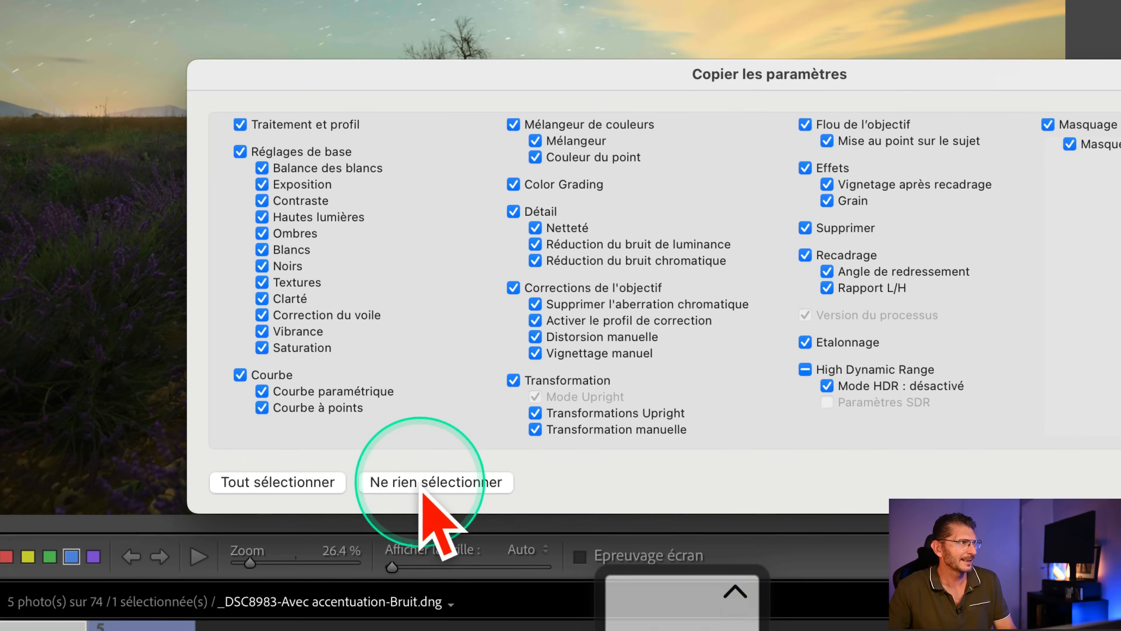
pyautogui.click(425, 485)
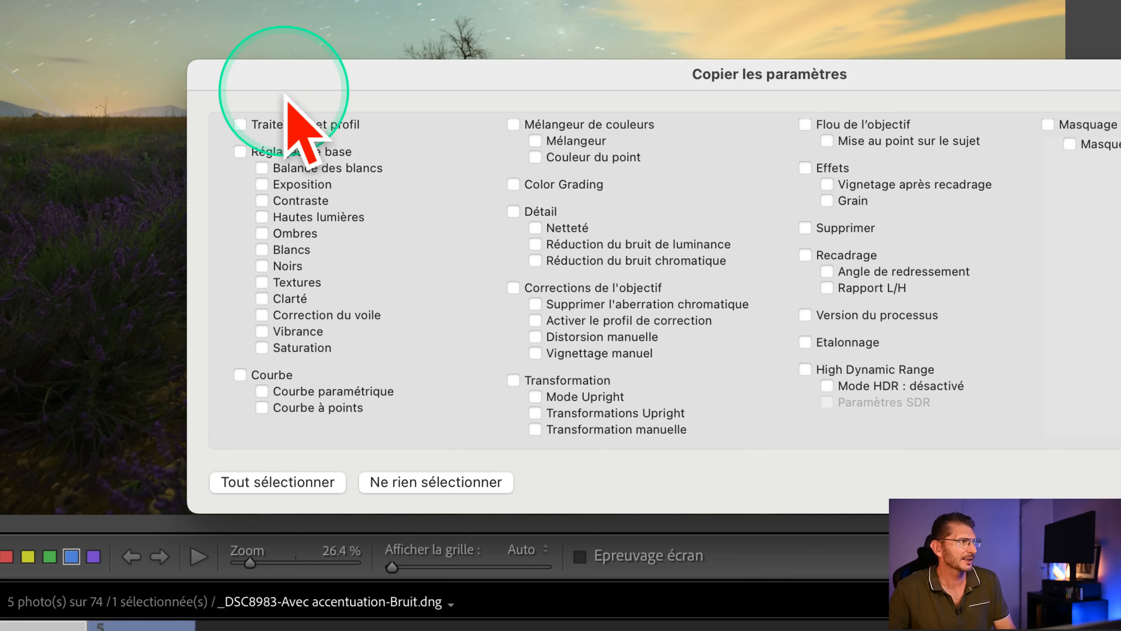
pyautogui.click(283, 168)
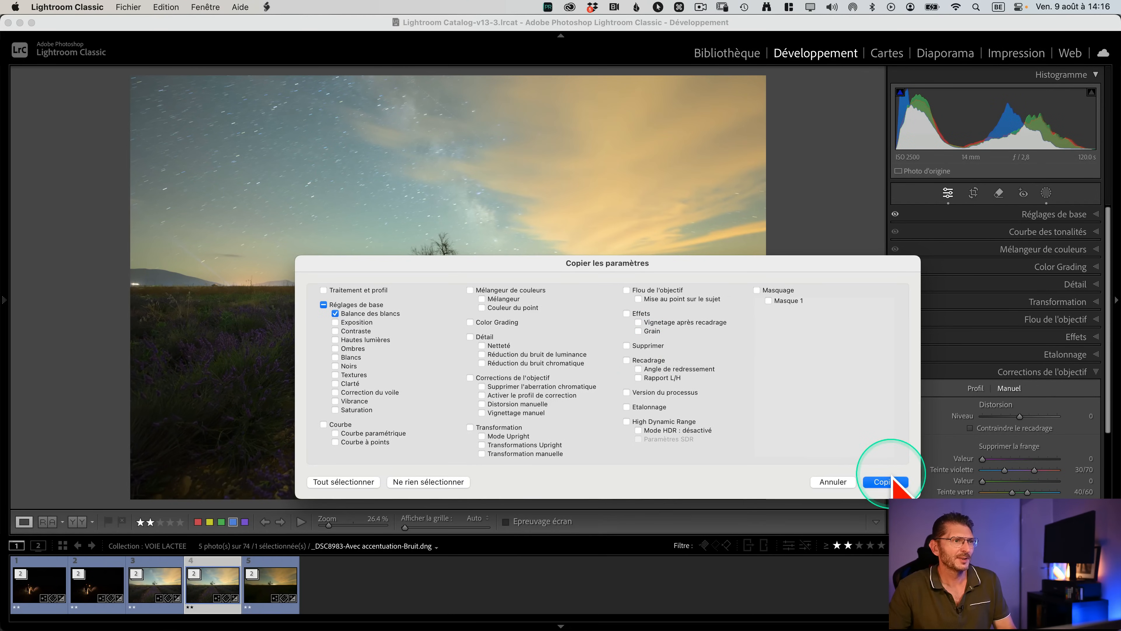
pyautogui.click(893, 480)
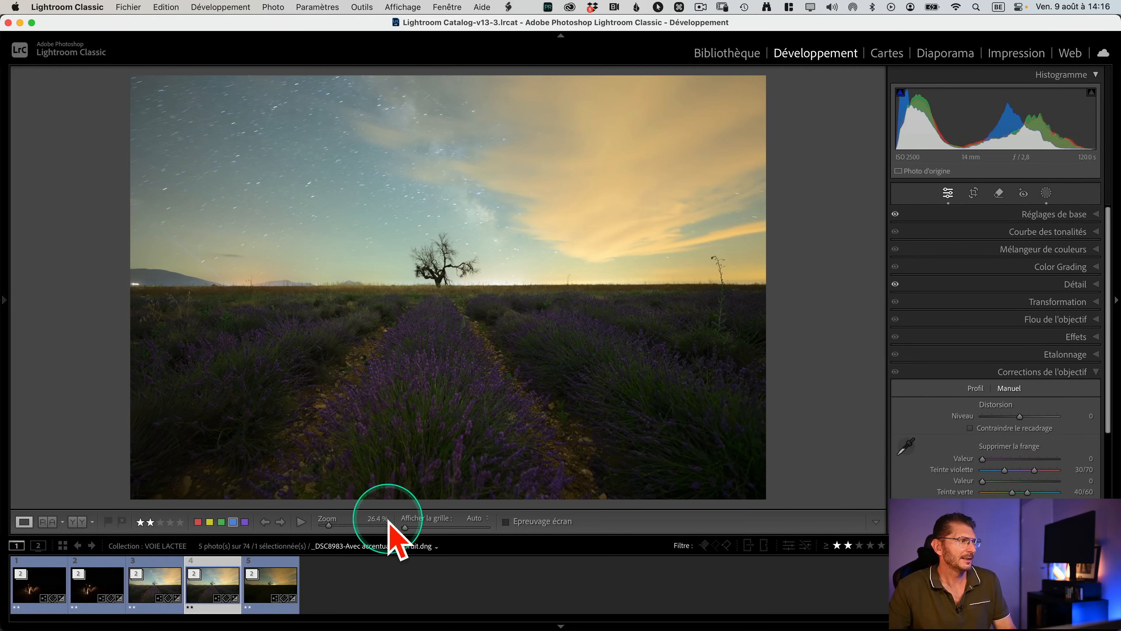
# Paste the copied white balance onto _DSC8985, and compare the photo before and after the change
pyautogui.click(278, 589)
pyautogui.press('shift+super+v')
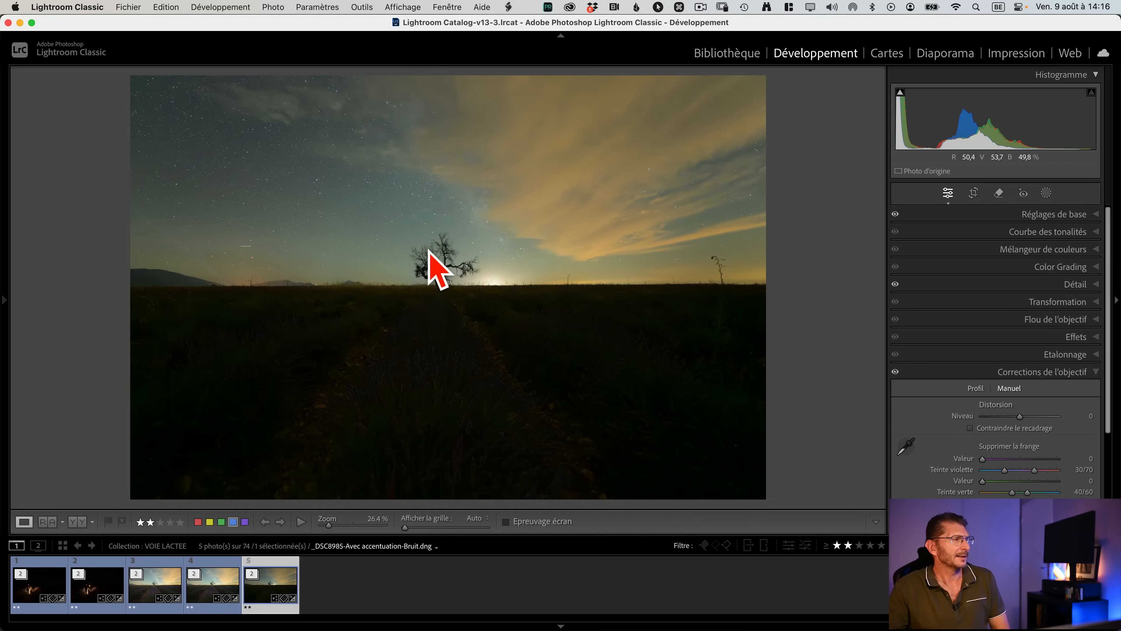
pyautogui.press('super+z')
pyautogui.press('shift+super+z')
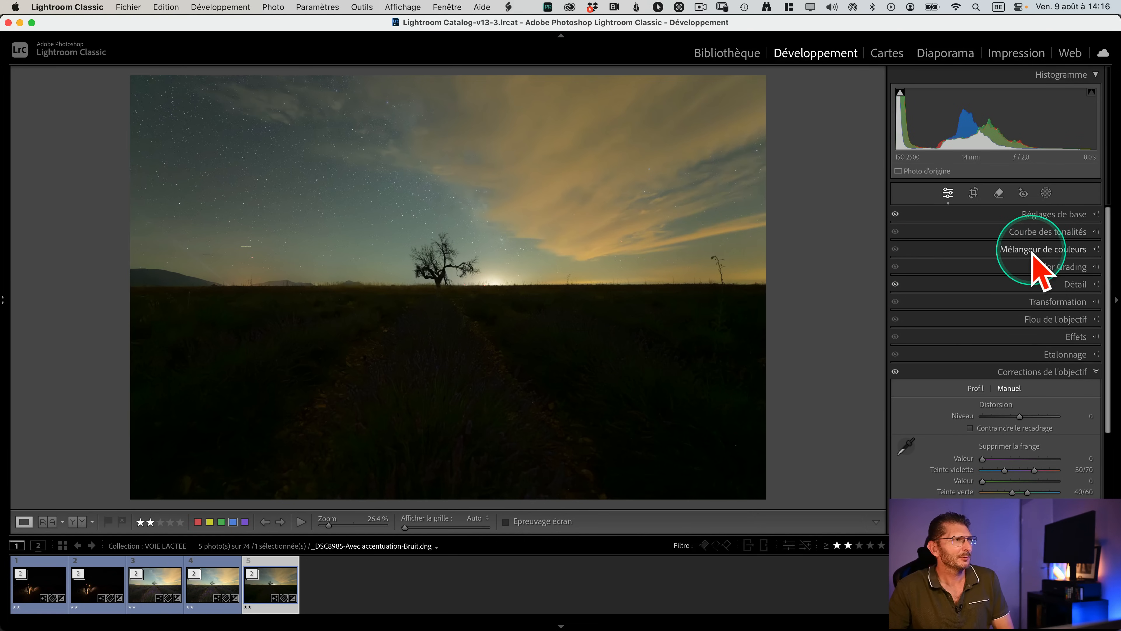
# Set the dehaze of _DSC8985 to +52 and its tint to +17, comparing the tint change along the way
pyautogui.click(1054, 216)
pyautogui.moveTo(1020, 428); pyautogui.dragTo(1043, 427)
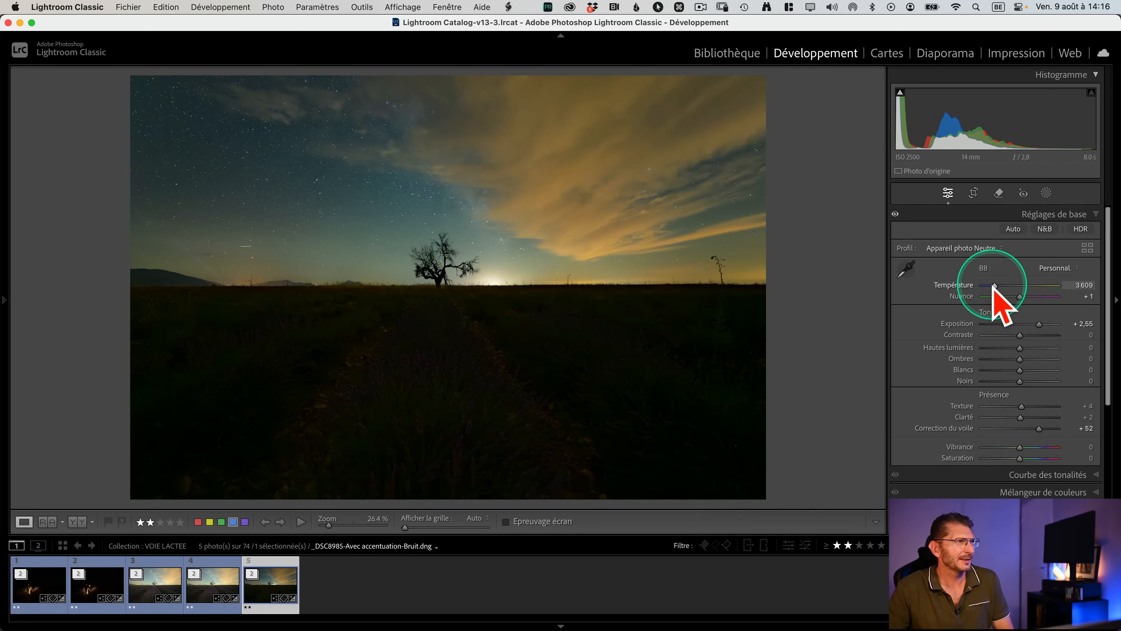
pyautogui.click(1022, 299)
pyautogui.moveTo(1027, 297); pyautogui.dragTo(1024, 296)
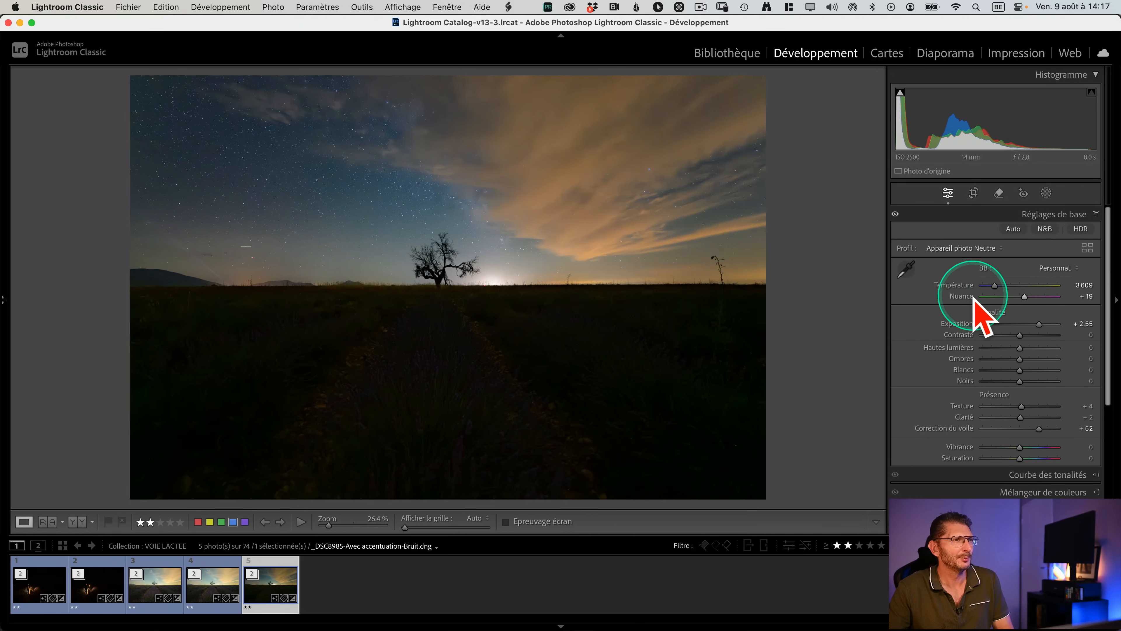
pyautogui.press('super+z')
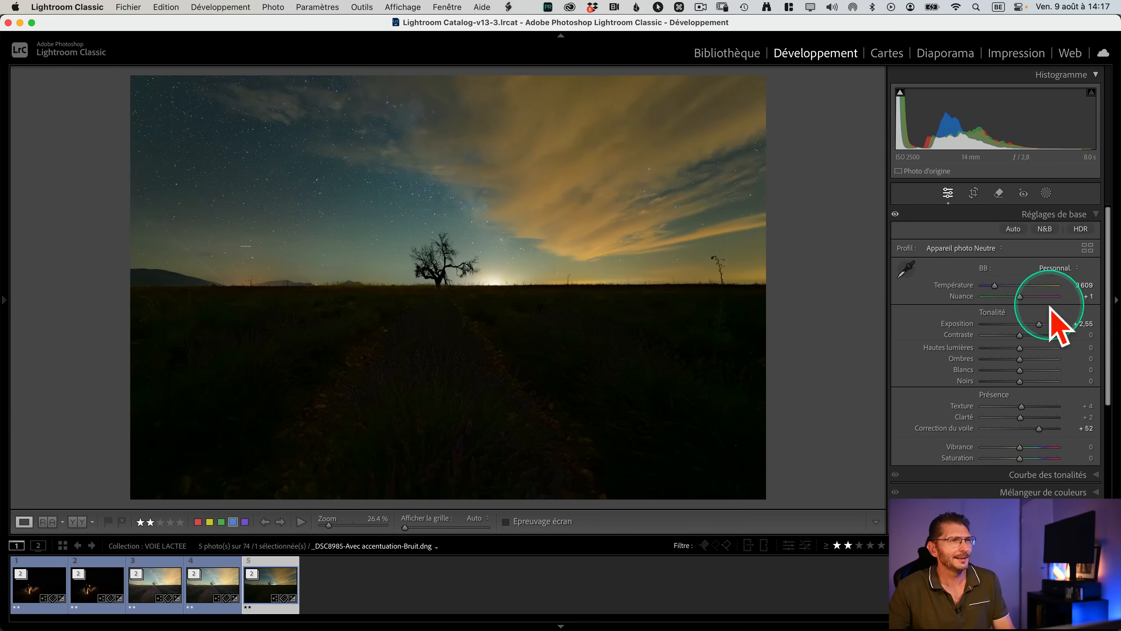
pyautogui.moveTo(1019, 296); pyautogui.dragTo(1022, 296)
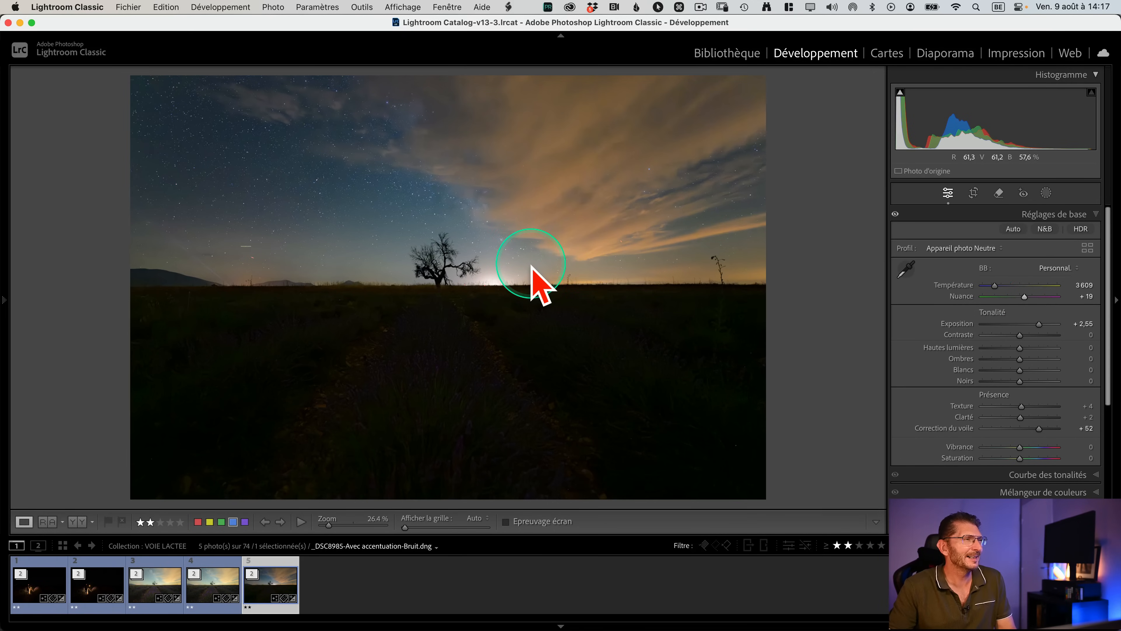
pyautogui.click(1025, 297)
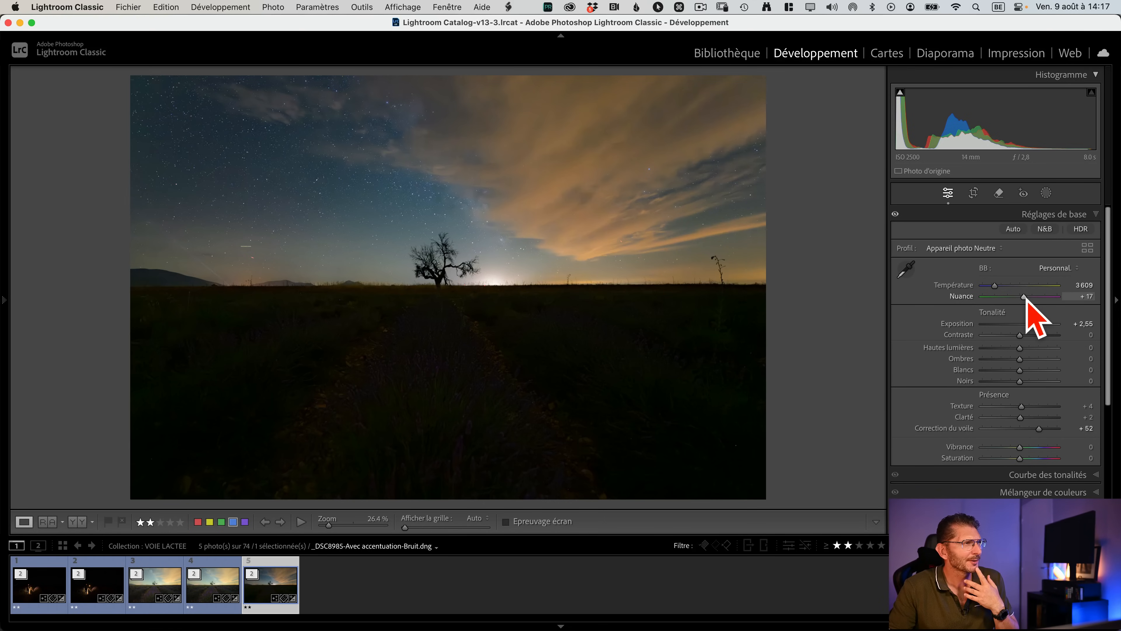
pyautogui.click(673, 260)
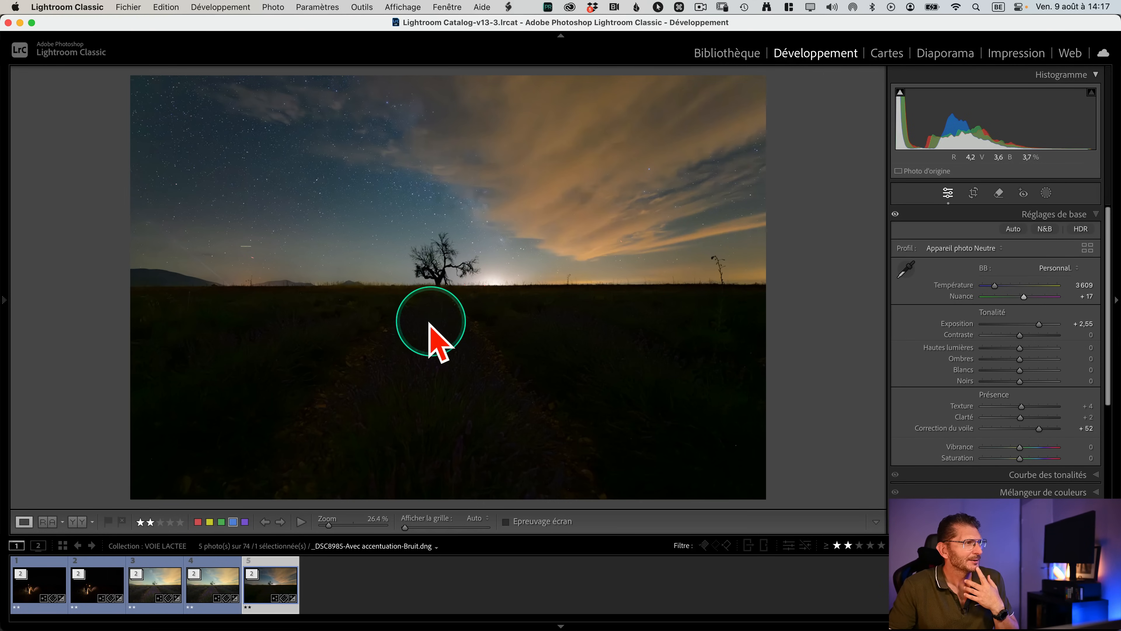
# Review the lantern shots _DSC8971 and _DSC8973 alongside _DSC8981, and return to the library grid with no photo selected
pyautogui.click(97, 579)
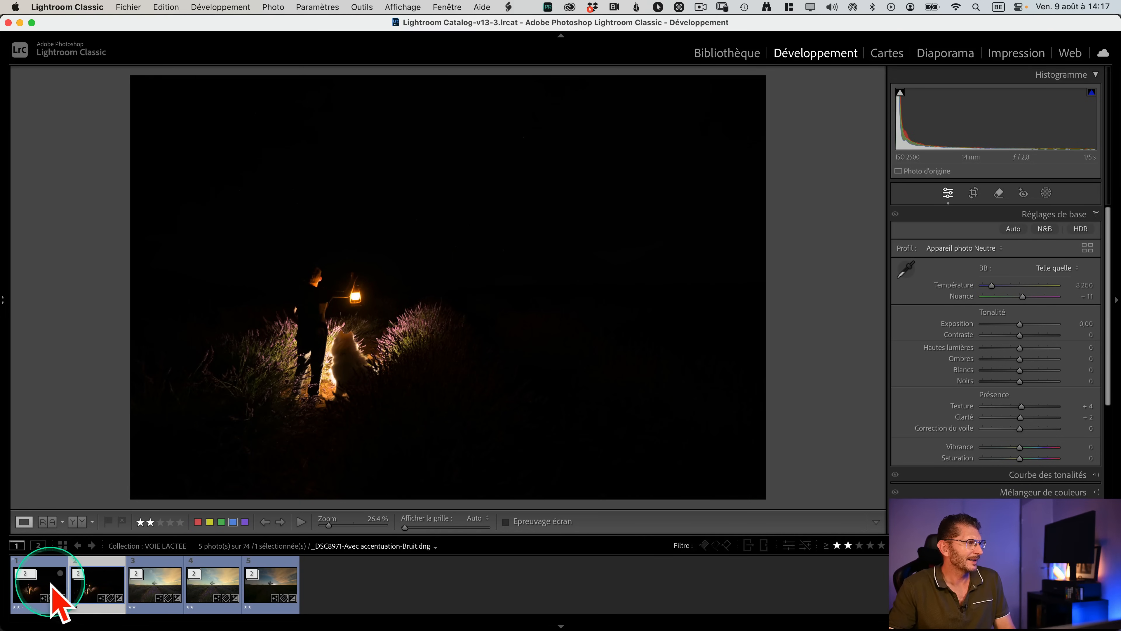
pyautogui.click(162, 582)
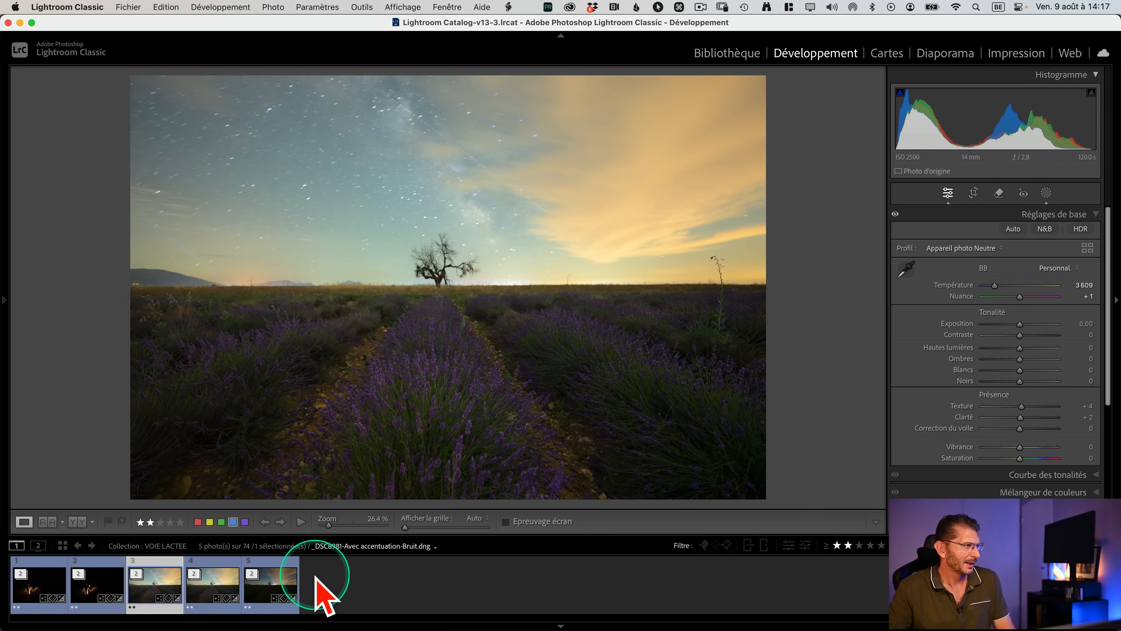
pyautogui.click(98, 587)
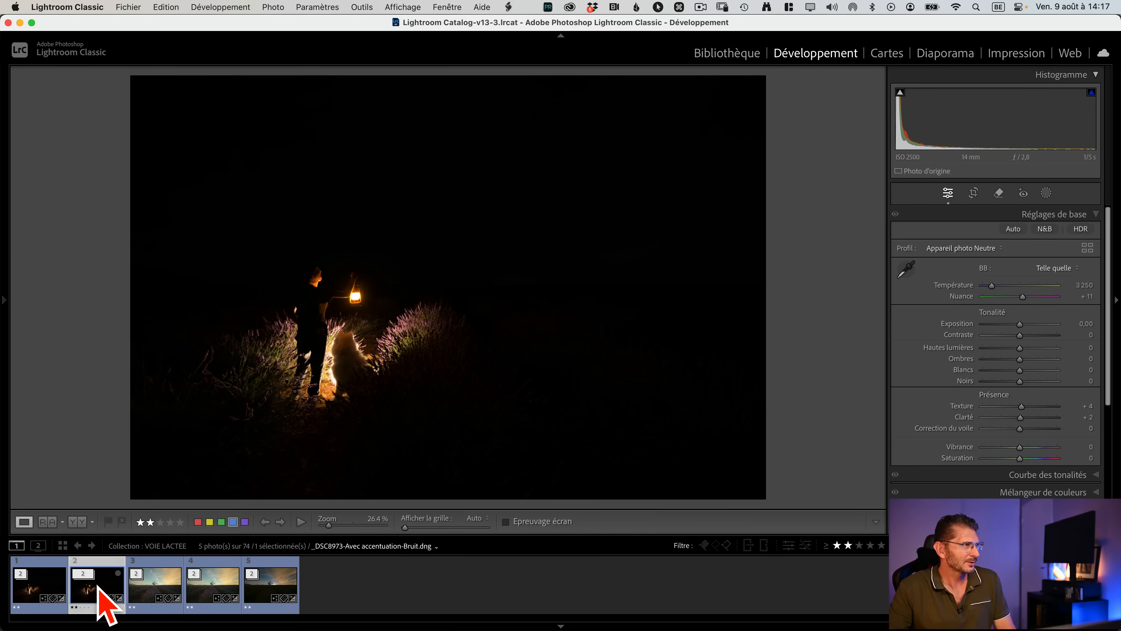
pyautogui.click(44, 585)
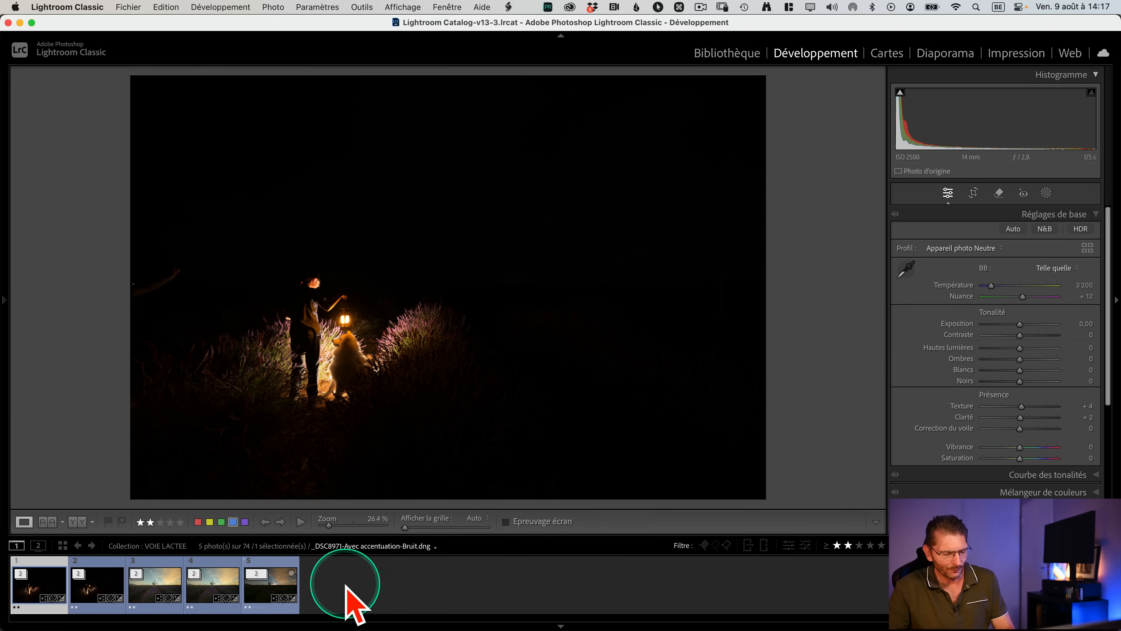
pyautogui.press('g')
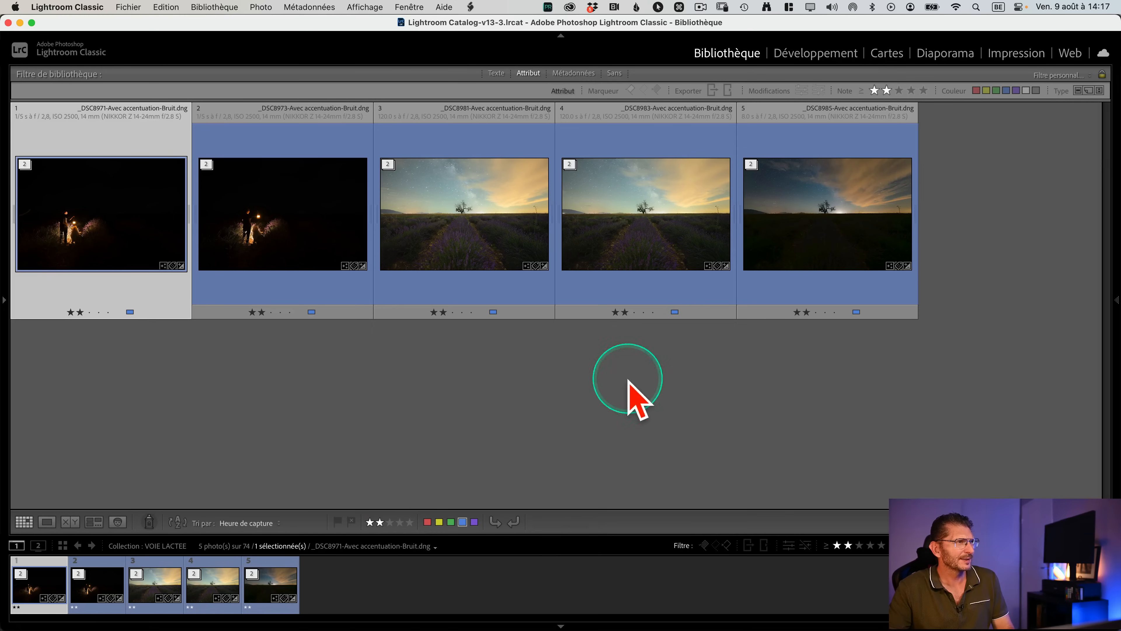
pyautogui.click(971, 307)
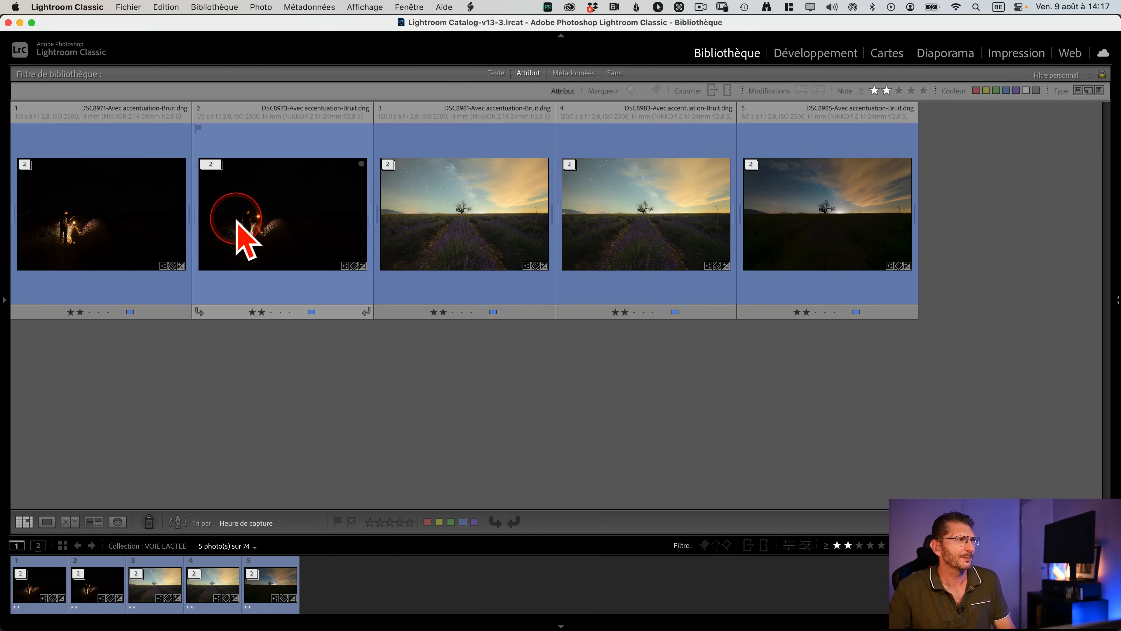
# Open all five lavender-field photos in Photoshop as smart object layers of one document
pyautogui.click(833, 242)
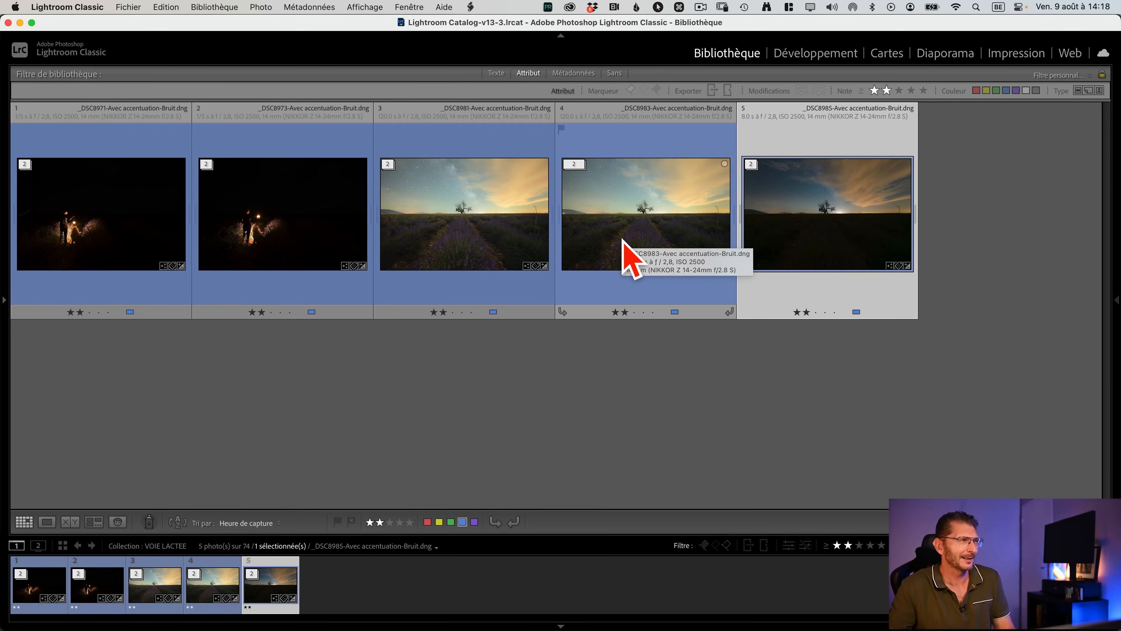
pyautogui.click(797, 251)
pyautogui.click(944, 245)
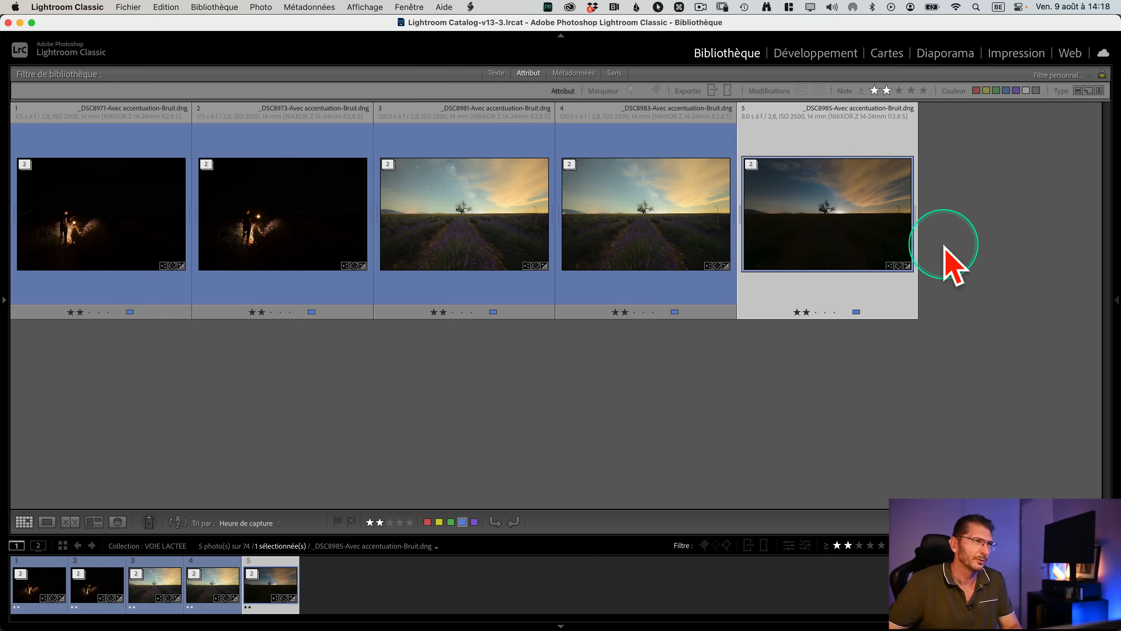
pyautogui.press('cmd+a')
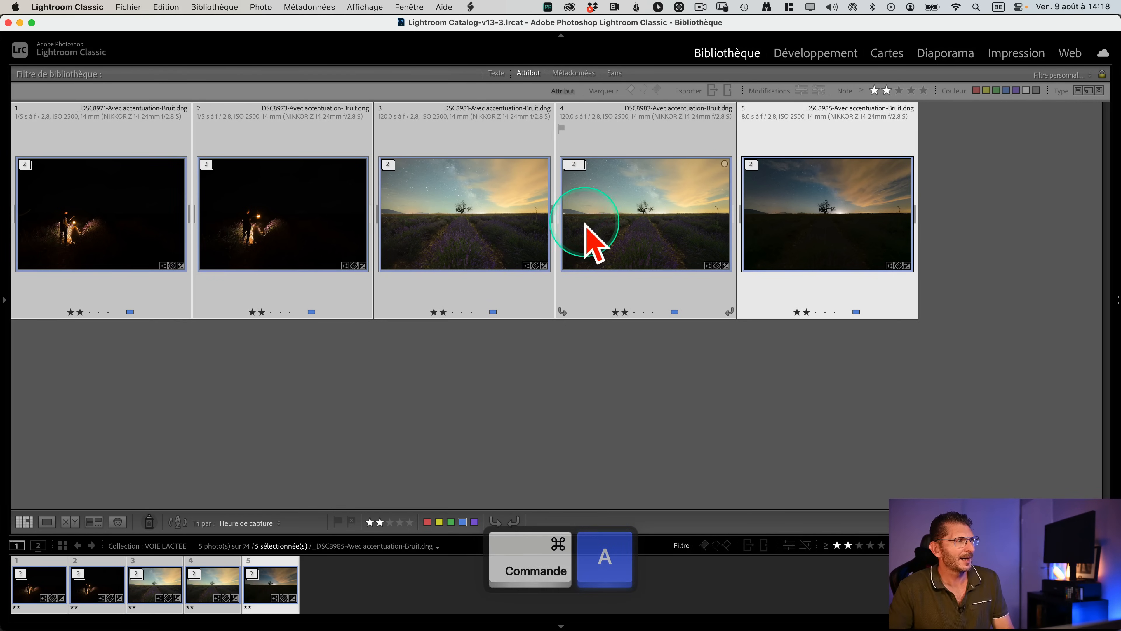
pyautogui.rightClick(440, 216)
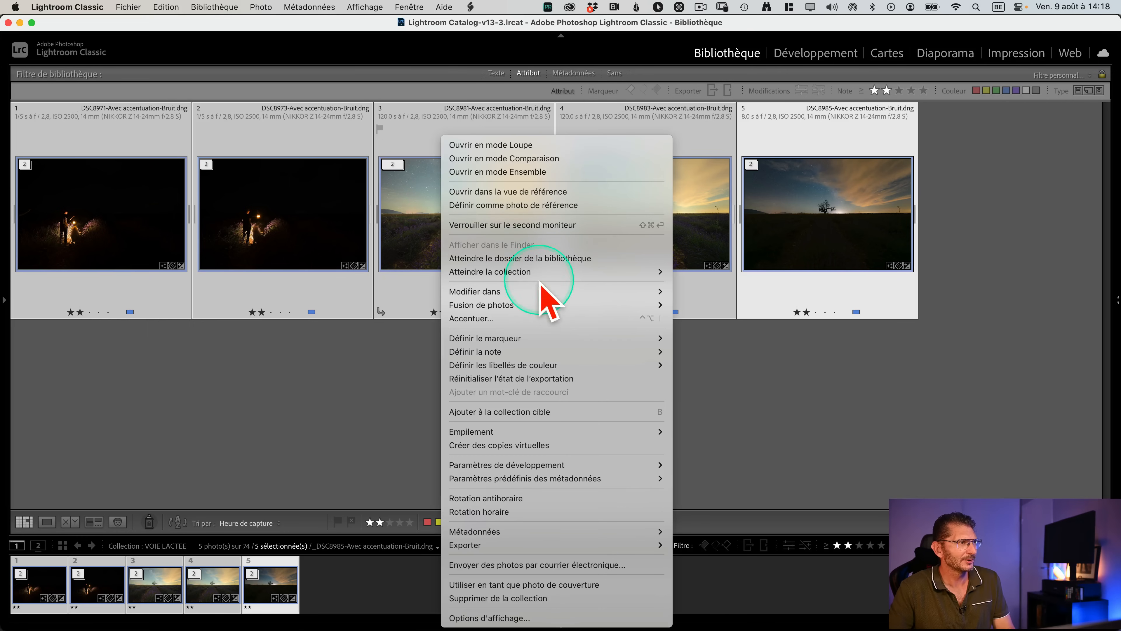
pyautogui.moveTo(546, 291)
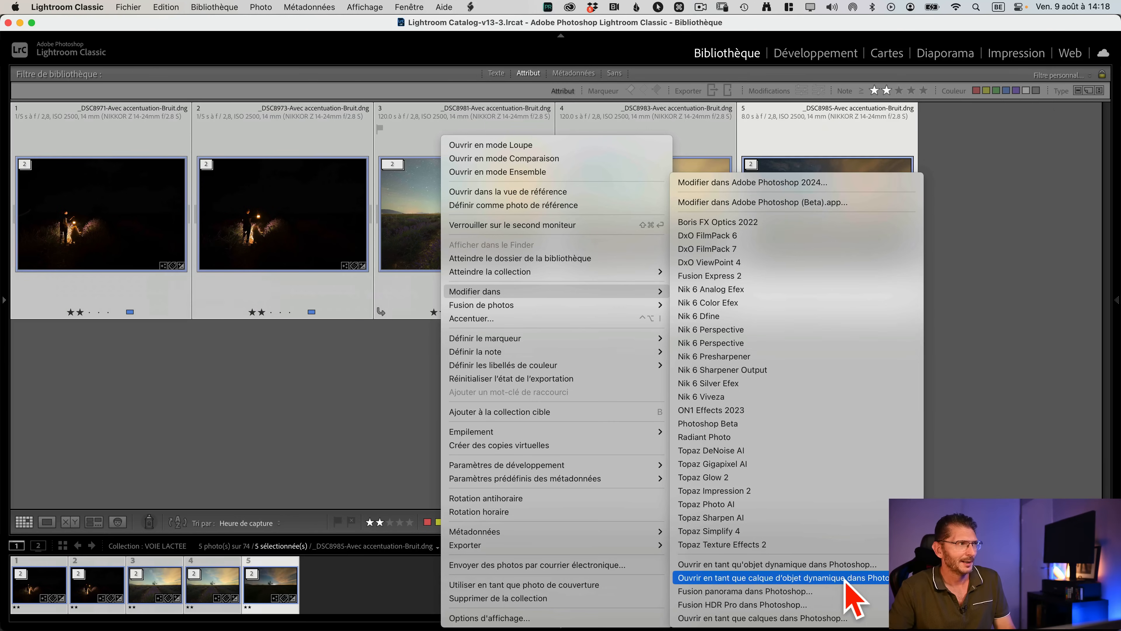
pyautogui.click(845, 579)
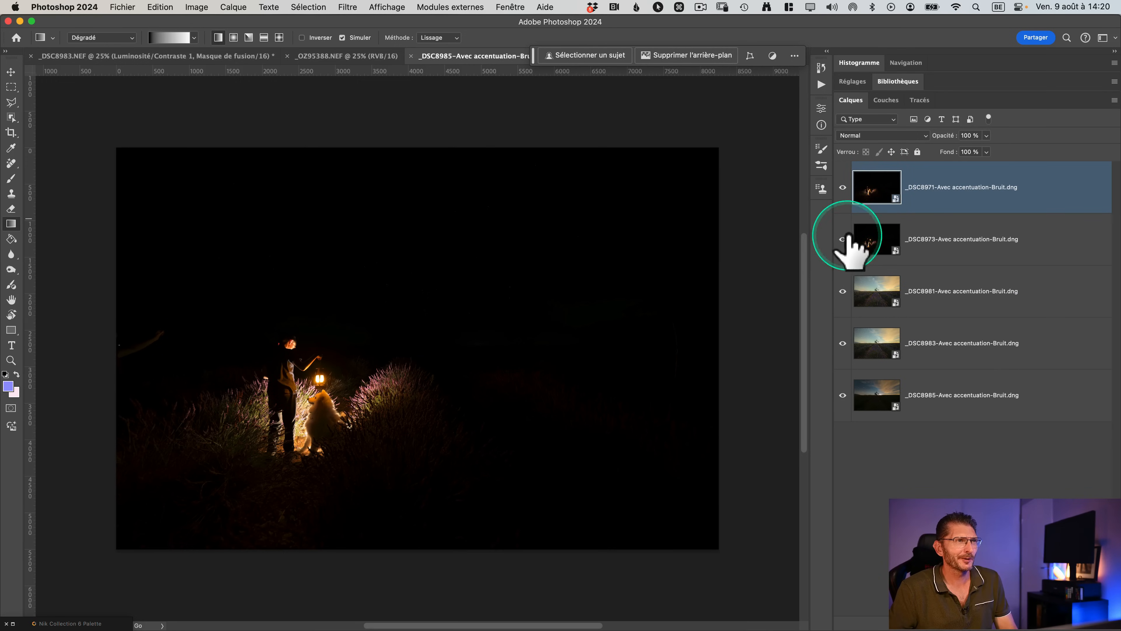
# Hide the lantern layers _DSC8971 and _DSC8973, and toggle _DSC8981 to compare it with the layer beneath
pyautogui.click(843, 187)
pyautogui.click(843, 239)
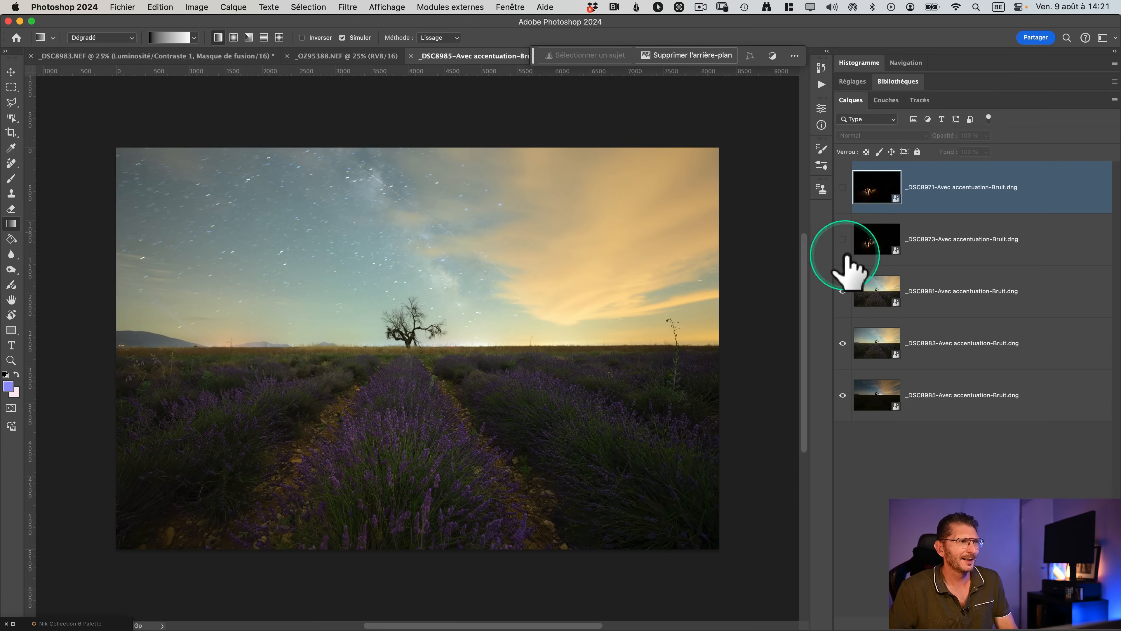
pyautogui.click(842, 292)
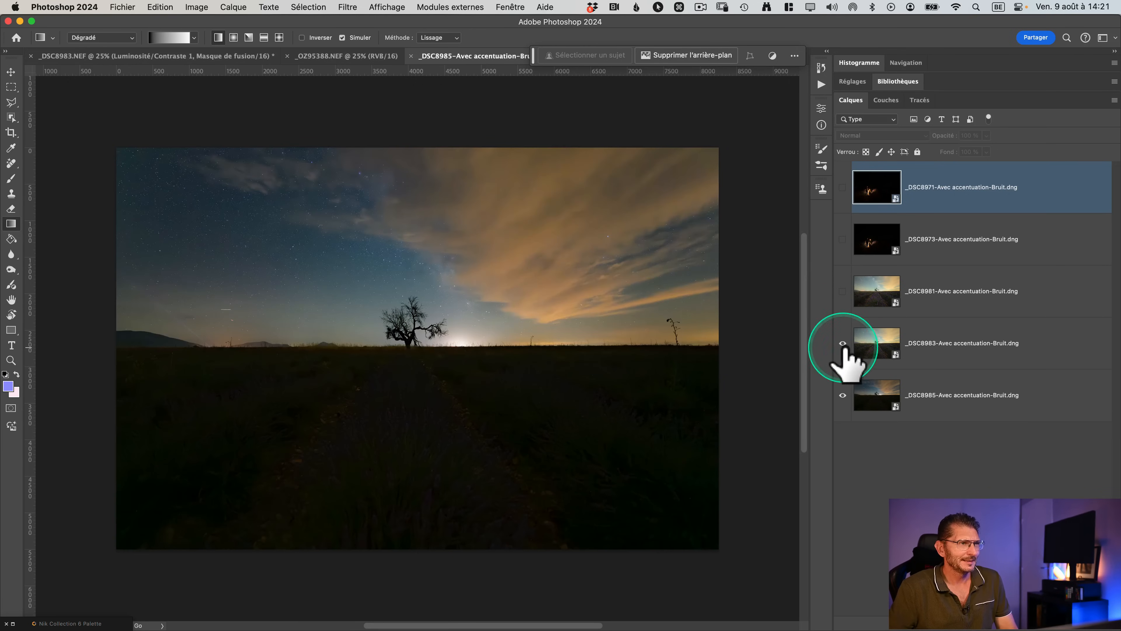
pyautogui.click(842, 291)
# Move the layers _DSC8981 and _DSC8983 together below _DSC8985 in the layer stack
pyautogui.keyDown('shift'); pyautogui.click(965, 294); pyautogui.keyUp('shift')
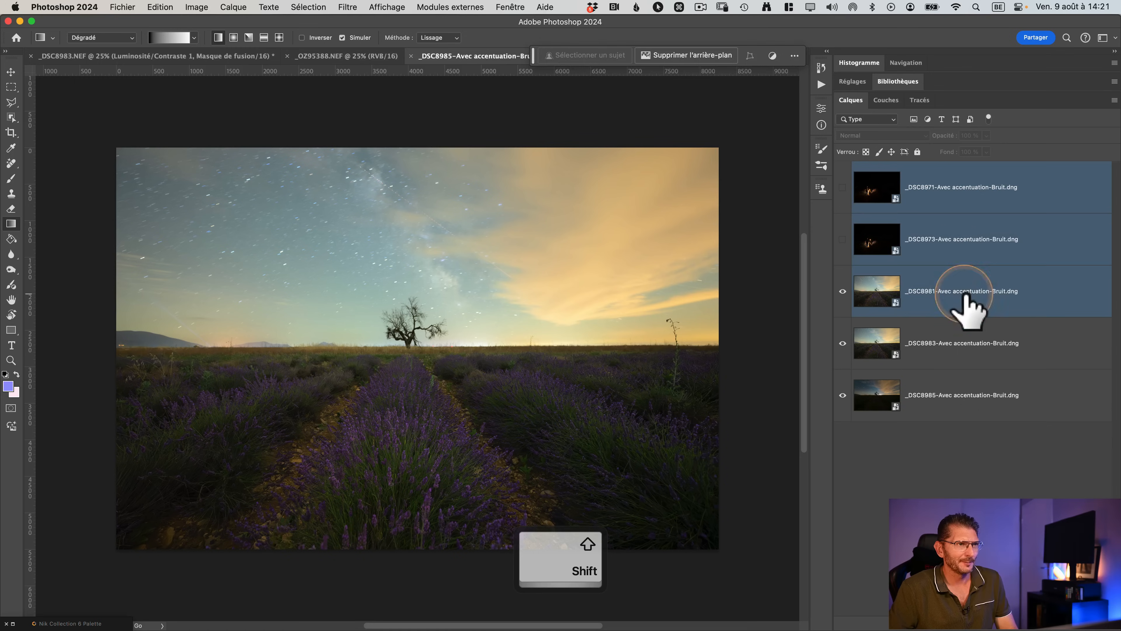
pyautogui.click(968, 309)
pyautogui.keyDown('shift'); pyautogui.click(974, 336); pyautogui.keyUp('shift')
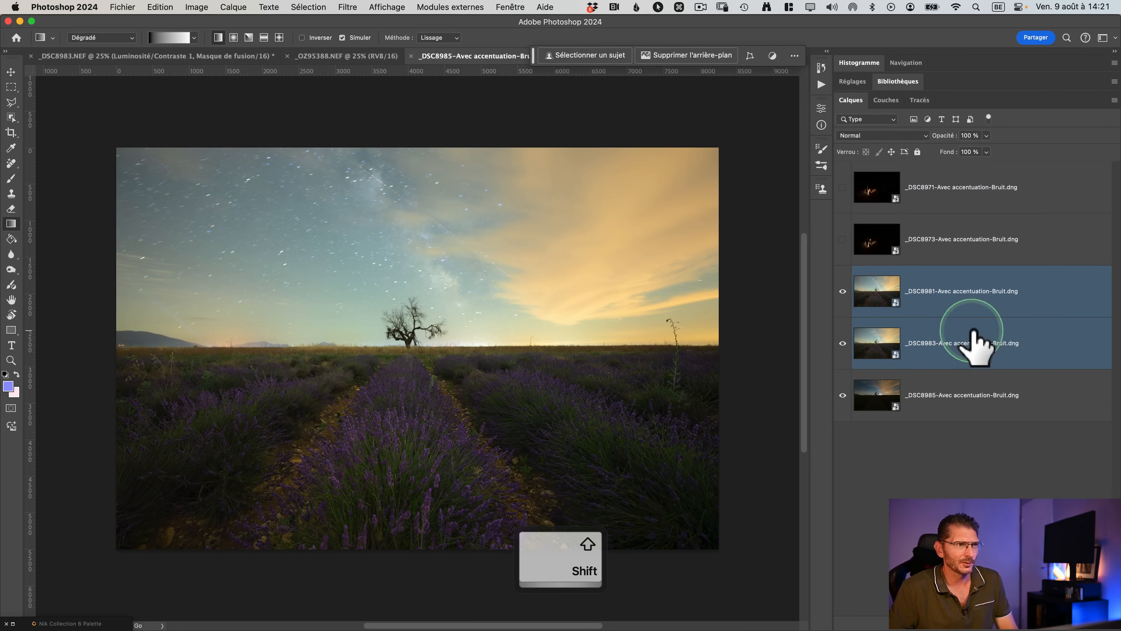
pyautogui.moveTo(967, 327); pyautogui.dragTo(963, 413)
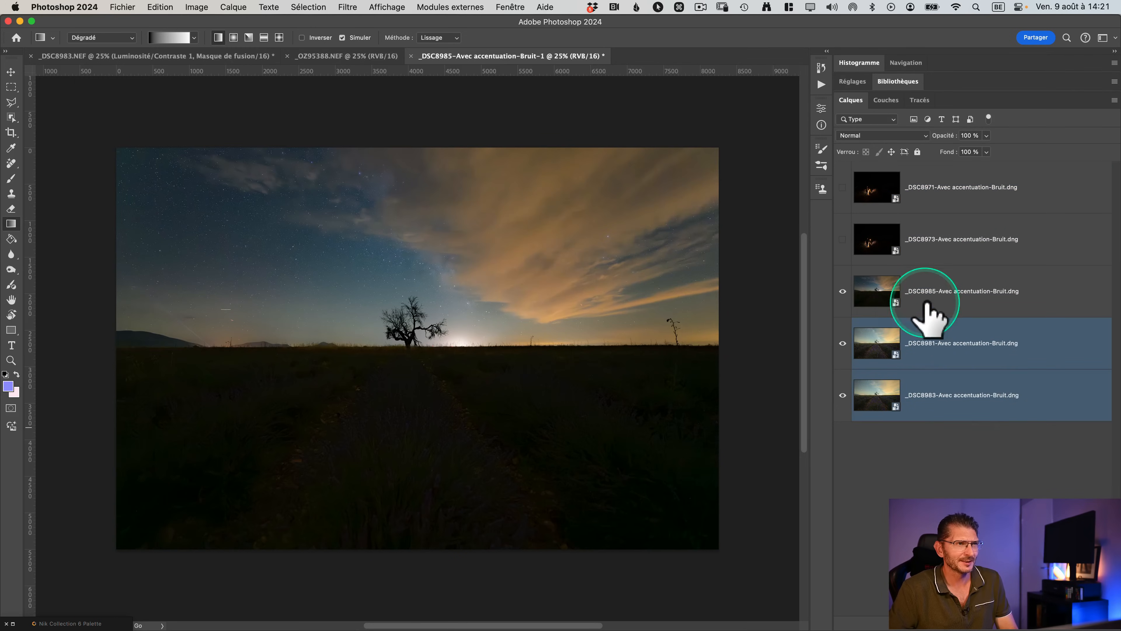
pyautogui.click(926, 304)
# Show the lantern layers _DSC8971 and _DSC8973 again, group them, and name the group after the model and the dog
pyautogui.click(843, 239)
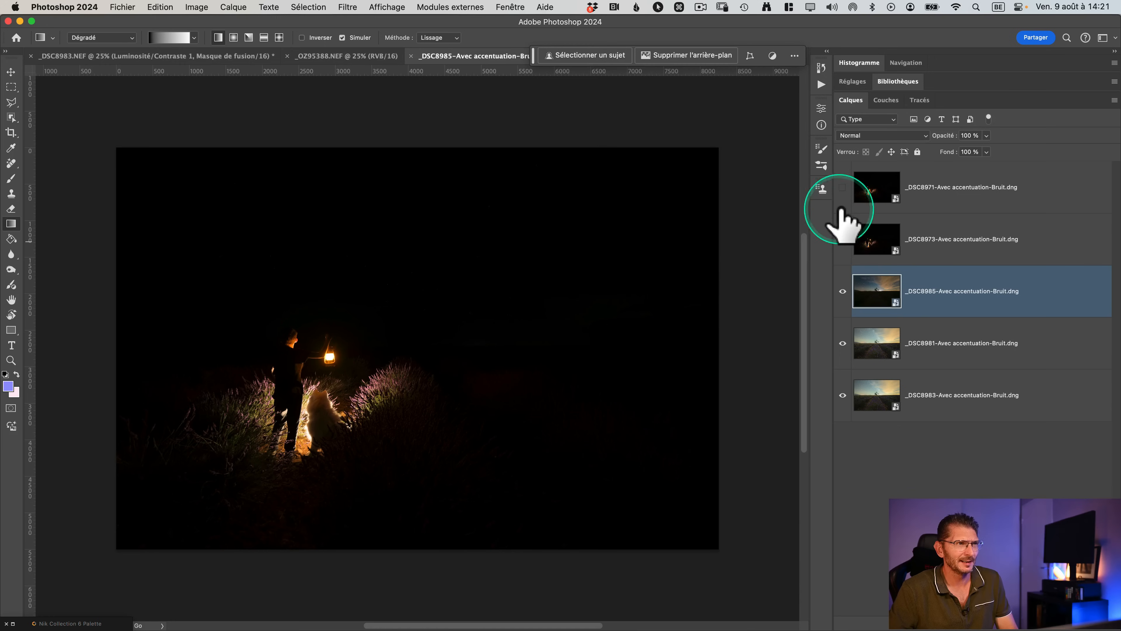
pyautogui.click(842, 187)
pyautogui.click(964, 199)
pyautogui.keyDown('shift'); pyautogui.click(976, 225); pyautogui.keyUp('shift')
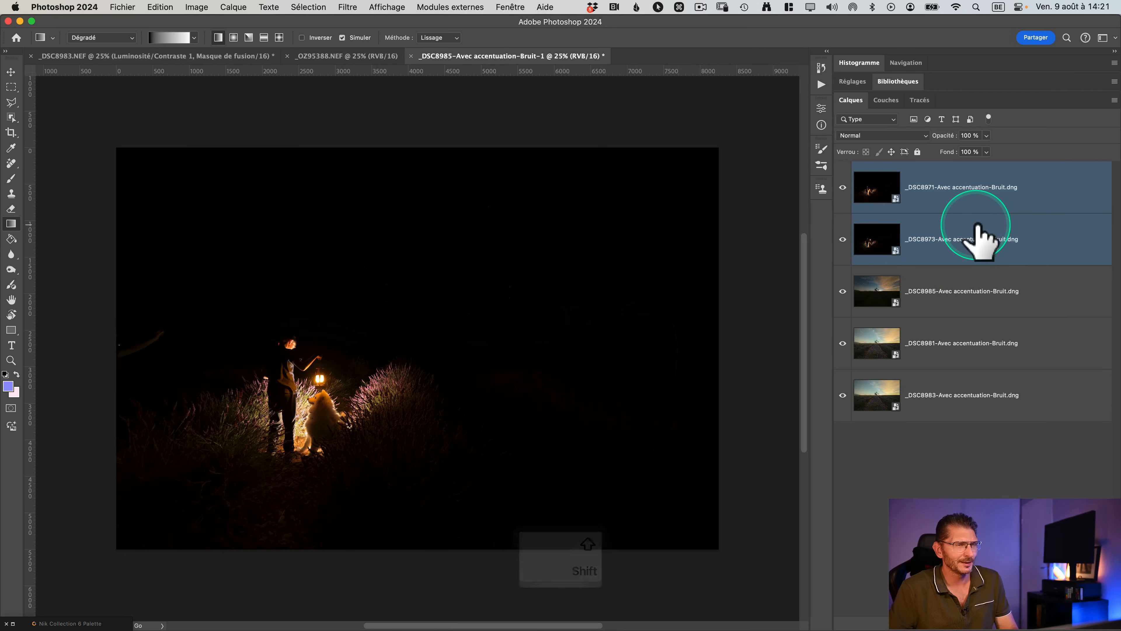
pyautogui.press('super+g')
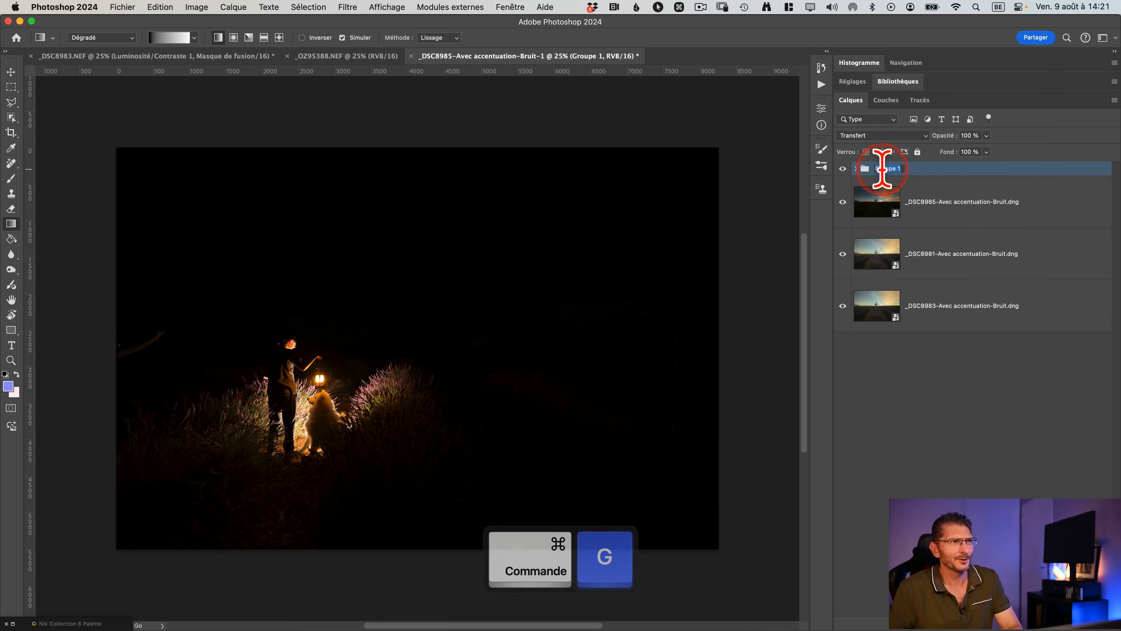
pyautogui.write('SEAN & T')
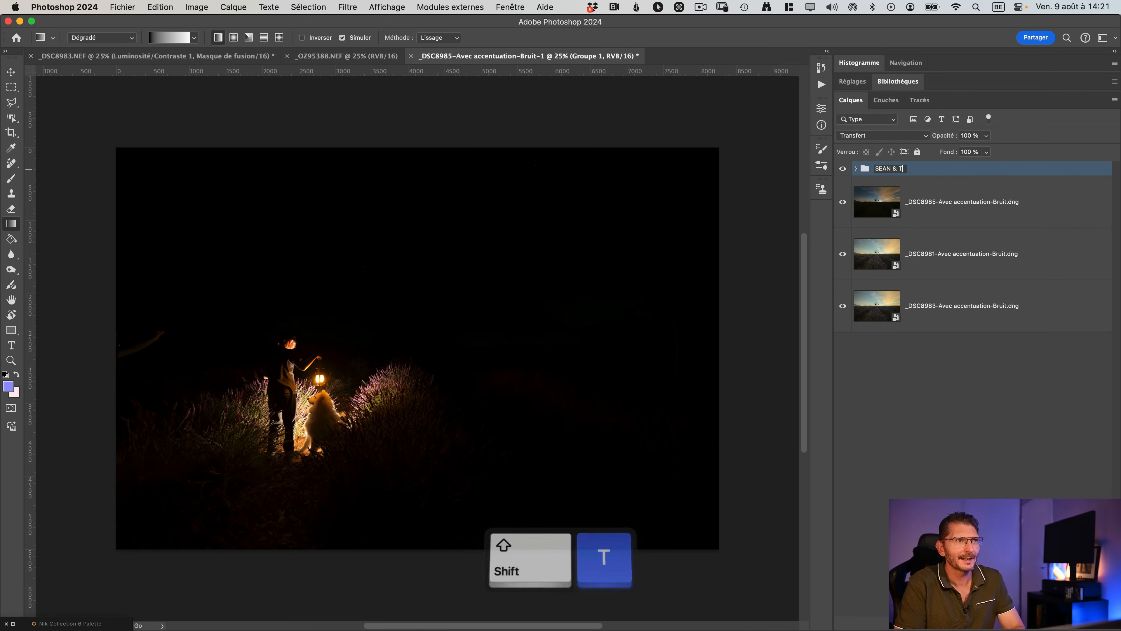
pyautogui.write('ARTINE')
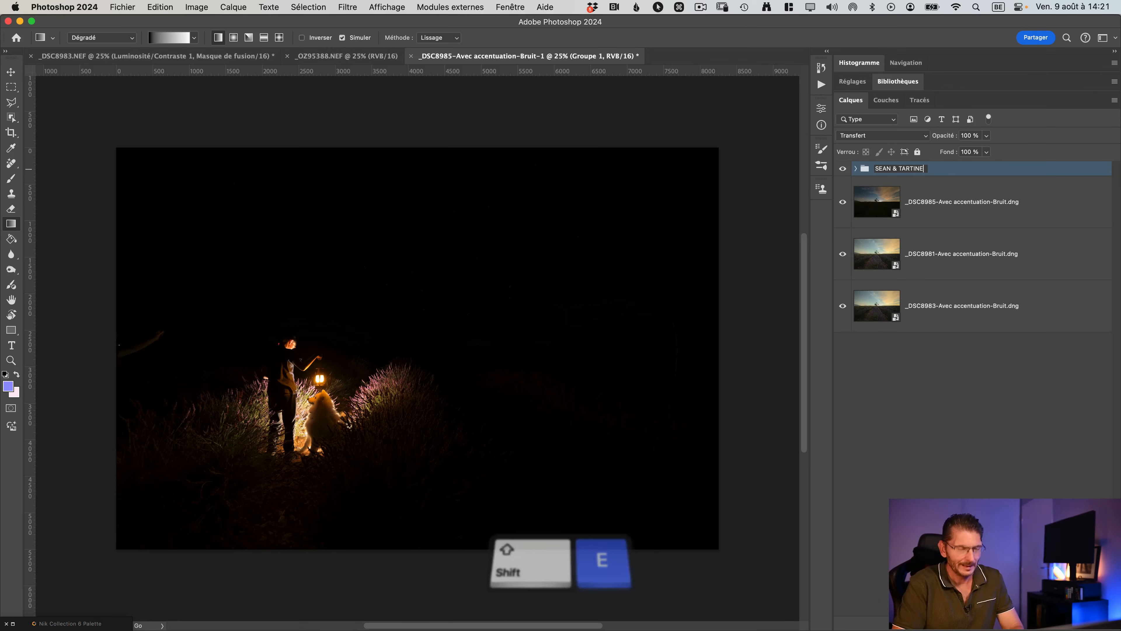
pyautogui.click(938, 177)
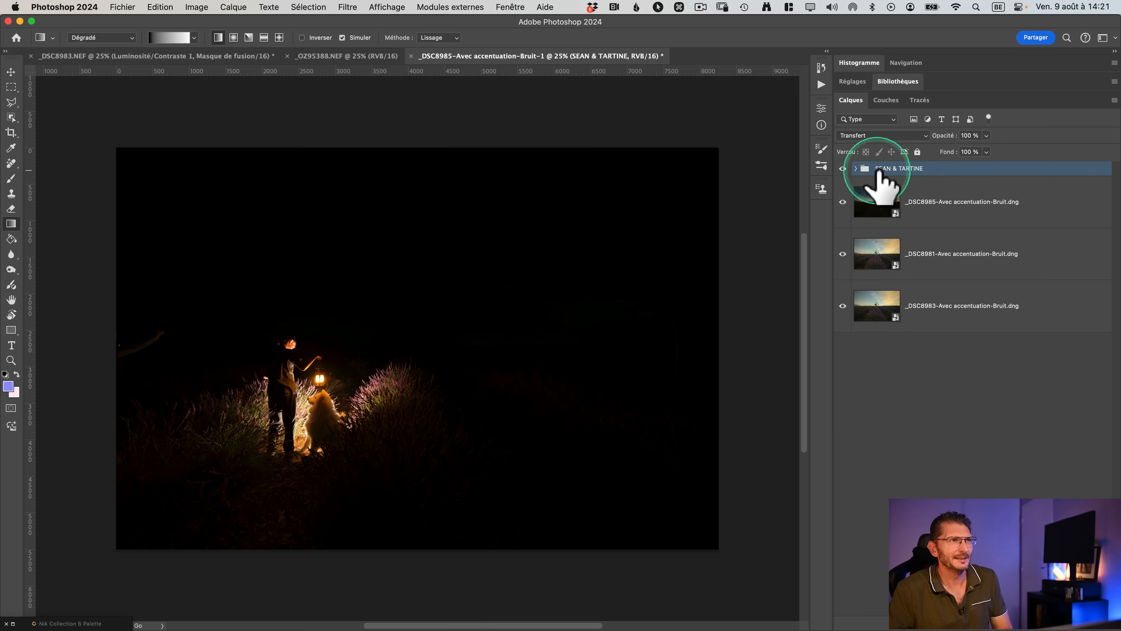
# Hide the lantern group and the _DSC8985 layer, and select the _DSC8981 layer
pyautogui.click(842, 169)
pyautogui.click(843, 208)
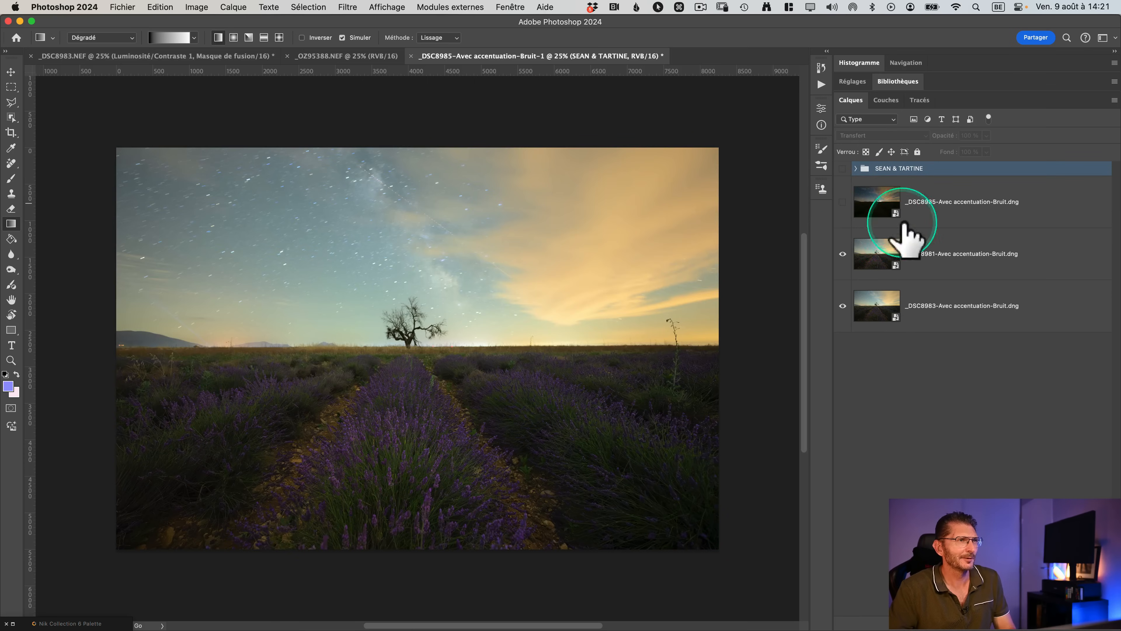
pyautogui.click(910, 265)
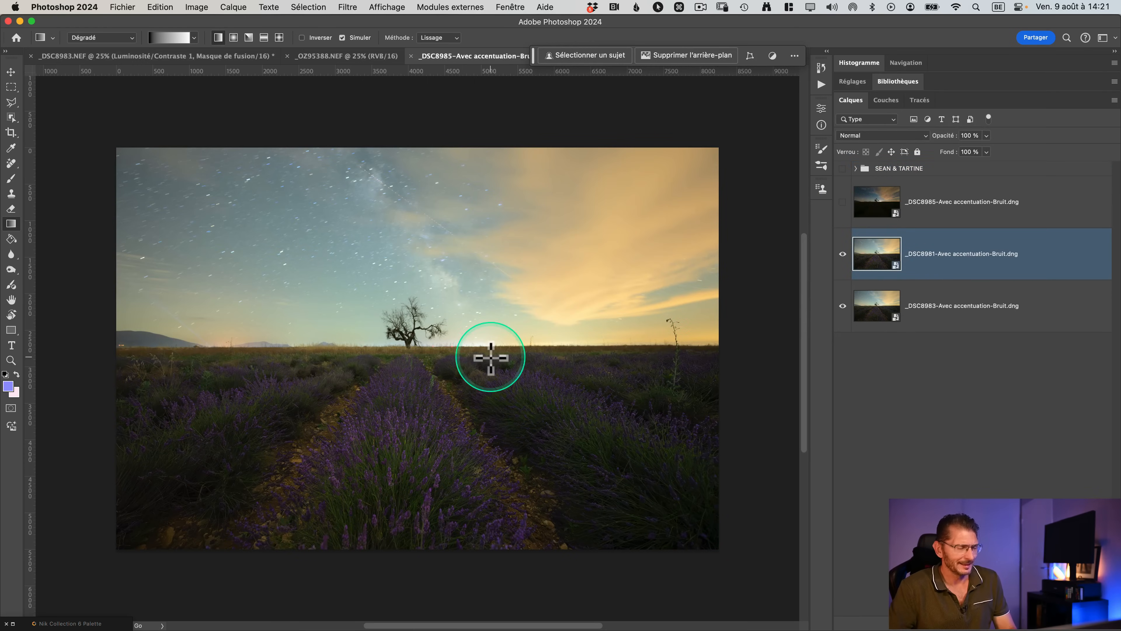
# Compare the sharpness of the foreground lavender in _DSC8981 and _DSC8983 up close
pyautogui.press('z')
pyautogui.moveTo(412, 472); pyautogui.dragTo(483, 465)
pyautogui.press('g')
pyautogui.click(842, 258)
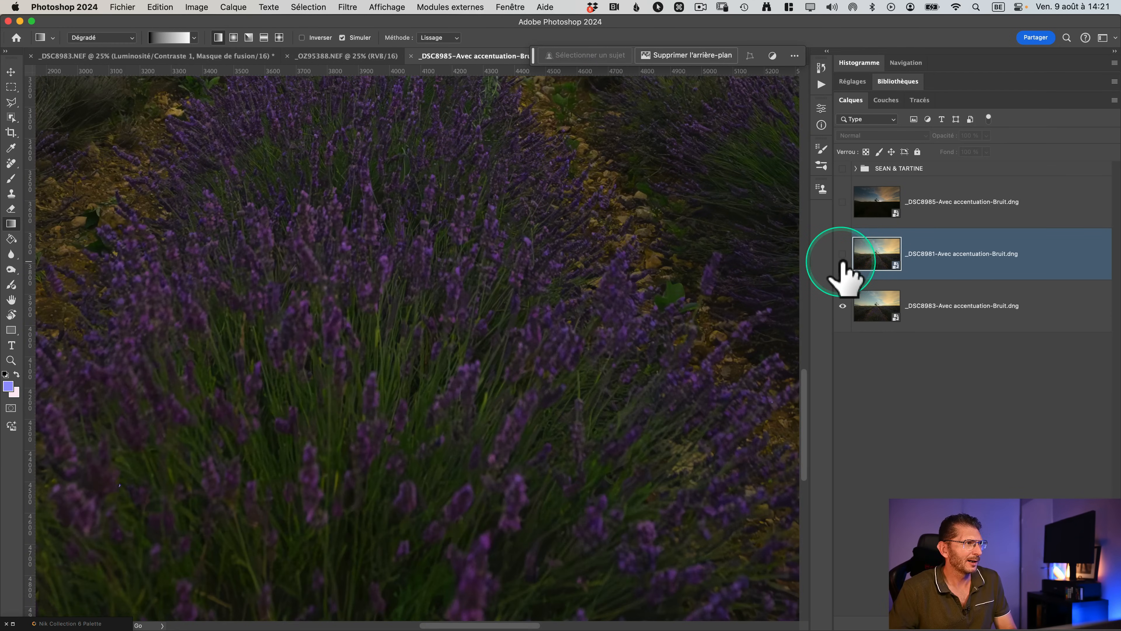
pyautogui.click(843, 258)
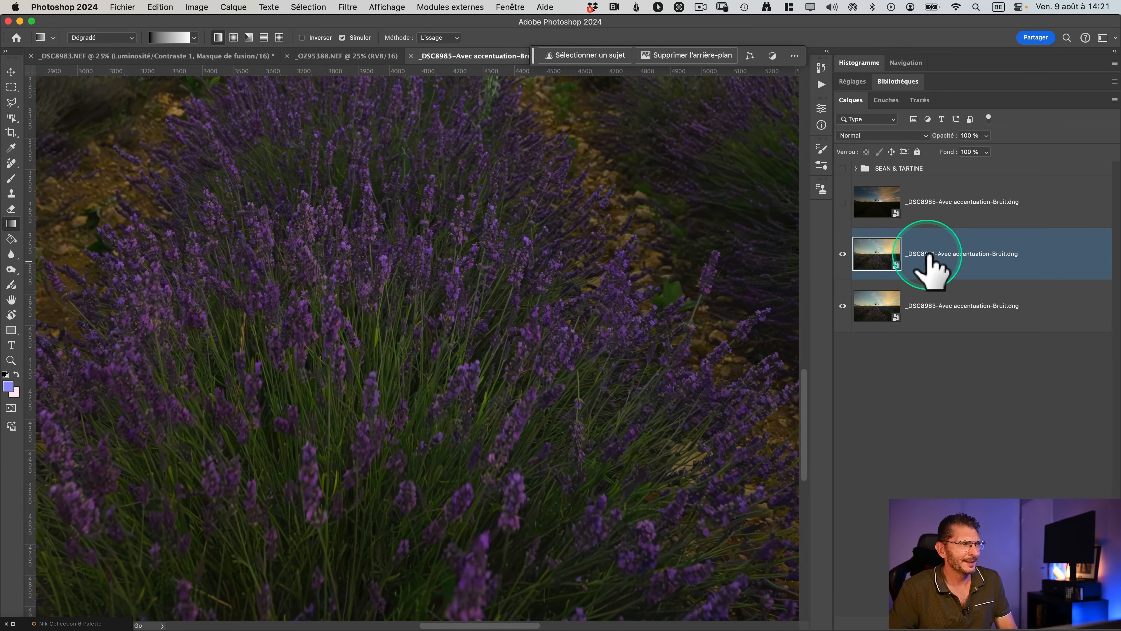
# Move _DSC8981 below _DSC8983, and compare the two layers' focus along the central lavender row up to the tree
pyautogui.moveTo(929, 256); pyautogui.dragTo(921, 329)
pyautogui.click(844, 255)
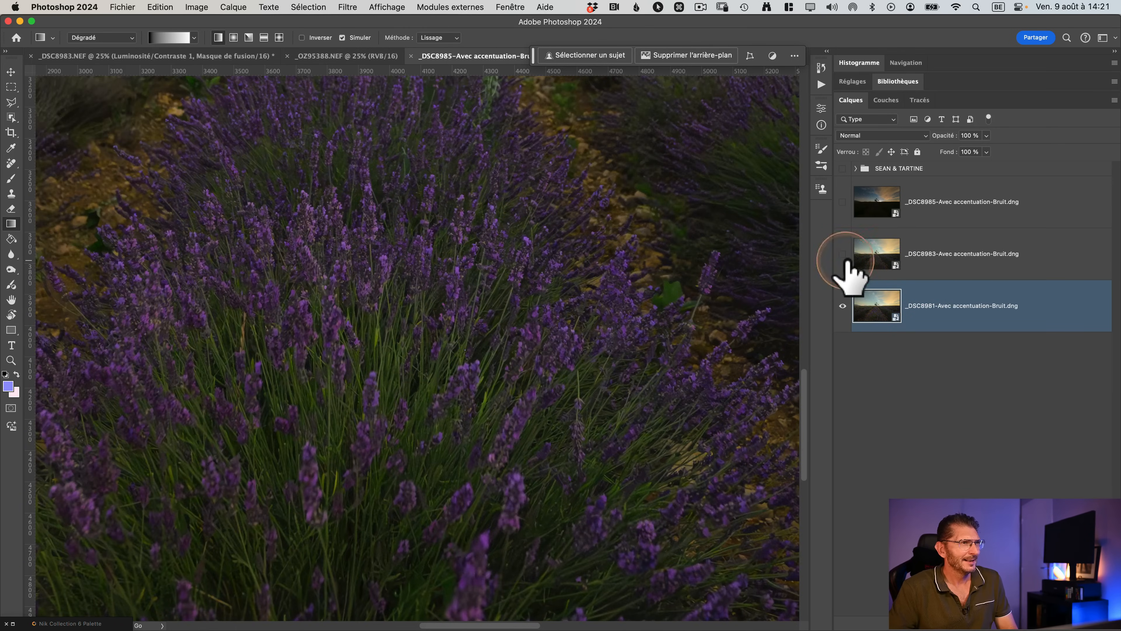
pyautogui.click(843, 255)
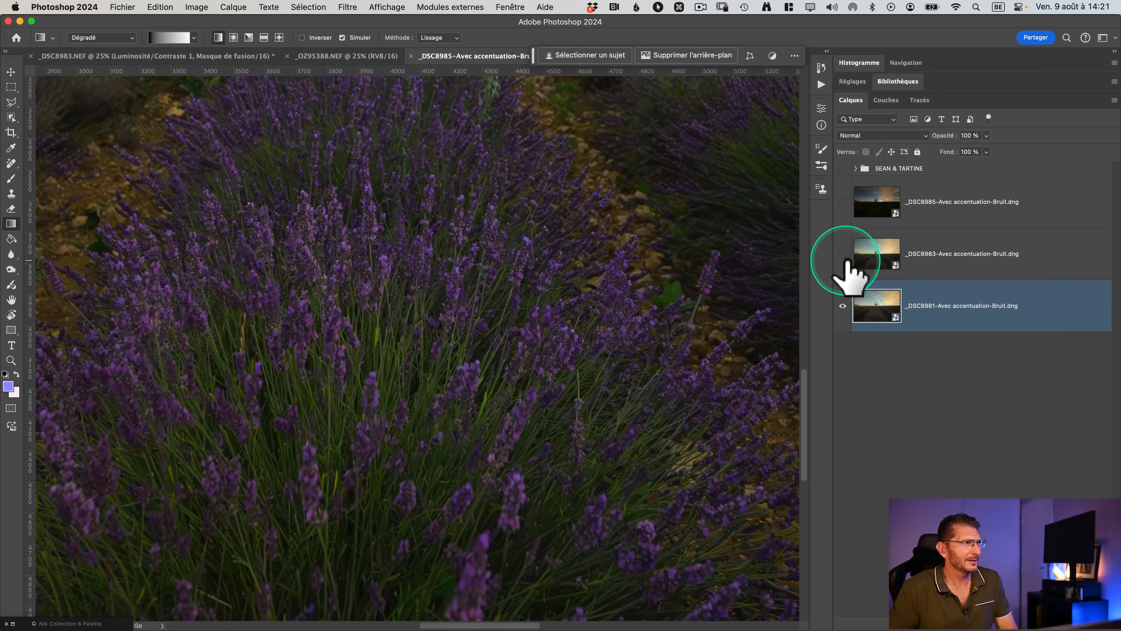
pyautogui.moveTo(445, 295); pyautogui.dragTo(463, 358)
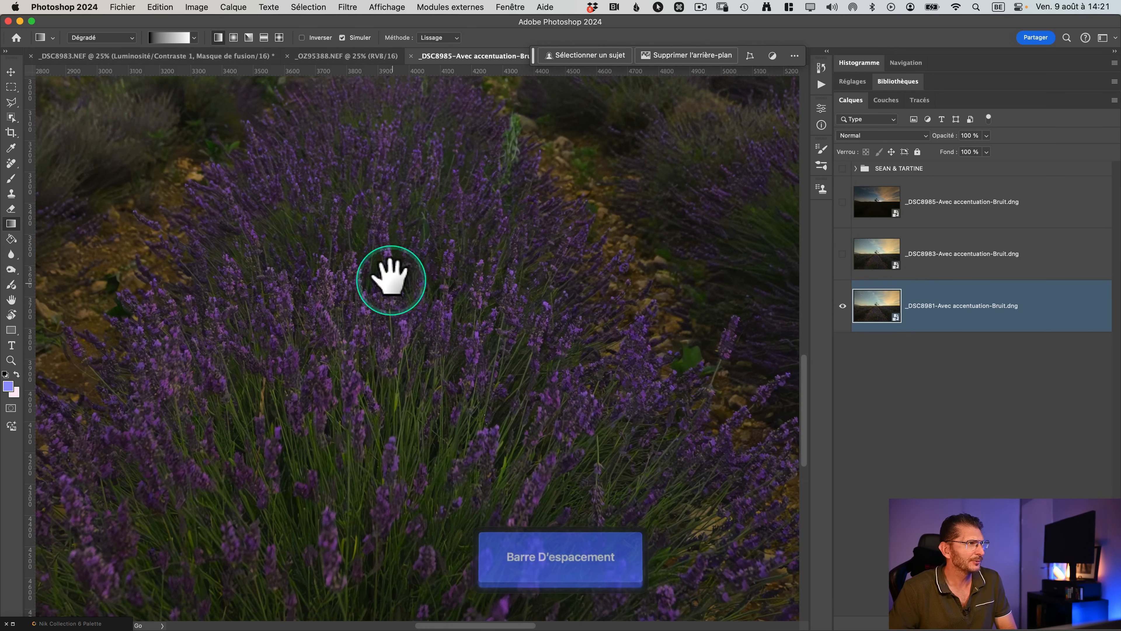
pyautogui.moveTo(393, 276); pyautogui.dragTo(396, 421)
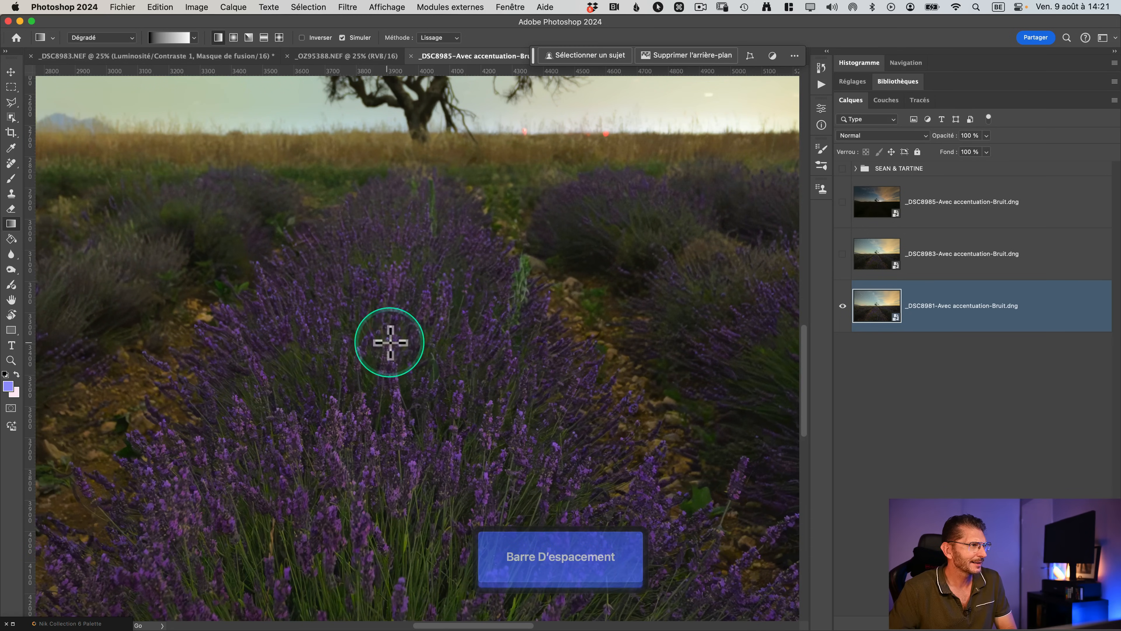
pyautogui.click(843, 255)
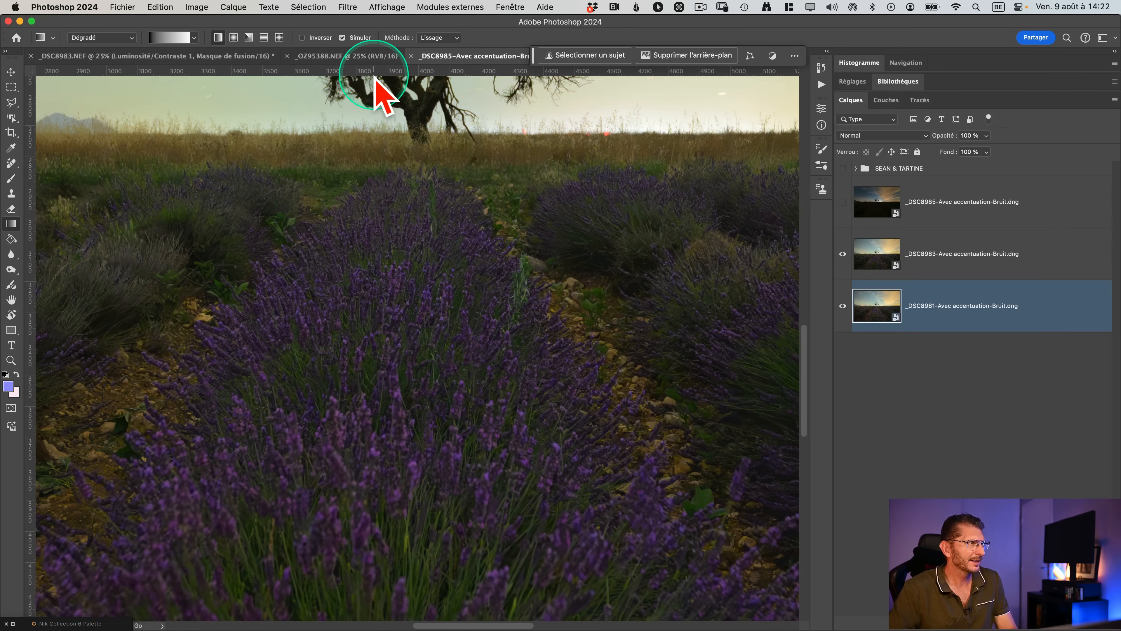
# Place a horizontal guide across the lavender rows, about a third of the way up the image
pyautogui.press('super+r')
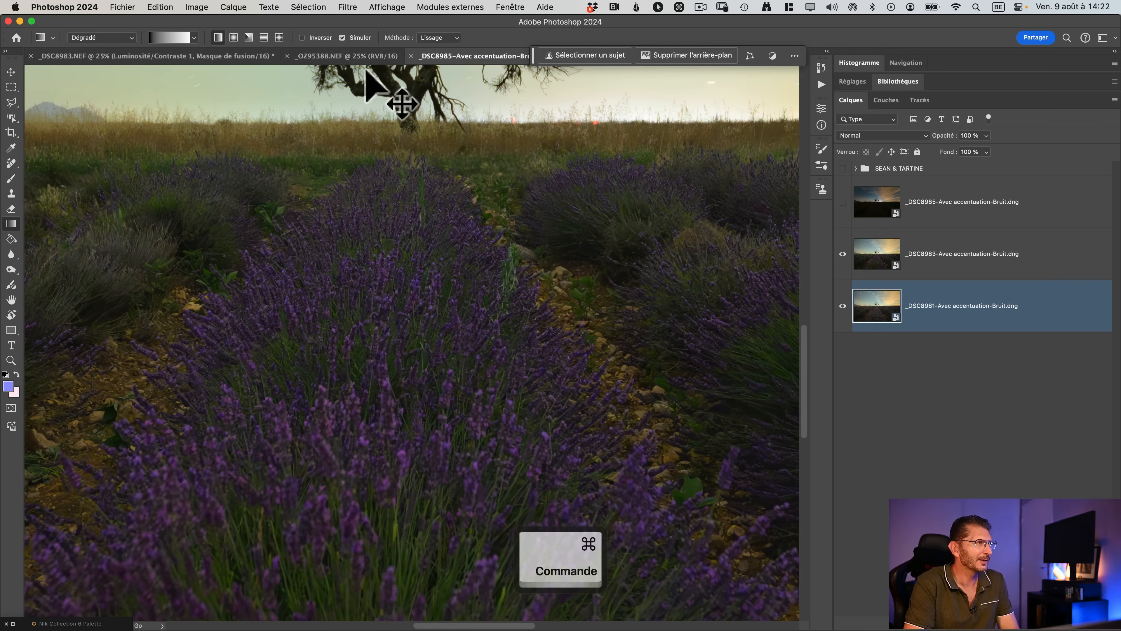
pyautogui.press('super+r')
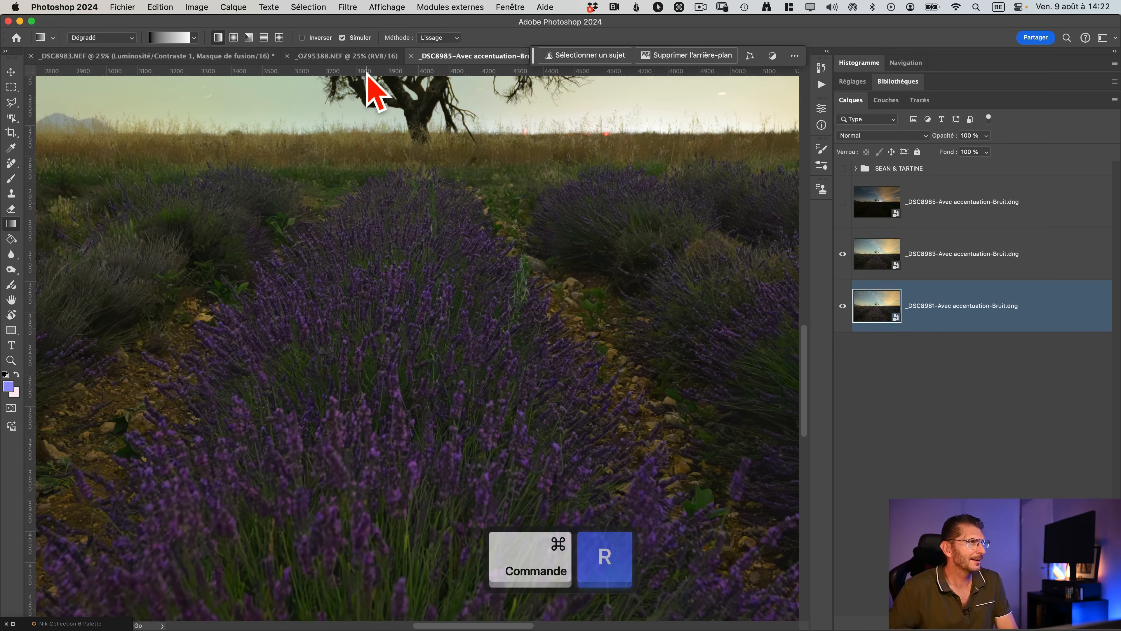
pyautogui.click(385, 8)
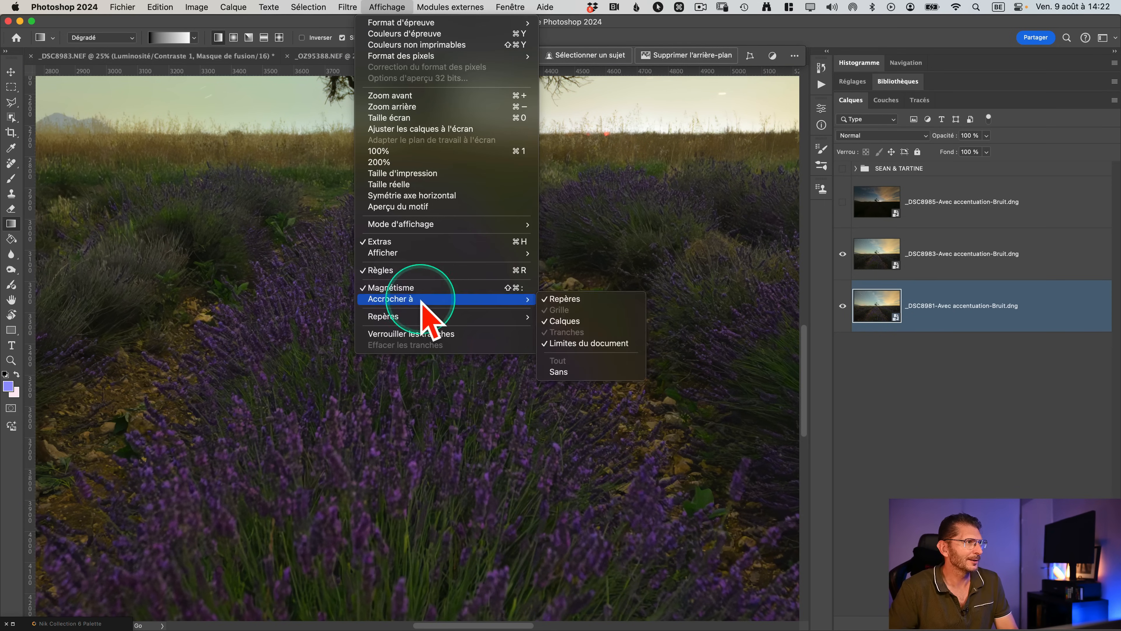
pyautogui.click(274, 70)
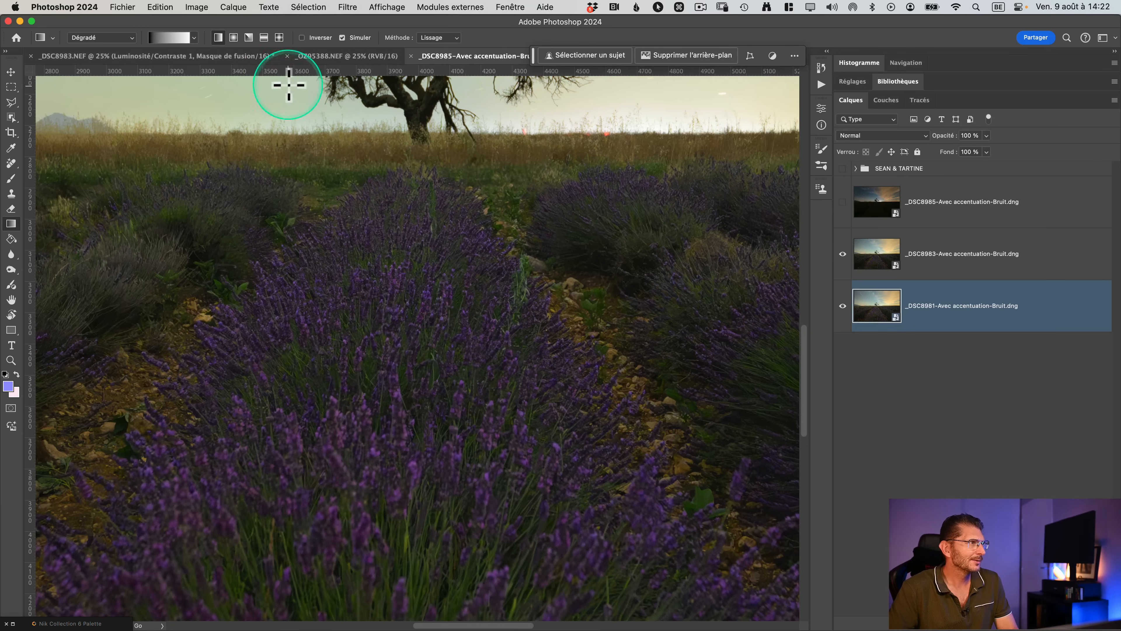
pyautogui.moveTo(290, 73); pyautogui.dragTo(313, 394)
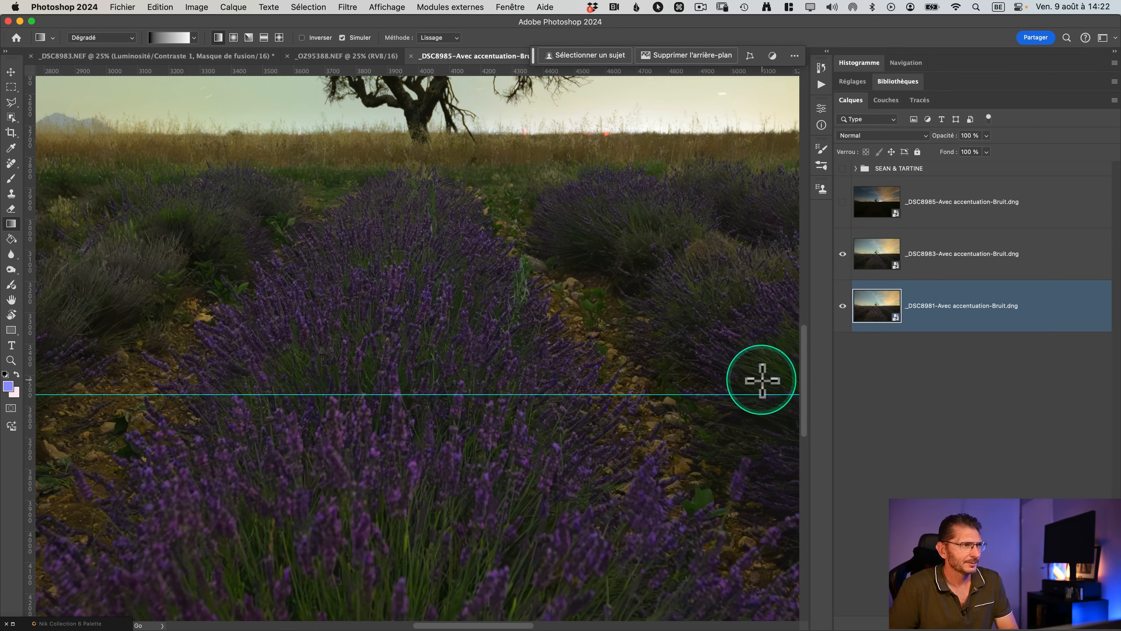
# Examine the lavender along the guide across the width of the field, and return to the full image
pyautogui.press('space')
pyautogui.moveTo(754, 379); pyautogui.dragTo(13, 376)
pyautogui.moveTo(393, 368); pyautogui.dragTo(626, 368)
pyautogui.moveTo(143, 368); pyautogui.dragTo(691, 354)
pyautogui.moveTo(120, 338); pyautogui.dragTo(556, 338)
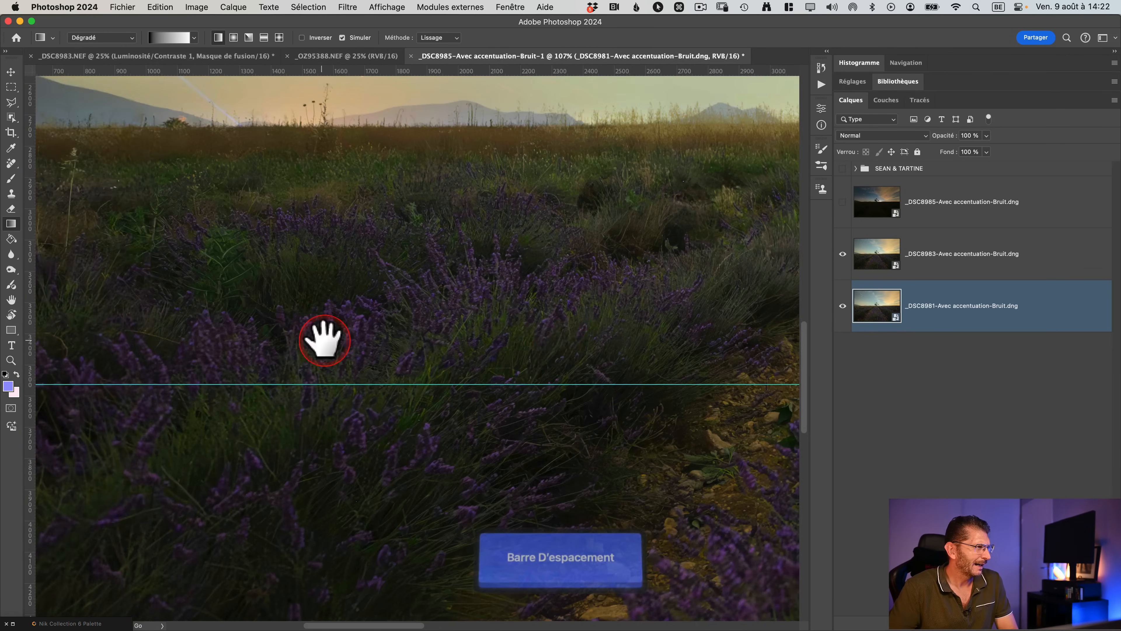
pyautogui.moveTo(325, 338); pyautogui.dragTo(622, 338)
pyautogui.press('super+0')
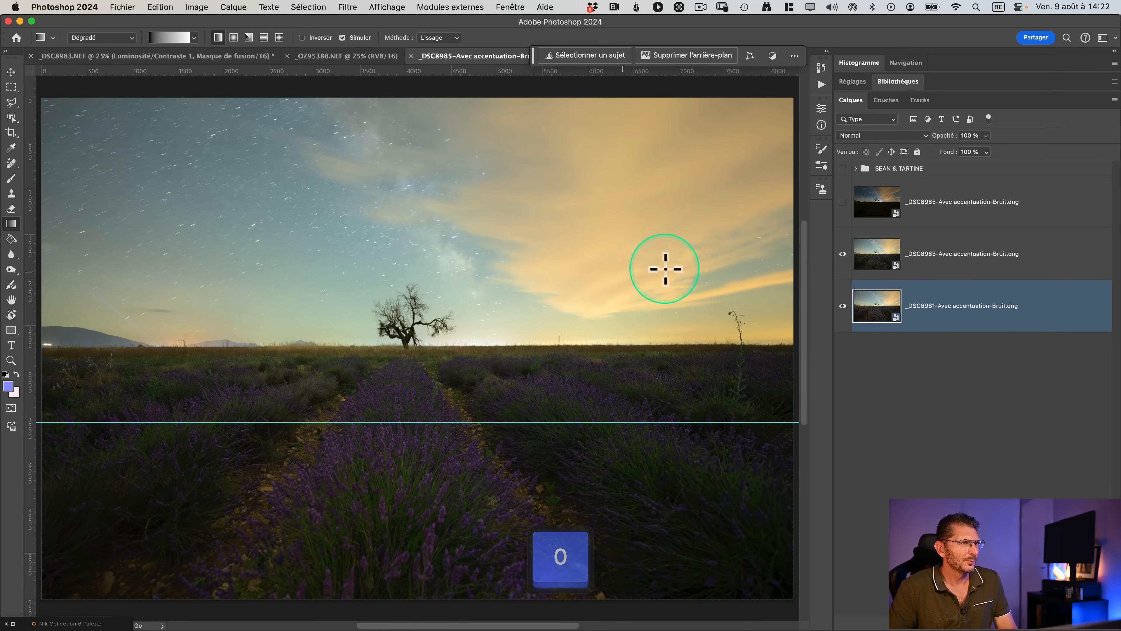
# Compare the sharpness of _DSC8983 with _DSC8981 along the central lavender row, from the guide up to the tree
pyautogui.click(954, 259)
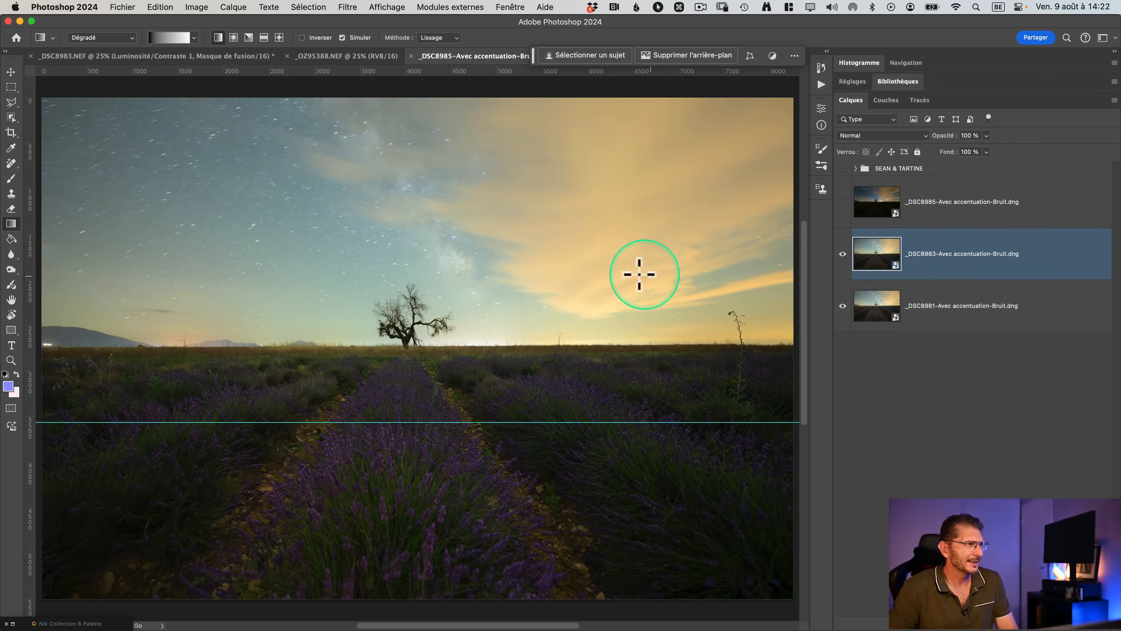
pyautogui.press('z')
pyautogui.click(400, 383)
pyautogui.click(445, 383)
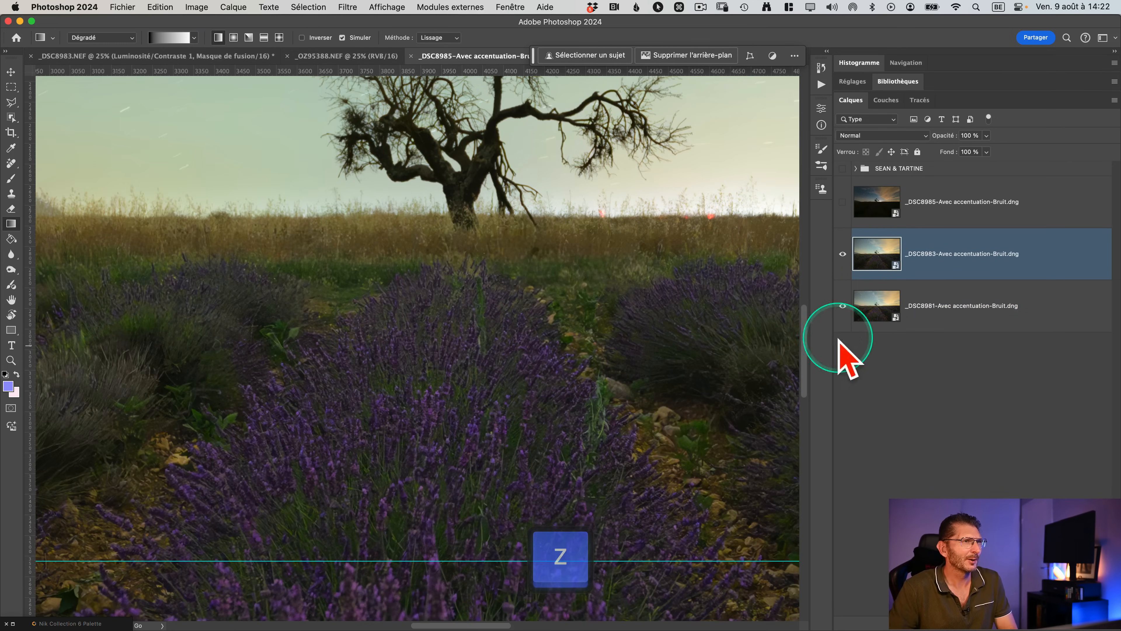
pyautogui.click(841, 254)
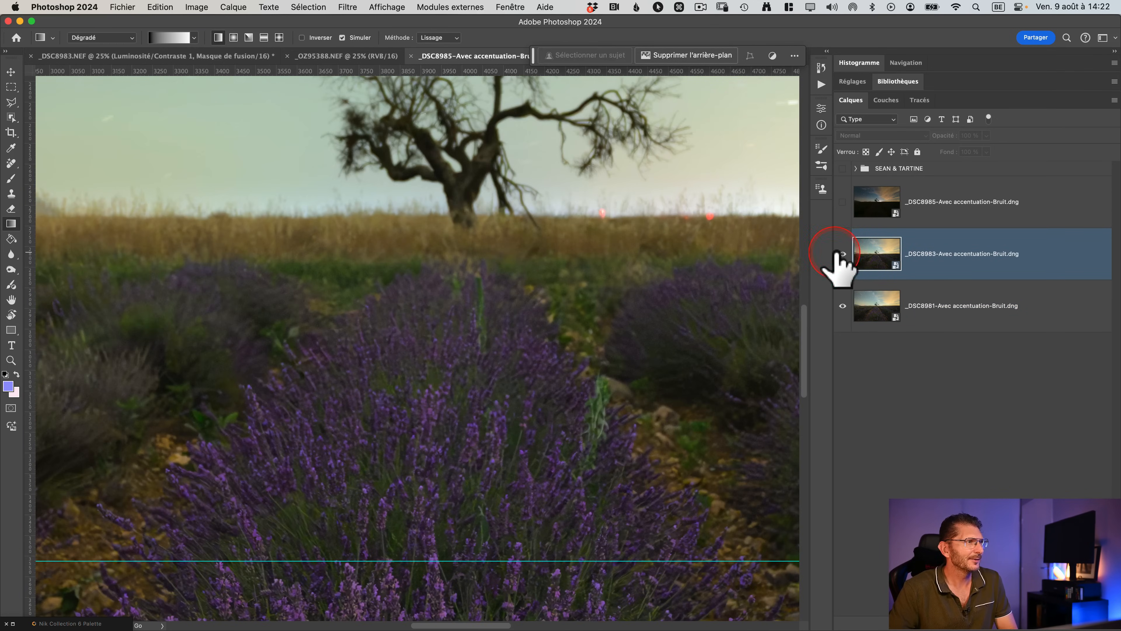
pyautogui.click(841, 254)
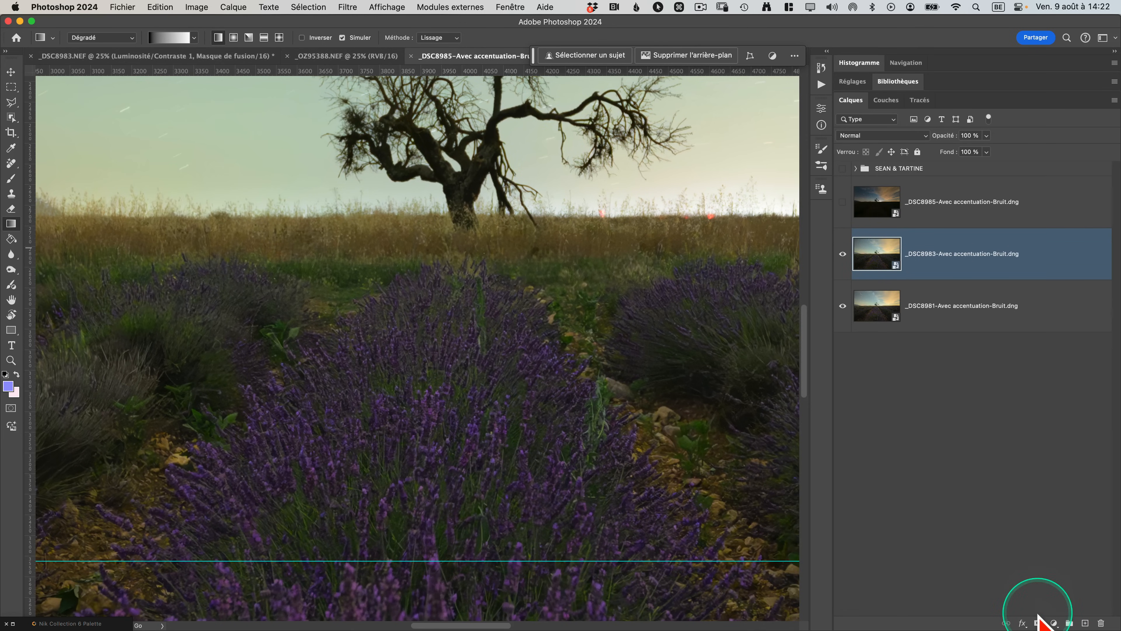
# Add a black layer mask to _DSC8983 and choose the foreground-to-background gradient, running from white to black
pyautogui.keyDown('alt'); pyautogui.click(1039, 623); pyautogui.keyUp('alt')
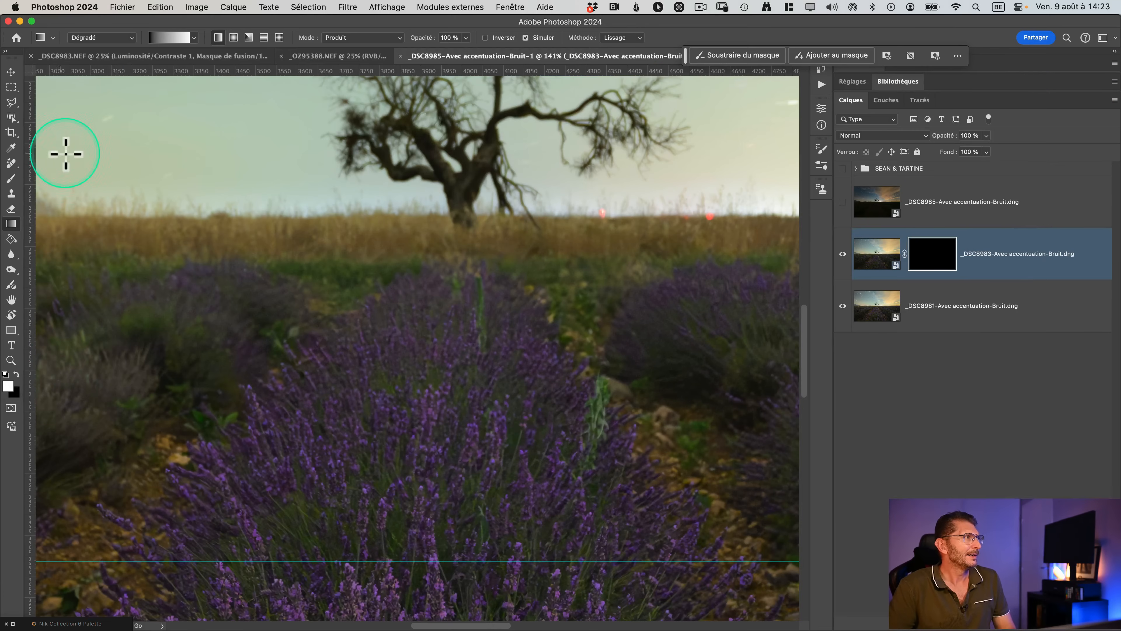
pyautogui.click(161, 41)
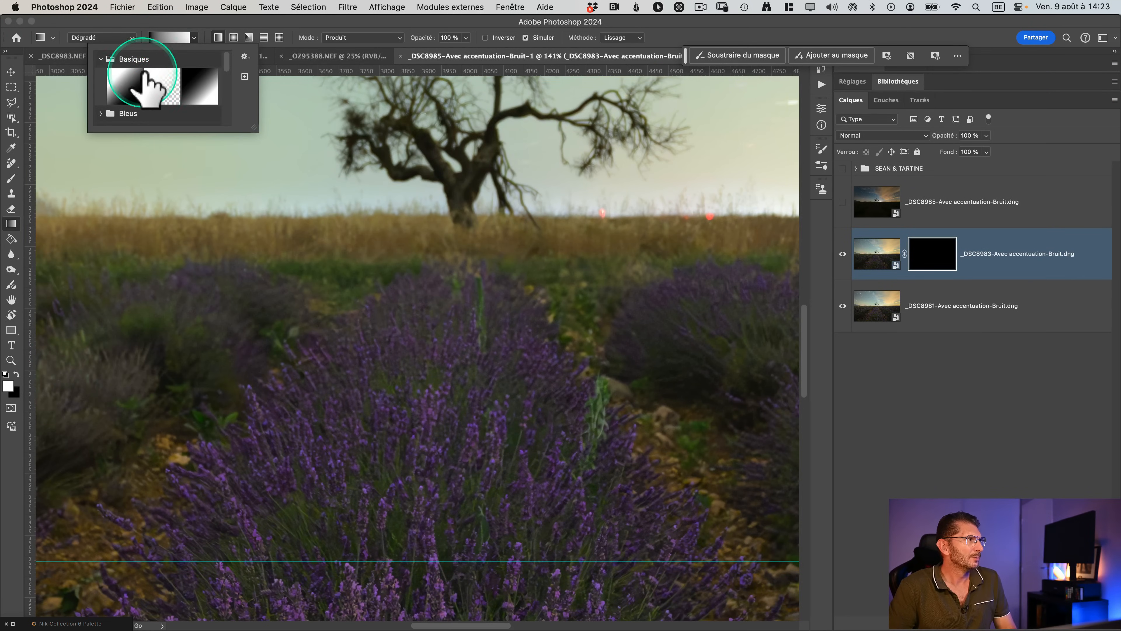
pyautogui.click(123, 83)
pyautogui.click(127, 28)
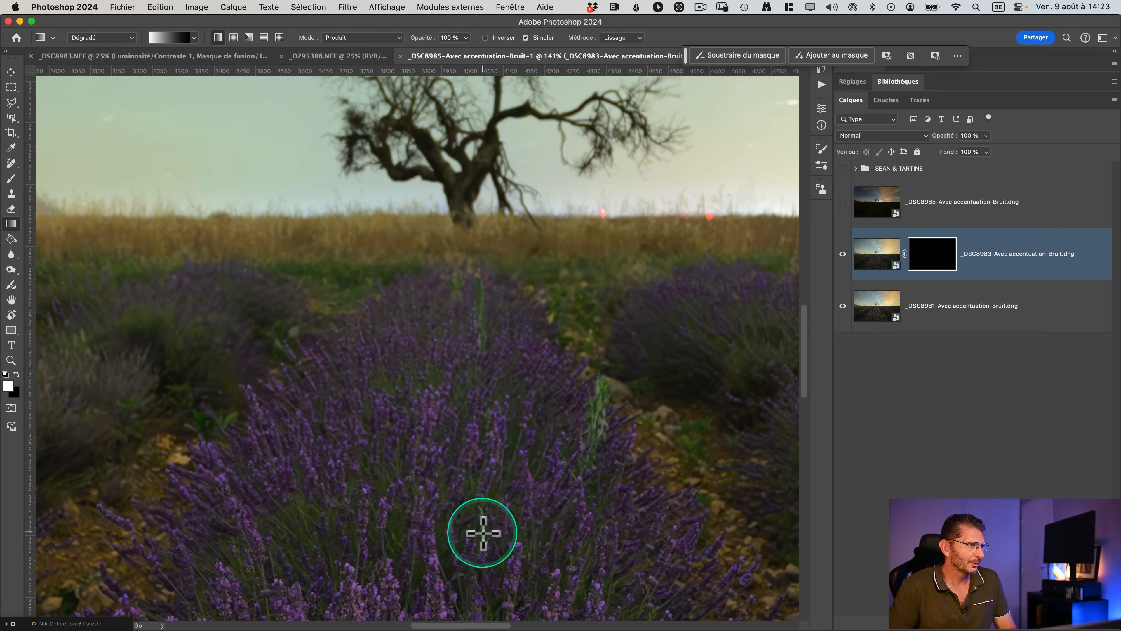
# Draw a short vertical white-to-black gradient on the _DSC8983 mask, ending at the guide, with its mode set to Normal
pyautogui.press('shift')
pyautogui.moveTo(474, 520); pyautogui.dragTo(474, 562)
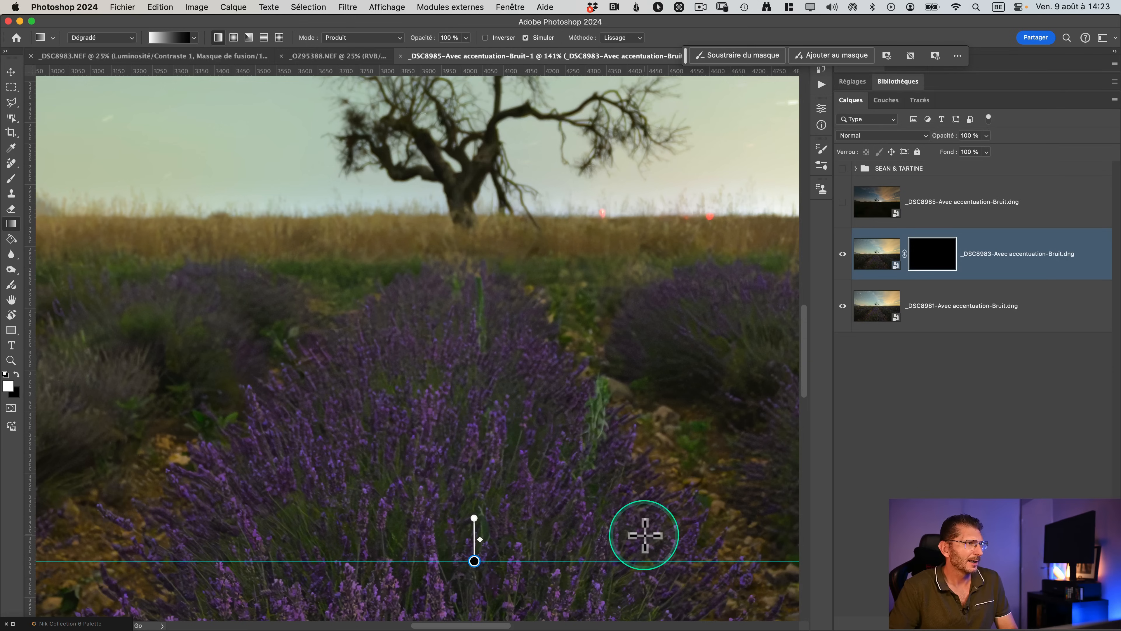
pyautogui.press('ctrl')
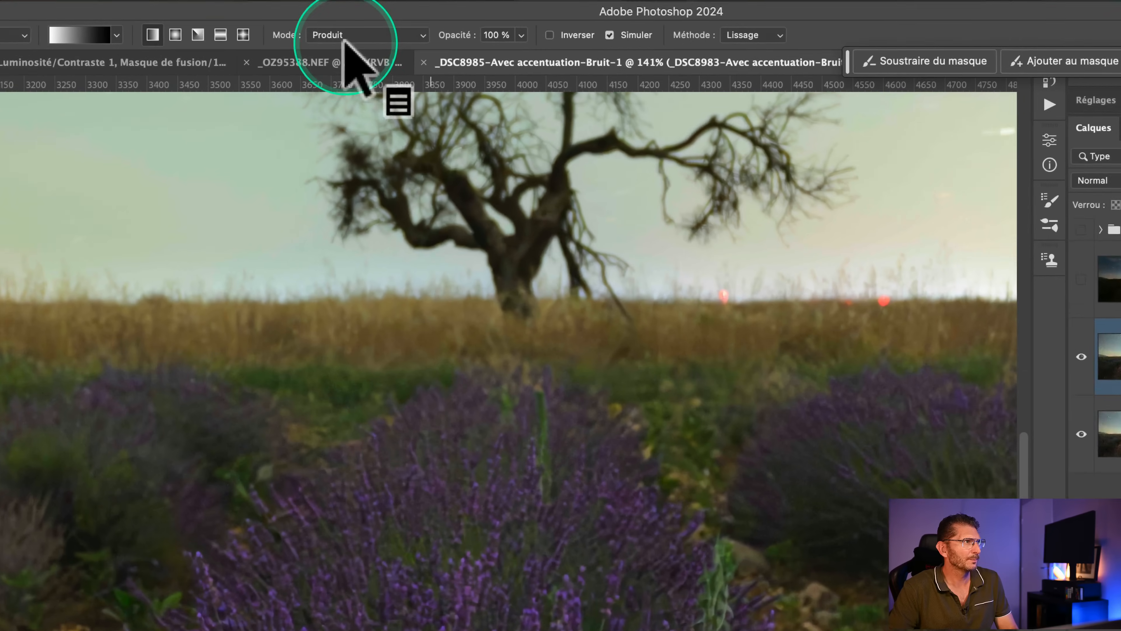
pyautogui.click(345, 38)
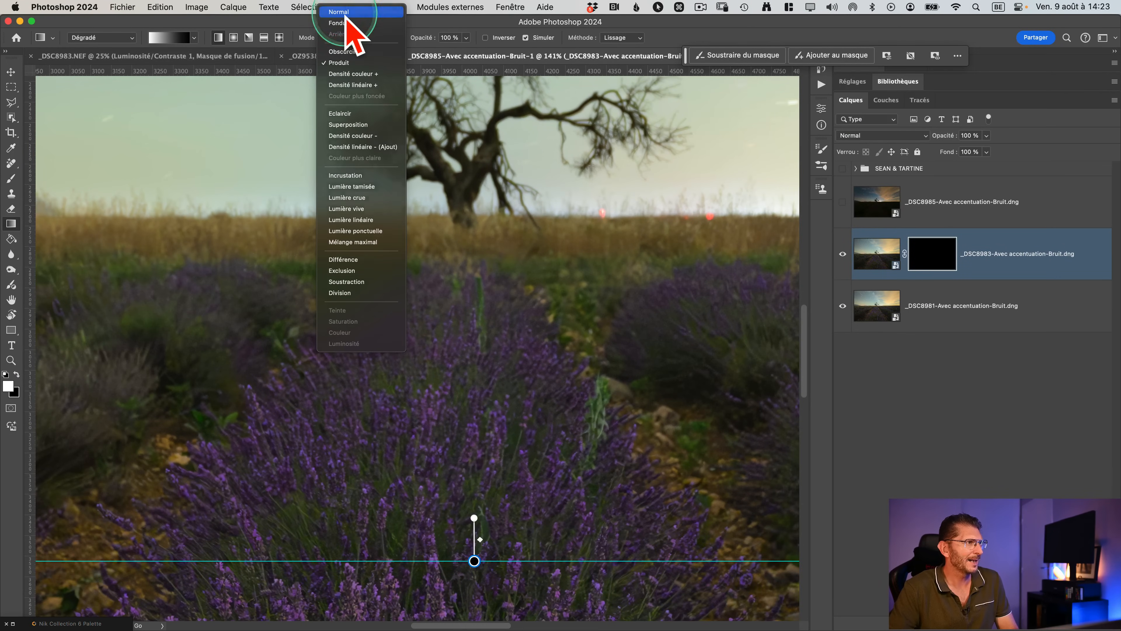
pyautogui.click(345, 13)
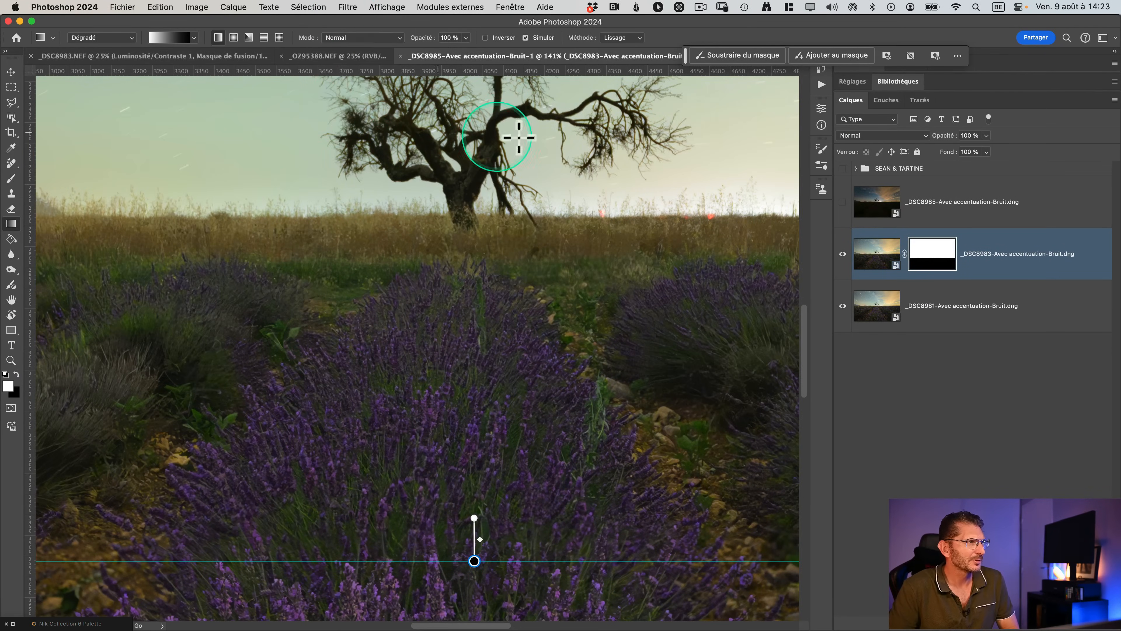
# Check the blend by toggling _DSC8983's visibility, and hide the guide
pyautogui.click(843, 254)
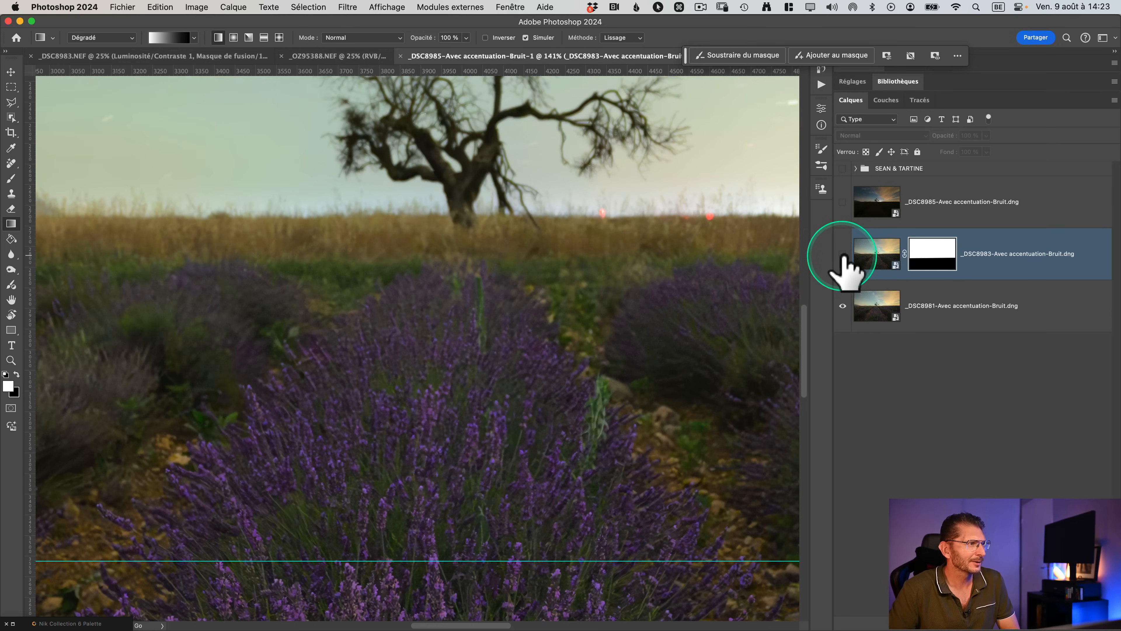
pyautogui.click(842, 254)
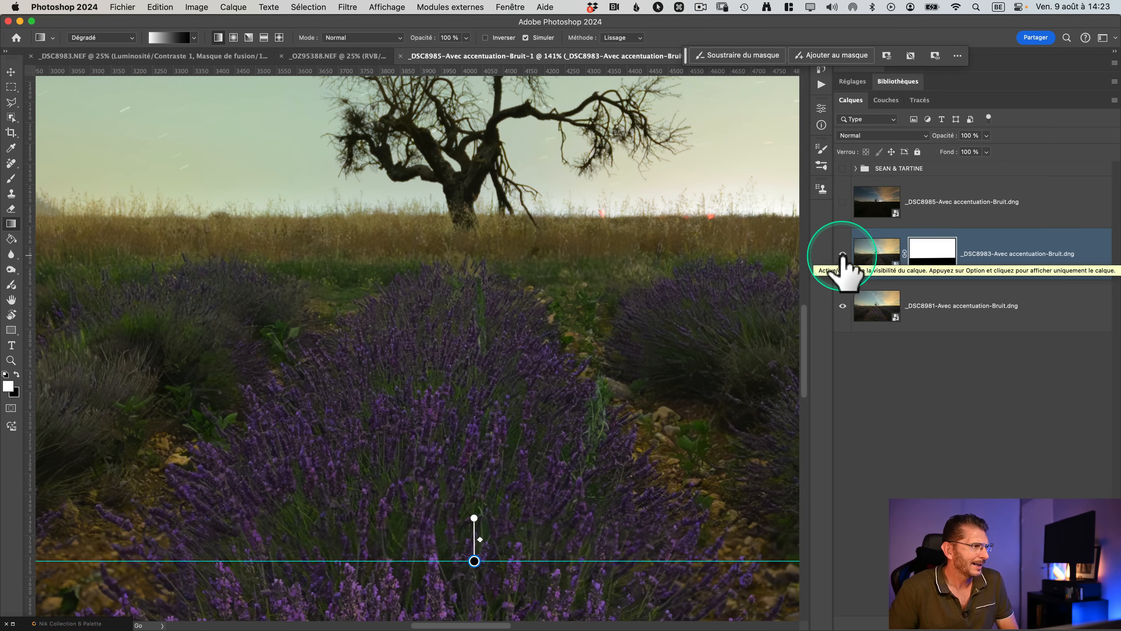
pyautogui.press('super+h')
# Inspect the mask transition at the left edge of the field with the _DSC8983 layer and its mask on and off
pyautogui.press('space')
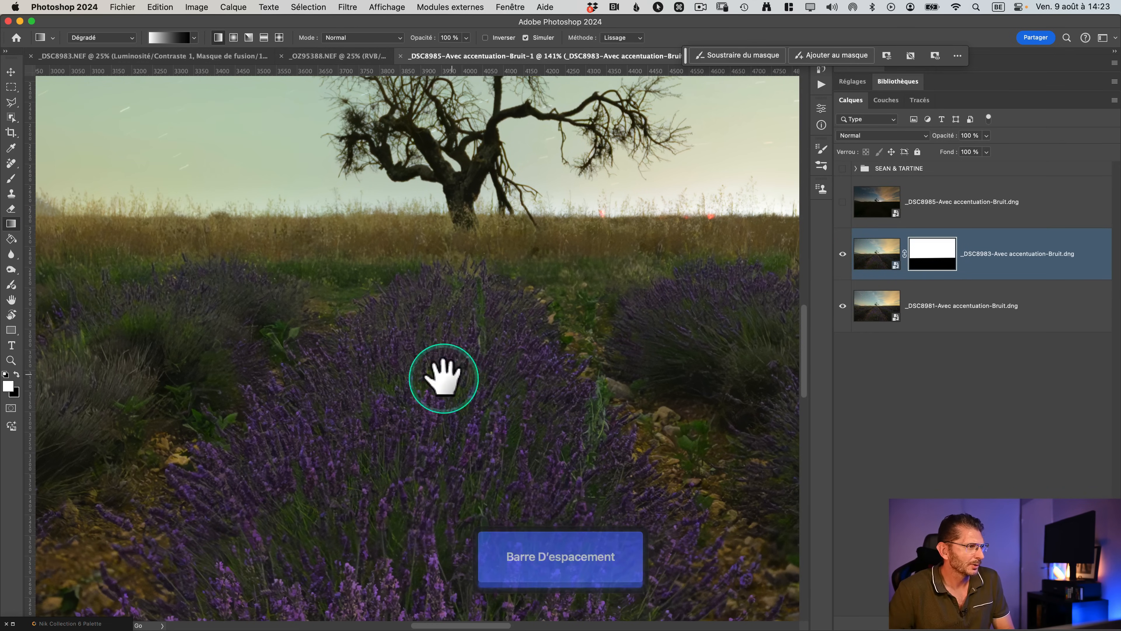
pyautogui.moveTo(443, 375); pyautogui.dragTo(681, 308)
pyautogui.moveTo(576, 338); pyautogui.dragTo(695, 348)
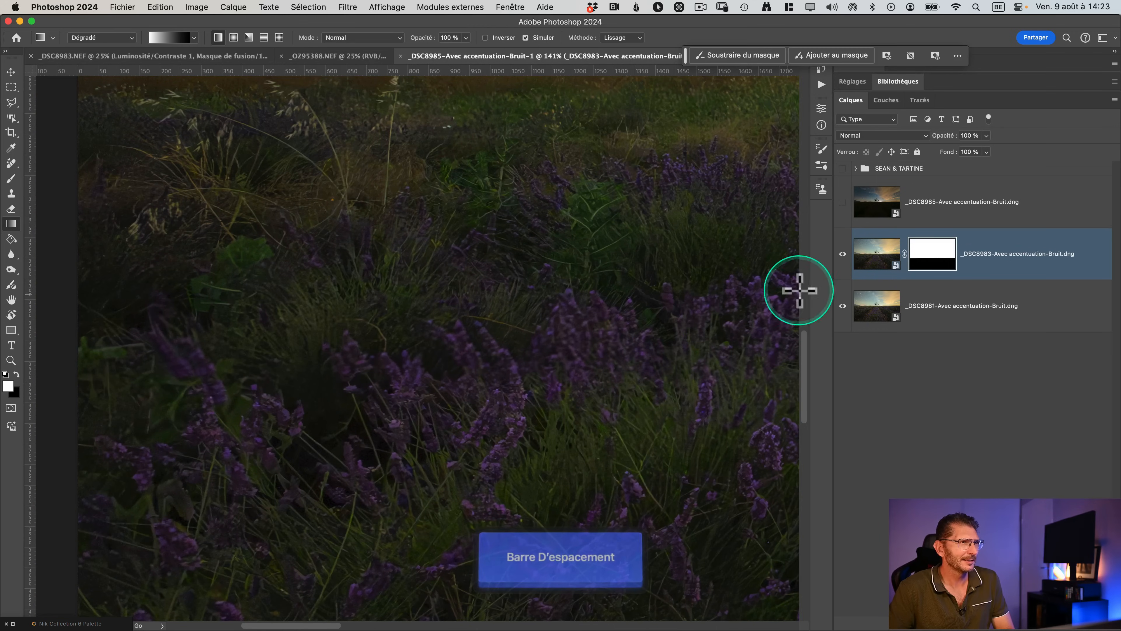
pyautogui.keyDown('shift'); pyautogui.click(931, 258); pyautogui.keyUp('shift')
pyautogui.keyDown('shift'); pyautogui.click(930, 258); pyautogui.keyUp('shift')
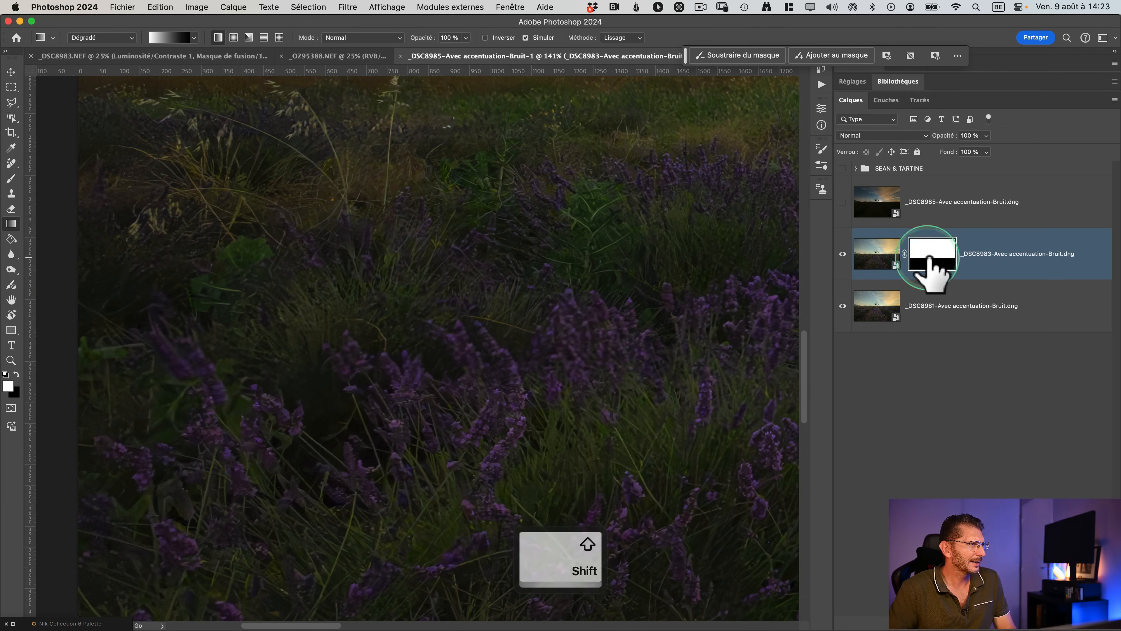
pyautogui.click(842, 254)
pyautogui.click(842, 255)
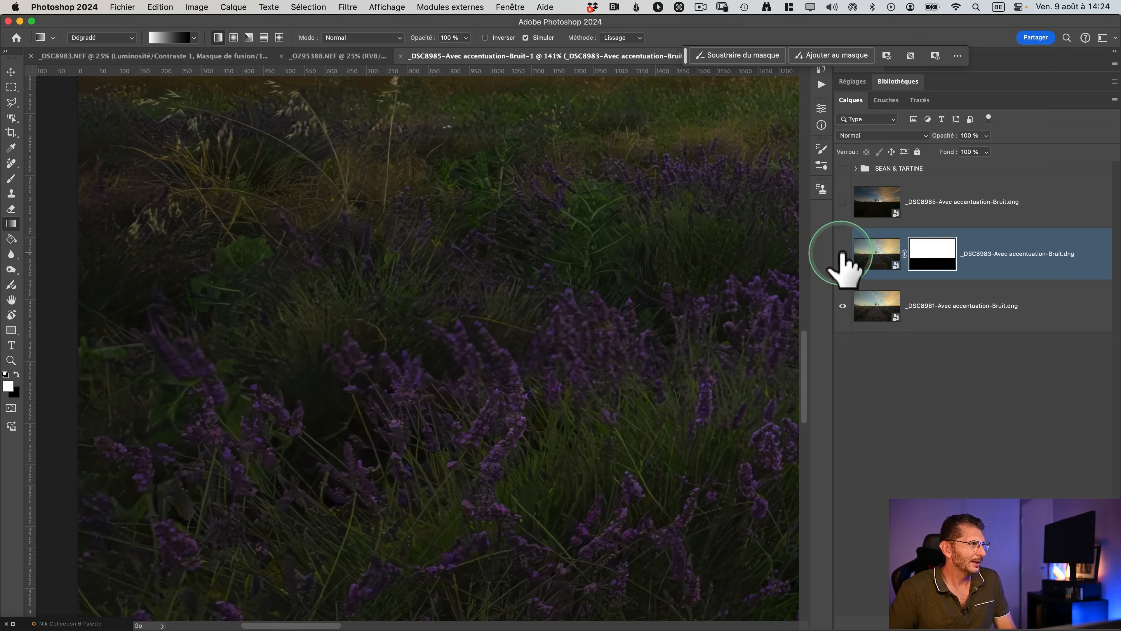
# Set the Brush to a size of 34 px with 0% hardness
pyautogui.press('b')
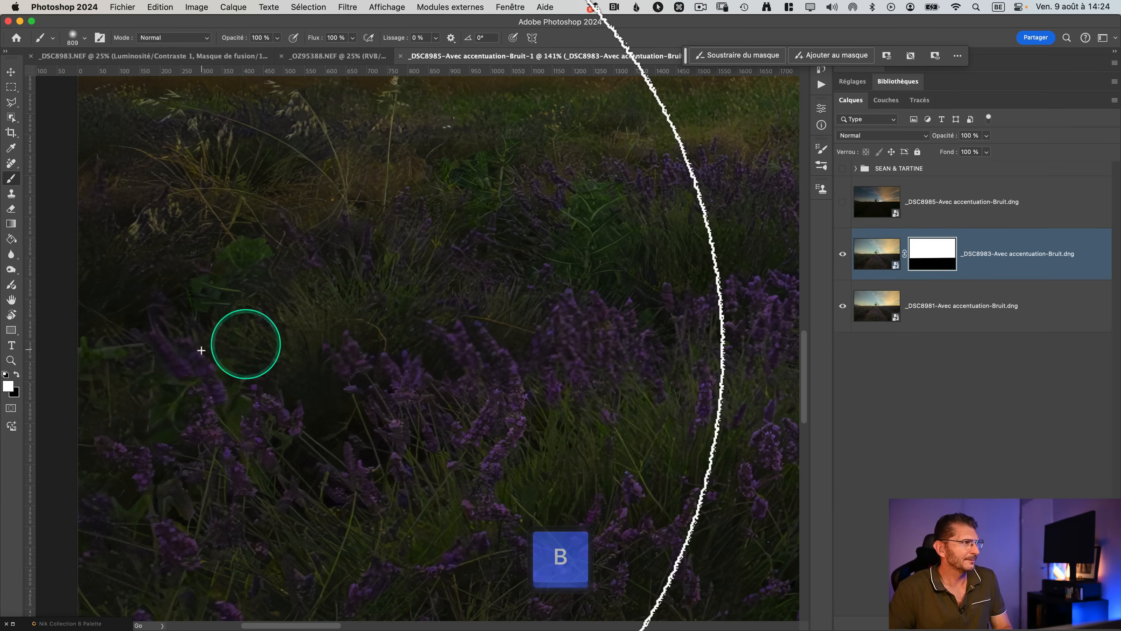
pyautogui.rightClick(270, 350)
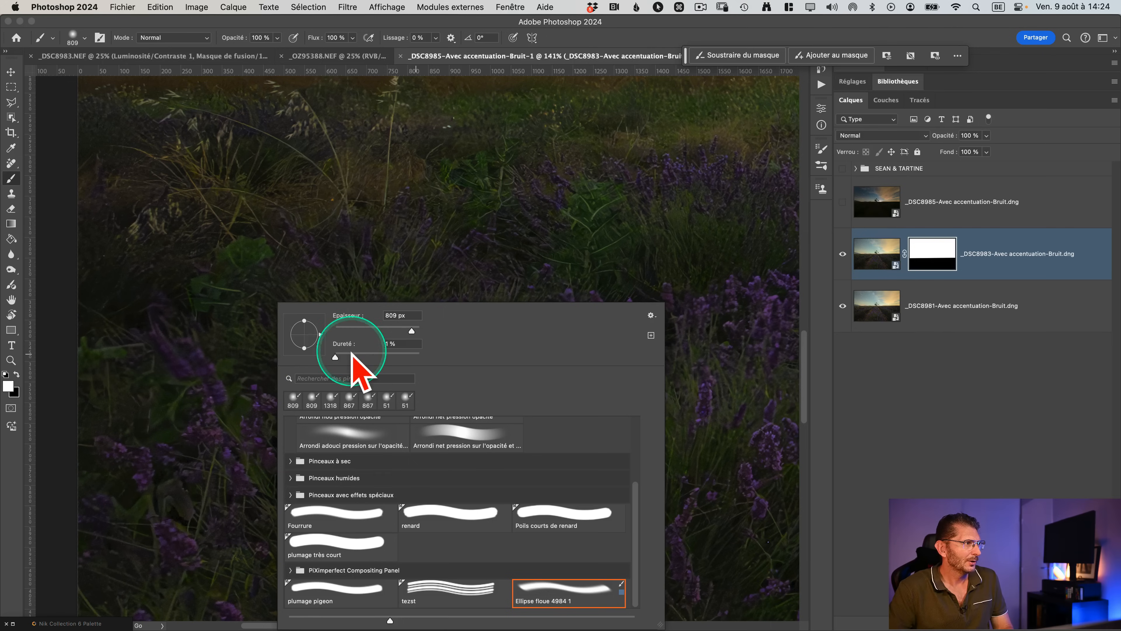
pyautogui.click(334, 355)
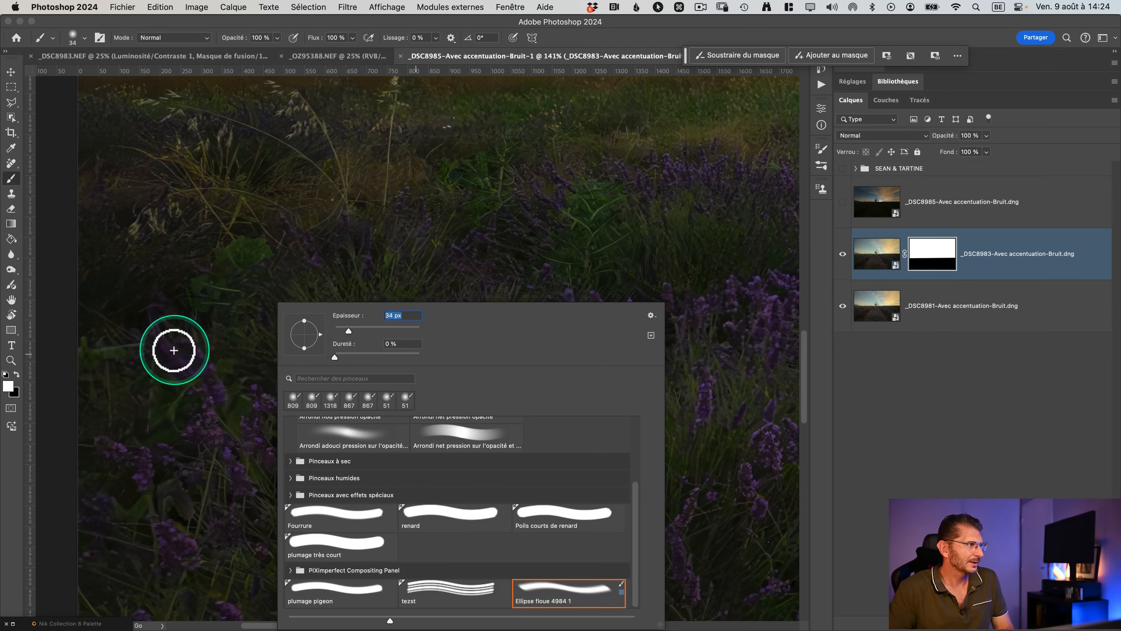
pyautogui.click(178, 360)
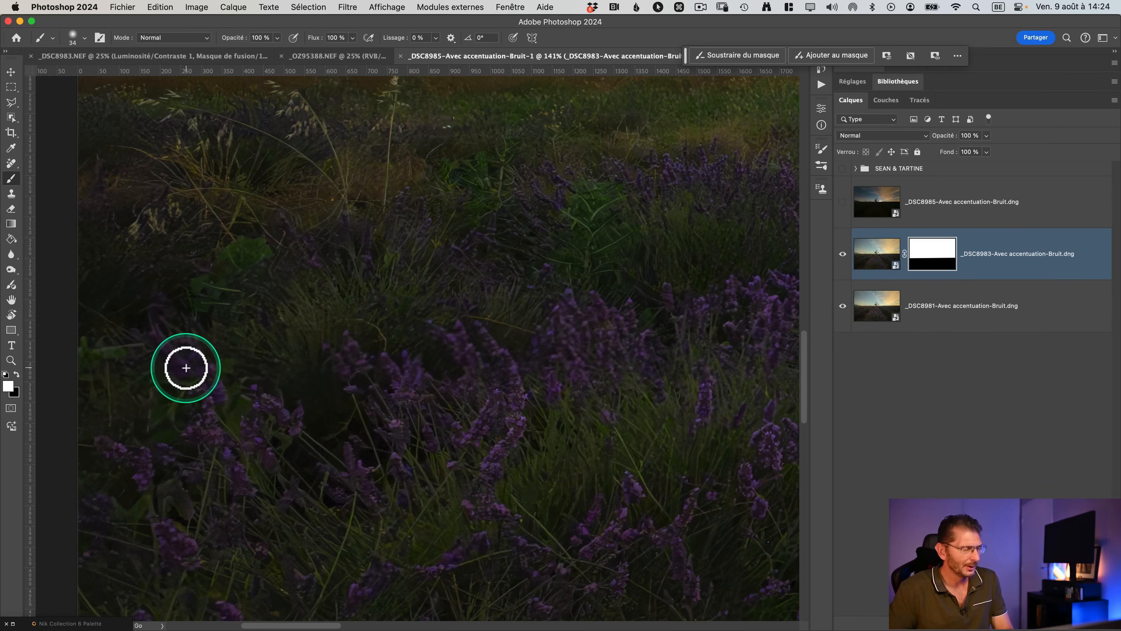
# Paint black on the _DSC8983 mask over the blurred lavender sprigs crossing the transition at the field's left edge
pyautogui.press('x')
pyautogui.click(160, 340)
pyautogui.moveTo(184, 372)
pyautogui.mouseDown()
pyautogui.moveTo(217, 394)
pyautogui.moveTo(225, 439)
pyautogui.moveTo(233, 416)
pyautogui.moveTo(333, 415)
pyautogui.mouseUp()
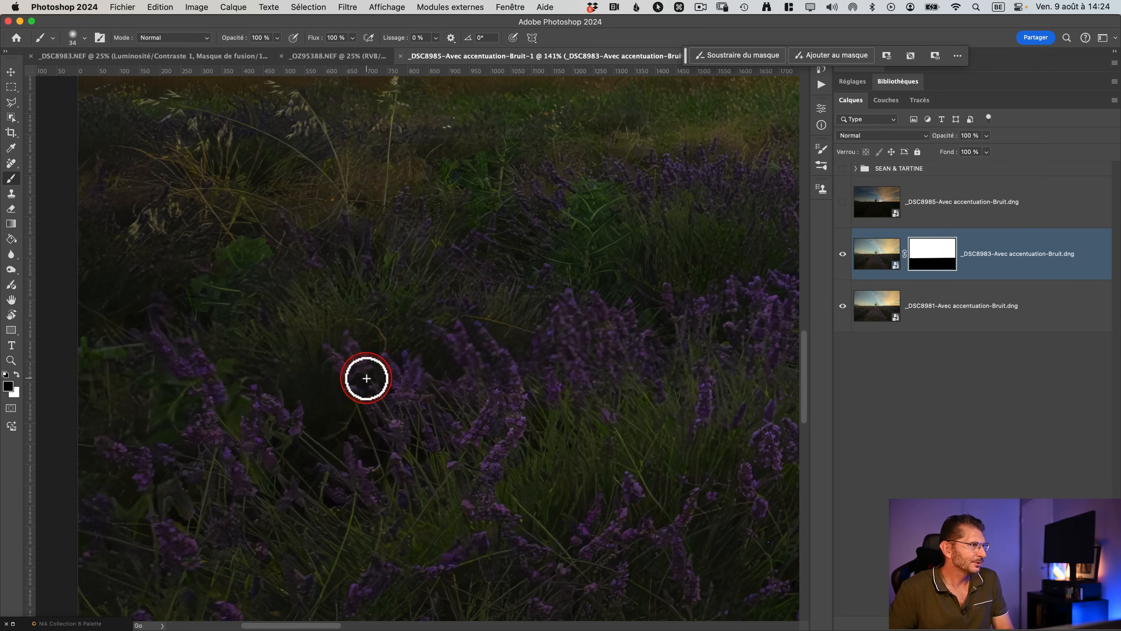
pyautogui.moveTo(518, 334); pyautogui.dragTo(521, 367)
pyautogui.moveTo(527, 372)
pyautogui.mouseDown()
pyautogui.moveTo(416, 395)
pyautogui.moveTo(377, 392)
pyautogui.moveTo(384, 383)
pyautogui.mouseUp()
pyautogui.moveTo(385, 383)
pyautogui.mouseDown()
pyautogui.moveTo(366, 411)
pyautogui.moveTo(407, 367)
pyautogui.moveTo(337, 363)
pyautogui.mouseUp()
# Refine the _DSC8983 mask with an 84 px brush along the transition, from the left rows to the central lavender row
pyautogui.press('space')
pyautogui.moveTo(406, 388)
pyautogui.mouseDown()
pyautogui.moveTo(168, 388)
pyautogui.moveTo(281, 389)
pyautogui.mouseUp()
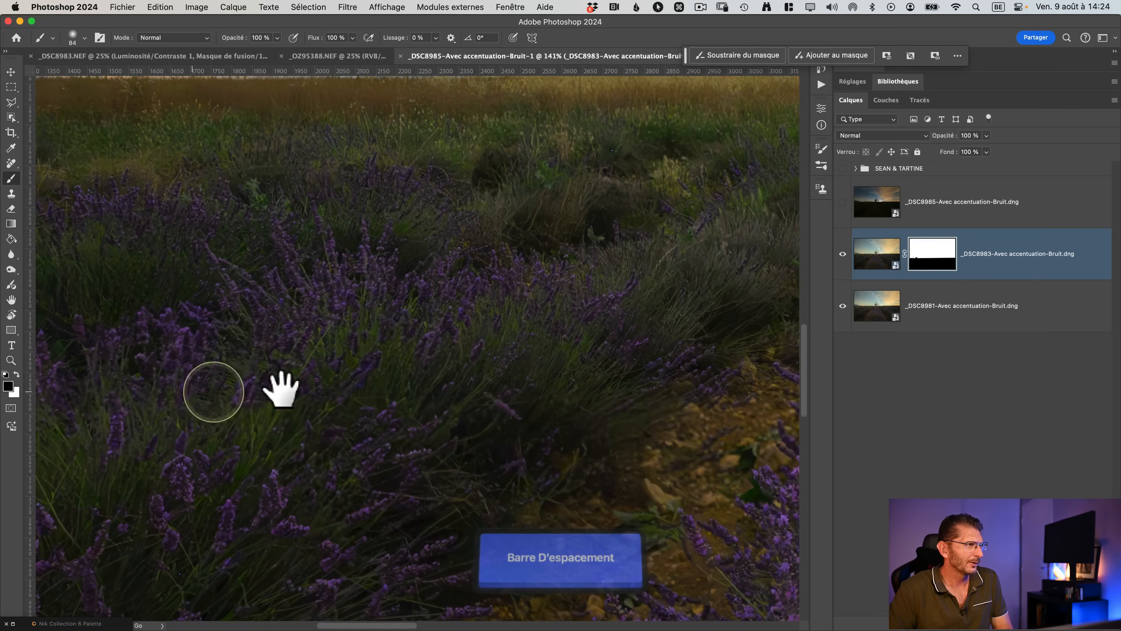
pyautogui.moveTo(463, 399)
pyautogui.mouseDown()
pyautogui.moveTo(396, 386)
pyautogui.moveTo(471, 351)
pyautogui.moveTo(405, 351)
pyautogui.moveTo(368, 326)
pyautogui.moveTo(390, 331)
pyautogui.moveTo(357, 325)
pyautogui.moveTo(343, 346)
pyautogui.moveTo(365, 363)
pyautogui.moveTo(323, 393)
pyautogui.moveTo(374, 481)
pyautogui.moveTo(403, 495)
pyautogui.moveTo(419, 462)
pyautogui.mouseUp()
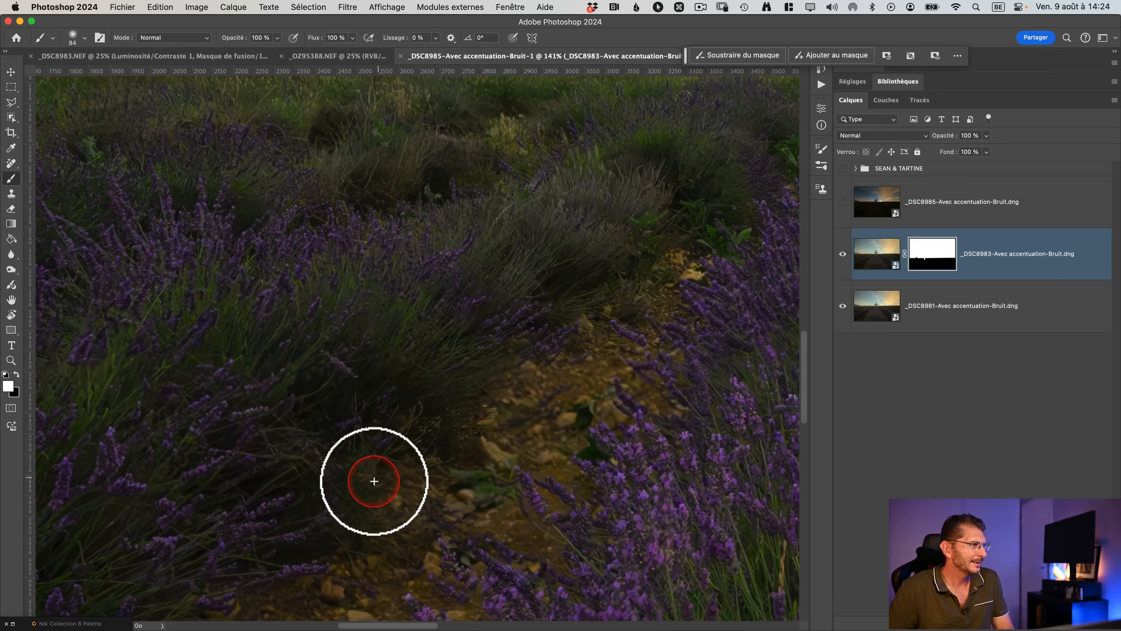
pyautogui.moveTo(218, 353)
pyautogui.mouseDown()
pyautogui.moveTo(303, 339)
pyautogui.moveTo(407, 302)
pyautogui.mouseUp()
pyautogui.press('space')
pyautogui.moveTo(523, 334); pyautogui.dragTo(229, 322)
pyautogui.moveTo(144, 359)
pyautogui.mouseDown()
pyautogui.moveTo(151, 379)
pyautogui.moveTo(253, 358)
pyautogui.moveTo(285, 318)
pyautogui.moveTo(309, 311)
pyautogui.mouseUp()
# Continue refining the _DSC8983 mask along the transition through the right-hand lavender rows, painting with white
pyautogui.press('space')
pyautogui.moveTo(453, 334)
pyautogui.mouseDown()
pyautogui.moveTo(244, 342)
pyautogui.moveTo(263, 326)
pyautogui.moveTo(619, 305)
pyautogui.moveTo(215, 297)
pyautogui.mouseUp()
pyautogui.press('space')
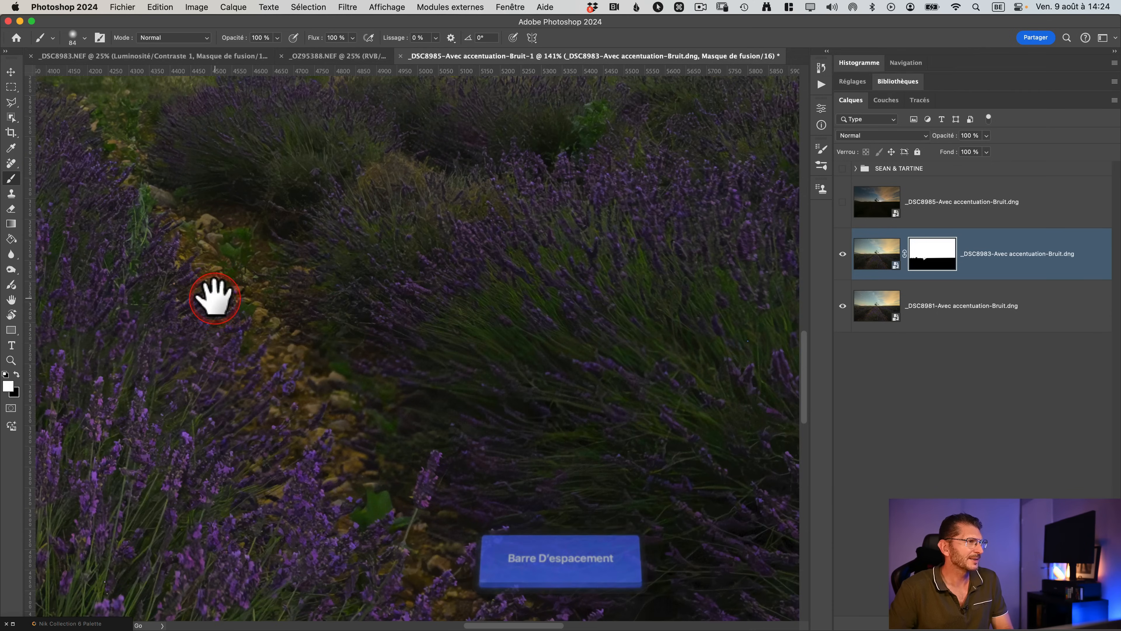
pyautogui.moveTo(329, 367)
pyautogui.mouseDown()
pyautogui.moveTo(387, 424)
pyautogui.moveTo(348, 381)
pyautogui.moveTo(360, 365)
pyautogui.moveTo(435, 354)
pyautogui.moveTo(196, 357)
pyautogui.moveTo(429, 344)
pyautogui.moveTo(334, 367)
pyautogui.moveTo(631, 363)
pyautogui.mouseUp()
pyautogui.press('space')
pyautogui.press('space')
pyautogui.moveTo(526, 368); pyautogui.dragTo(279, 326)
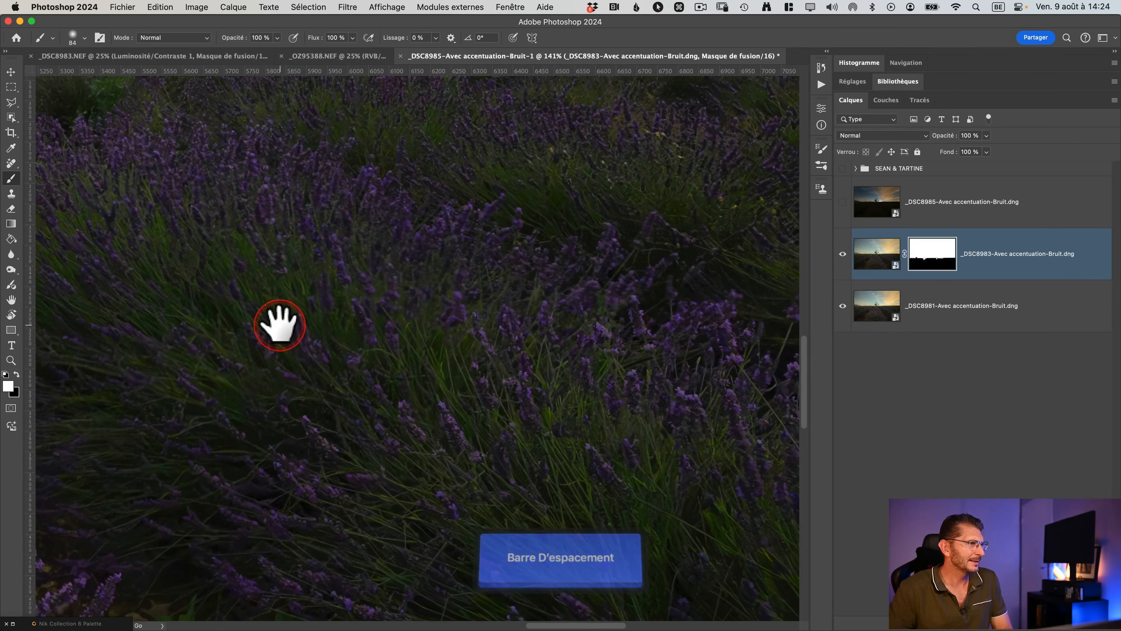
pyautogui.moveTo(388, 321); pyautogui.dragTo(132, 441)
pyautogui.moveTo(475, 400); pyautogui.dragTo(396, 396)
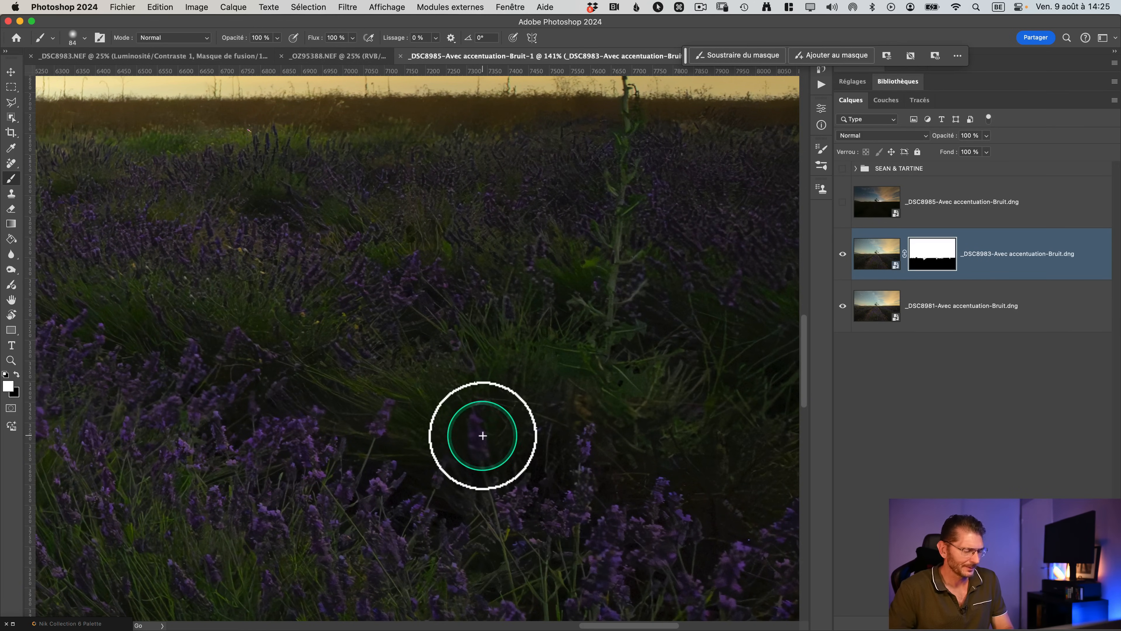
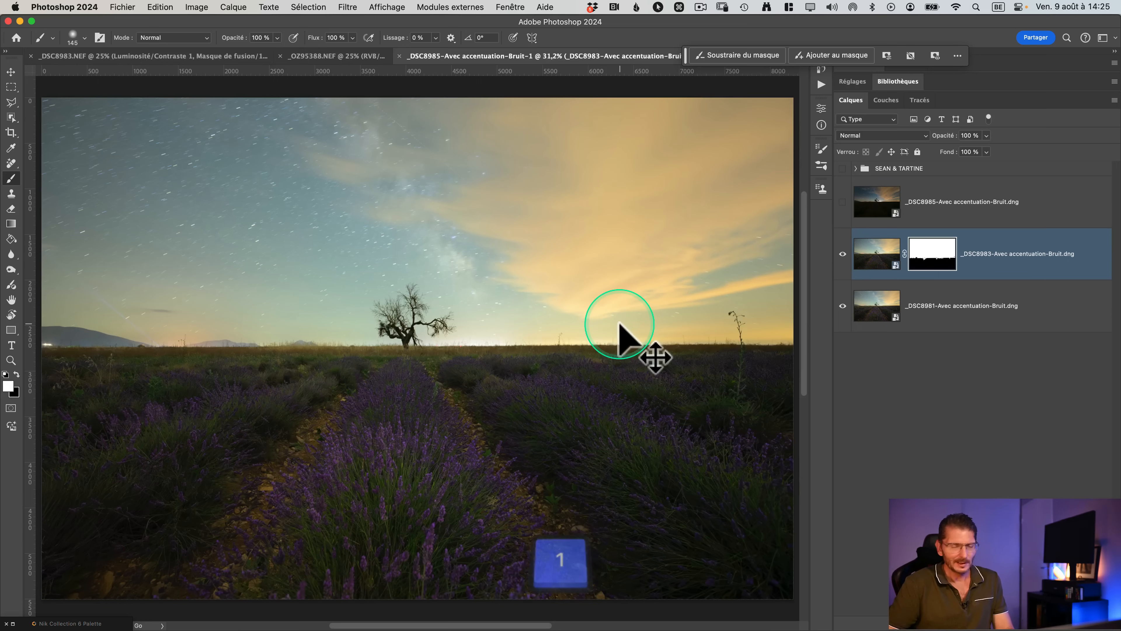
# Examine the blended lavender at 100% across the field, and return to the full image
pyautogui.press('super+1')
pyautogui.press('space')
pyautogui.moveTo(431, 380)
pyautogui.mouseDown()
pyautogui.moveTo(475, 138)
pyautogui.moveTo(483, 268)
pyautogui.moveTo(680, 225)
pyautogui.moveTo(671, 281)
pyautogui.mouseUp()
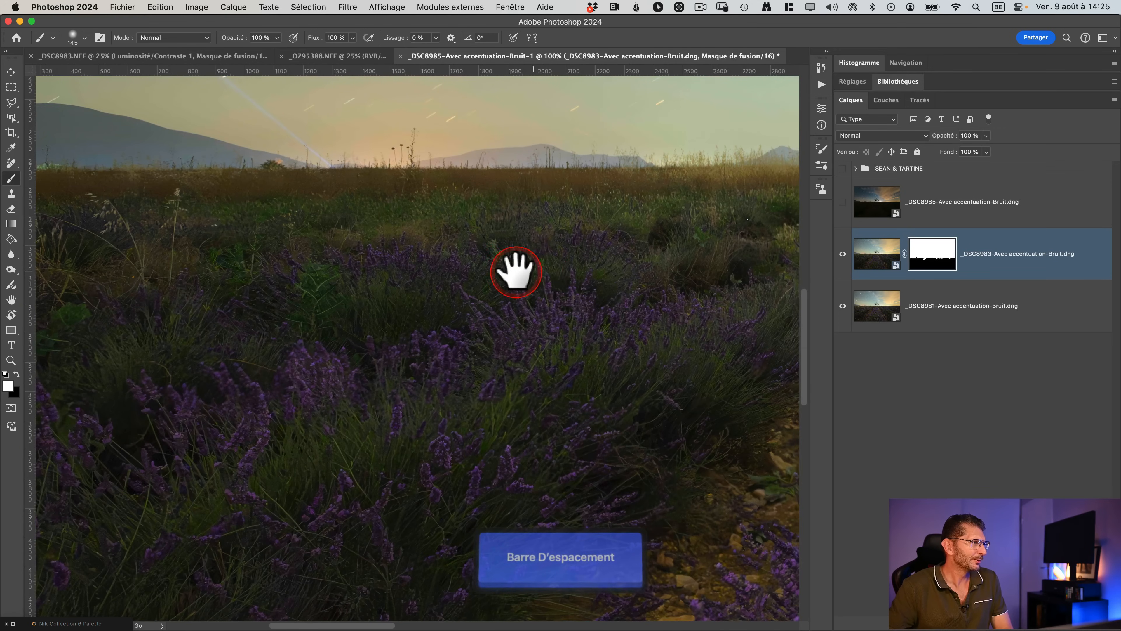
pyautogui.moveTo(519, 271); pyautogui.dragTo(160, 290)
pyautogui.moveTo(518, 309); pyautogui.dragTo(238, 320)
pyautogui.press('super+0')
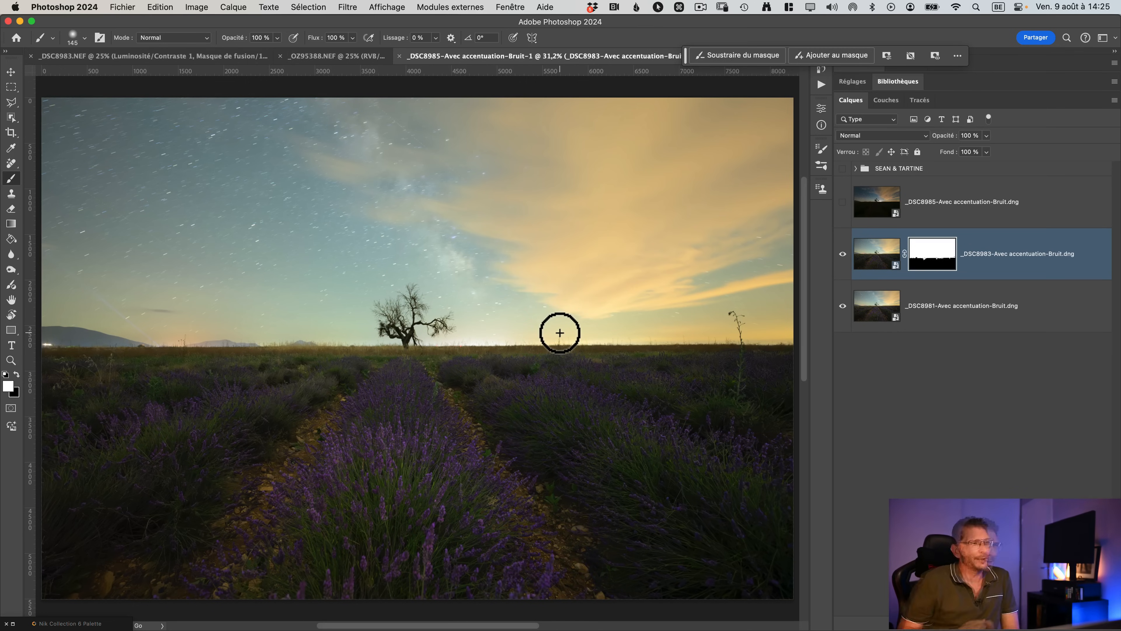
pyautogui.moveTo(559, 332)
pyautogui.mouseDown()
pyautogui.moveTo(475, 371)
pyautogui.moveTo(507, 358)
pyautogui.mouseUp()
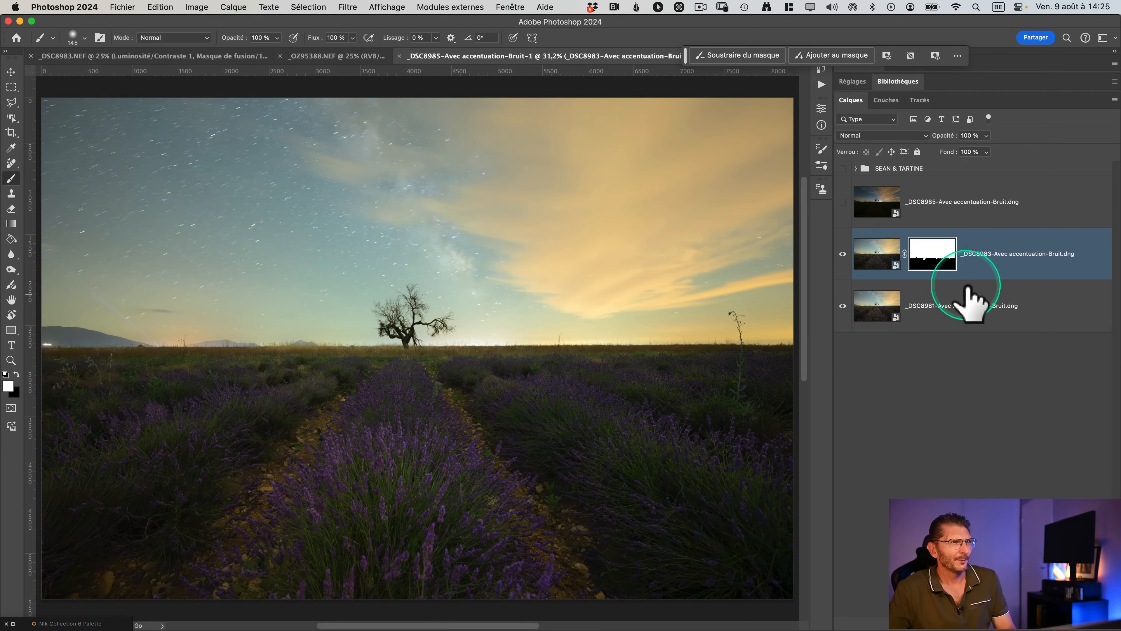
# Group the _DSC8983 and _DSC8981 layers and name the group AVANT-PLAN FS
pyautogui.keyDown('shift'); pyautogui.click(967, 303); pyautogui.keyUp('shift')
pyautogui.press('super+g')
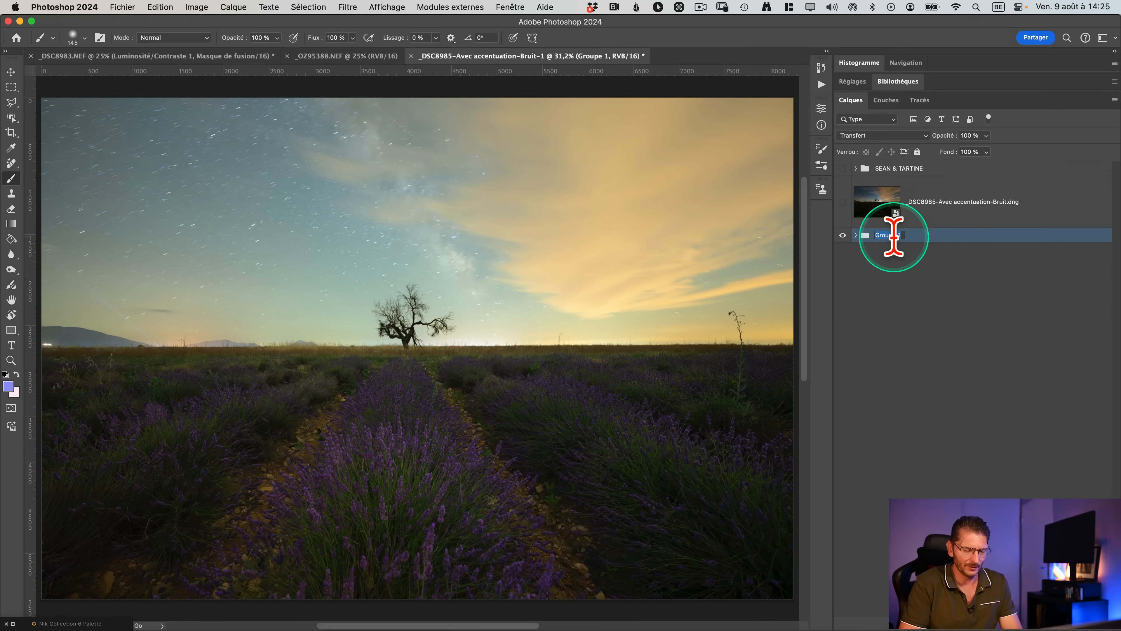
pyautogui.write('AVANT')
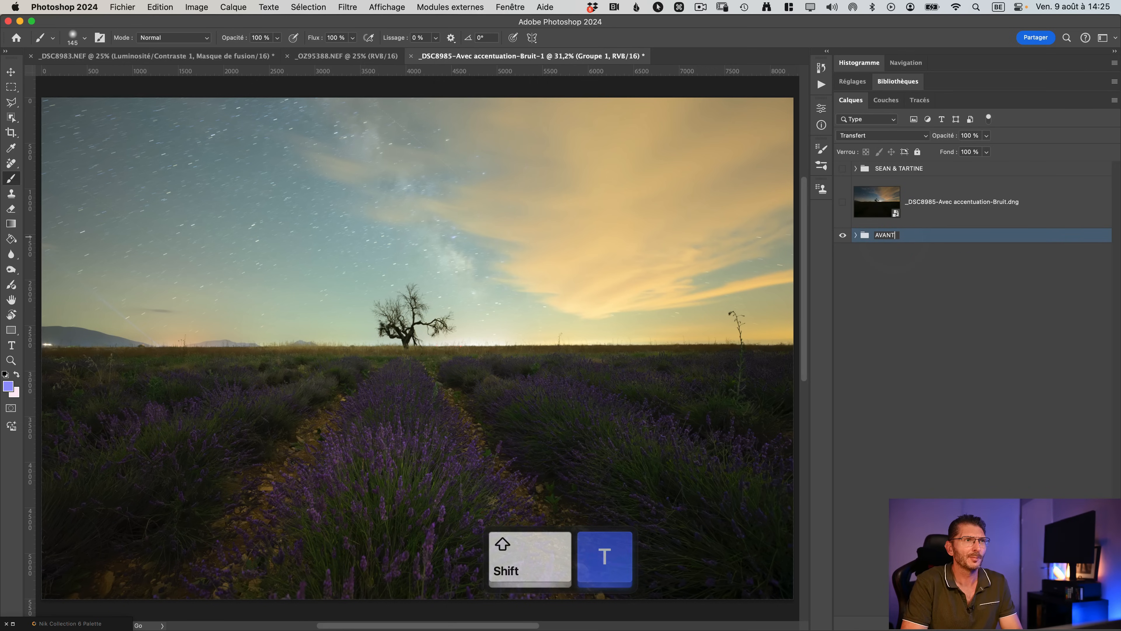
pyautogui.write('-PLAN FS')
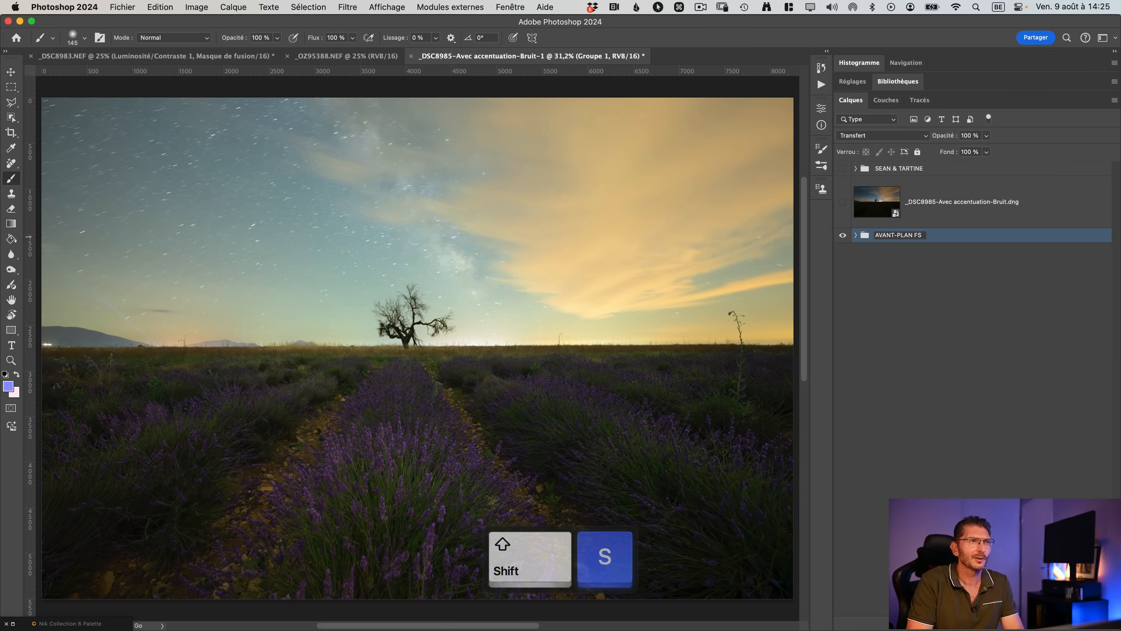
pyautogui.press('Return')
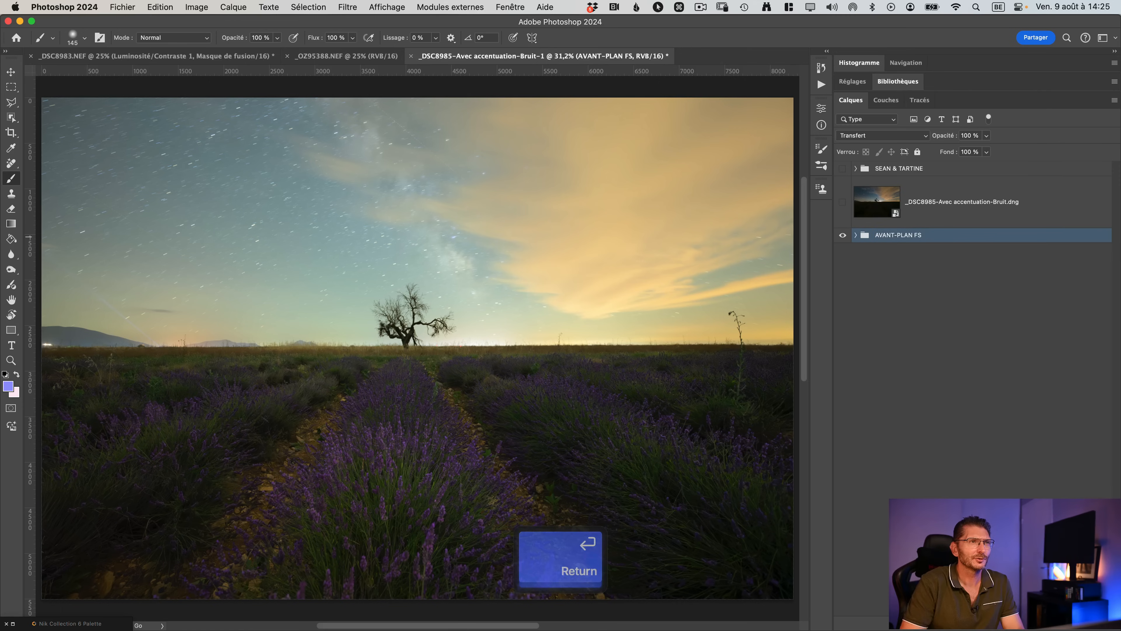
# Compare the _DSC8985 sky exposure with the AVANT-PLAN FS group, leaving the _DSC8985 layer hidden
pyautogui.click(843, 202)
pyautogui.click(843, 202)
pyautogui.click(842, 202)
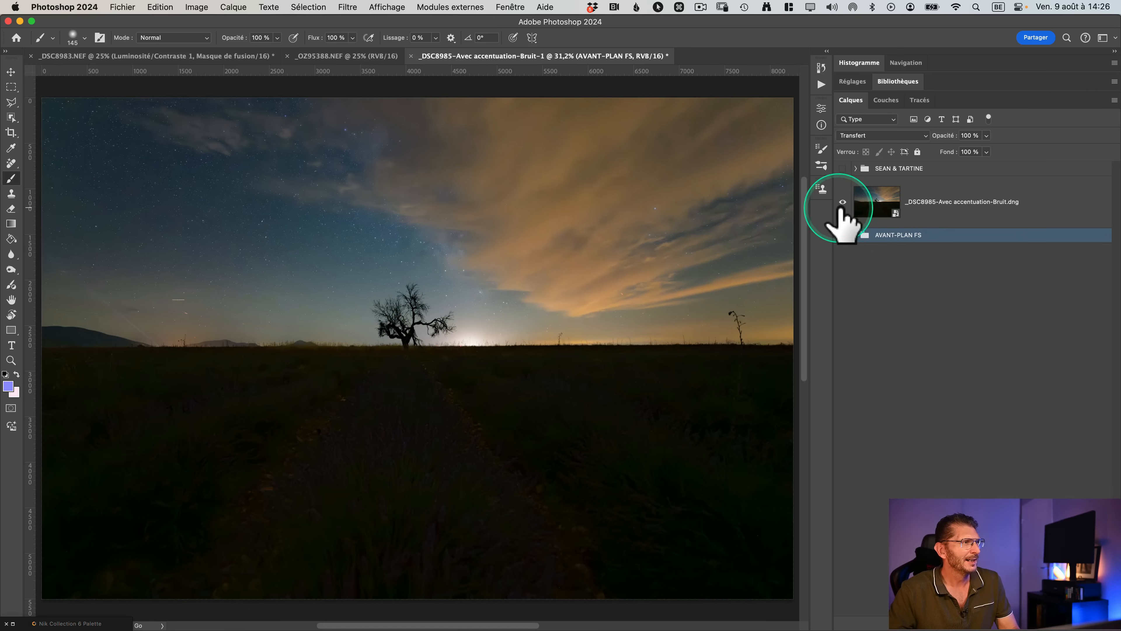
pyautogui.click(842, 202)
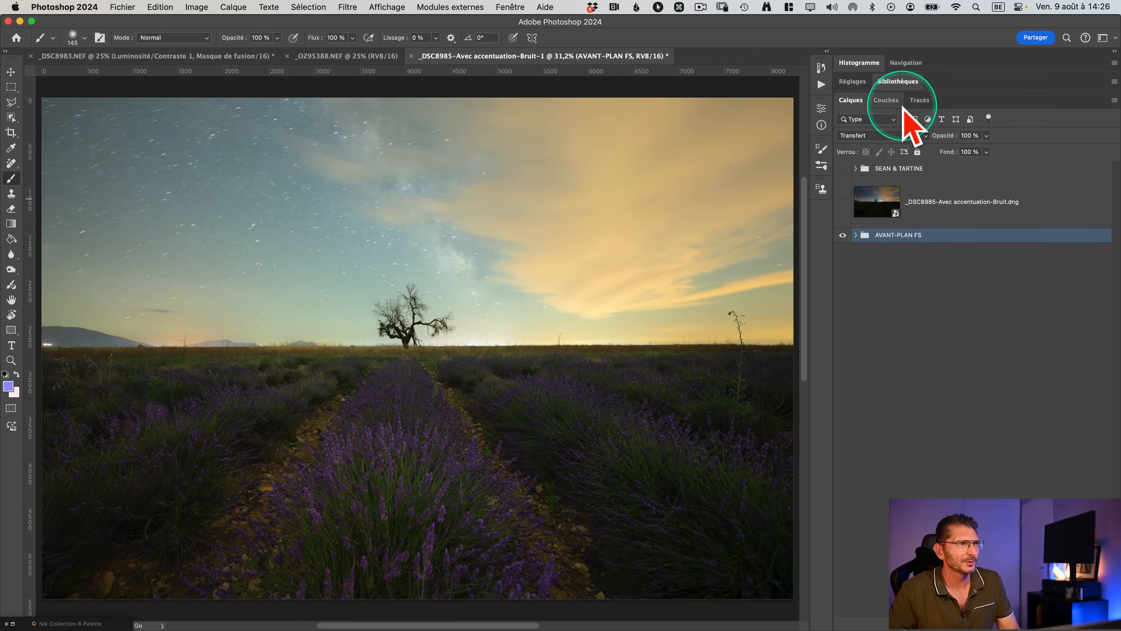
# Compare the red, green and blue channels individually for contrast between the sky and the lavender foreground
pyautogui.click(885, 100)
pyautogui.click(903, 166)
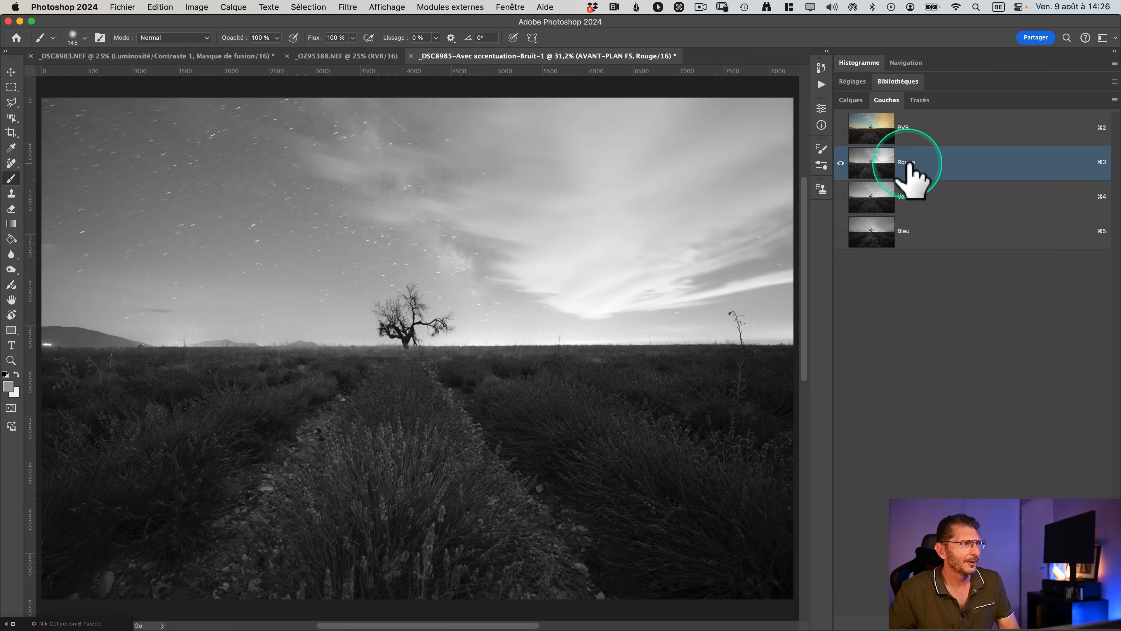
pyautogui.click(920, 230)
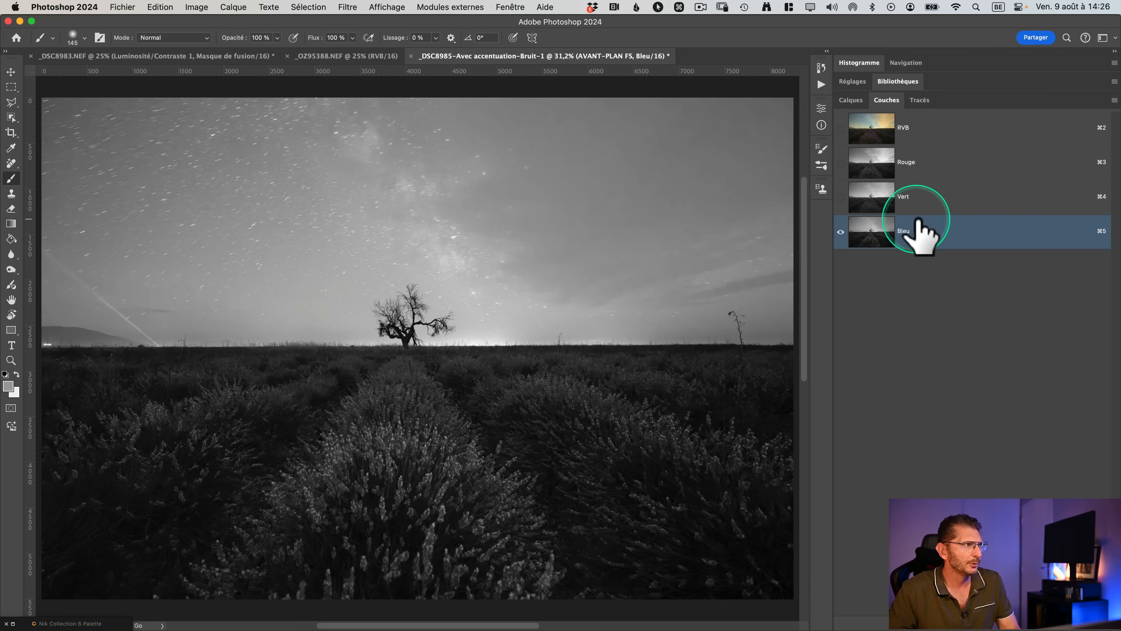
pyautogui.click(913, 198)
pyautogui.click(911, 177)
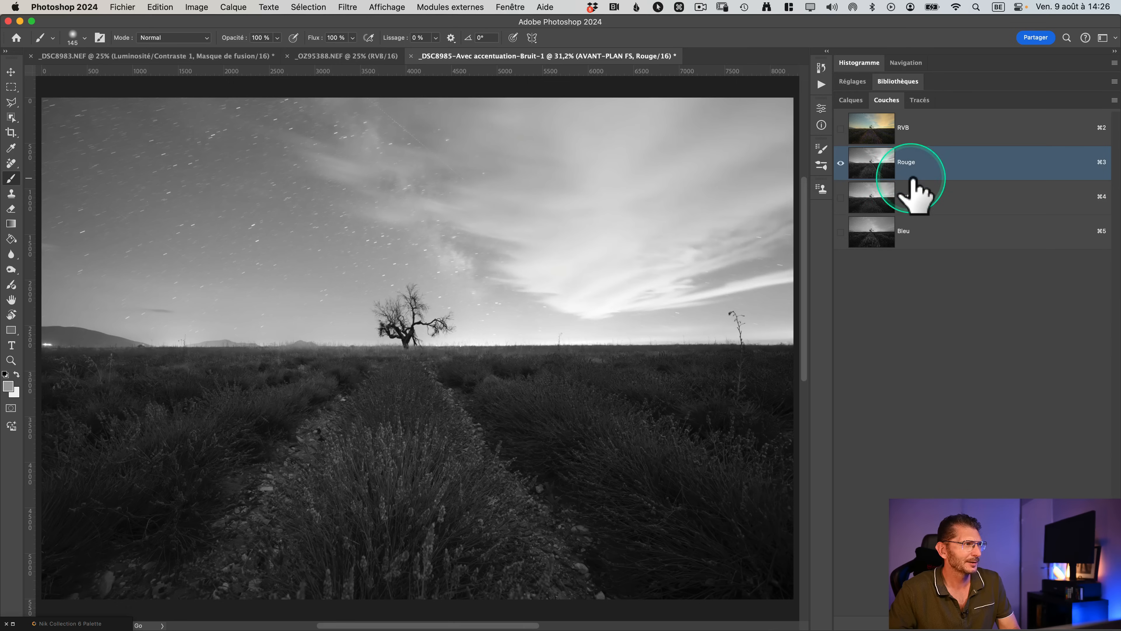
pyautogui.click(923, 196)
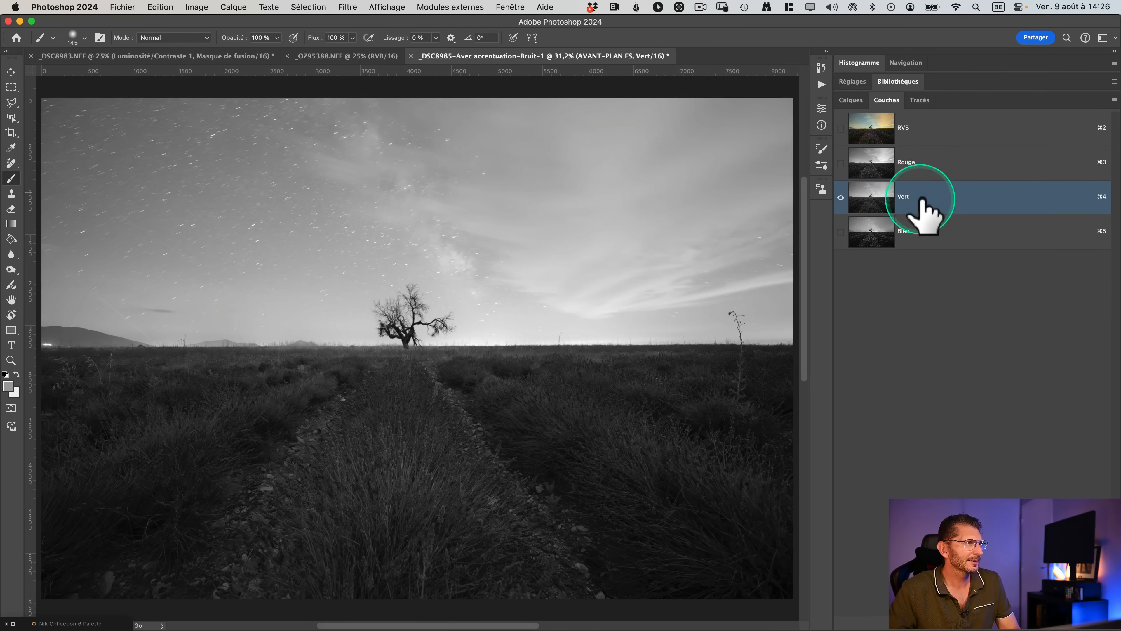
pyautogui.click(922, 229)
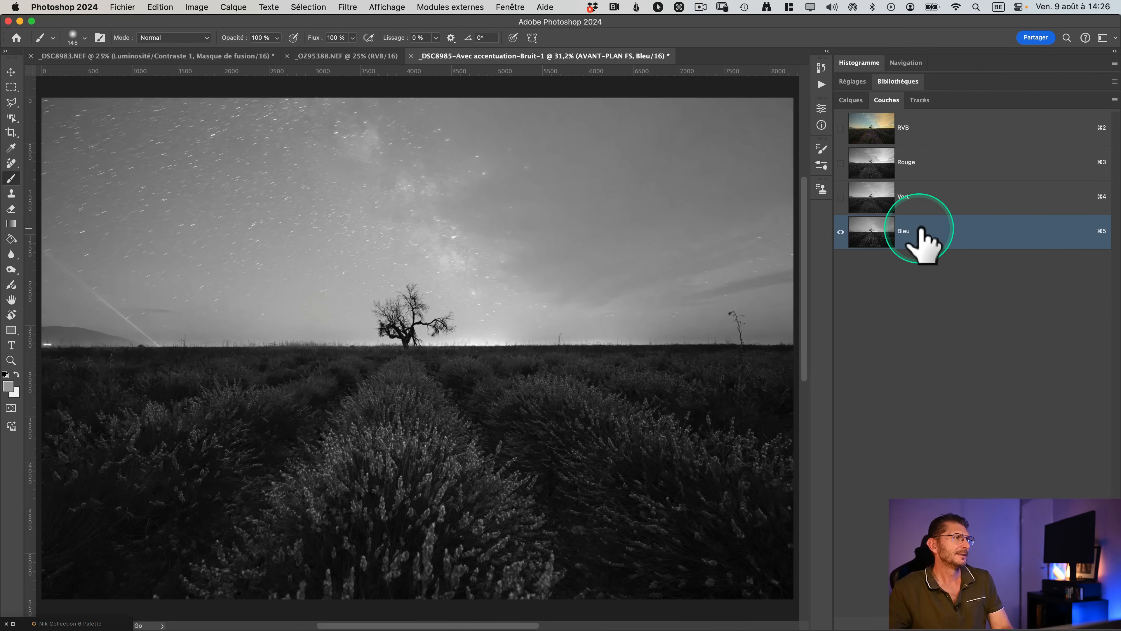
# Duplicate the Vert channel and adjust the copy with Levels, using input black 75 and input white 155
pyautogui.click(912, 206)
pyautogui.moveTo(912, 206); pyautogui.dragTo(1084, 623)
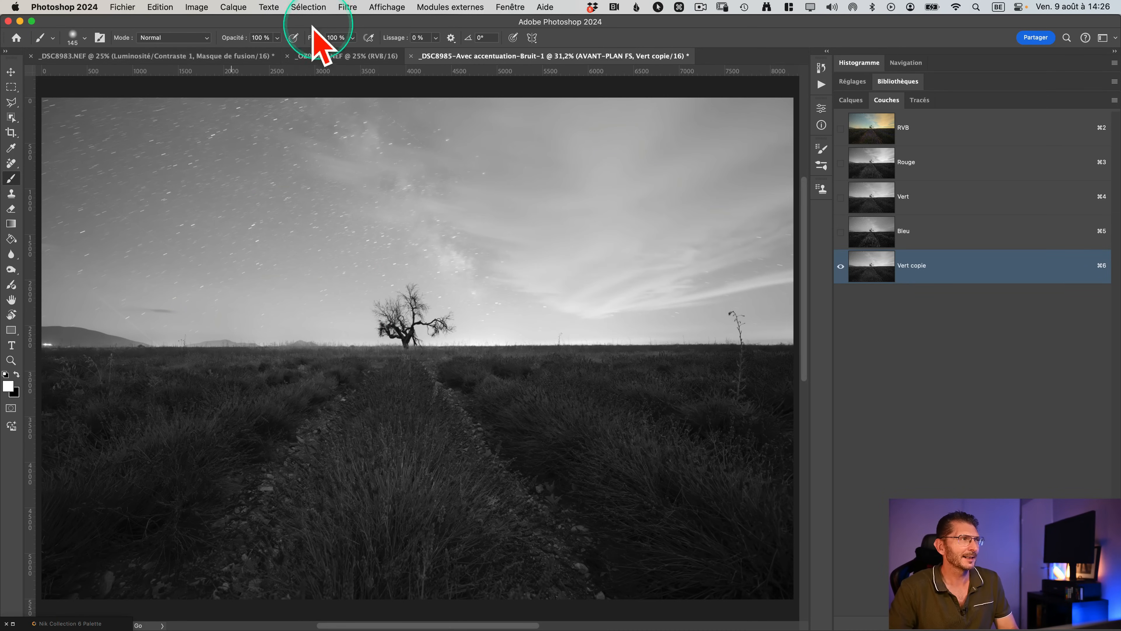
pyautogui.click(197, 7)
pyautogui.moveTo(214, 40)
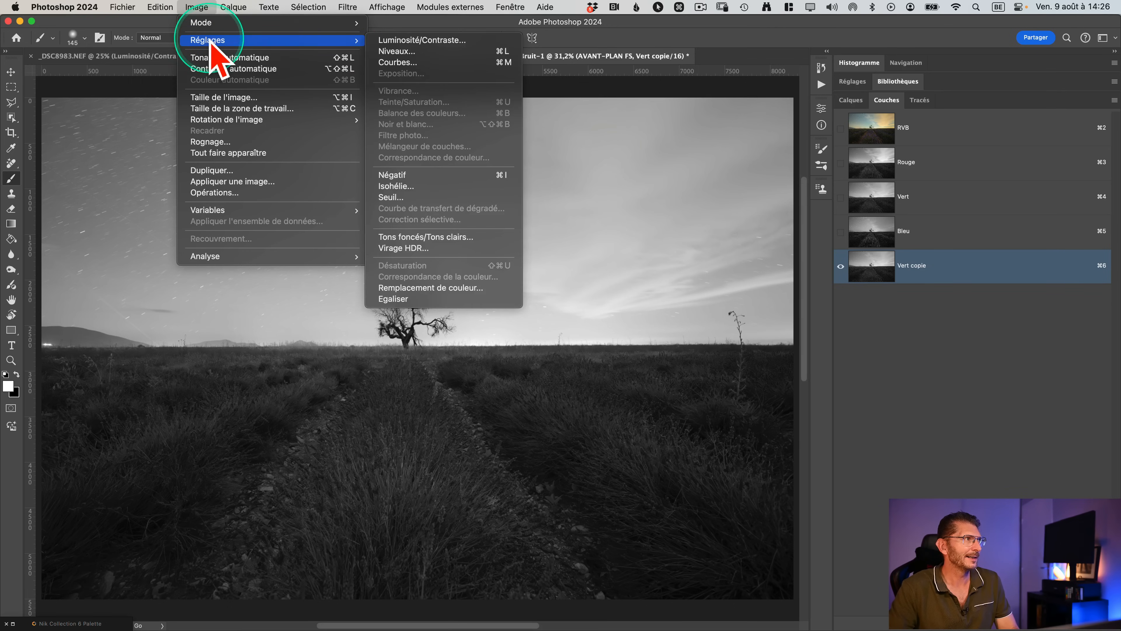
pyautogui.click(428, 52)
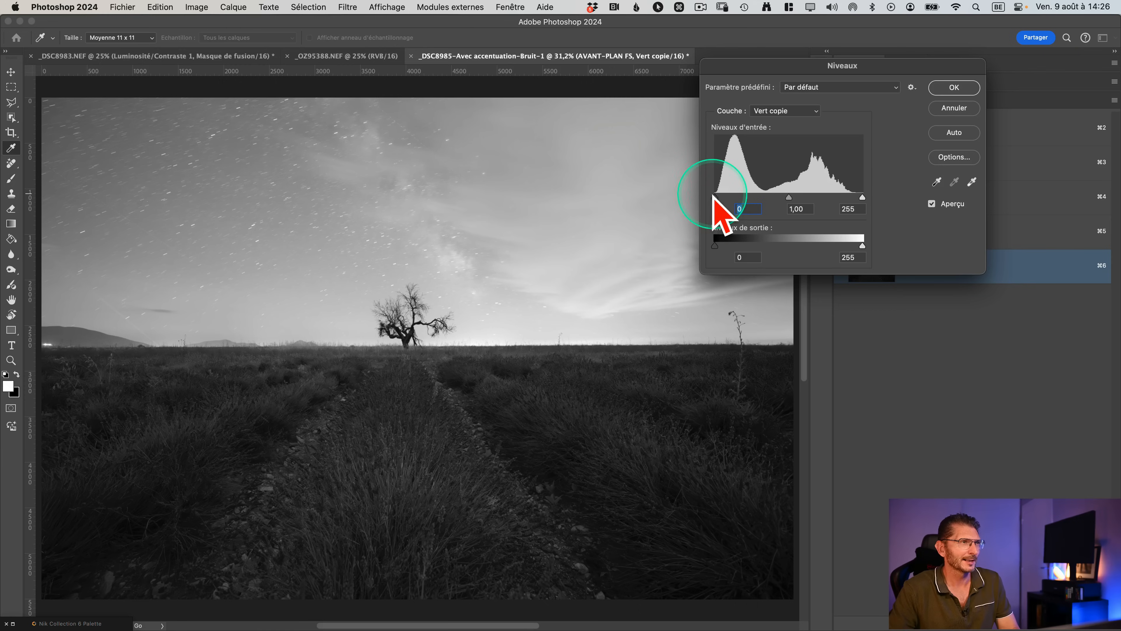
pyautogui.moveTo(603, 232); pyautogui.dragTo(415, 343)
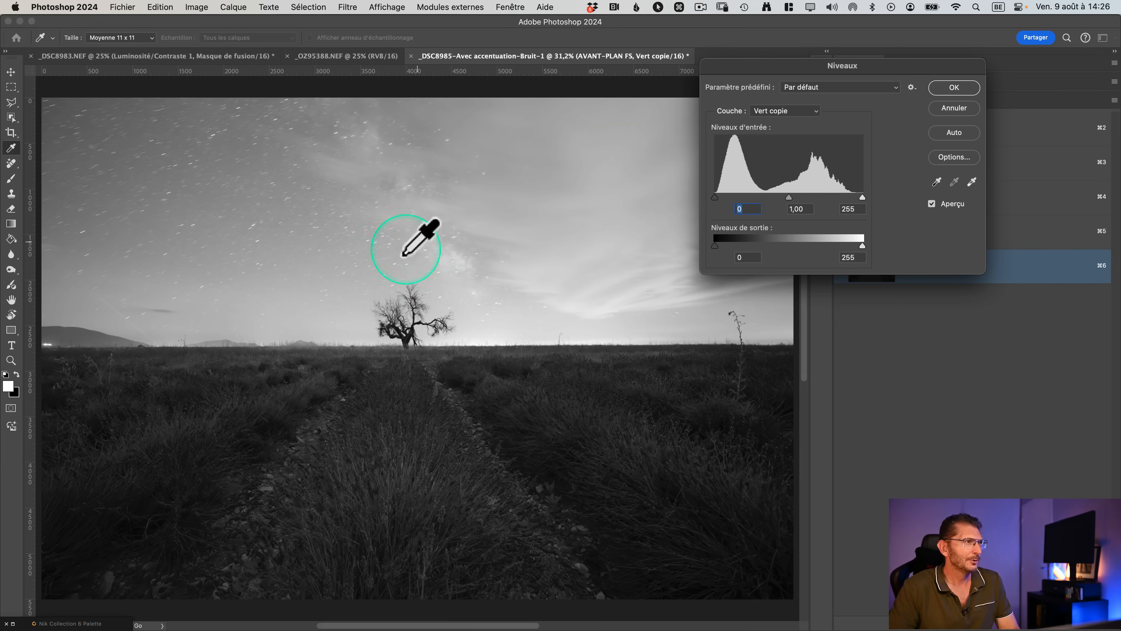
pyautogui.moveTo(863, 201); pyautogui.dragTo(804, 198)
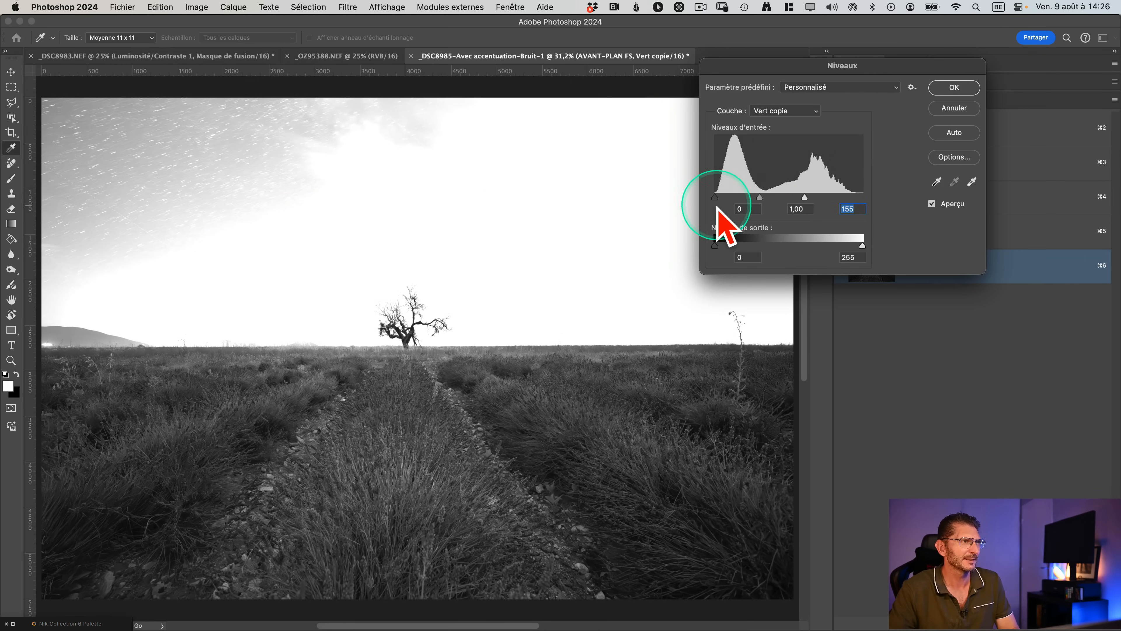
pyautogui.moveTo(716, 198); pyautogui.dragTo(724, 198)
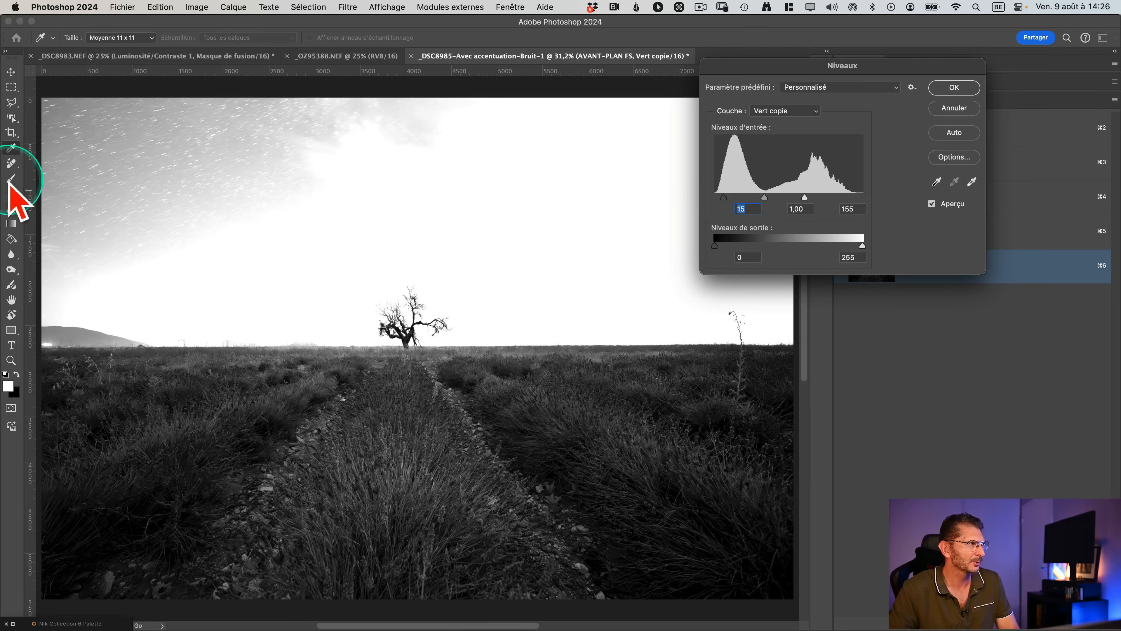
pyautogui.moveTo(723, 198); pyautogui.dragTo(758, 198)
# Inspect the tree's branches closely, refine the Levels inputs to black 93 and white 181, and apply them
pyautogui.press('super+plus')
pyautogui.press('super+plus')
pyautogui.press('super+plus')
pyautogui.press('super+plus')
pyautogui.press('super+plus')
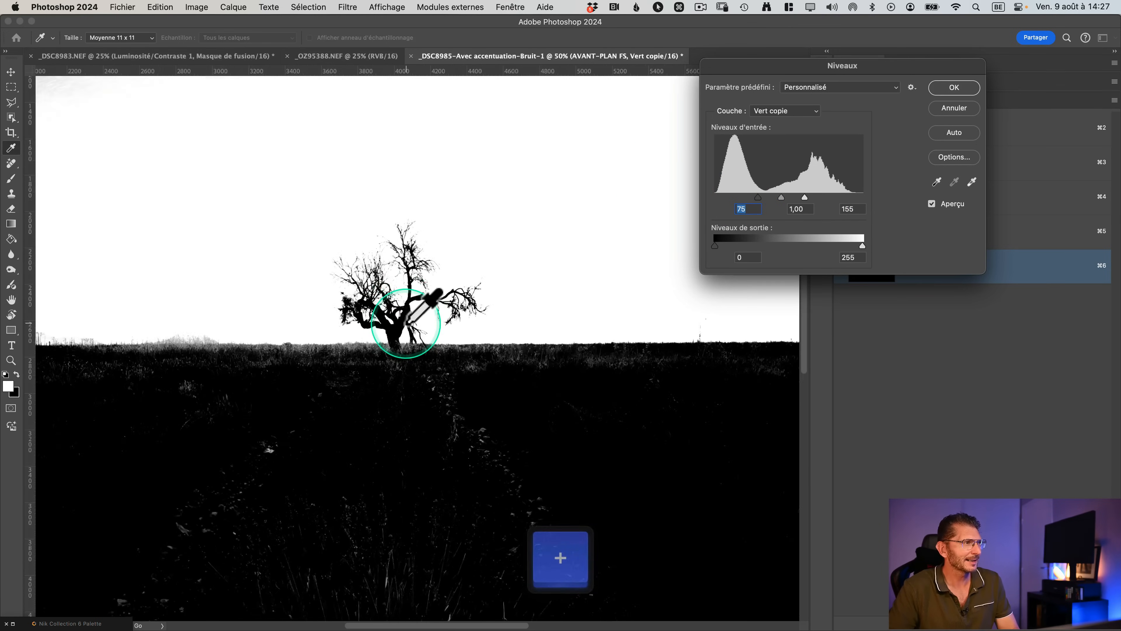
pyautogui.press('space')
pyautogui.moveTo(375, 263); pyautogui.dragTo(442, 420)
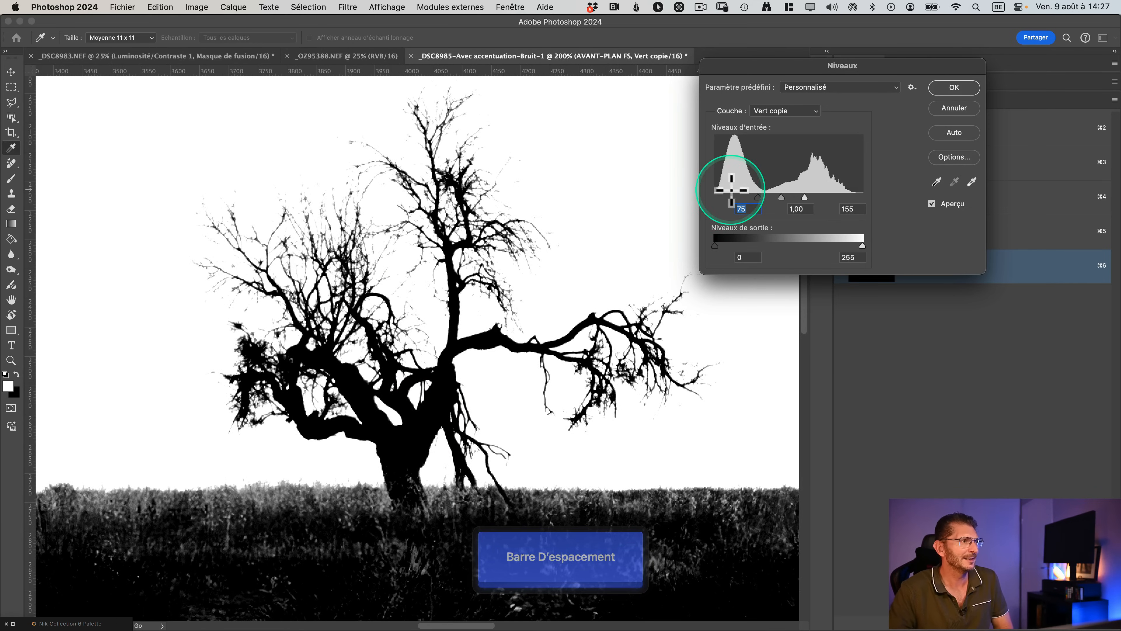
pyautogui.moveTo(760, 199)
pyautogui.mouseDown()
pyautogui.moveTo(737, 197)
pyautogui.moveTo(791, 199)
pyautogui.moveTo(772, 200)
pyautogui.mouseUp()
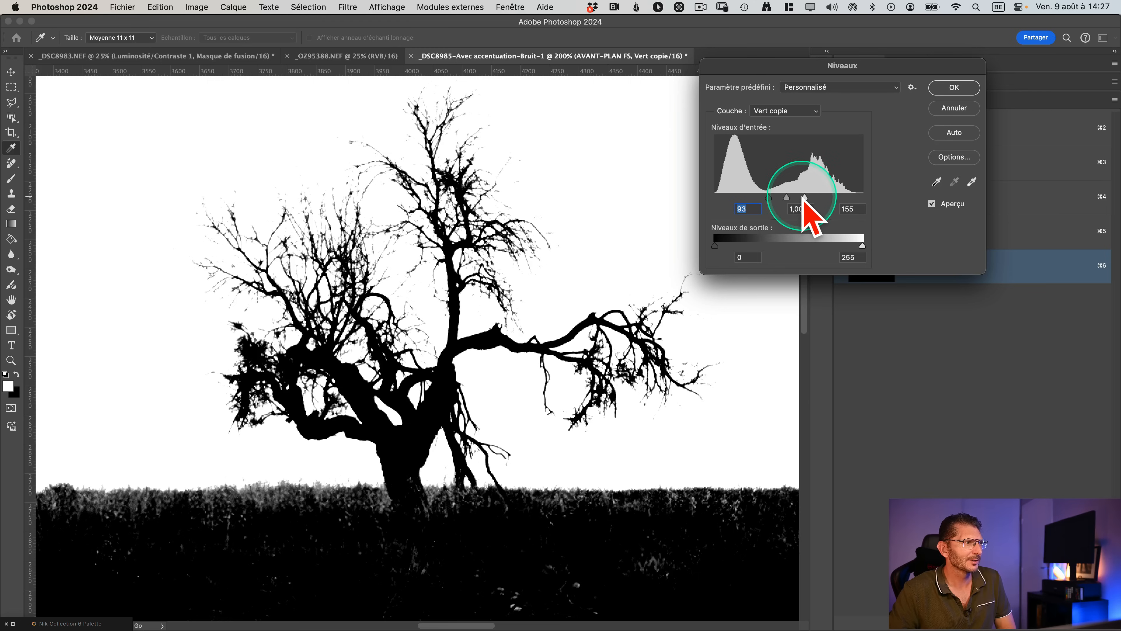
pyautogui.moveTo(805, 198); pyautogui.dragTo(819, 199)
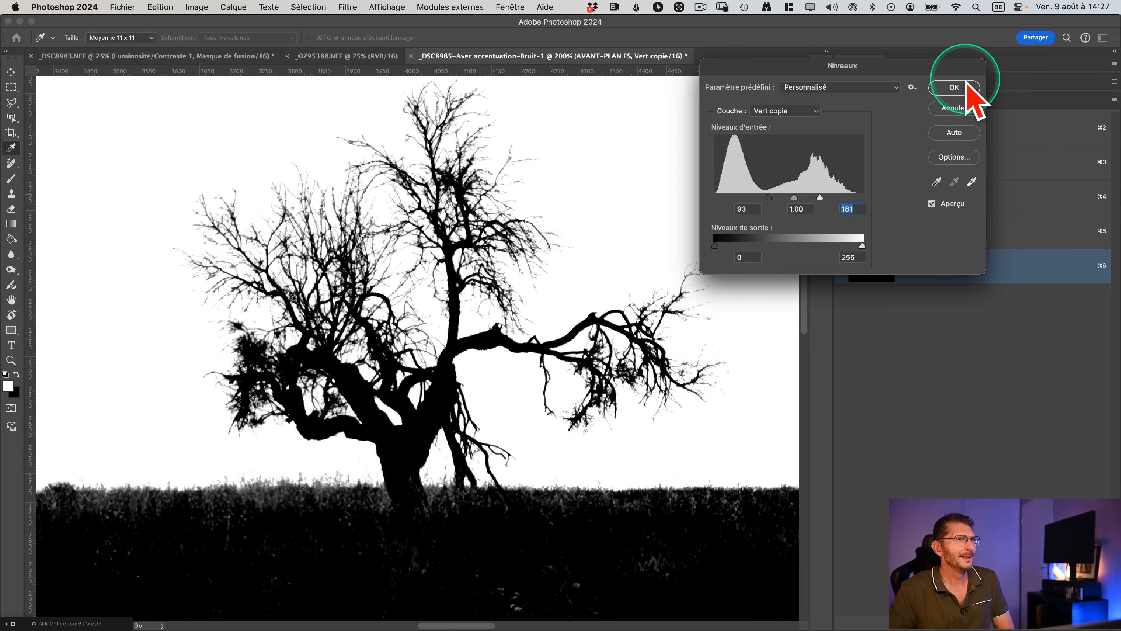
pyautogui.click(955, 87)
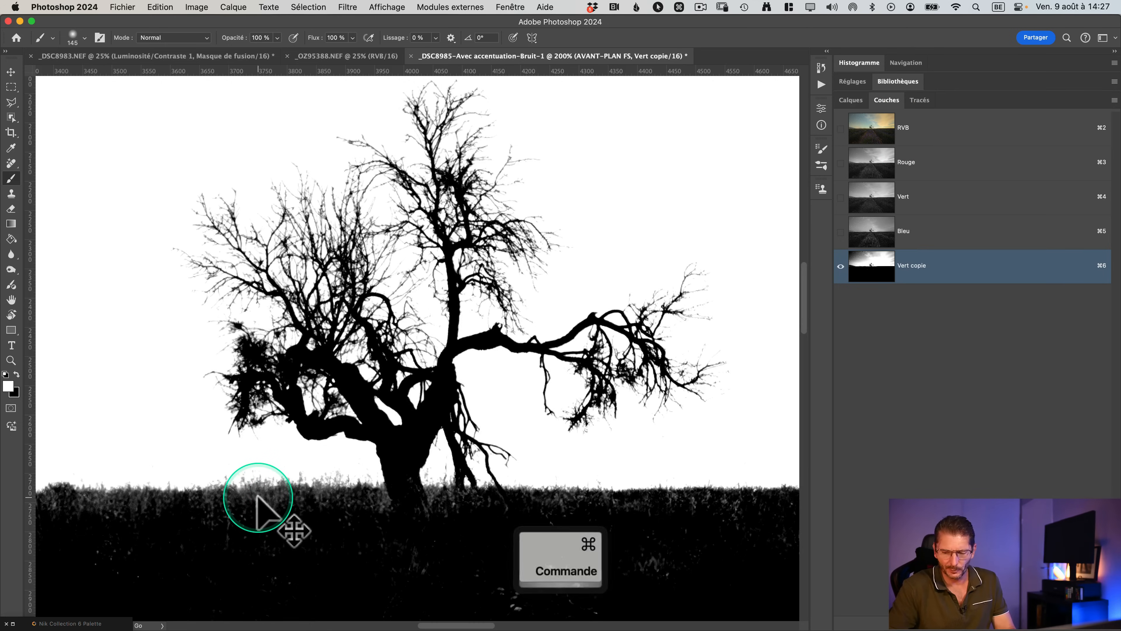
# Set the brush mode to Lumière tamisée and paint black along the grassy horizon around the tree's base on Vert copie
pyautogui.press('super+minus')
pyautogui.press('super+minus')
pyautogui.press('z')
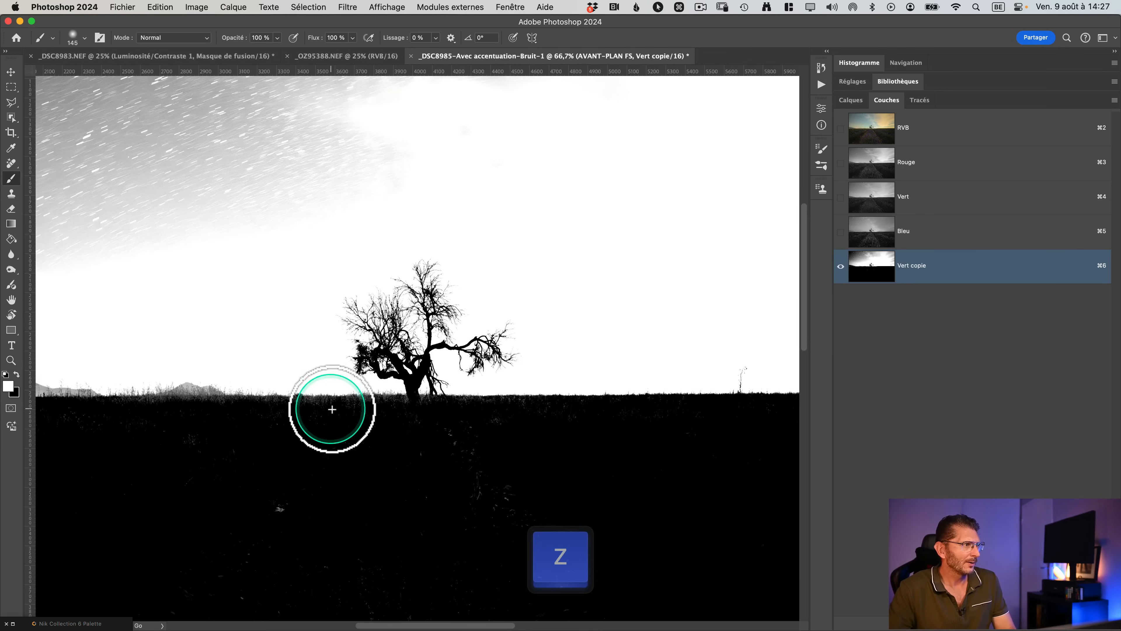
pyautogui.press('b')
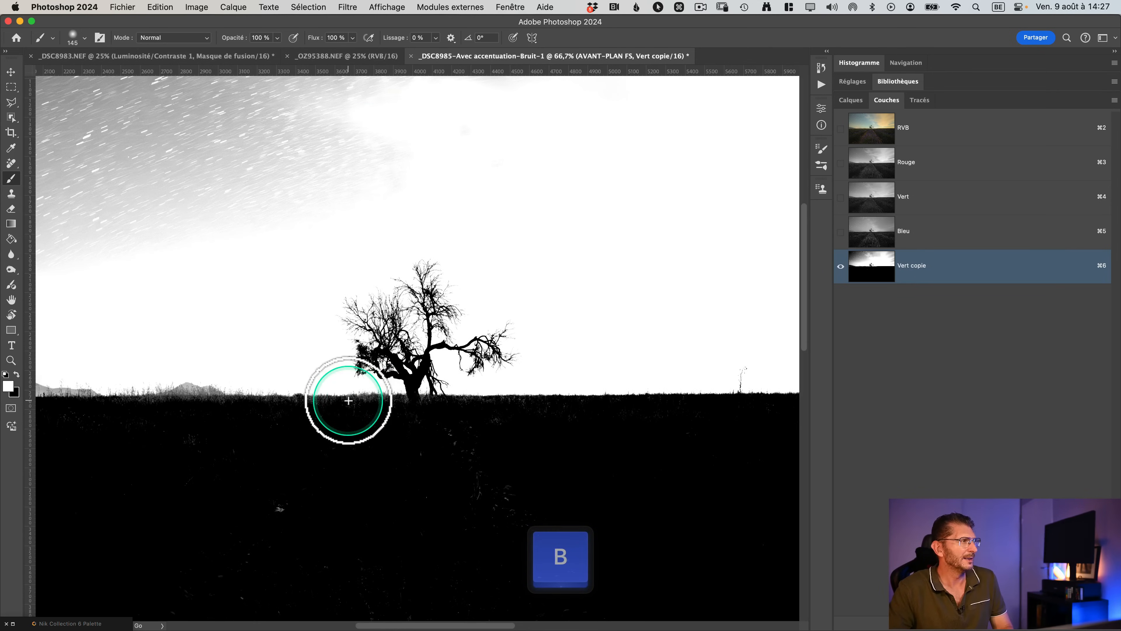
pyautogui.click(177, 38)
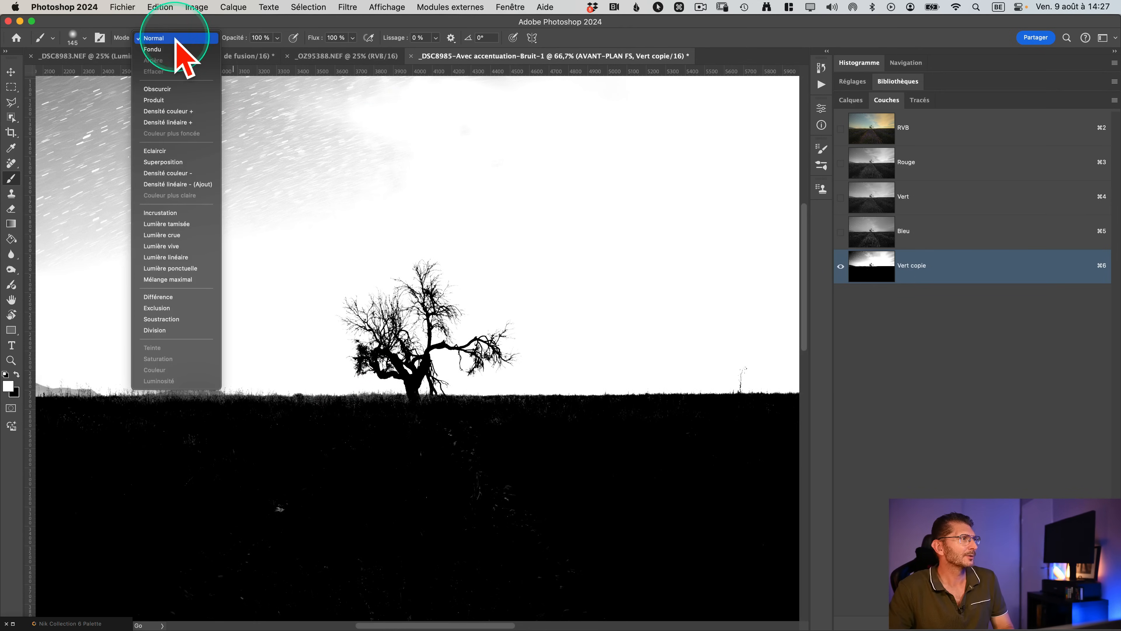
pyautogui.click(185, 224)
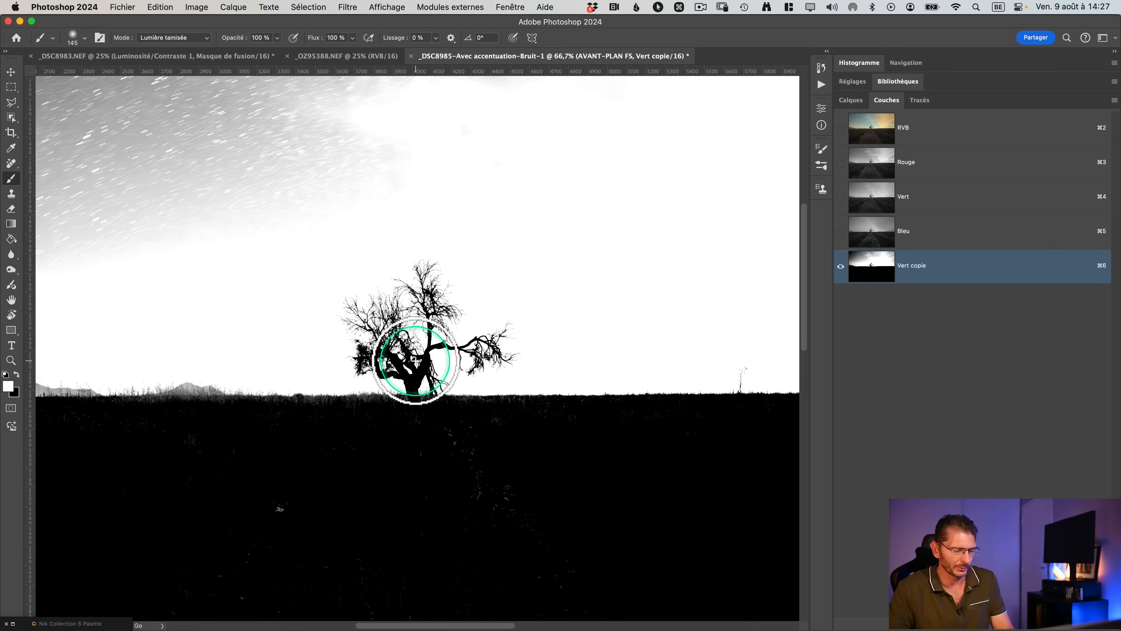
pyautogui.press('z')
pyautogui.moveTo(363, 413); pyautogui.dragTo(375, 391)
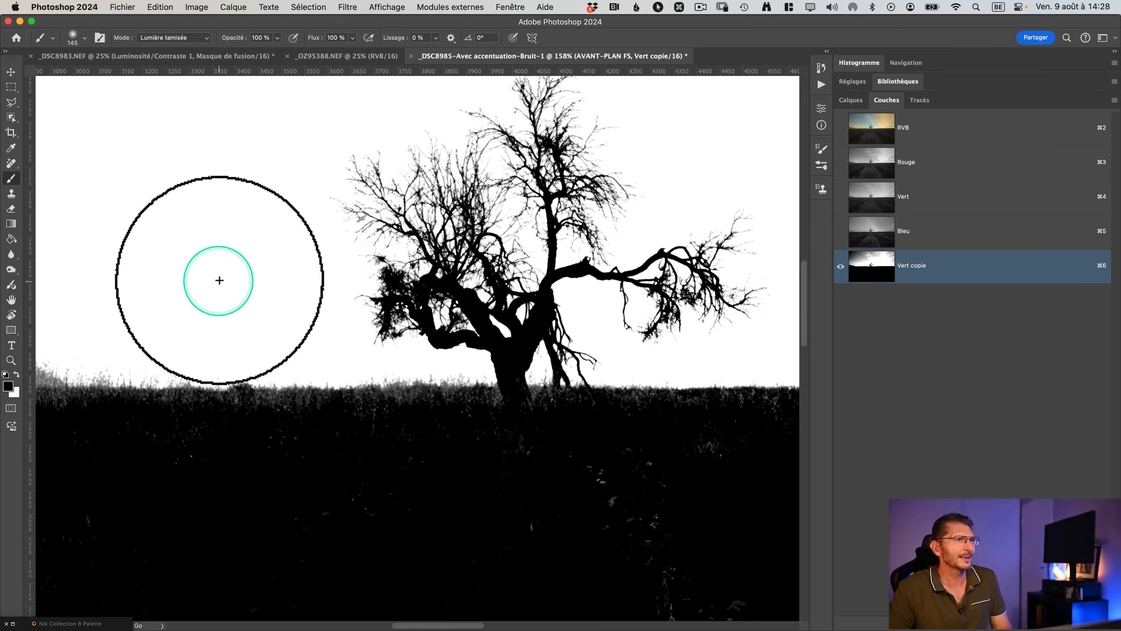
pyautogui.moveTo(214, 238)
pyautogui.mouseDown()
pyautogui.moveTo(208, 255)
pyautogui.moveTo(255, 244)
pyautogui.moveTo(238, 265)
pyautogui.moveTo(253, 240)
pyautogui.mouseUp()
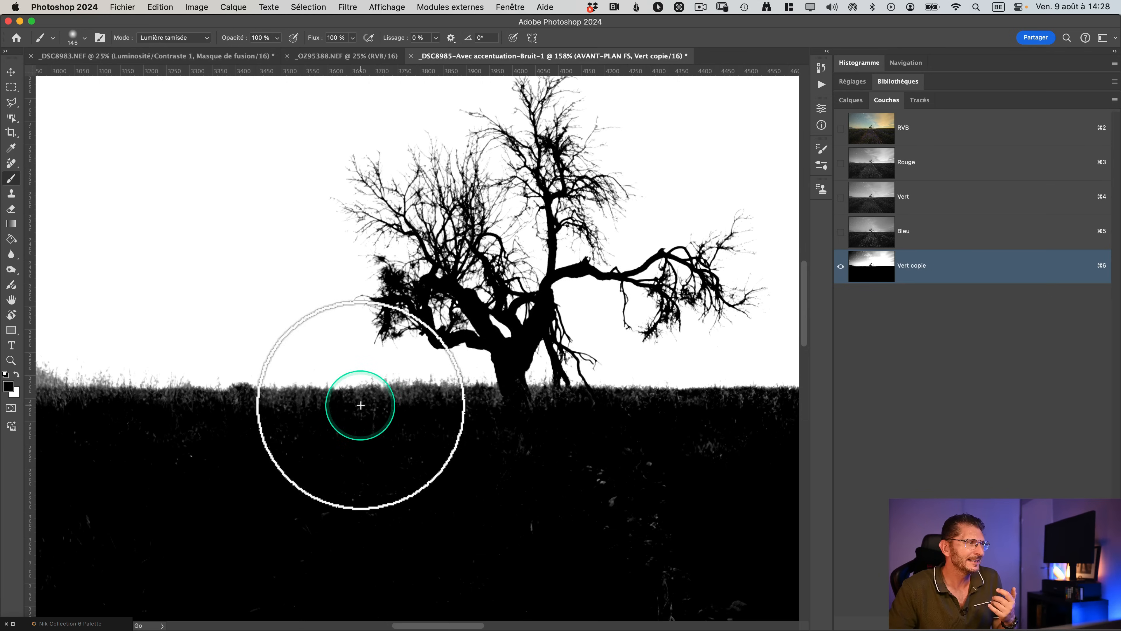
pyautogui.moveTo(358, 398)
pyautogui.mouseDown()
pyautogui.moveTo(543, 408)
pyautogui.moveTo(226, 434)
pyautogui.moveTo(327, 413)
pyautogui.moveTo(102, 418)
pyautogui.moveTo(726, 476)
pyautogui.moveTo(300, 477)
pyautogui.moveTo(296, 451)
pyautogui.moveTo(501, 421)
pyautogui.moveTo(265, 411)
pyautogui.mouseUp()
# Continue darkening the ground just below the horizon with black, from the tree to the image's right edge
pyautogui.press('space')
pyautogui.press('space')
pyautogui.moveTo(451, 430)
pyautogui.mouseDown()
pyautogui.moveTo(221, 453)
pyautogui.moveTo(221, 443)
pyautogui.moveTo(751, 438)
pyautogui.mouseUp()
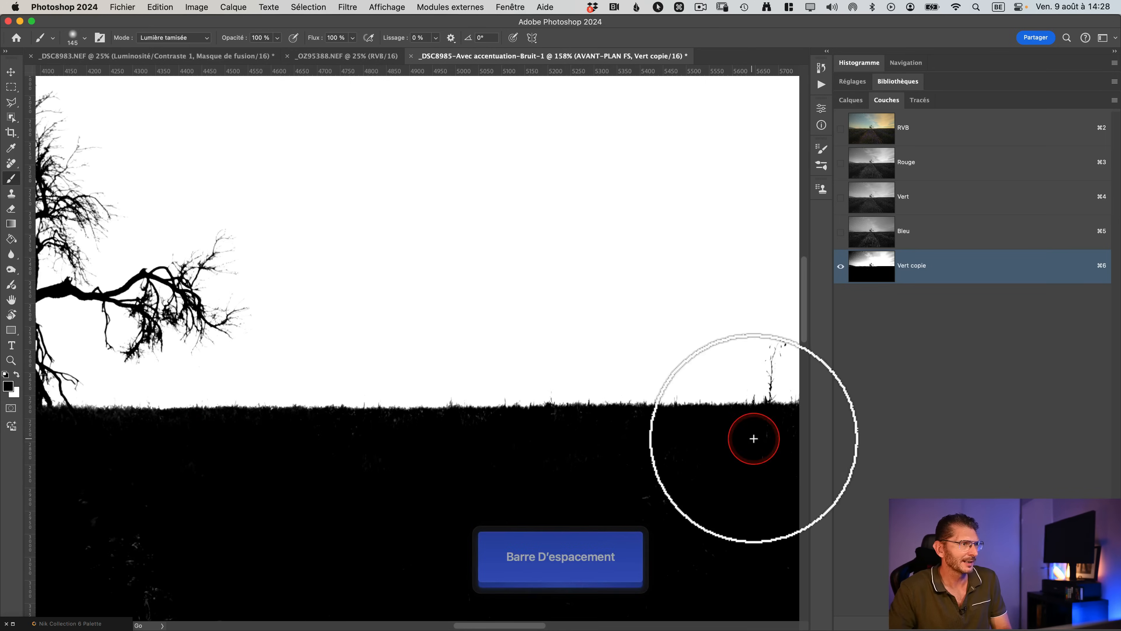
pyautogui.press('space')
pyautogui.moveTo(595, 443); pyautogui.dragTo(350, 446)
pyautogui.click(612, 450)
pyautogui.press('space')
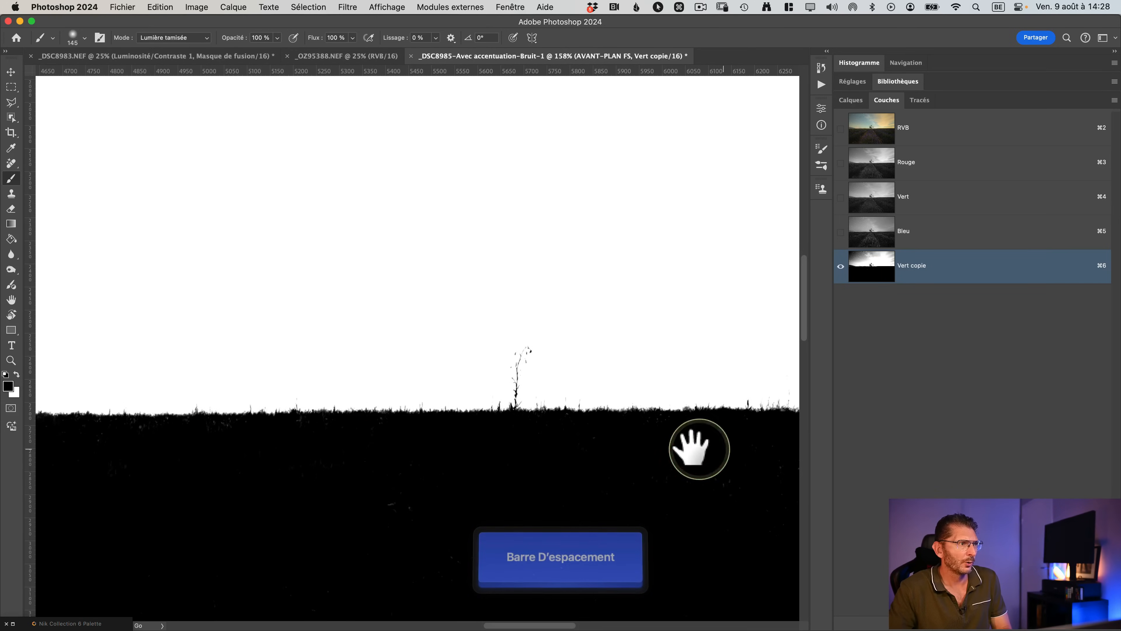
pyautogui.moveTo(696, 451); pyautogui.dragTo(333, 451)
pyautogui.click(746, 455)
pyautogui.press('space')
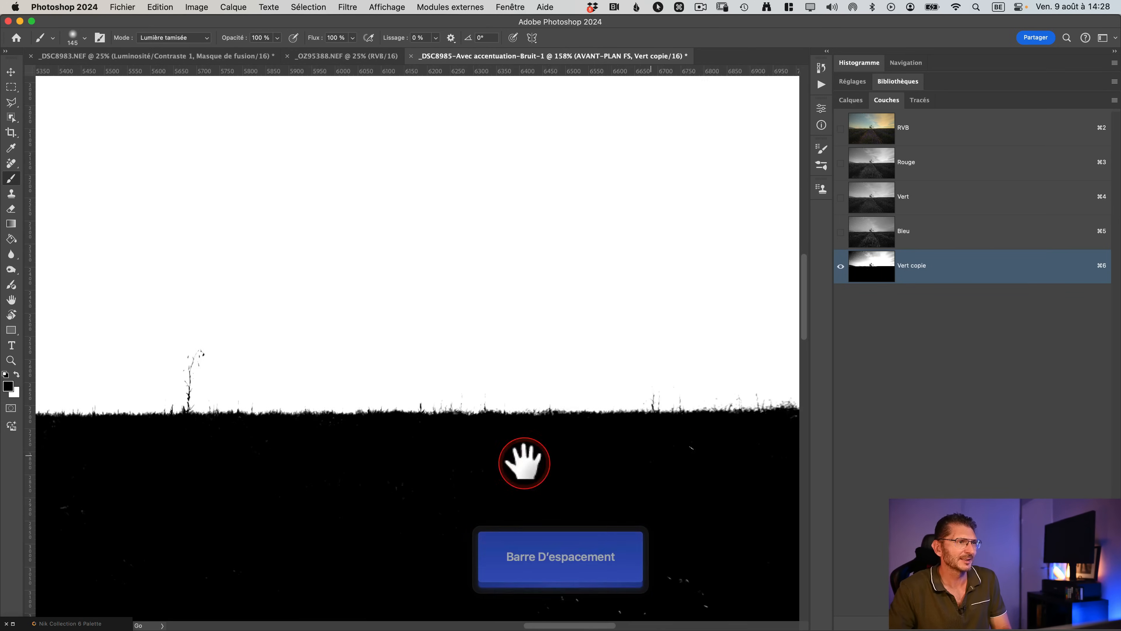
pyautogui.moveTo(526, 458); pyautogui.dragTo(358, 443)
pyautogui.press('space')
pyautogui.moveTo(487, 457)
pyautogui.mouseDown()
pyautogui.moveTo(788, 450)
pyautogui.moveTo(263, 458)
pyautogui.mouseUp()
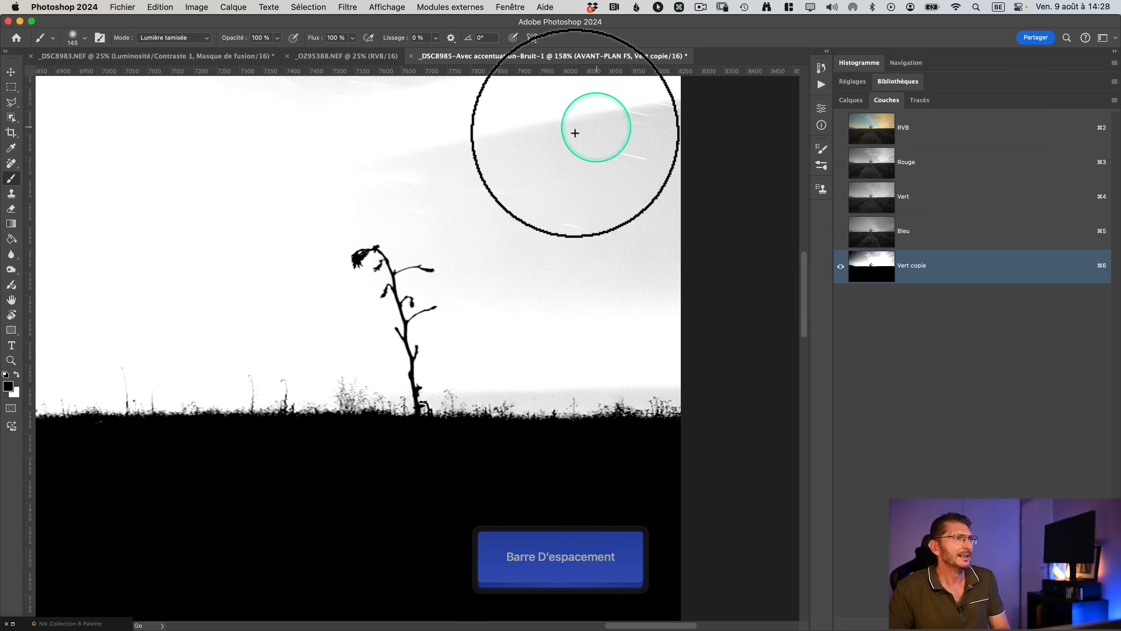
# Paint white in Lumière tamisée mode over the grey sky around the tall plant near the right edge
pyautogui.press('space')
pyautogui.moveTo(583, 167); pyautogui.dragTo(561, 325)
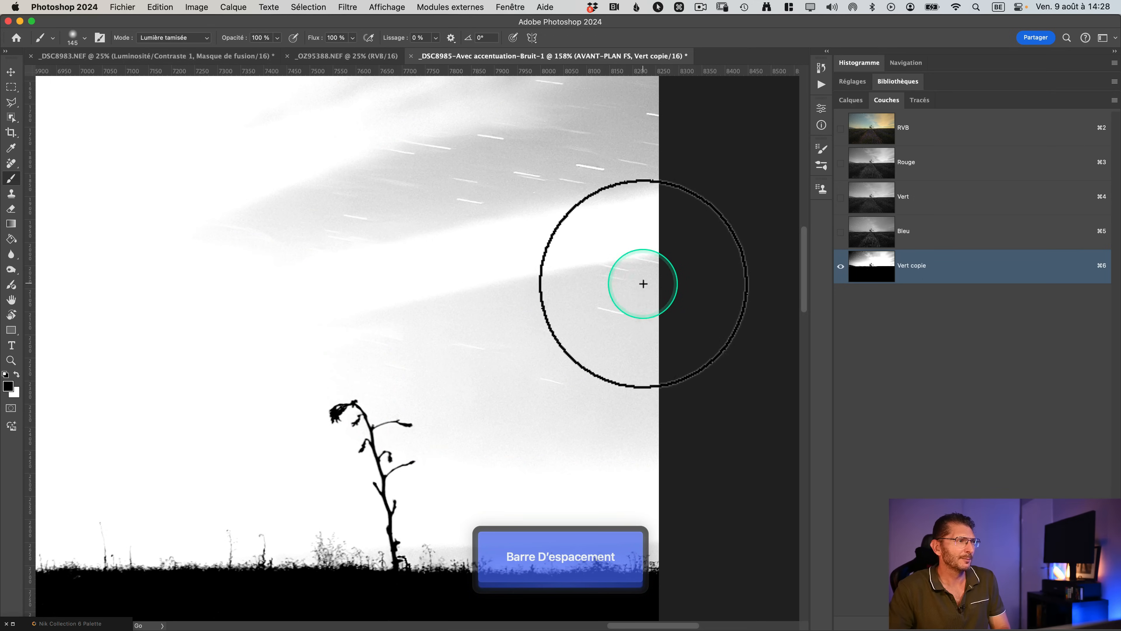
pyautogui.press('x')
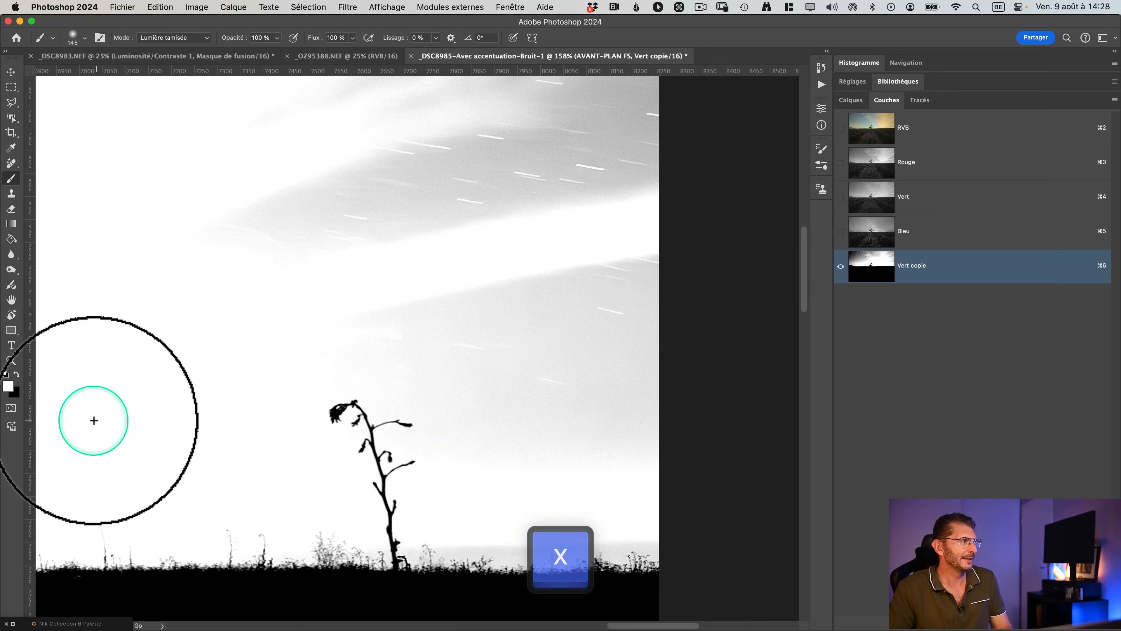
pyautogui.moveTo(702, 288)
pyautogui.mouseDown()
pyautogui.moveTo(613, 296)
pyautogui.moveTo(515, 335)
pyautogui.moveTo(370, 371)
pyautogui.moveTo(556, 318)
pyautogui.moveTo(448, 449)
pyautogui.moveTo(433, 493)
pyautogui.moveTo(510, 539)
pyautogui.moveTo(452, 530)
pyautogui.moveTo(708, 538)
pyautogui.moveTo(430, 535)
pyautogui.moveTo(390, 520)
pyautogui.moveTo(464, 421)
pyautogui.mouseUp()
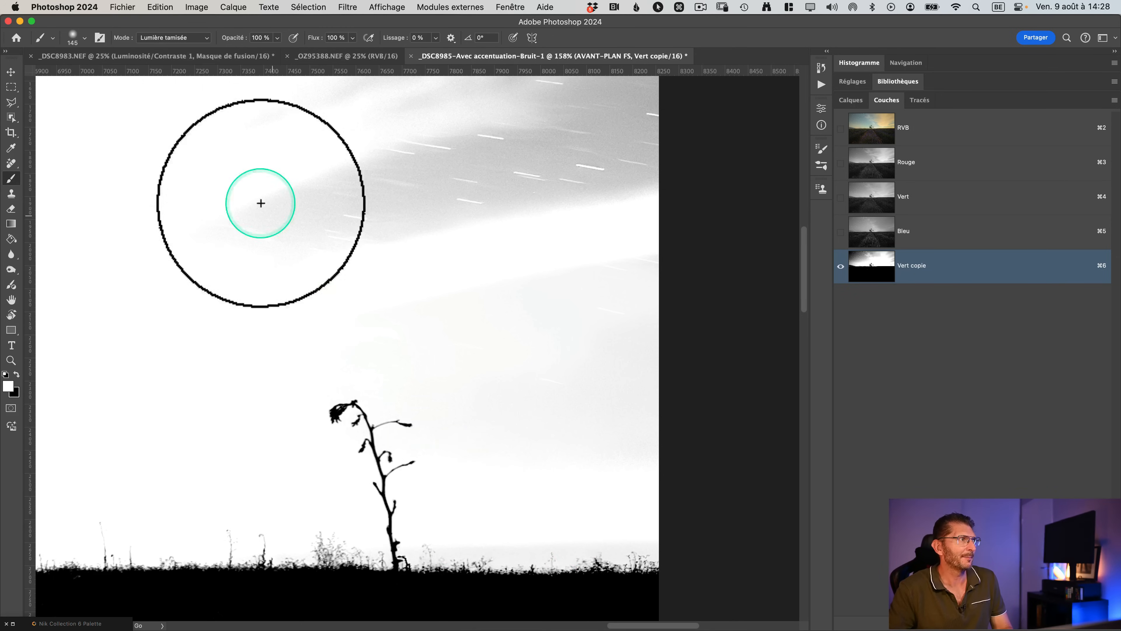
# Switch the brush mode to Incrustation and whiten the remaining grey sky and clouds around the tall plant
pyautogui.click(193, 38)
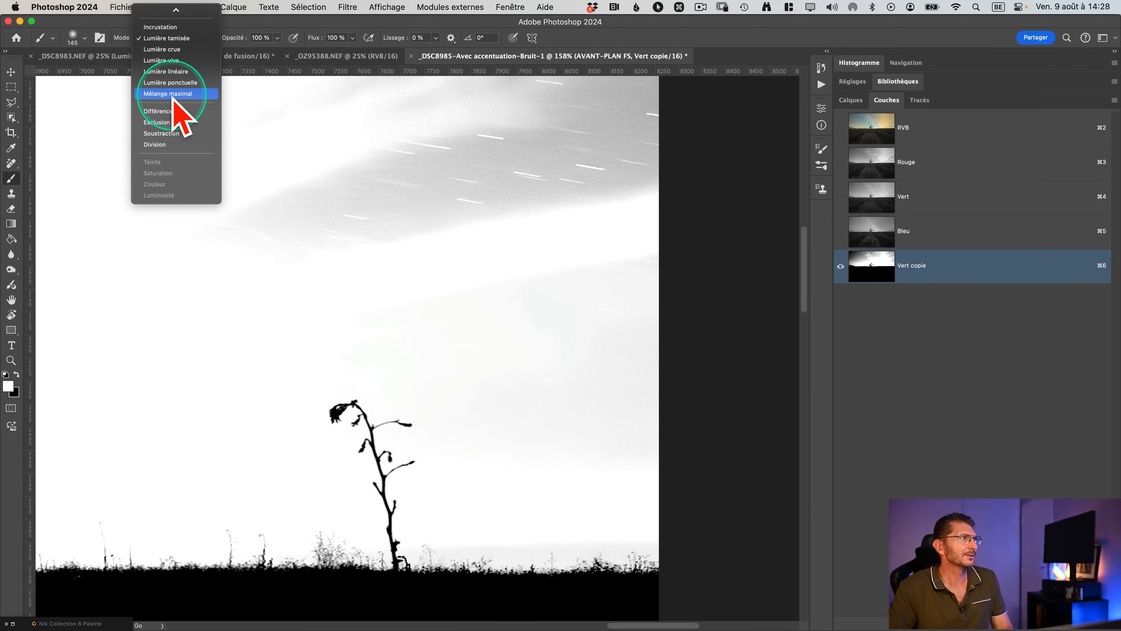
pyautogui.click(152, 29)
pyautogui.moveTo(389, 274)
pyautogui.mouseDown()
pyautogui.moveTo(415, 308)
pyautogui.moveTo(100, 260)
pyautogui.moveTo(151, 168)
pyautogui.moveTo(370, 193)
pyautogui.moveTo(333, 178)
pyautogui.moveTo(401, 158)
pyautogui.moveTo(663, 192)
pyautogui.moveTo(603, 155)
pyautogui.moveTo(475, 117)
pyautogui.moveTo(425, 160)
pyautogui.moveTo(609, 347)
pyautogui.moveTo(592, 405)
pyautogui.mouseUp()
pyautogui.moveTo(447, 484)
pyautogui.mouseDown()
pyautogui.moveTo(587, 503)
pyautogui.moveTo(450, 538)
pyautogui.moveTo(751, 539)
pyautogui.moveTo(728, 530)
pyautogui.mouseUp()
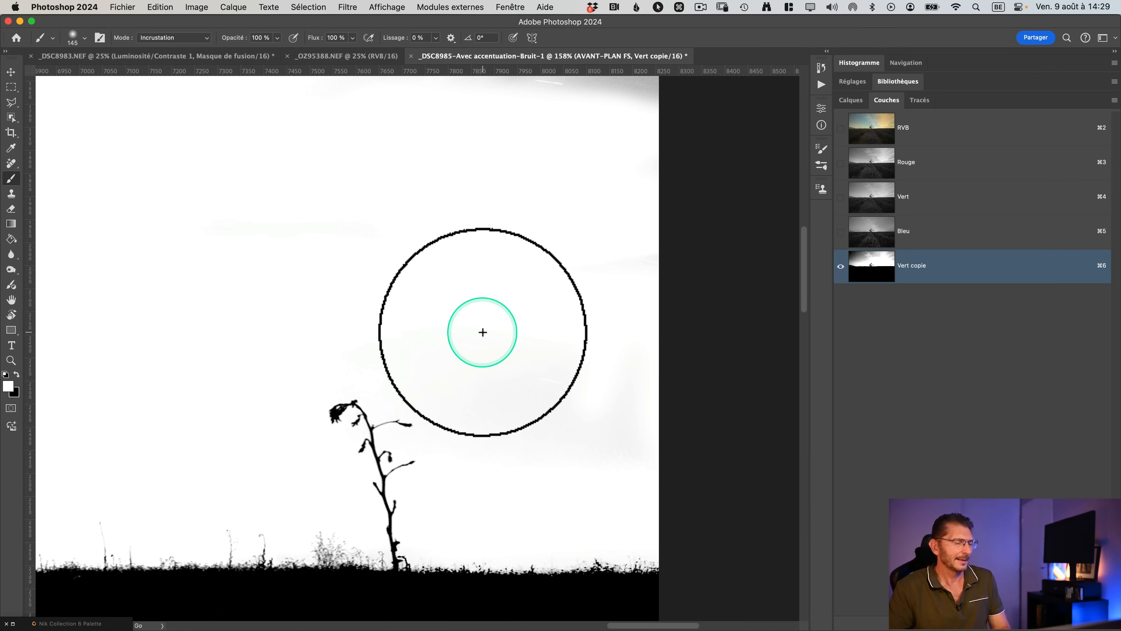
# Check the hill and horizon at the left edge of the Vert copie channel, and return to the full image
pyautogui.press('h')
pyautogui.moveTo(476, 334); pyautogui.dragTo(75, 353)
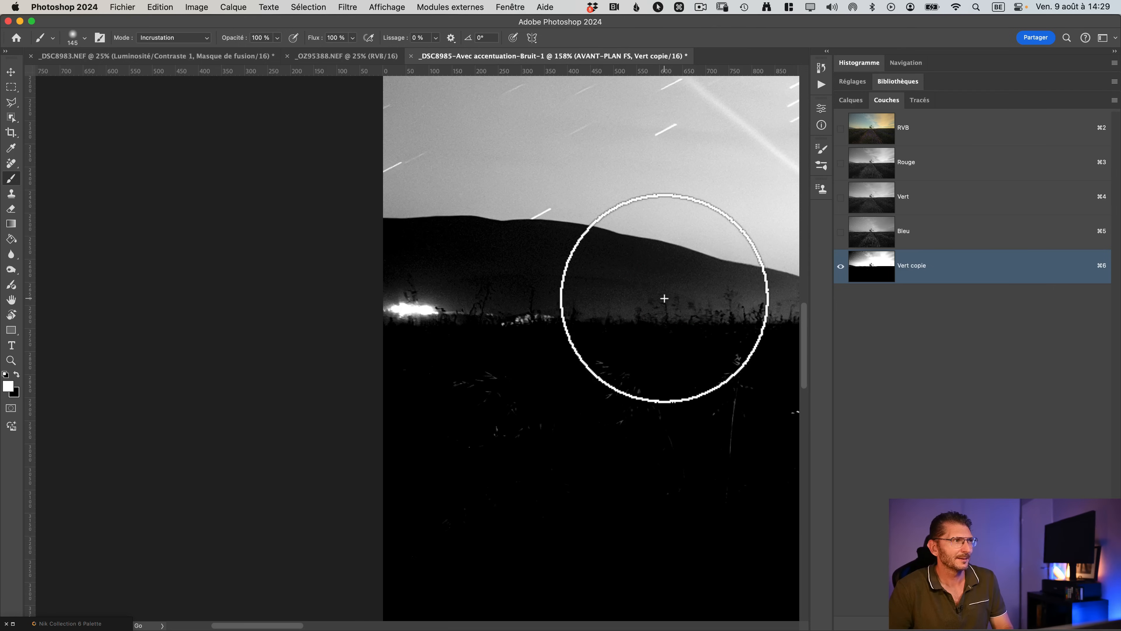
pyautogui.click(661, 280)
pyautogui.press('super+0')
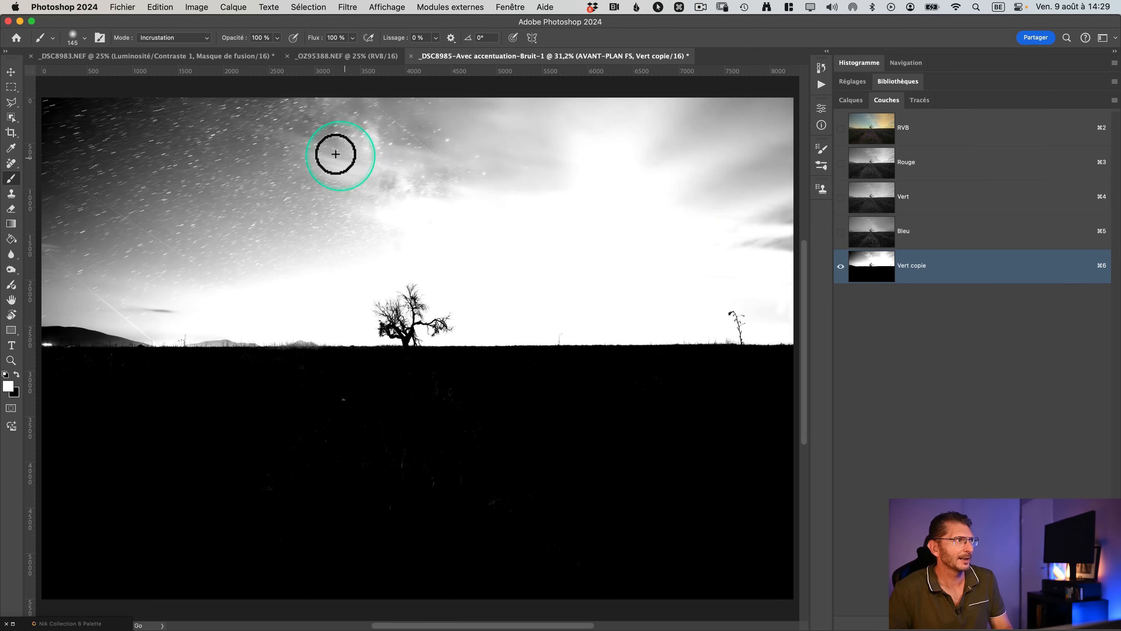
# Set the brush mode to Normal and paint white over the upper sky of the Vert copie channel with a brush size of 1811
pyautogui.click(155, 38)
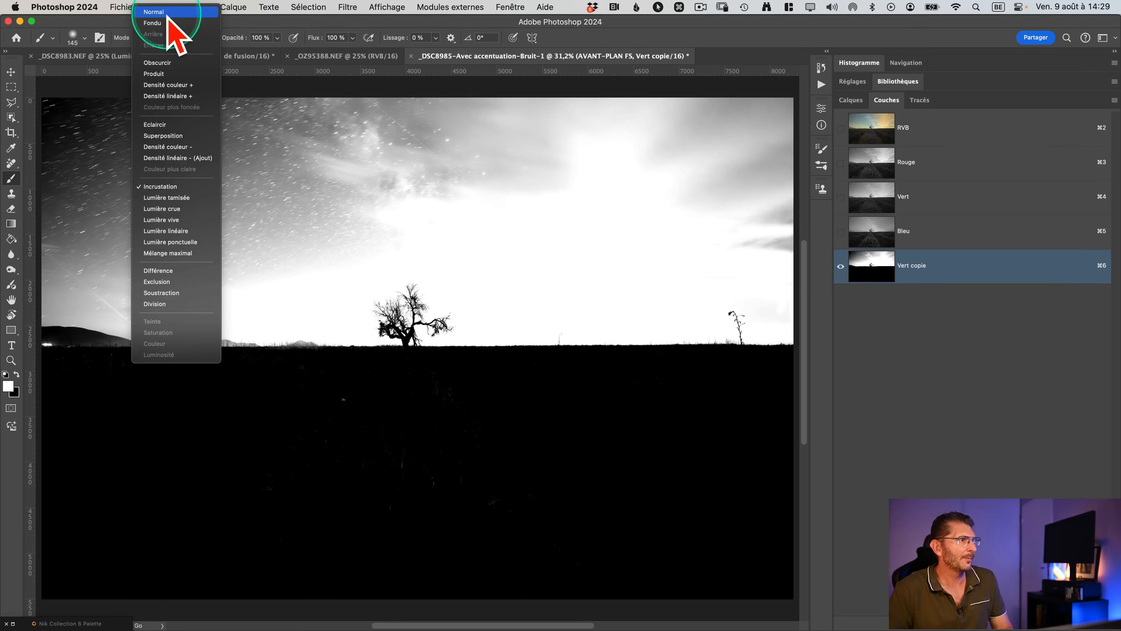
pyautogui.click(166, 18)
pyautogui.hotkey('ctrl', 'alt')
pyautogui.moveTo(429, 164)
pyautogui.mouseDown()
pyautogui.moveTo(453, 173)
pyautogui.moveTo(123, 119)
pyautogui.moveTo(479, 114)
pyautogui.moveTo(206, 87)
pyautogui.moveTo(263, 131)
pyautogui.moveTo(358, 137)
pyautogui.moveTo(23, 120)
pyautogui.moveTo(90, 112)
pyautogui.moveTo(60, 130)
pyautogui.moveTo(324, 131)
pyautogui.moveTo(784, 118)
pyautogui.moveTo(764, 168)
pyautogui.mouseUp()
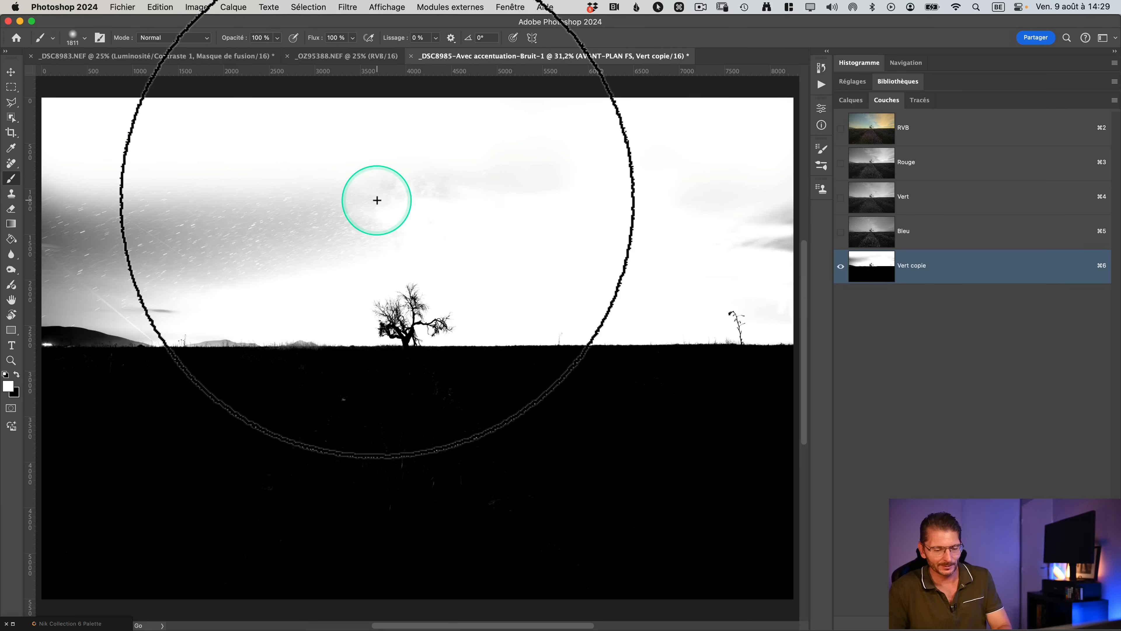
# Select the sky above the tree and hills with adjoining rectangular marquees following the horizon, and fill the selection with white
pyautogui.press('m')
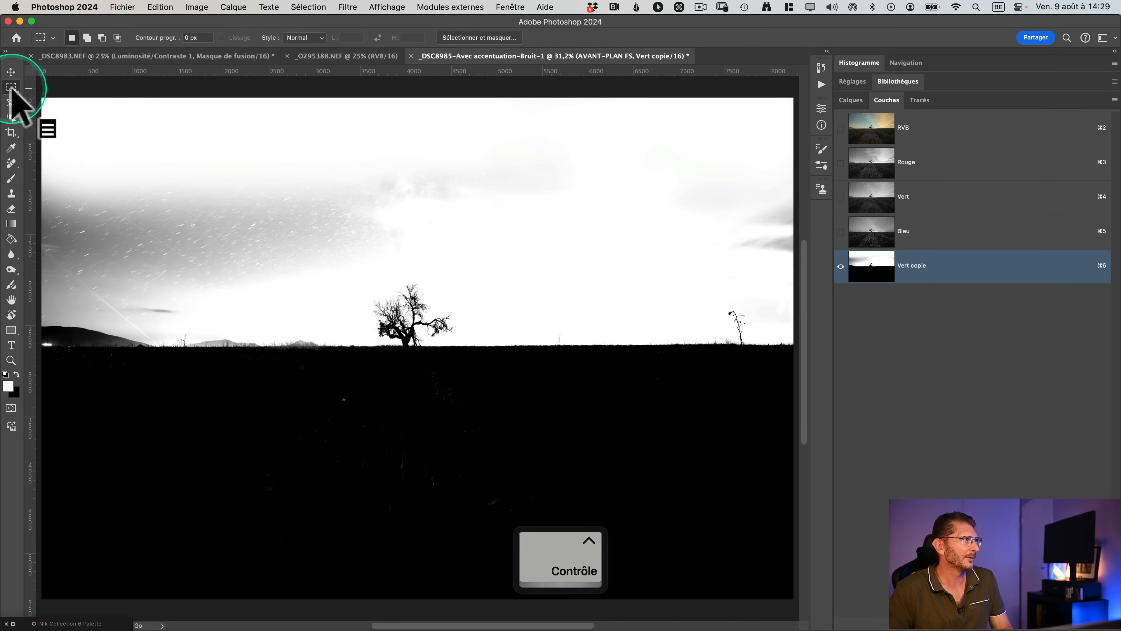
pyautogui.scroll(5, 13, 89)
pyautogui.scroll(-5, 13, 90)
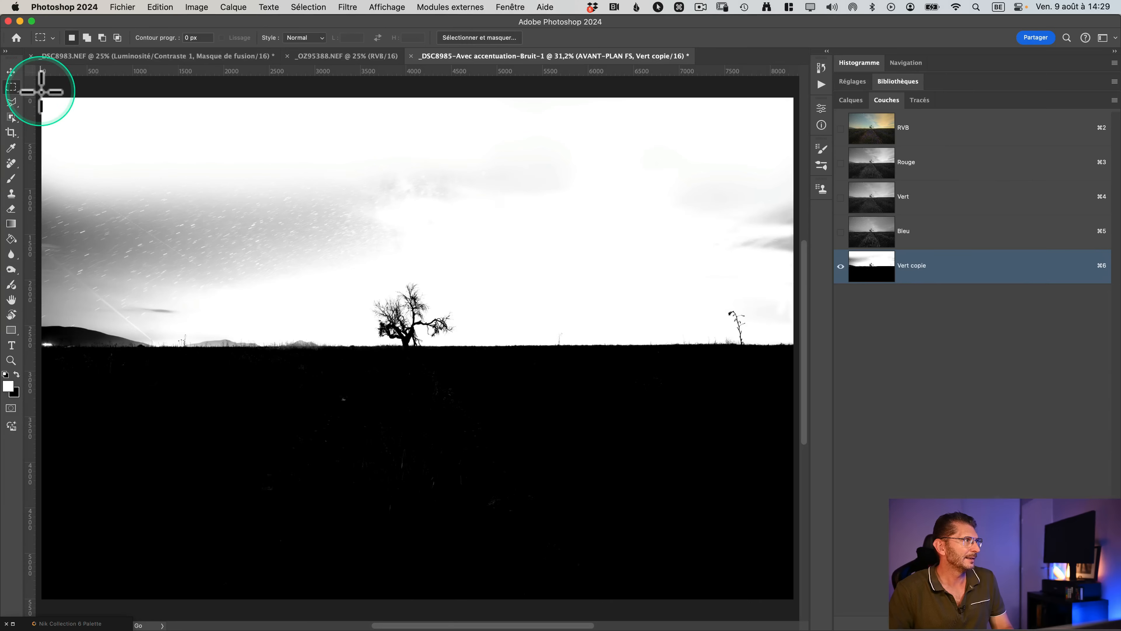
pyautogui.moveTo(766, 272); pyautogui.dragTo(808, 272)
pyautogui.press('space')
pyautogui.moveTo(293, 268); pyautogui.dragTo(601, 275)
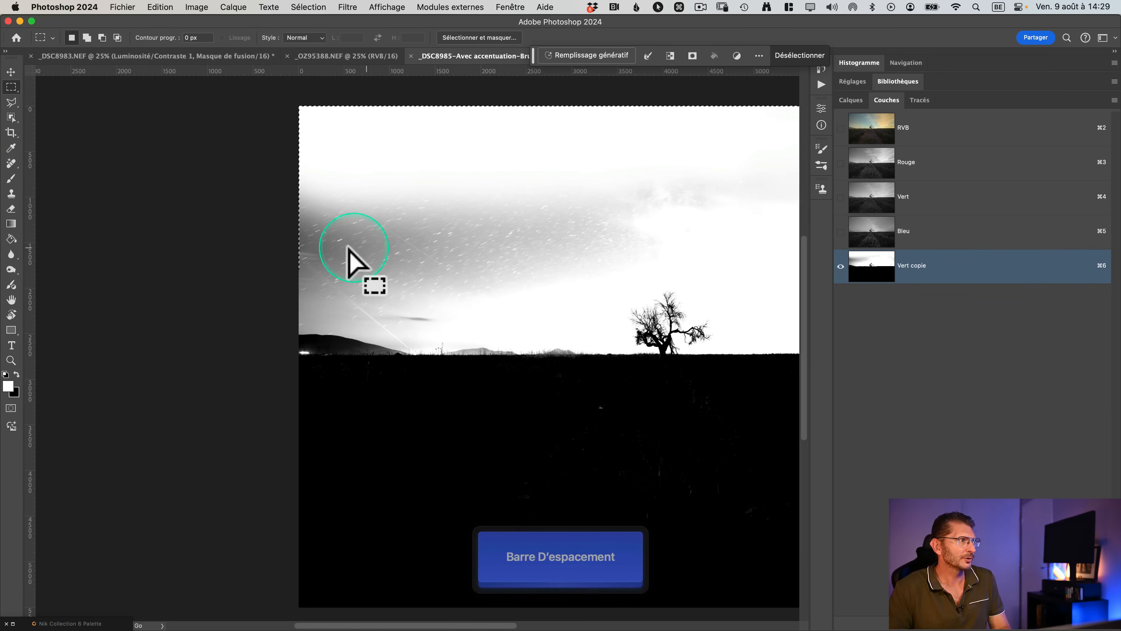
pyautogui.moveTo(285, 244); pyautogui.dragTo(500, 315)
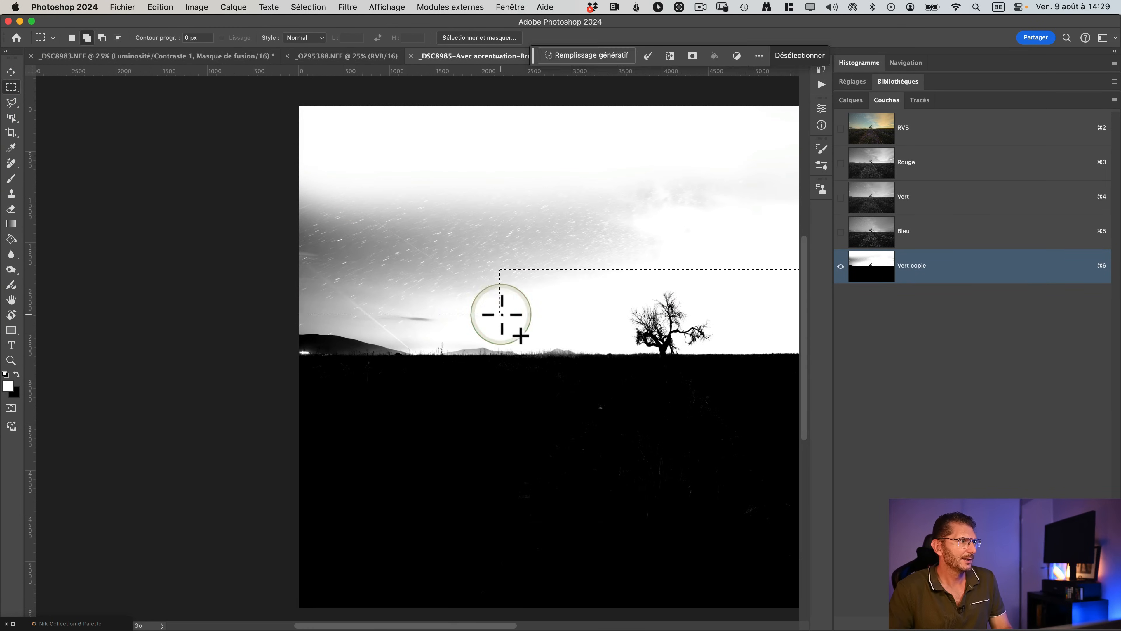
pyautogui.press('space')
pyautogui.moveTo(663, 301); pyautogui.dragTo(327, 293)
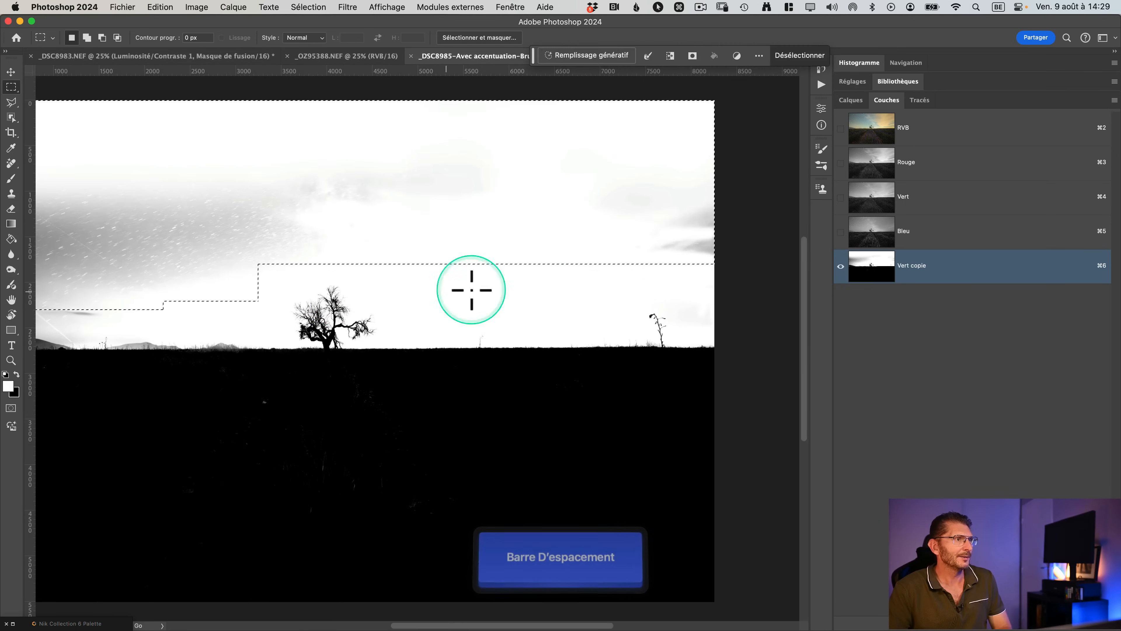
pyautogui.moveTo(483, 244); pyautogui.dragTo(495, 255)
pyautogui.moveTo(753, 277); pyautogui.dragTo(753, 276)
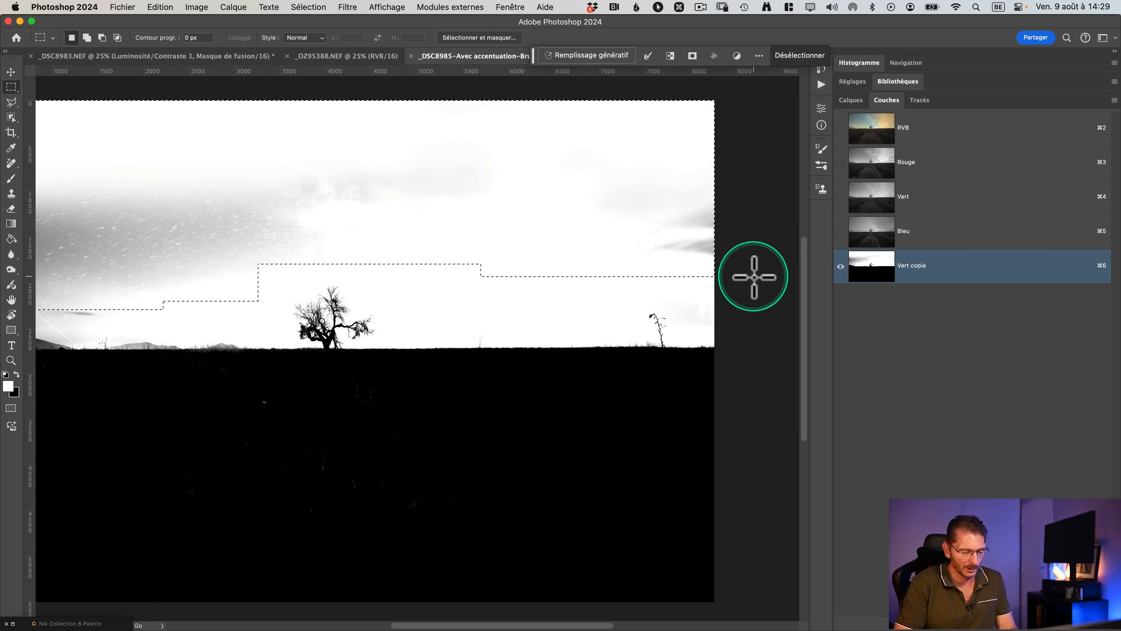
pyautogui.hotkey('alt', 'BackSpace')
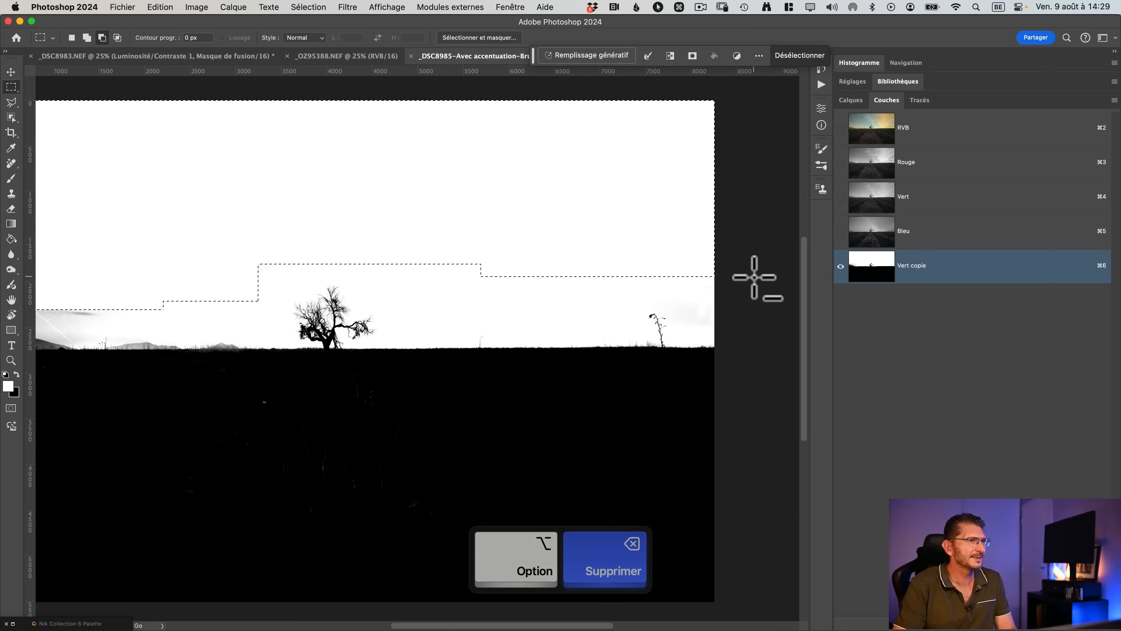
# Select the whole ground just below the horizon with rectangular marquees, fill it with black and deselect
pyautogui.press('space')
pyautogui.moveTo(533, 311); pyautogui.dragTo(629, 267)
pyautogui.press('super+minus')
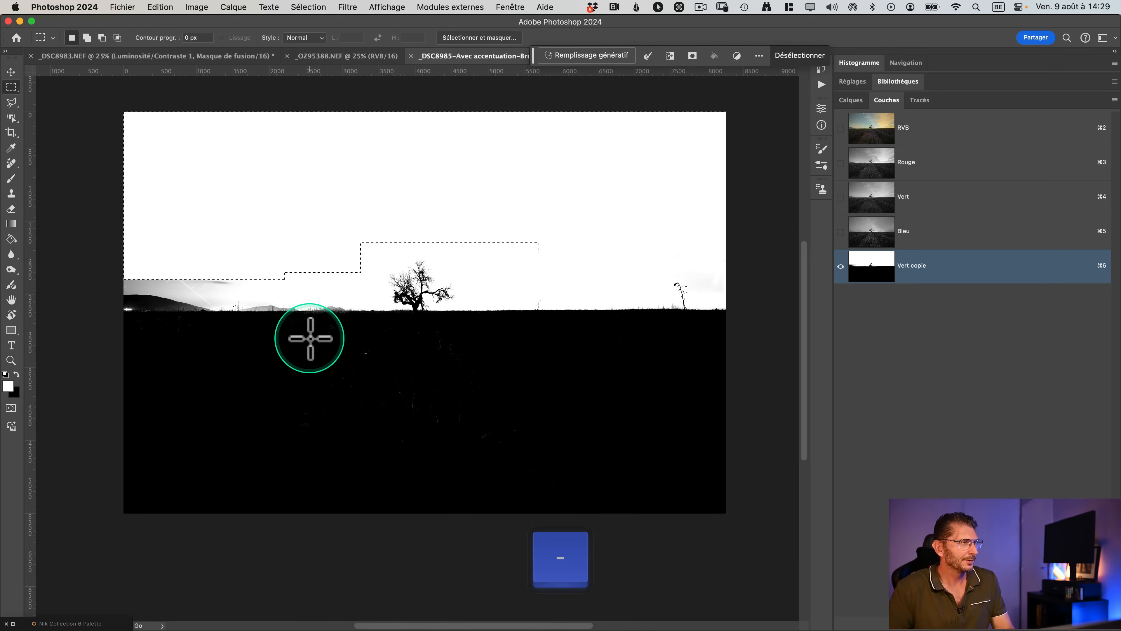
pyautogui.moveTo(105, 325); pyautogui.dragTo(342, 411)
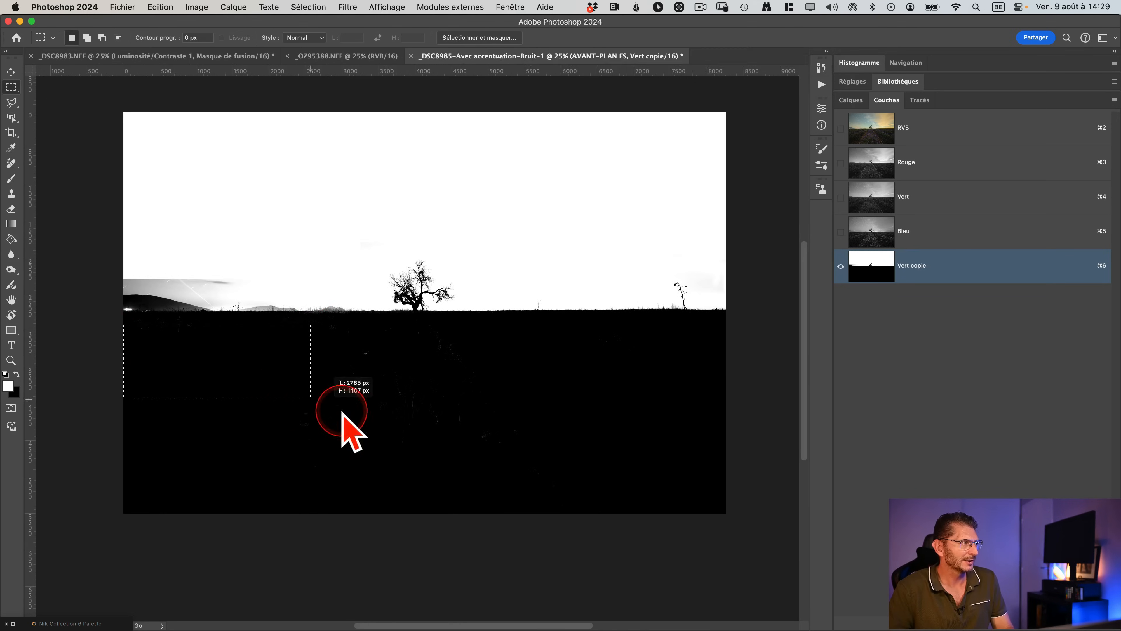
pyautogui.moveTo(780, 539); pyautogui.dragTo(725, 521)
pyautogui.press('shift')
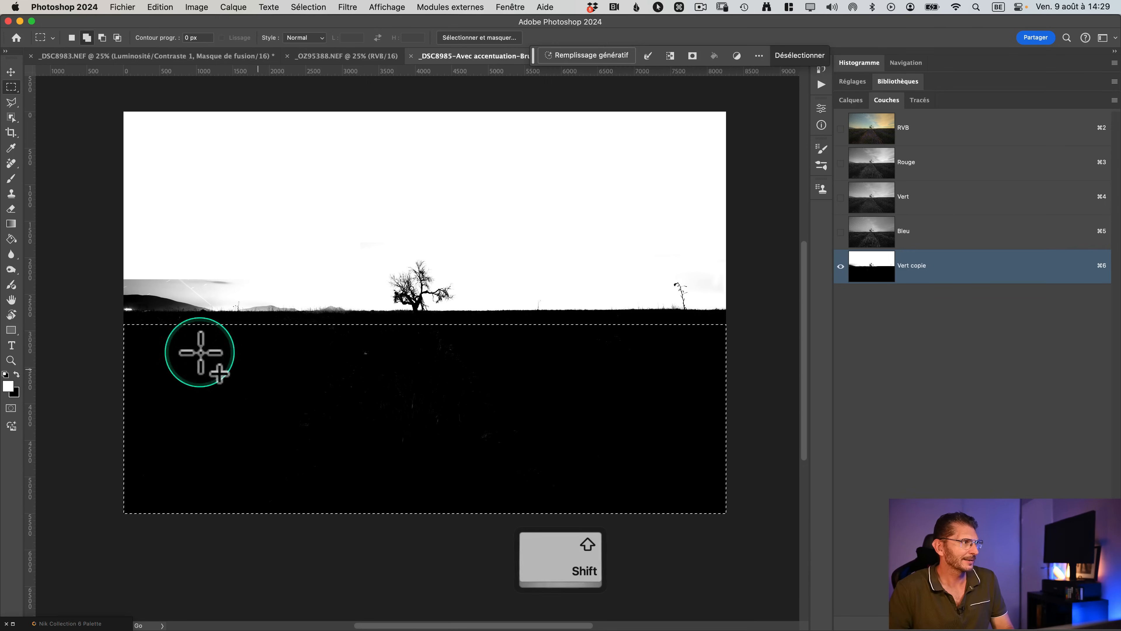
pyautogui.moveTo(116, 314); pyautogui.dragTo(576, 425)
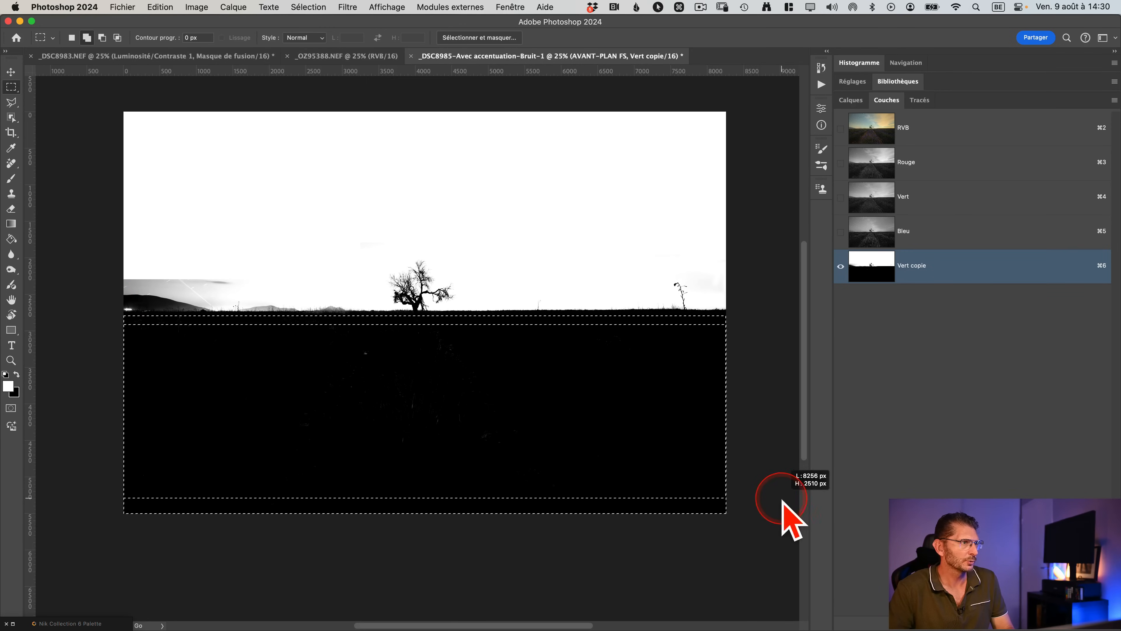
pyautogui.moveTo(787, 532); pyautogui.dragTo(788, 531)
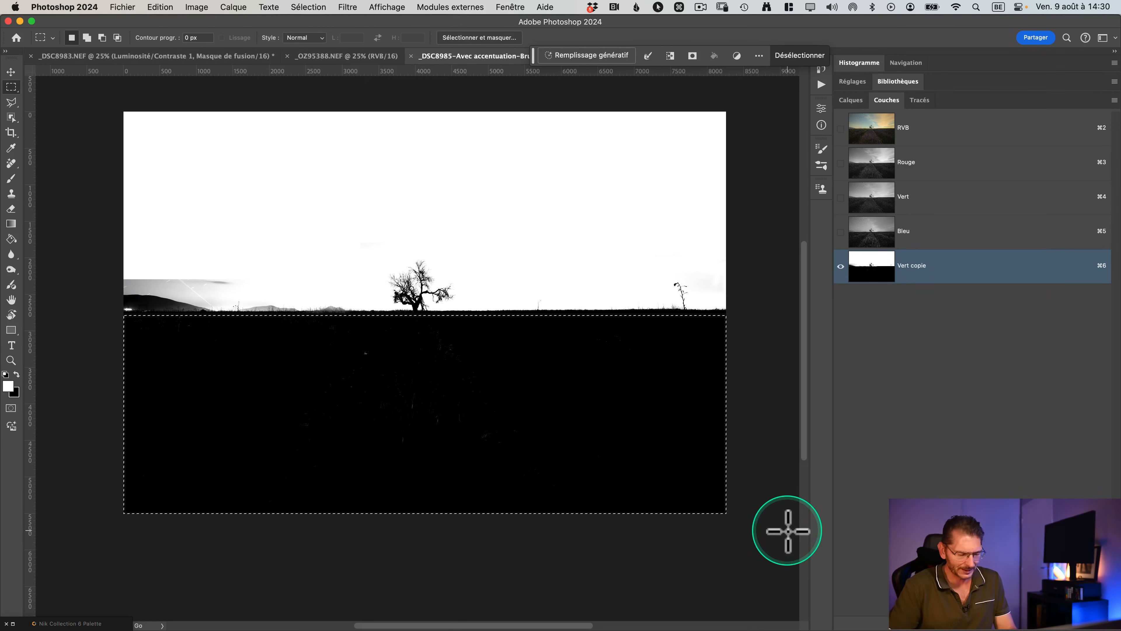
pyautogui.press('super+BackSpace')
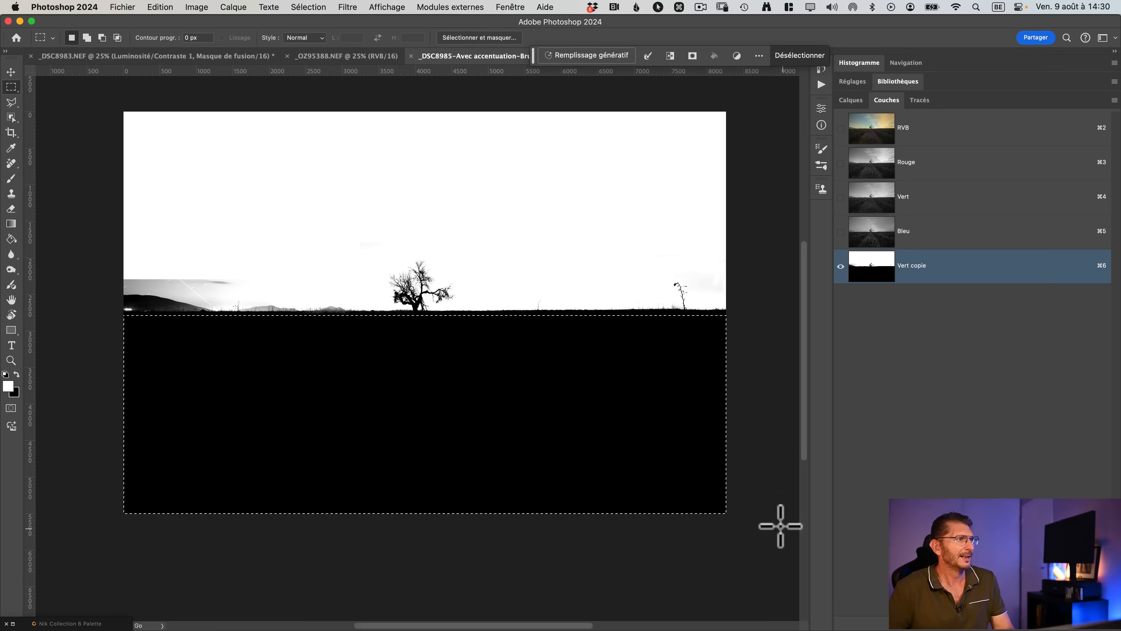
pyautogui.press('super+d')
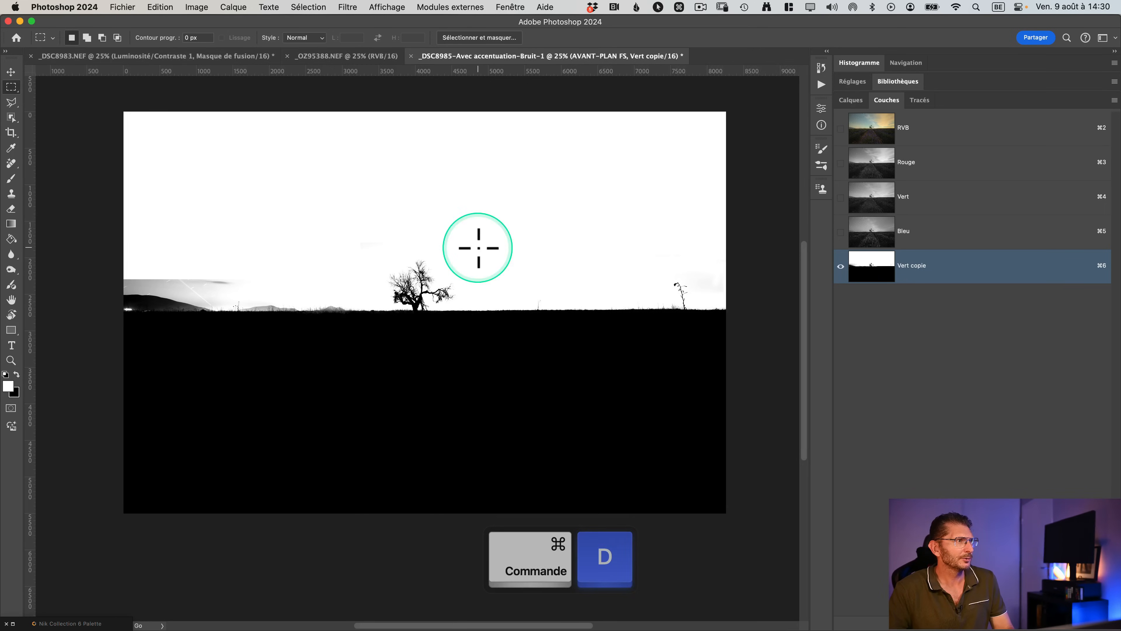
# Try to whiten the grey strip above the hill at the left edge with the large Normal-mode brush, and undo the stroke
pyautogui.hscroll(-3, 476, 194)
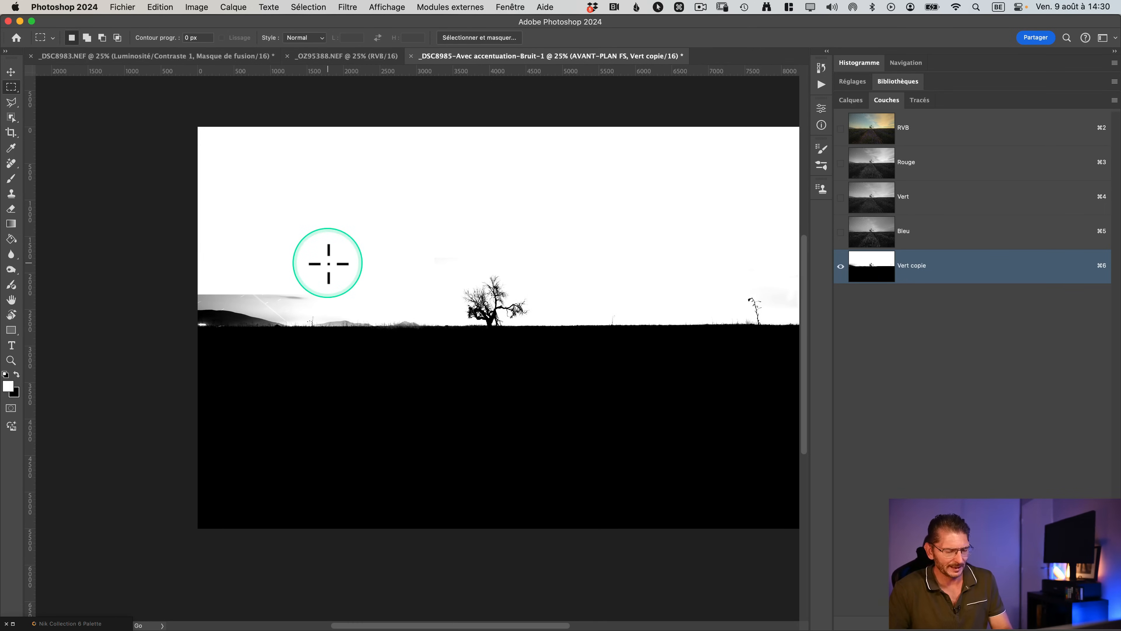
pyautogui.press('b')
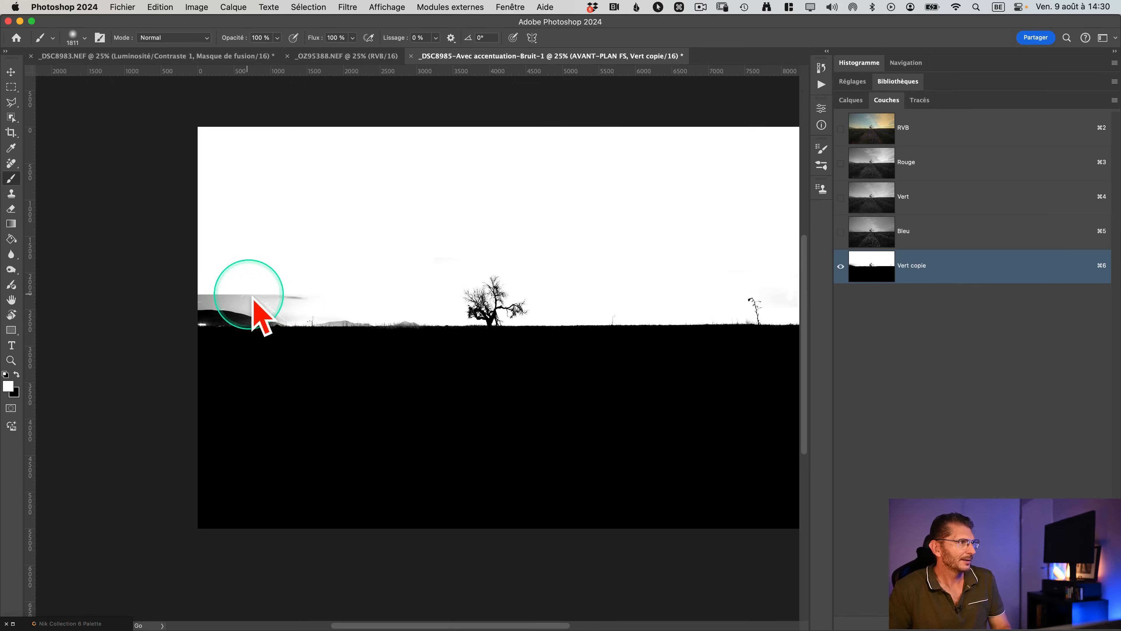
pyautogui.moveTo(270, 292)
pyautogui.mouseDown()
pyautogui.moveTo(216, 290)
pyautogui.moveTo(239, 289)
pyautogui.mouseUp()
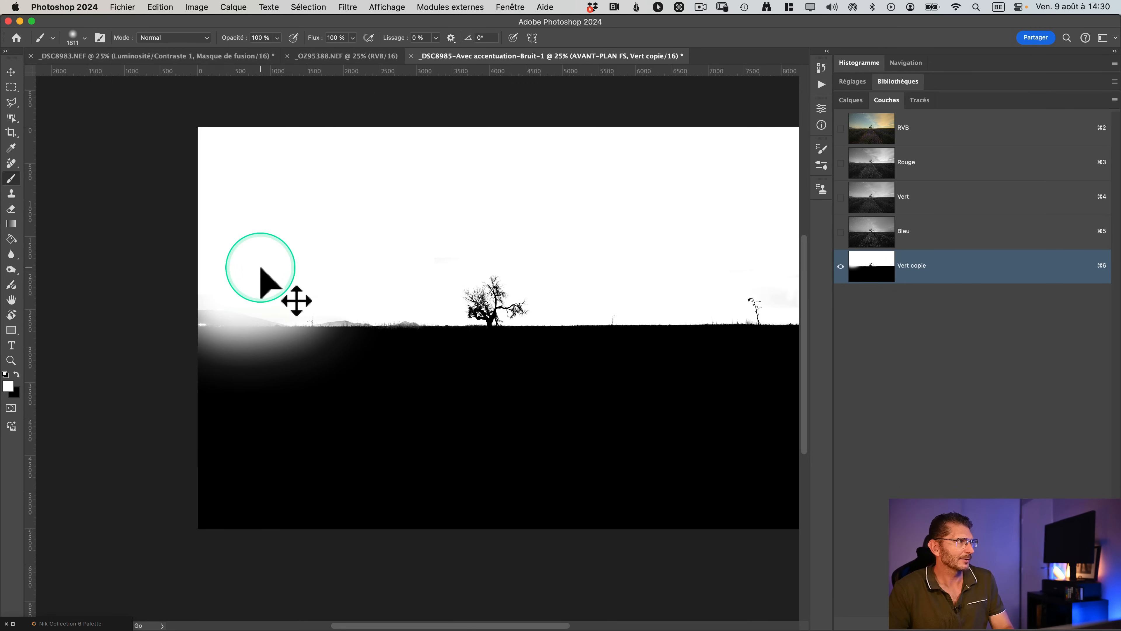
pyautogui.press('super+z')
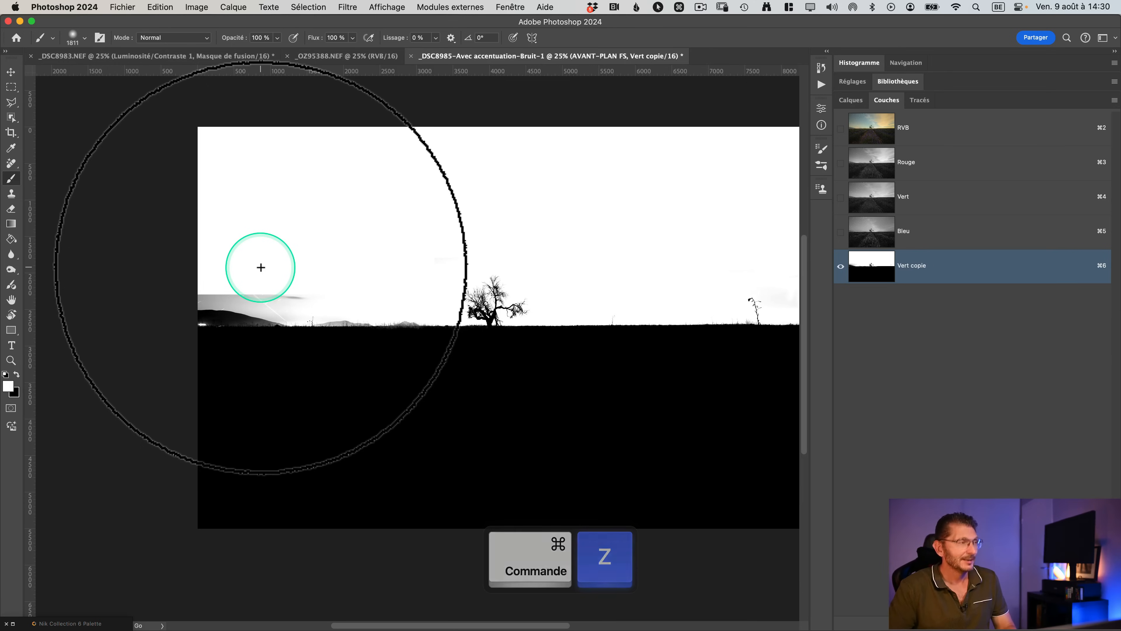
# Switch the brush mode to Lumière tamisée, reduce the brush size to 1049 and whiten the grey sky around the hill at the left edge
pyautogui.click(180, 38)
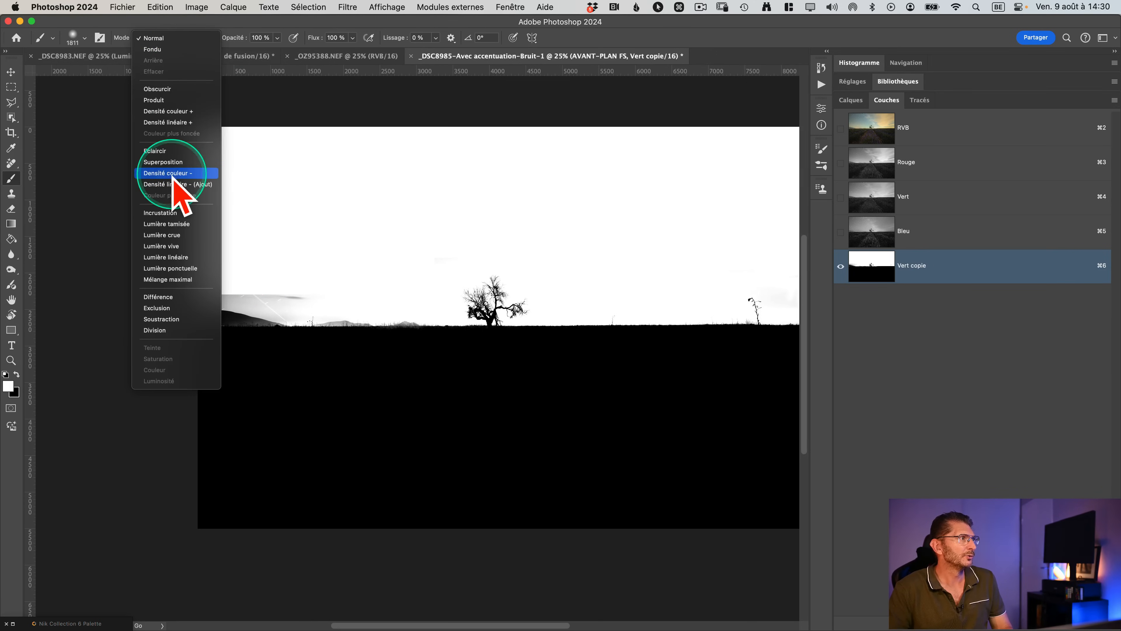
pyautogui.scroll(5, 168, 224)
pyautogui.scroll(-5, 168, 224)
pyautogui.click(168, 224)
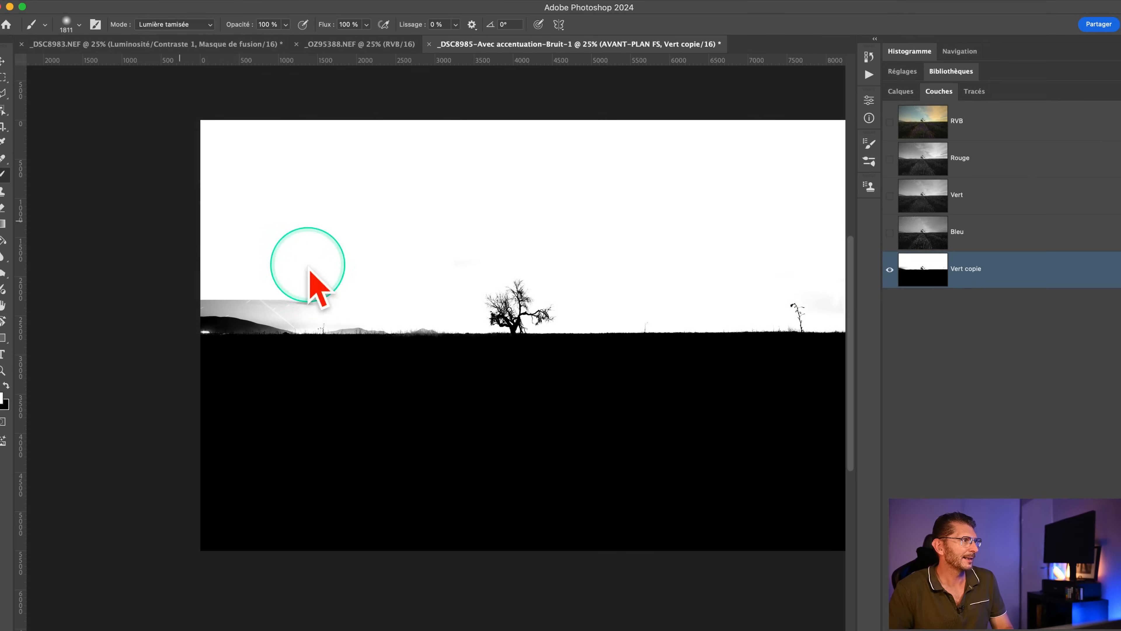
pyautogui.moveTo(290, 285)
pyautogui.mouseDown()
pyautogui.moveTo(200, 291)
pyautogui.moveTo(265, 288)
pyautogui.mouseUp()
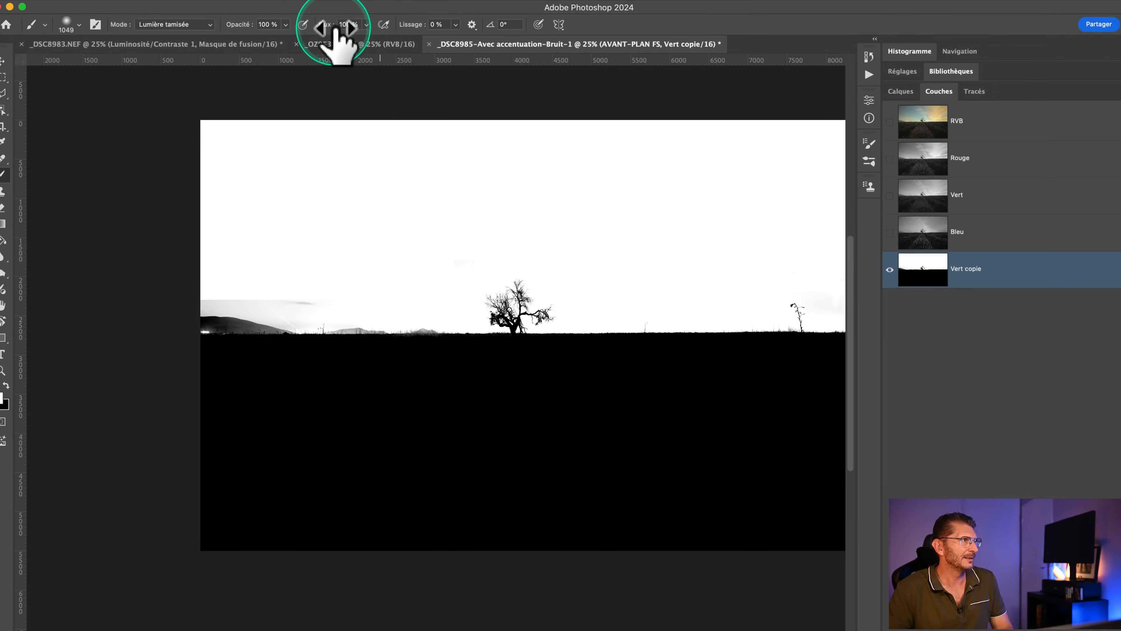
pyautogui.press('ctrl')
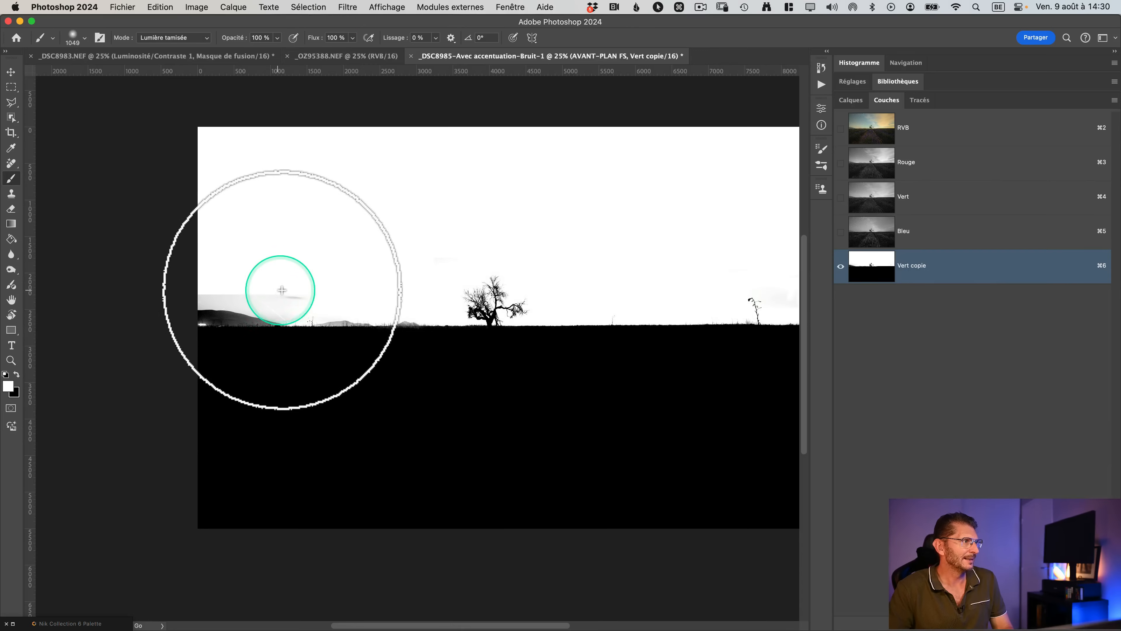
pyautogui.moveTo(282, 291)
pyautogui.mouseDown()
pyautogui.moveTo(191, 286)
pyautogui.moveTo(357, 286)
pyautogui.moveTo(215, 276)
pyautogui.moveTo(256, 282)
pyautogui.moveTo(182, 277)
pyautogui.moveTo(232, 280)
pyautogui.moveTo(178, 305)
pyautogui.moveTo(328, 297)
pyautogui.moveTo(154, 295)
pyautogui.moveTo(223, 273)
pyautogui.moveTo(218, 312)
pyautogui.moveTo(185, 310)
pyautogui.moveTo(227, 319)
pyautogui.moveTo(214, 316)
pyautogui.moveTo(235, 312)
pyautogui.moveTo(154, 312)
pyautogui.moveTo(228, 310)
pyautogui.mouseUp()
pyautogui.press('cmd+z')
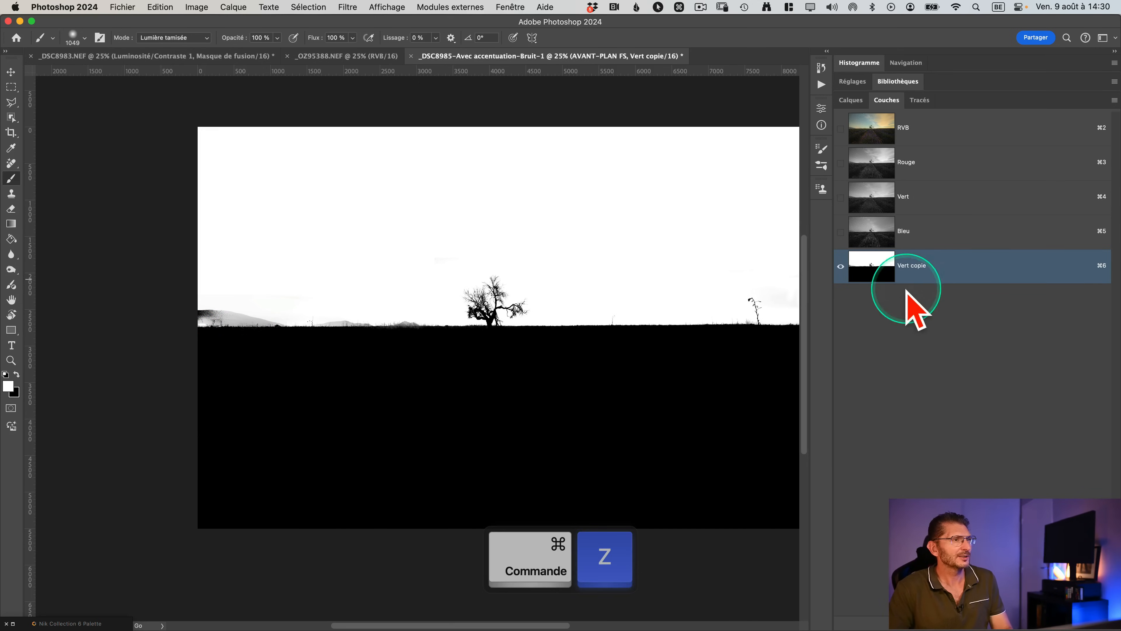
# Rename the Vert copie channel as ciel and return to the RVB composite with the _DSC8985-Avec accentuation-Bruit.dng layer selected
pyautogui.press('super+0')
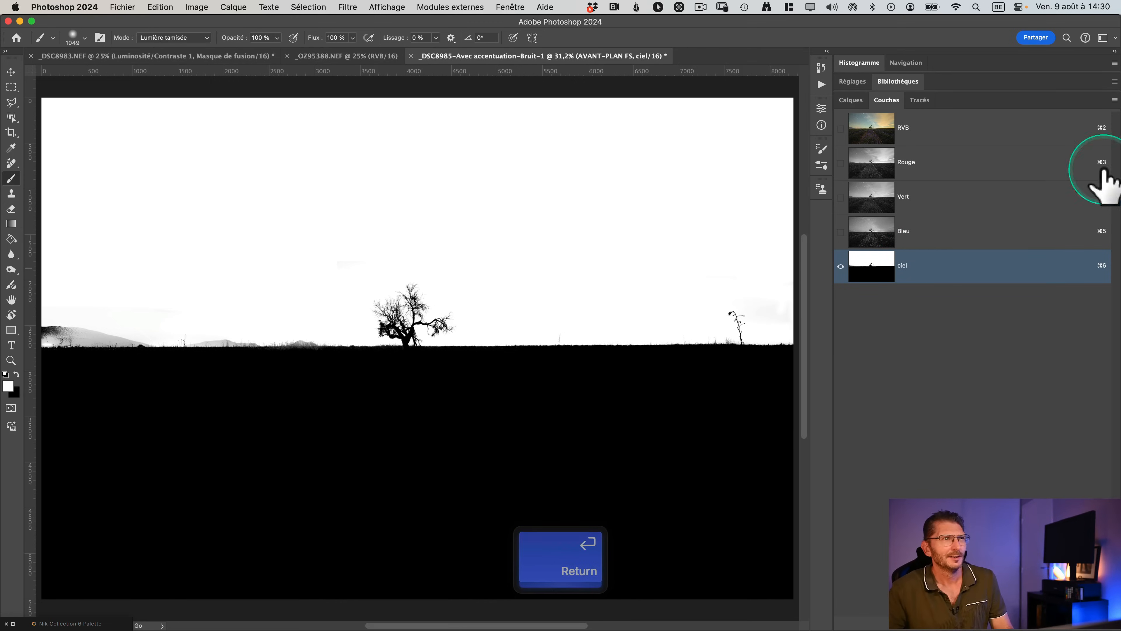
pyautogui.click(935, 128)
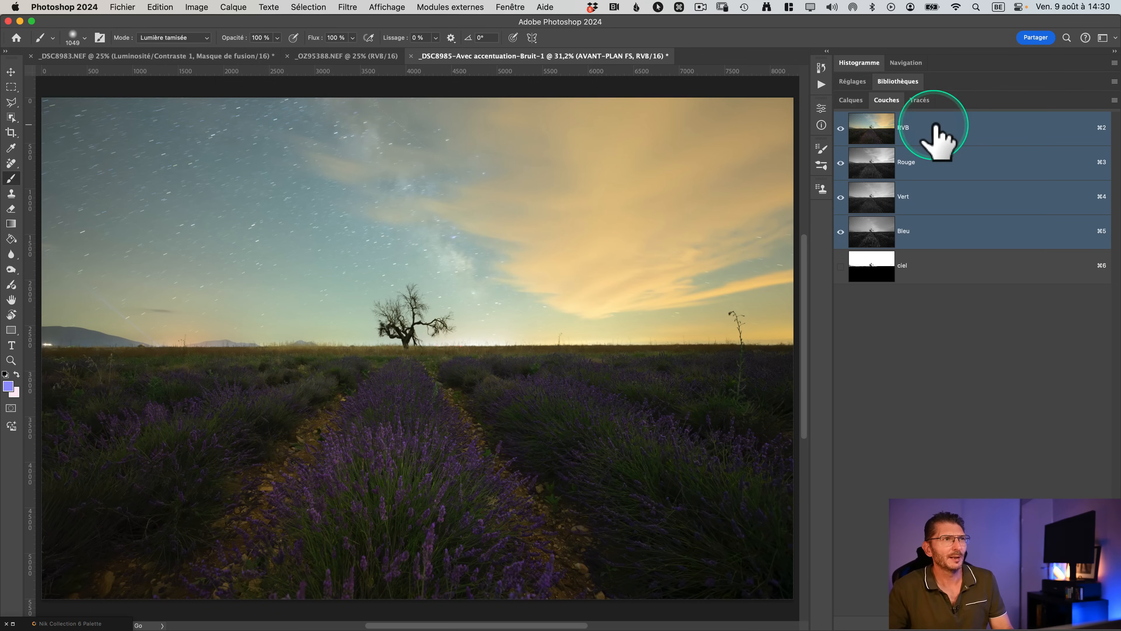
pyautogui.click(850, 101)
pyautogui.click(925, 203)
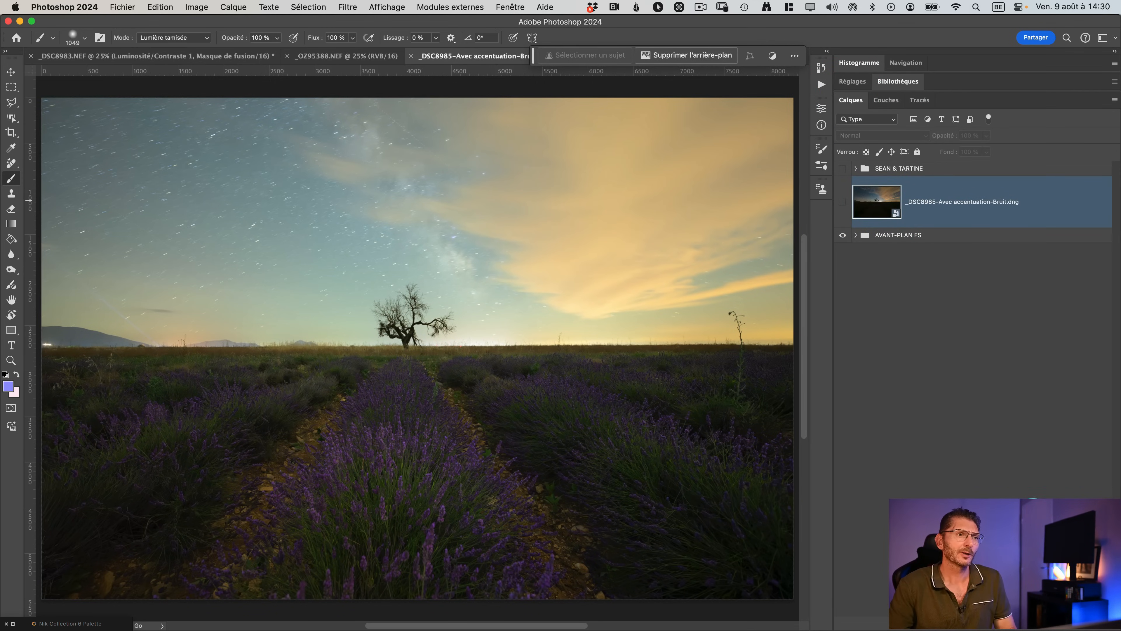
# View the ciel channel alone, return to the RVB composite, and give the _DSC8985-Avec accentuation-Bruit.dng layer a white mask with the layer shown
pyautogui.click(887, 100)
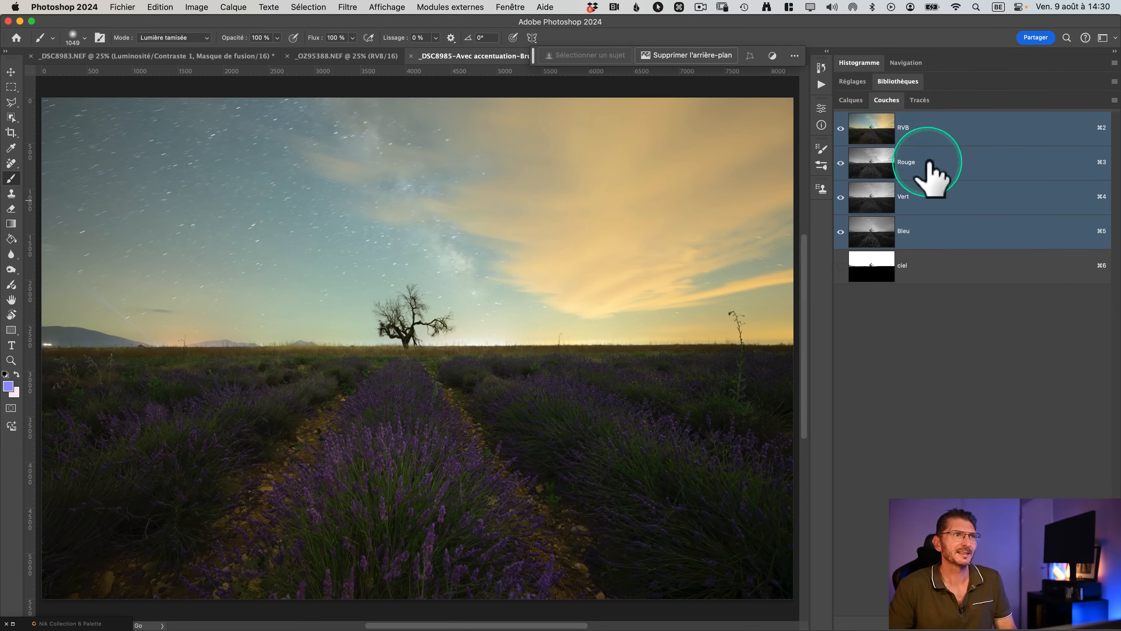
pyautogui.click(927, 271)
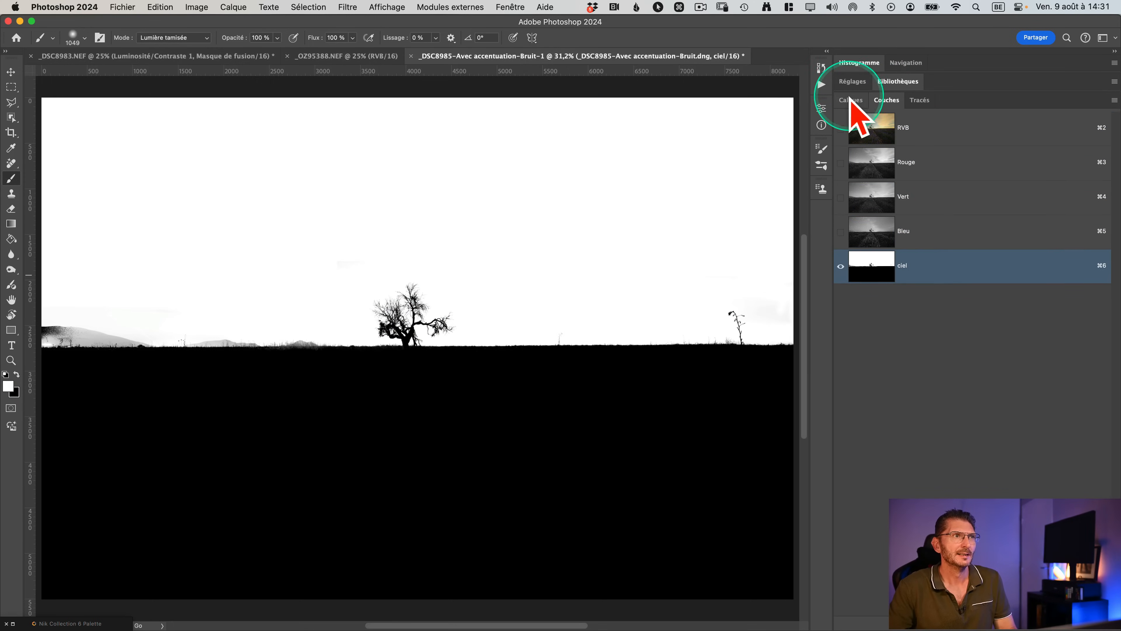
pyautogui.click(886, 124)
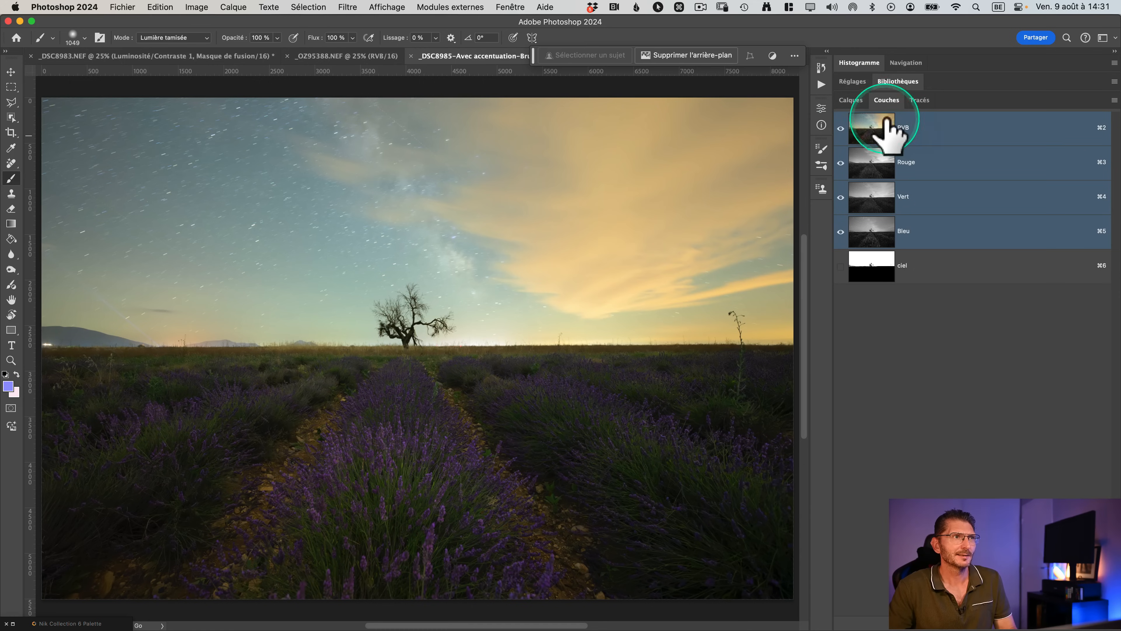
pyautogui.click(851, 101)
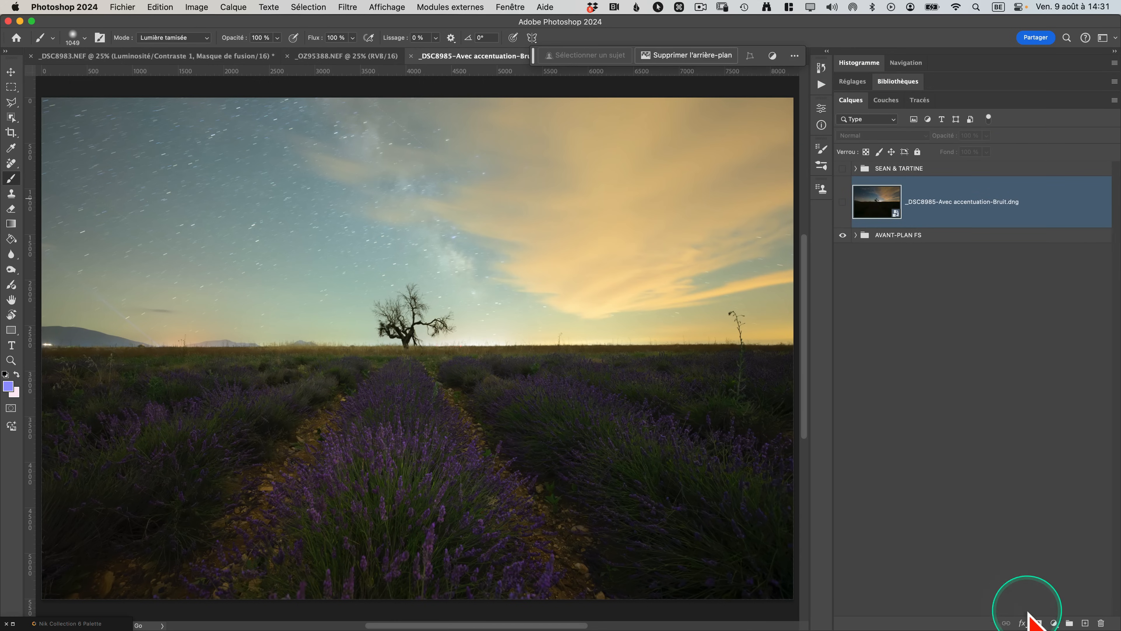
pyautogui.click(1037, 624)
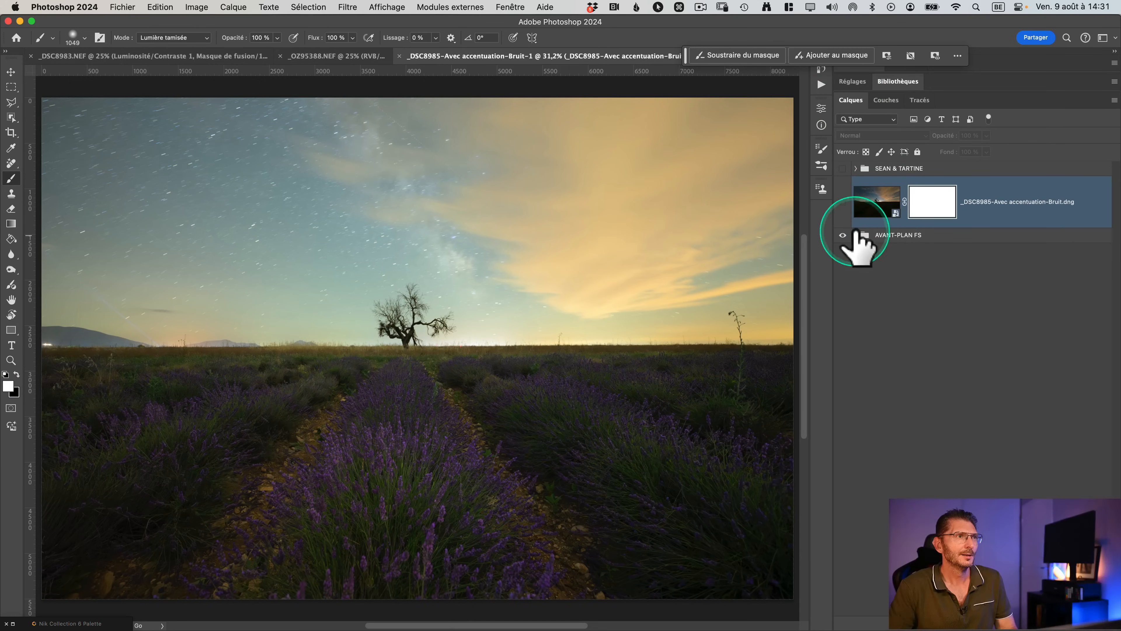
pyautogui.click(841, 201)
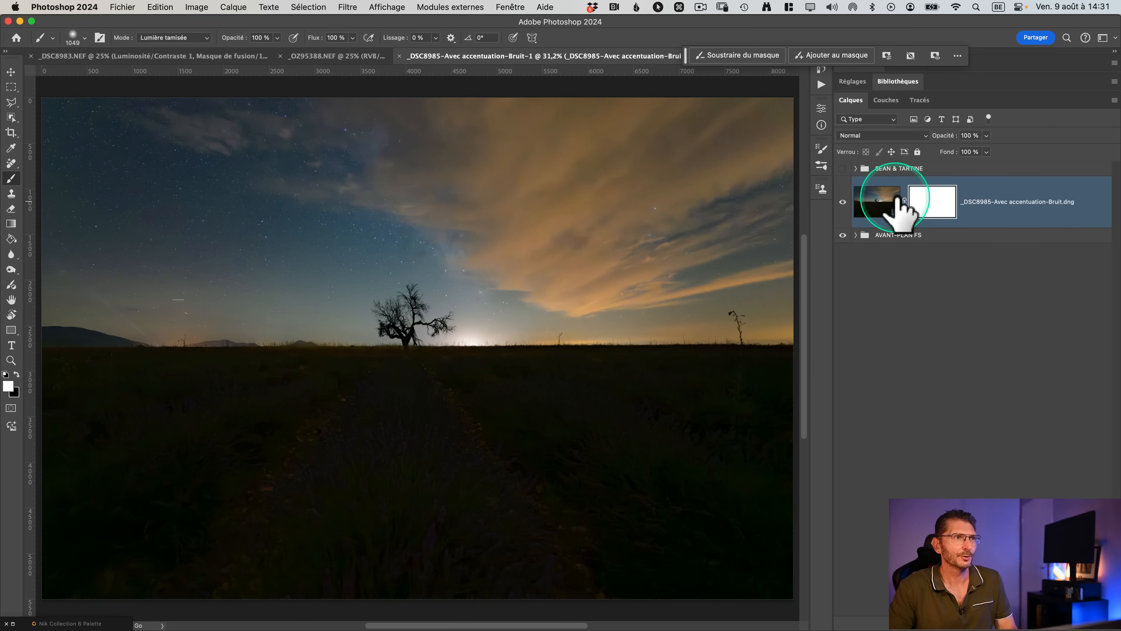
# Use Appliquer une image to apply the ciel channel to the _DSC8985-Avec accentuation-Bruit.dng layer's mask, with Produit at 100% opacity
pyautogui.click(197, 8)
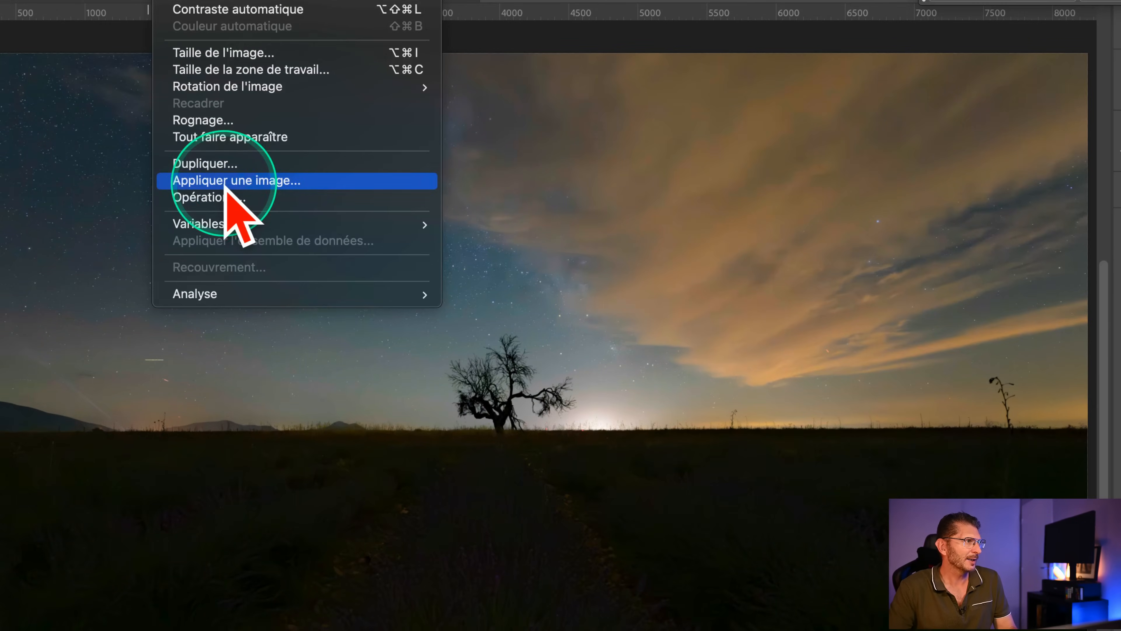
pyautogui.click(227, 181)
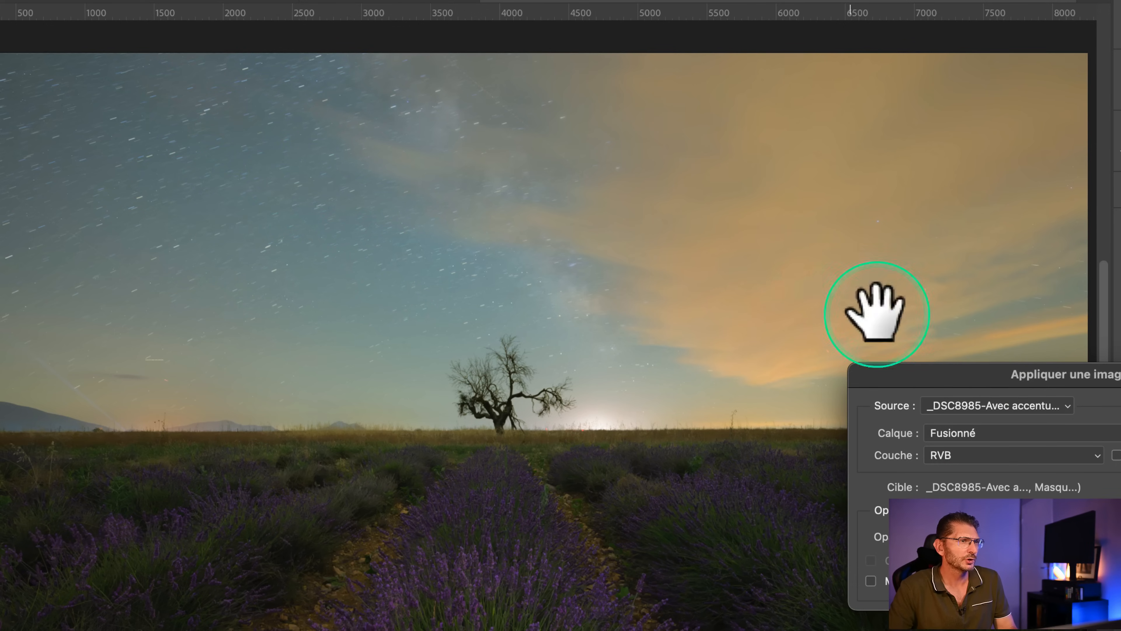
pyautogui.moveTo(938, 384); pyautogui.dragTo(388, 239)
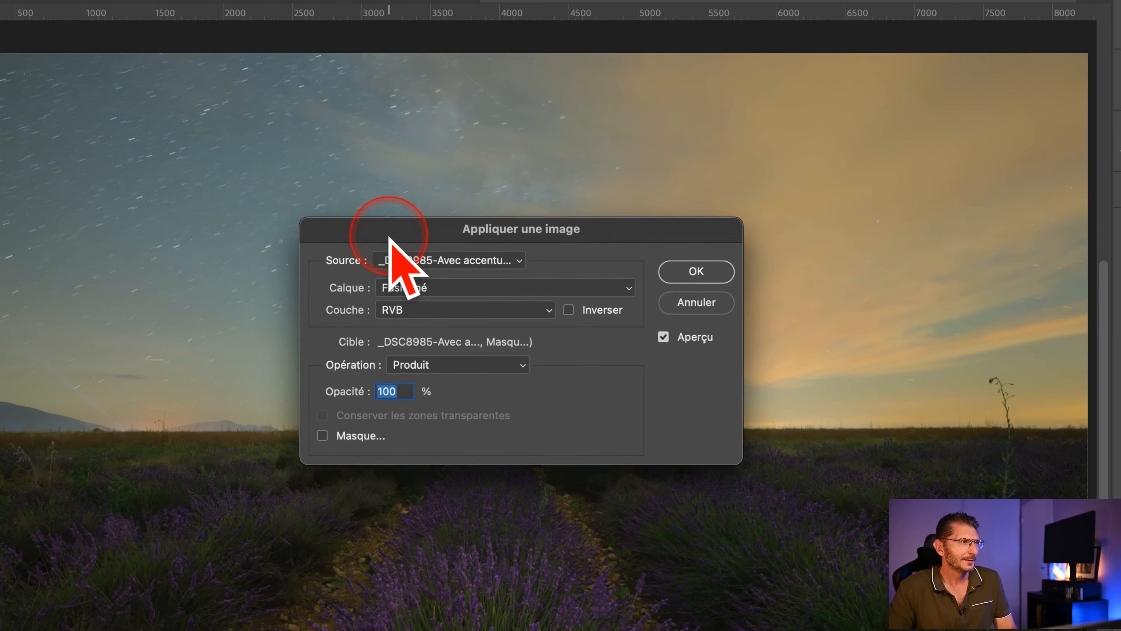
pyautogui.click(411, 310)
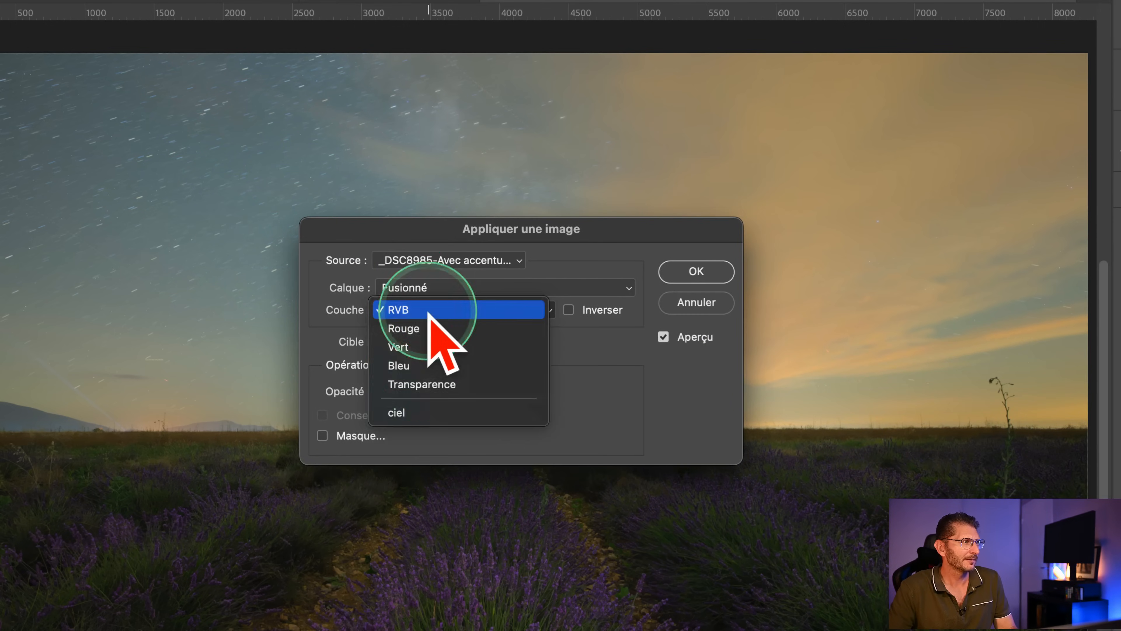
pyautogui.click(416, 413)
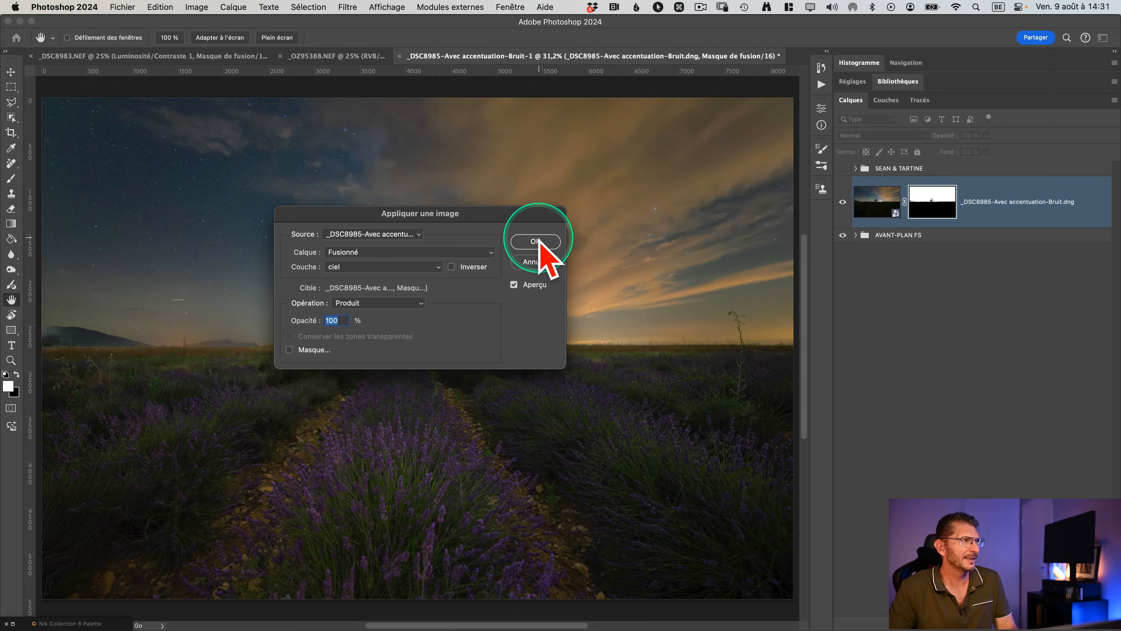
pyautogui.click(537, 241)
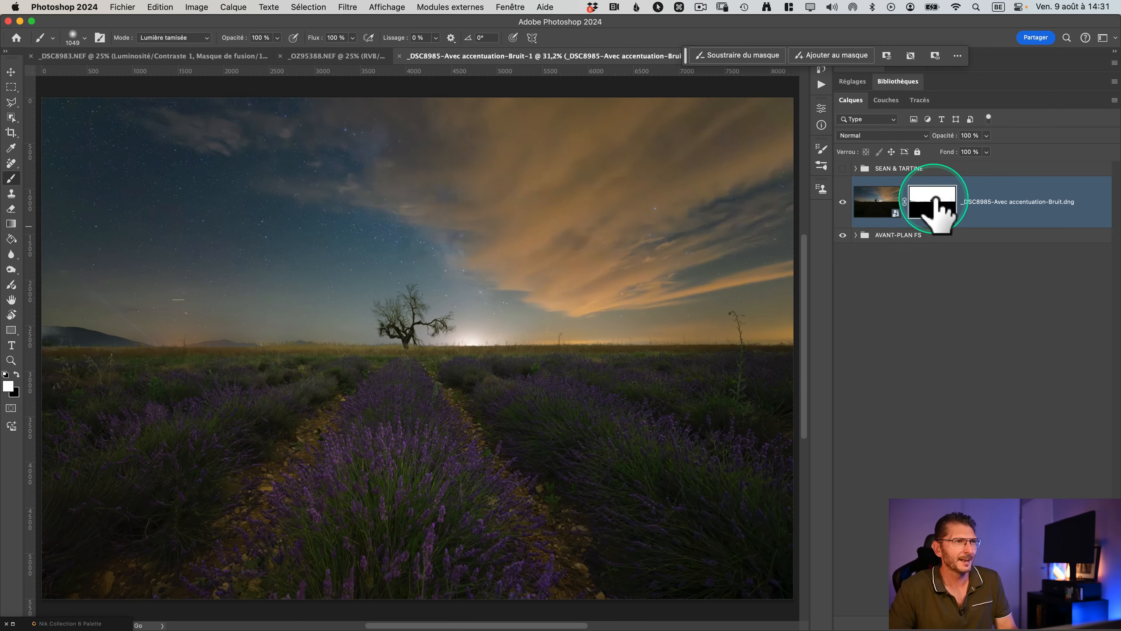
# Compare the composite with the _DSC8985-Avec accentuation-Bruit.dng layer hidden and shown, and with its mask disabled and enabled
pyautogui.click(838, 198)
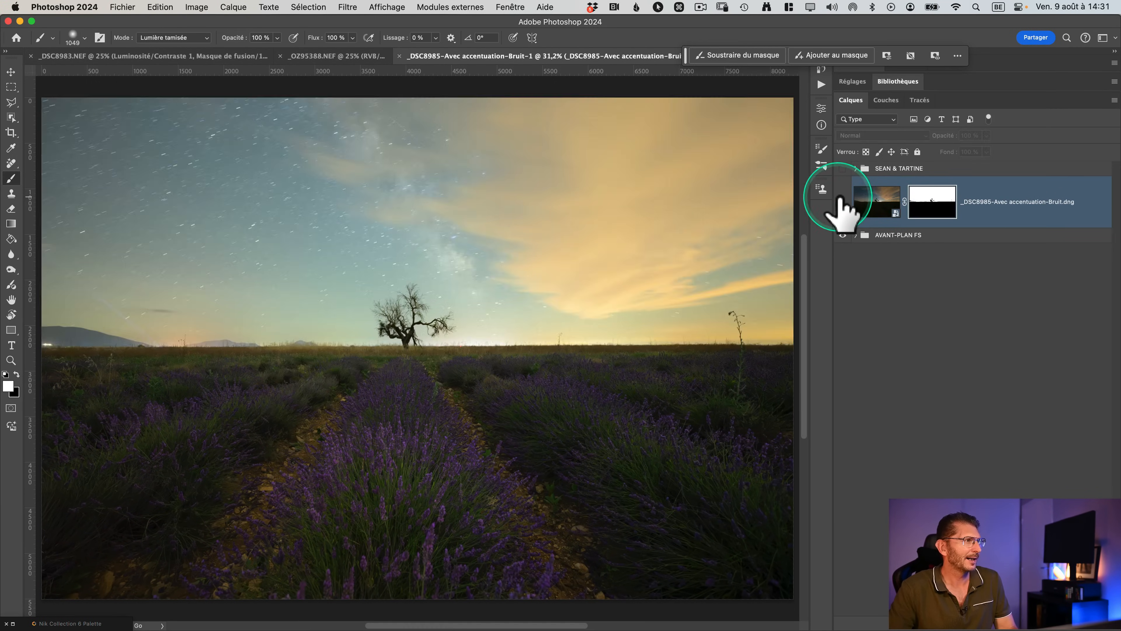
pyautogui.click(841, 199)
pyautogui.keyDown('shift'); pyautogui.click(942, 208); pyautogui.keyUp('shift')
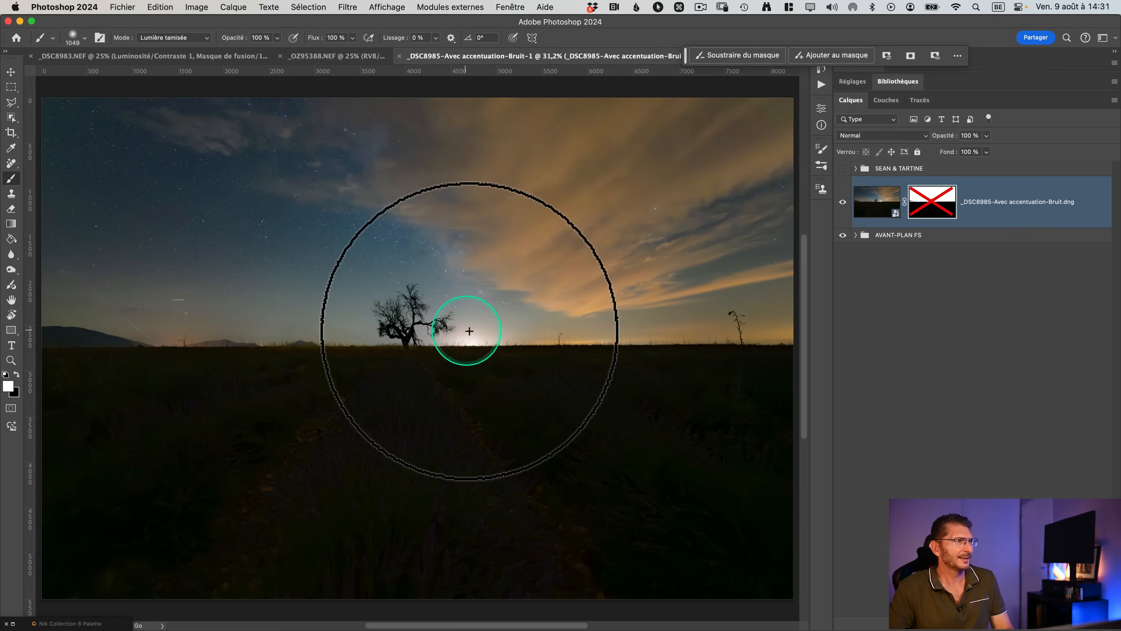
pyautogui.keyDown('shift'); pyautogui.click(935, 209); pyautogui.keyUp('shift')
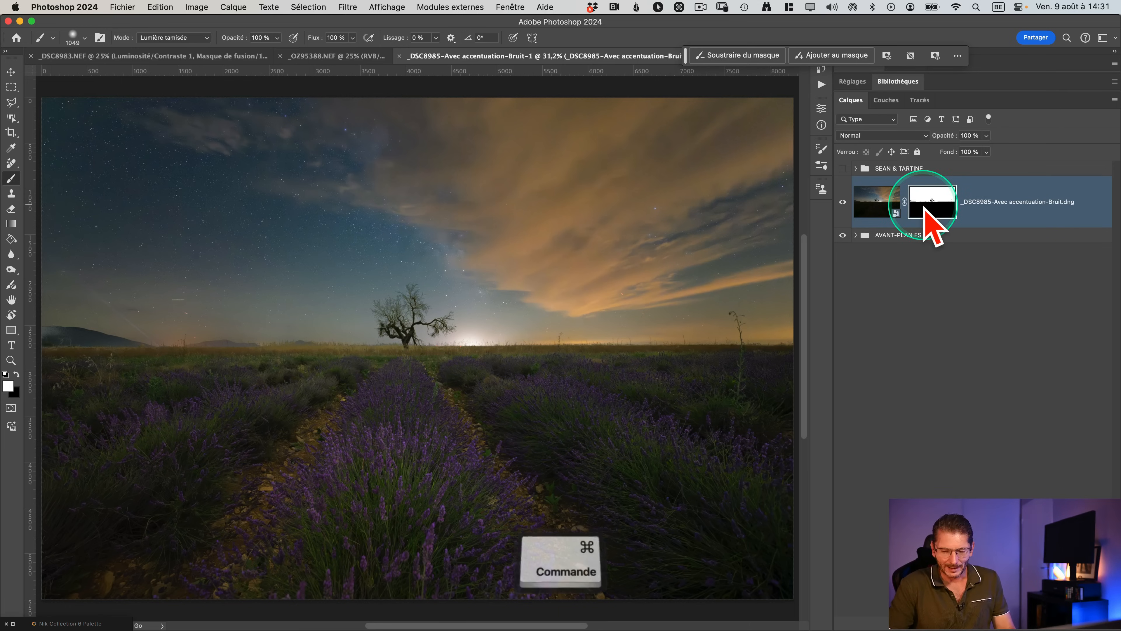
pyautogui.press('super+0')
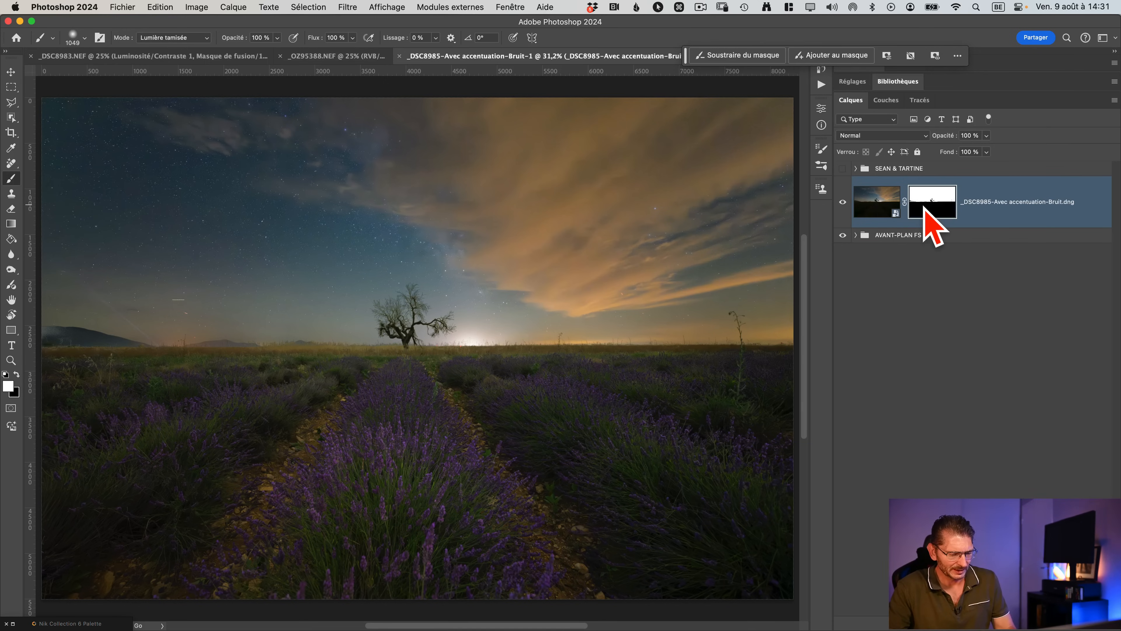
pyautogui.press('super')
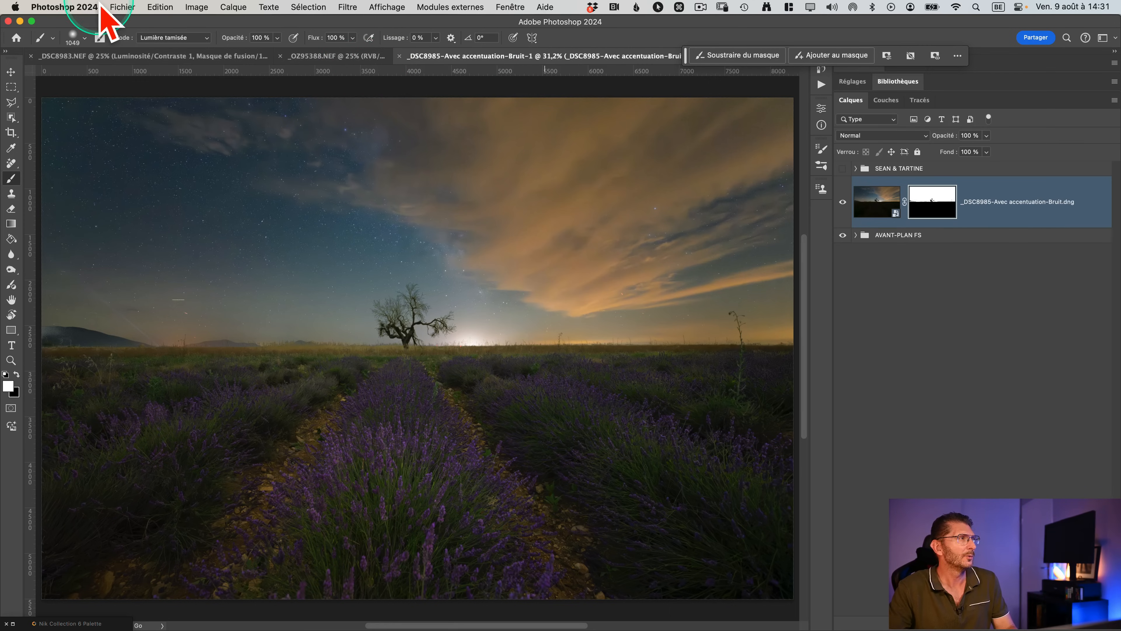
# Save the composite in the VOIE LACTEE folder in the large document format (PSB), keeping the Adobe RGB (1998) profile
pyautogui.click(122, 7)
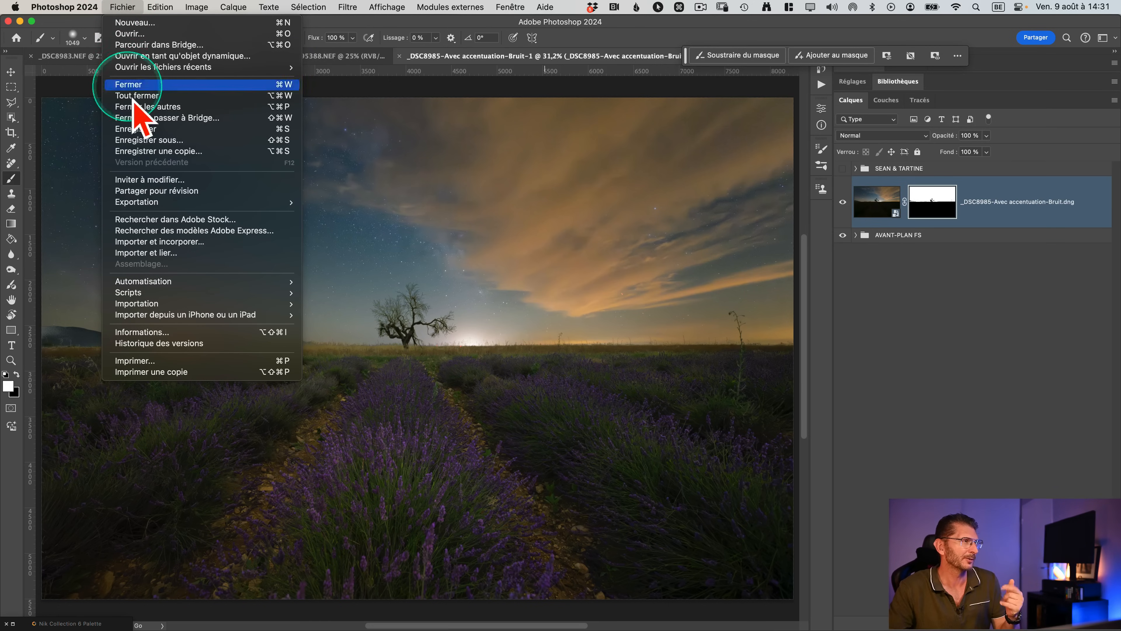
pyautogui.click(185, 141)
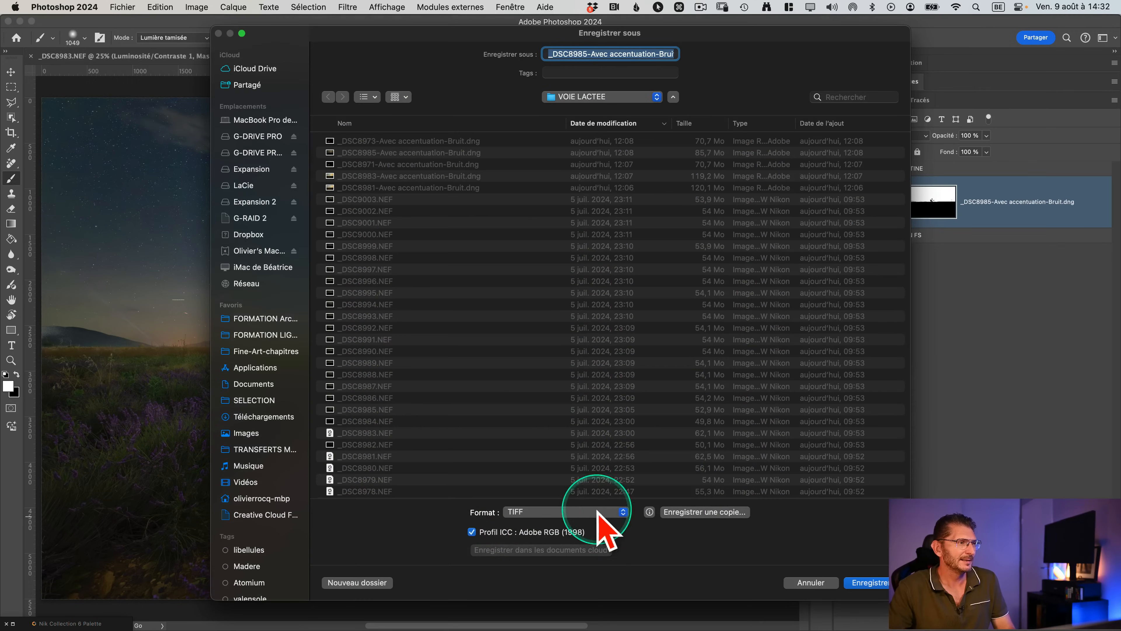
pyautogui.click(592, 512)
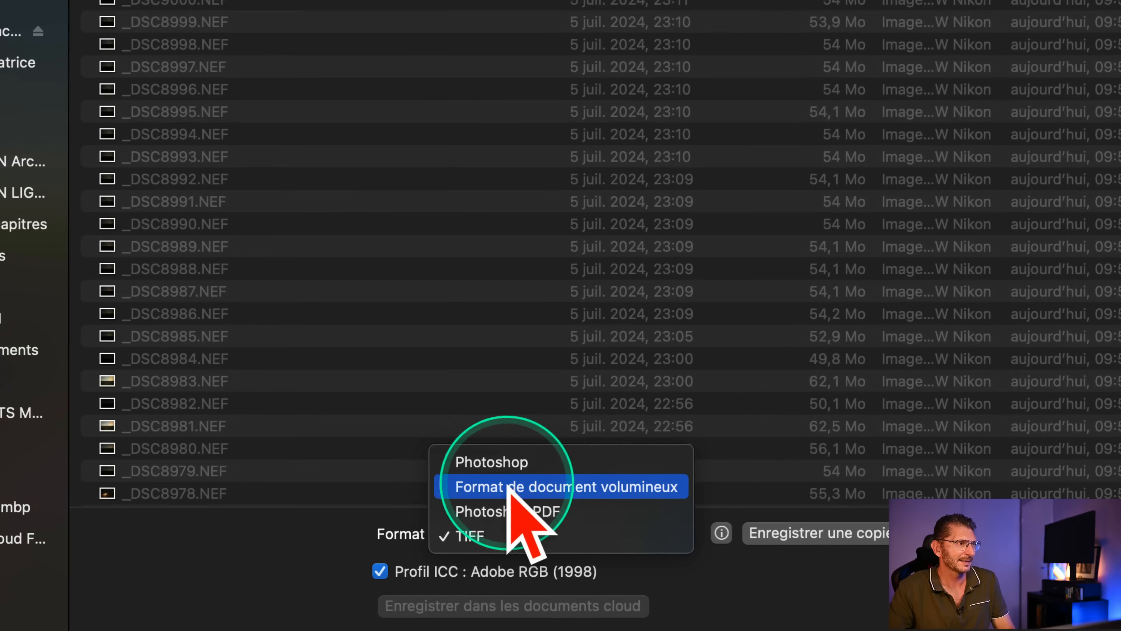
pyautogui.click(548, 488)
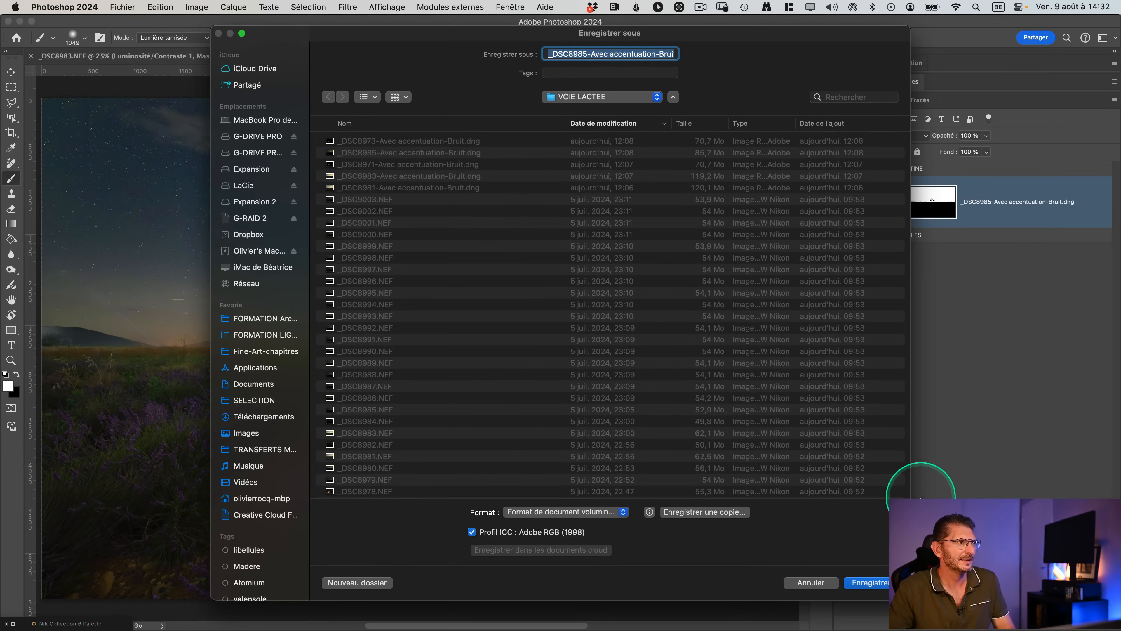
pyautogui.click(867, 582)
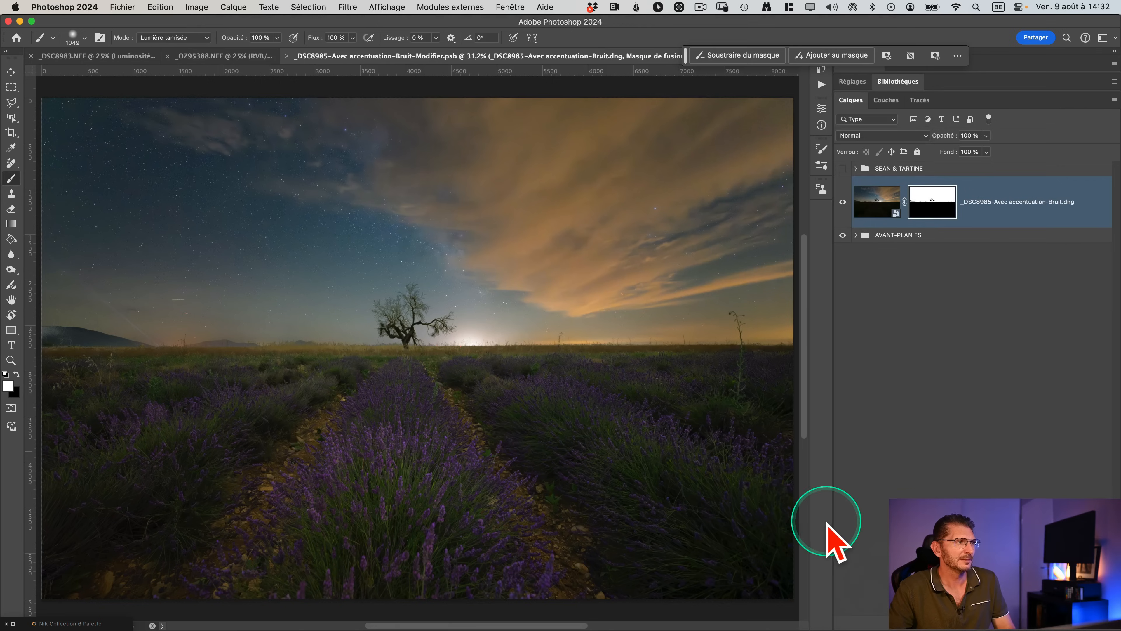
# Switch to Lightroom Classic, enlarge _DSC8985-Avec accentuation-Bruit-Modifier.psb to a single-image view and read its file size and type in the metadata
pyautogui.press('super+Tab')
pyautogui.click(702, 7)
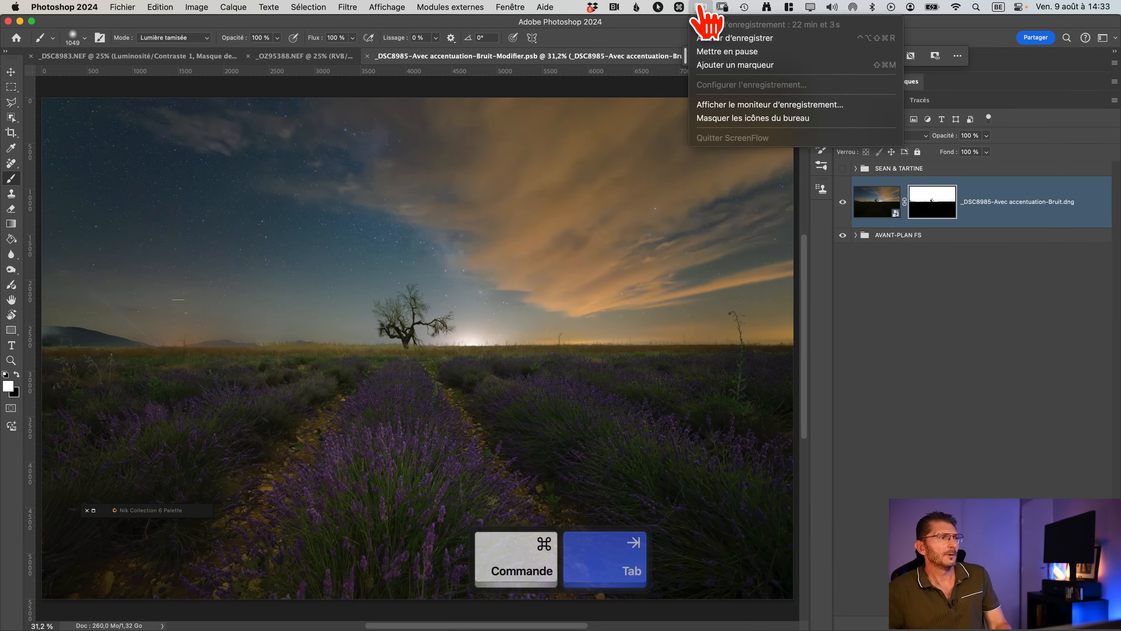
pyautogui.press('super+Tab')
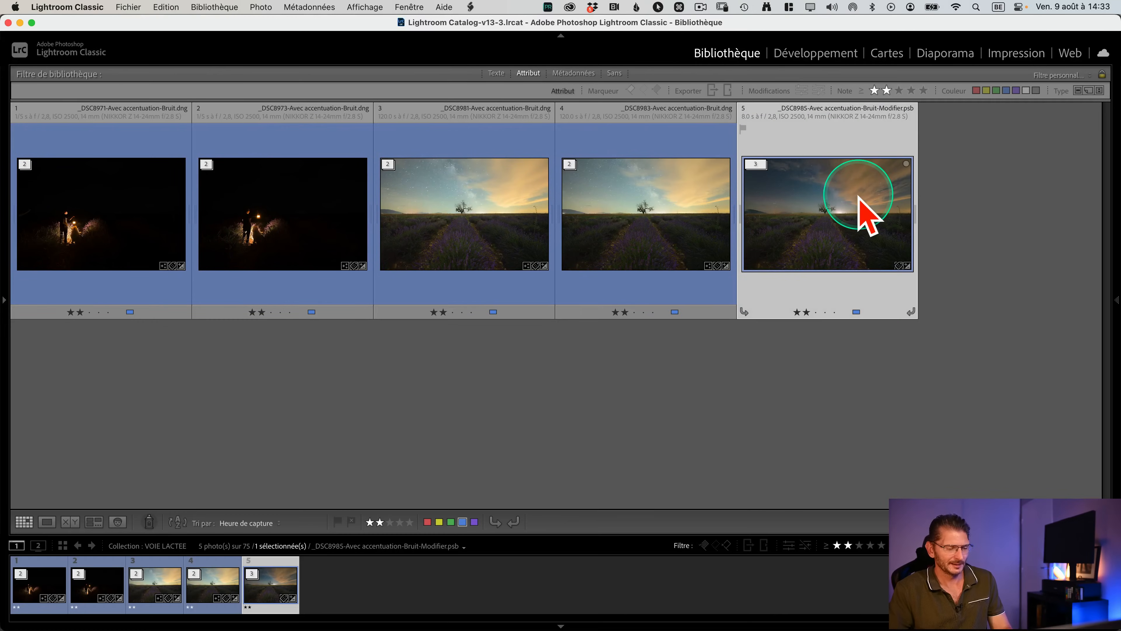
pyautogui.press('e')
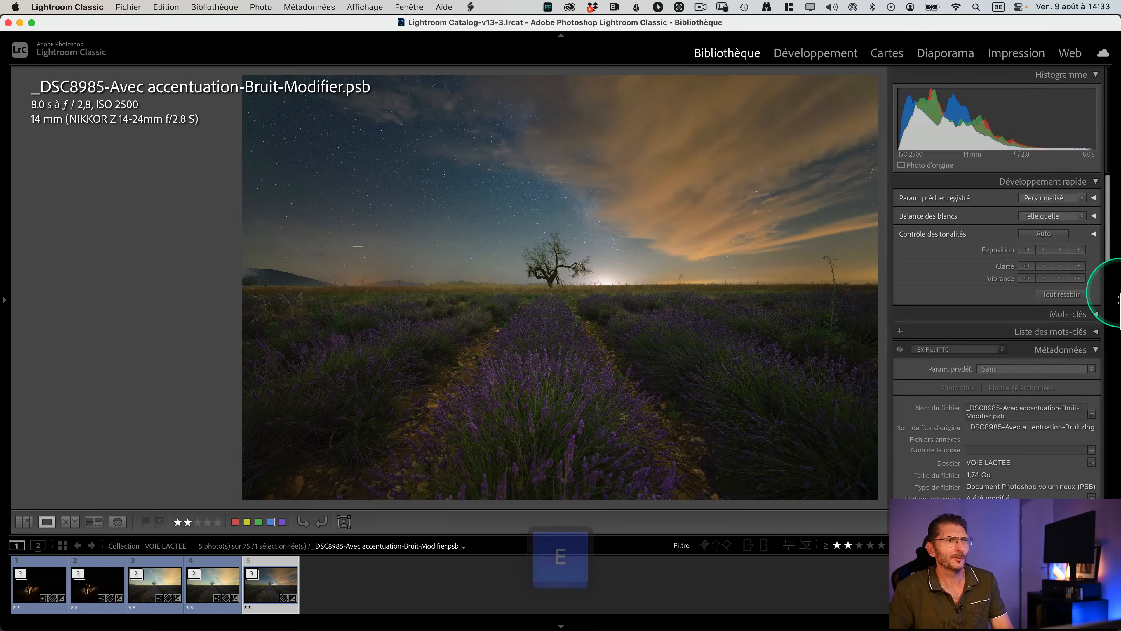
pyautogui.click(1117, 298)
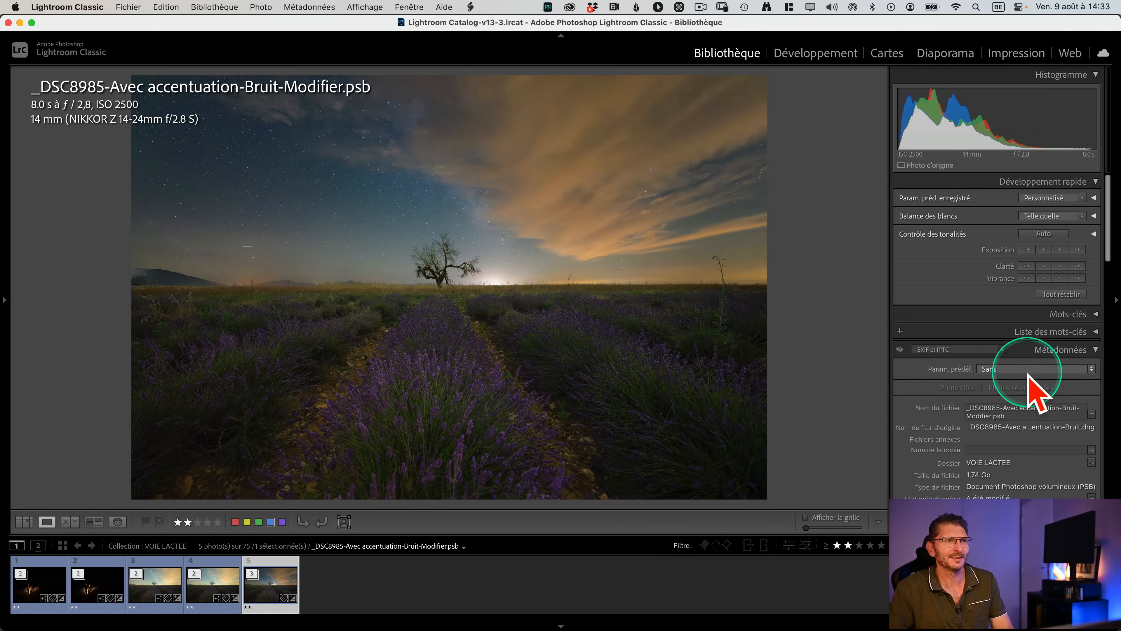
pyautogui.scroll(-5, 1028, 374)
pyautogui.scroll(5, 985, 347)
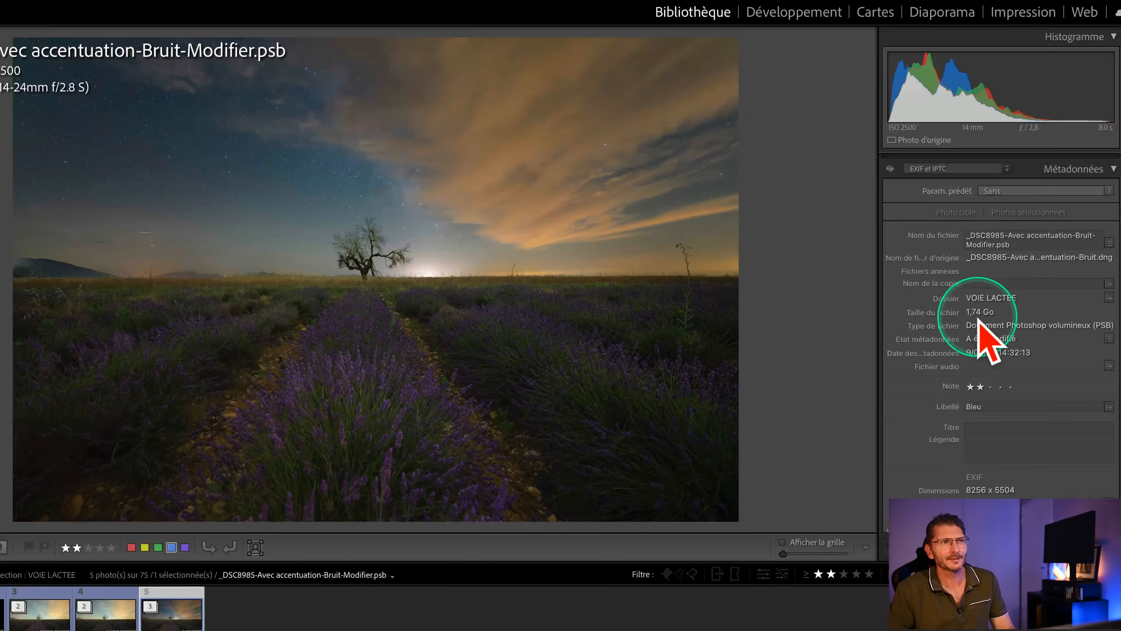
# Switch back to Photoshop and compare the edges of the tree's right-hand branches at 584% with the sky layer shown and hidden
pyautogui.press('super+Tab')
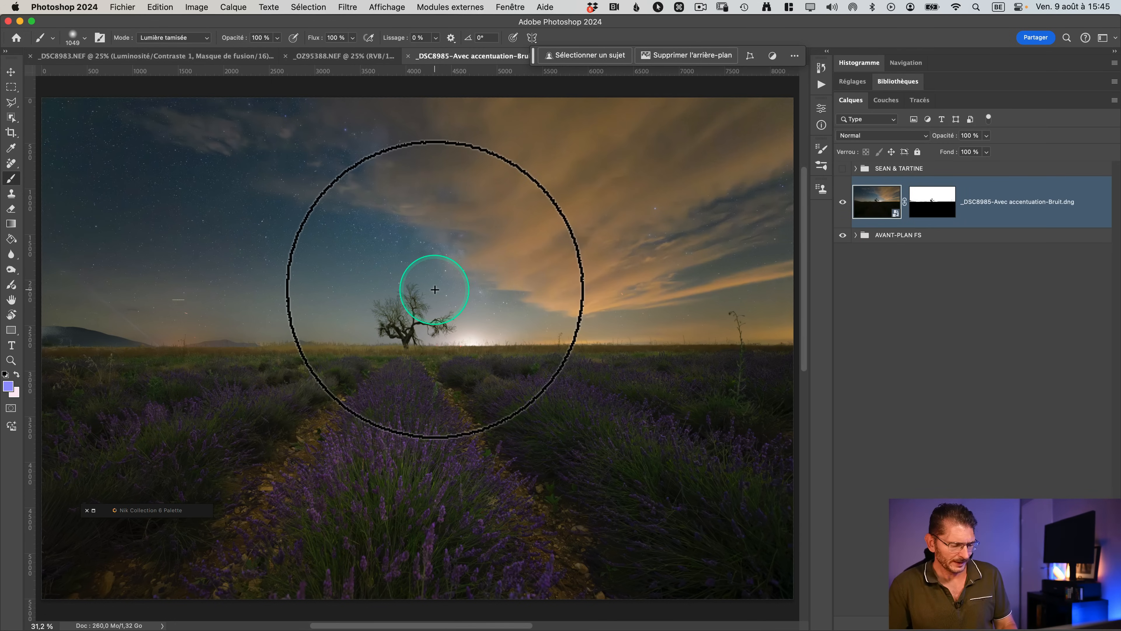
pyautogui.press('z')
pyautogui.moveTo(420, 336); pyautogui.dragTo(479, 328)
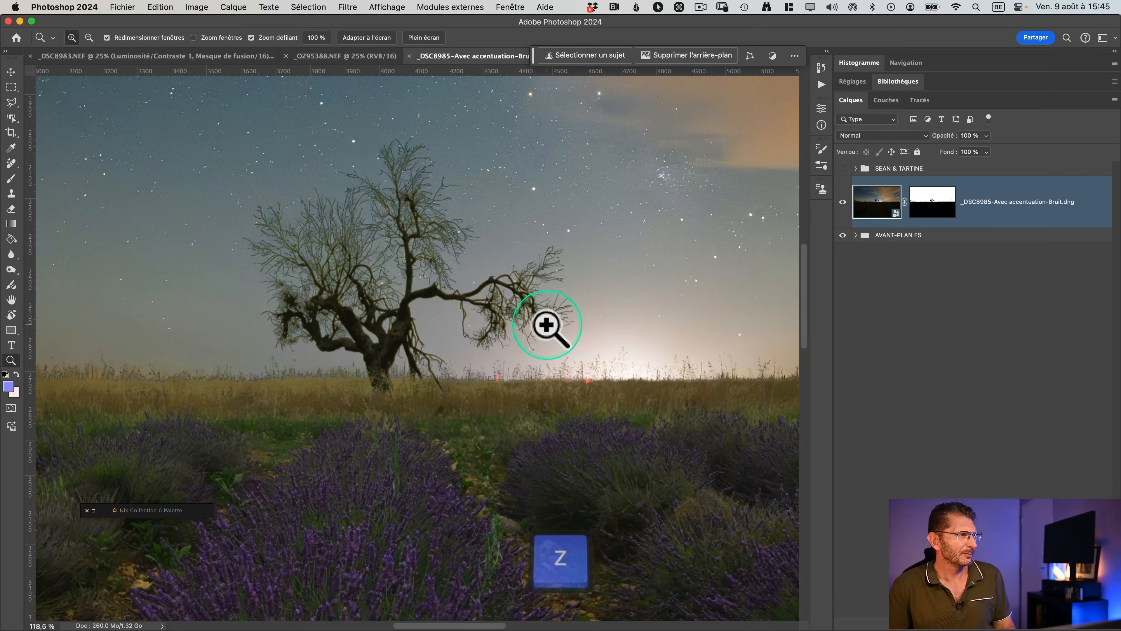
pyautogui.moveTo(548, 326); pyautogui.dragTo(614, 321)
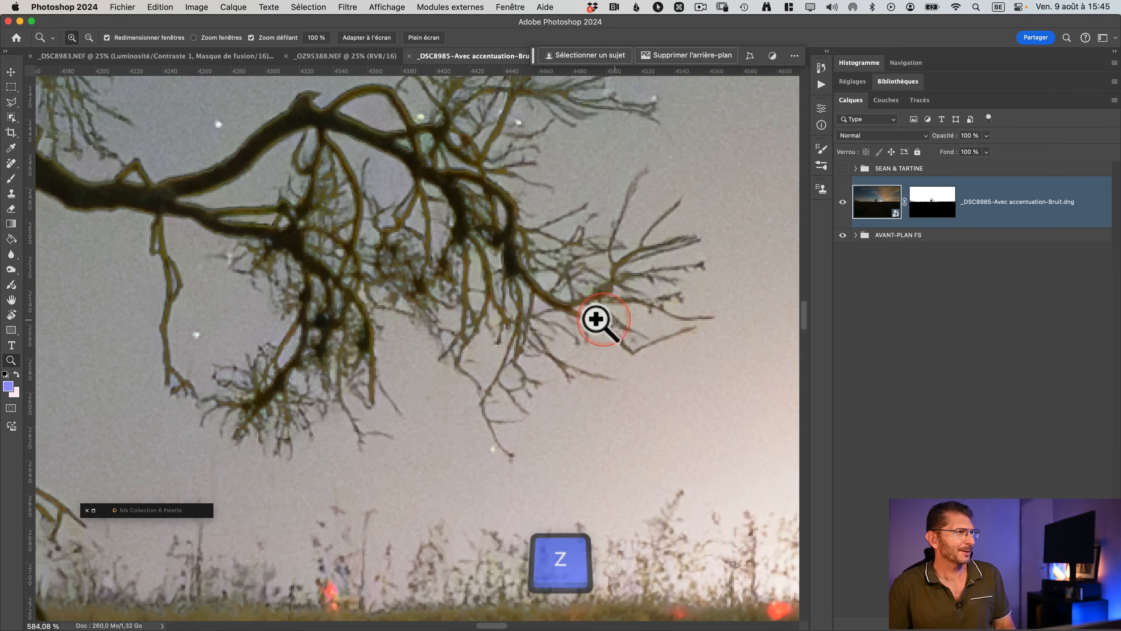
pyautogui.click(844, 203)
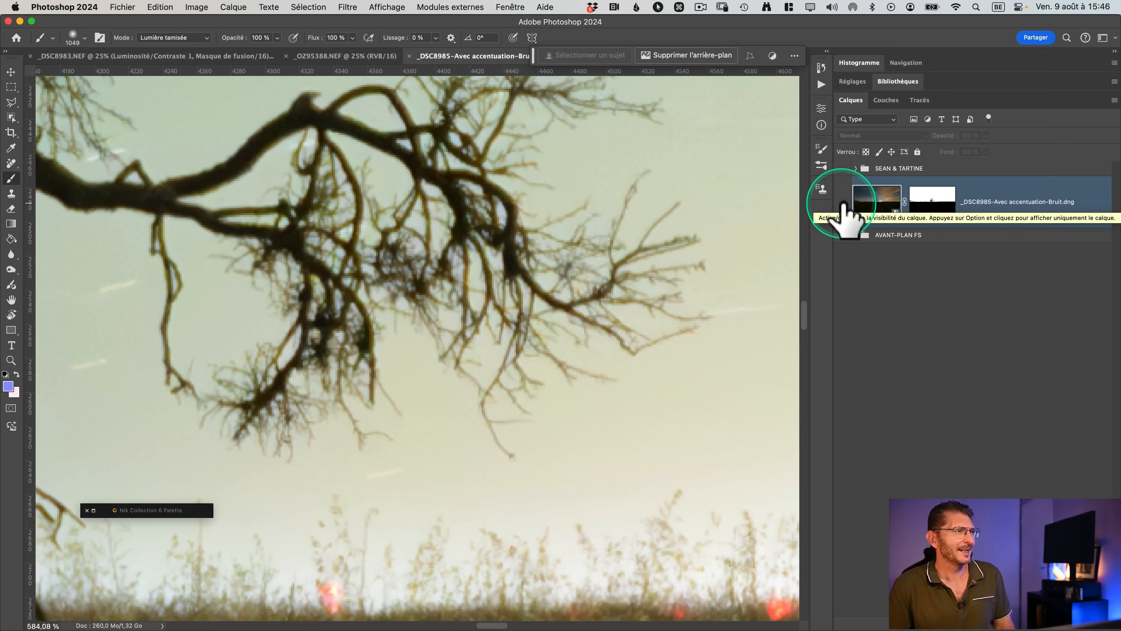
pyautogui.click(843, 203)
pyautogui.click(843, 204)
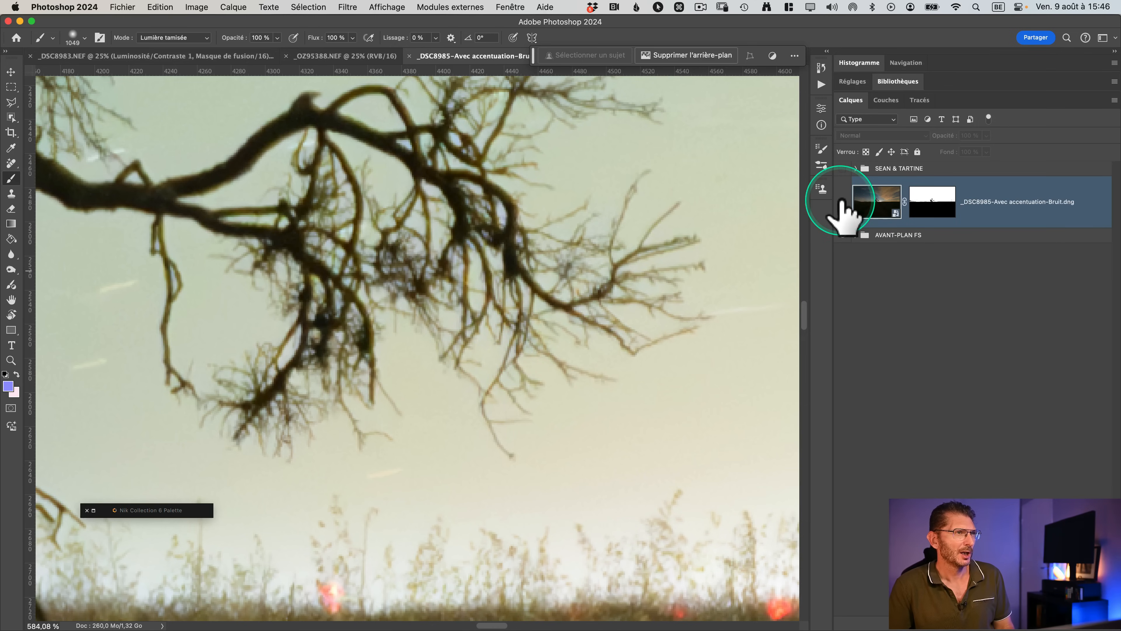
# Examine the tree trunk, lower branches and horizon grass in the foreground image with the sky layer hidden
pyautogui.press('space')
pyautogui.moveTo(525, 306); pyautogui.dragTo(569, 204)
pyautogui.moveTo(499, 333); pyautogui.dragTo(594, 329)
pyautogui.moveTo(428, 253); pyautogui.dragTo(586, 248)
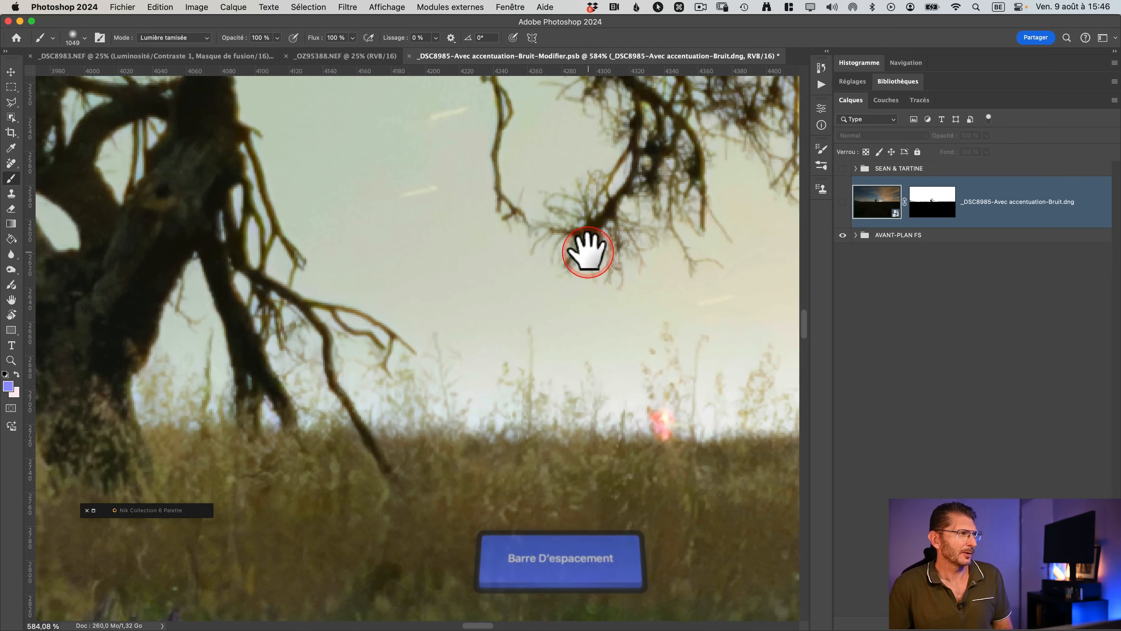
pyautogui.moveTo(363, 309); pyautogui.dragTo(526, 276)
pyautogui.press('super+minus')
pyautogui.press('super+minus')
pyautogui.press('super+minus')
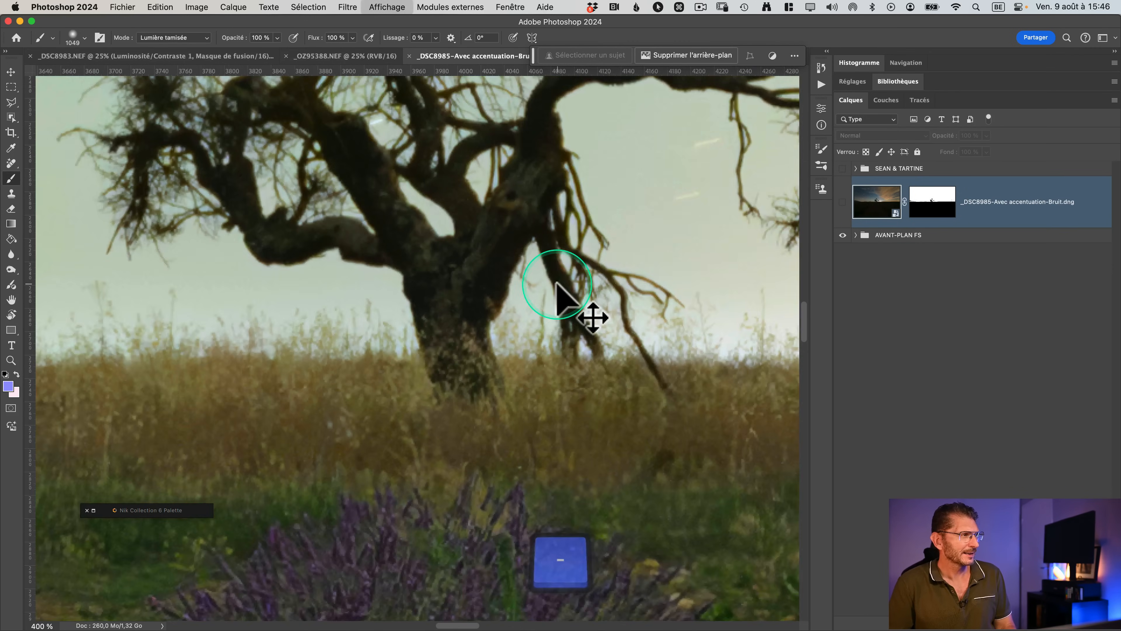
pyautogui.press('super+minus')
pyautogui.press('super+minus')
pyautogui.press('super+minus')
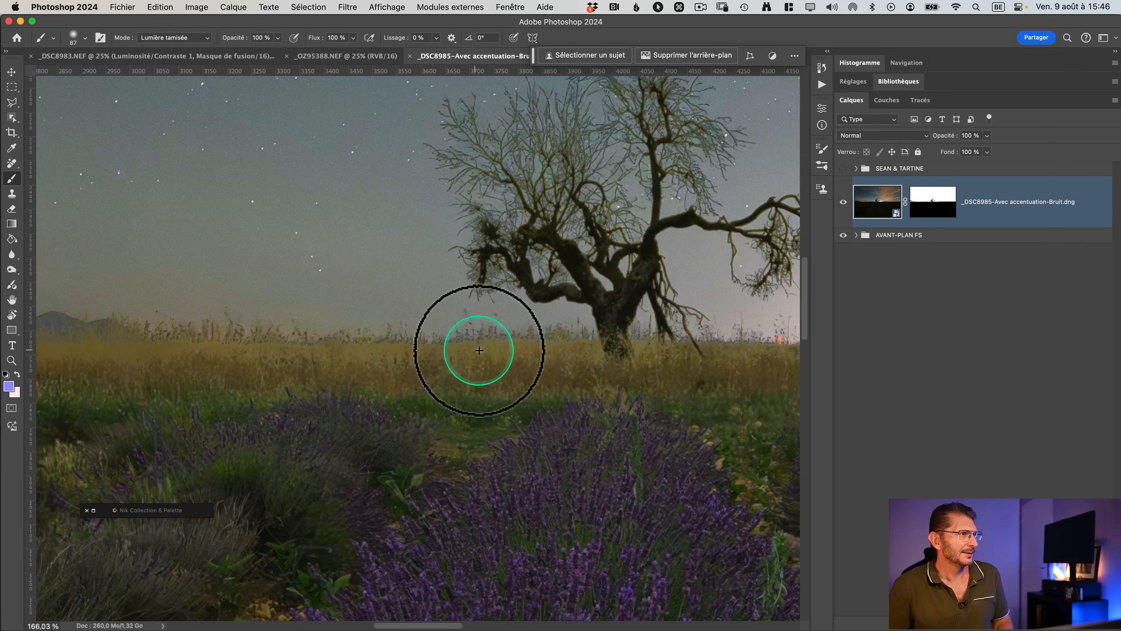
# Expand the AVANT-PLAN FS group and enlarge the tree's right-hand branches to about 261%
pyautogui.click(857, 237)
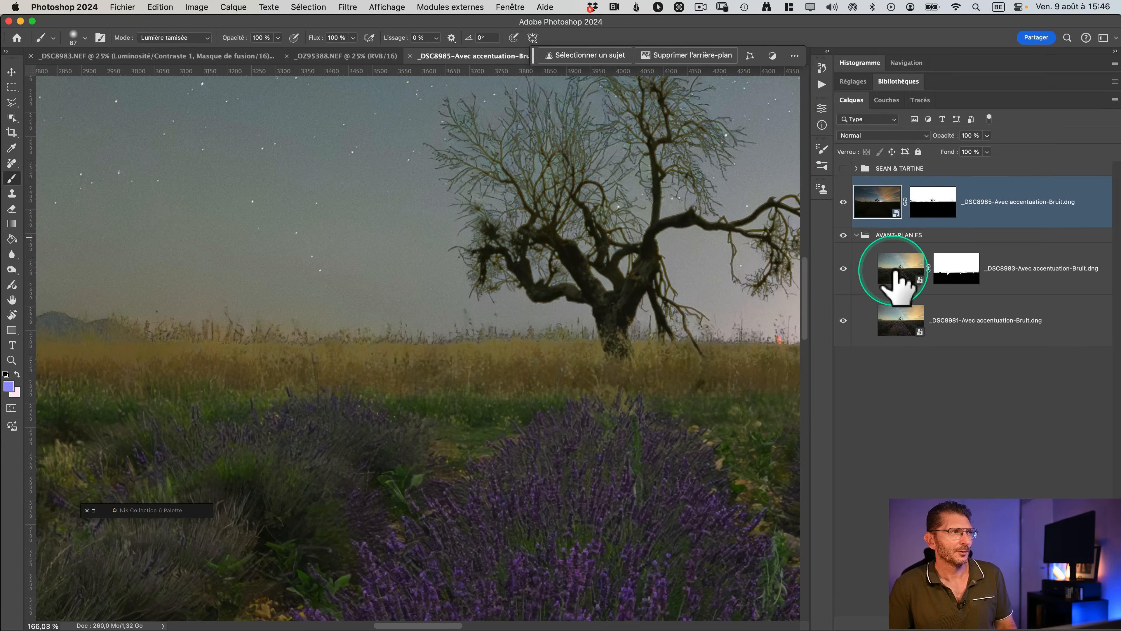
pyautogui.press('space')
pyautogui.moveTo(601, 288); pyautogui.dragTo(169, 294)
pyautogui.moveTo(241, 251); pyautogui.dragTo(253, 323)
pyautogui.press('z')
pyautogui.moveTo(305, 216); pyautogui.dragTo(320, 215)
pyautogui.press('b')
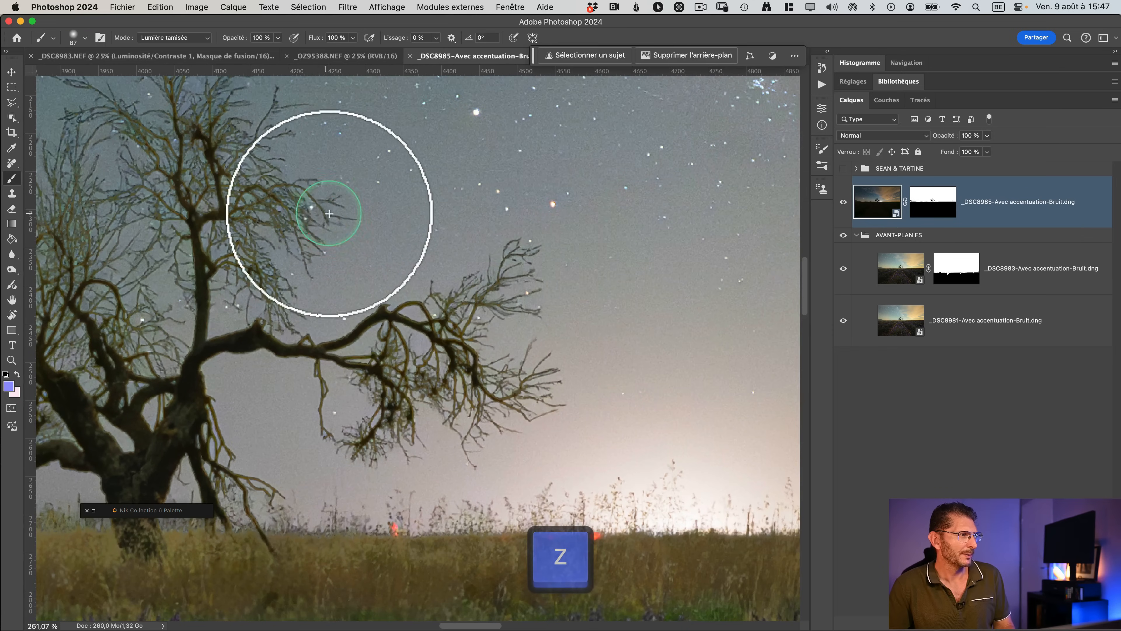
# Open the _DSC8983-Avec accentuation-Bruit.dng smart object in Camera Raw and place its reduced window beside the tree in the document
pyautogui.click(903, 267)
pyautogui.scroll(5, 1042, 270)
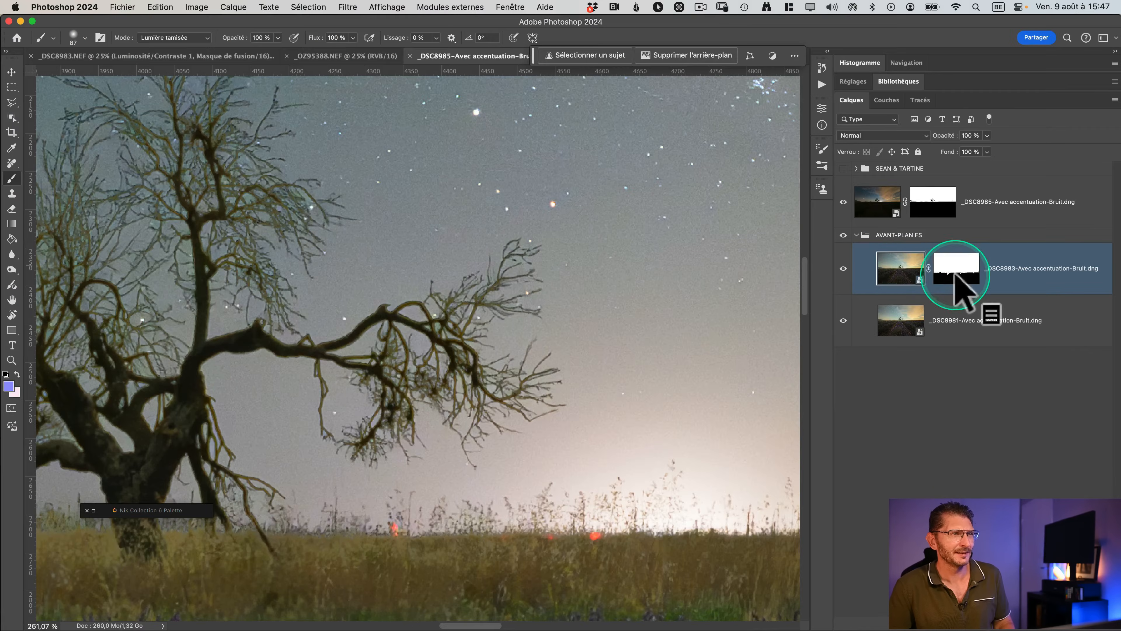
pyautogui.doubleClick(899, 277)
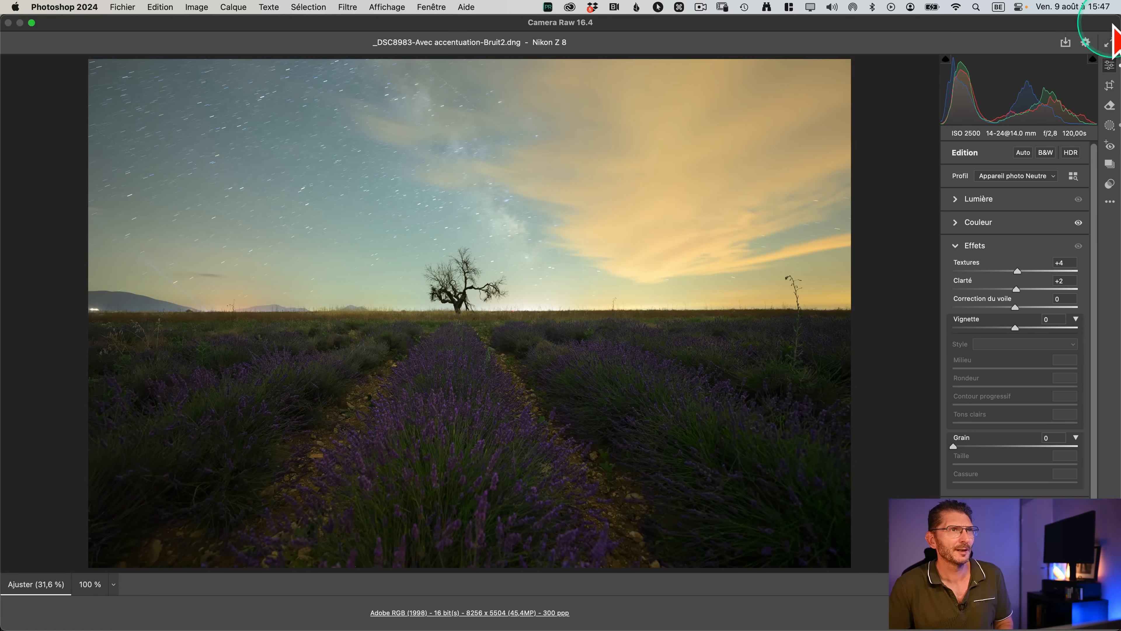
pyautogui.click(1108, 40)
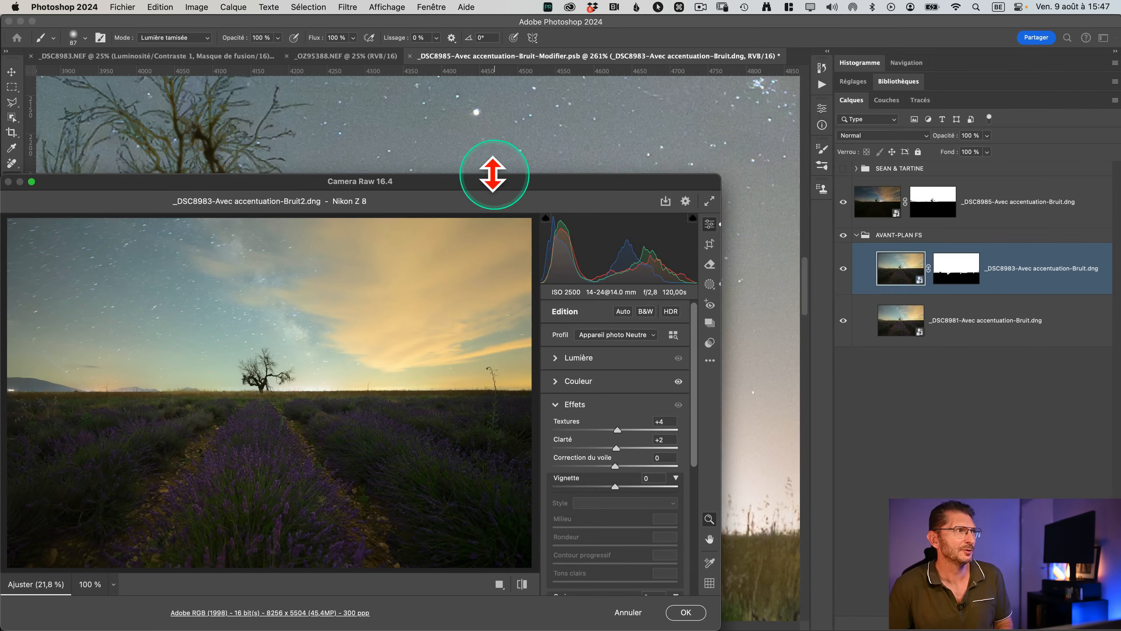
pyautogui.moveTo(467, 186); pyautogui.dragTo(772, 96)
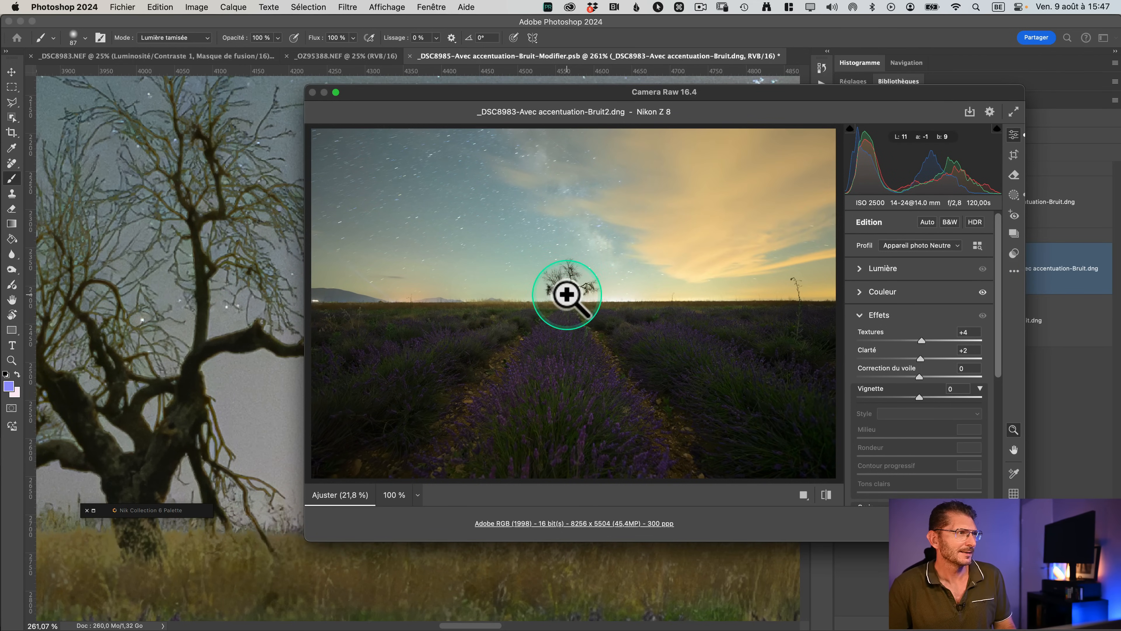
# Examine the tree's right-hand branches in Camera Raw at about 328% and expand the Lumière settings
pyautogui.moveTo(566, 294); pyautogui.dragTo(501, 344)
pyautogui.press('space')
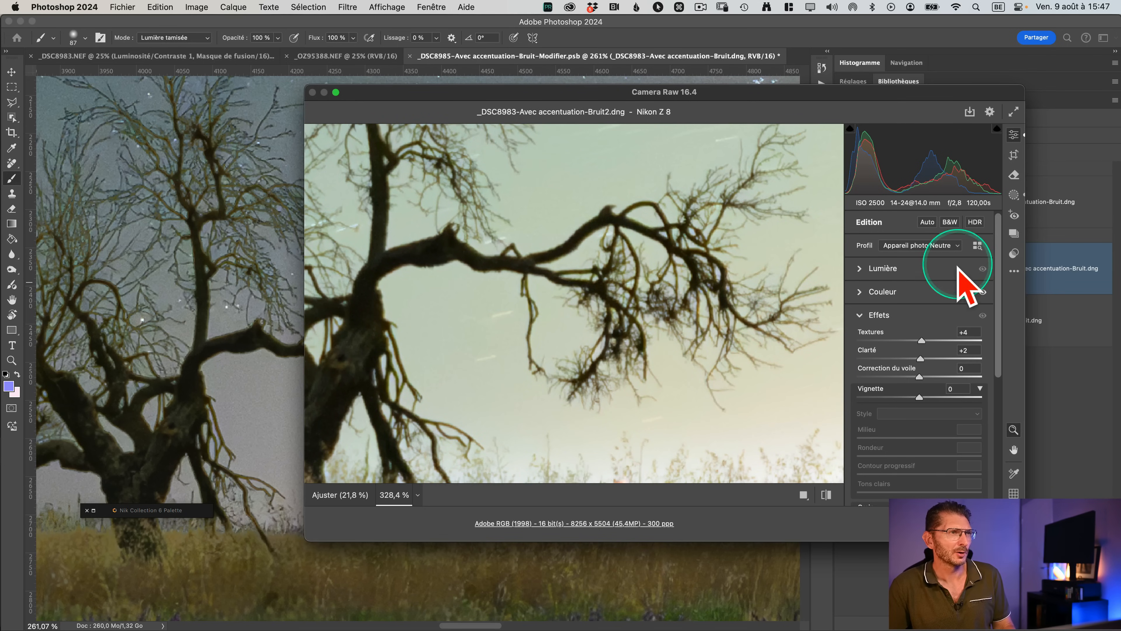
pyautogui.click(861, 268)
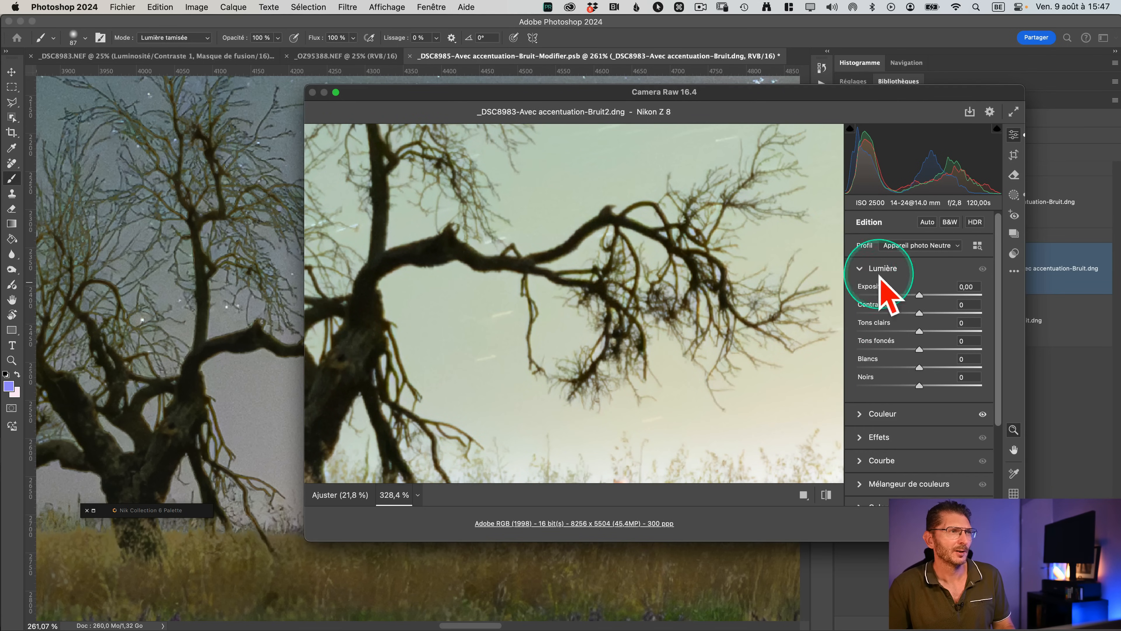
pyautogui.click(651, 288)
# Add a linear gradient mask that covers the sky and fades out just below the horizon
pyautogui.click(1014, 194)
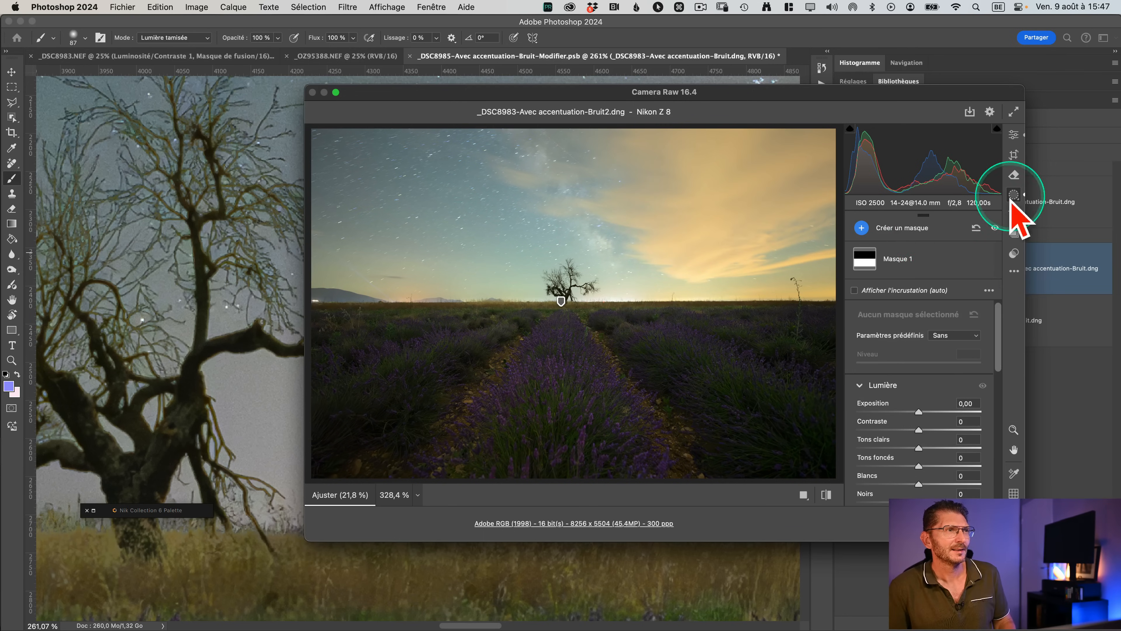
pyautogui.click(904, 230)
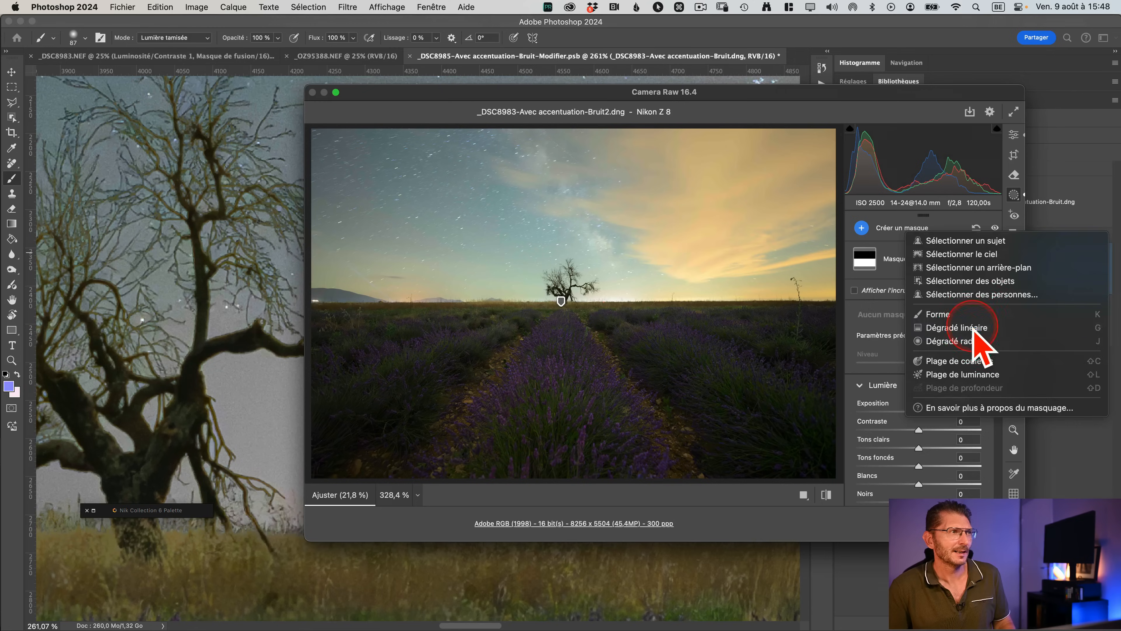
pyautogui.click(974, 329)
pyautogui.moveTo(611, 293); pyautogui.dragTo(611, 338)
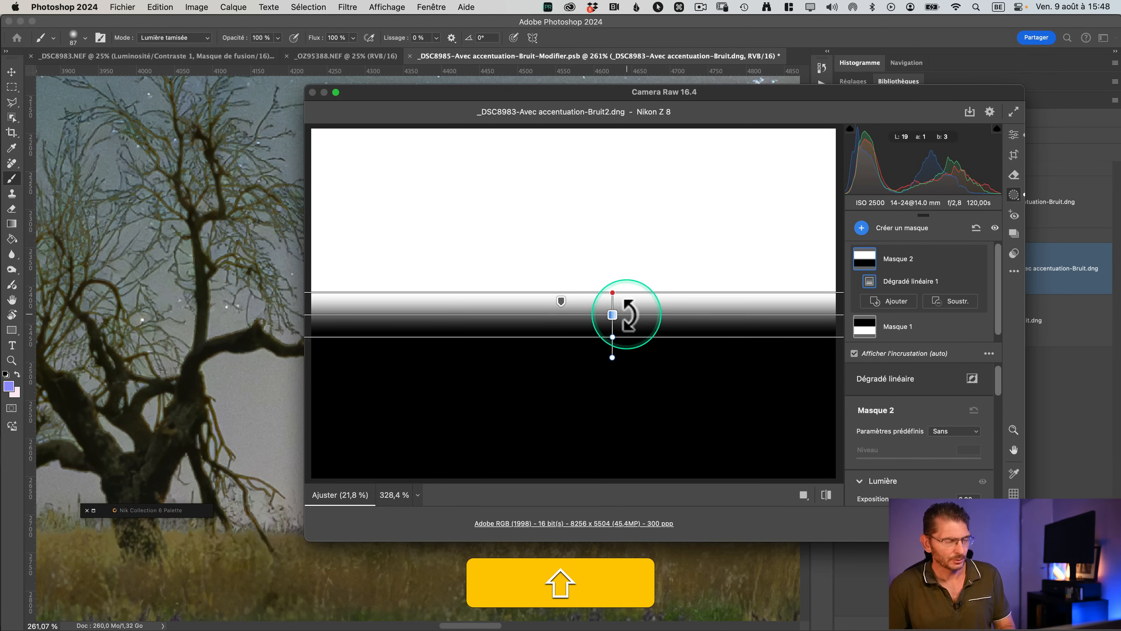
# Set the exposure of the sky's linear gradient mask to -1,15 and compare the image with and without the mask
pyautogui.hotkey('shift', 'j')
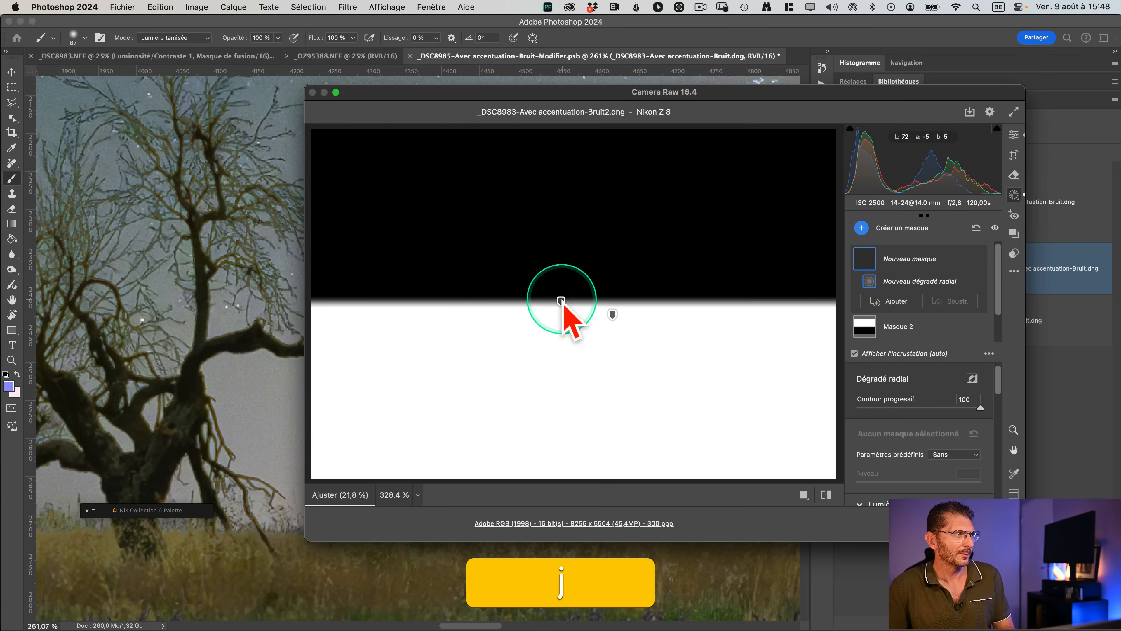
pyautogui.click(562, 301)
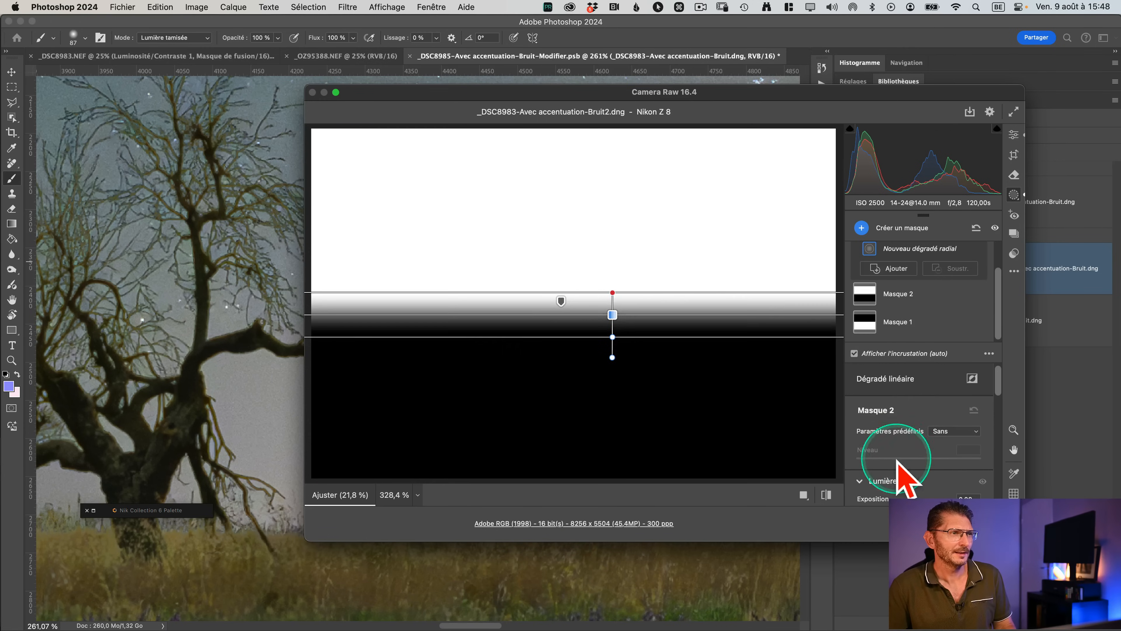
pyautogui.scroll(-3, 931, 479)
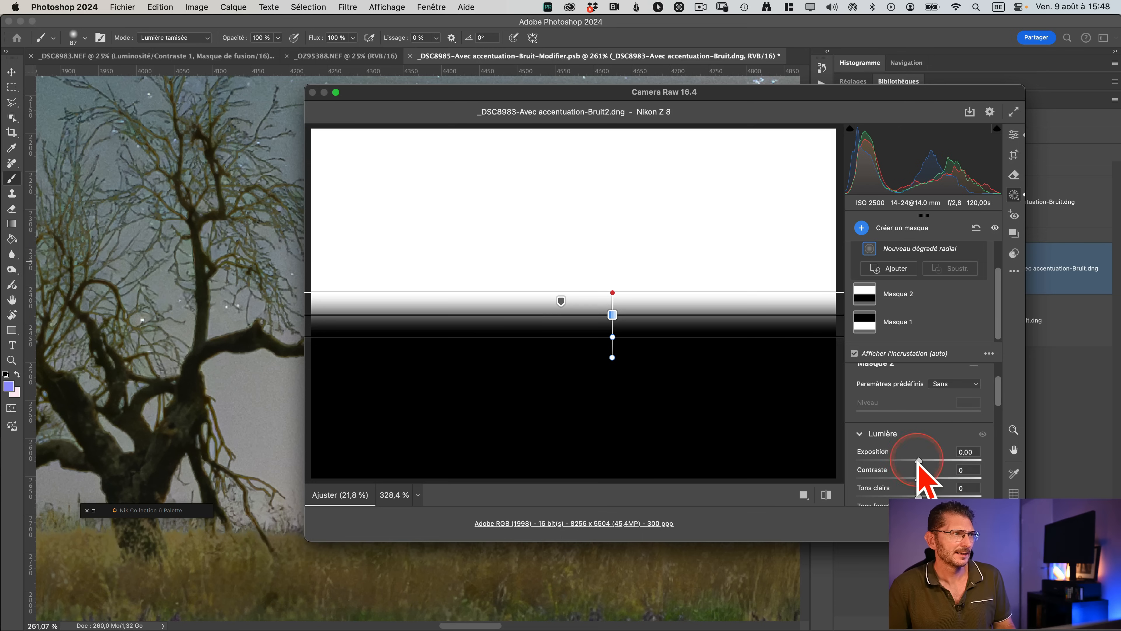
pyautogui.moveTo(918, 461); pyautogui.dragTo(901, 462)
pyautogui.click(977, 255)
pyautogui.click(977, 255)
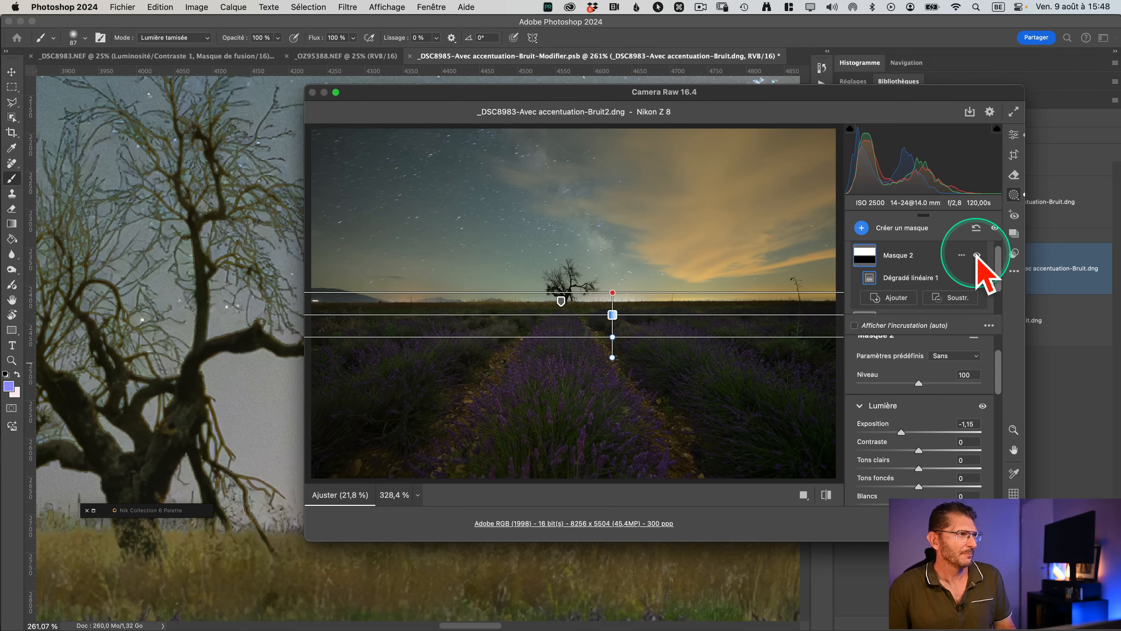
pyautogui.click(977, 255)
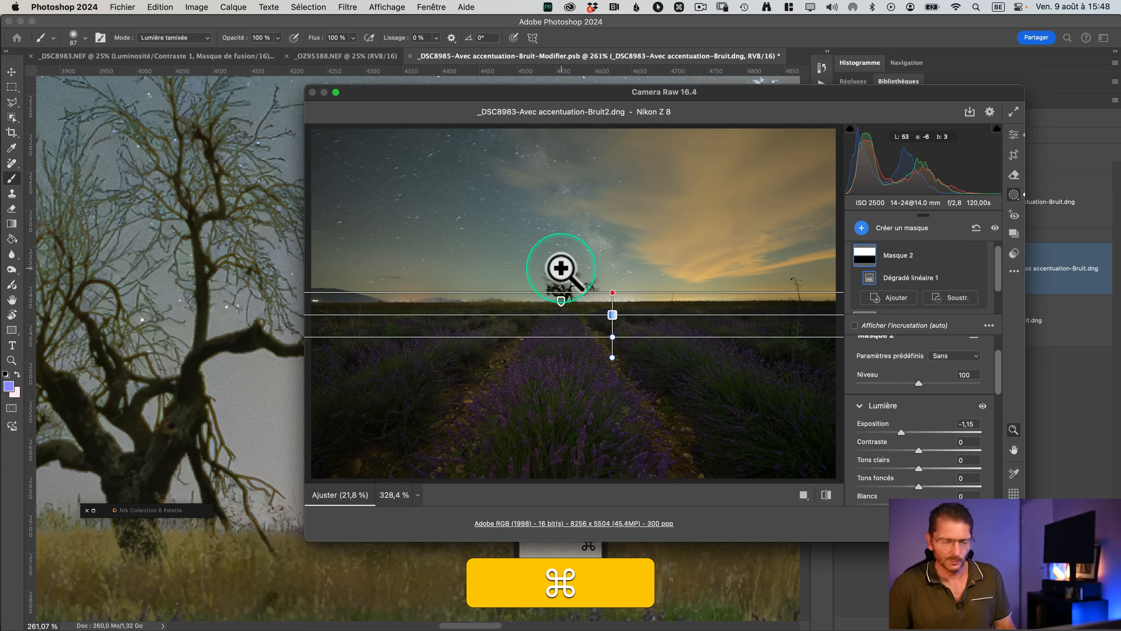
# Check the darkened tree branches at 300% and apply the Camera Raw adjustments to the smart object
pyautogui.press('super+plus')
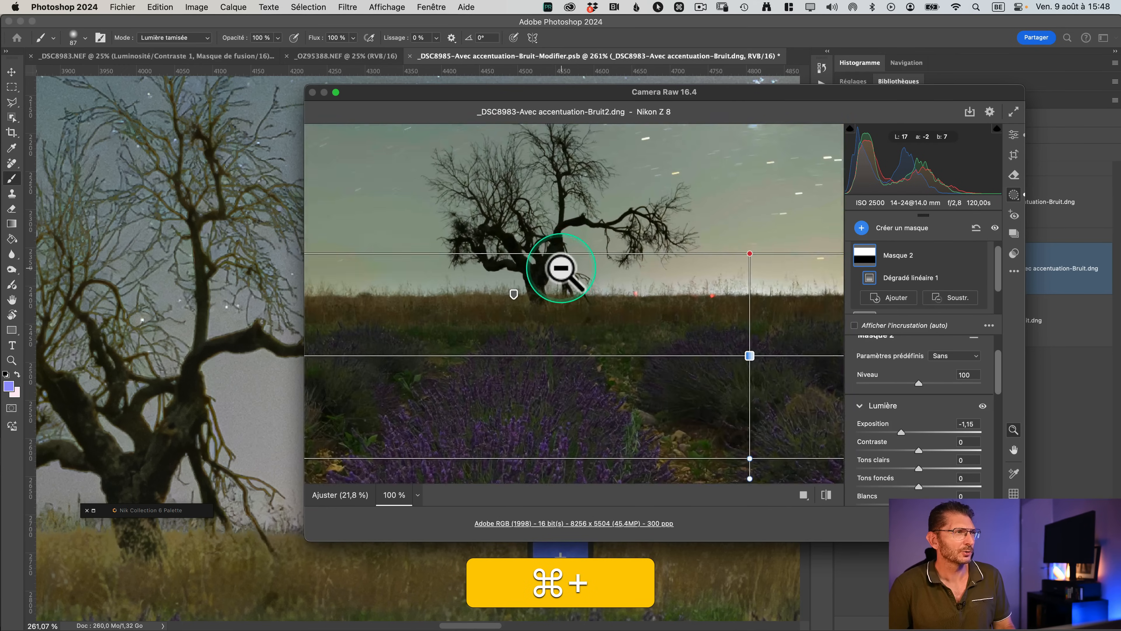
pyautogui.press('super+plus')
pyautogui.moveTo(731, 319); pyautogui.dragTo(613, 468)
pyautogui.press('super+plus')
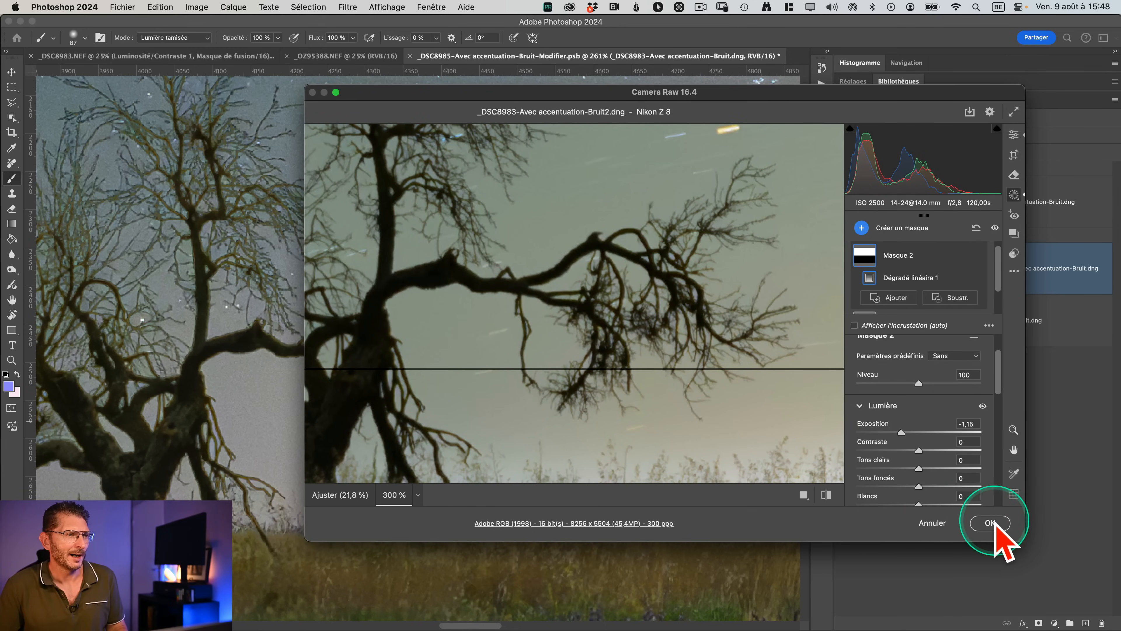
pyautogui.click(993, 522)
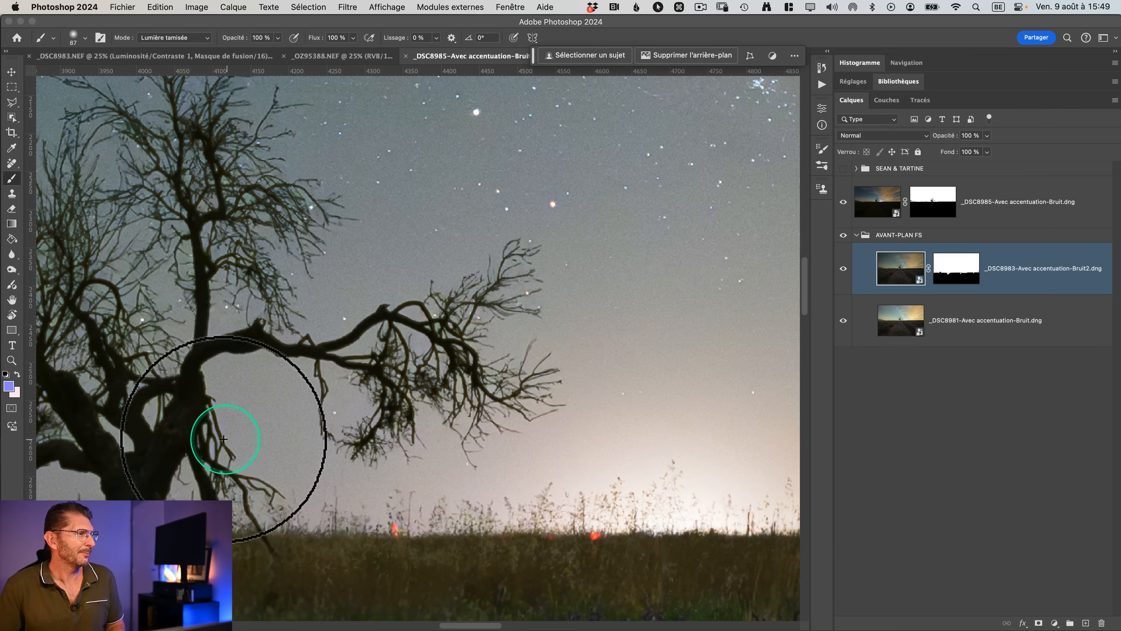
# Examine the tree and the hills along the left horizon in the composite, returning to the full image
pyautogui.press('space')
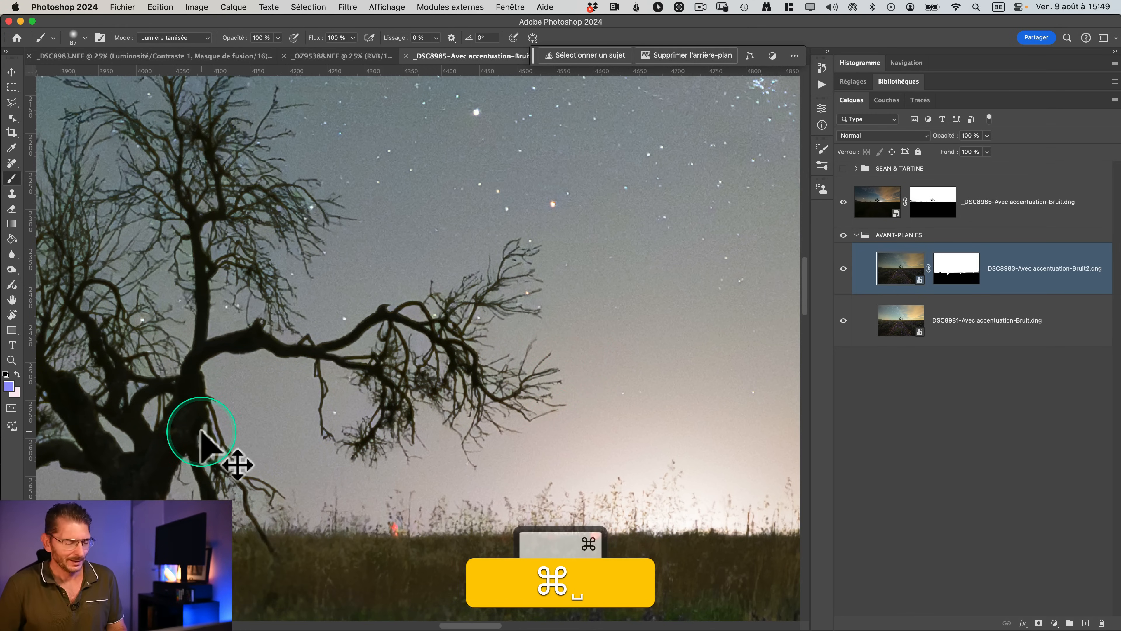
pyautogui.press('super+z')
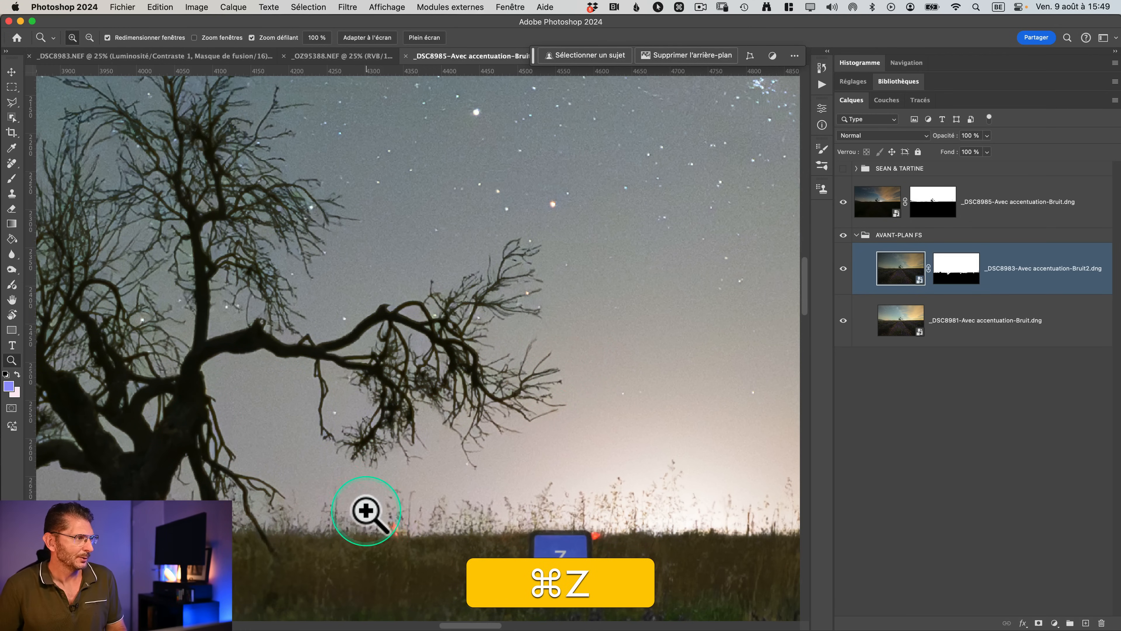
pyautogui.moveTo(368, 511); pyautogui.dragTo(338, 511)
pyautogui.press('space')
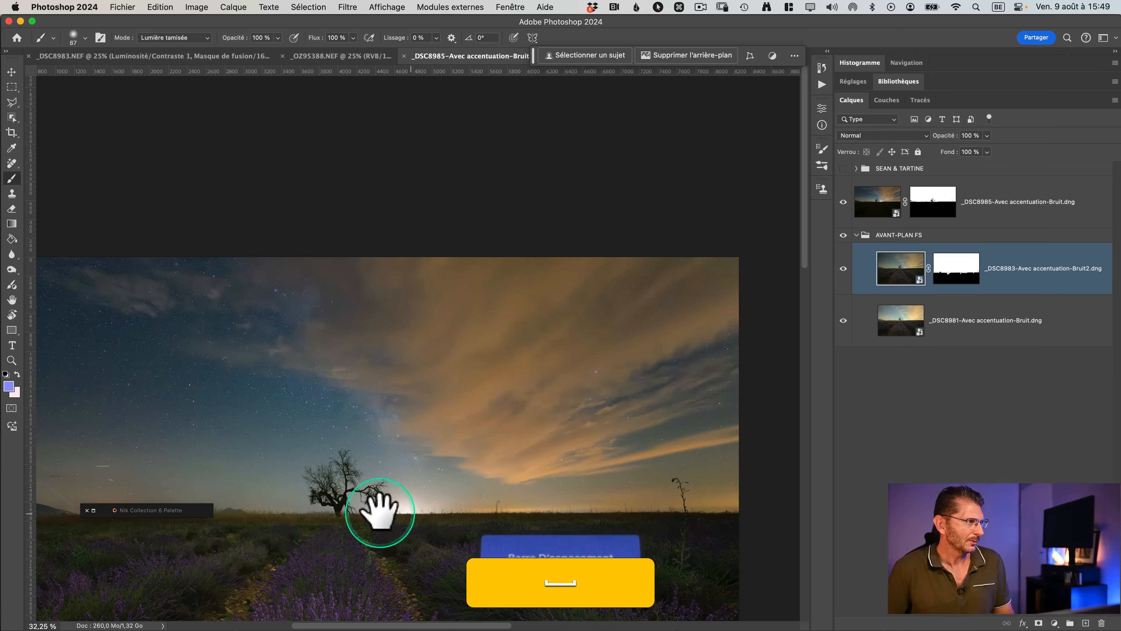
pyautogui.press('z')
pyautogui.moveTo(265, 446)
pyautogui.mouseDown()
pyautogui.moveTo(419, 444)
pyautogui.moveTo(393, 446)
pyautogui.mouseUp()
pyautogui.press('space')
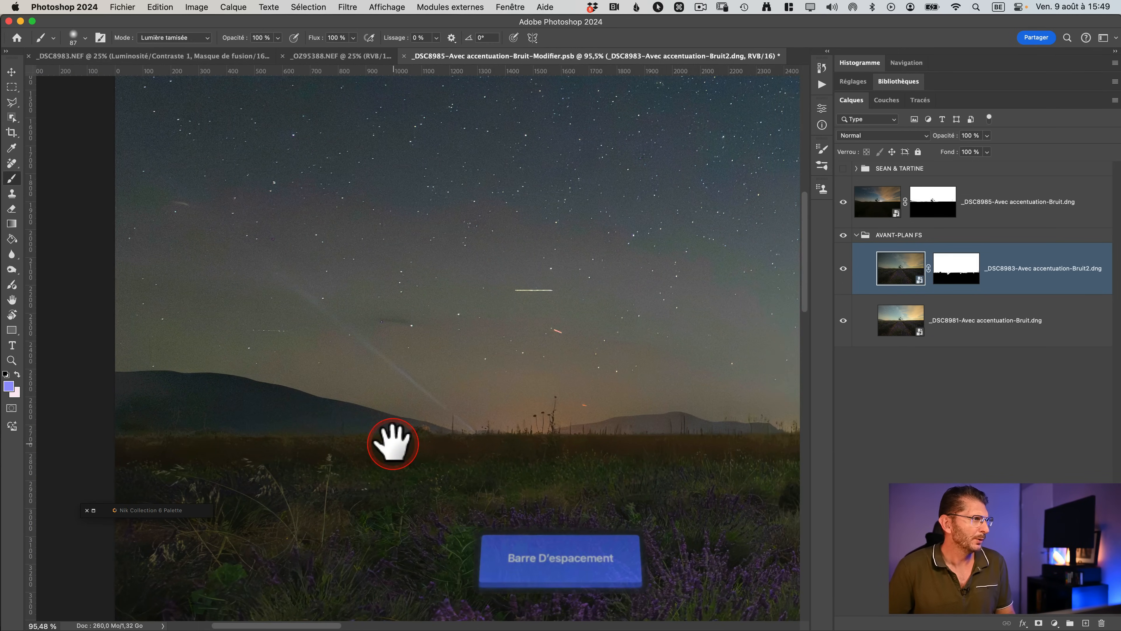
pyautogui.press('super')
pyautogui.press('super+0')
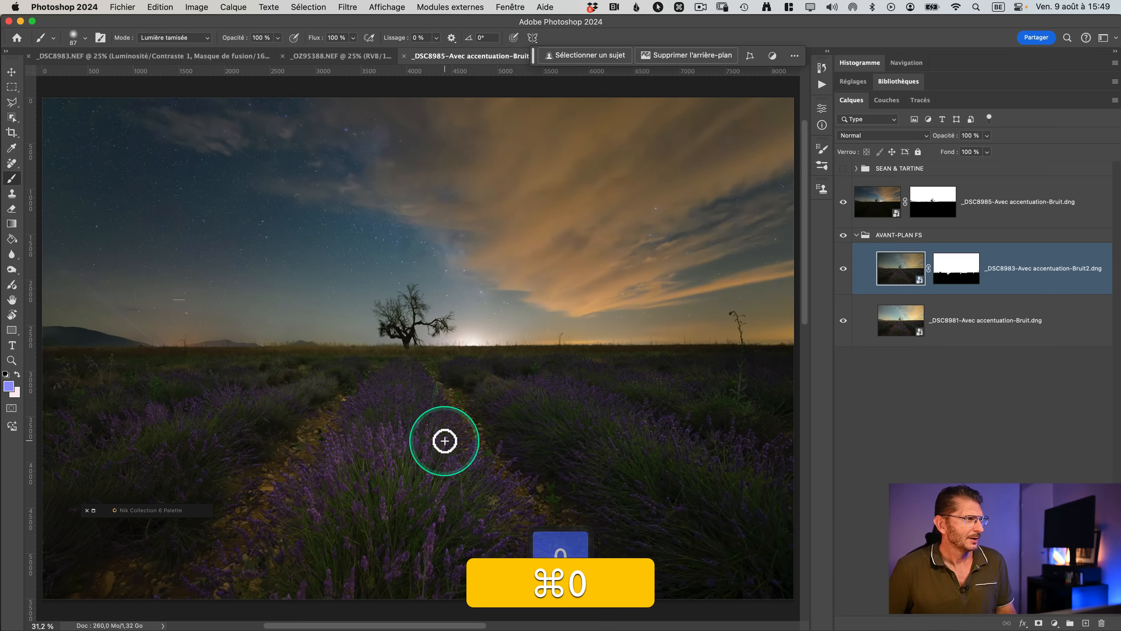
# Inspect the whole tree against the starry sky at about 175% and return to the full image
pyautogui.press('z')
pyautogui.moveTo(426, 308)
pyautogui.mouseDown()
pyautogui.moveTo(521, 318)
pyautogui.moveTo(500, 315)
pyautogui.mouseUp()
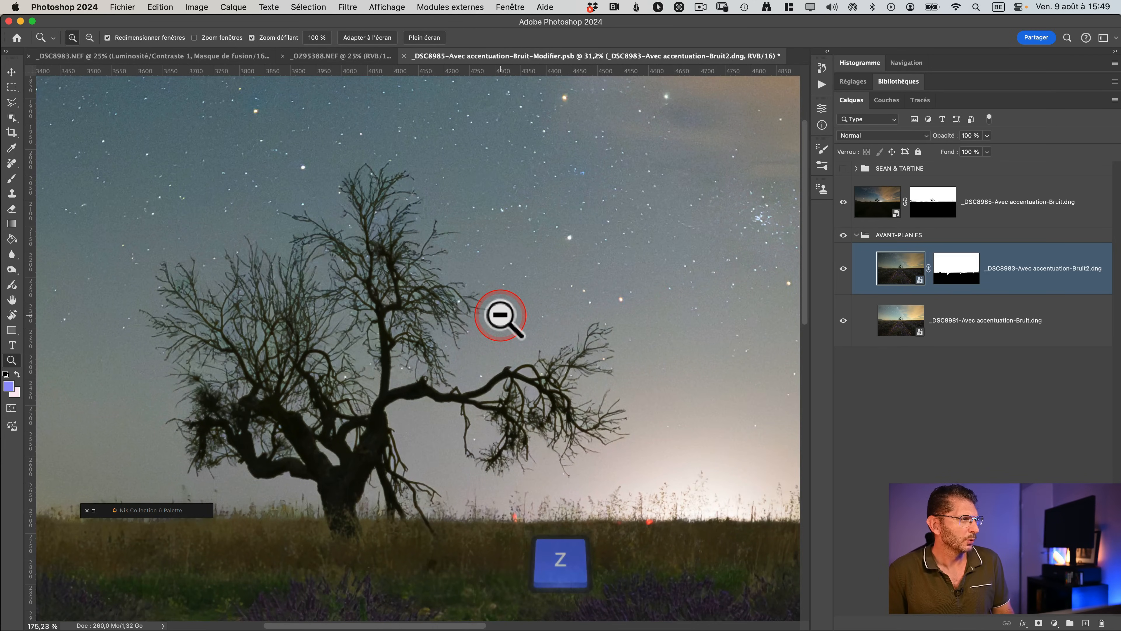
pyautogui.press('super+0')
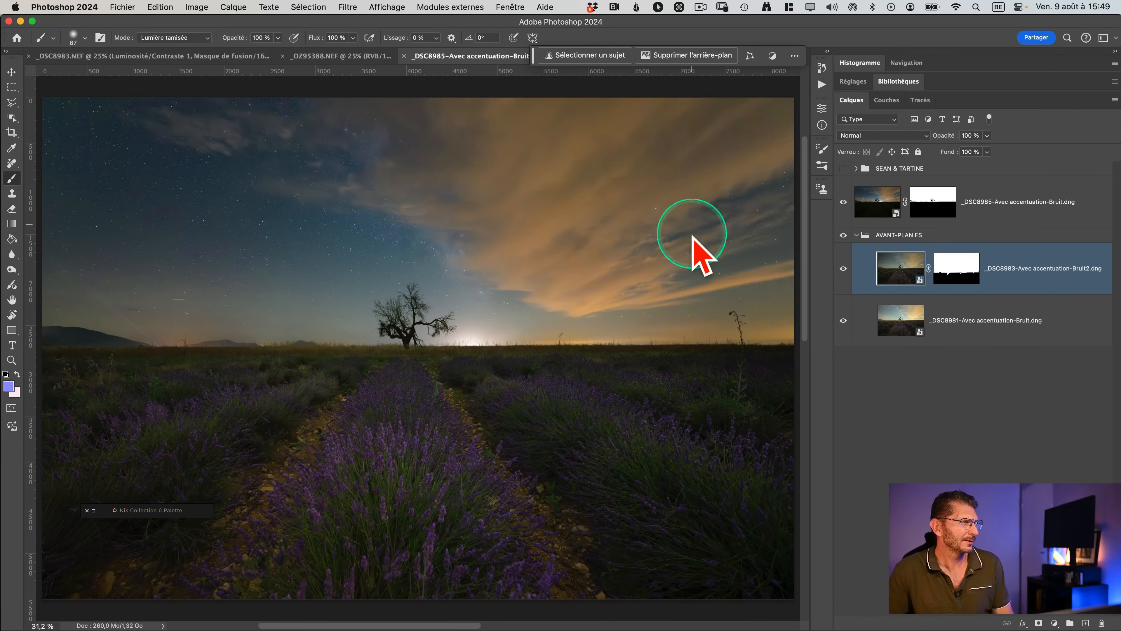
# Show and expand the layer group with the boy and dog, and hide its _DSC8971-Avec accentuation-Bruit.dng layer
pyautogui.click(842, 169)
pyautogui.click(854, 170)
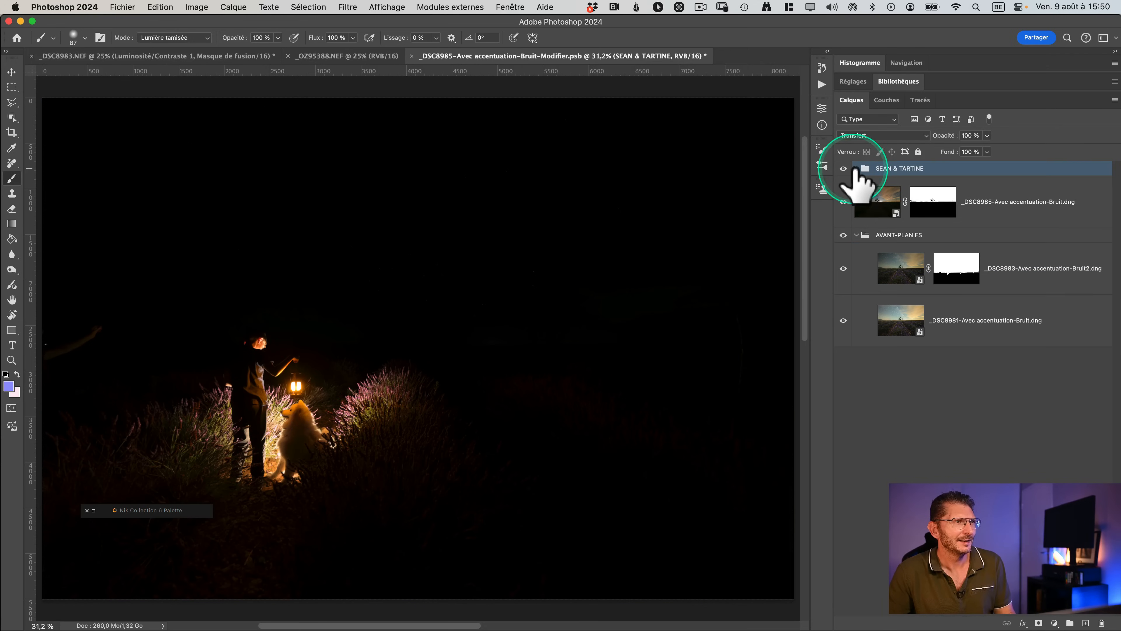
pyautogui.click(856, 168)
pyautogui.click(843, 201)
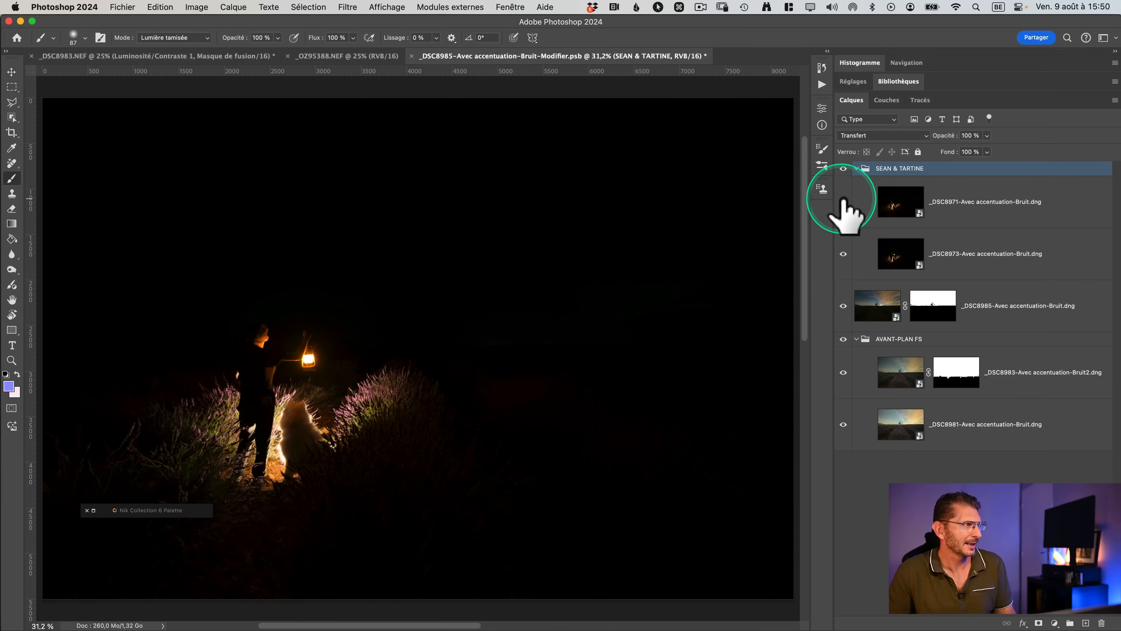
# Try the Eclaircir blend mode on the _DSC8973-Avec accentuation-Bruit.dng layer and restore it to Normal
pyautogui.click(950, 256)
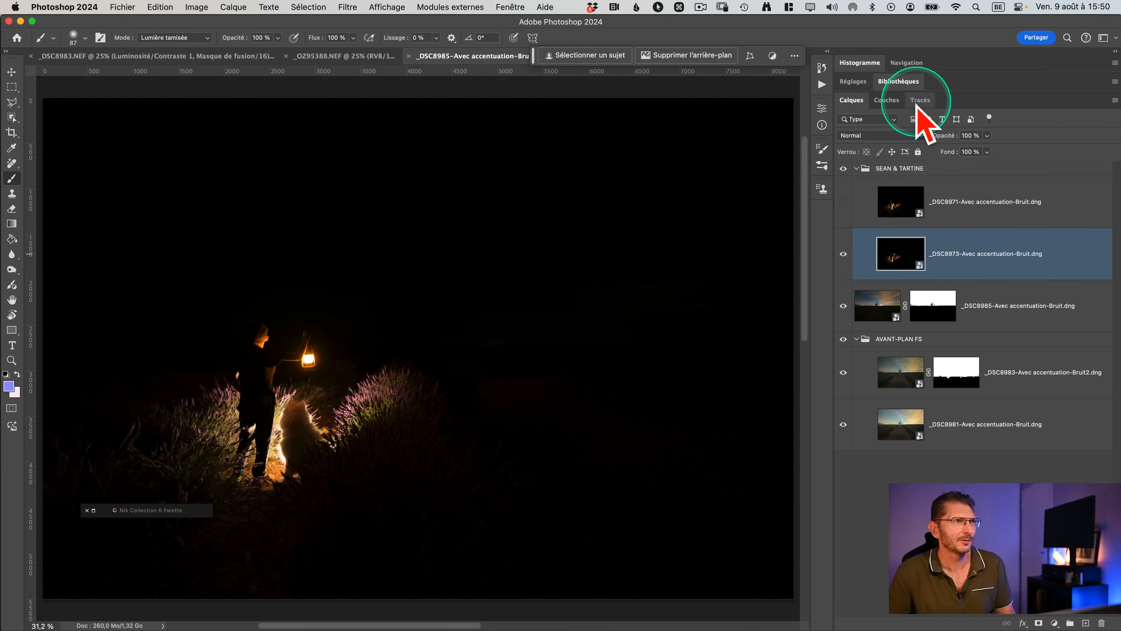
pyautogui.click(903, 136)
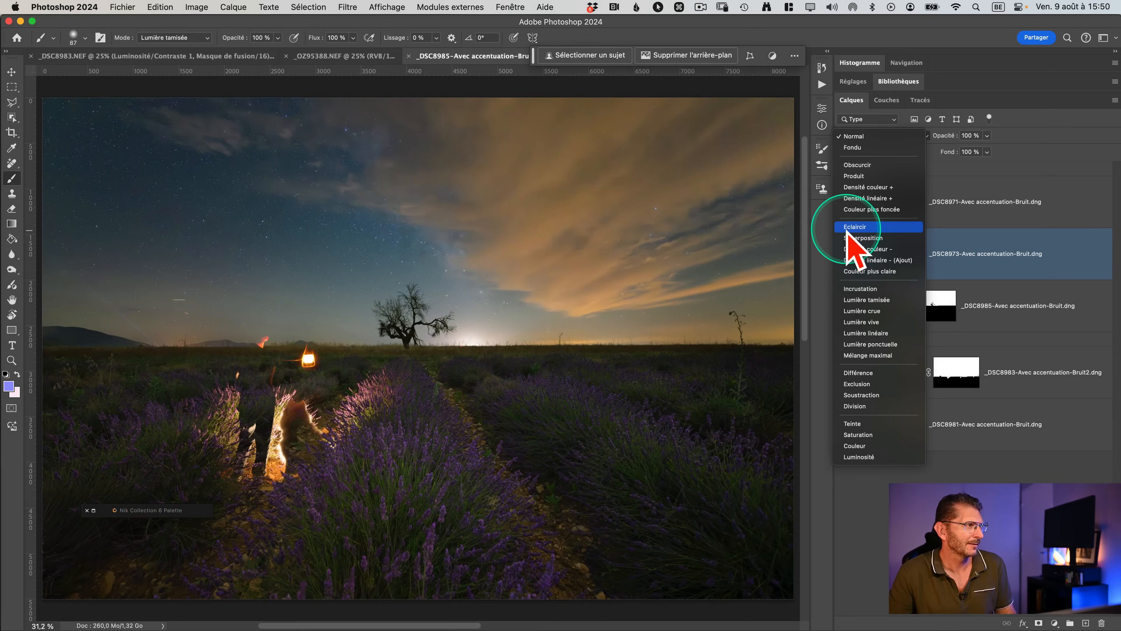
pyautogui.click(850, 227)
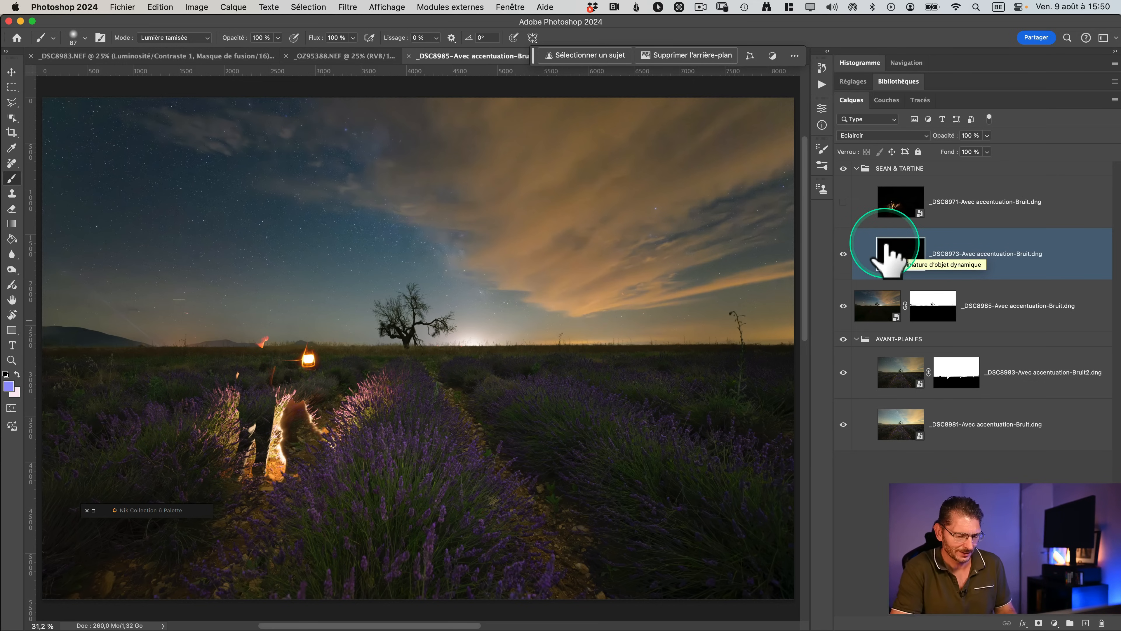
pyautogui.hotkey('alt', 'shift', 'v')
pyautogui.hotkey('alt', 'shift', 'n')
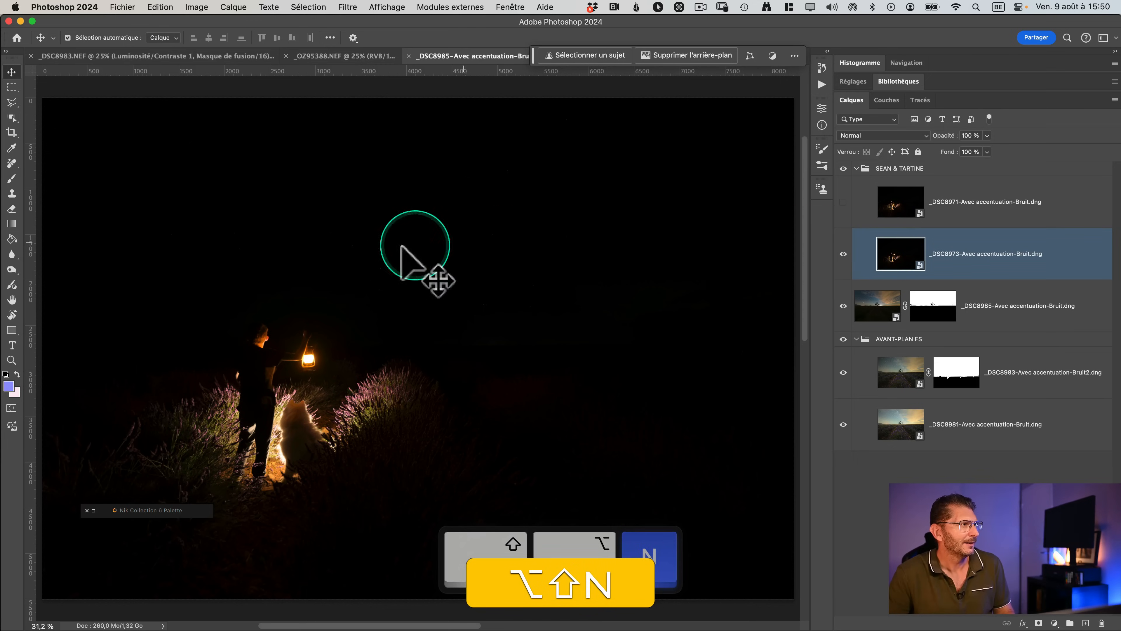
# Inspect the boy's head and lantern in the _DSC8973 image at about 272%
pyautogui.press('z')
pyautogui.moveTo(252, 332); pyautogui.dragTo(352, 333)
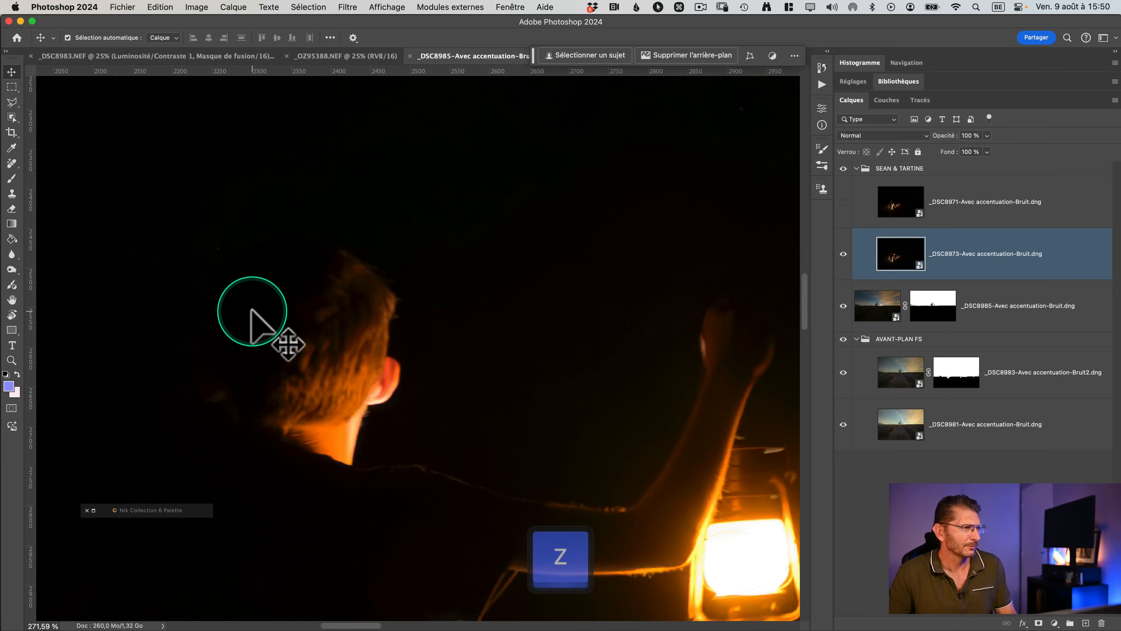
pyautogui.press('super+0')
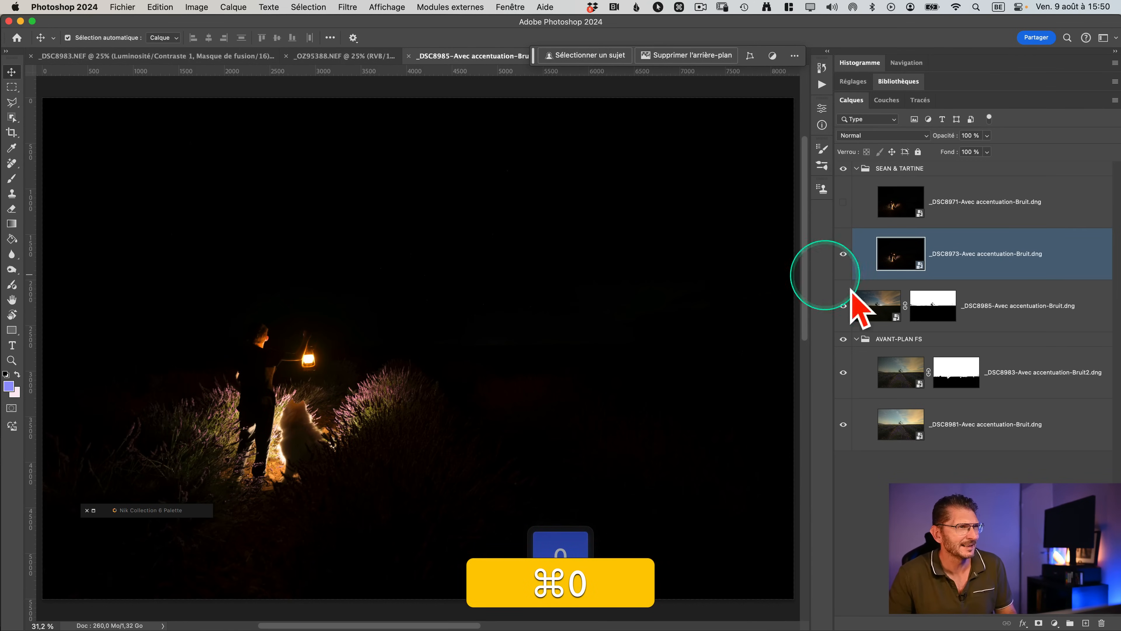
# Open the _DSC8973-Avec accentuation-Bruit.dng smart object in Camera Raw and raise its exposure to +5,00
pyautogui.doubleClick(899, 259)
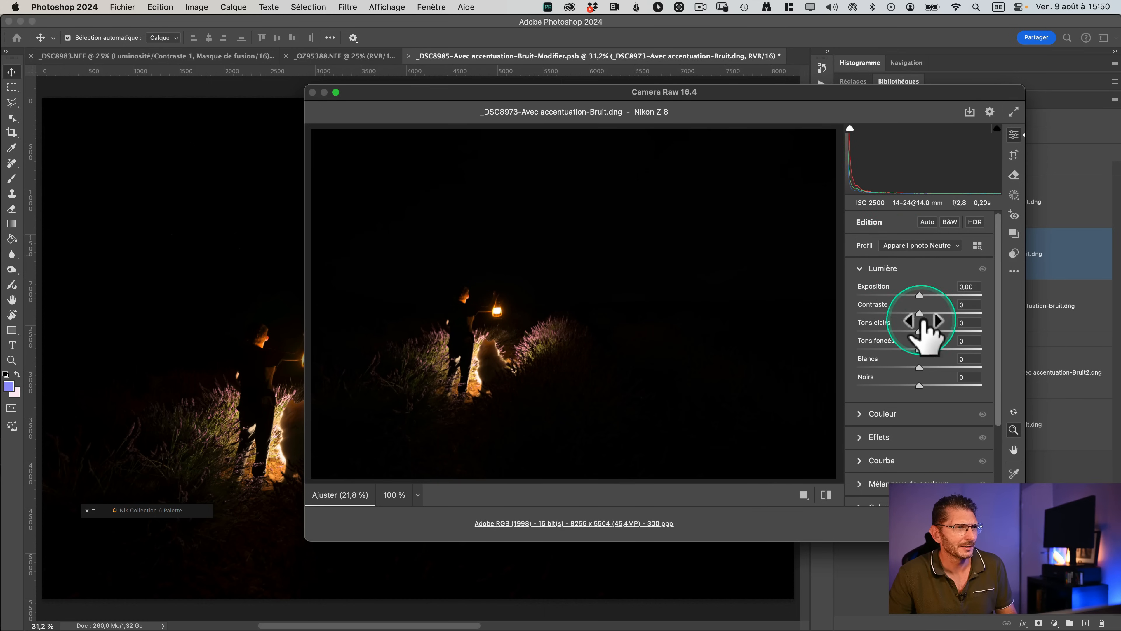
pyautogui.moveTo(920, 295); pyautogui.dragTo(1013, 298)
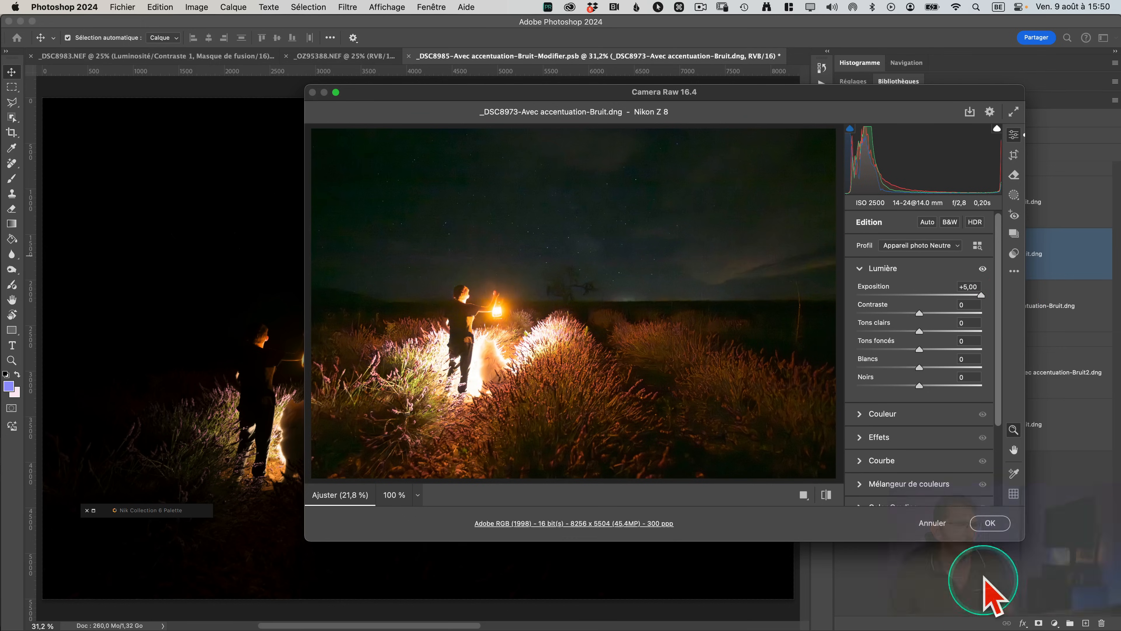
pyautogui.click(990, 523)
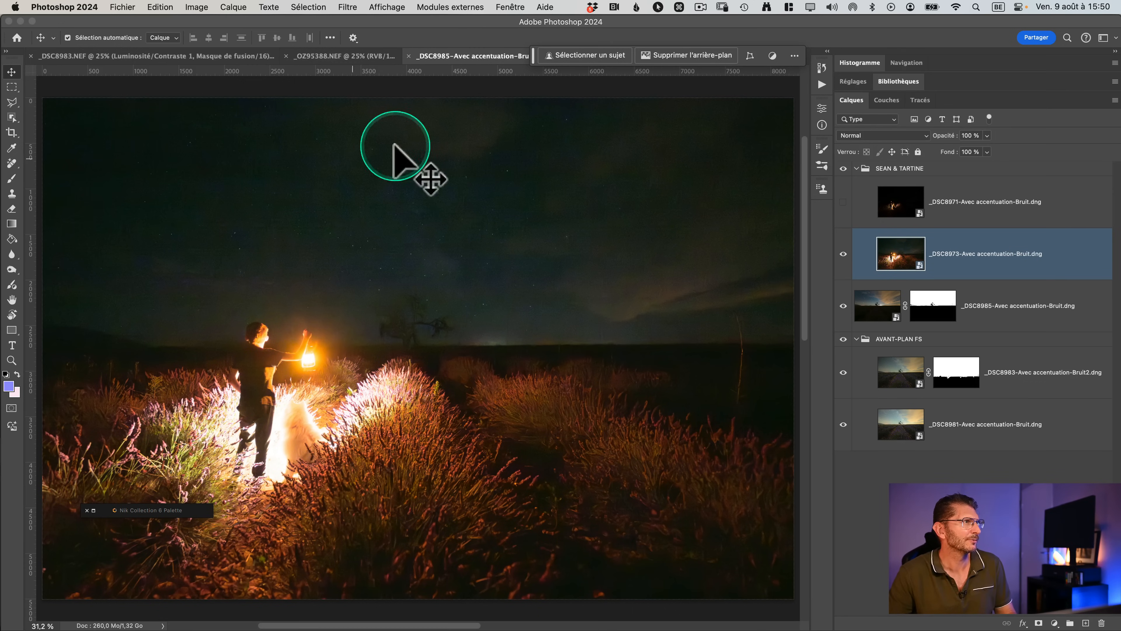
# Select the subject automatically in the _DSC8973 layer and check the selection edge around the boy's head and shoulders
pyautogui.click(578, 55)
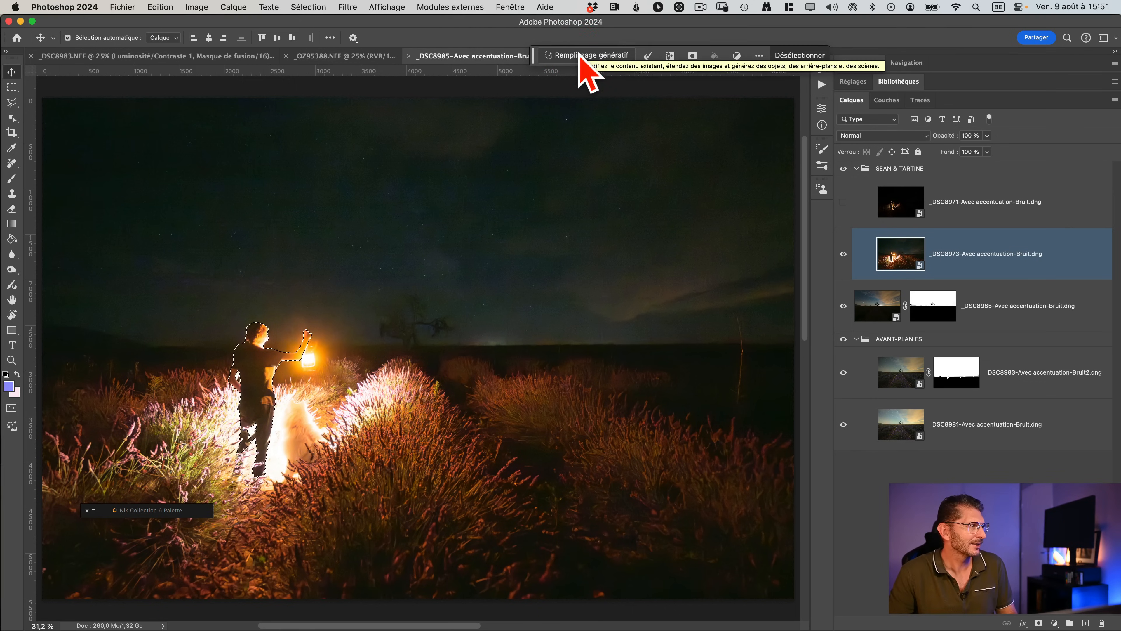
pyautogui.press('z')
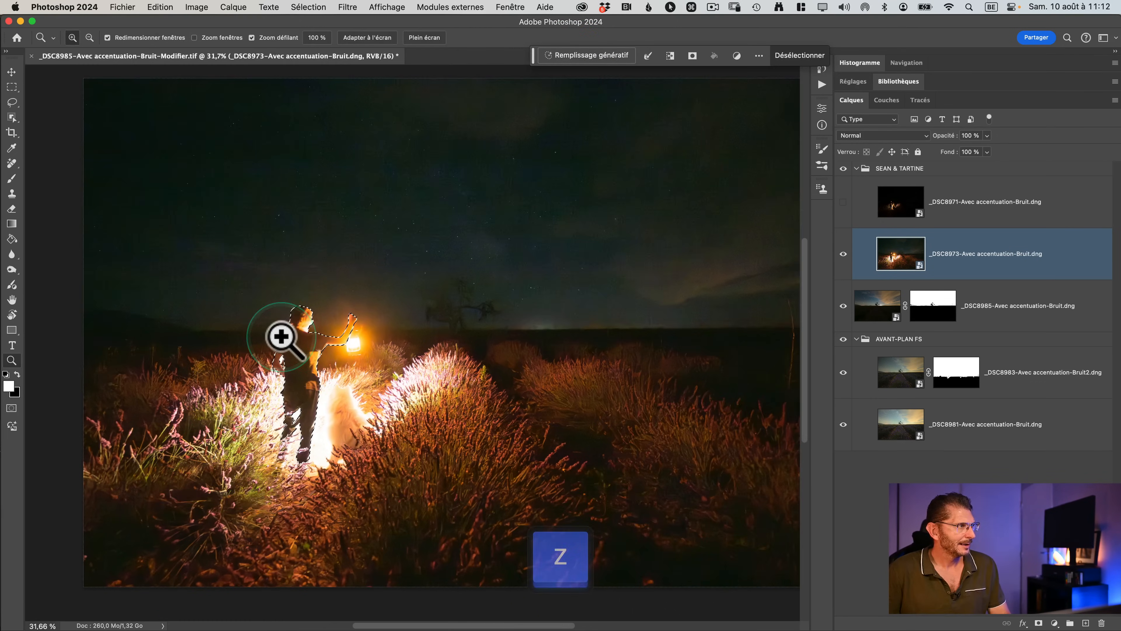
pyautogui.moveTo(282, 334); pyautogui.dragTo(409, 350)
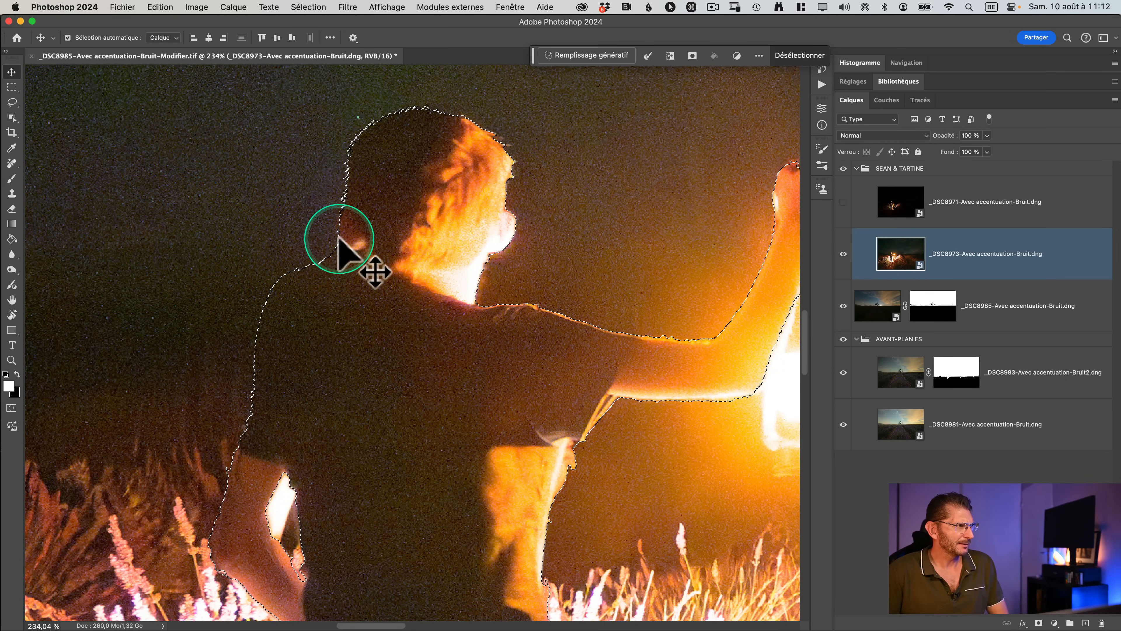
pyautogui.press('z')
pyautogui.moveTo(322, 266); pyautogui.dragTo(345, 266)
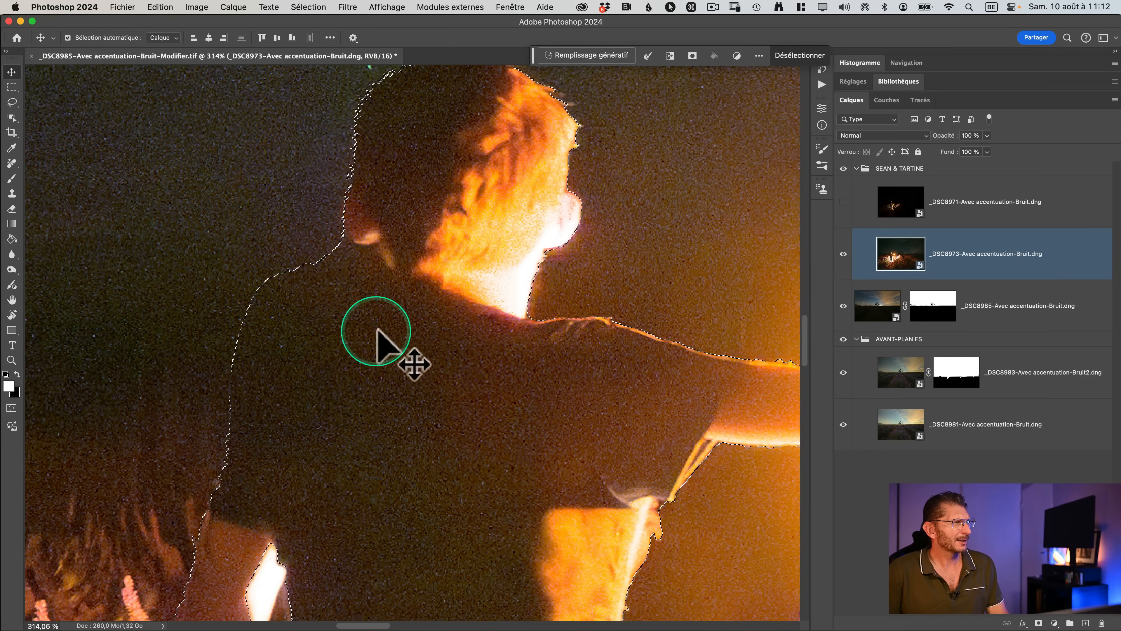
# Try Tons clairs +100 and Tons foncés +42 in Camera Raw on the _DSC8973 smart object, check the boy's outline, and undo the adjustment
pyautogui.click(896, 253)
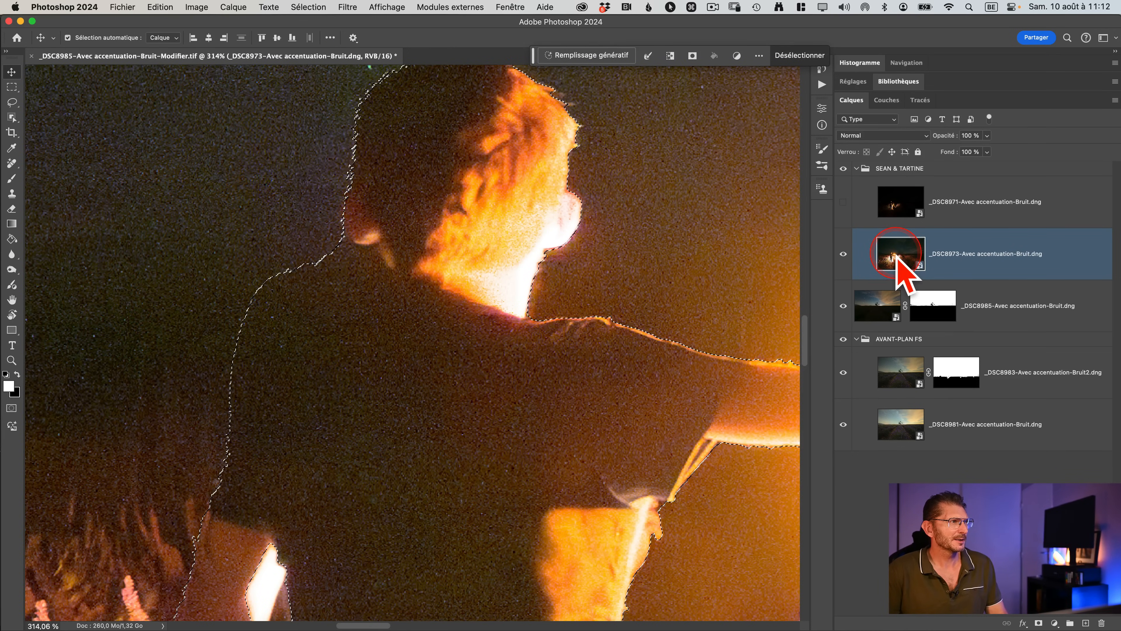
pyautogui.doubleClick(897, 254)
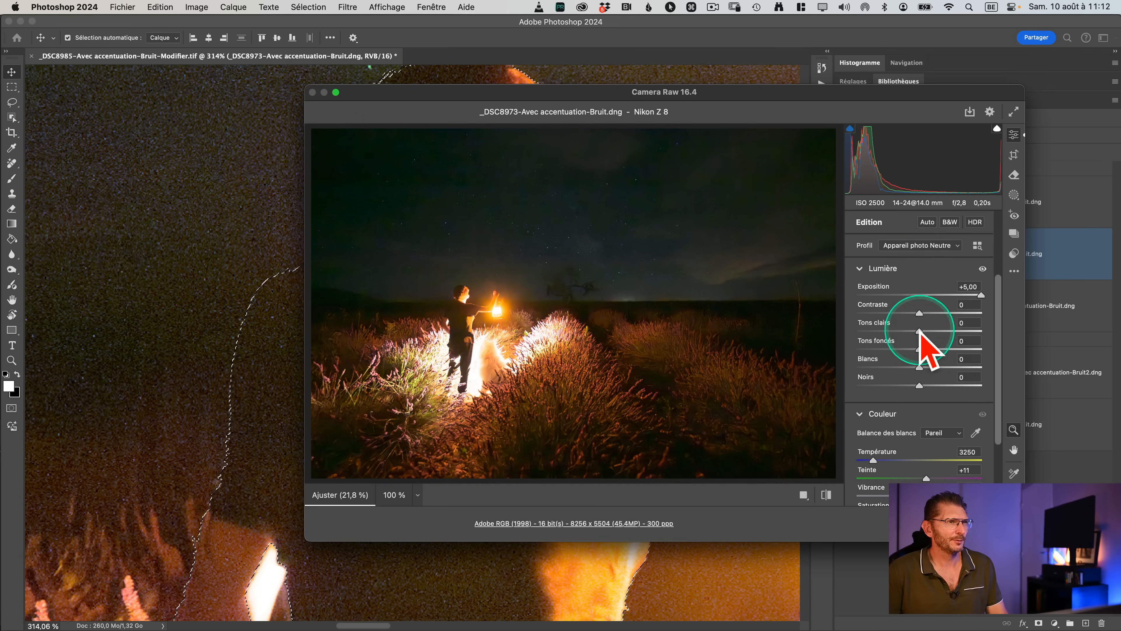
pyautogui.moveTo(919, 331); pyautogui.dragTo(988, 331)
pyautogui.moveTo(920, 348); pyautogui.dragTo(945, 349)
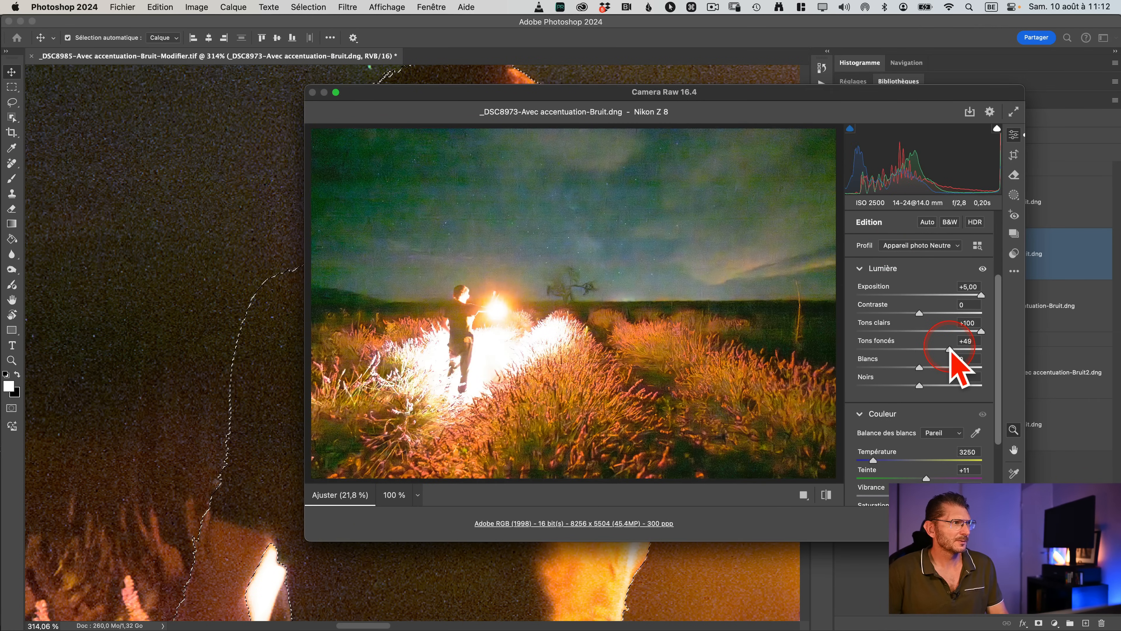
pyautogui.moveTo(450, 303); pyautogui.dragTo(515, 332)
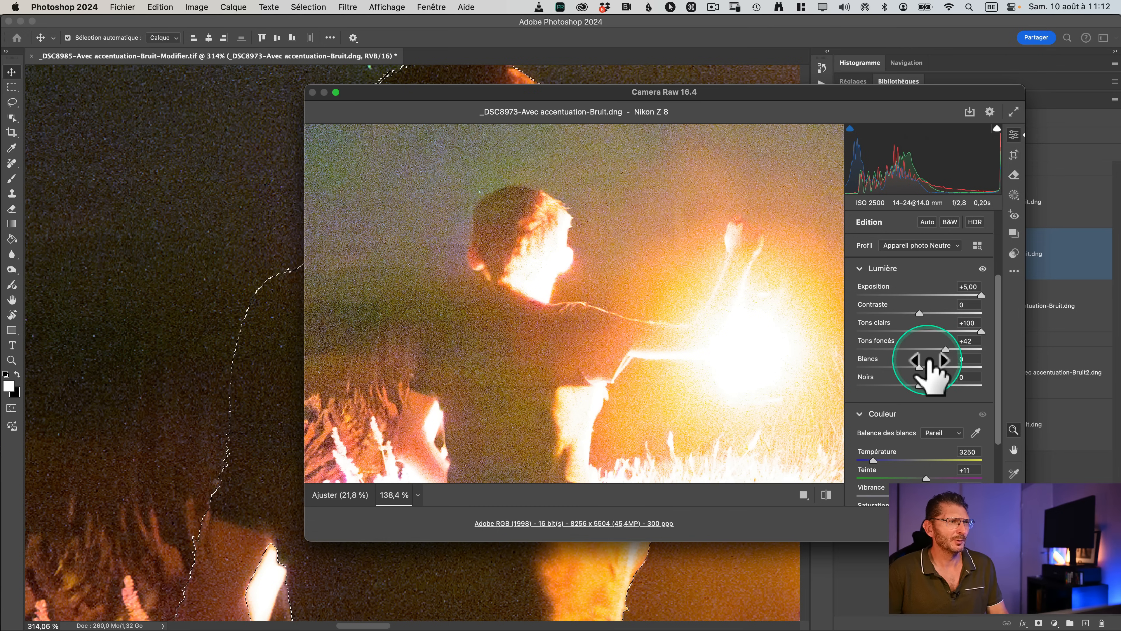
pyautogui.moveTo(929, 359); pyautogui.dragTo(917, 360)
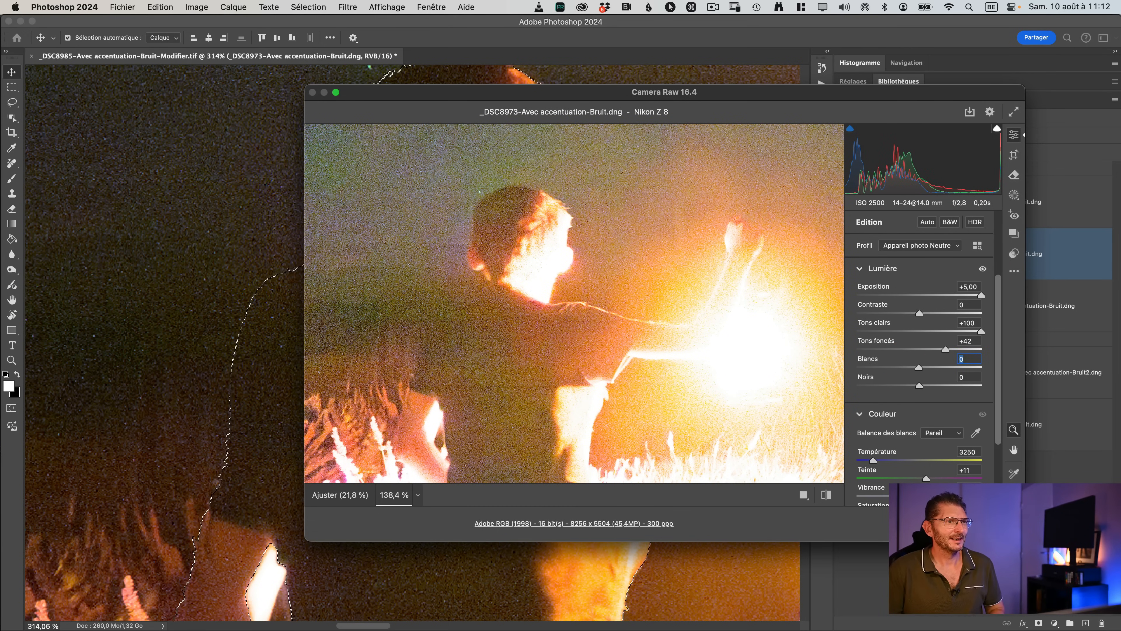
pyautogui.click(998, 524)
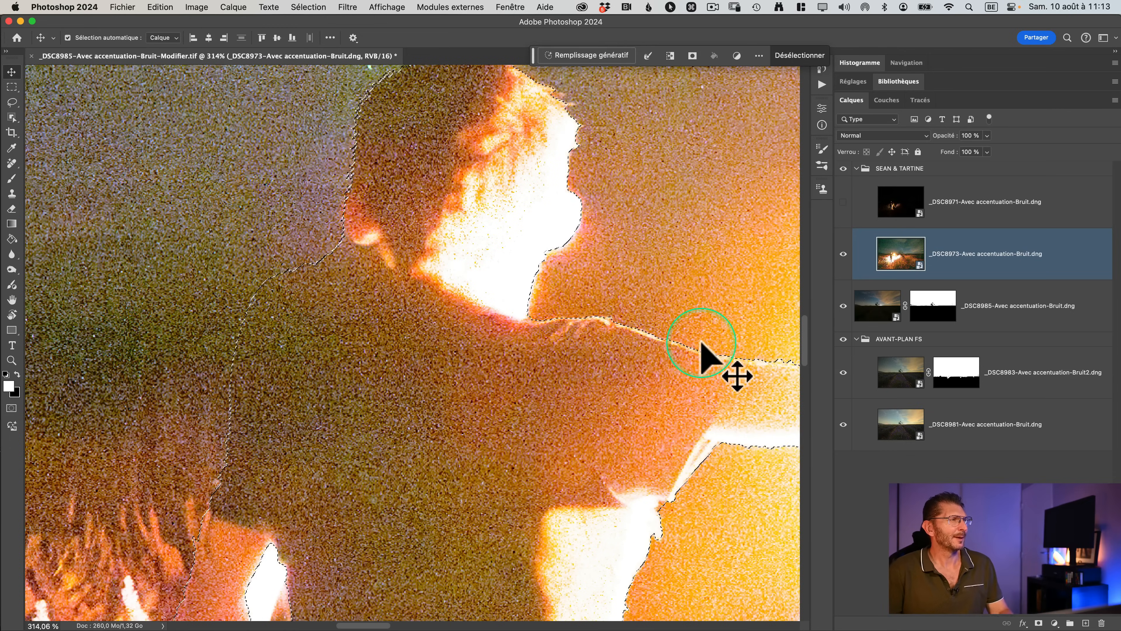
pyautogui.press('super+z')
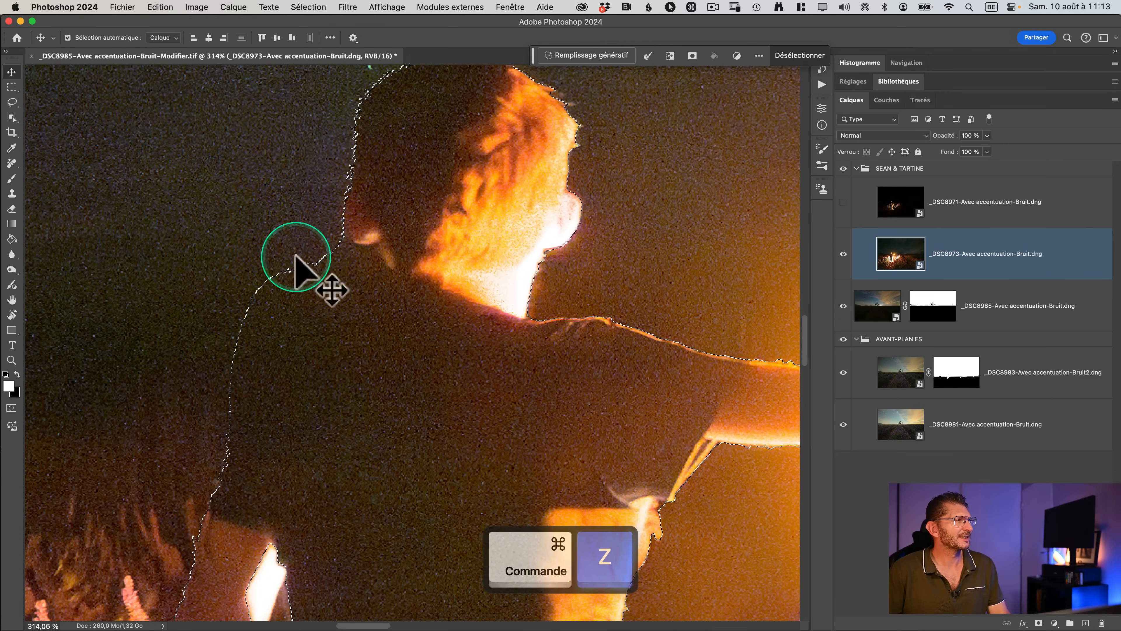
# Activate the Lasso tool to refine the selection around the boy
pyautogui.press('l')
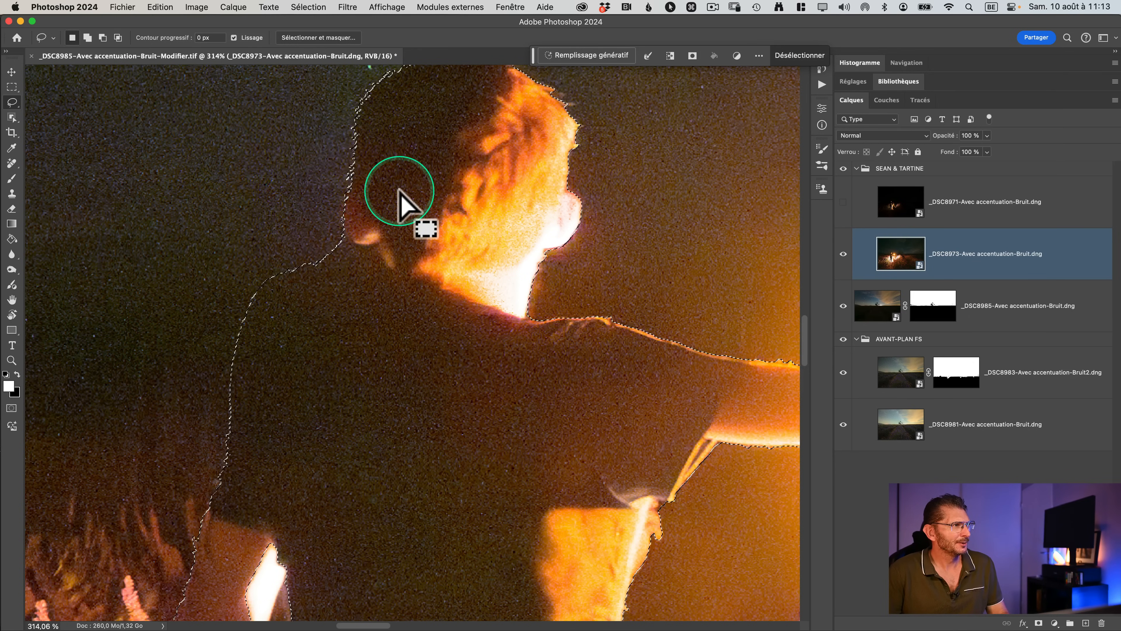
# Subtract the excess background around the neck and left shoulder from the boy's selection with the Lasso tool
pyautogui.scroll(5, 86, 38)
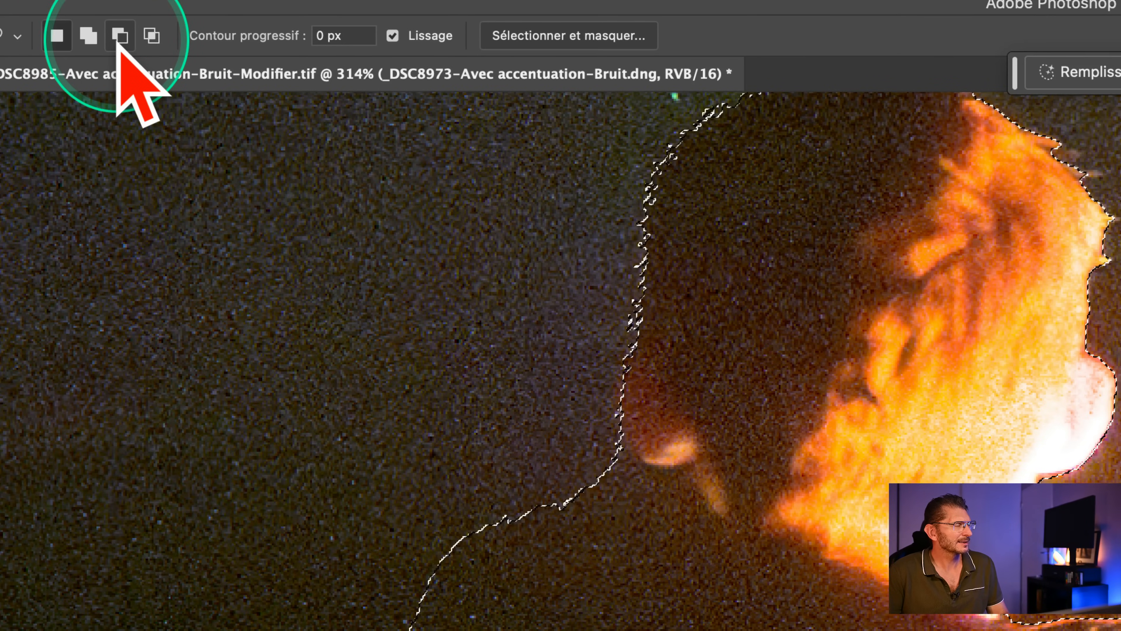
pyautogui.click(113, 39)
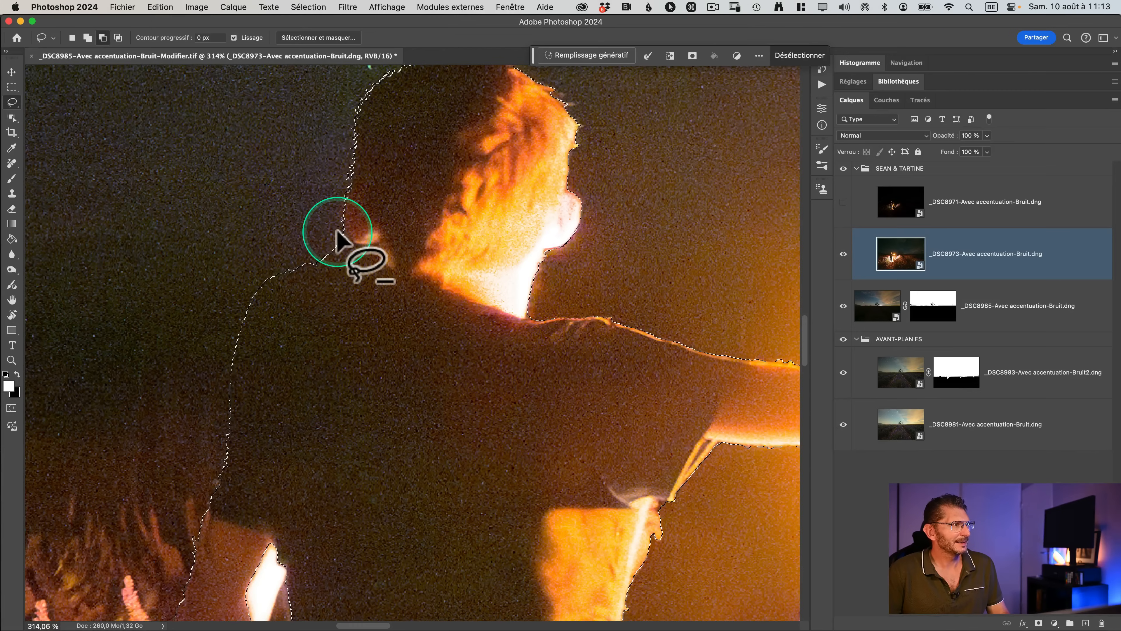
pyautogui.press('z')
pyautogui.moveTo(337, 230)
pyautogui.mouseDown()
pyautogui.moveTo(363, 230)
pyautogui.moveTo(341, 229)
pyautogui.moveTo(355, 247)
pyautogui.moveTo(399, 259)
pyautogui.moveTo(403, 326)
pyautogui.moveTo(384, 351)
pyautogui.moveTo(306, 388)
pyautogui.moveTo(118, 411)
pyautogui.moveTo(130, 269)
pyautogui.moveTo(219, 204)
pyautogui.mouseUp()
pyautogui.press('super+minus')
pyautogui.press('super+minus')
pyautogui.press('super+minus')
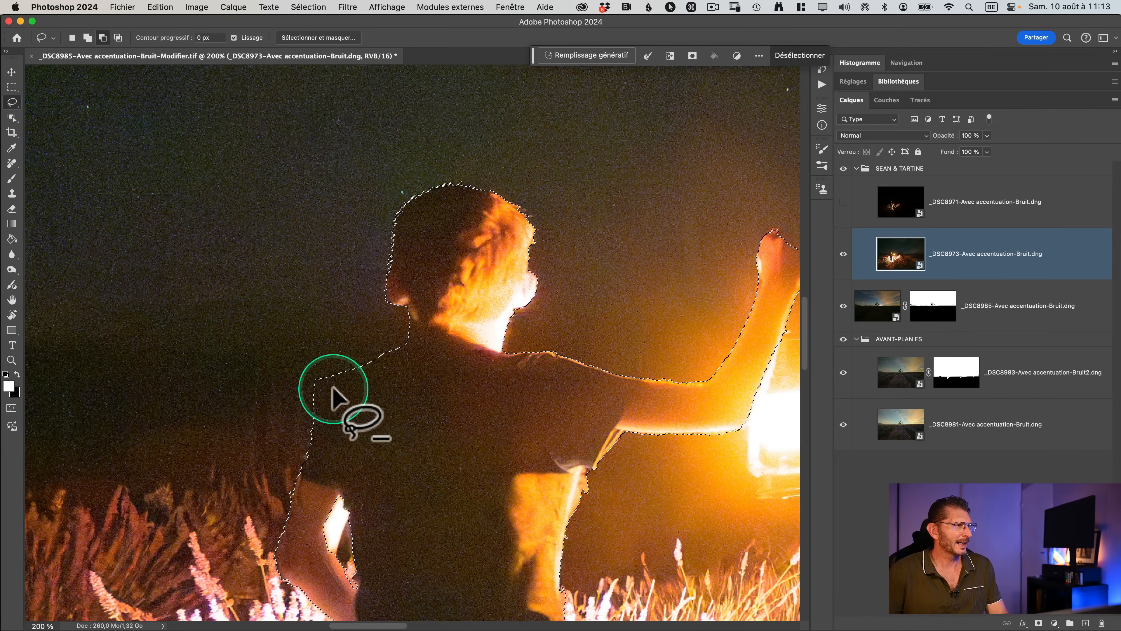
# Subtract the protruding corner of the left shoulder from the selection with the Lasso so its outline is rounded
pyautogui.press('z')
pyautogui.moveTo(332, 385); pyautogui.dragTo(362, 386)
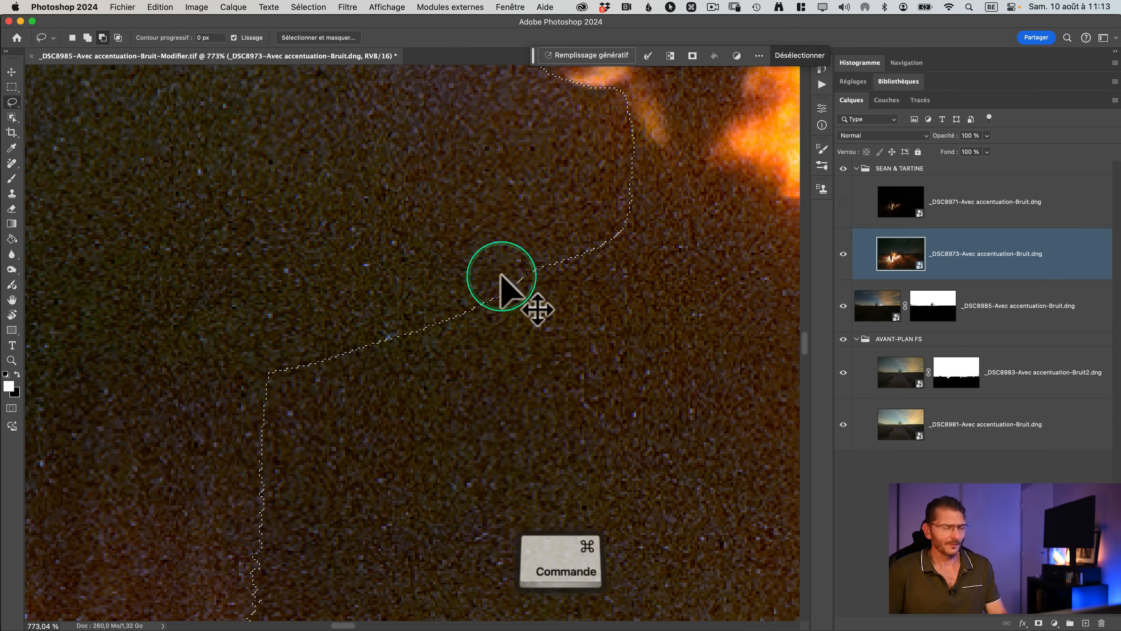
pyautogui.press('super+minus')
pyautogui.press('super+minus')
pyautogui.press('super+minus')
pyautogui.press('super+minus')
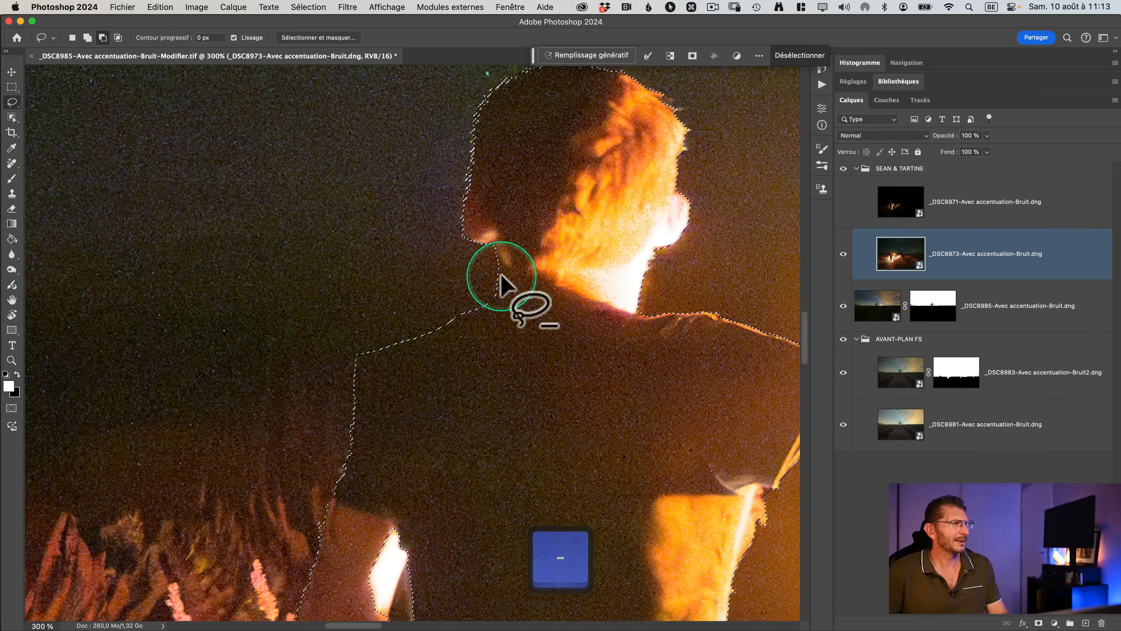
pyautogui.click(343, 392)
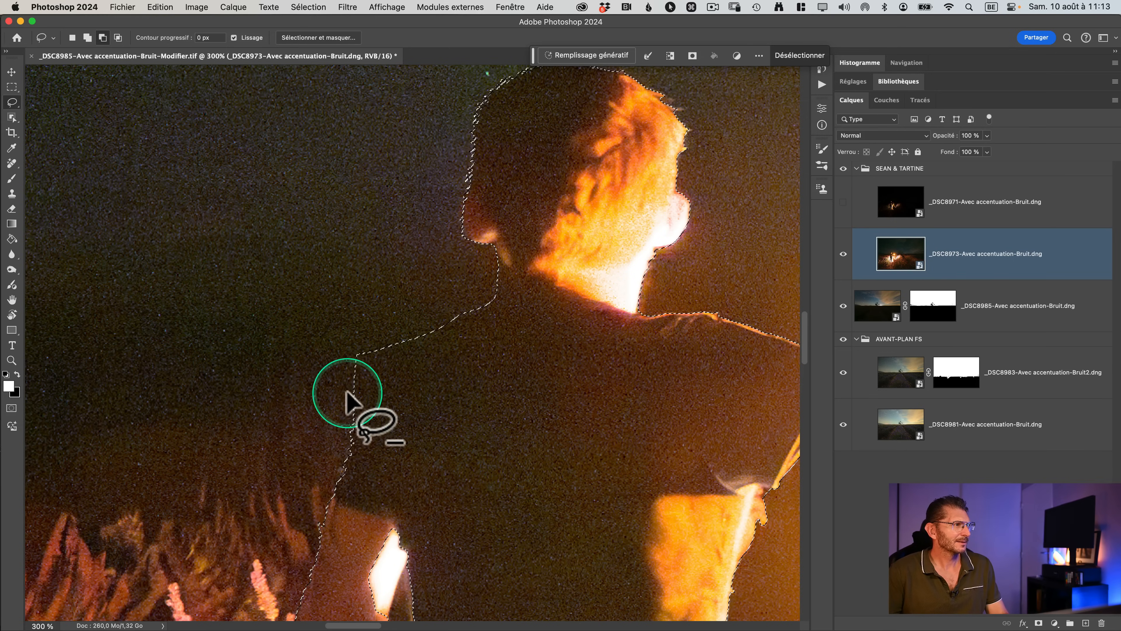
pyautogui.press('ctrl')
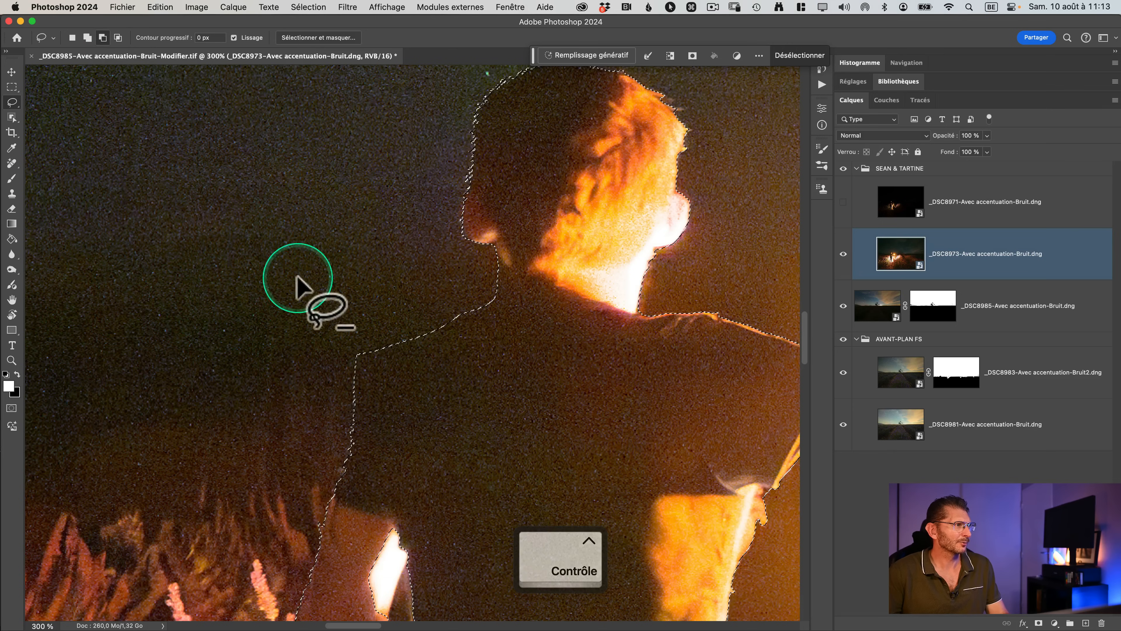
pyautogui.click(478, 622)
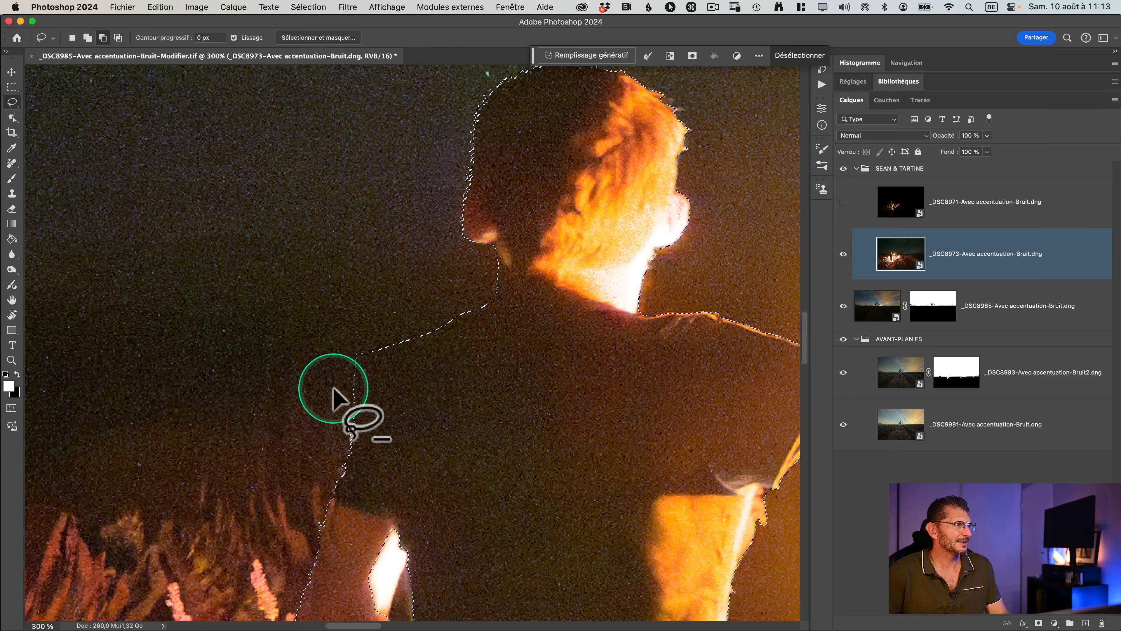
pyautogui.moveTo(343, 393); pyautogui.dragTo(350, 372)
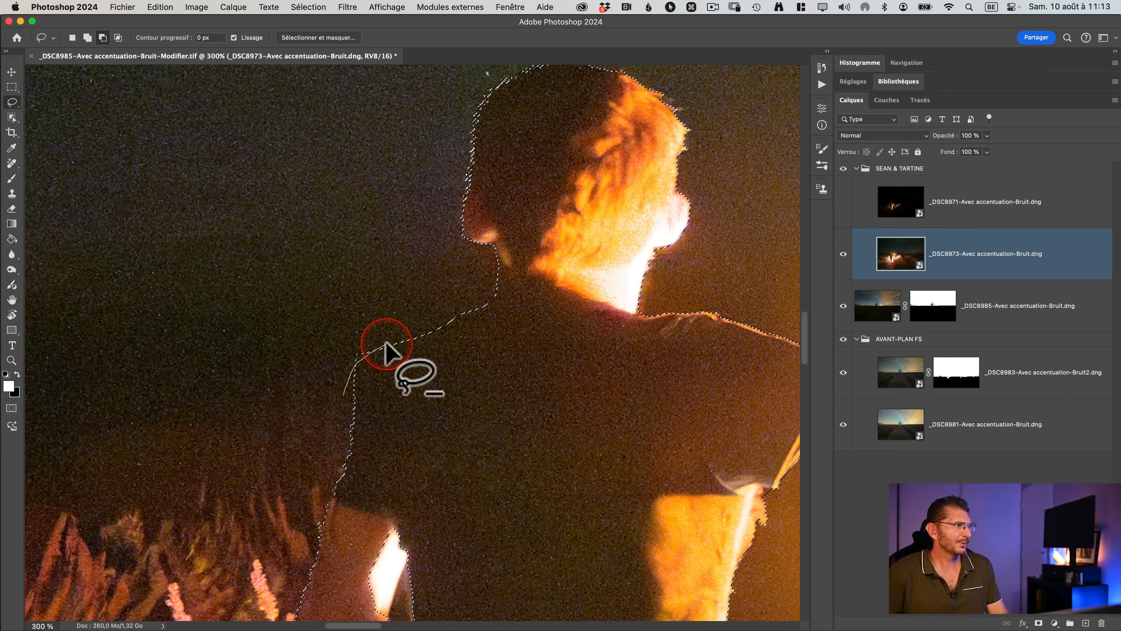
pyautogui.moveTo(346, 329)
pyautogui.mouseDown()
pyautogui.moveTo(351, 408)
pyautogui.moveTo(375, 335)
pyautogui.mouseUp()
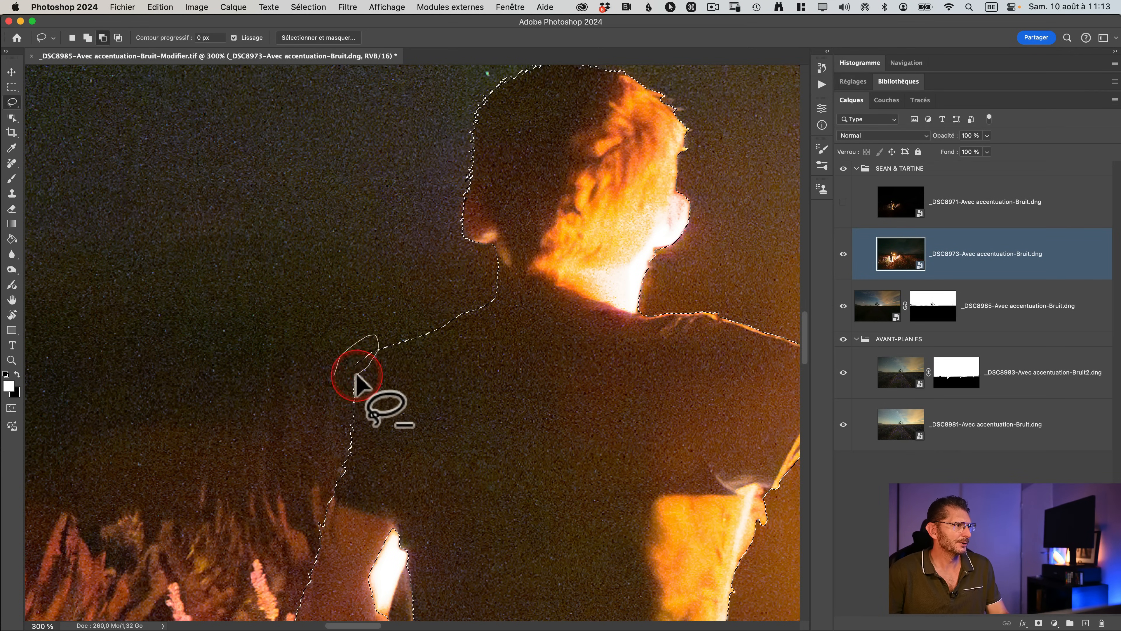
pyautogui.moveTo(357, 376)
pyautogui.mouseDown()
pyautogui.moveTo(334, 372)
pyautogui.moveTo(338, 394)
pyautogui.moveTo(376, 352)
pyautogui.mouseUp()
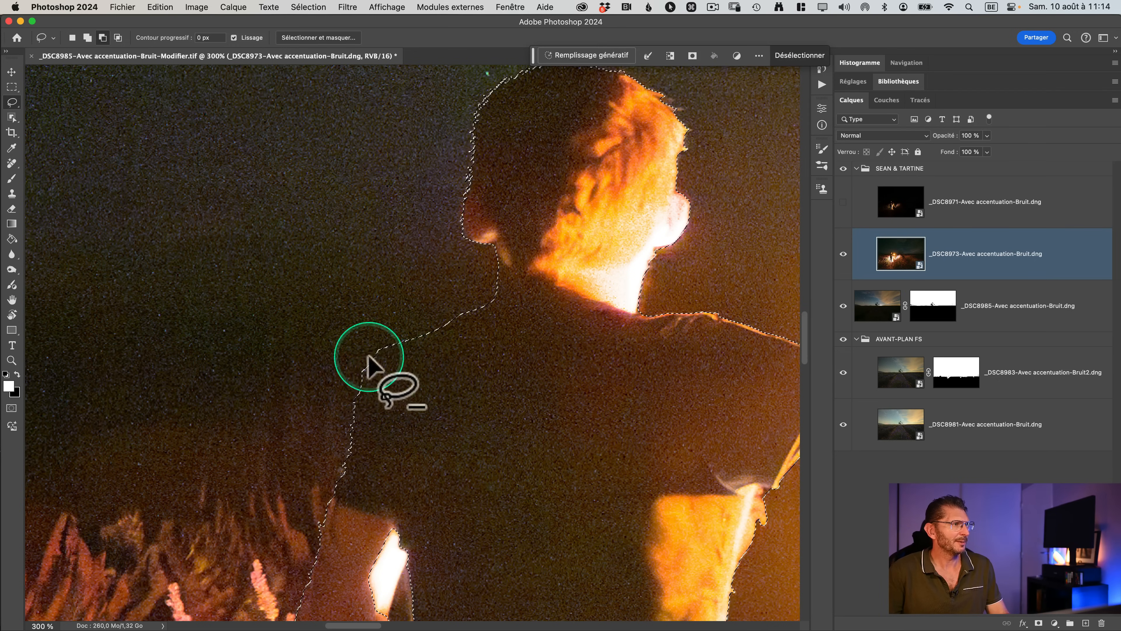
# Trim the jagged selection edge along the left side of the T-shirt sleeve with the Lasso in subtract mode
pyautogui.click(87, 38)
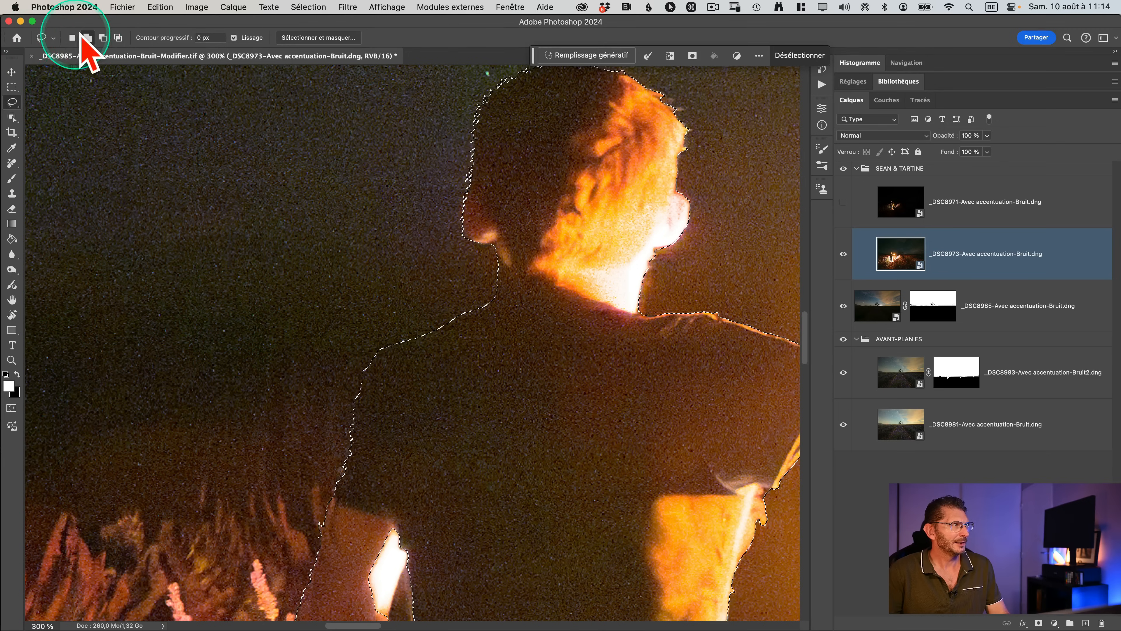
pyautogui.press('ctrl')
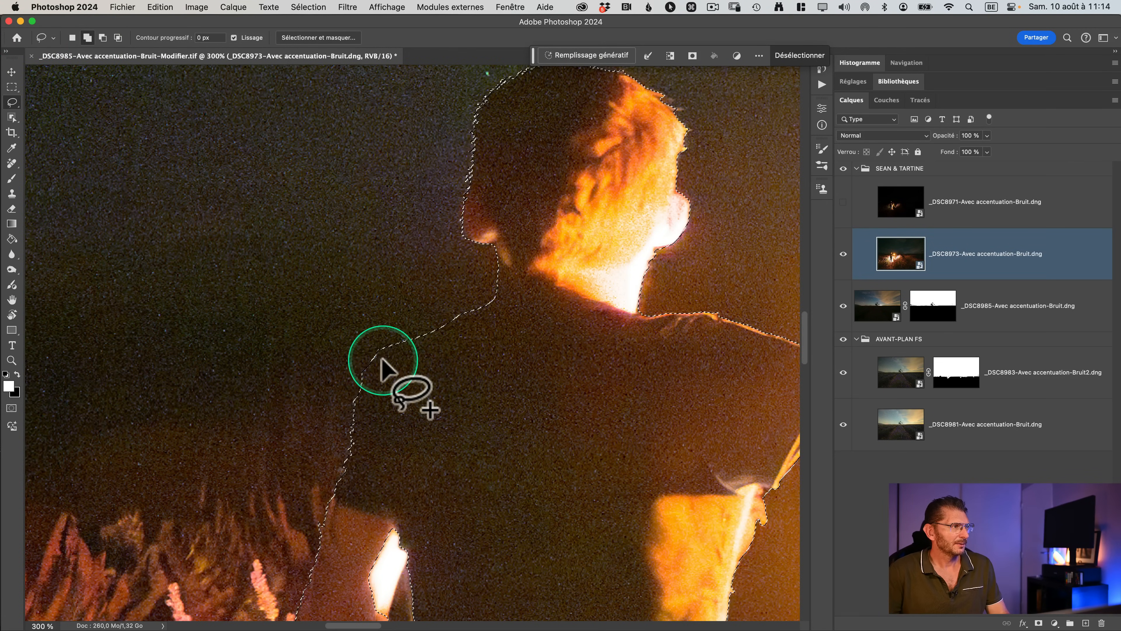
pyautogui.press('z')
pyautogui.moveTo(393, 357)
pyautogui.mouseDown()
pyautogui.moveTo(424, 356)
pyautogui.moveTo(368, 356)
pyautogui.moveTo(340, 395)
pyautogui.mouseUp()
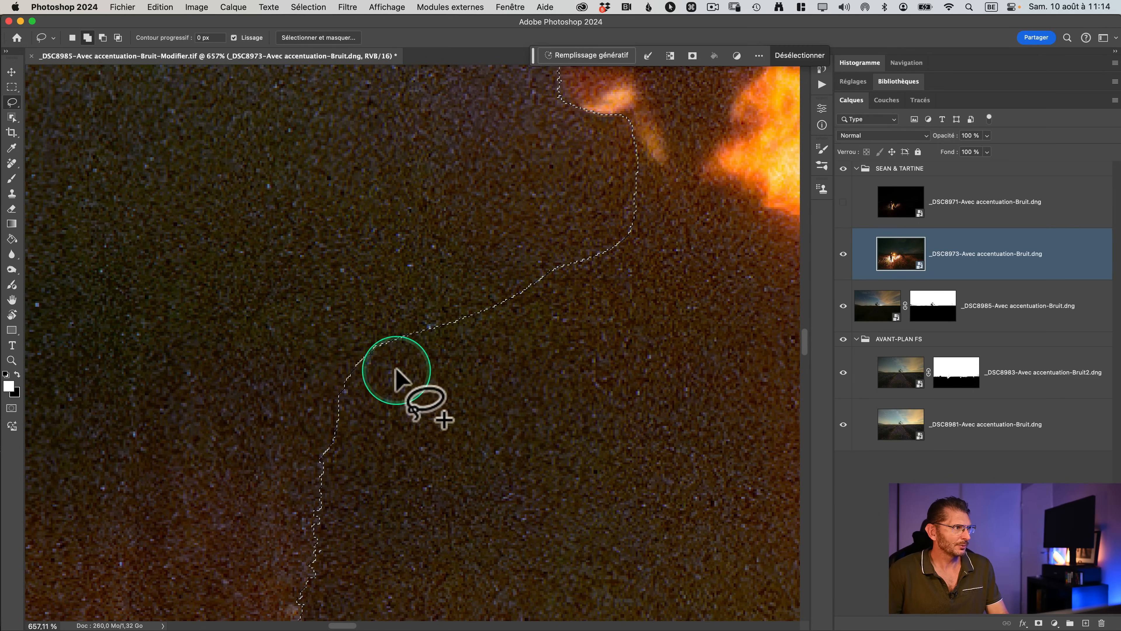
pyautogui.press('space')
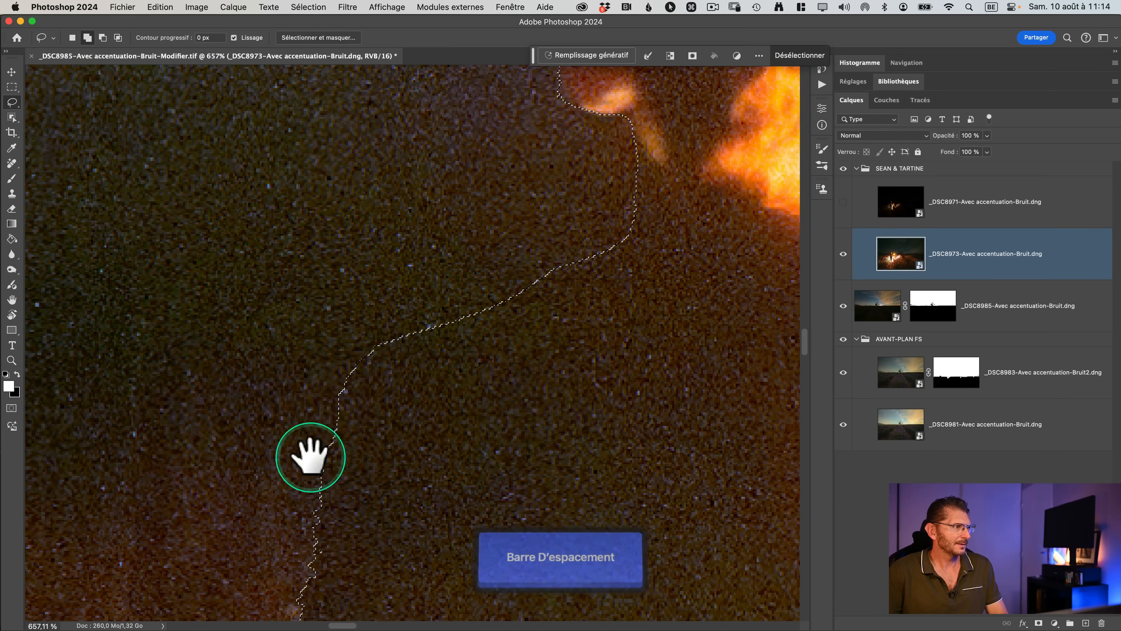
pyautogui.moveTo(308, 456); pyautogui.dragTo(345, 261)
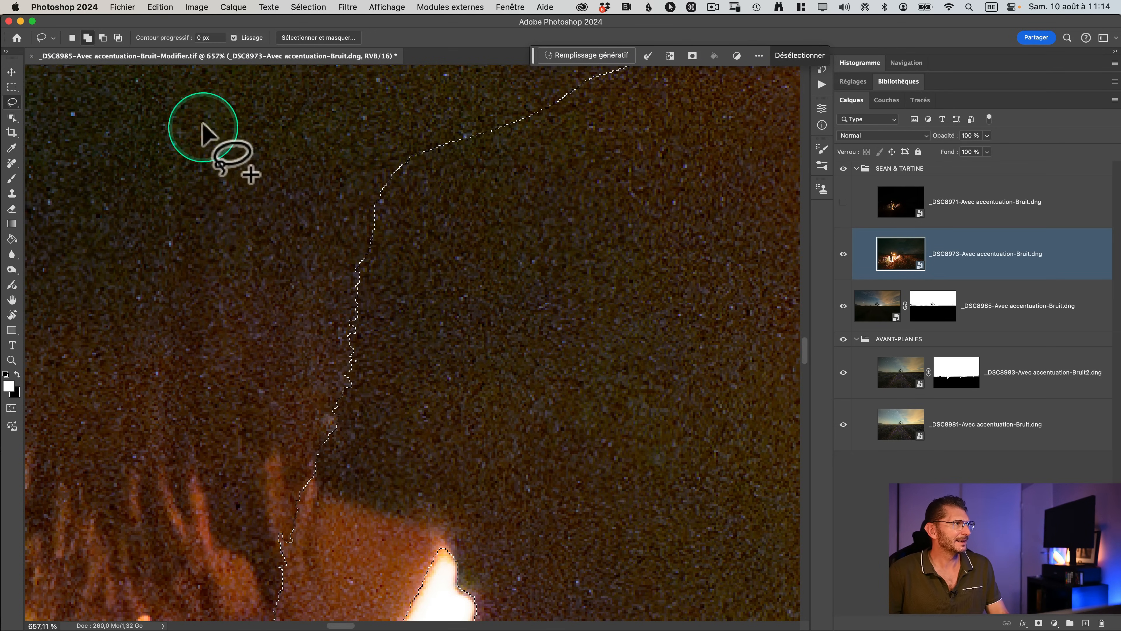
pyautogui.click(102, 38)
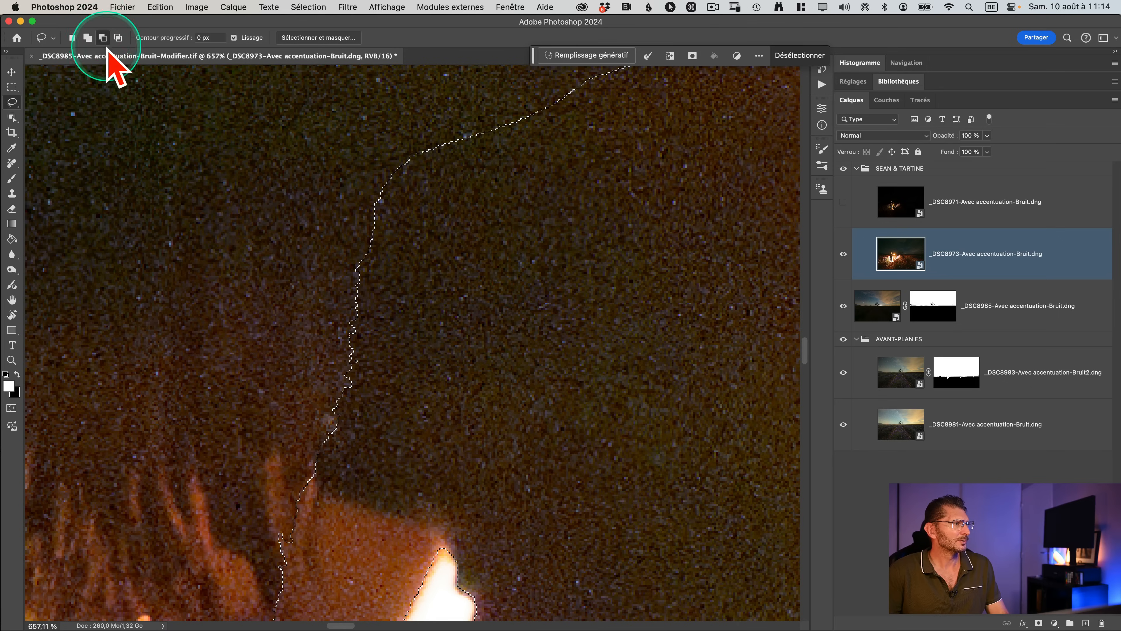
pyautogui.moveTo(371, 237); pyautogui.dragTo(367, 252)
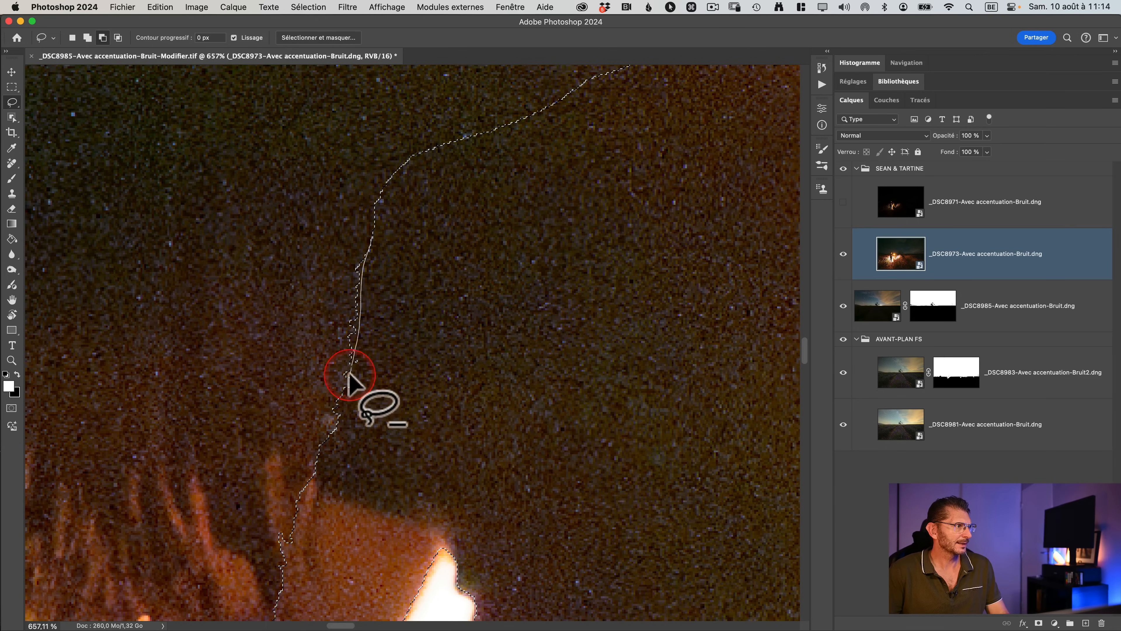
pyautogui.moveTo(292, 290); pyautogui.dragTo(353, 265)
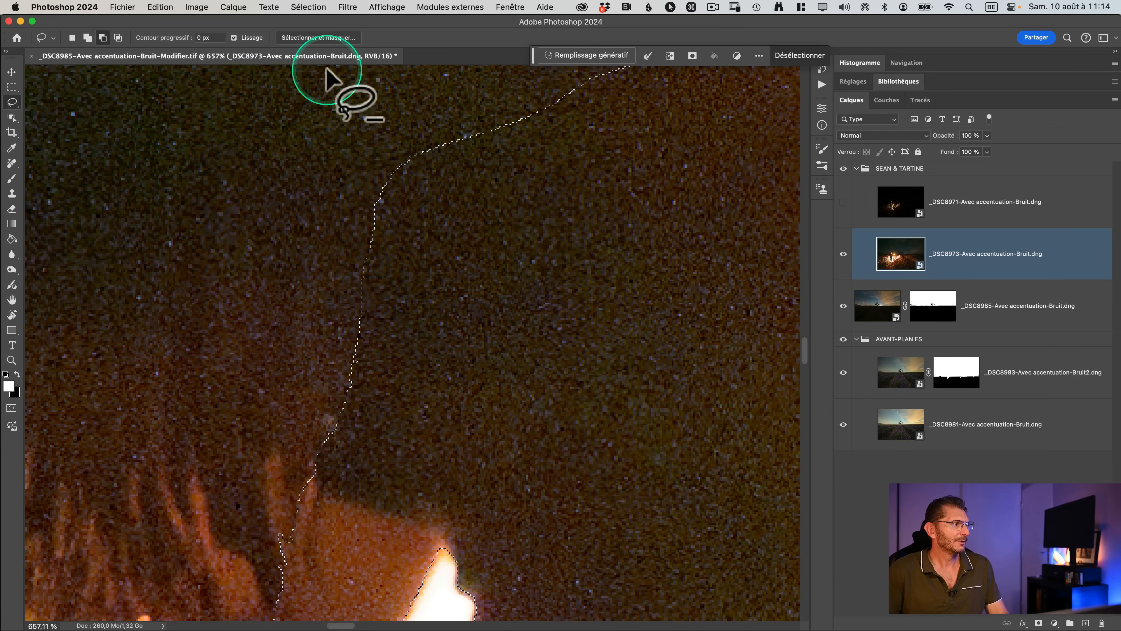
# Smooth the selection edge of the left arm just below the sleeve by subtracting the surplus with the Lasso
pyautogui.press('space')
pyautogui.moveTo(321, 375); pyautogui.dragTo(372, 176)
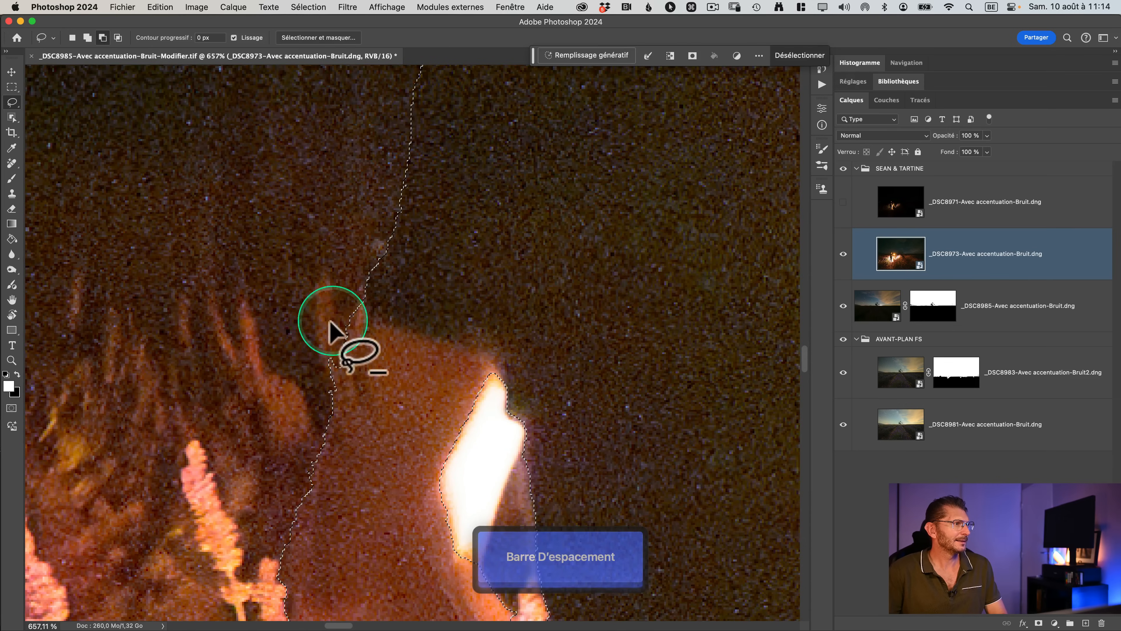
pyautogui.press('space')
pyautogui.moveTo(318, 334)
pyautogui.mouseDown()
pyautogui.moveTo(333, 193)
pyautogui.moveTo(351, 243)
pyautogui.mouseUp()
pyautogui.moveTo(358, 203)
pyautogui.mouseDown()
pyautogui.moveTo(375, 170)
pyautogui.moveTo(363, 155)
pyautogui.mouseUp()
pyautogui.press('space')
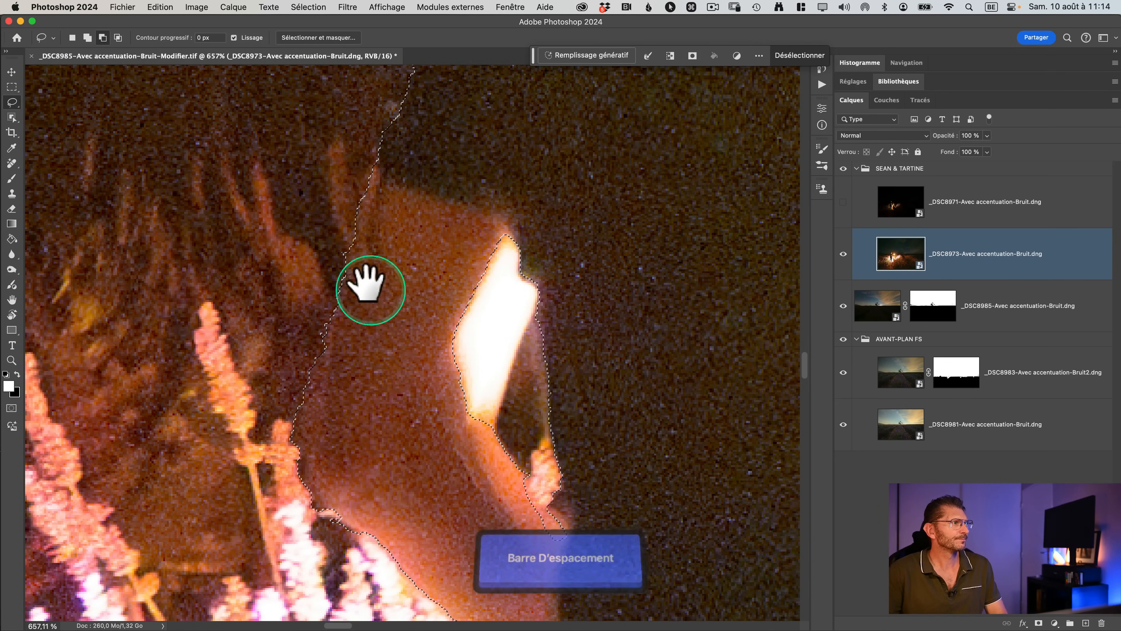
pyautogui.moveTo(389, 278); pyautogui.dragTo(375, 163)
pyautogui.press('super+0')
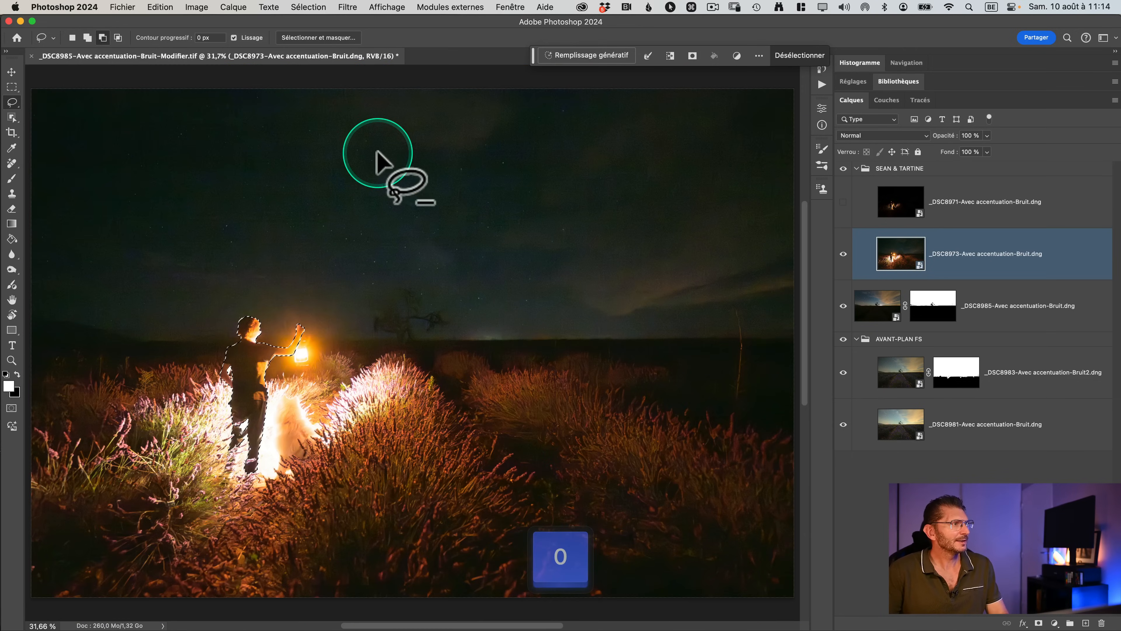
# Check the boy's selection in Quick Mask, first around the upper body and up close around the head
pyautogui.press('z')
pyautogui.moveTo(240, 324); pyautogui.dragTo(306, 324)
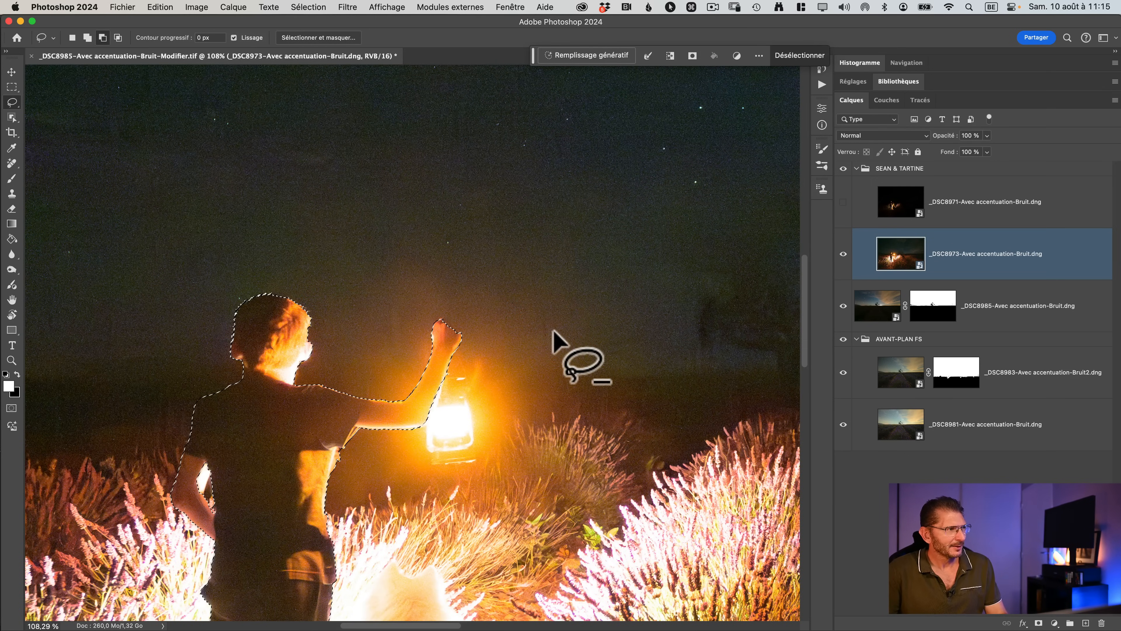
pyautogui.press('q')
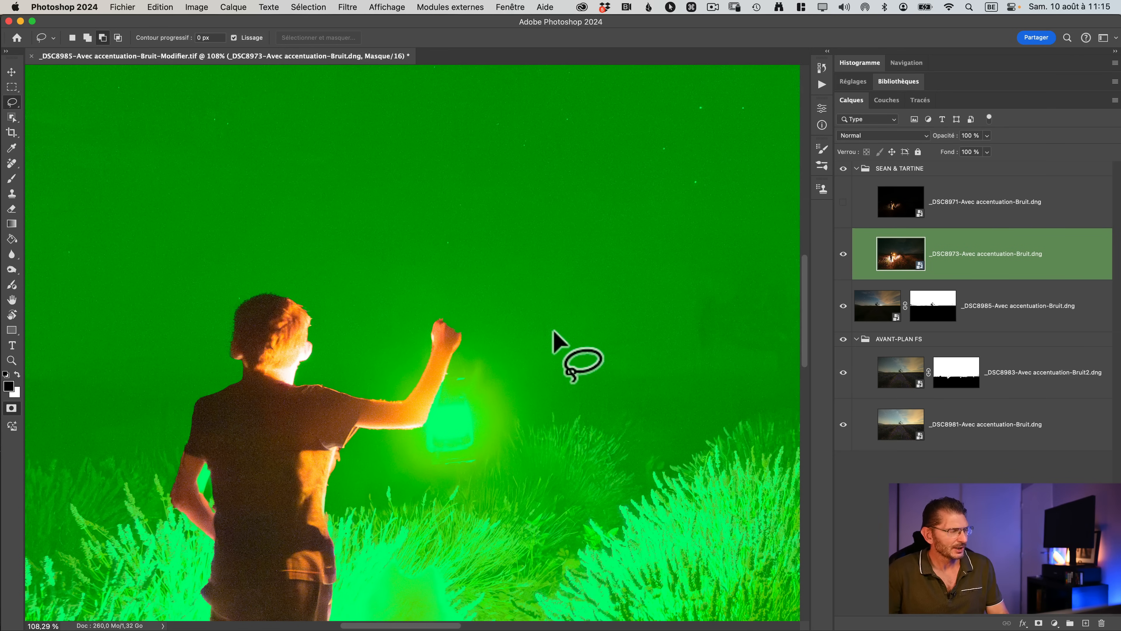
pyautogui.press('q')
pyautogui.press('z')
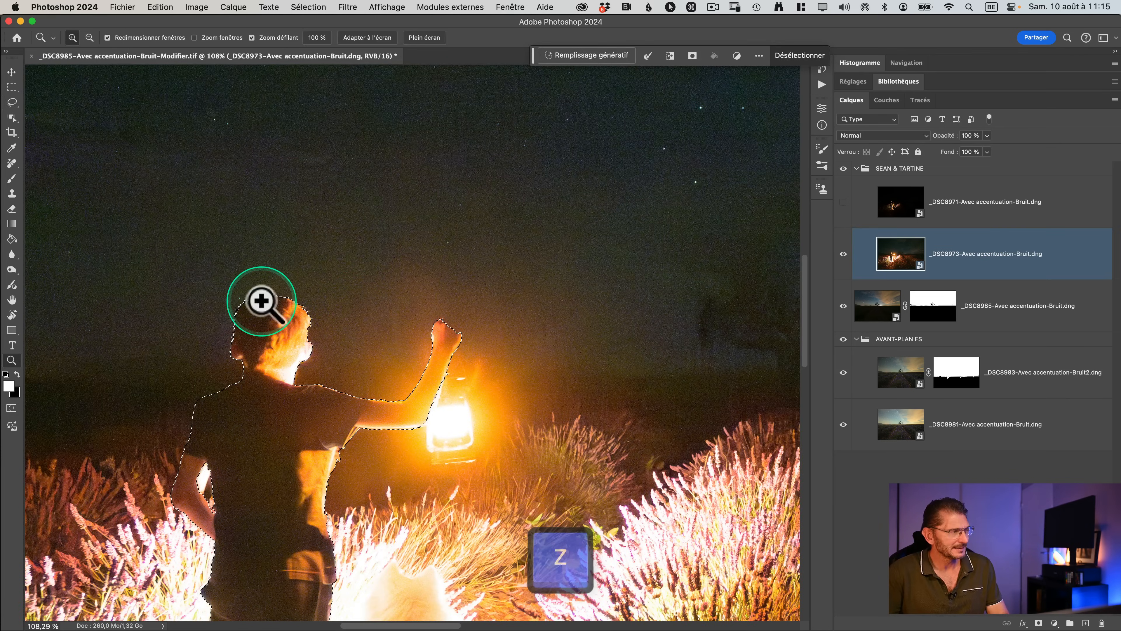
pyautogui.moveTo(254, 302); pyautogui.dragTo(310, 303)
pyautogui.press('l')
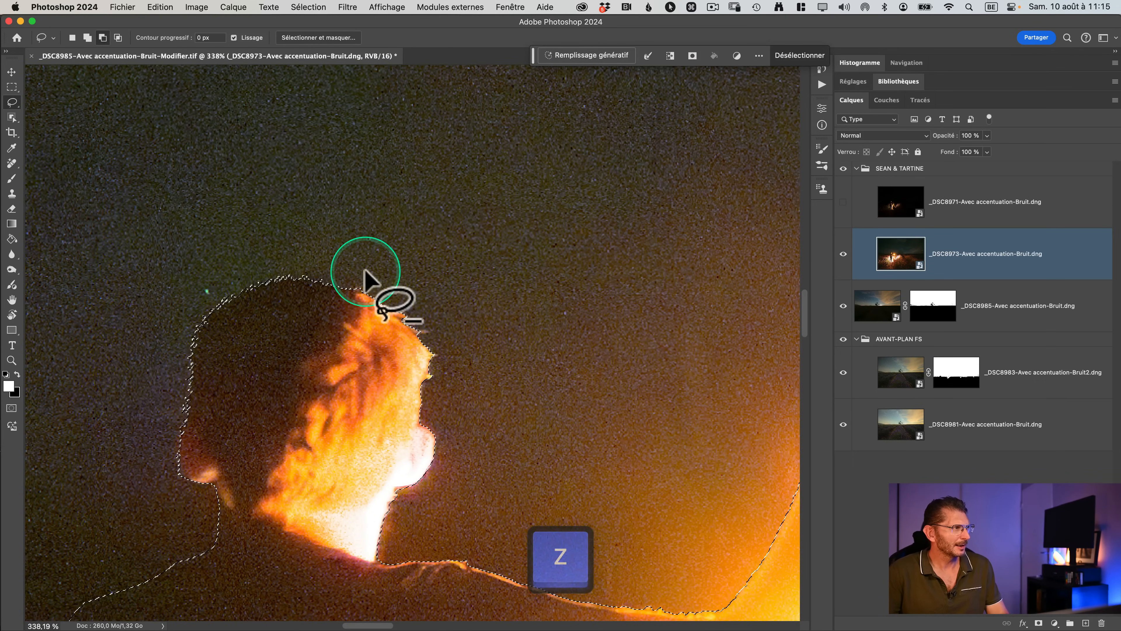
pyautogui.press('q')
pyautogui.press('q')
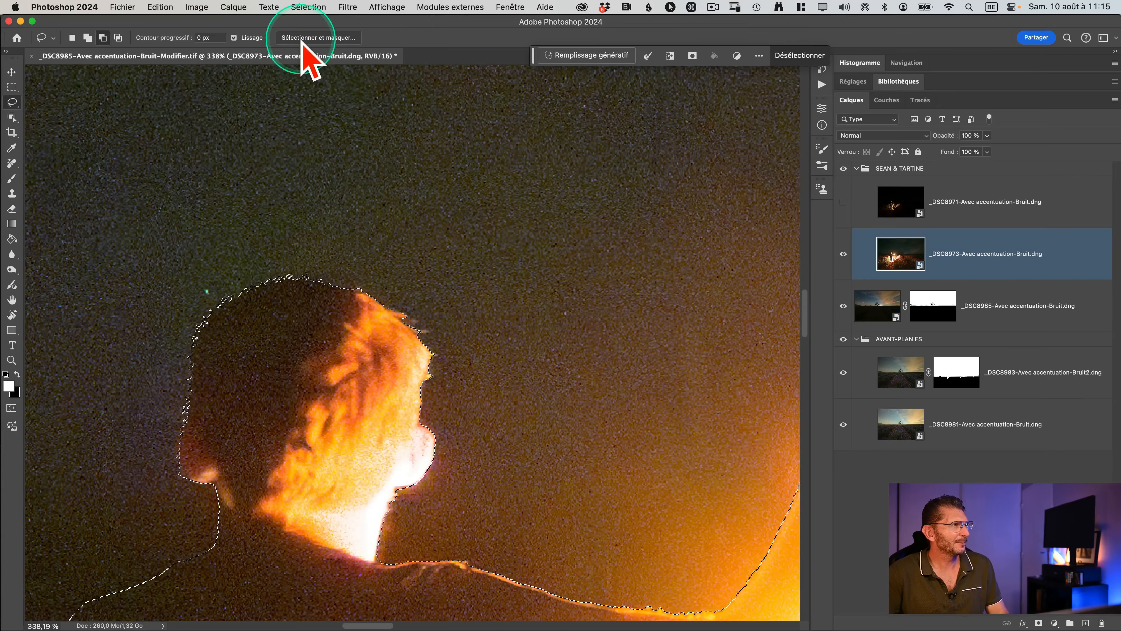
# Open the boy's selection on the _DSC8973 layer in the Select and Mask workspace
pyautogui.click(304, 42)
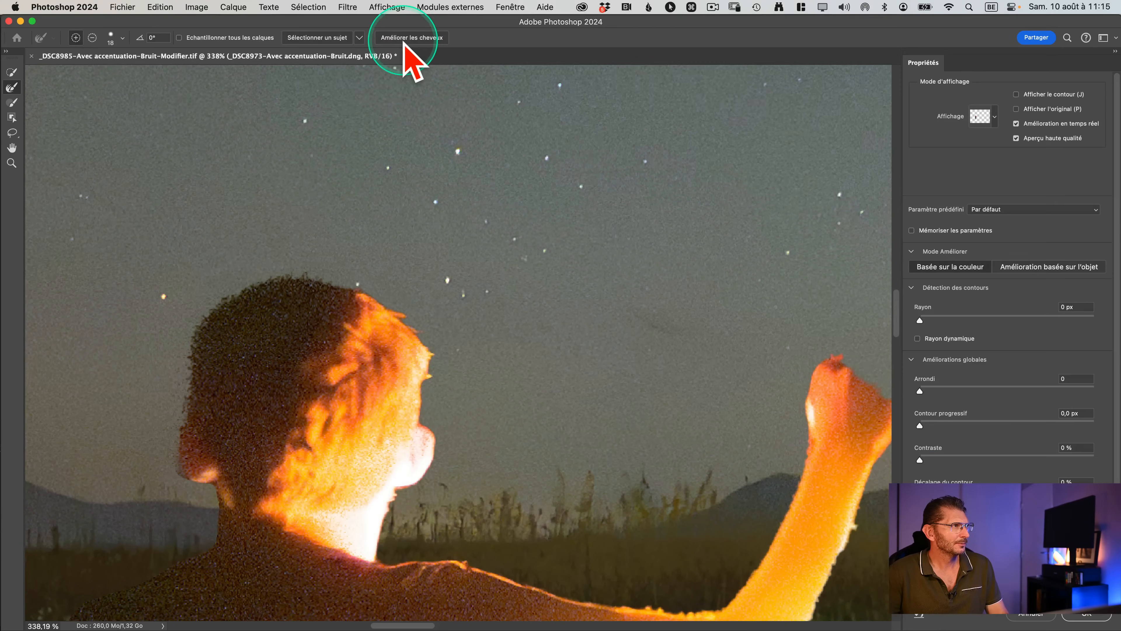
# Try Refine Hair and a Refine Edge Brush stroke around the dark side of the head, undoing each attempt
pyautogui.click(403, 38)
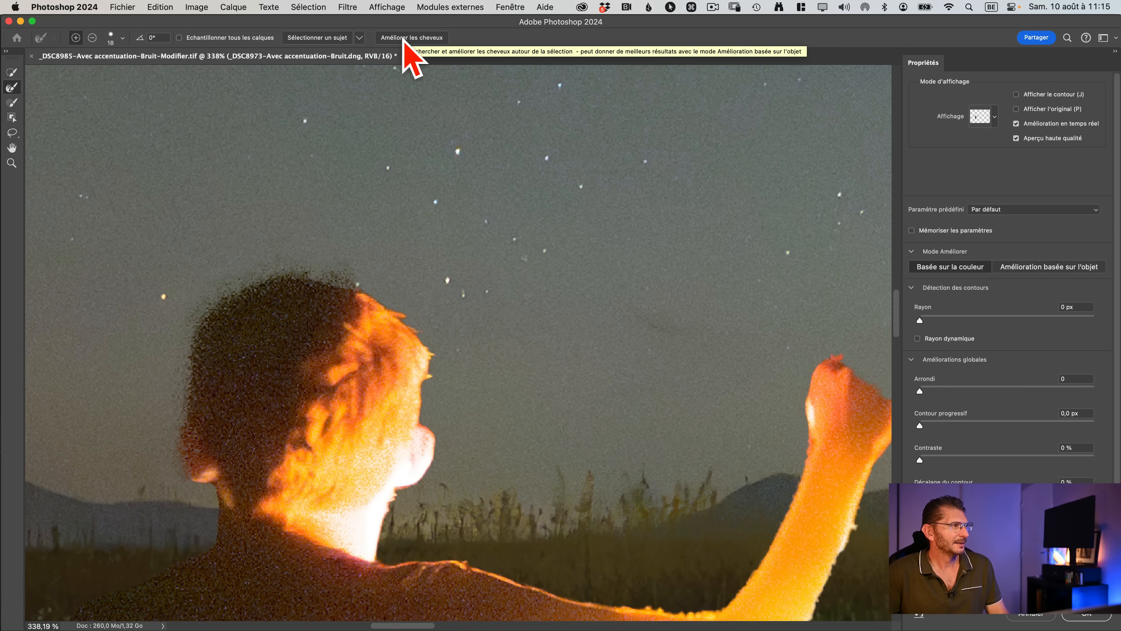
pyautogui.press('super+z')
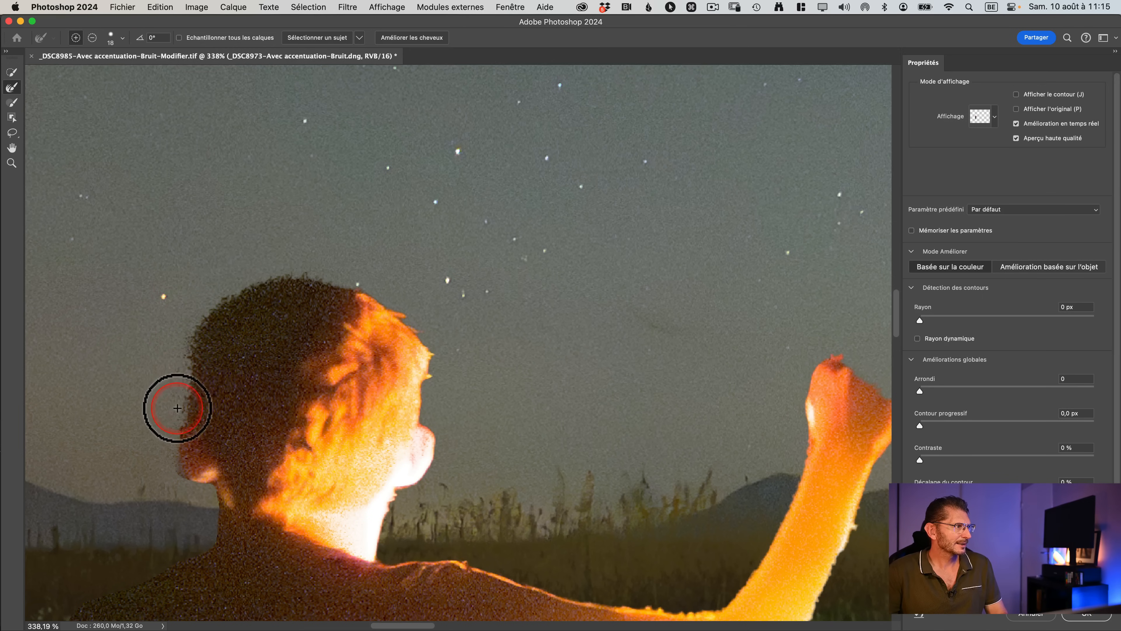
pyautogui.moveTo(179, 405)
pyautogui.mouseDown()
pyautogui.moveTo(198, 310)
pyautogui.moveTo(265, 275)
pyautogui.moveTo(343, 266)
pyautogui.mouseUp()
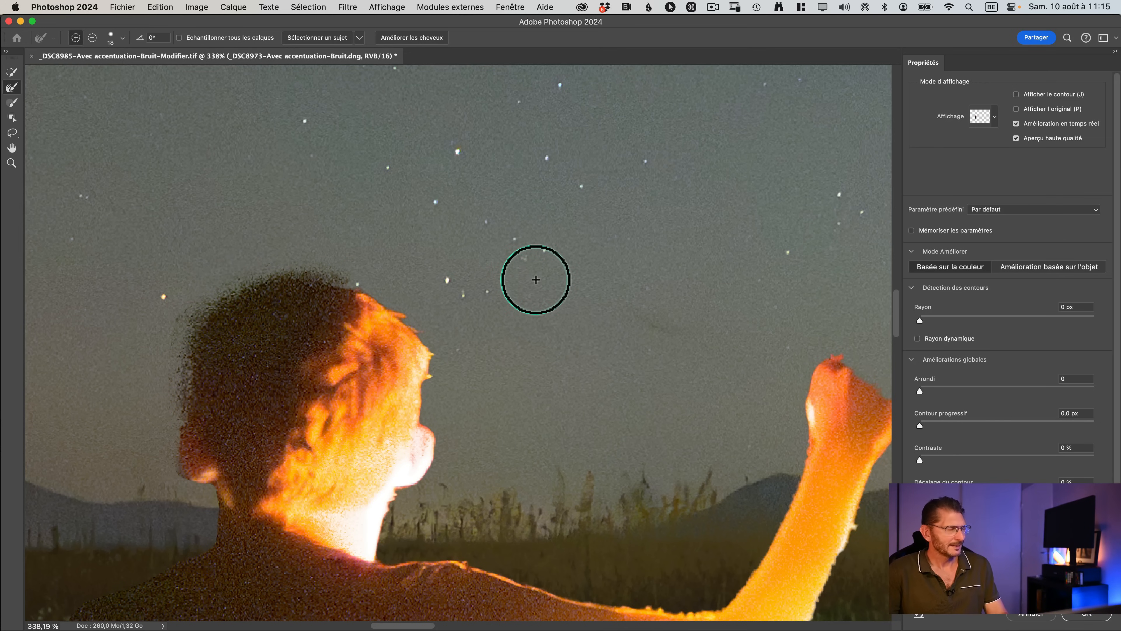
pyautogui.press('super+z')
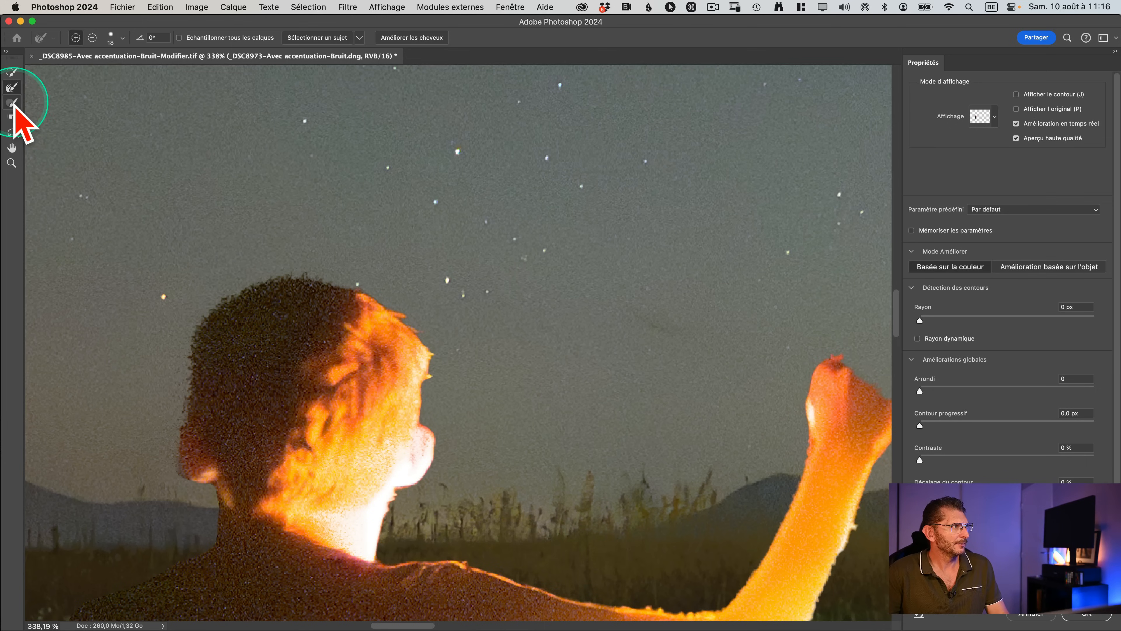
# Set the selection Brush to subtract mode in the Select and Mask workspace
pyautogui.scroll(5, 12, 106)
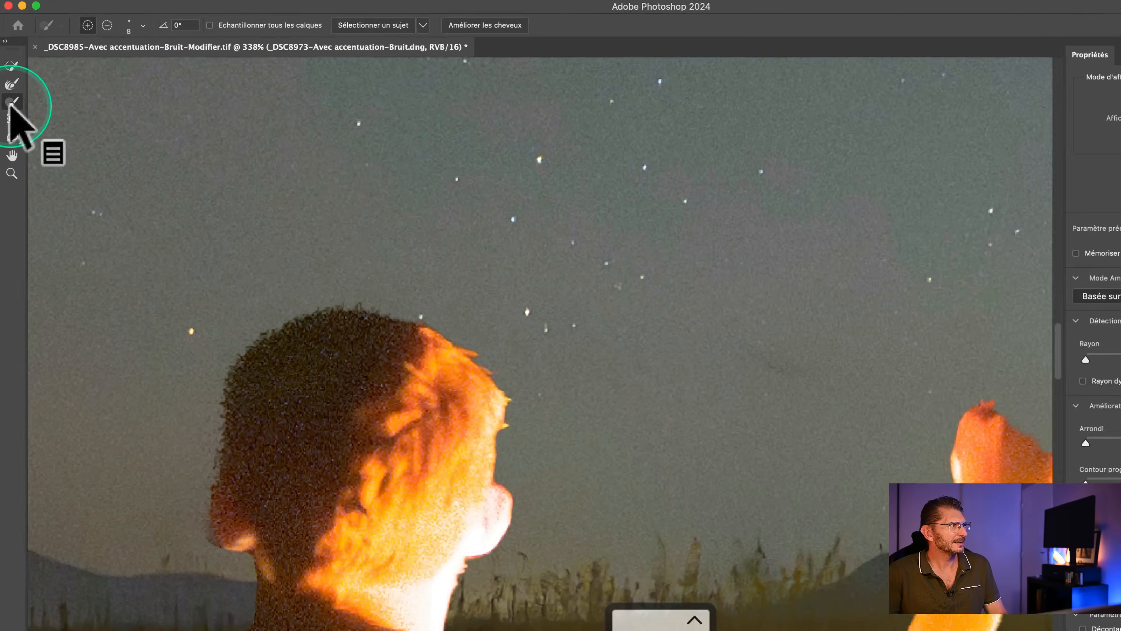
pyautogui.scroll(-5, 12, 106)
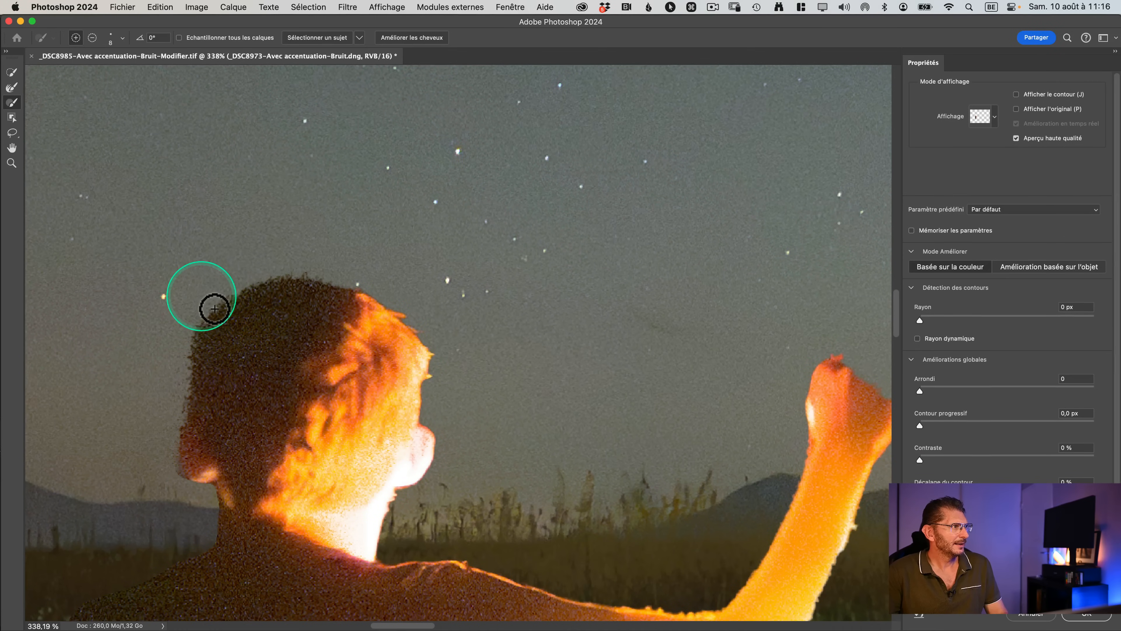
pyautogui.press('alt')
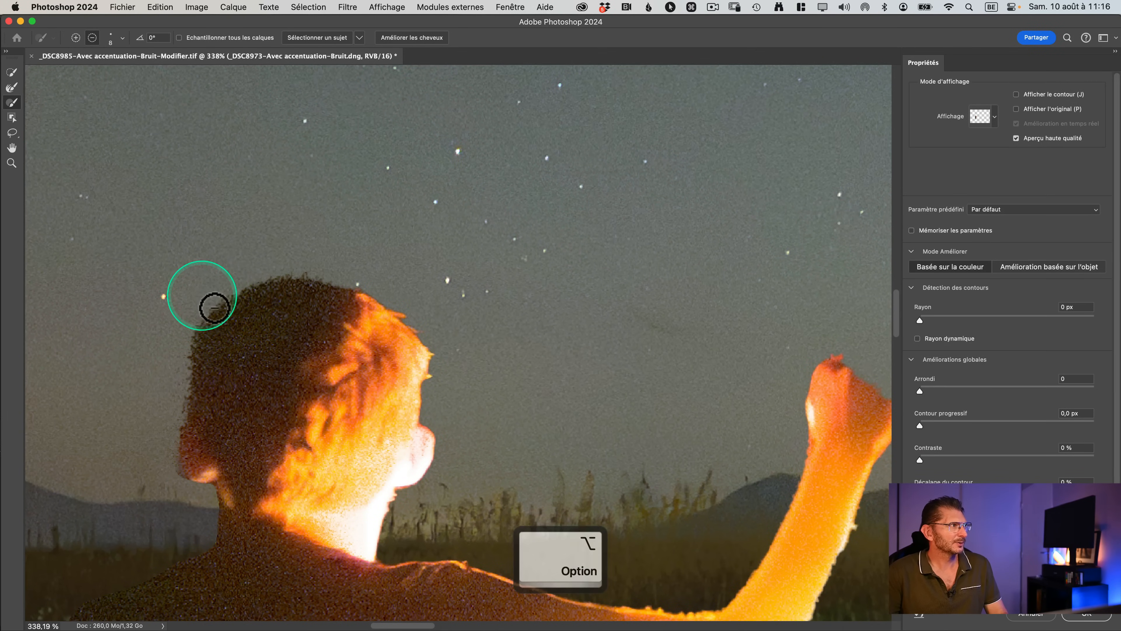
pyautogui.scroll(5, 89, 42)
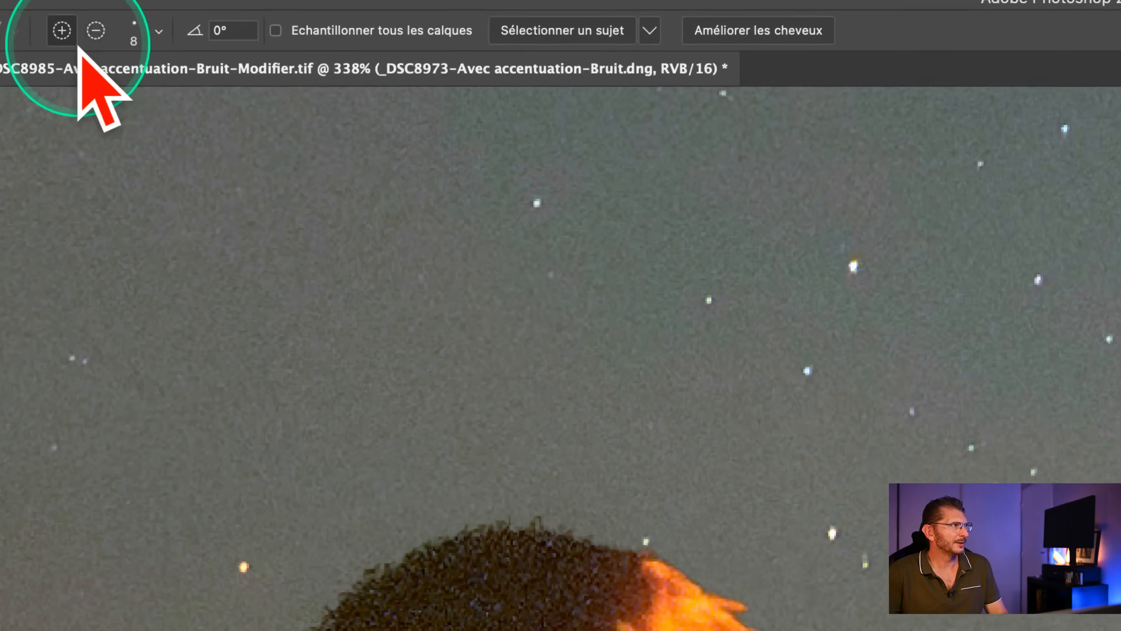
pyautogui.click(95, 32)
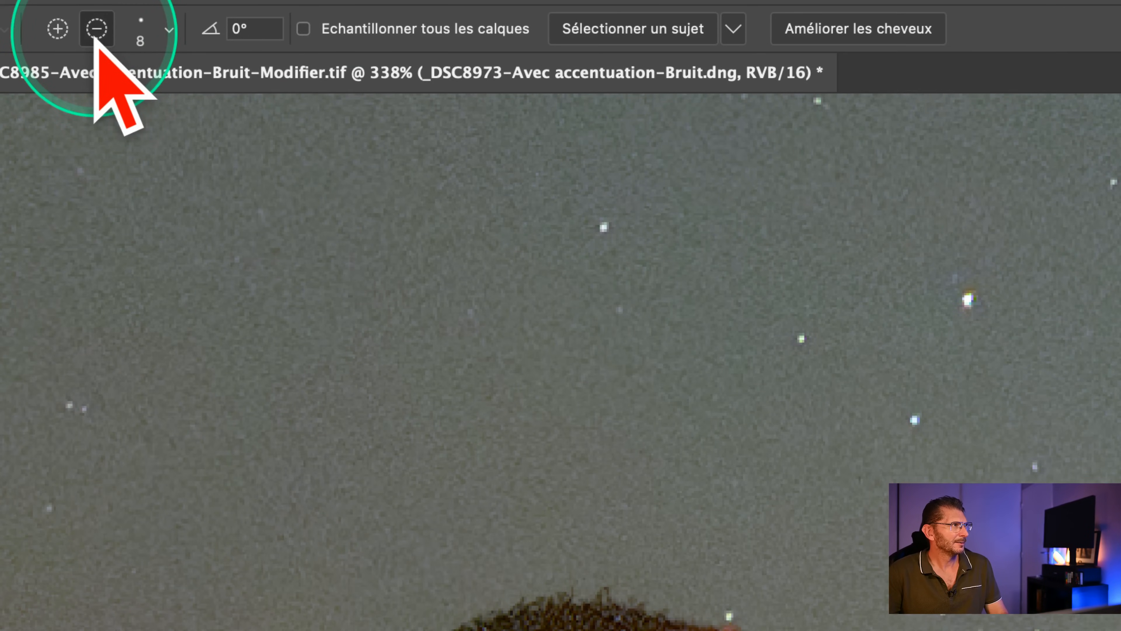
pyautogui.scroll(-5, 96, 40)
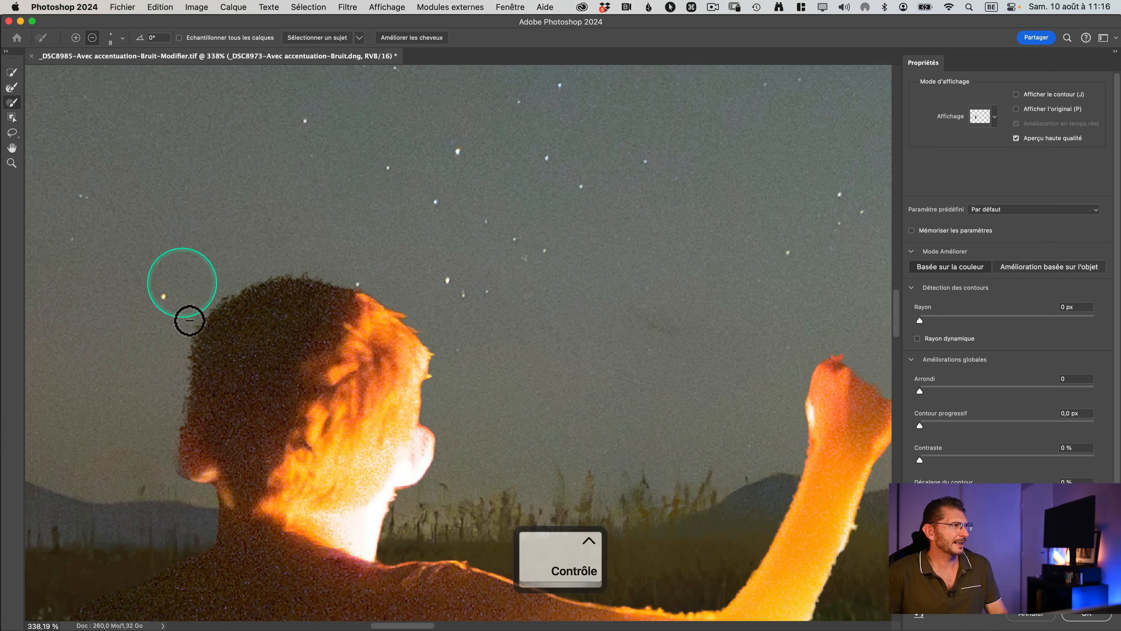
# Try softening the hair edge on the dark side of the head with a 32 px subtracting brush at 36 % hardness, undoing the stroke
pyautogui.hotkey('ctrl', 'alt')
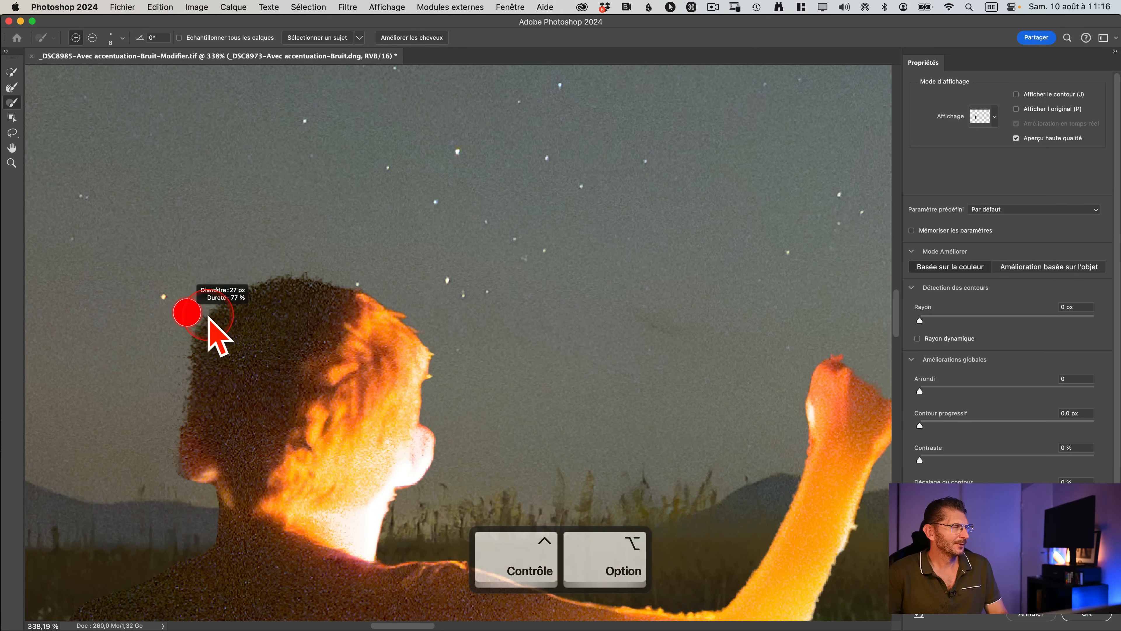
pyautogui.moveTo(208, 316); pyautogui.dragTo(210, 317)
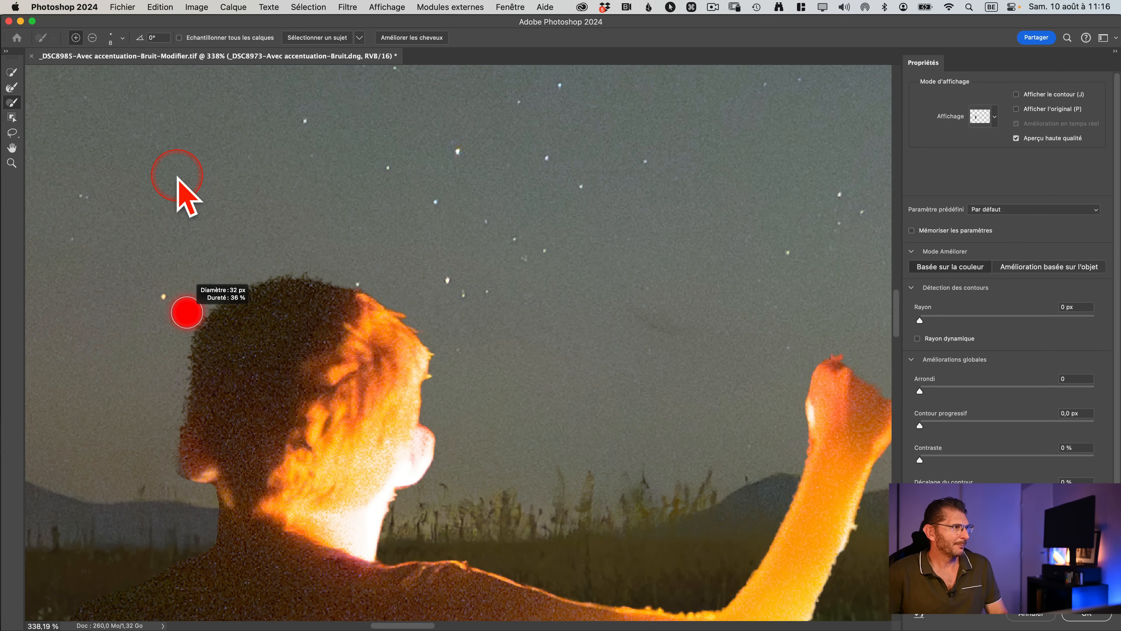
pyautogui.moveTo(177, 175); pyautogui.dragTo(176, 175)
pyautogui.moveTo(229, 262)
pyautogui.mouseDown()
pyautogui.moveTo(186, 317)
pyautogui.moveTo(224, 279)
pyautogui.moveTo(177, 324)
pyautogui.moveTo(167, 369)
pyautogui.moveTo(194, 308)
pyautogui.moveTo(170, 395)
pyautogui.mouseUp()
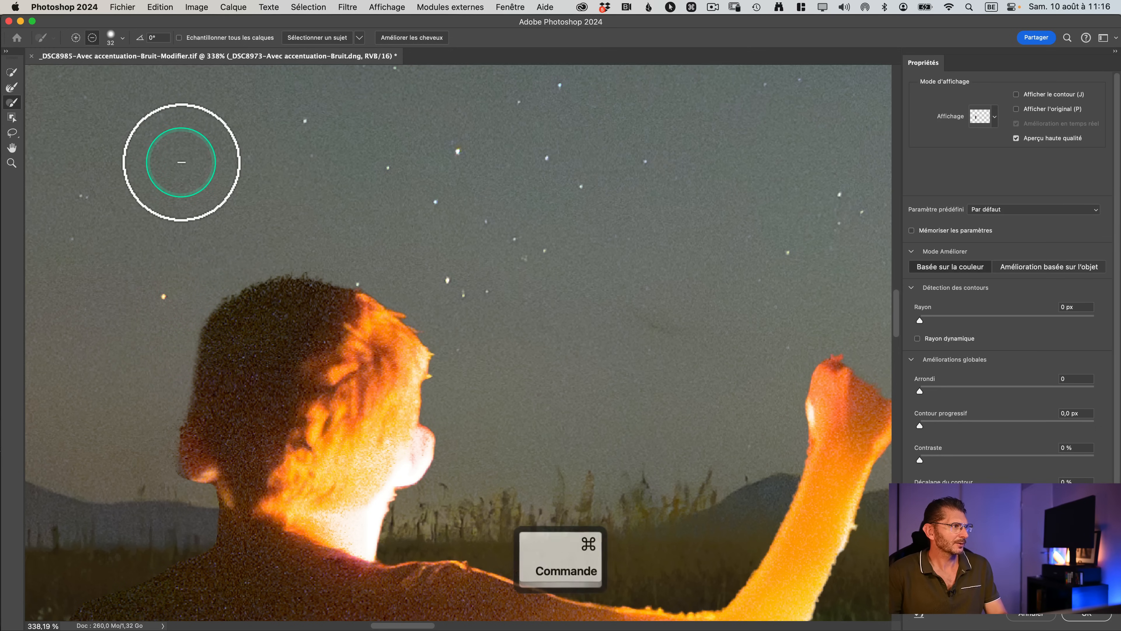
pyautogui.press('super+z')
# Reduce the brush to 24 px and try trimming the hair edge over the top of the head, undoing the stroke
pyautogui.keyDown('ctrl'); pyautogui.keyDown('alt'); pyautogui.click(169, 295); pyautogui.keyUp('alt'); pyautogui.keyUp('ctrl')
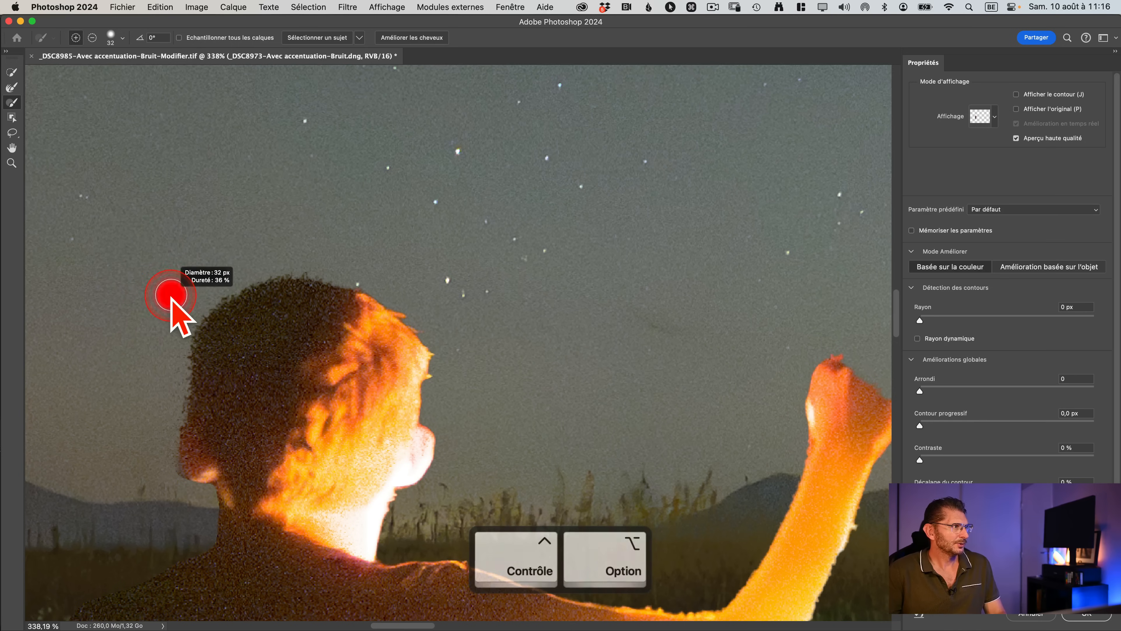
pyautogui.moveTo(170, 295); pyautogui.dragTo(162, 296)
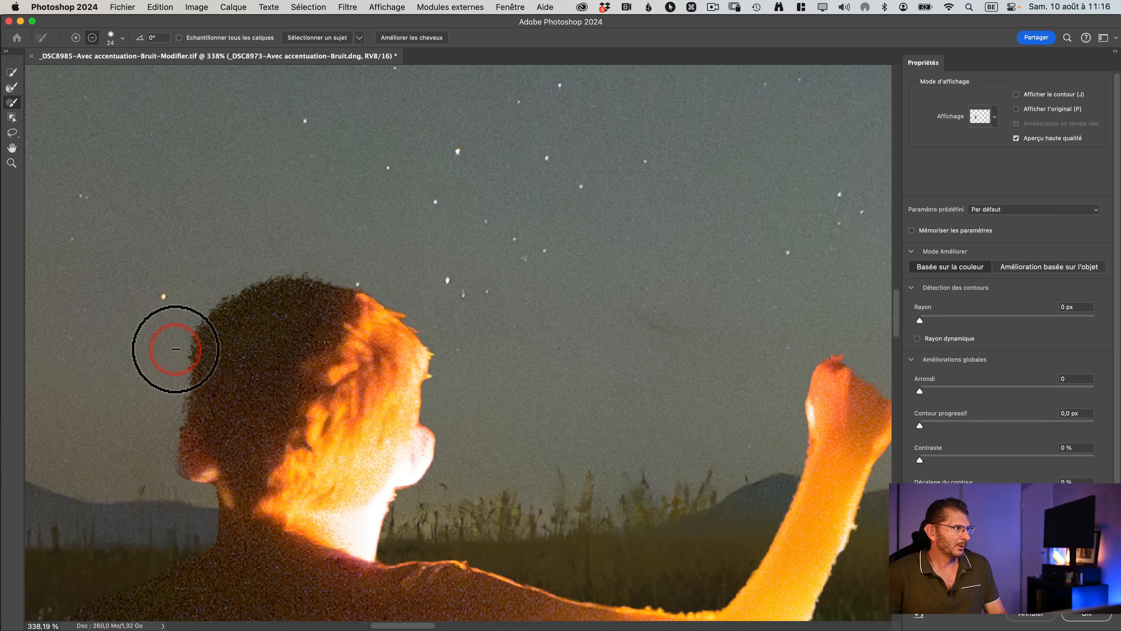
pyautogui.moveTo(174, 358); pyautogui.dragTo(387, 272)
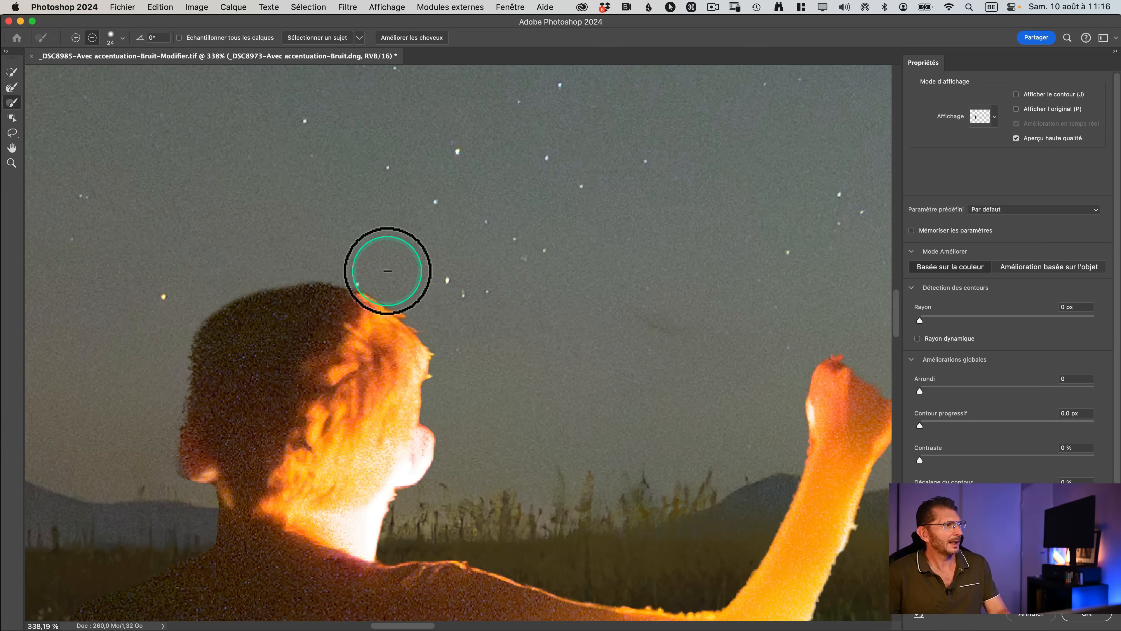
pyautogui.press('cmd+z')
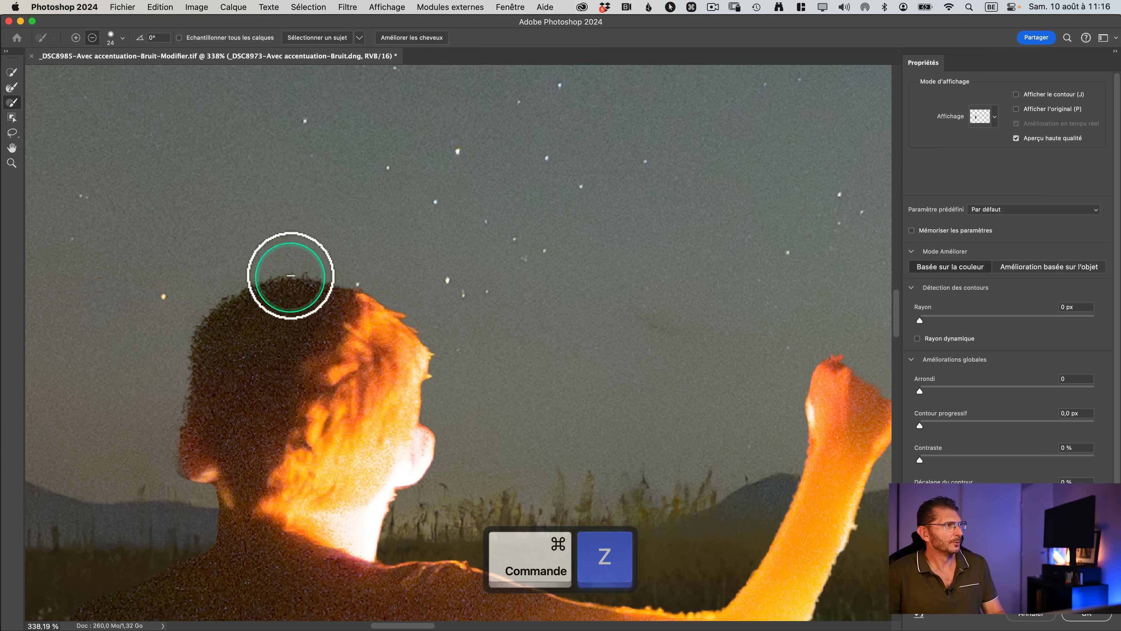
# Adjust the brush hardness and subtract the rough hair edge from the top of the head down its dark side
pyautogui.moveTo(292, 261); pyautogui.dragTo(292, 251)
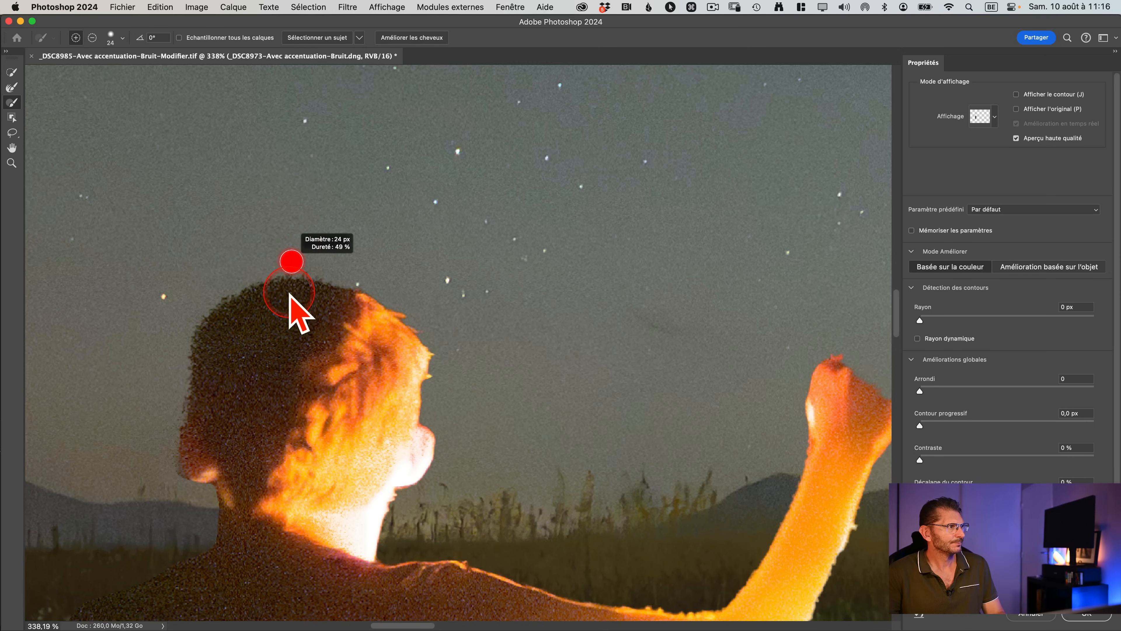
pyautogui.moveTo(289, 292); pyautogui.dragTo(229, 277)
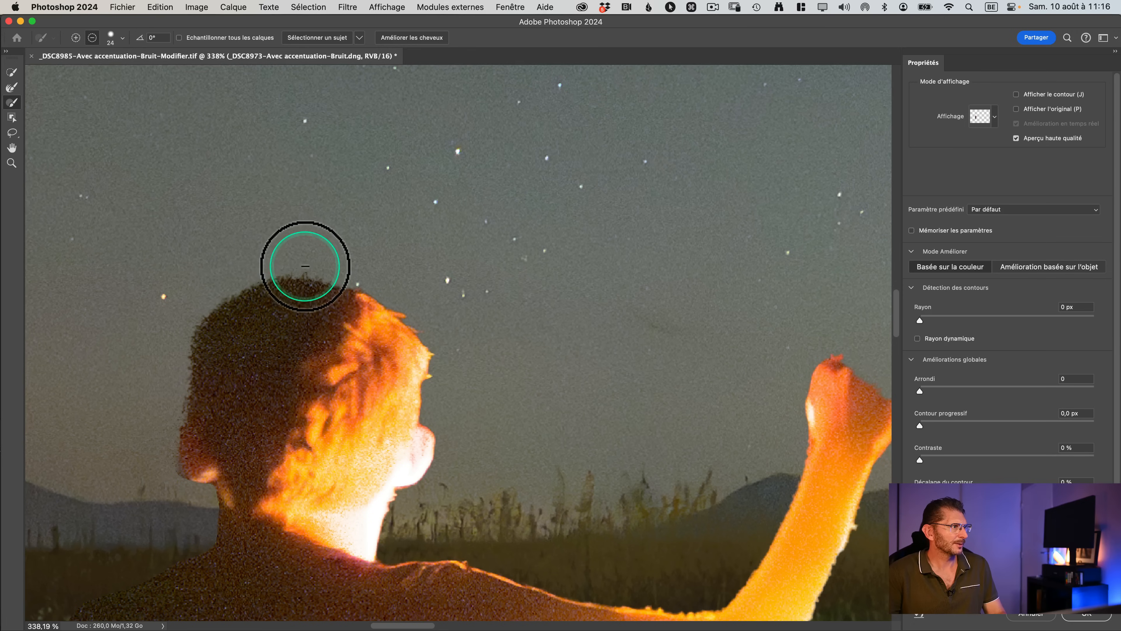
pyautogui.moveTo(305, 266)
pyautogui.mouseDown()
pyautogui.moveTo(261, 264)
pyautogui.moveTo(273, 267)
pyautogui.mouseUp()
pyautogui.moveTo(209, 300)
pyautogui.mouseDown()
pyautogui.moveTo(182, 354)
pyautogui.moveTo(167, 421)
pyautogui.mouseUp()
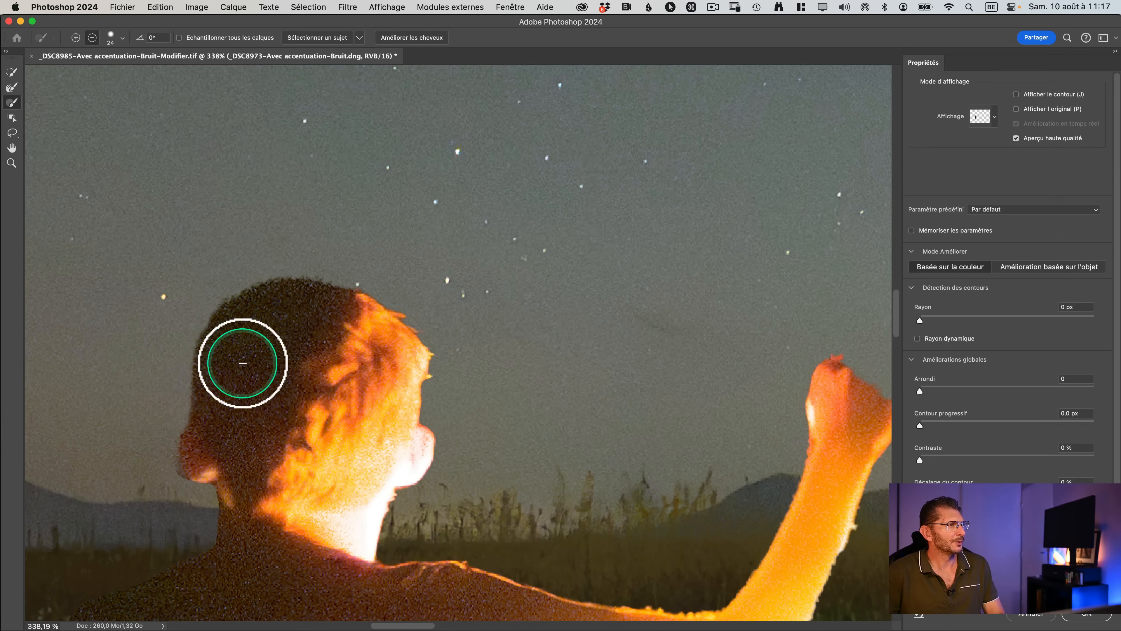
# Smooth the selection edge around the boy's shaded ear by subtracting the surplus with the brush
pyautogui.press('space')
pyautogui.moveTo(233, 368); pyautogui.dragTo(250, 268)
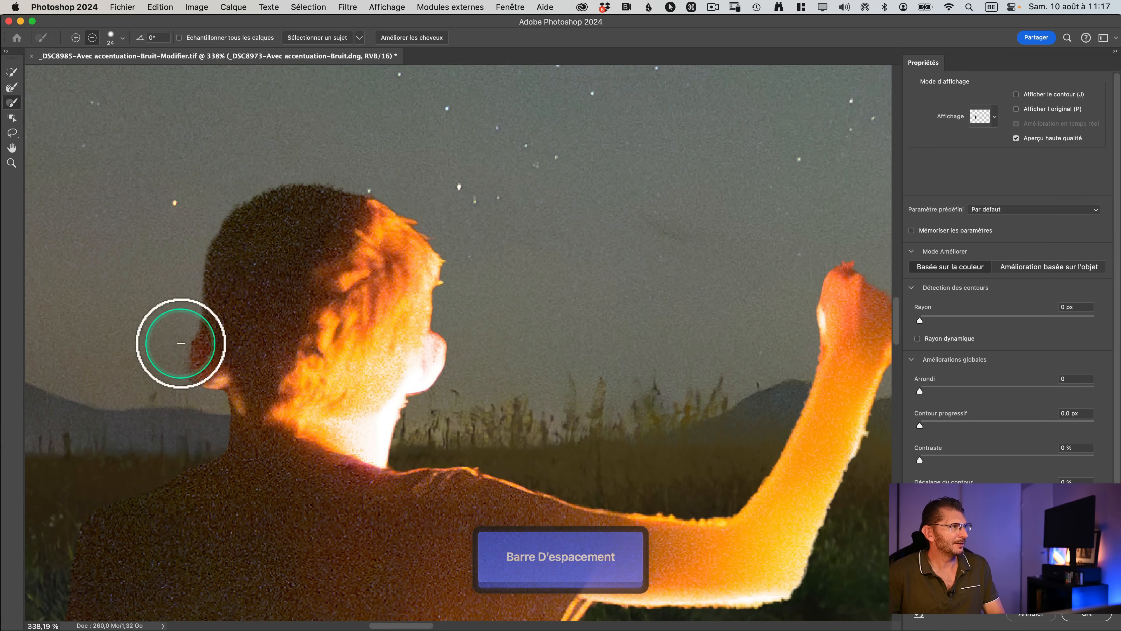
pyautogui.moveTo(186, 332); pyautogui.dragTo(186, 334)
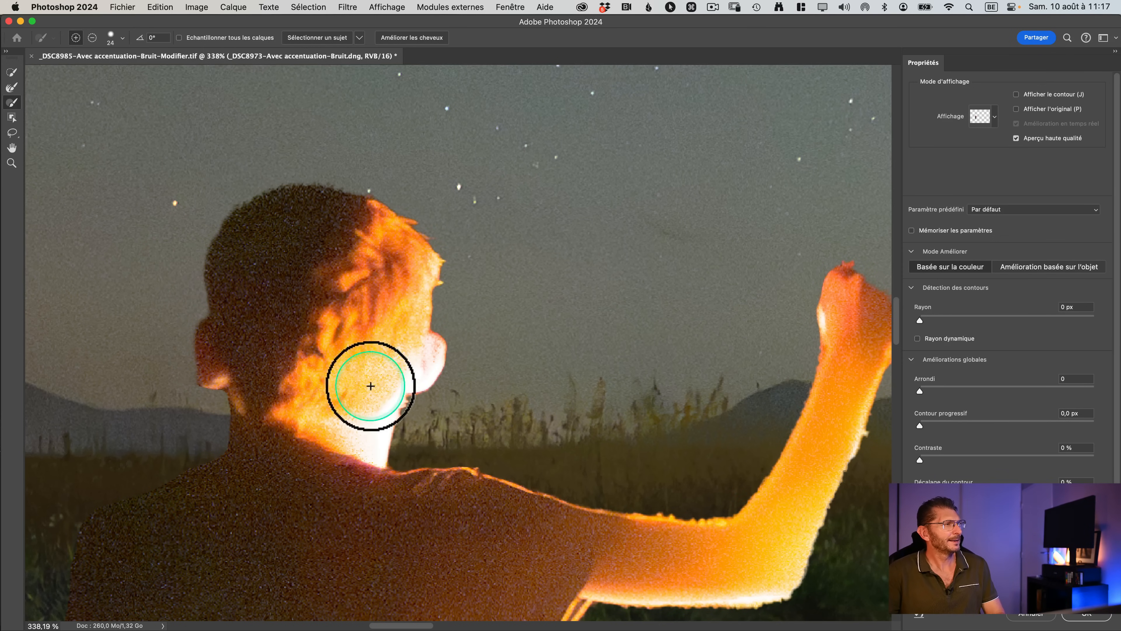
# Try adding the lantern and the lit ground around the boy to the selection with a very large soft brush, undoing the strokes
pyautogui.press('space')
pyautogui.moveTo(283, 393); pyautogui.dragTo(244, 253)
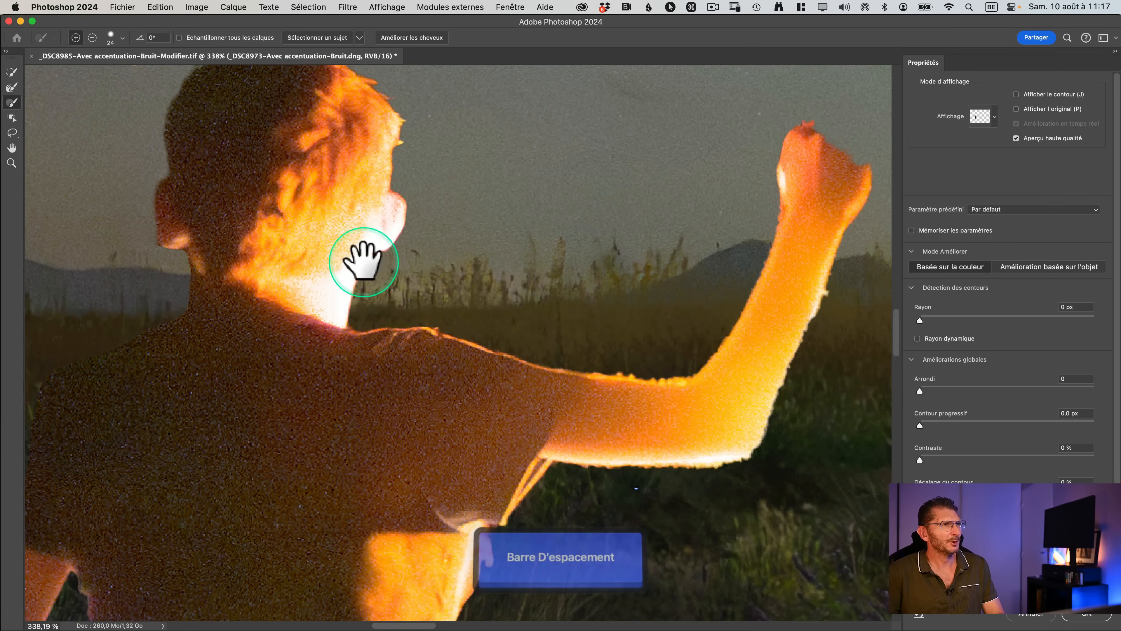
pyautogui.moveTo(363, 261); pyautogui.dragTo(251, 263)
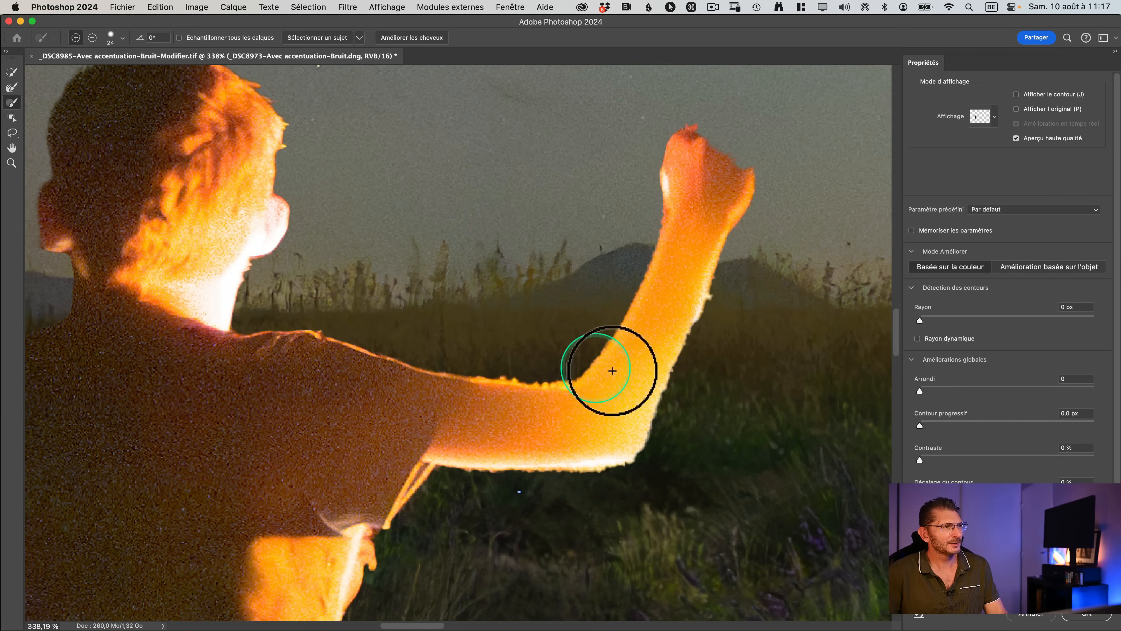
pyautogui.press('super+0')
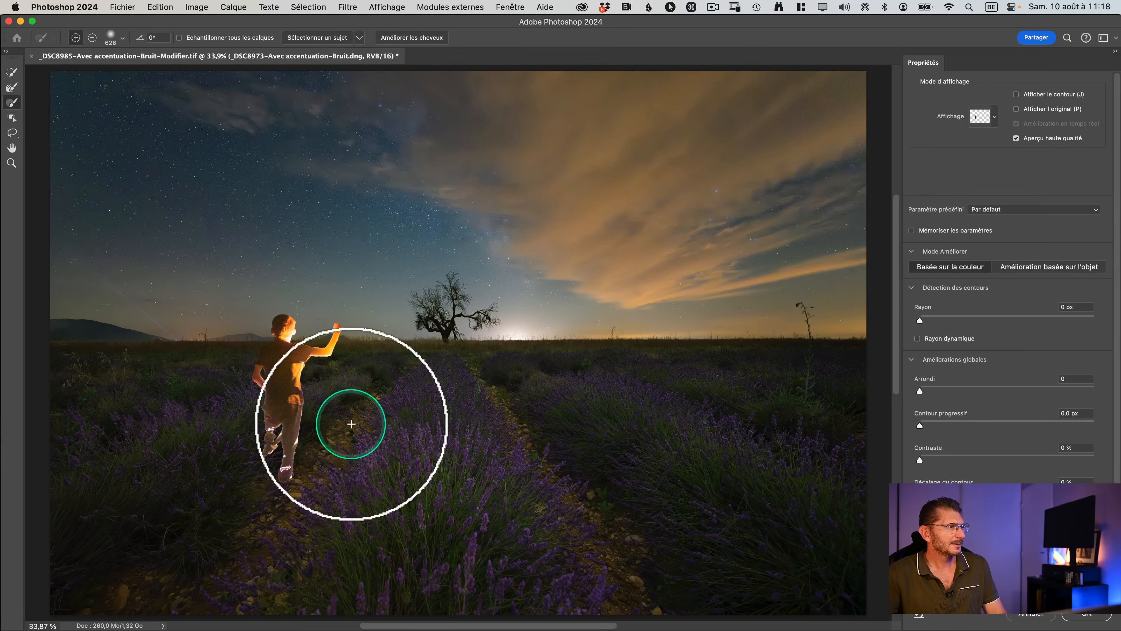
pyautogui.moveTo(339, 419)
pyautogui.mouseDown()
pyautogui.moveTo(350, 433)
pyautogui.moveTo(284, 425)
pyautogui.moveTo(272, 386)
pyautogui.moveTo(315, 386)
pyautogui.moveTo(291, 376)
pyautogui.moveTo(348, 358)
pyautogui.moveTo(311, 370)
pyautogui.moveTo(345, 373)
pyautogui.moveTo(344, 358)
pyautogui.moveTo(388, 393)
pyautogui.moveTo(353, 393)
pyautogui.moveTo(386, 461)
pyautogui.mouseUp()
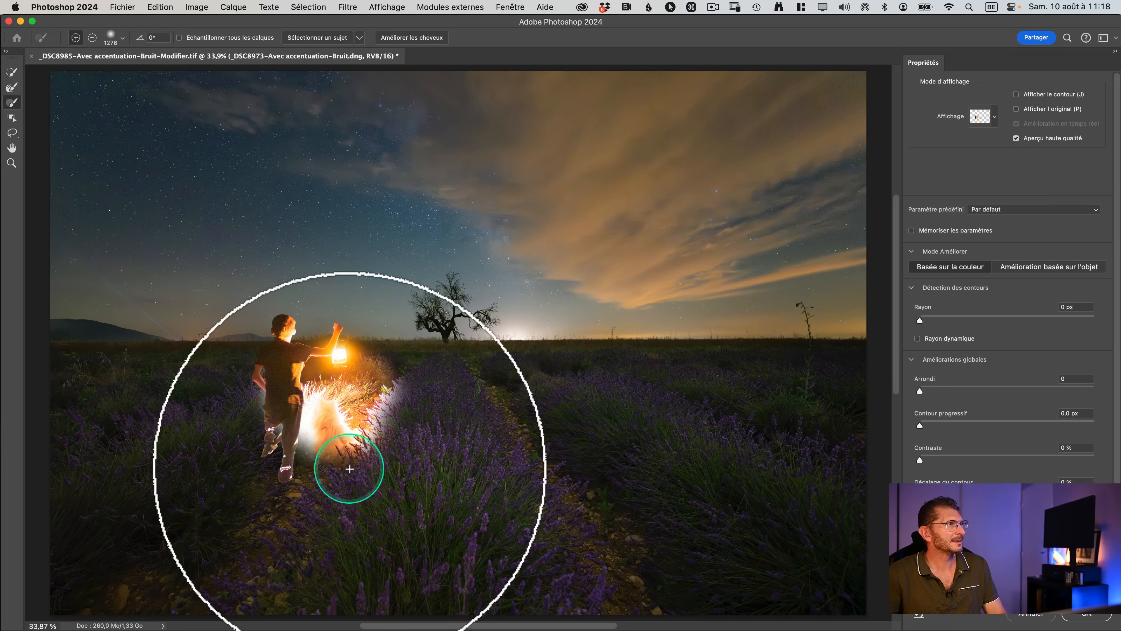
pyautogui.click(340, 458)
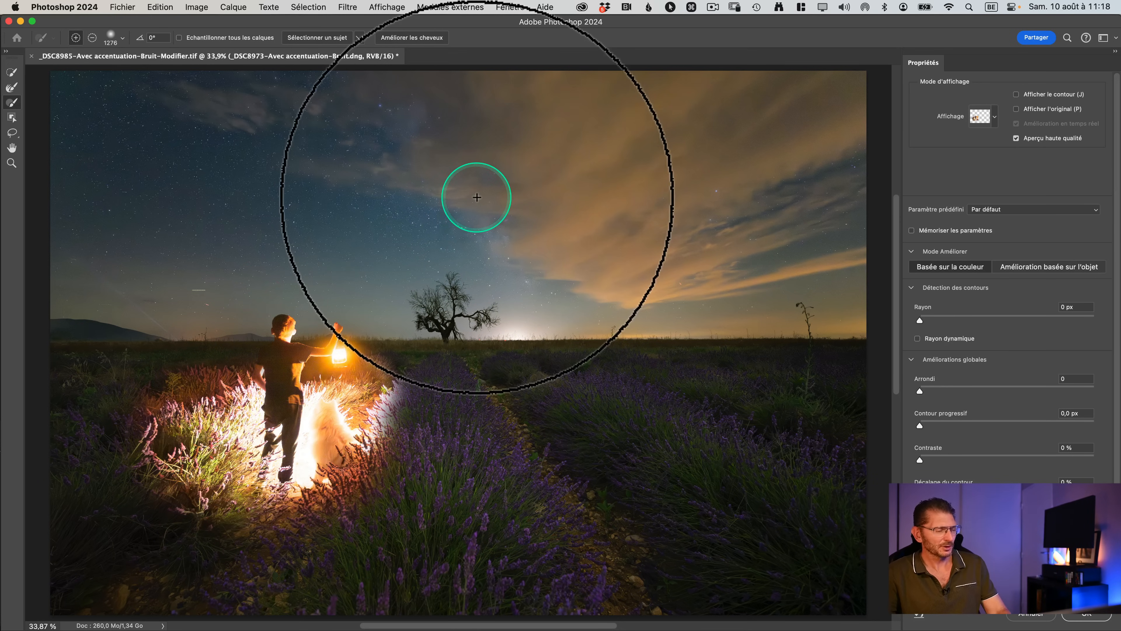
pyautogui.press('super+z')
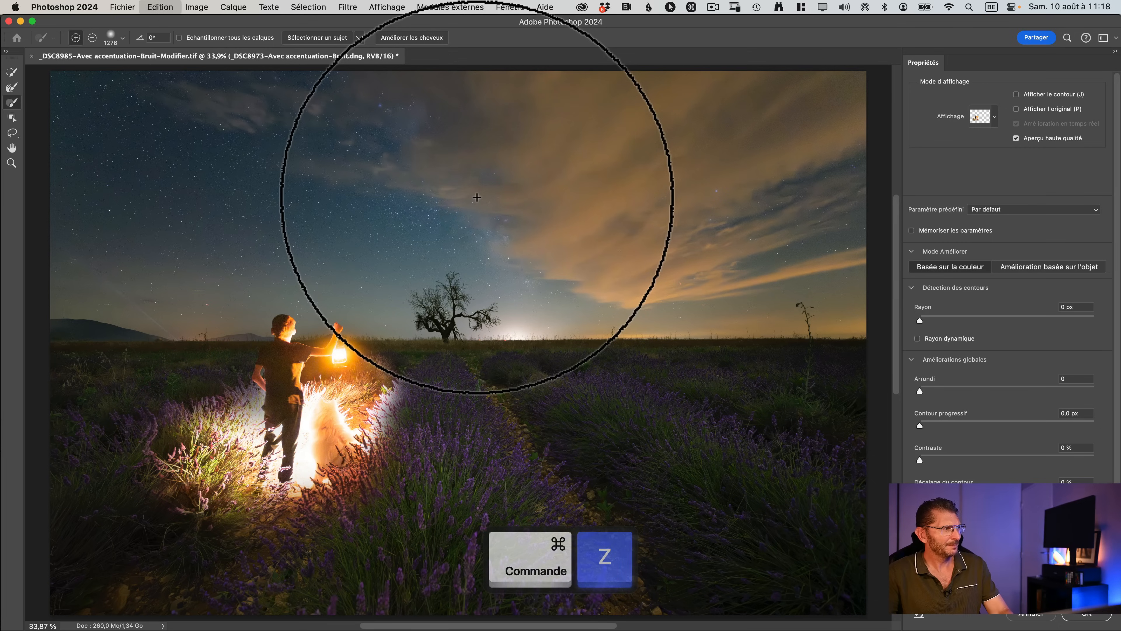
pyautogui.press('super+z')
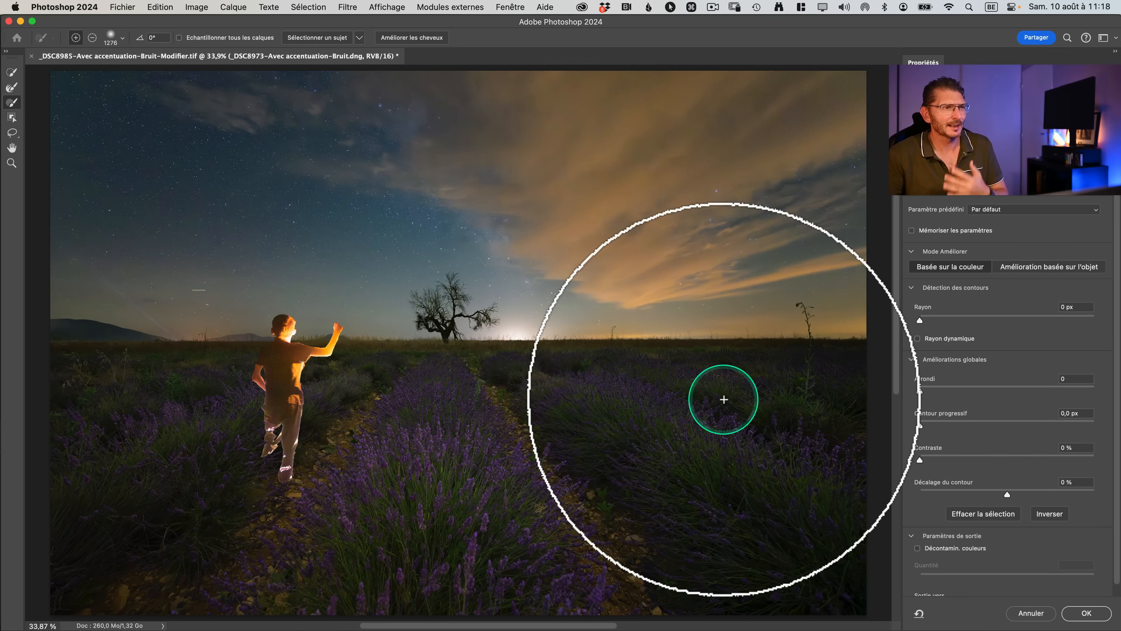
# Apply the Select and Mask refinements with the output set to Selection
pyautogui.scroll(-1, 1050, 588)
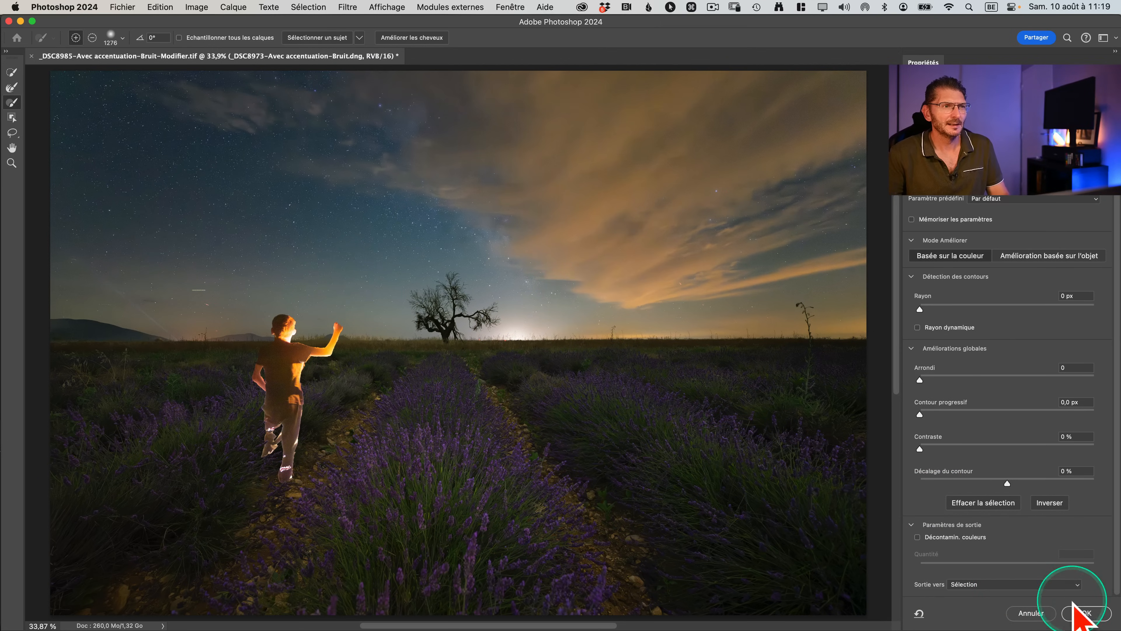
pyautogui.press('ctrl')
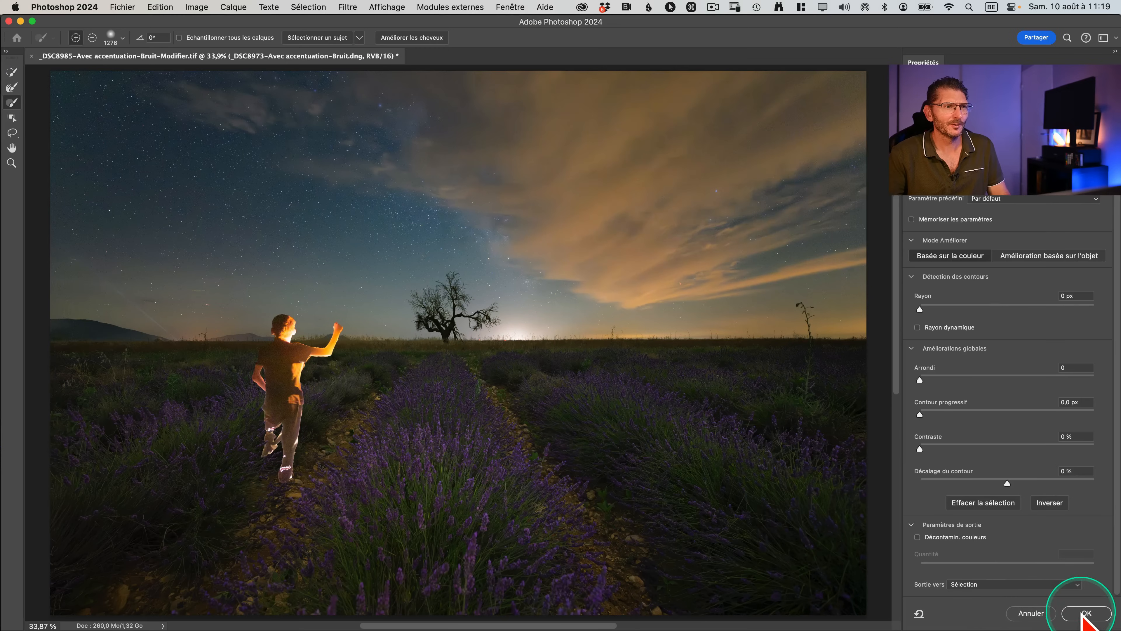
pyautogui.click(1085, 613)
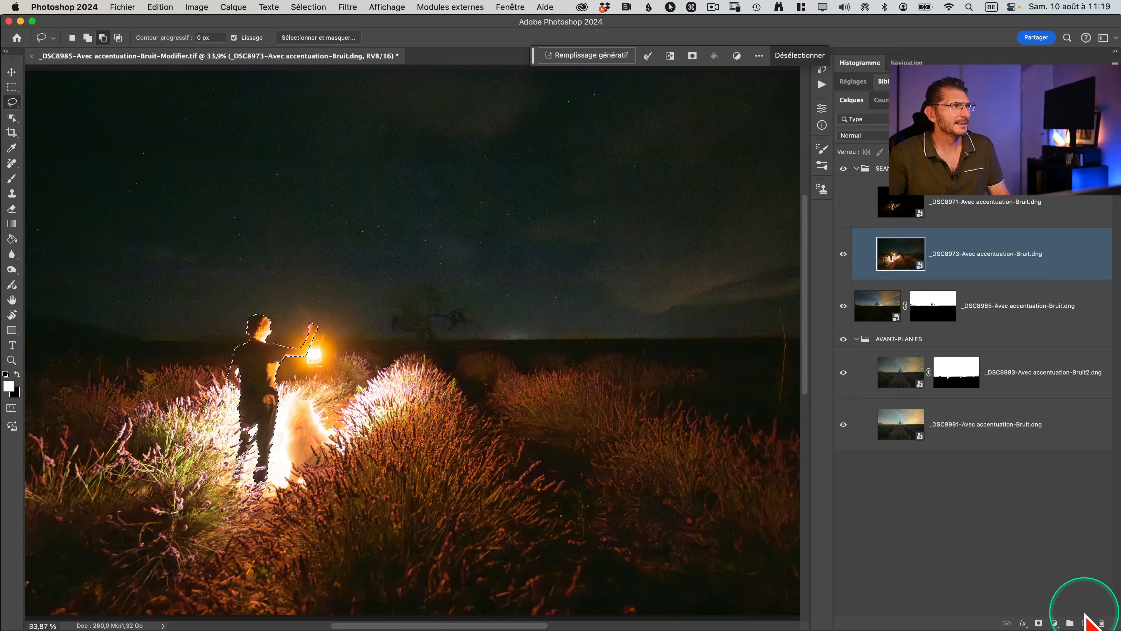
# Show the refined selection of the boy in Quick Mask
pyautogui.press('z')
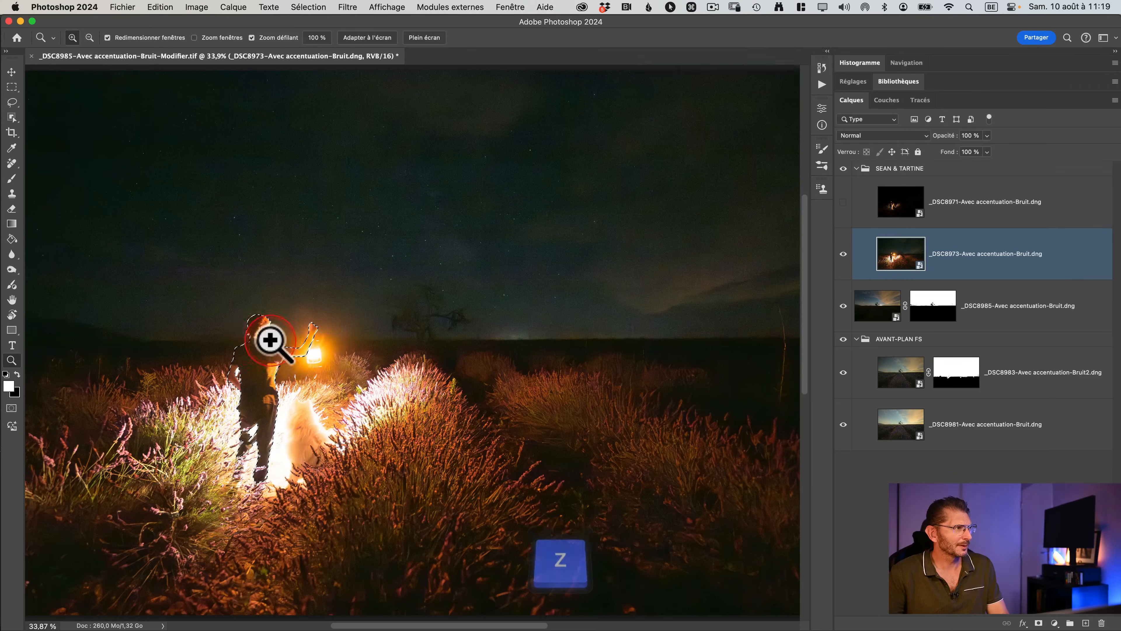
pyautogui.moveTo(270, 338)
pyautogui.mouseDown()
pyautogui.moveTo(325, 343)
pyautogui.moveTo(283, 336)
pyautogui.mouseUp()
pyautogui.press('q')
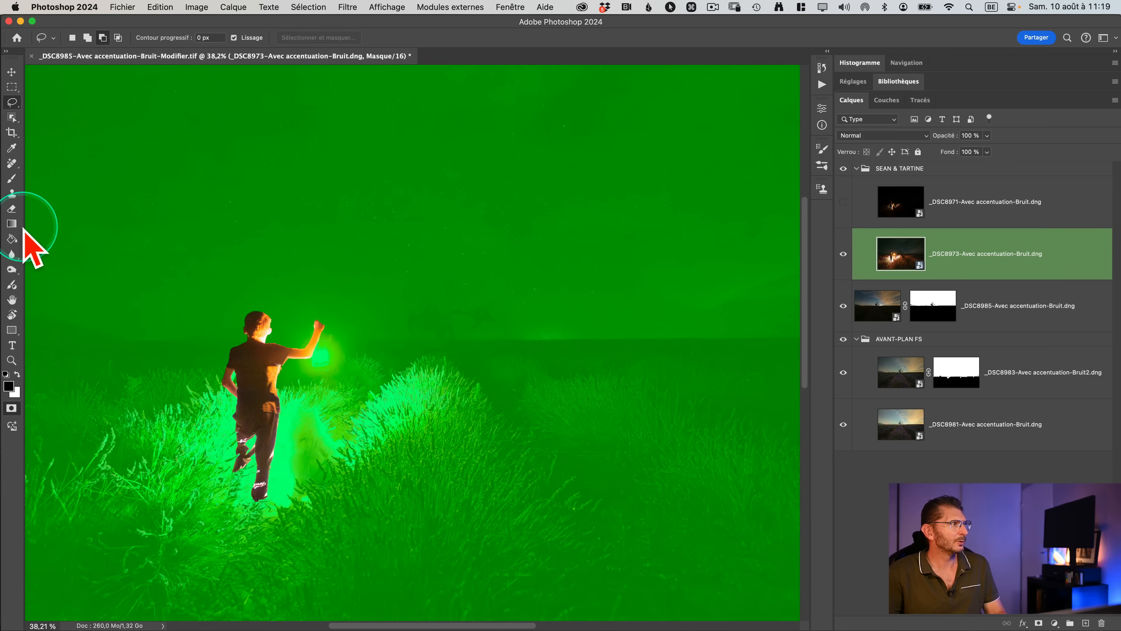
# Set up the Brush for Quick Mask painting with a size of 59 px and 100 % flow
pyautogui.click(11, 179)
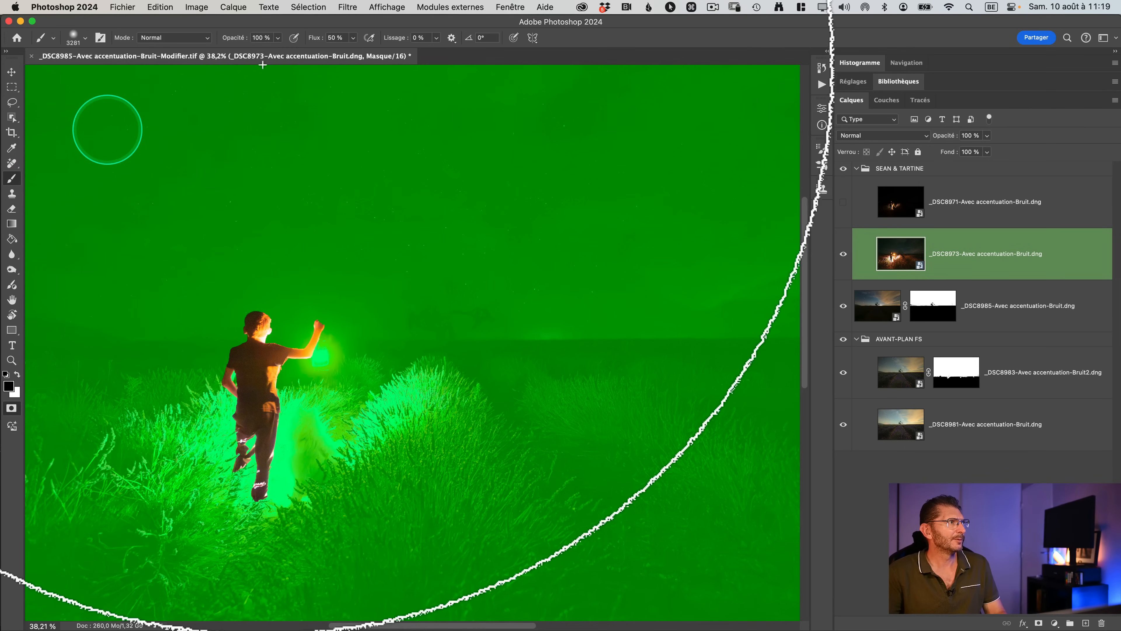
pyautogui.press('ctrl')
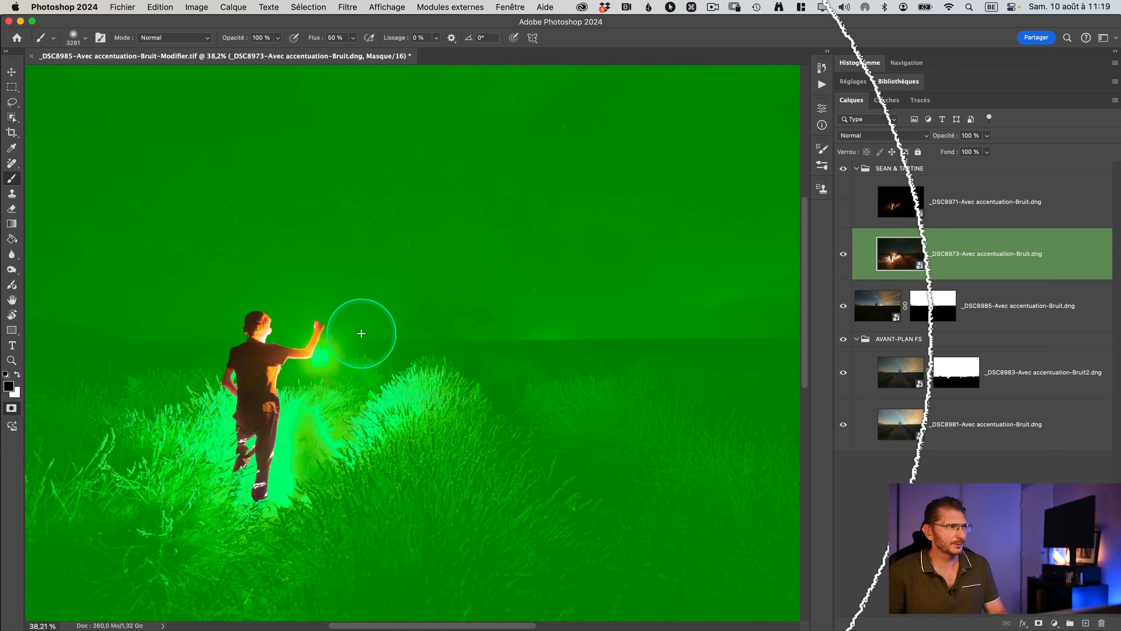
pyautogui.rightClick(361, 334)
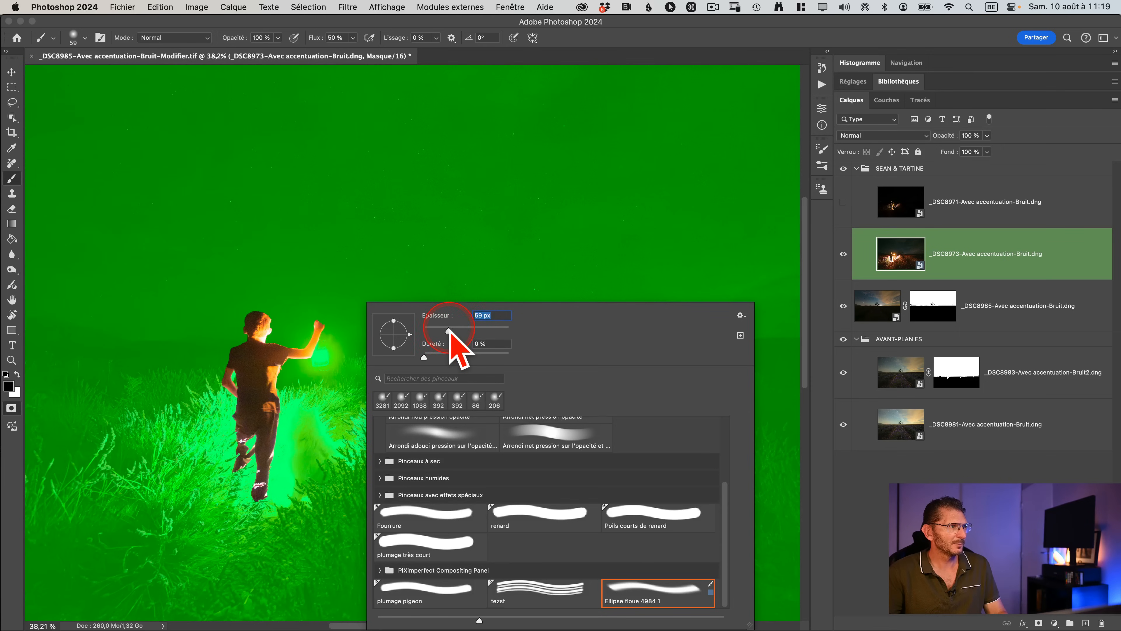
pyautogui.click(570, 36)
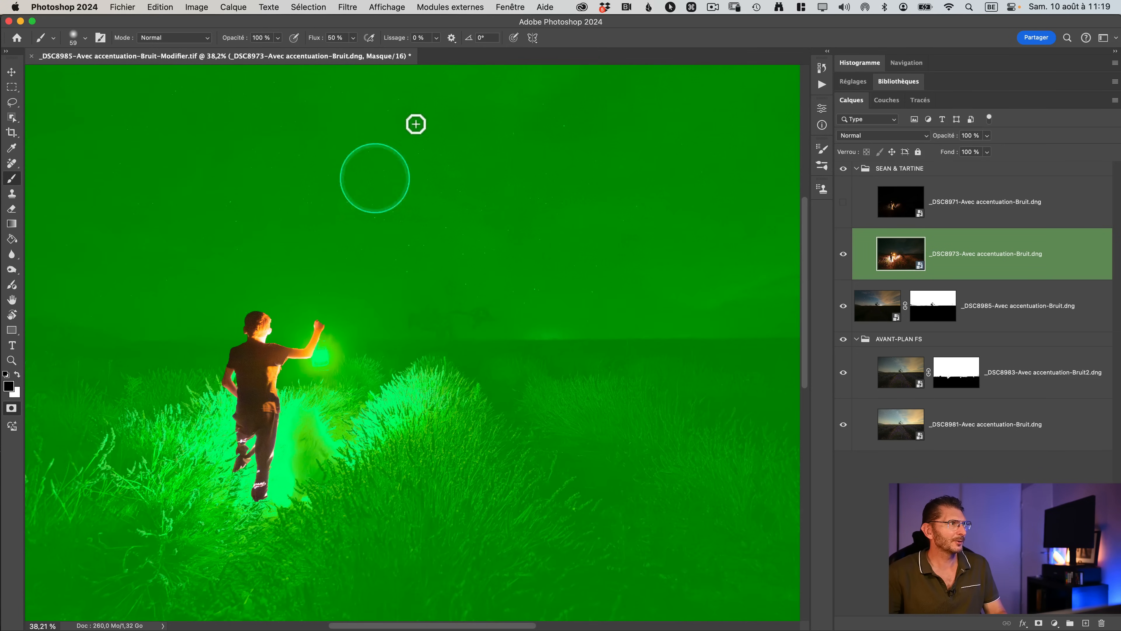
pyautogui.moveTo(315, 38); pyautogui.dragTo(400, 39)
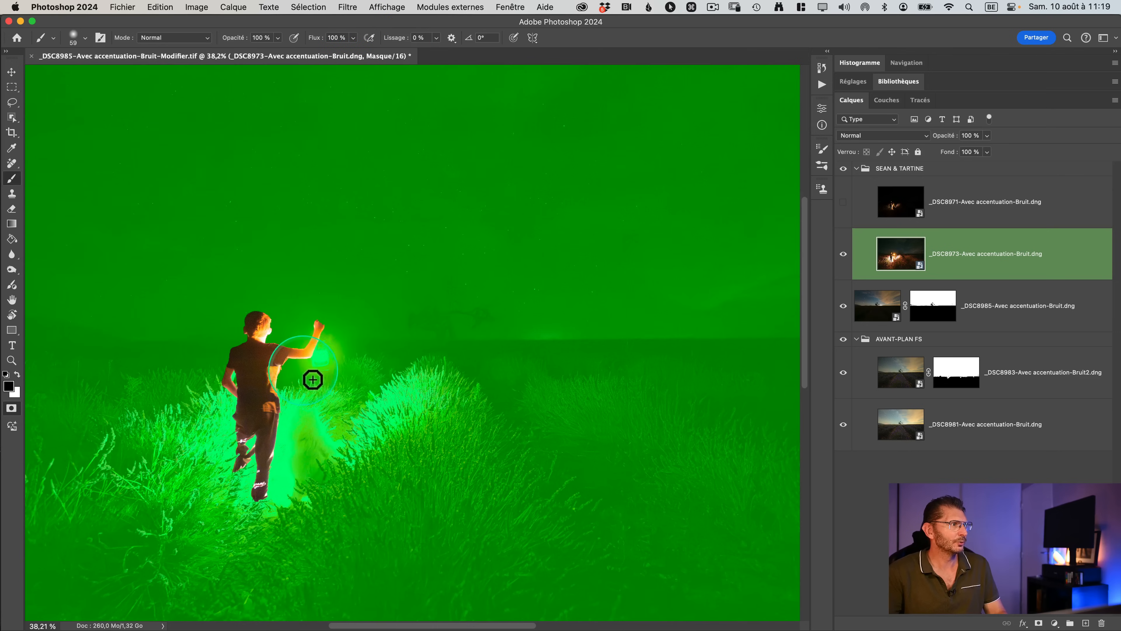
# Paint the lantern and the brightly lit ground around the boy into the selection in white with a soft brush of about 368 to 411 px
pyautogui.moveTo(315, 380)
pyautogui.mouseDown()
pyautogui.moveTo(326, 391)
pyautogui.moveTo(318, 352)
pyautogui.moveTo(323, 371)
pyautogui.mouseUp()
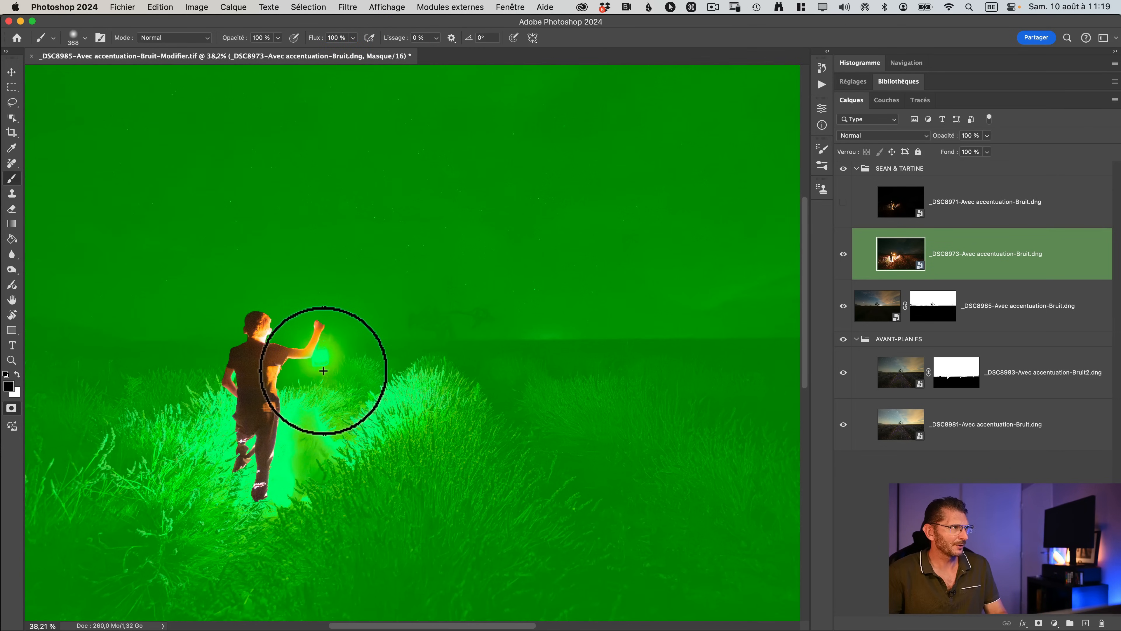
pyautogui.press('x')
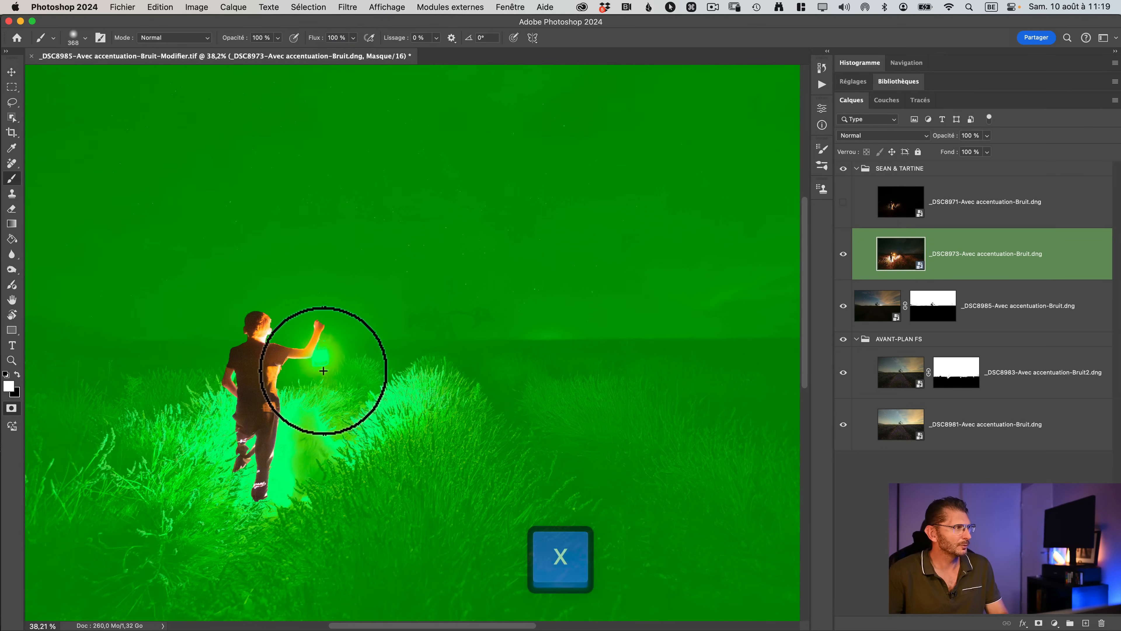
pyautogui.moveTo(310, 376); pyautogui.dragTo(291, 367)
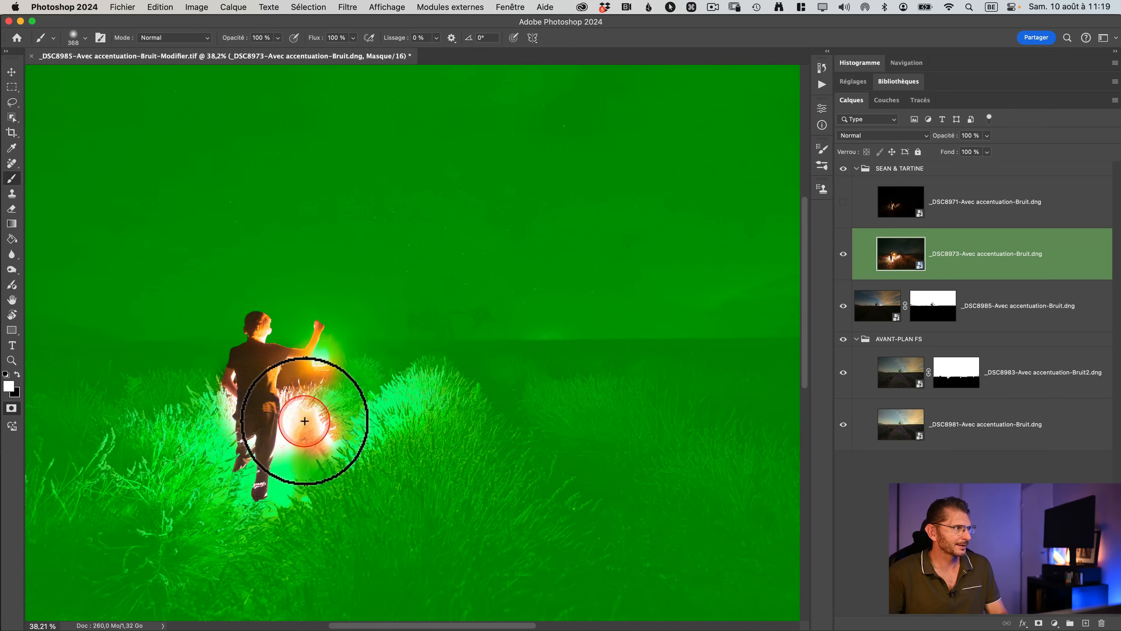
pyautogui.moveTo(313, 409)
pyautogui.mouseDown()
pyautogui.moveTo(288, 489)
pyautogui.moveTo(282, 473)
pyautogui.moveTo(279, 482)
pyautogui.moveTo(253, 463)
pyautogui.moveTo(266, 487)
pyautogui.moveTo(324, 465)
pyautogui.mouseUp()
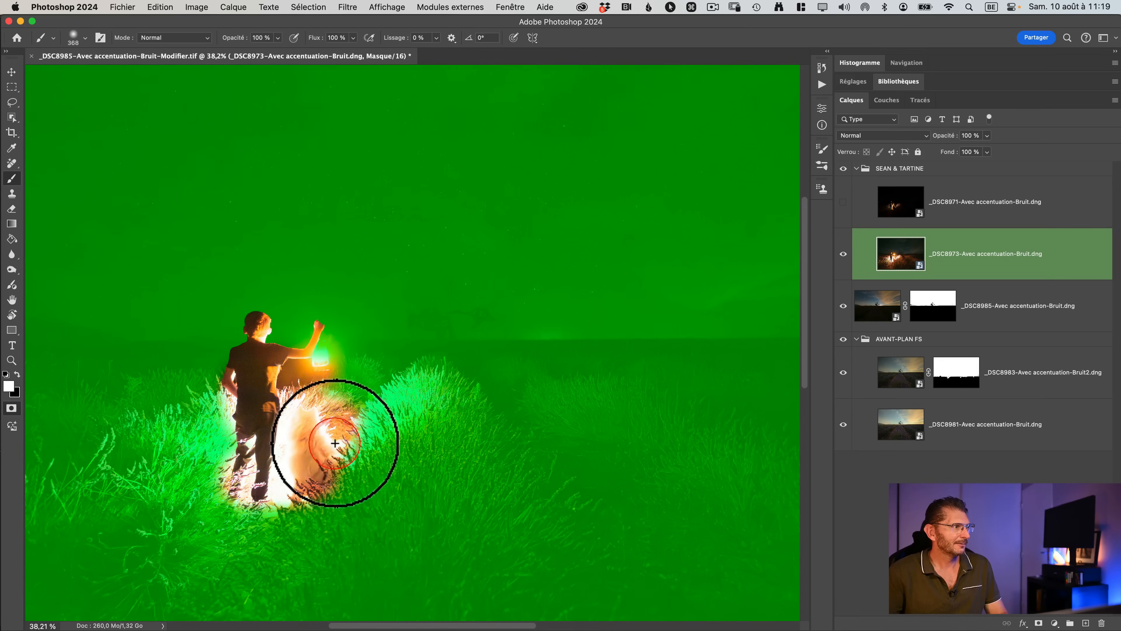
pyautogui.moveTo(315, 403)
pyautogui.mouseDown()
pyautogui.moveTo(360, 407)
pyautogui.moveTo(345, 405)
pyautogui.moveTo(348, 387)
pyautogui.moveTo(341, 397)
pyautogui.moveTo(353, 403)
pyautogui.moveTo(325, 396)
pyautogui.moveTo(321, 380)
pyautogui.moveTo(282, 380)
pyautogui.moveTo(317, 370)
pyautogui.mouseUp()
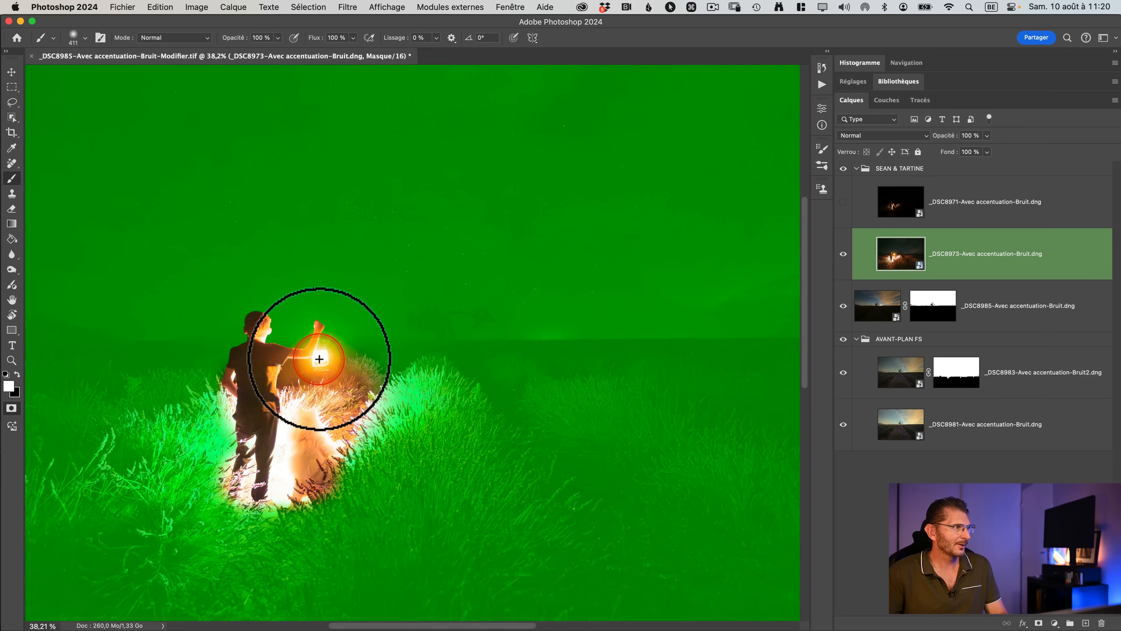
pyautogui.moveTo(283, 361)
pyautogui.mouseDown()
pyautogui.moveTo(263, 355)
pyautogui.moveTo(226, 381)
pyautogui.moveTo(238, 430)
pyautogui.moveTo(278, 462)
pyautogui.moveTo(236, 371)
pyautogui.moveTo(243, 351)
pyautogui.moveTo(221, 387)
pyautogui.moveTo(225, 450)
pyautogui.moveTo(358, 444)
pyautogui.moveTo(338, 471)
pyautogui.mouseUp()
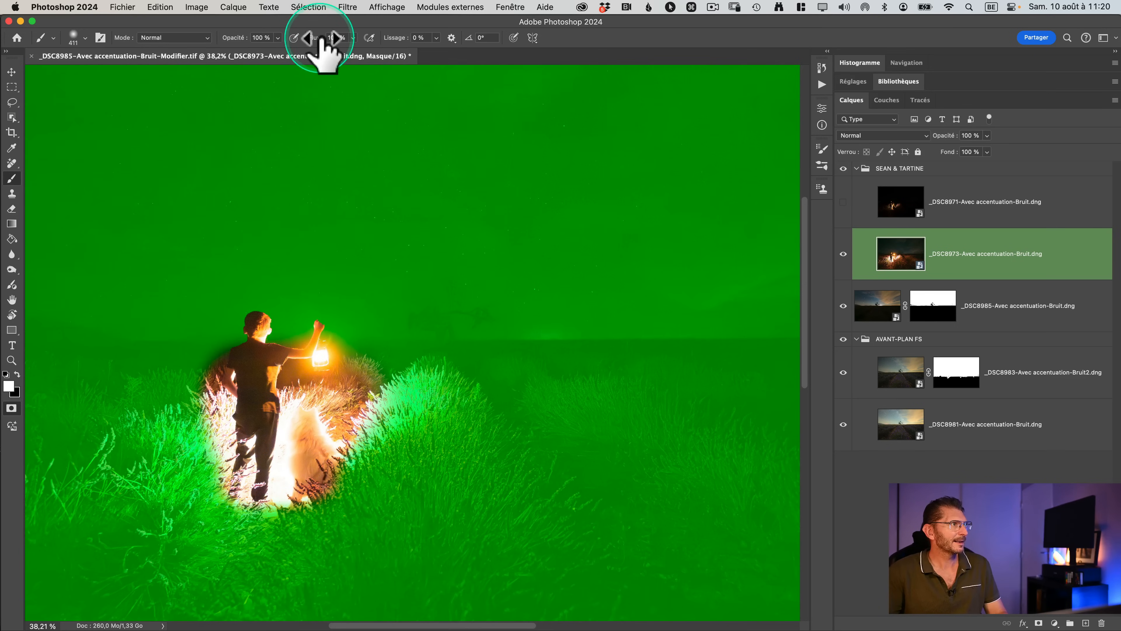
# Set the brush flow to 35 % and paint the surrounding lavender field into the selection, enlarging the soft brush to 1527 px
pyautogui.moveTo(313, 38); pyautogui.dragTo(297, 39)
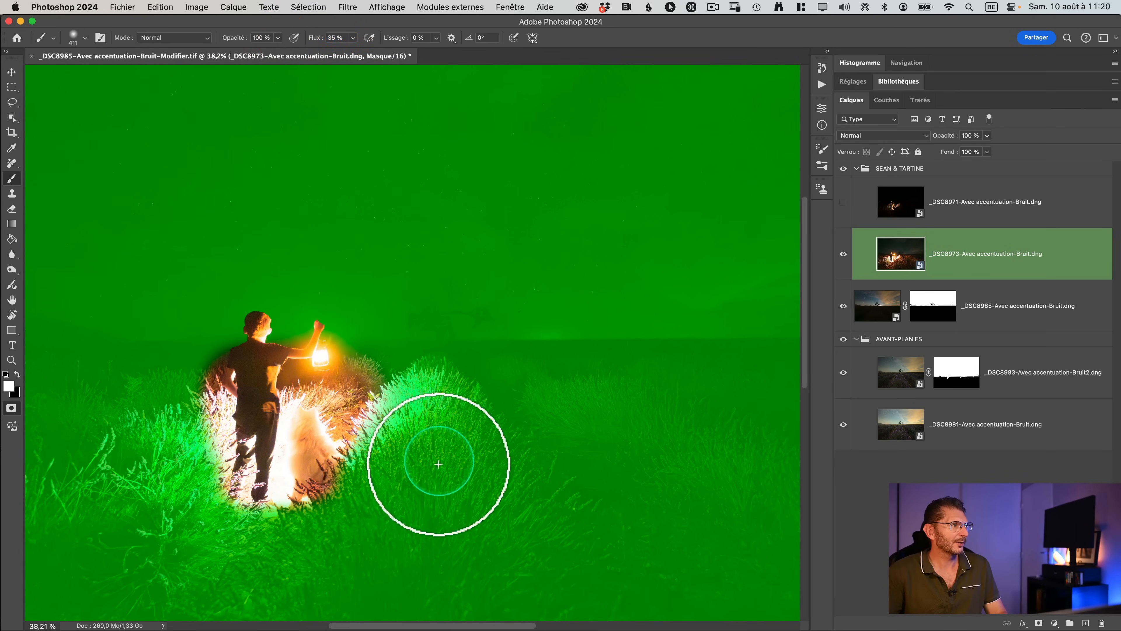
pyautogui.moveTo(438, 463)
pyautogui.mouseDown()
pyautogui.moveTo(331, 455)
pyautogui.moveTo(322, 484)
pyautogui.moveTo(335, 511)
pyautogui.moveTo(403, 462)
pyautogui.moveTo(398, 410)
pyautogui.mouseUp()
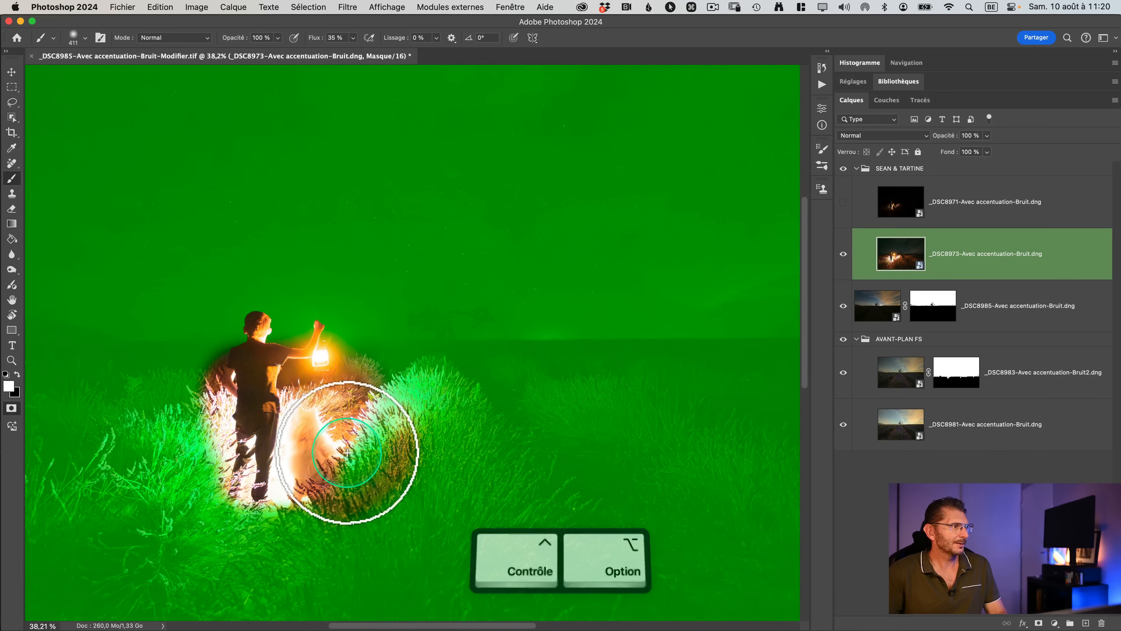
pyautogui.moveTo(347, 452); pyautogui.dragTo(501, 462)
pyautogui.moveTo(387, 461)
pyautogui.mouseDown()
pyautogui.moveTo(400, 396)
pyautogui.moveTo(406, 419)
pyautogui.moveTo(286, 543)
pyautogui.moveTo(219, 538)
pyautogui.moveTo(175, 445)
pyautogui.moveTo(188, 435)
pyautogui.moveTo(123, 425)
pyautogui.moveTo(138, 419)
pyautogui.moveTo(111, 413)
pyautogui.moveTo(147, 419)
pyautogui.moveTo(270, 486)
pyautogui.moveTo(382, 445)
pyautogui.moveTo(406, 495)
pyautogui.moveTo(477, 496)
pyautogui.moveTo(559, 436)
pyautogui.moveTo(521, 429)
pyautogui.moveTo(544, 431)
pyautogui.moveTo(570, 519)
pyautogui.moveTo(325, 546)
pyautogui.mouseUp()
pyautogui.press('super+minus')
pyautogui.moveTo(453, 447)
pyautogui.mouseDown()
pyautogui.moveTo(549, 396)
pyautogui.moveTo(623, 403)
pyautogui.moveTo(555, 451)
pyautogui.moveTo(624, 460)
pyautogui.moveTo(662, 442)
pyautogui.moveTo(676, 451)
pyautogui.moveTo(299, 486)
pyautogui.moveTo(212, 464)
pyautogui.moveTo(191, 404)
pyautogui.moveTo(158, 395)
pyautogui.moveTo(175, 469)
pyautogui.moveTo(193, 488)
pyautogui.moveTo(256, 493)
pyautogui.mouseUp()
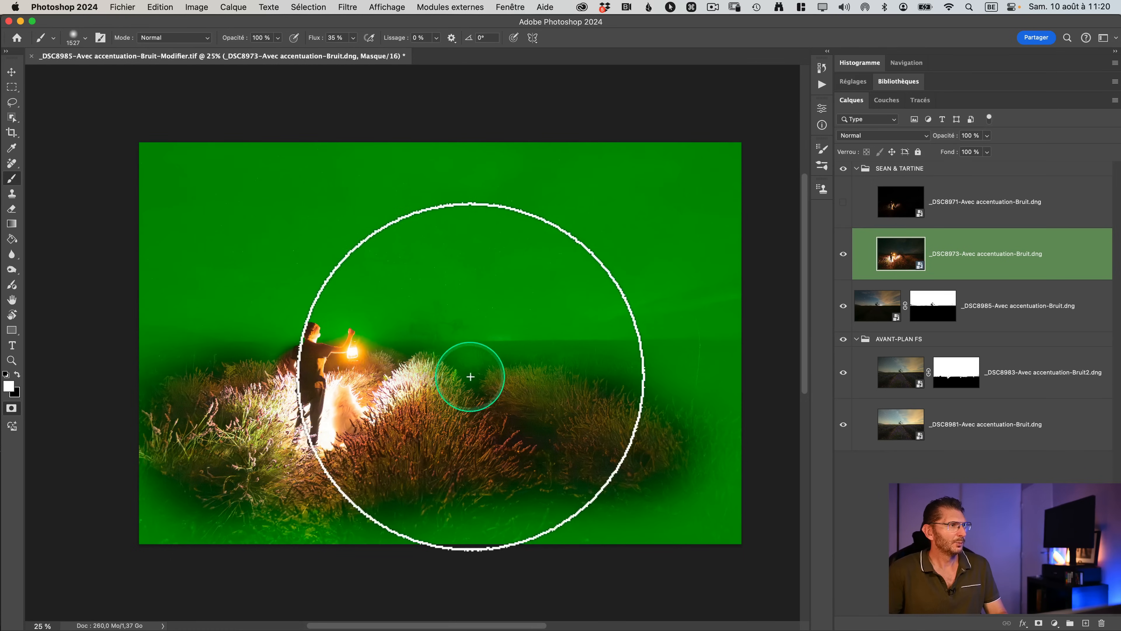
pyautogui.click(480, 374)
pyautogui.moveTo(481, 373); pyautogui.dragTo(654, 360)
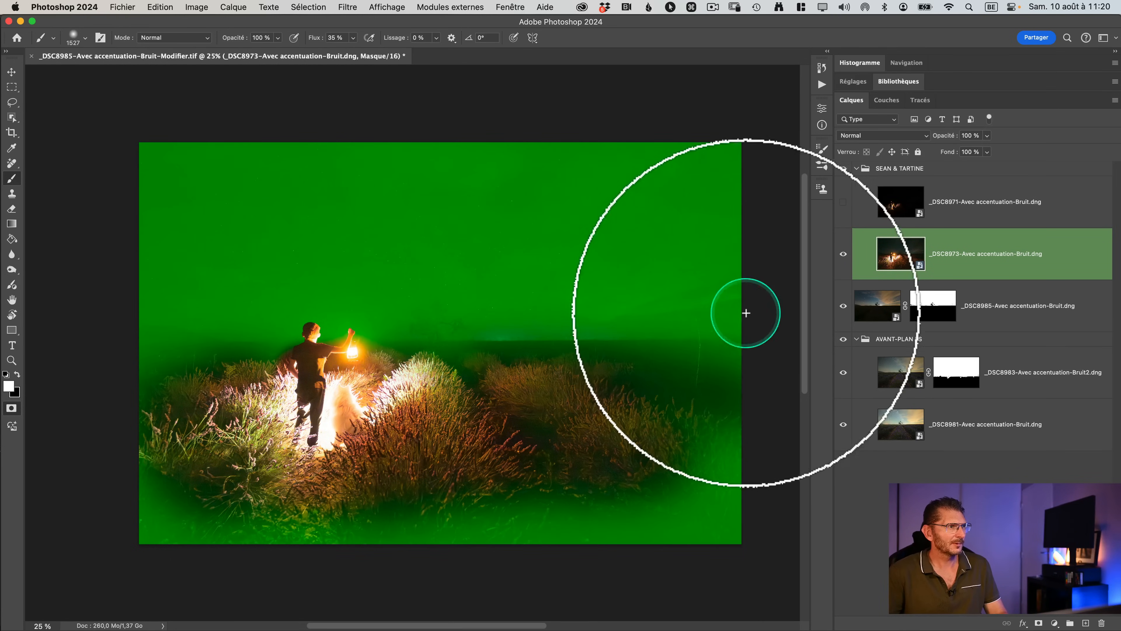
# Paint the sky above the horizon back out of the selection in black with the 1527 px soft brush
pyautogui.press('alt')
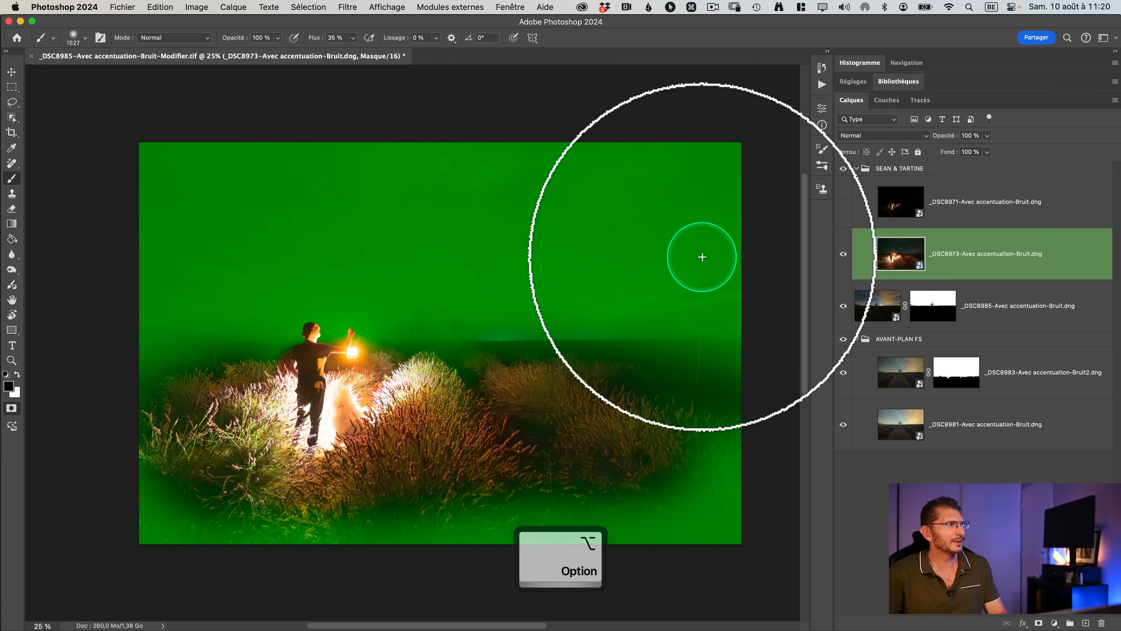
pyautogui.press('x')
pyautogui.moveTo(708, 263)
pyautogui.mouseDown()
pyautogui.moveTo(508, 266)
pyautogui.moveTo(422, 288)
pyautogui.moveTo(563, 293)
pyautogui.mouseUp()
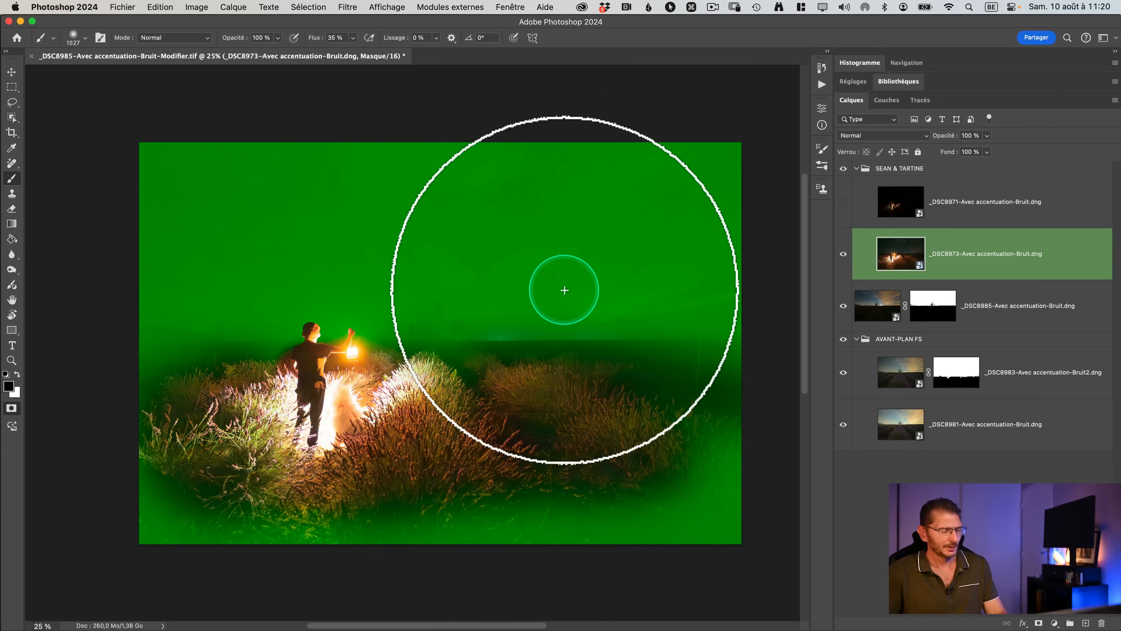
# Leave Quick Mask, turn the selection into a layer mask on the _DSC8973 layer, and inspect that mask on its own
pyautogui.press('q')
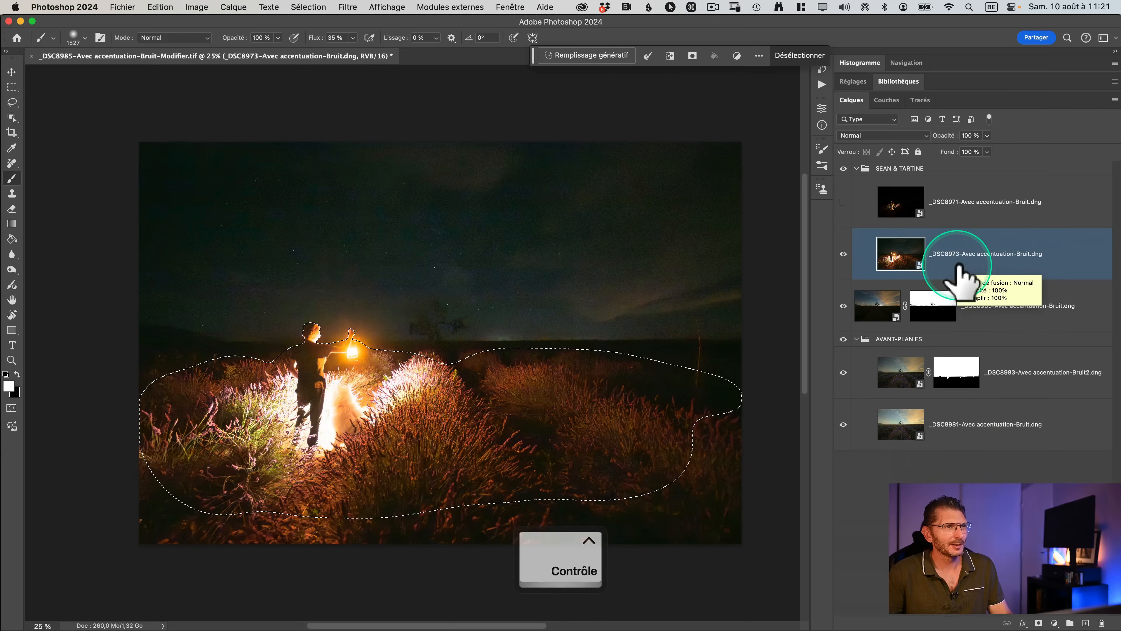
pyautogui.click(1039, 624)
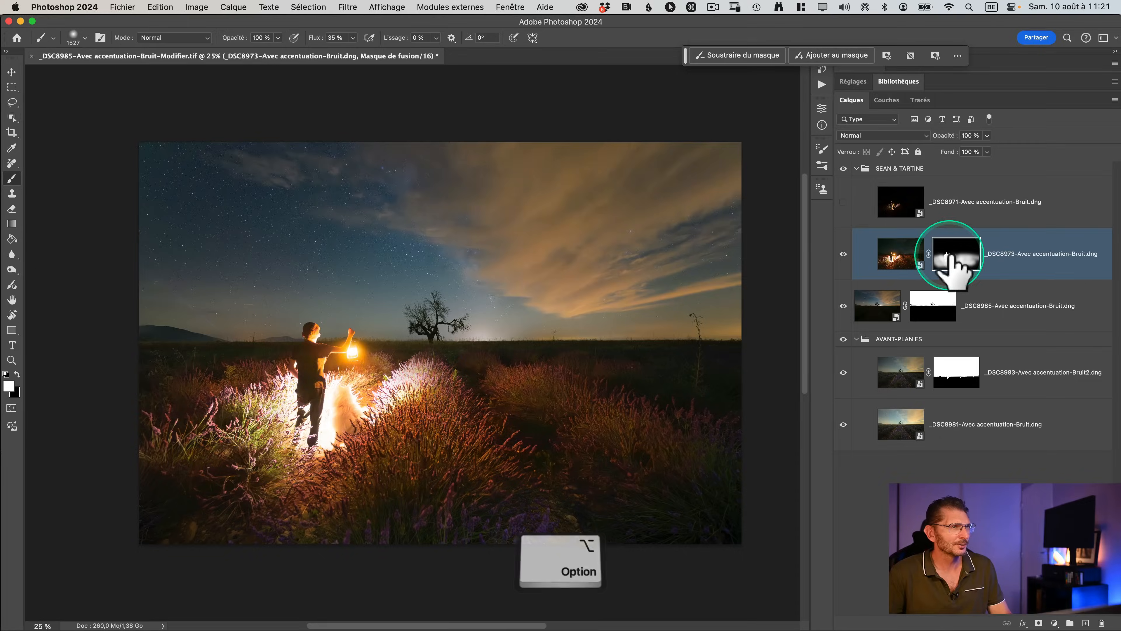
pyautogui.keyDown('alt'); pyautogui.click(949, 258); pyautogui.keyUp('alt')
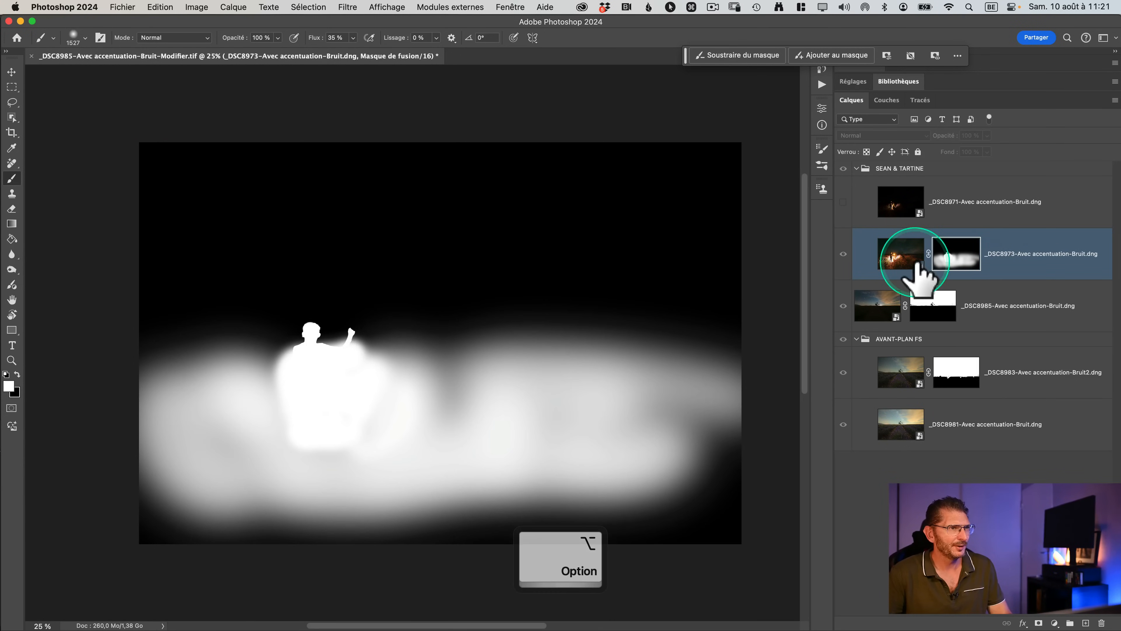
pyautogui.keyDown('alt'); pyautogui.click(949, 256); pyautogui.keyUp('alt')
pyautogui.press('z')
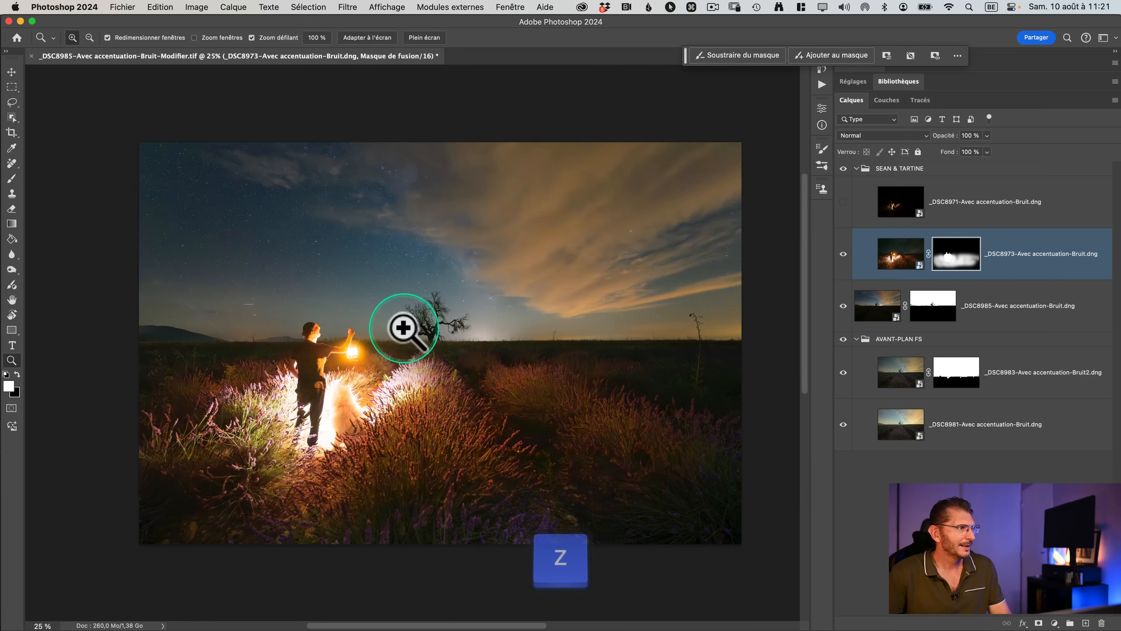
pyautogui.moveTo(350, 320)
pyautogui.mouseDown()
pyautogui.moveTo(403, 325)
pyautogui.moveTo(362, 327)
pyautogui.mouseUp()
# Reopen the _DSC8973 smart object in Camera Raw, set Exposure to +2,40 and apply it to the composite
pyautogui.click(900, 258)
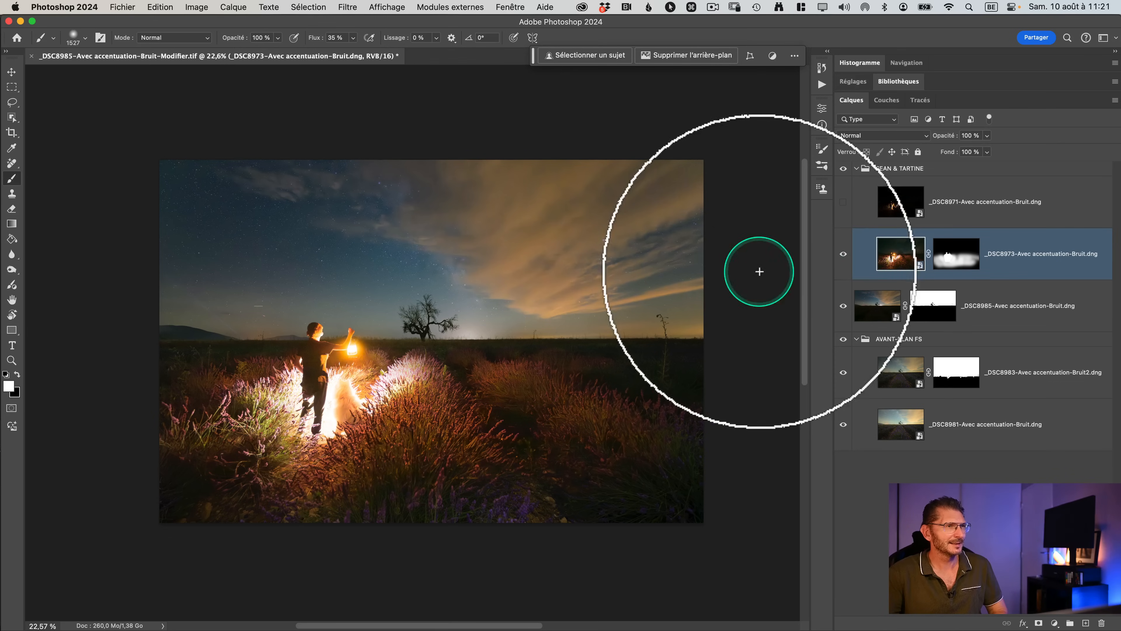
pyautogui.click(902, 255)
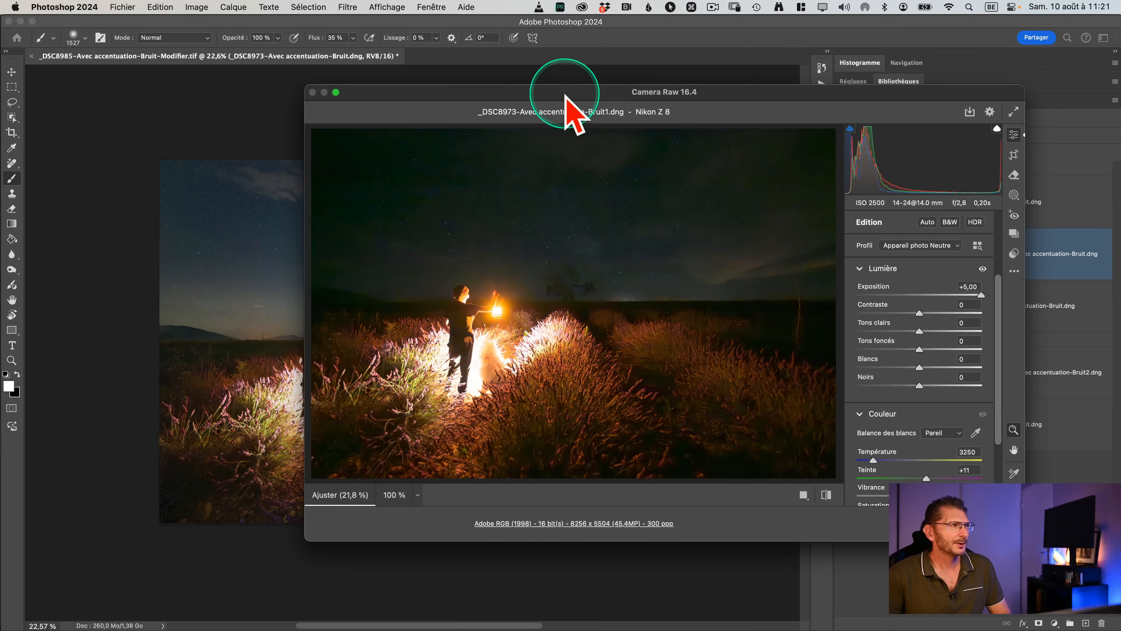
pyautogui.moveTo(567, 96); pyautogui.dragTo(732, 160)
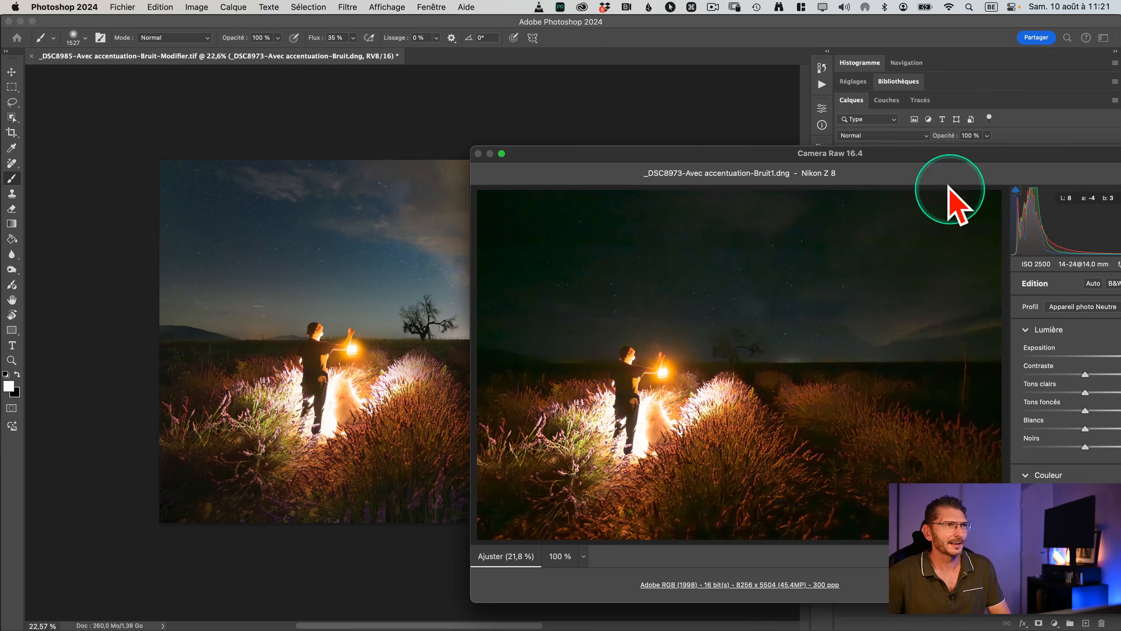
pyautogui.moveTo(935, 158); pyautogui.dragTo(702, 161)
pyautogui.click(885, 360)
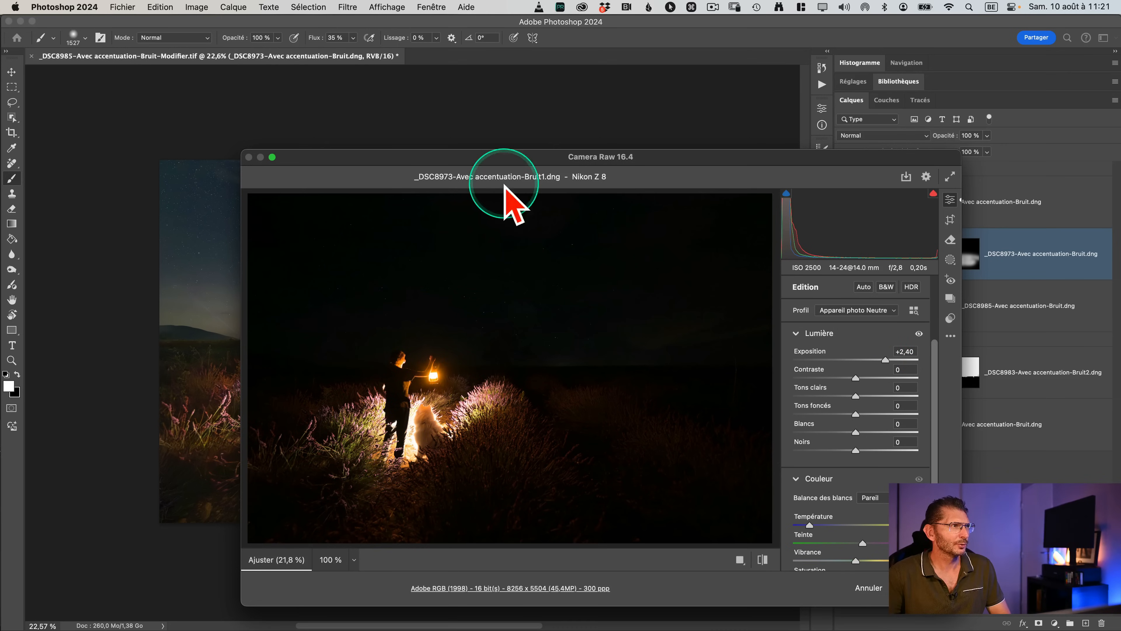
pyautogui.moveTo(484, 158); pyautogui.dragTo(769, 180)
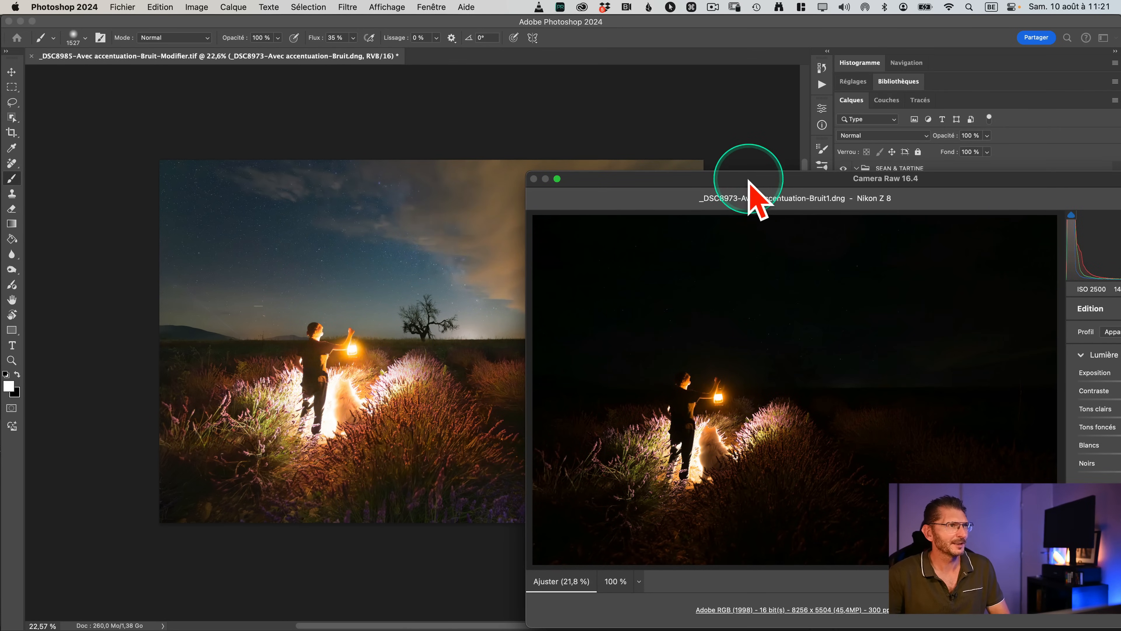
pyautogui.moveTo(748, 179); pyautogui.dragTo(509, 161)
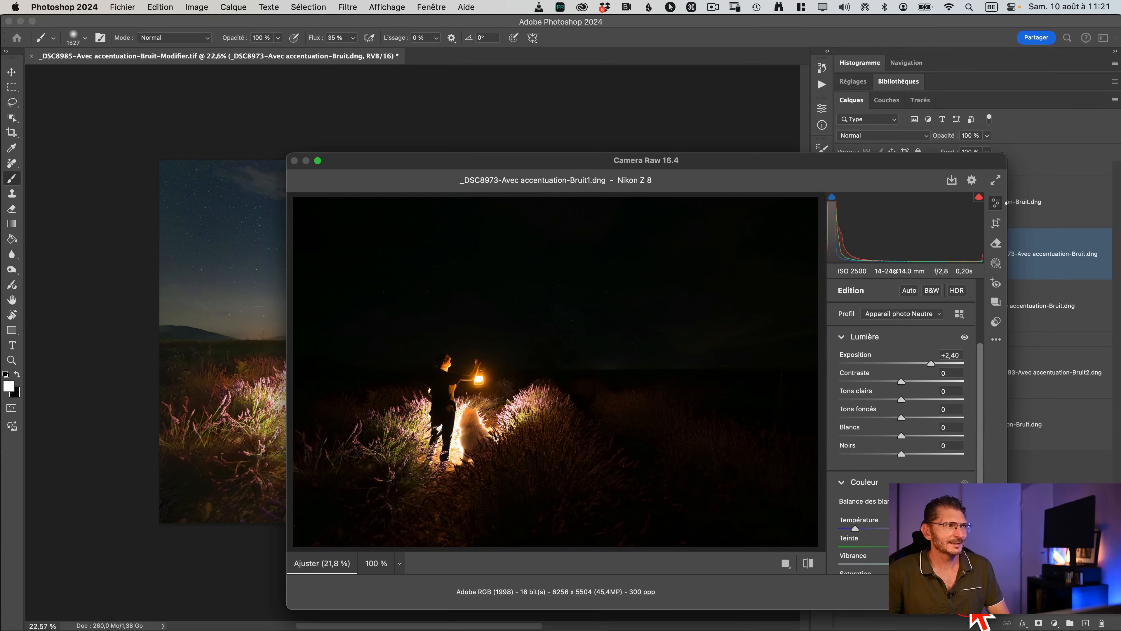
pyautogui.click(974, 603)
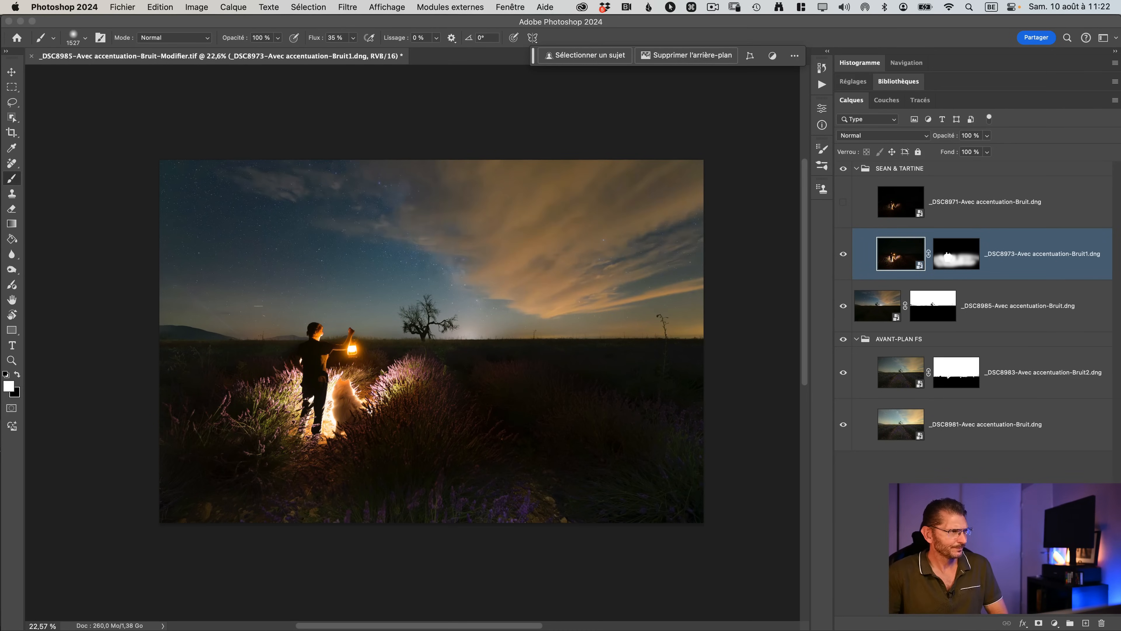
# Make the _DSC8973 layer mask active for retouching the boy's raised hand with the Brush
pyautogui.press('z')
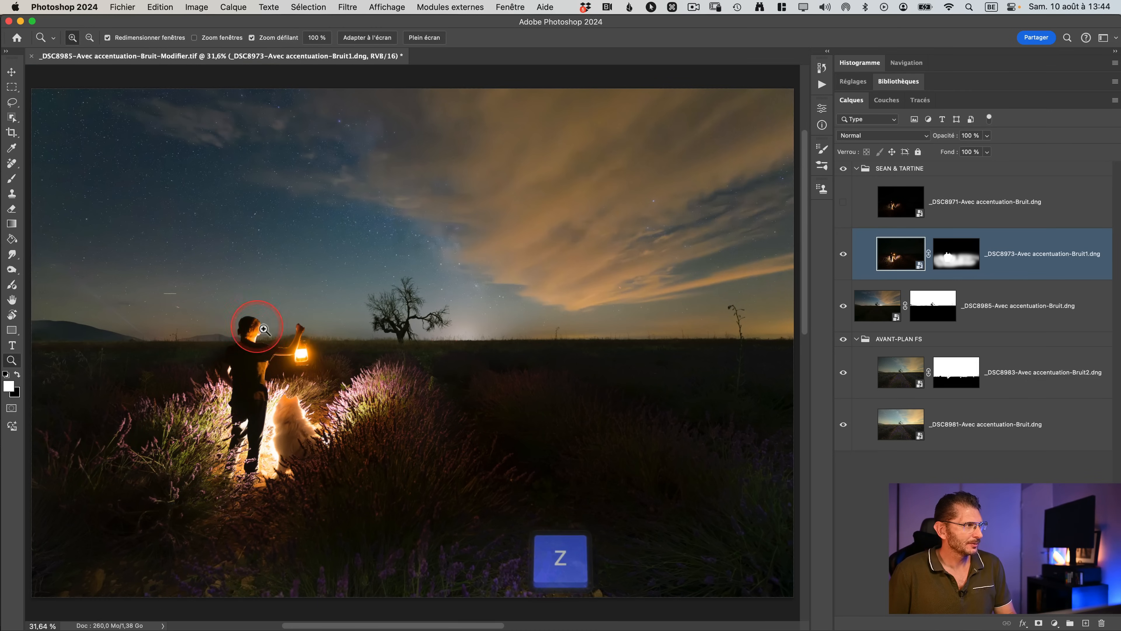
pyautogui.moveTo(263, 329); pyautogui.dragTo(318, 326)
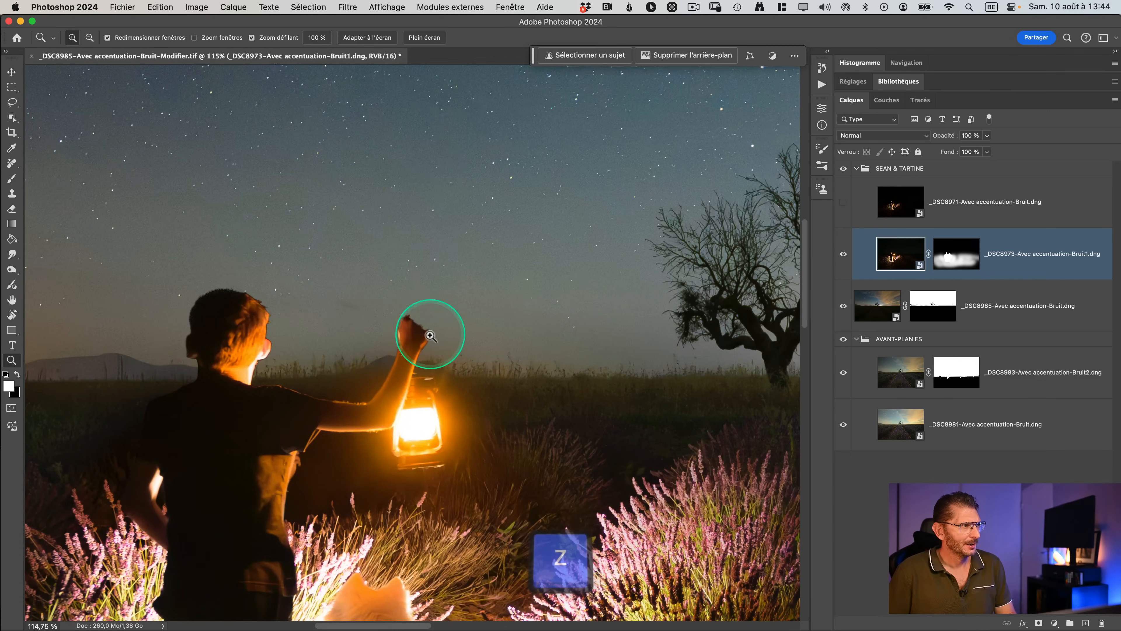
pyautogui.moveTo(419, 324); pyautogui.dragTo(490, 326)
pyautogui.press('r')
pyautogui.click(957, 261)
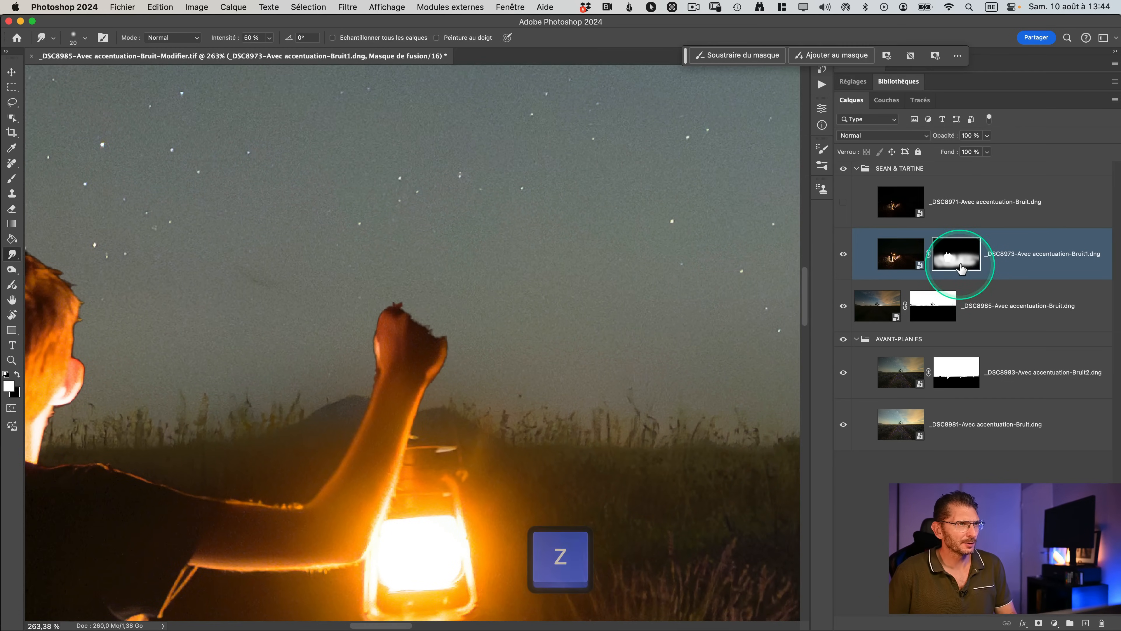
pyautogui.press('b')
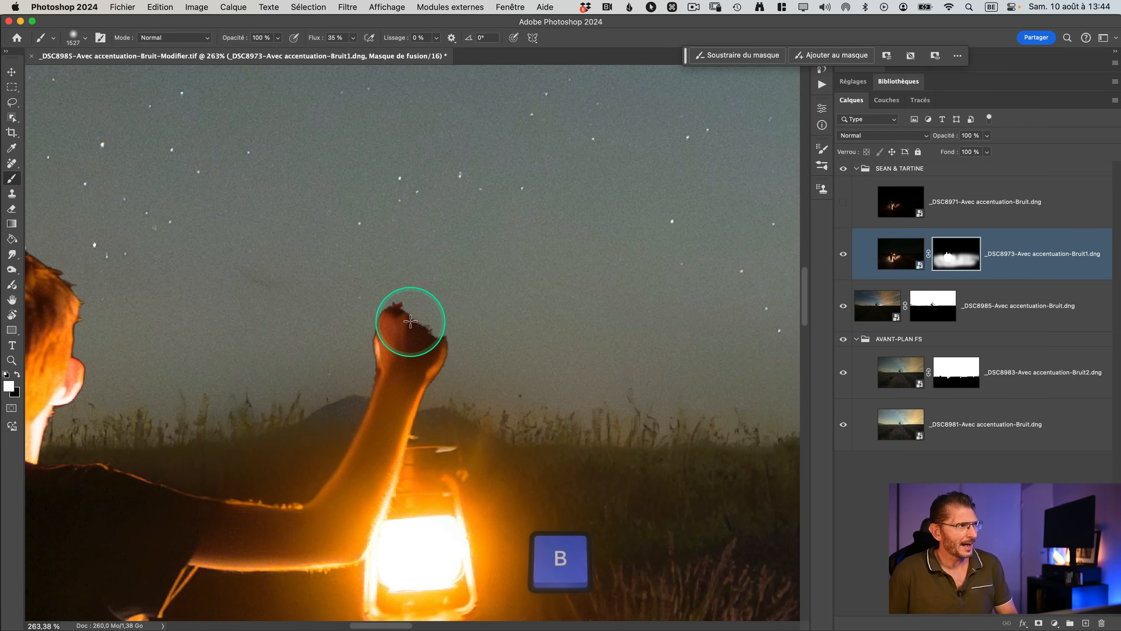
# Try restoring the cut-off edge of the raised hand on the layer mask with a small, very soft brush, and undo the stroke
pyautogui.moveTo(416, 319)
pyautogui.mouseDown()
pyautogui.moveTo(406, 321)
pyautogui.moveTo(427, 330)
pyautogui.moveTo(228, 303)
pyautogui.moveTo(391, 321)
pyautogui.moveTo(347, 296)
pyautogui.mouseUp()
pyautogui.moveTo(428, 332); pyautogui.dragTo(240, 303)
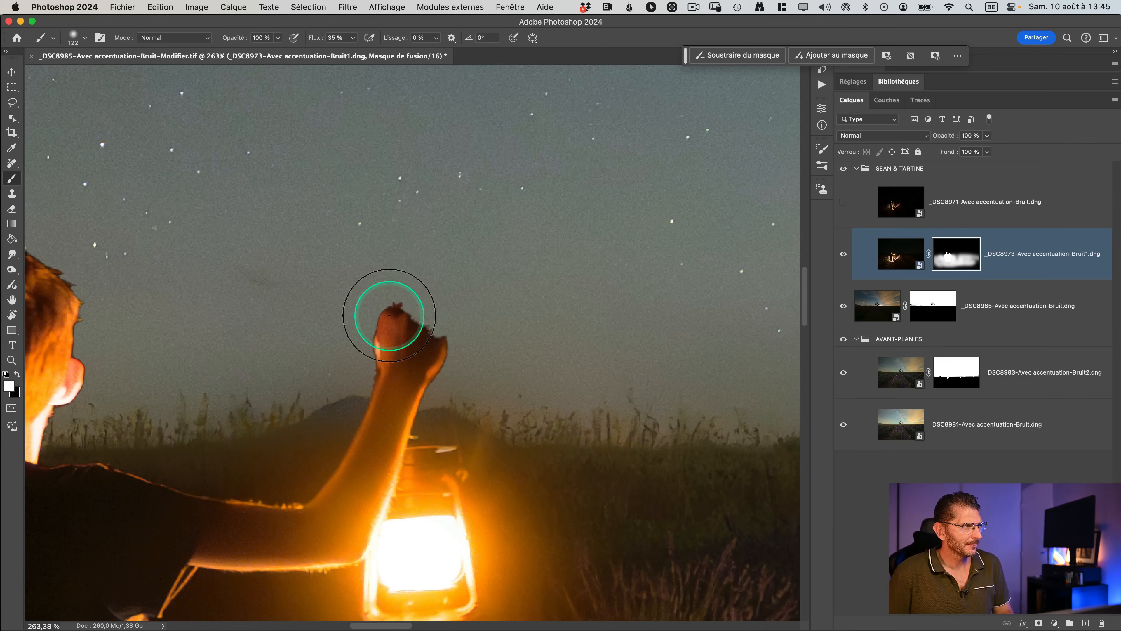
pyautogui.moveTo(399, 318); pyautogui.dragTo(365, 321)
pyautogui.moveTo(434, 317); pyautogui.dragTo(433, 335)
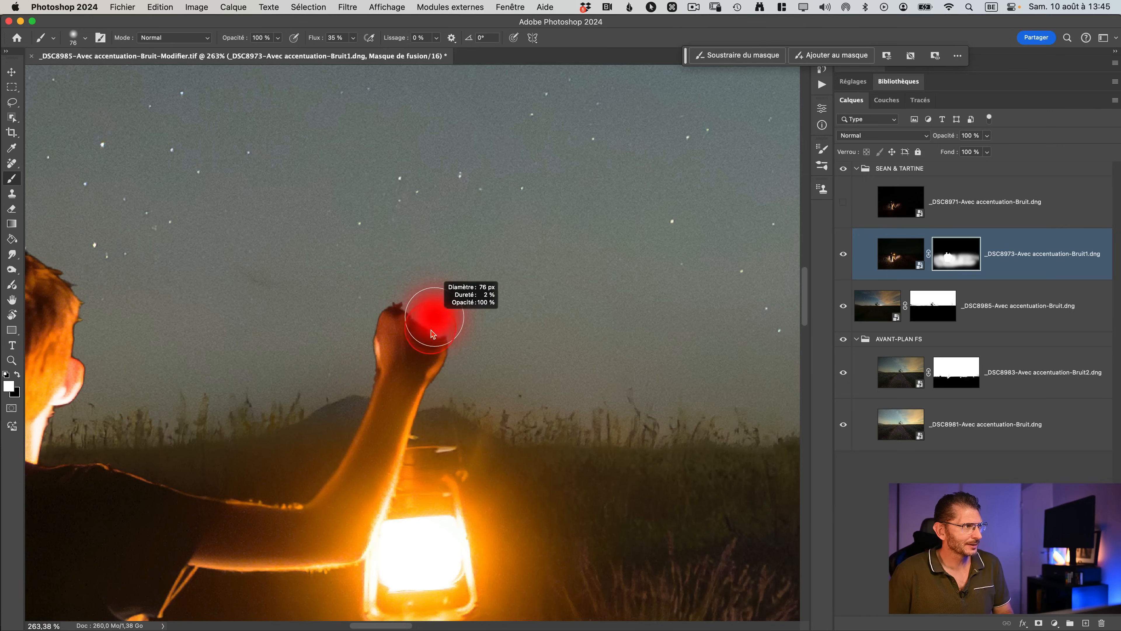
pyautogui.moveTo(432, 393); pyautogui.dragTo(433, 393)
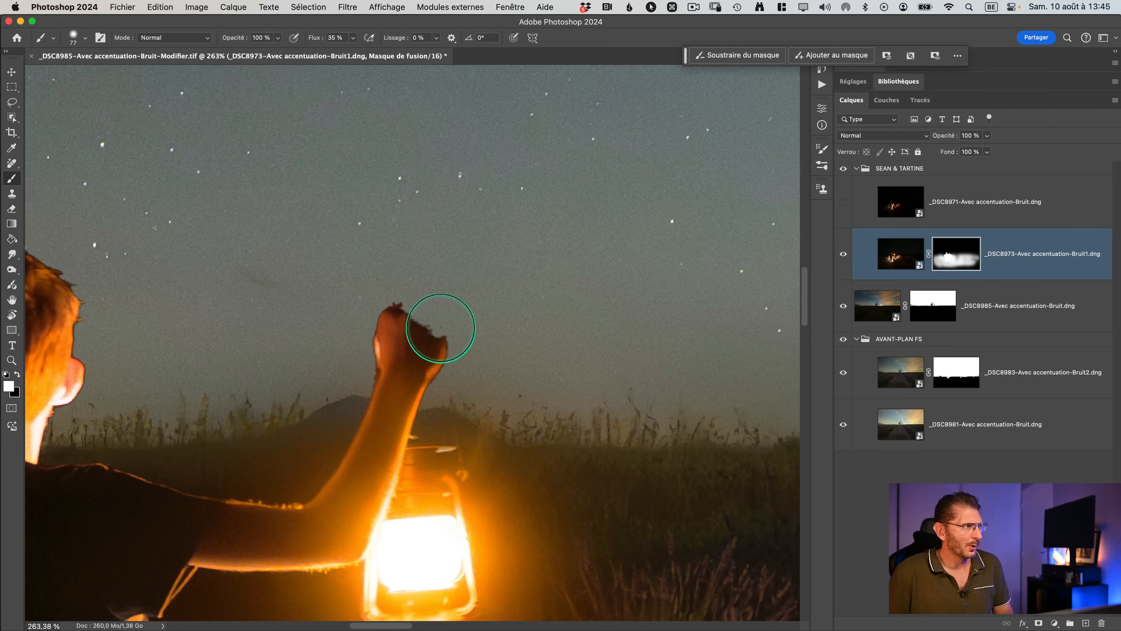
pyautogui.moveTo(419, 321)
pyautogui.mouseDown()
pyautogui.moveTo(403, 382)
pyautogui.moveTo(405, 321)
pyautogui.moveTo(440, 335)
pyautogui.mouseUp()
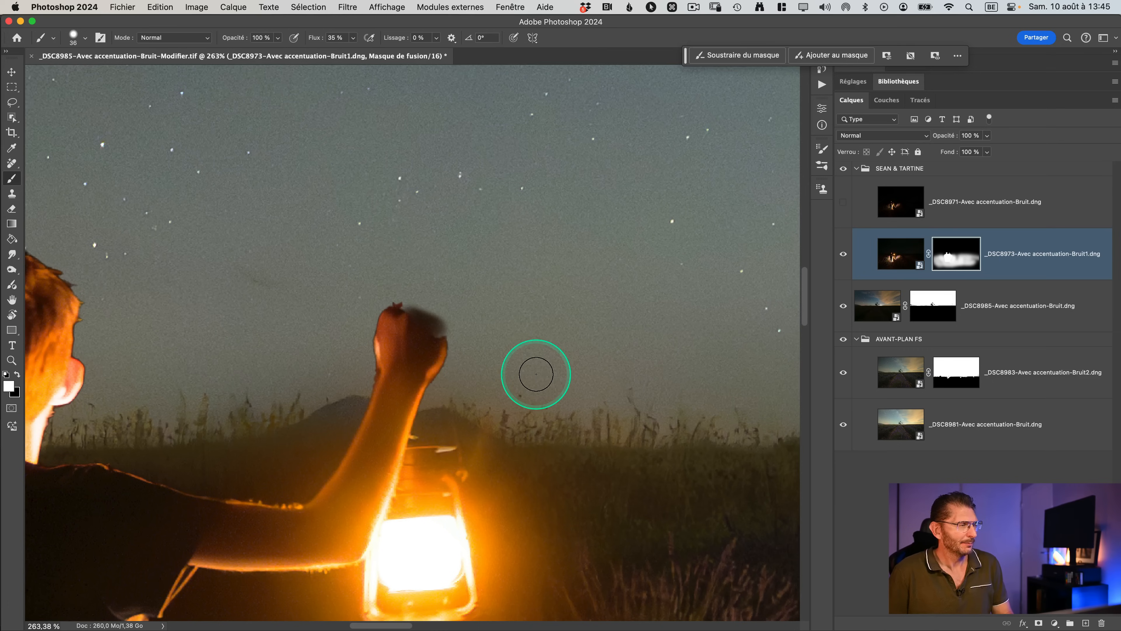
pyautogui.press('super+z')
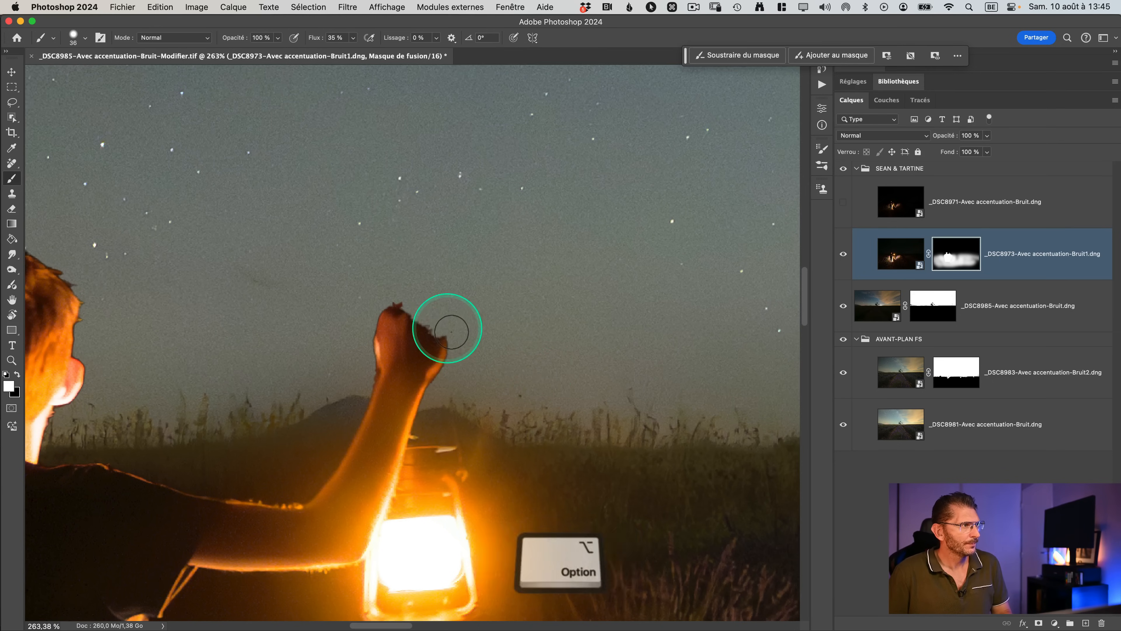
# Restore the cut-off edge of the raised hand by painting white on the layer mask at 67 % hardness, with a 36 px and then 20 px brush
pyautogui.moveTo(452, 331); pyautogui.dragTo(449, 351)
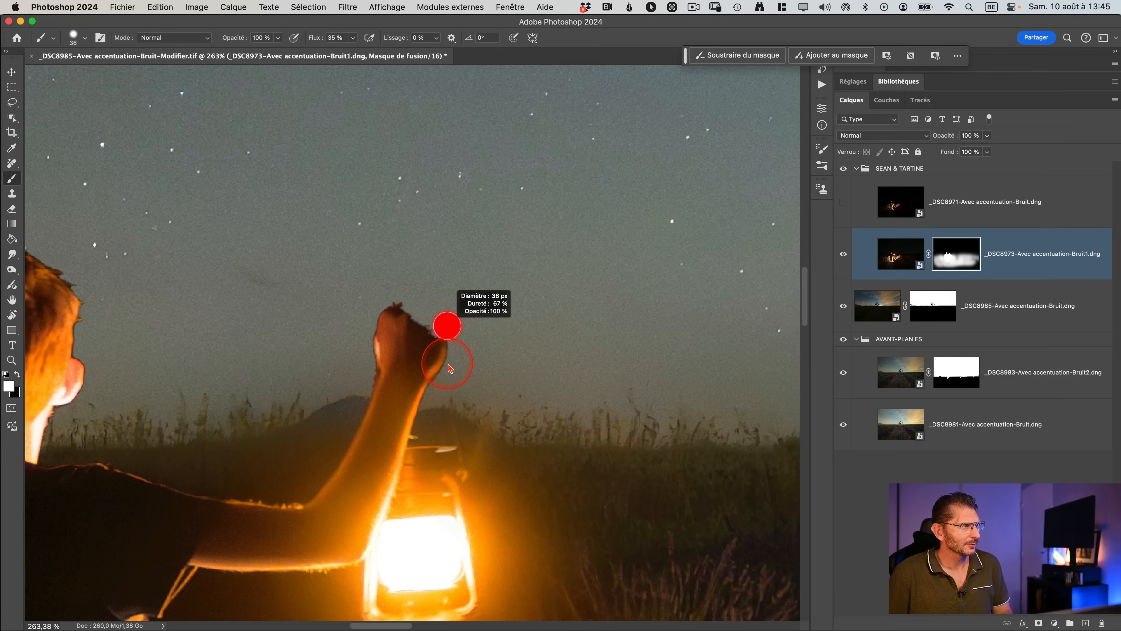
pyautogui.moveTo(439, 355)
pyautogui.mouseDown()
pyautogui.moveTo(414, 333)
pyautogui.moveTo(436, 347)
pyautogui.moveTo(482, 309)
pyautogui.moveTo(462, 299)
pyautogui.moveTo(464, 340)
pyautogui.moveTo(393, 330)
pyautogui.moveTo(433, 334)
pyautogui.moveTo(406, 323)
pyautogui.moveTo(425, 325)
pyautogui.moveTo(466, 354)
pyautogui.mouseUp()
pyautogui.press('super+z')
pyautogui.press('z')
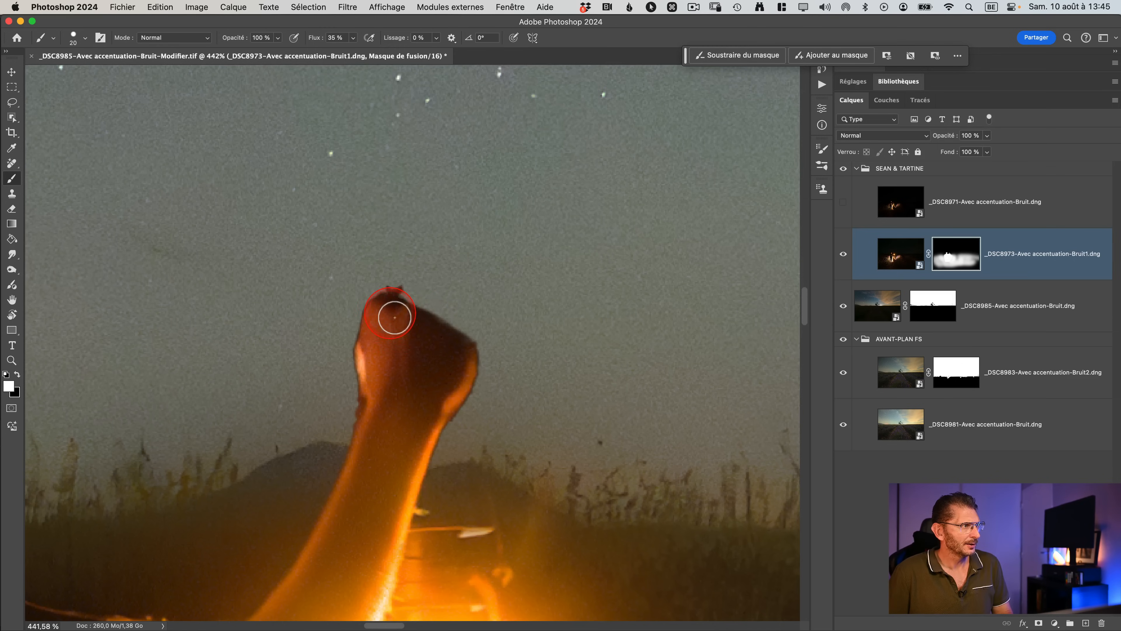
pyautogui.moveTo(402, 287); pyautogui.dragTo(395, 289)
# Trim the stray bits above the fist and along the wrist by painting black on the mask with a very small brush, 6 to 11 px
pyautogui.press('x')
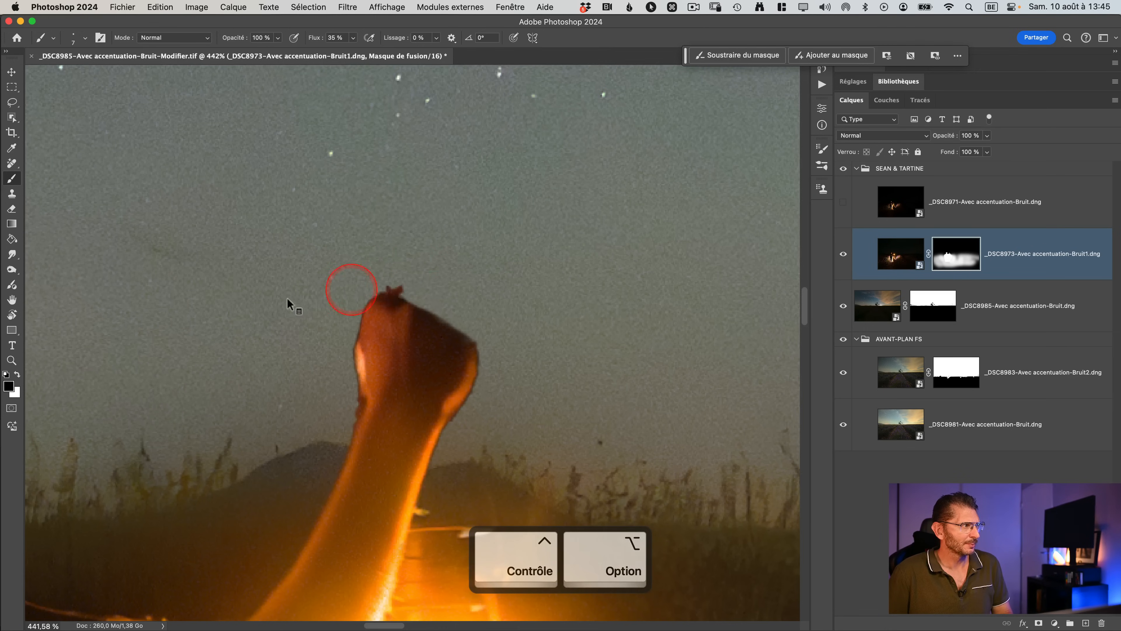
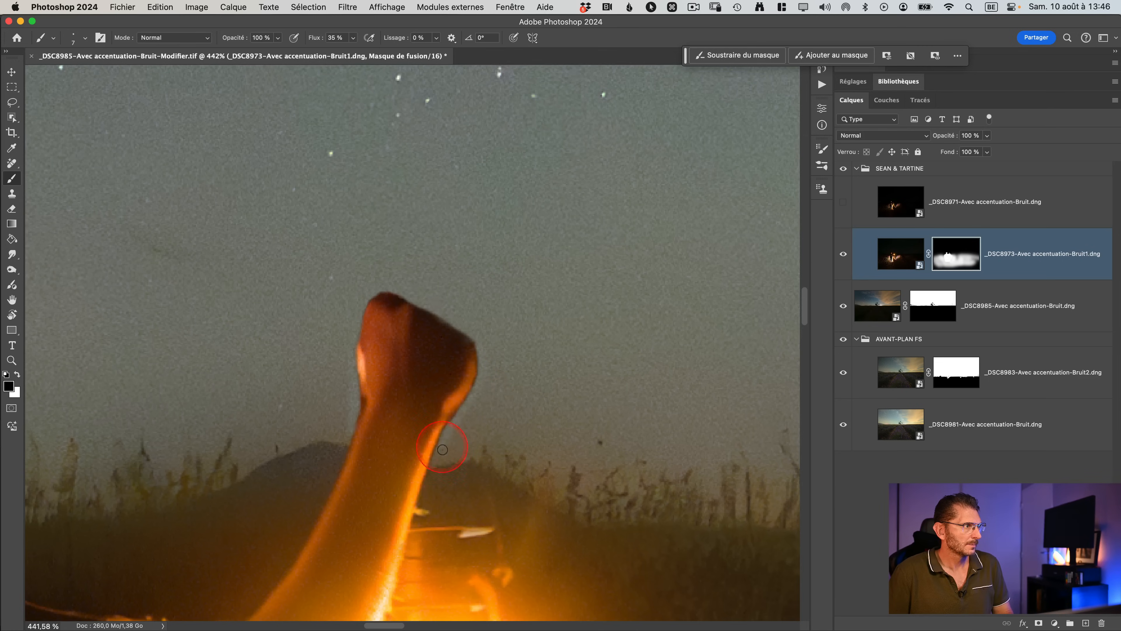
pyautogui.moveTo(489, 484)
pyautogui.keyDown('ctrl'); pyautogui.keyDown('alt'); pyautogui.mouseDown()
pyautogui.moveTo(453, 465)
pyautogui.moveTo(495, 441)
pyautogui.mouseUp(); pyautogui.keyUp('alt'); pyautogui.keyUp('ctrl')
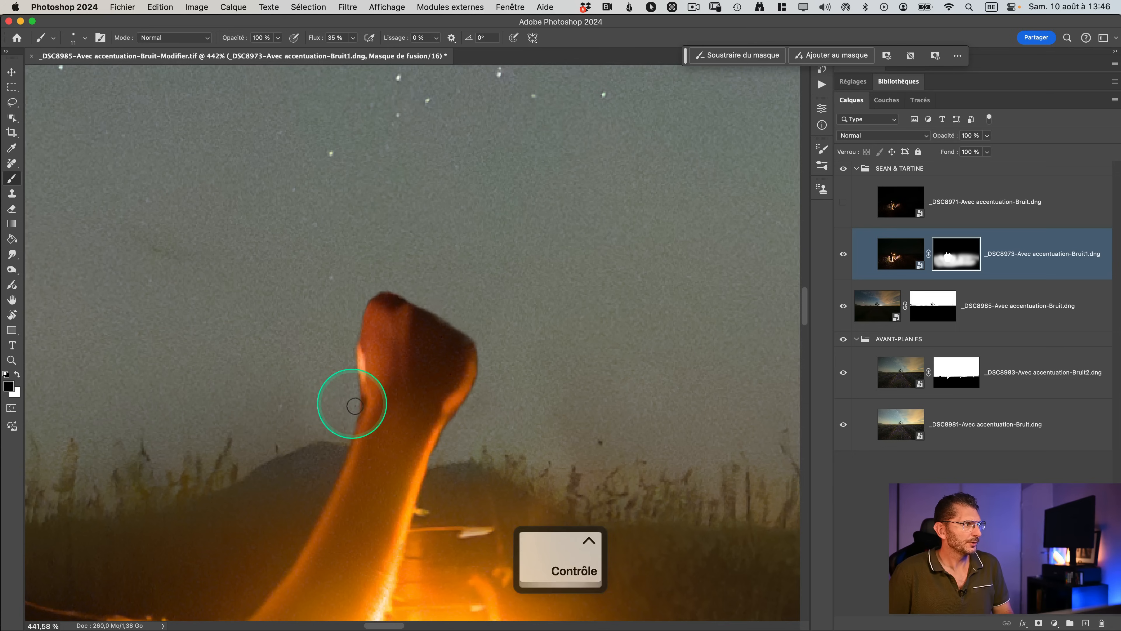
pyautogui.moveTo(351, 401)
pyautogui.keyDown('ctrl'); pyautogui.keyDown('alt'); pyautogui.mouseDown()
pyautogui.moveTo(328, 405)
pyautogui.moveTo(359, 393)
pyautogui.mouseUp(); pyautogui.keyUp('alt'); pyautogui.keyUp('ctrl')
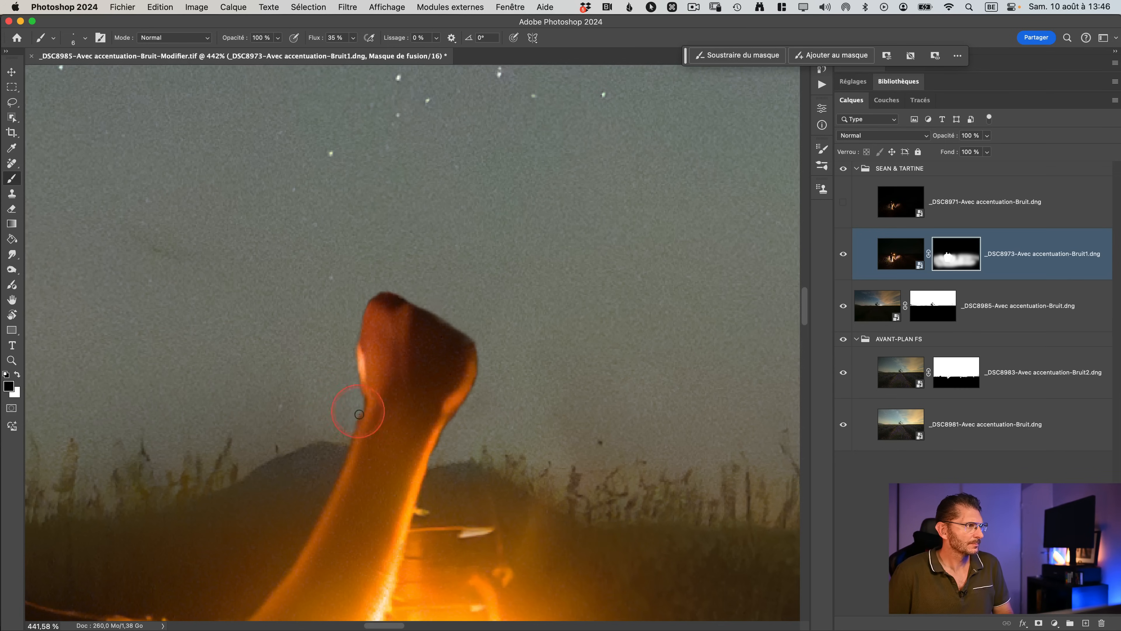
# Switch to the Smudge tool for refining the mask edge around the boy's head
pyautogui.press('space')
pyautogui.moveTo(285, 396); pyautogui.dragTo(580, 431)
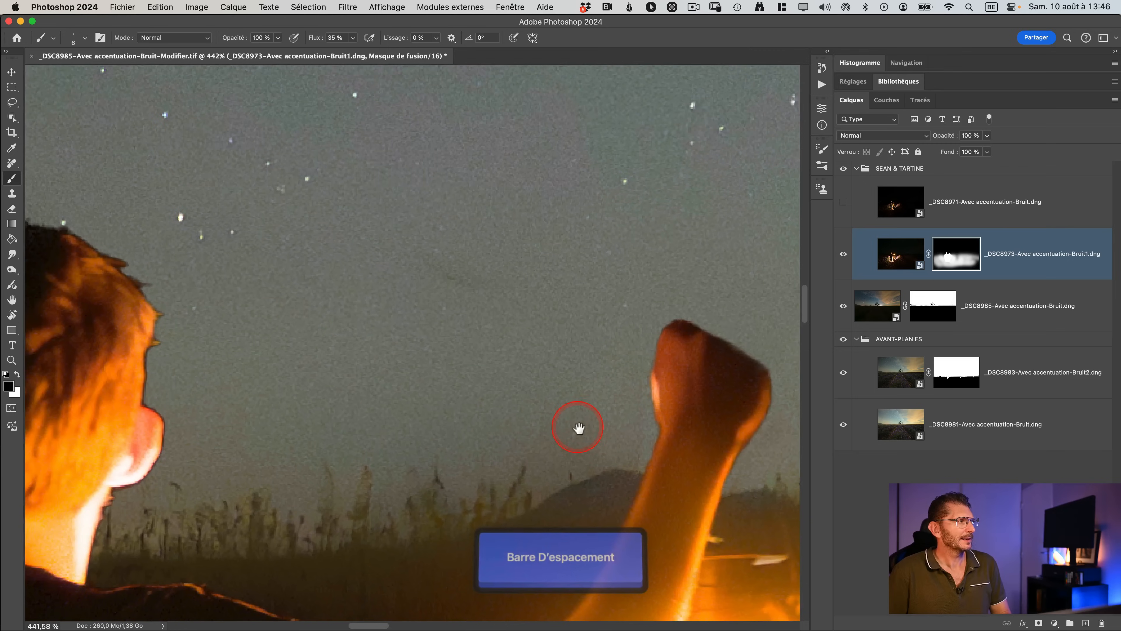
pyautogui.moveTo(243, 396); pyautogui.dragTo(437, 401)
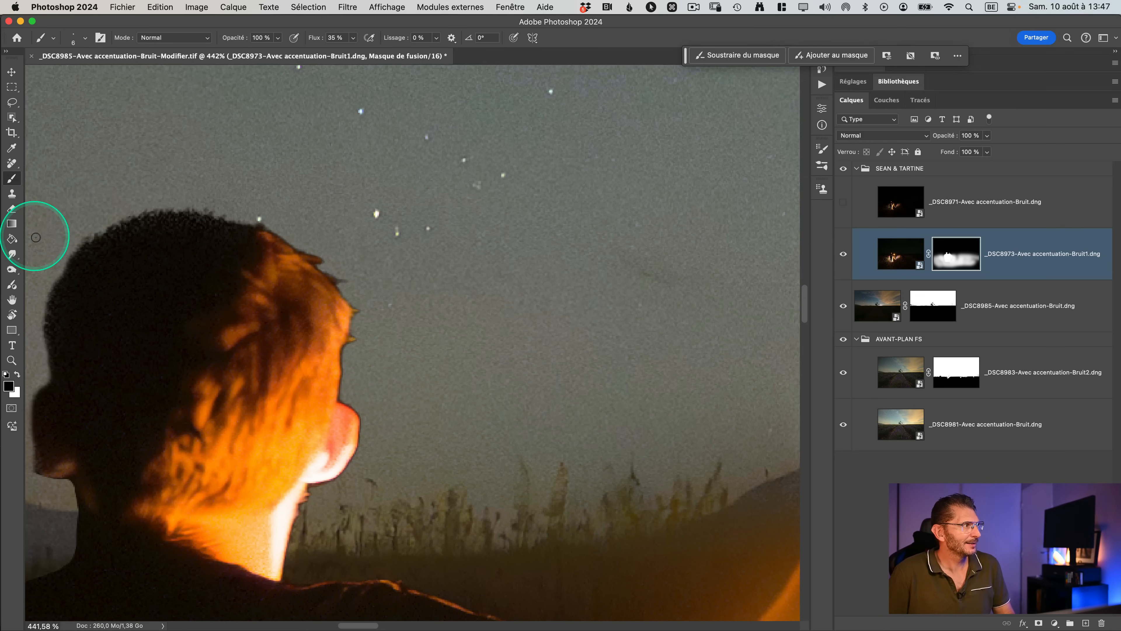
pyautogui.click(12, 255)
pyautogui.keyDown('ctrl'); pyautogui.click(12, 257); pyautogui.keyUp('ctrl')
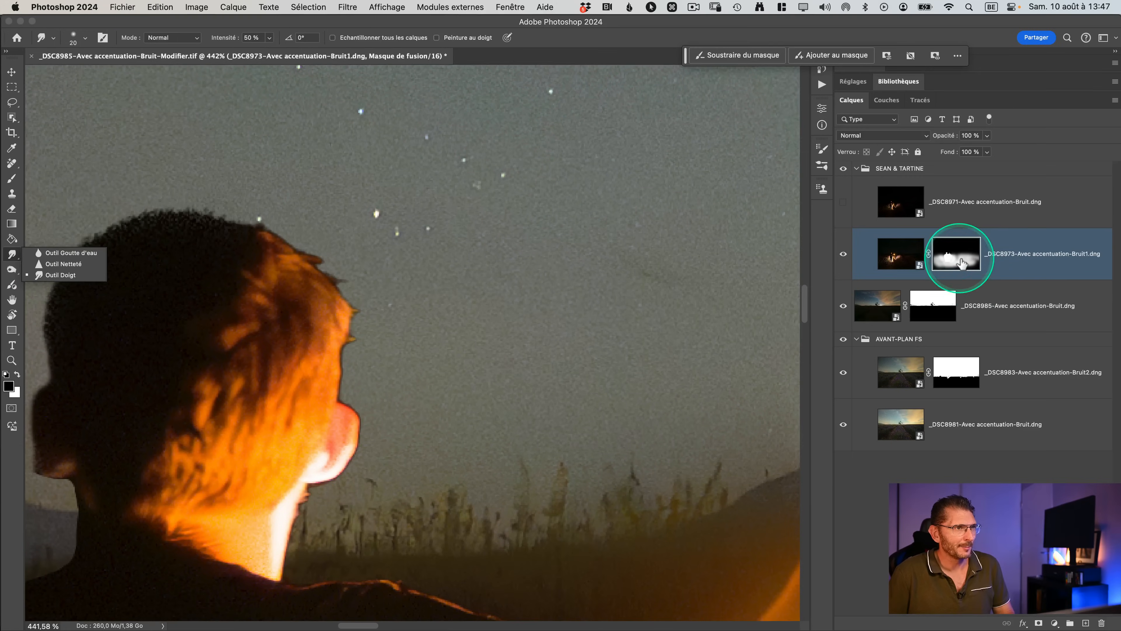
# Try smudging the mask edge above the boy's ear with the mask shown on its own, undo it and return to the composite
pyautogui.keyDown('alt'); pyautogui.click(959, 261); pyautogui.keyUp('alt')
pyautogui.keyDown('alt'); pyautogui.click(962, 263); pyautogui.keyUp('alt')
pyautogui.keyDown('alt'); pyautogui.click(962, 263); pyautogui.keyUp('alt')
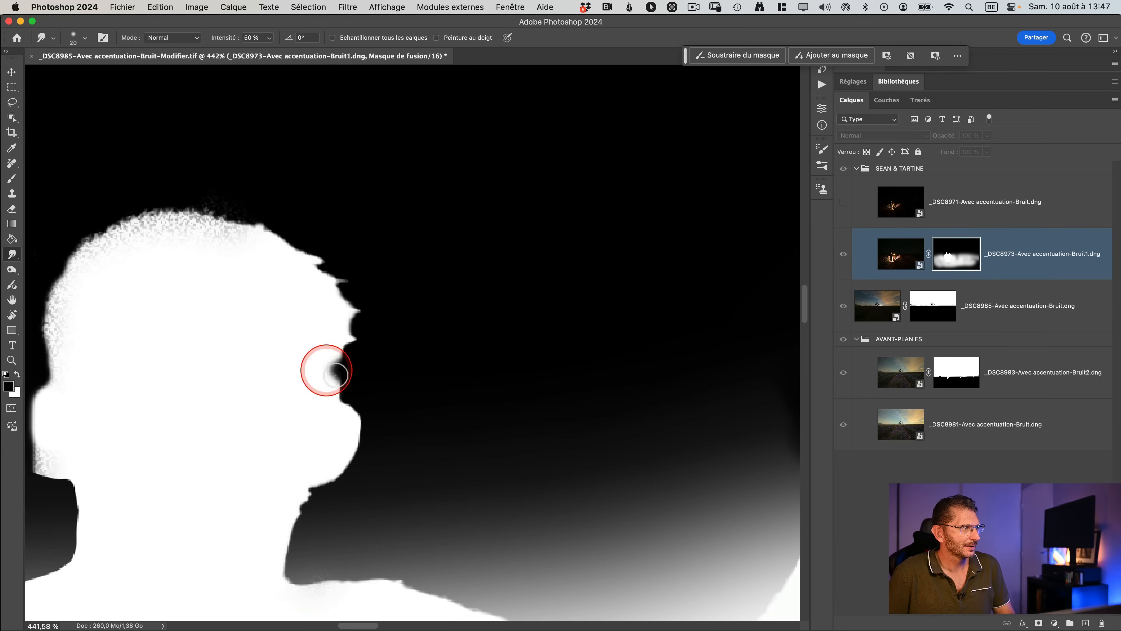
pyautogui.moveTo(323, 388); pyautogui.dragTo(315, 390)
pyautogui.moveTo(388, 401)
pyautogui.mouseDown()
pyautogui.moveTo(296, 389)
pyautogui.moveTo(374, 391)
pyautogui.moveTo(324, 388)
pyautogui.mouseUp()
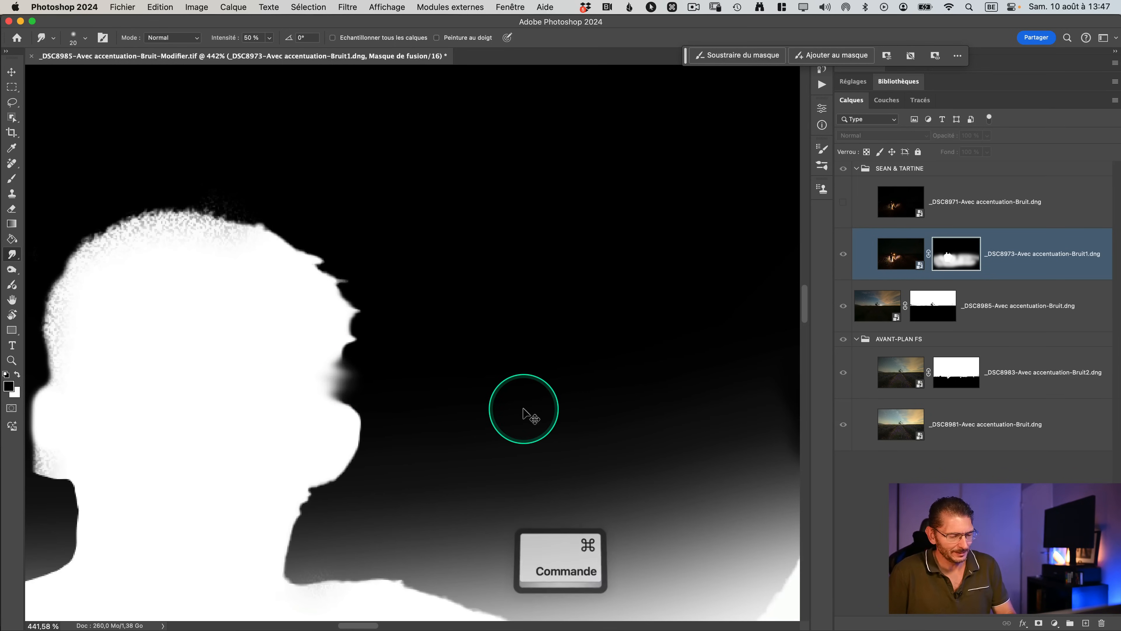
pyautogui.press('super+z')
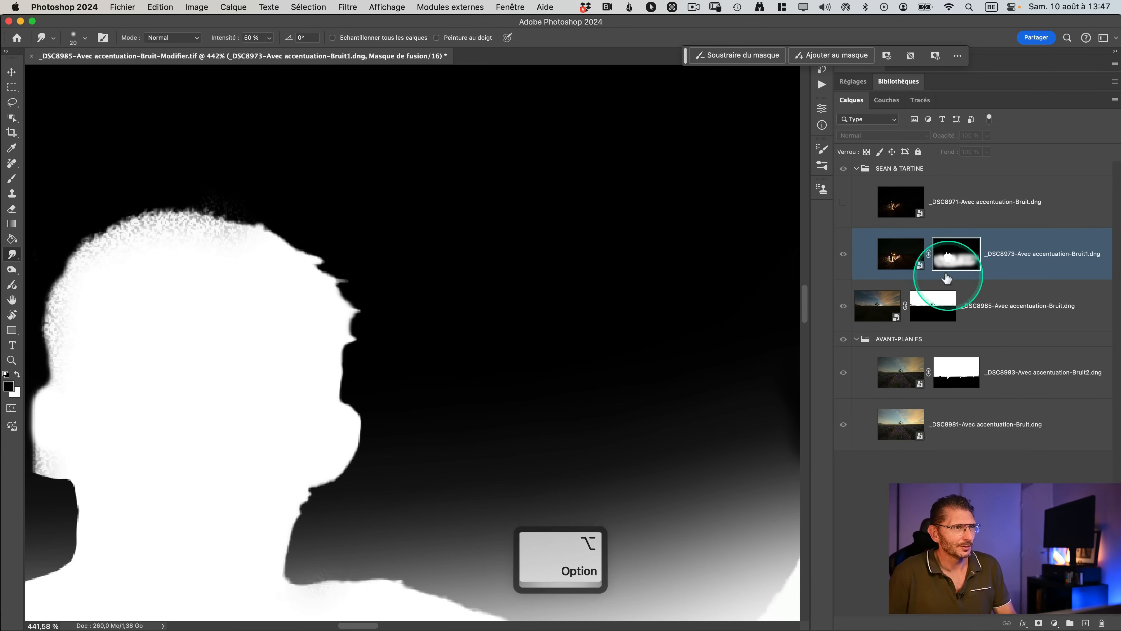
pyautogui.keyDown('alt'); pyautogui.click(954, 254); pyautogui.keyUp('alt')
# Smudge the mask edge around the boy's lit ear with a 14 px tip at 50 % strength
pyautogui.press('z')
pyautogui.moveTo(350, 380)
pyautogui.mouseDown()
pyautogui.moveTo(368, 379)
pyautogui.moveTo(368, 361)
pyautogui.mouseUp()
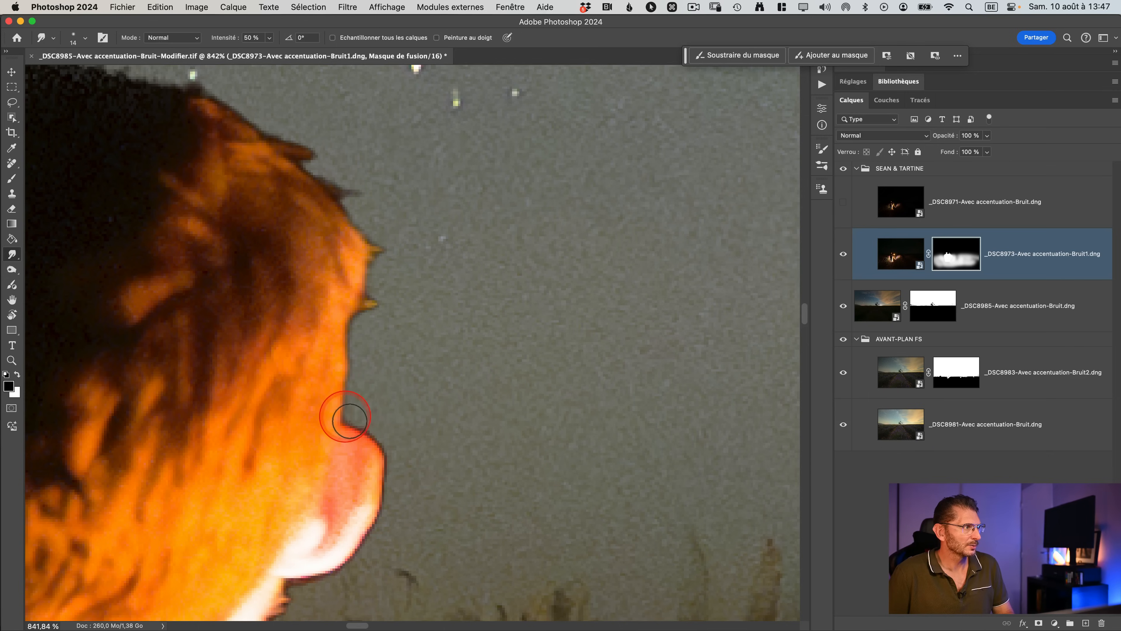
pyautogui.moveTo(348, 420)
pyautogui.mouseDown()
pyautogui.moveTo(389, 434)
pyautogui.moveTo(371, 435)
pyautogui.moveTo(398, 462)
pyautogui.mouseUp()
pyautogui.scroll(-3, 384, 437)
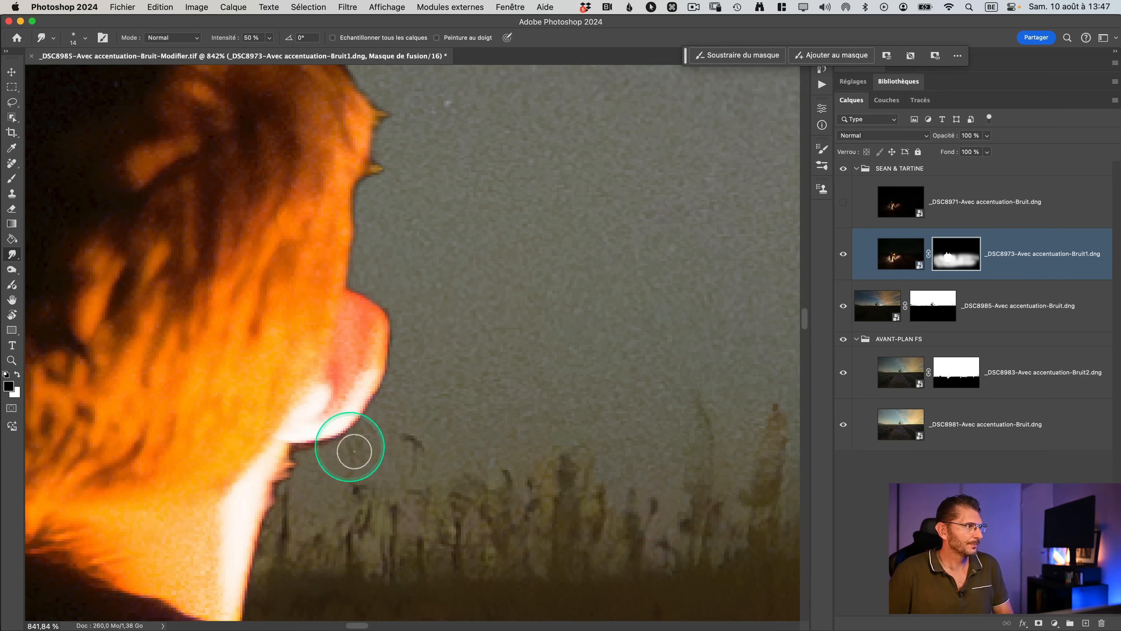
pyautogui.press('space')
pyautogui.moveTo(308, 490); pyautogui.dragTo(311, 443)
# Smudge the mask outward along the lit hair at the top of the head to shape small strands
pyautogui.moveTo(369, 148); pyautogui.dragTo(347, 323)
pyautogui.moveTo(325, 156); pyautogui.dragTo(372, 339)
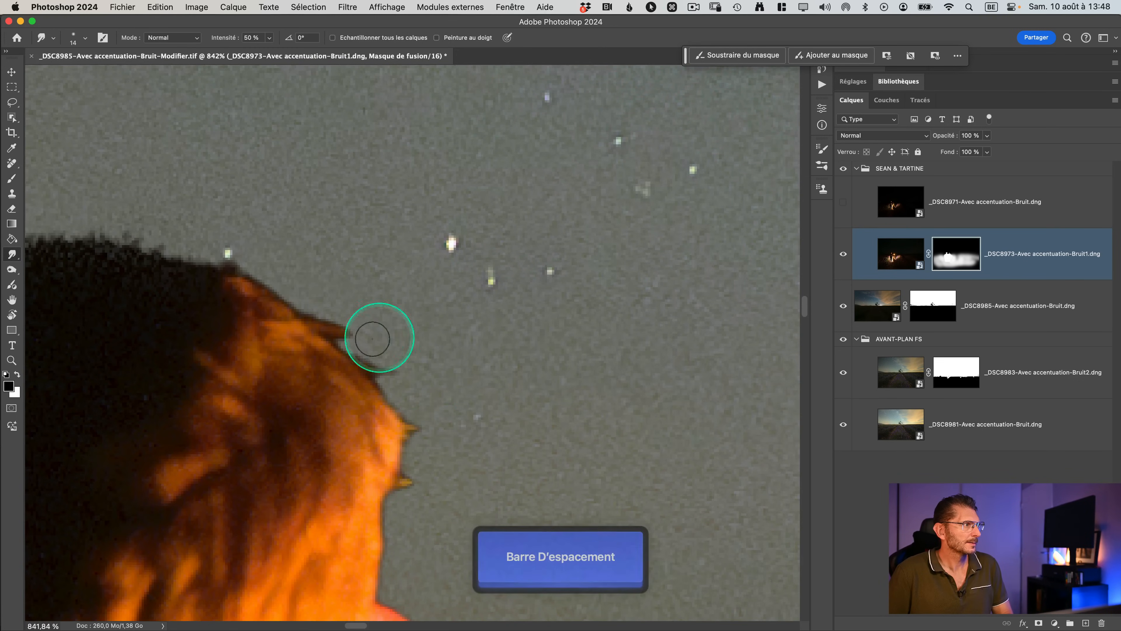
pyautogui.moveTo(270, 269)
pyautogui.mouseDown()
pyautogui.moveTo(260, 265)
pyautogui.moveTo(319, 303)
pyautogui.mouseUp()
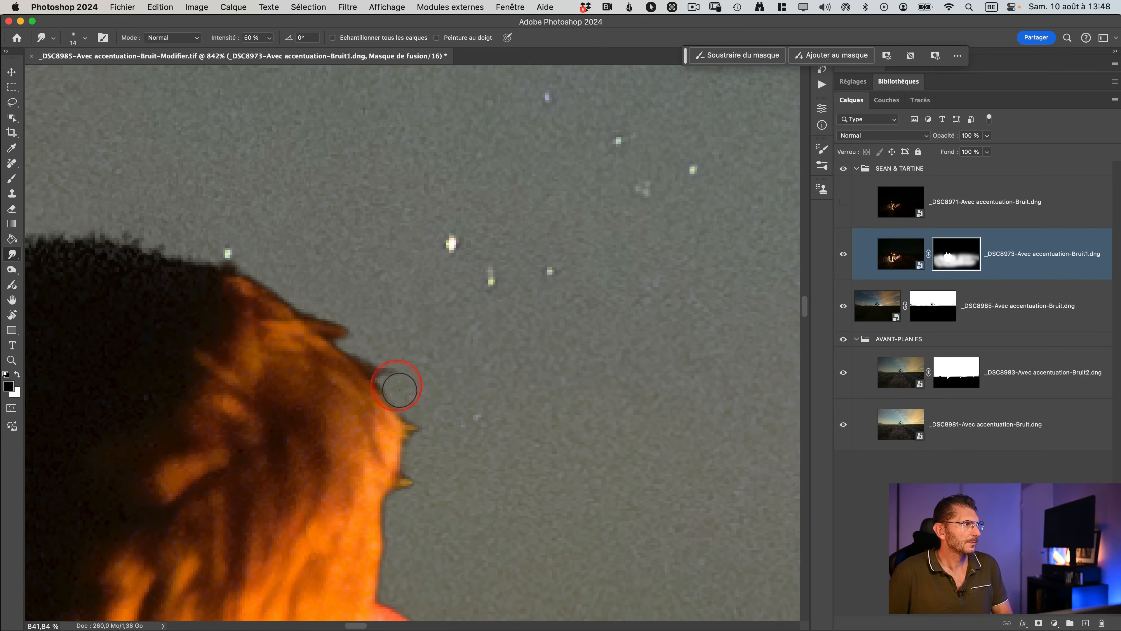
# Fill in the dark hair along the crown and back of the head by painting white on the mask with a 20 px brush
pyautogui.press('space')
pyautogui.moveTo(399, 390); pyautogui.dragTo(510, 359)
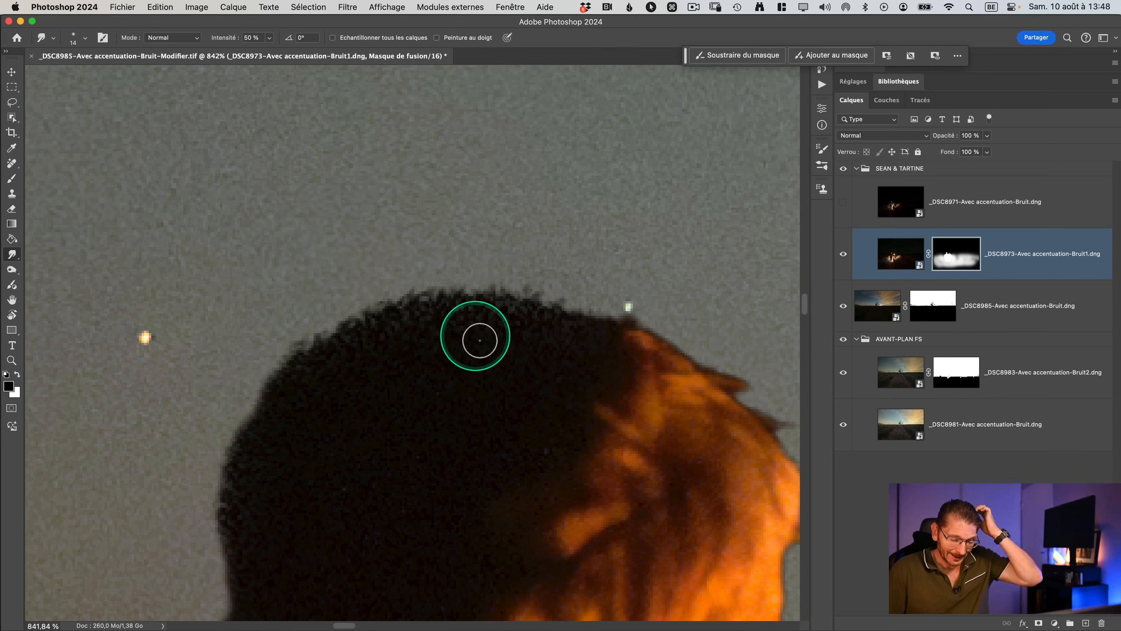
pyautogui.press('b')
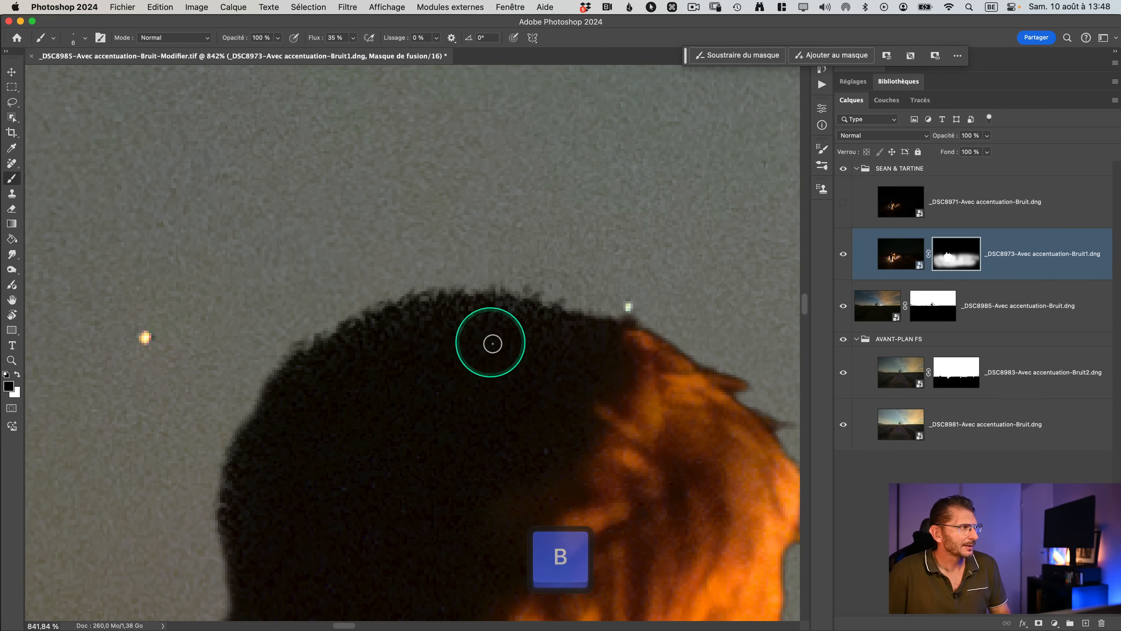
pyautogui.moveTo(484, 339); pyautogui.dragTo(523, 349)
pyautogui.press('super+z')
pyautogui.press('x')
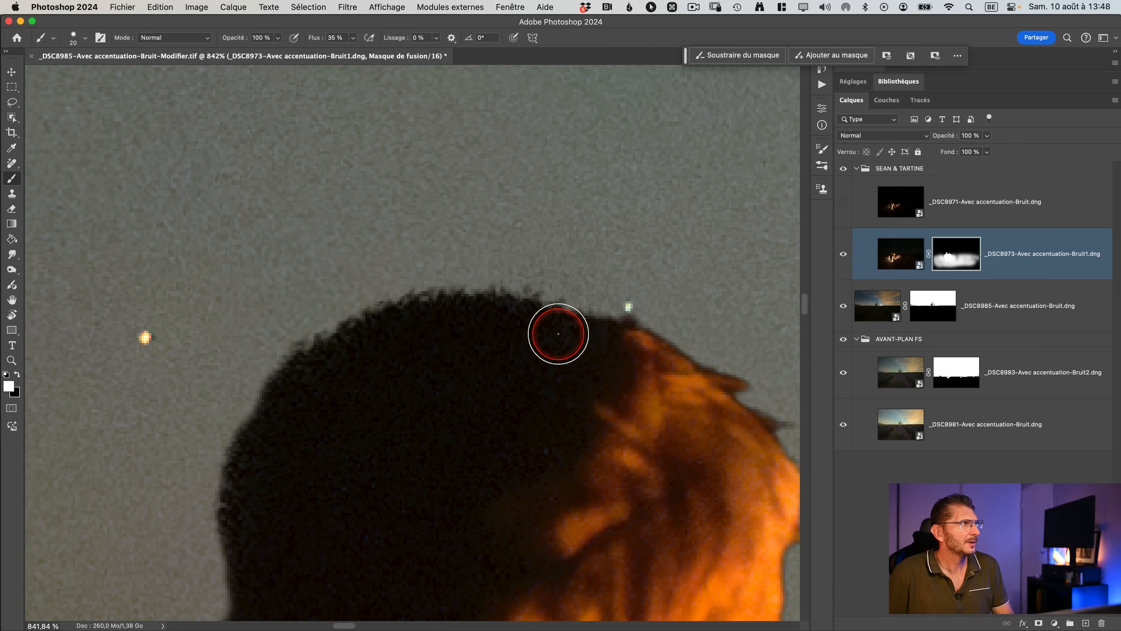
pyautogui.press('space')
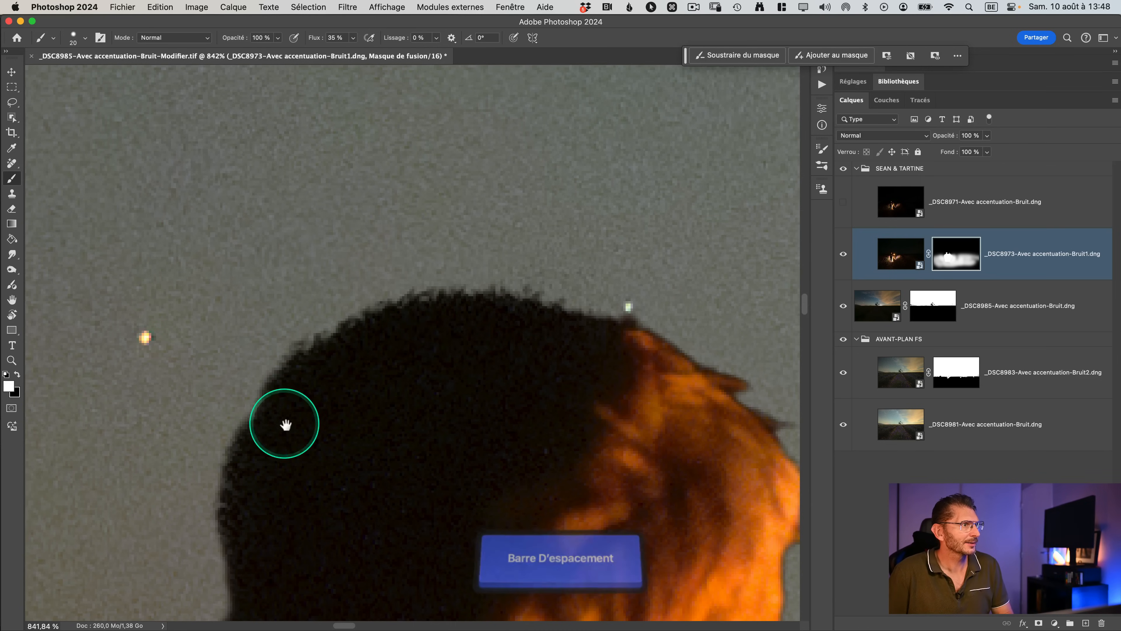
pyautogui.moveTo(282, 426); pyautogui.dragTo(328, 334)
pyautogui.moveTo(305, 373)
pyautogui.mouseDown()
pyautogui.moveTo(290, 457)
pyautogui.moveTo(289, 386)
pyautogui.moveTo(433, 258)
pyautogui.moveTo(558, 246)
pyautogui.mouseUp()
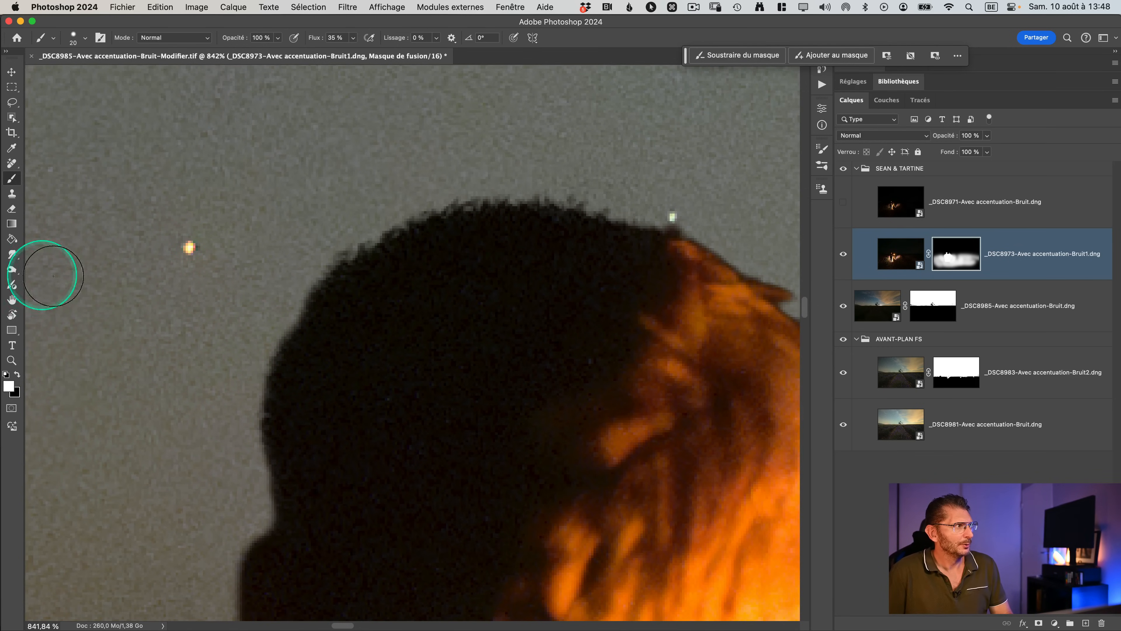
# Refine the strands of the lit hair on the mask with the Smudge tool, reducing its tip from 14 to 10 px
pyautogui.click(13, 256)
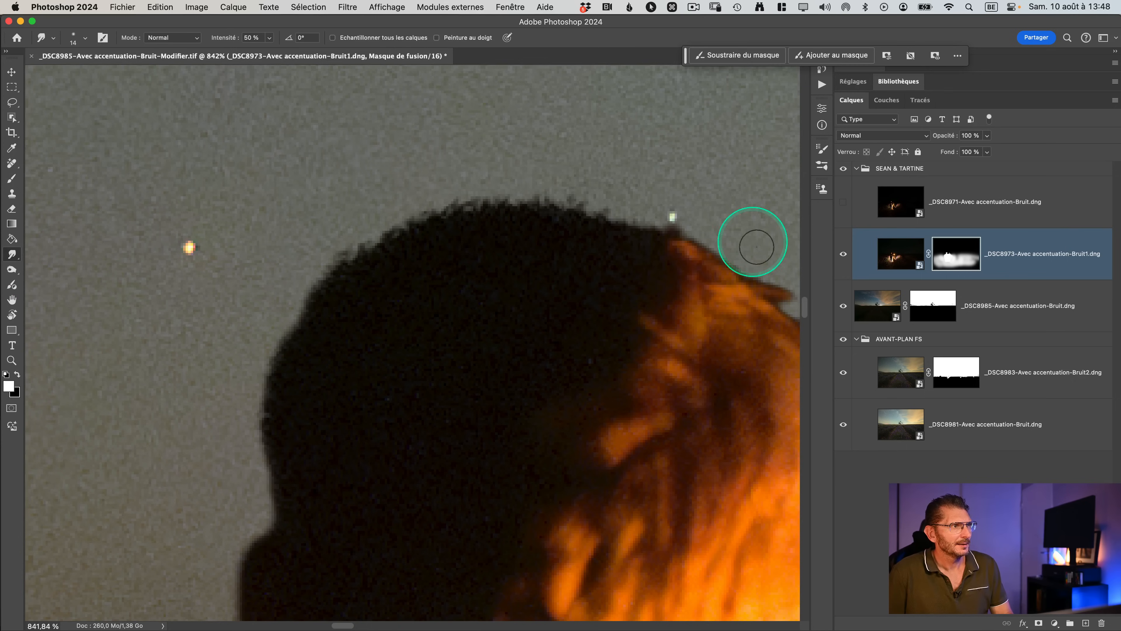
pyautogui.click(746, 255)
pyautogui.moveTo(728, 253); pyautogui.dragTo(707, 230)
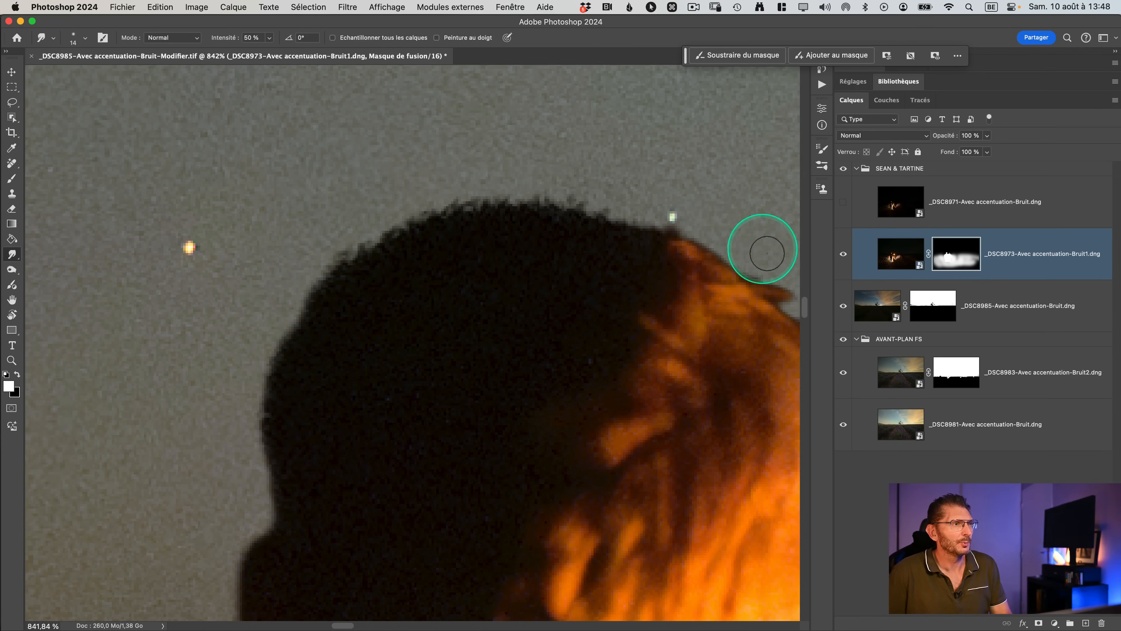
pyautogui.moveTo(763, 251); pyautogui.dragTo(602, 230)
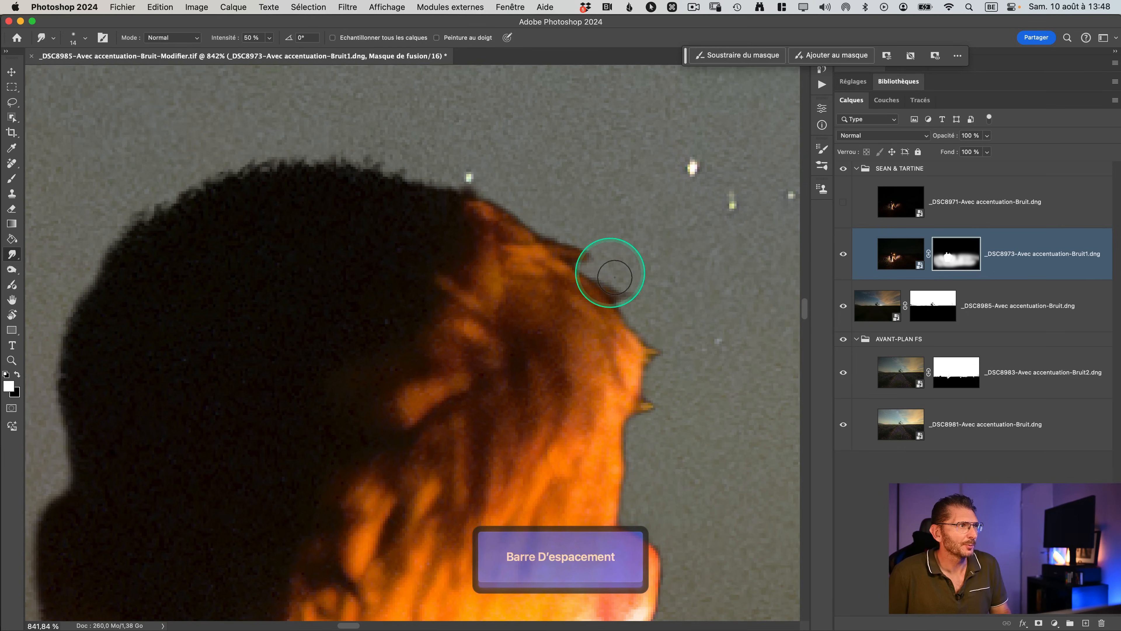
pyautogui.moveTo(613, 276); pyautogui.dragTo(600, 277)
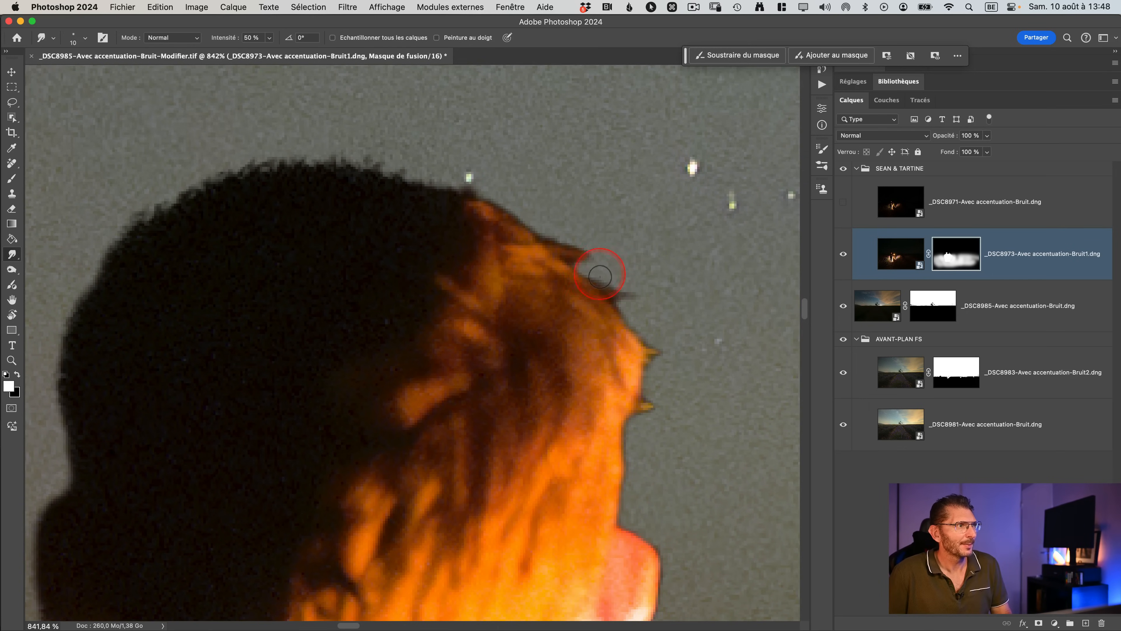
pyautogui.moveTo(661, 344); pyautogui.dragTo(663, 194)
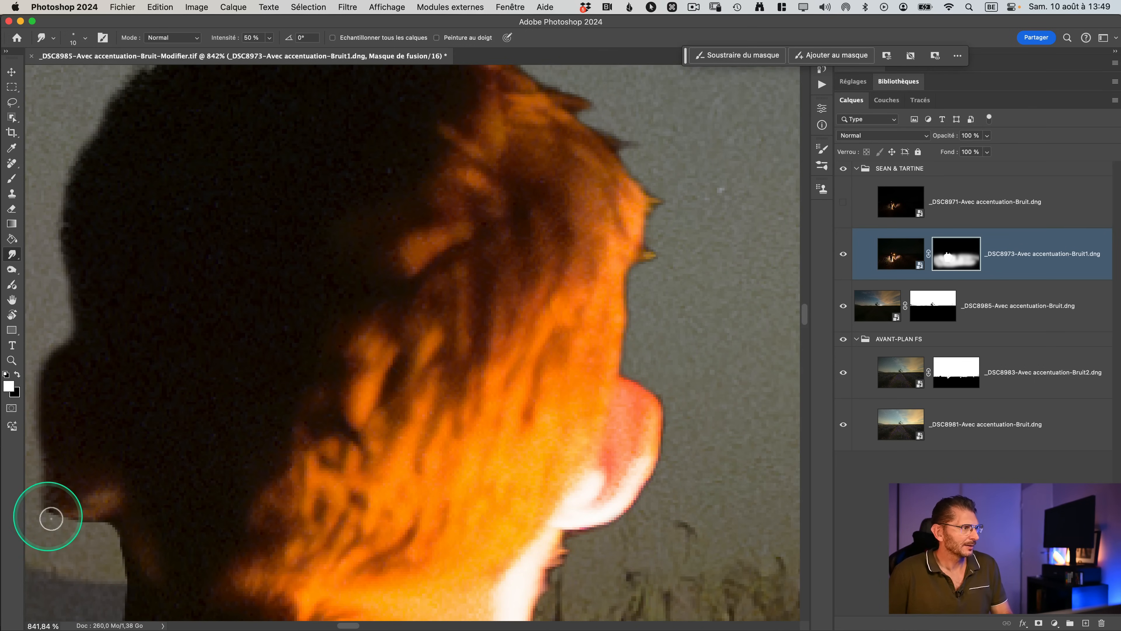
# Reveal more of the warm glow above and beside the lantern by painting white on the mask with a 78 px soft brush
pyautogui.press('super+0')
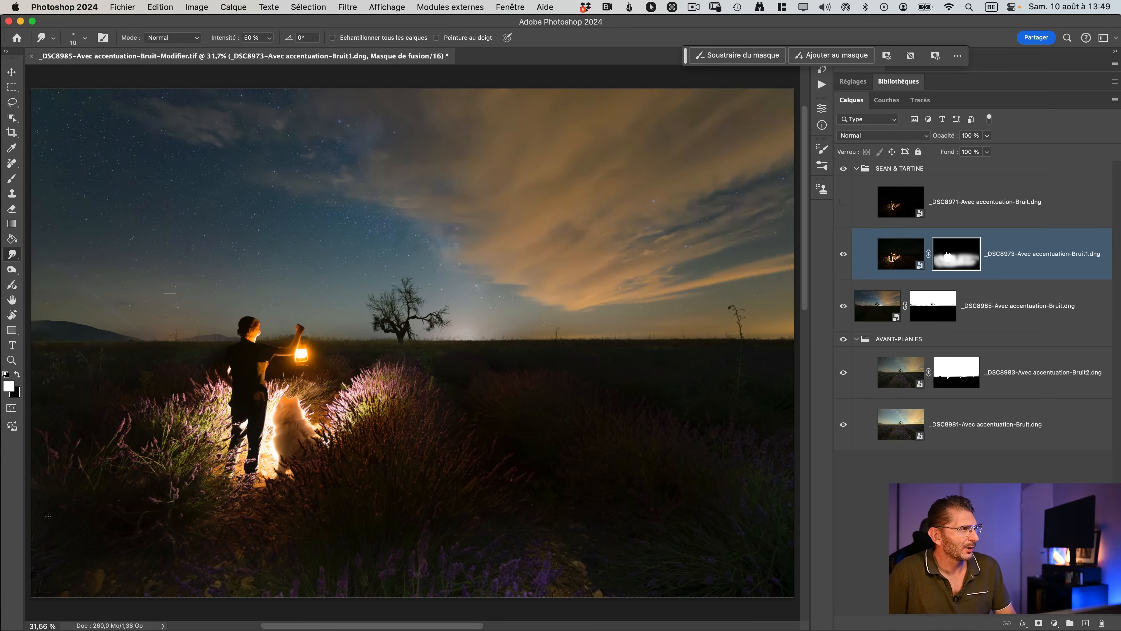
pyautogui.press('z')
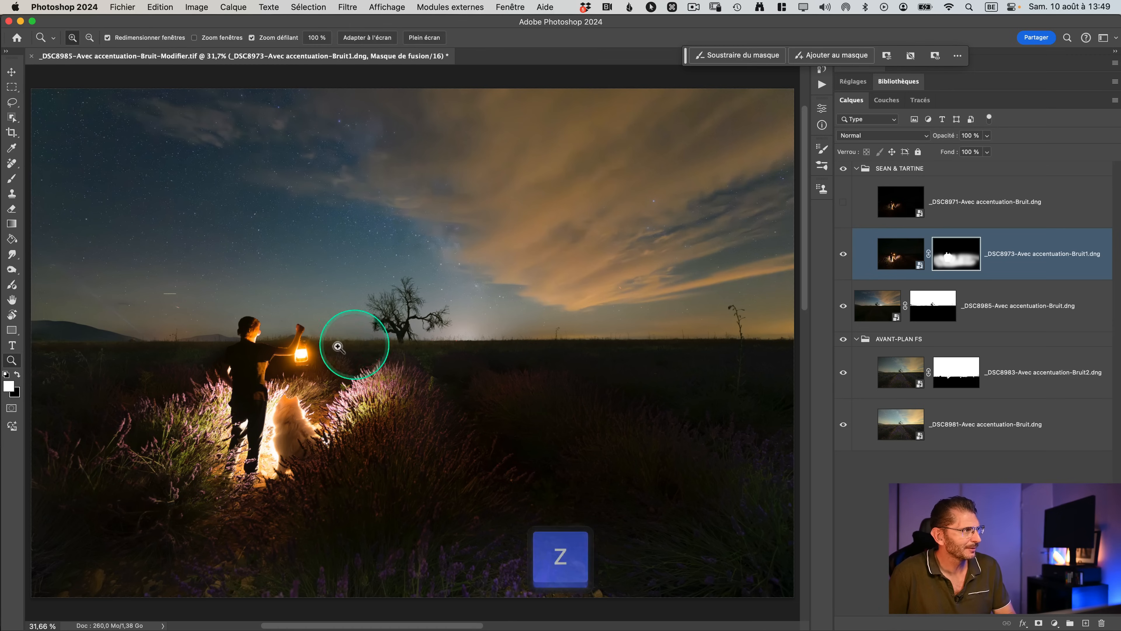
pyautogui.moveTo(302, 347); pyautogui.dragTo(413, 353)
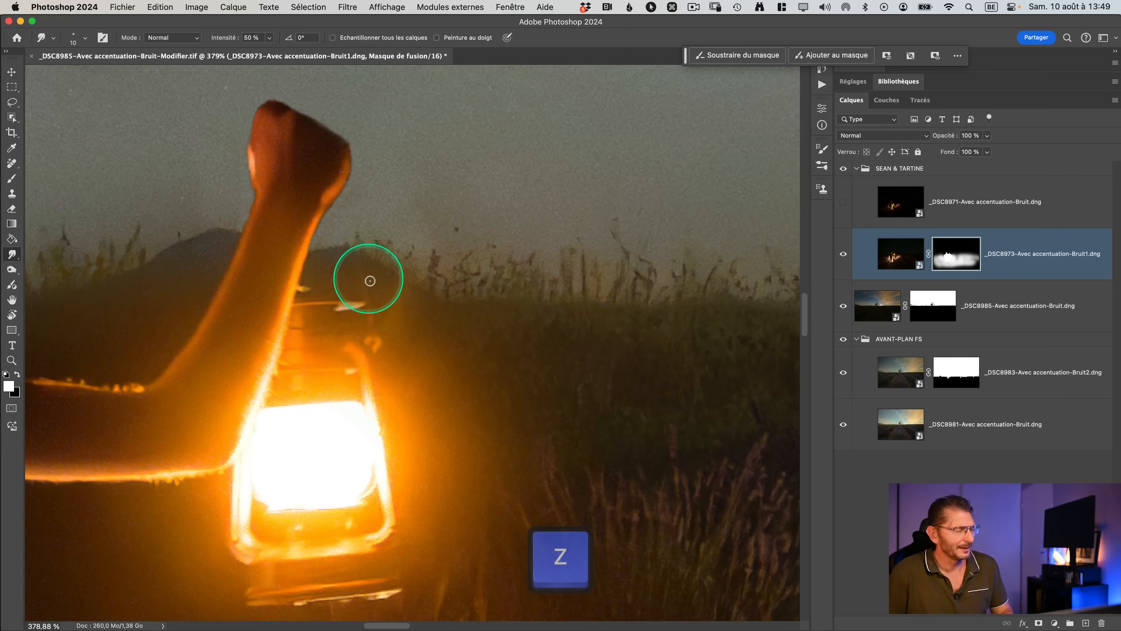
pyautogui.press('b')
pyautogui.moveTo(346, 274)
pyautogui.mouseDown()
pyautogui.moveTo(375, 248)
pyautogui.moveTo(375, 105)
pyautogui.mouseUp()
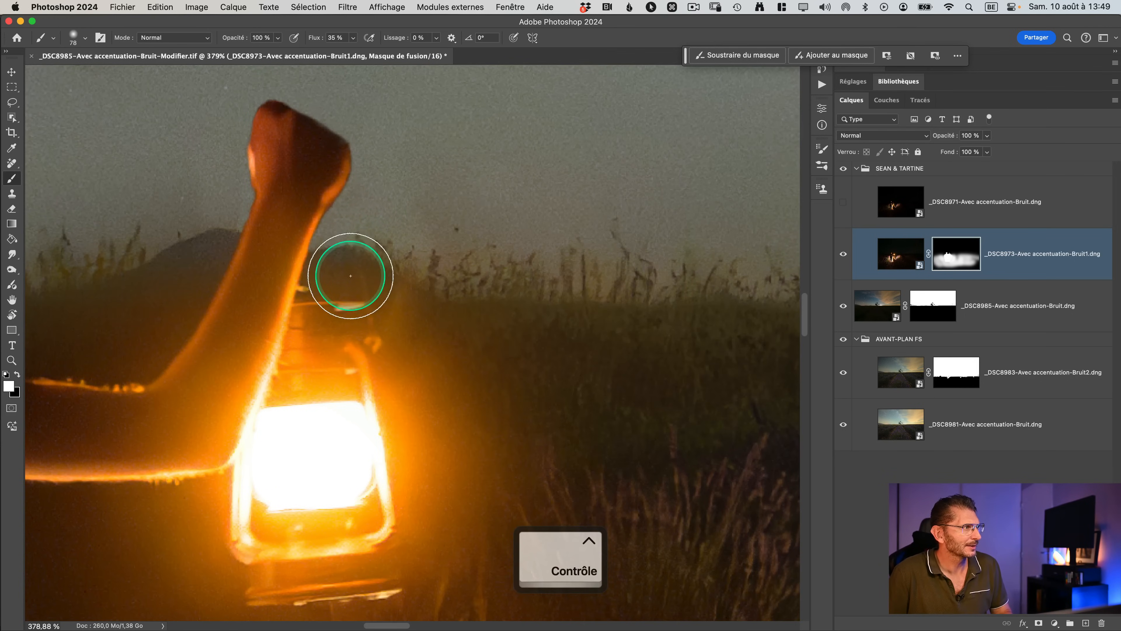
pyautogui.moveTo(355, 275)
pyautogui.mouseDown()
pyautogui.moveTo(329, 259)
pyautogui.moveTo(336, 278)
pyautogui.moveTo(327, 282)
pyautogui.moveTo(369, 286)
pyautogui.moveTo(374, 260)
pyautogui.moveTo(331, 255)
pyautogui.moveTo(305, 261)
pyautogui.mouseUp()
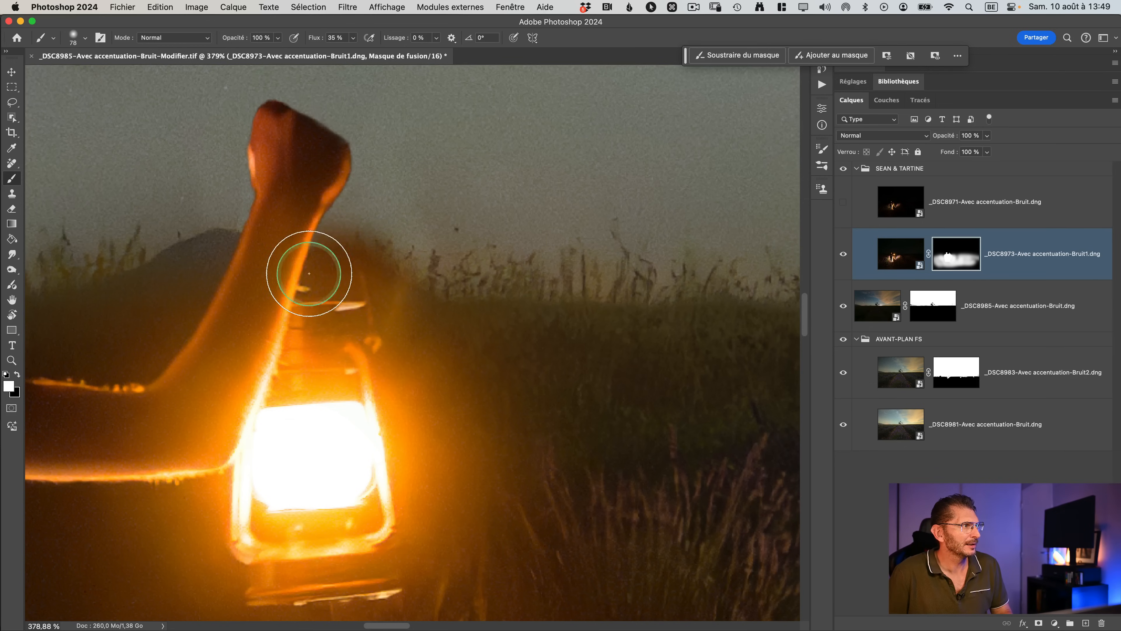
pyautogui.moveTo(418, 271); pyautogui.dragTo(400, 325)
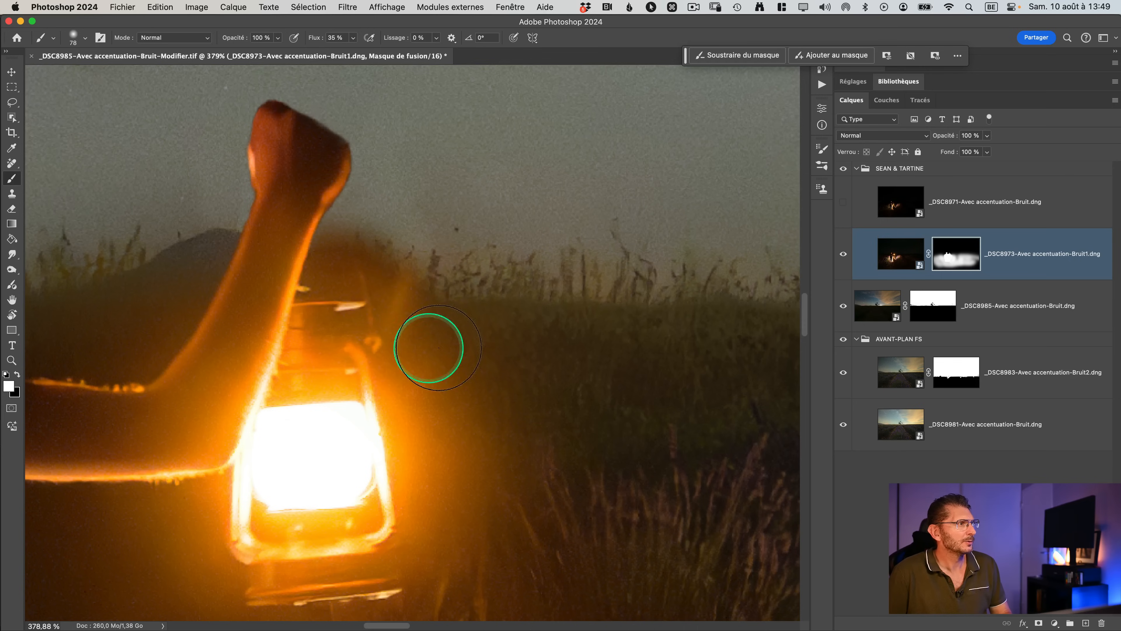
# Paint black on the mask above the lantern to remove the excess glow along the horizon, and check the whole composite
pyautogui.press('x')
pyautogui.moveTo(358, 225); pyautogui.dragTo(388, 232)
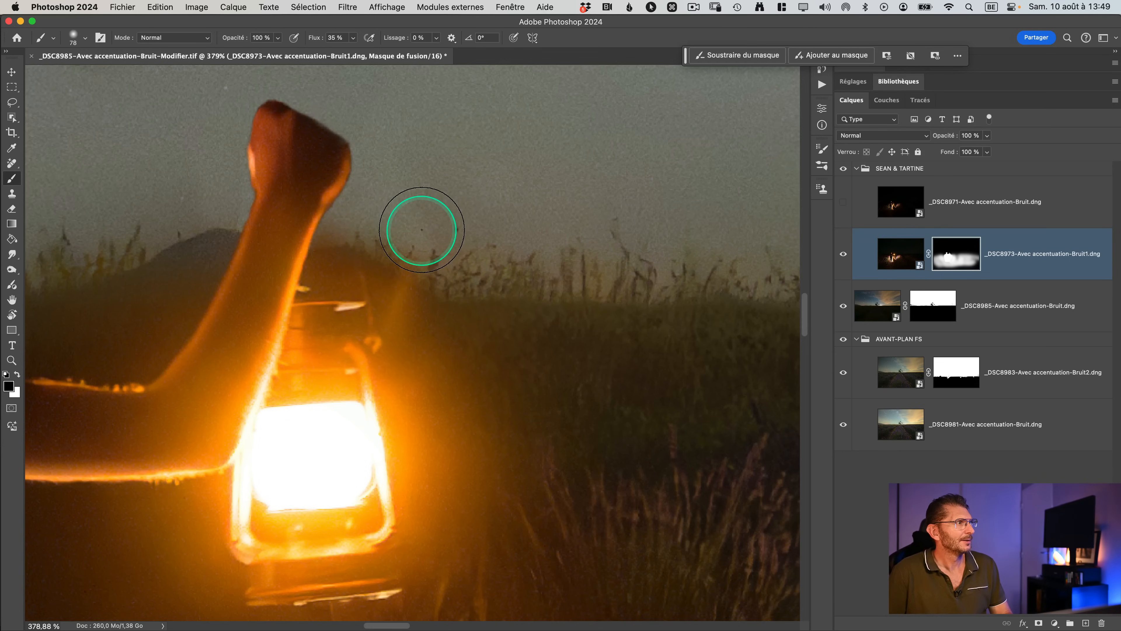
pyautogui.press('super+0')
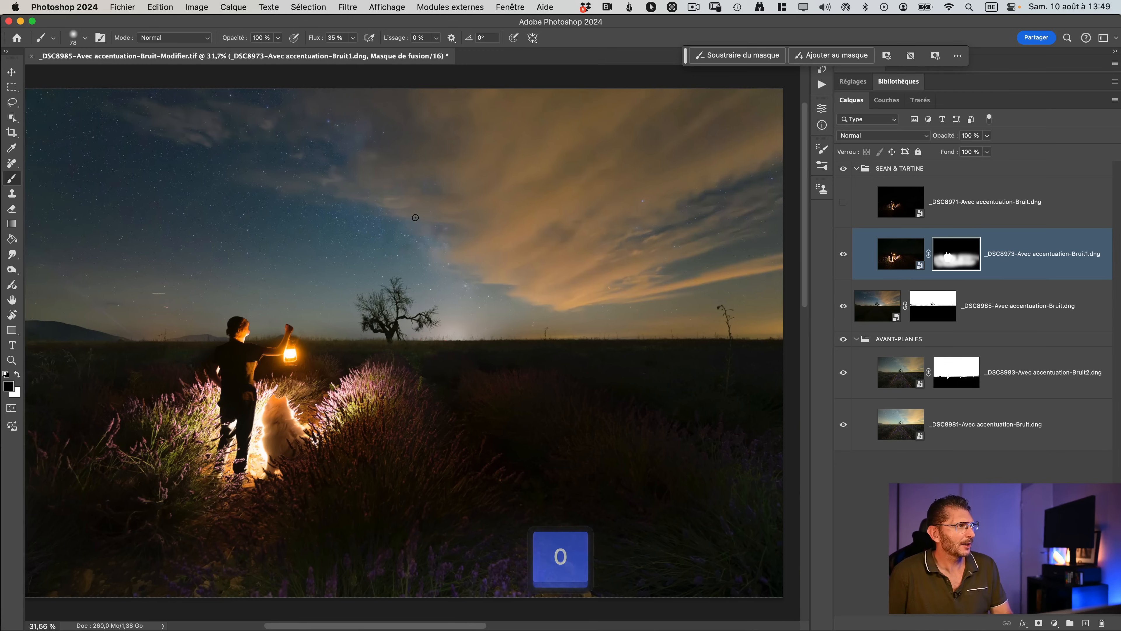
pyautogui.press('space')
pyautogui.moveTo(187, 286); pyautogui.dragTo(398, 289)
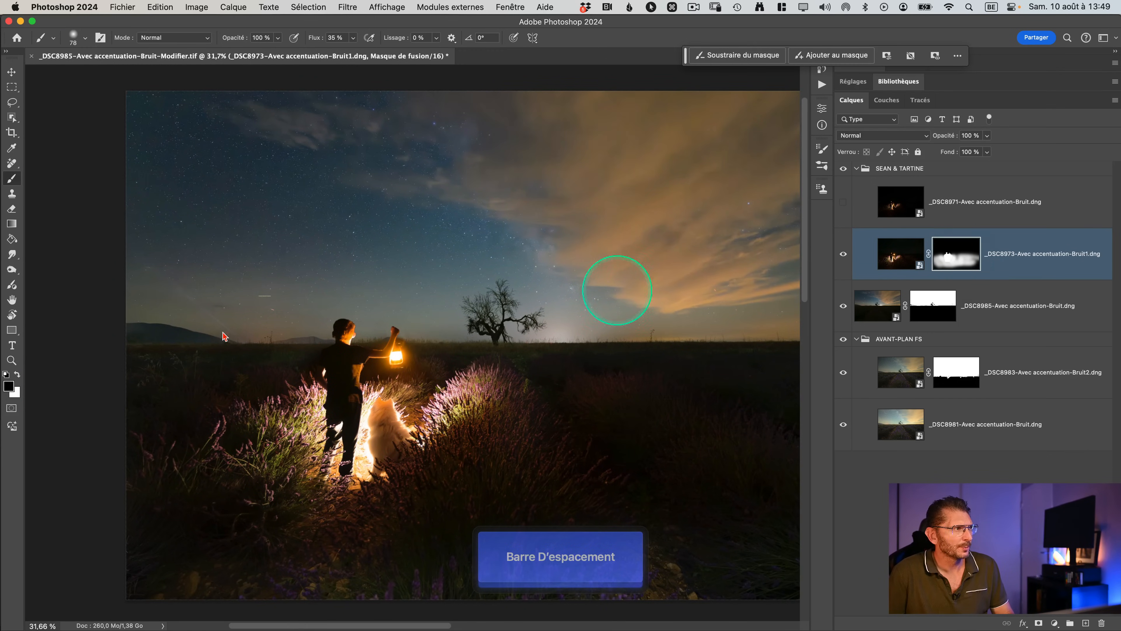
# Open the _DSC8973 layer's mask in Select and Mask to refine its edge around the boy's neck, shoulder and arm
pyautogui.press('z')
pyautogui.moveTo(388, 349)
pyautogui.mouseDown()
pyautogui.moveTo(483, 348)
pyautogui.moveTo(471, 345)
pyautogui.mouseUp()
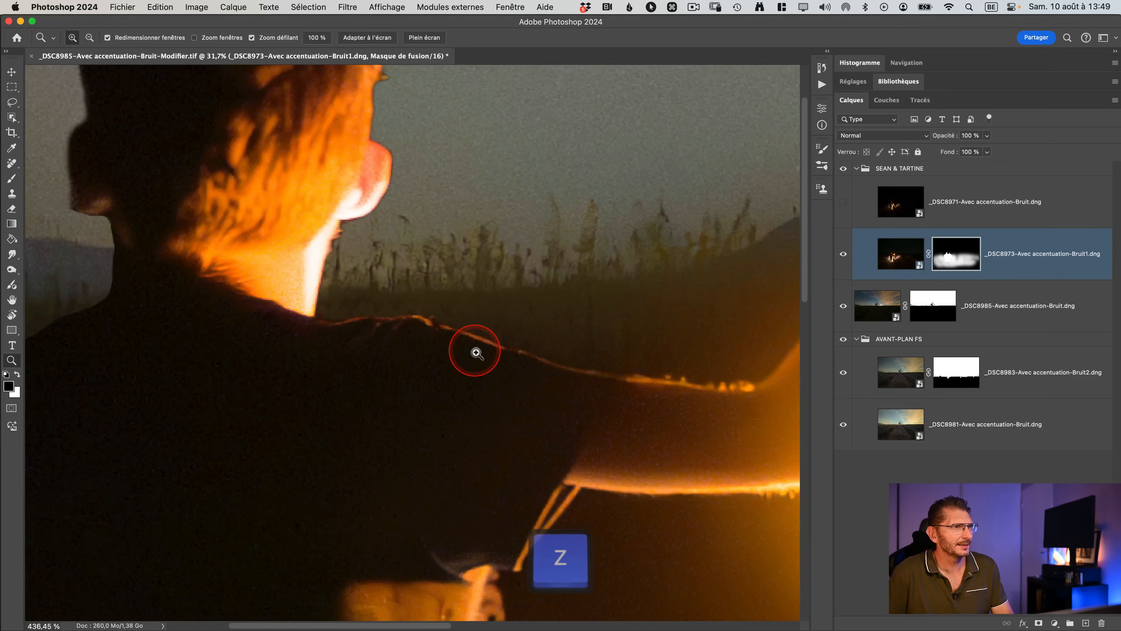
pyautogui.click(956, 258)
pyautogui.click(956, 258)
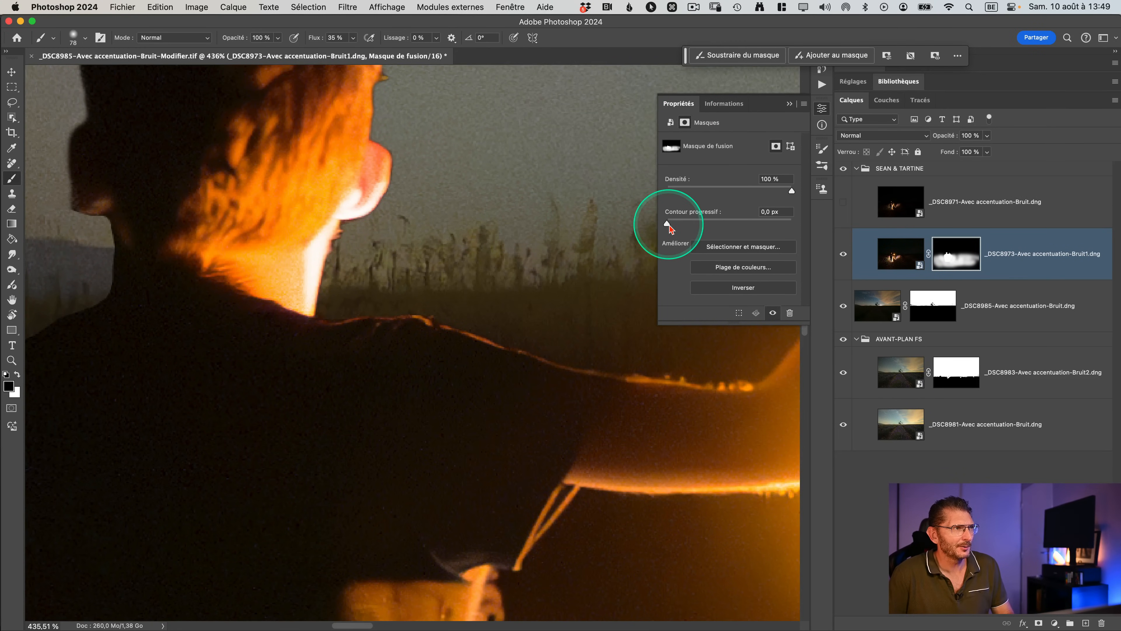
pyautogui.moveTo(669, 228)
pyautogui.mouseDown()
pyautogui.moveTo(706, 225)
pyautogui.moveTo(666, 225)
pyautogui.mouseUp()
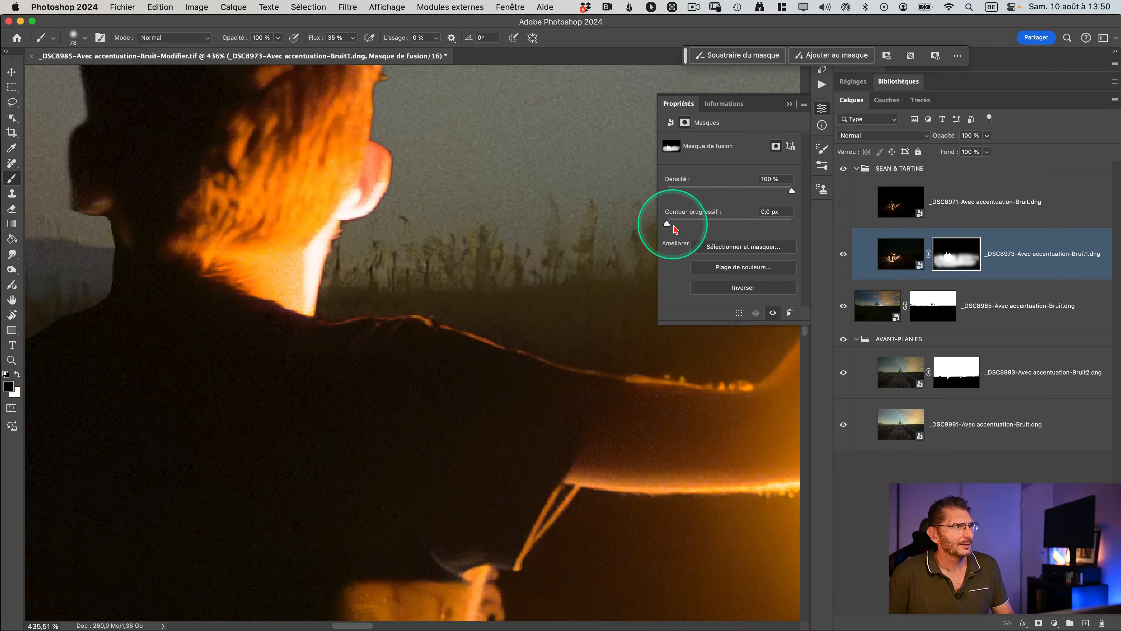
pyautogui.press('ctrl')
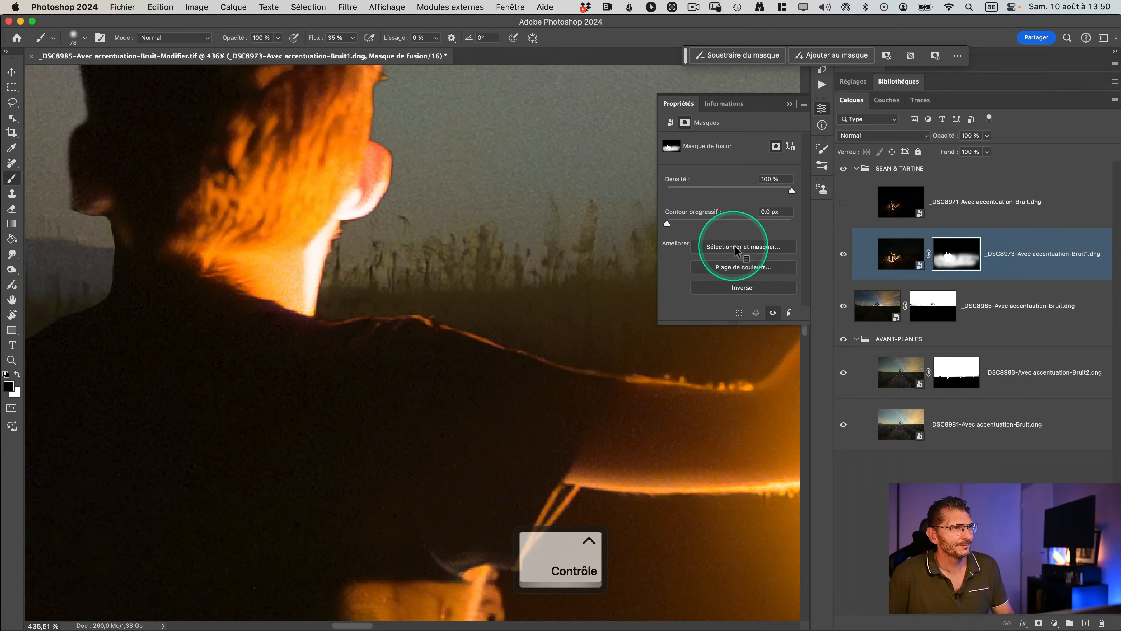
pyautogui.click(734, 249)
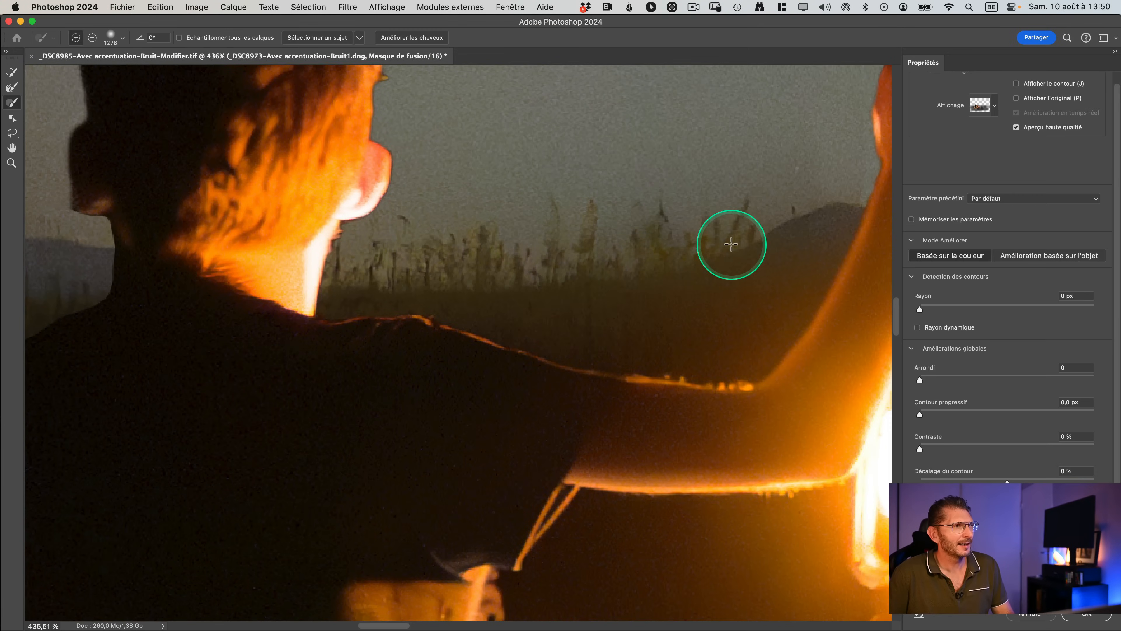
pyautogui.press('ctrl')
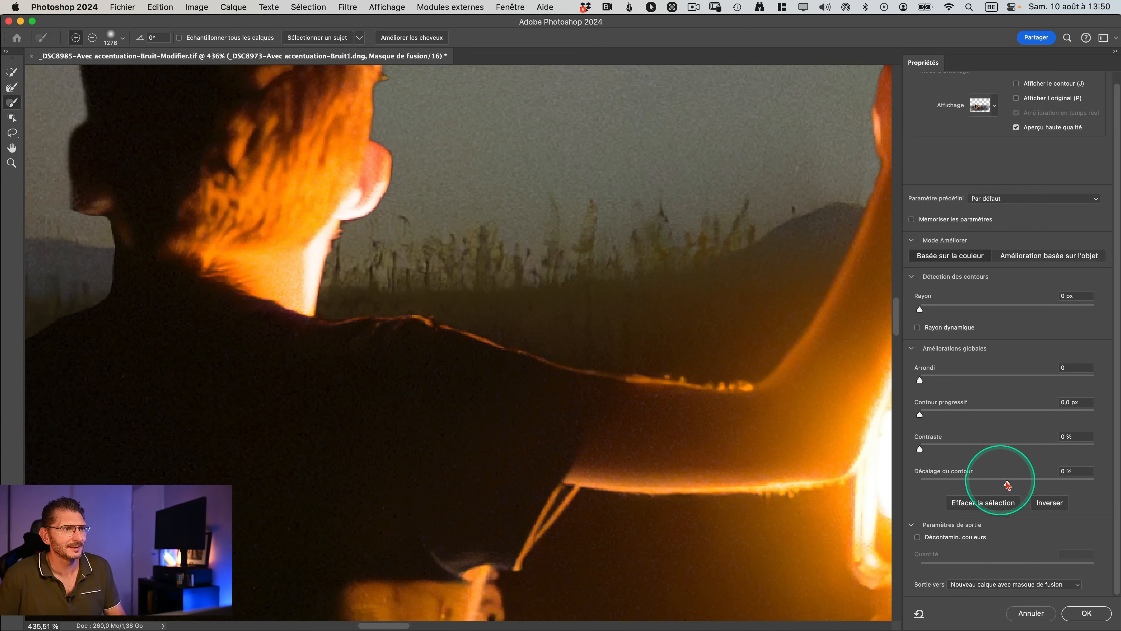
# Refine the mask with Shift Edge -61 %, Feather 1.4 px and Contrast 6 %, and output it to a new layer with layer mask
pyautogui.moveTo(989, 483); pyautogui.dragTo(934, 478)
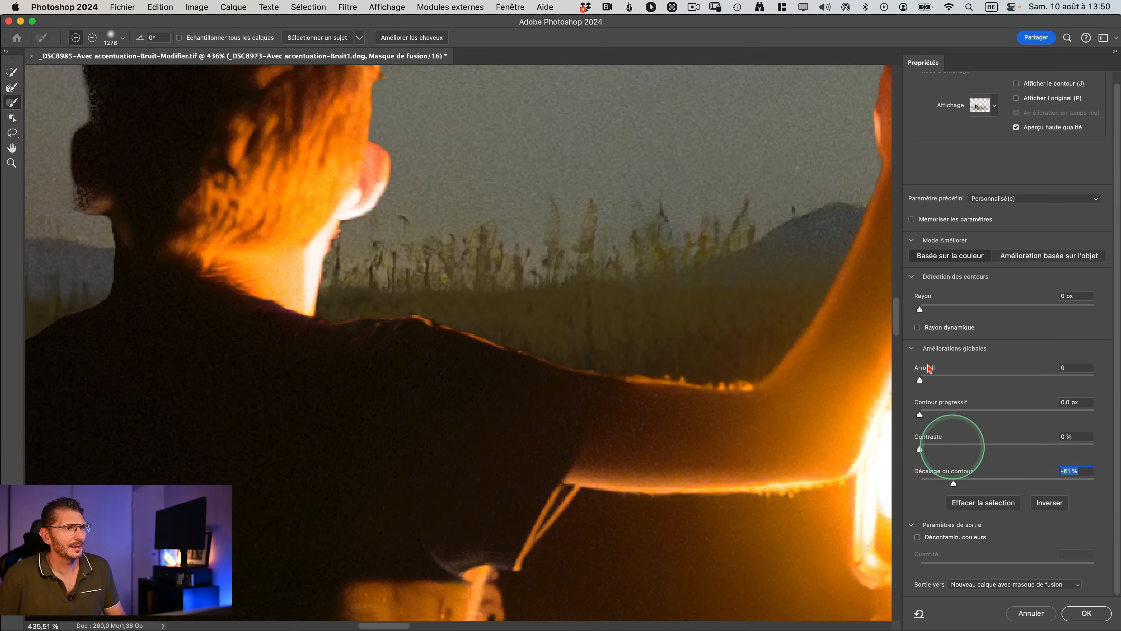
pyautogui.click(941, 416)
pyautogui.press('space')
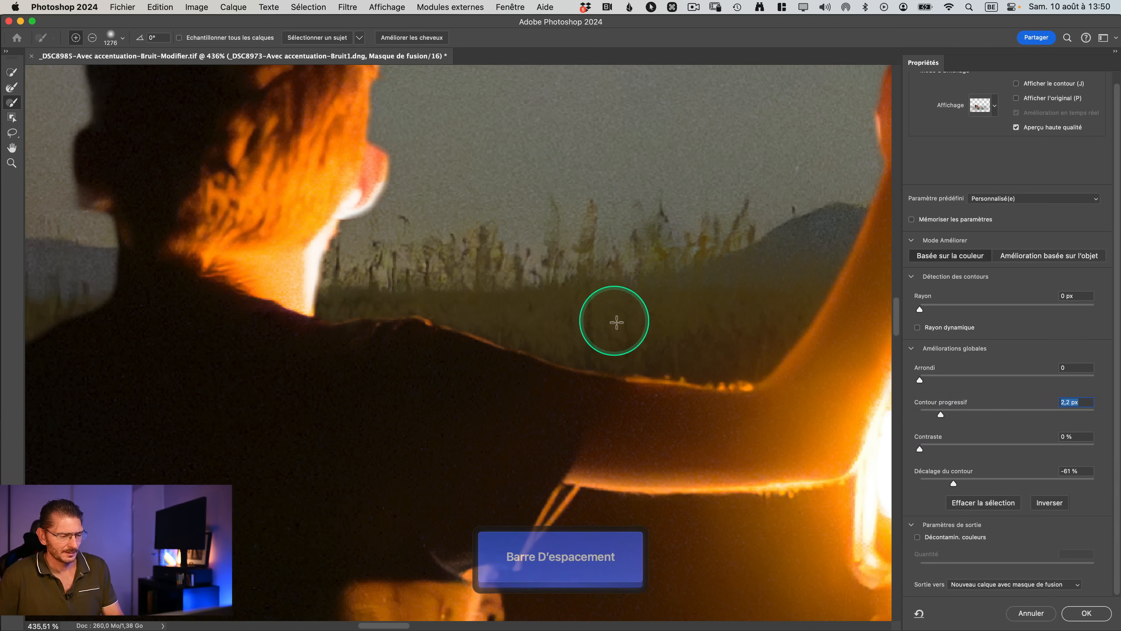
pyautogui.press('super+0')
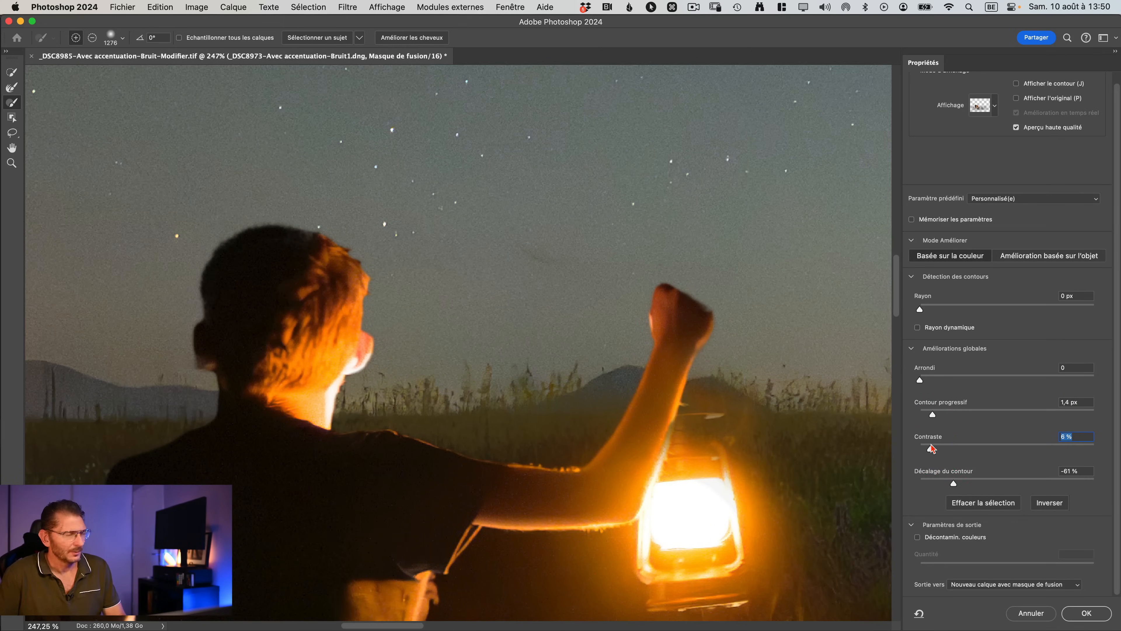
pyautogui.press('super+0')
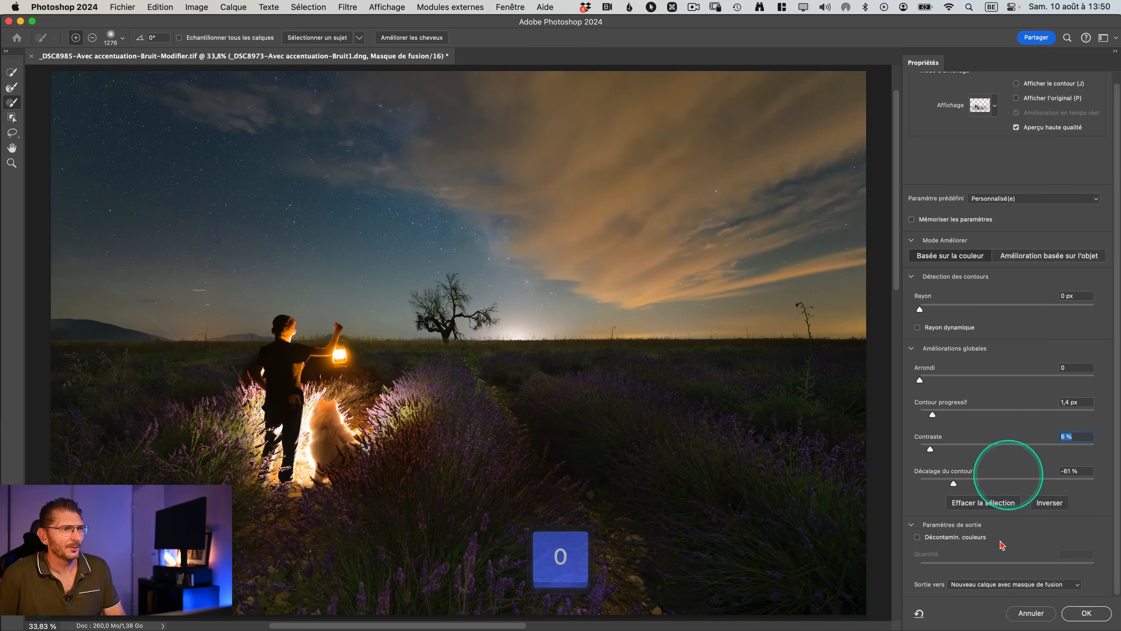
pyautogui.click(1088, 613)
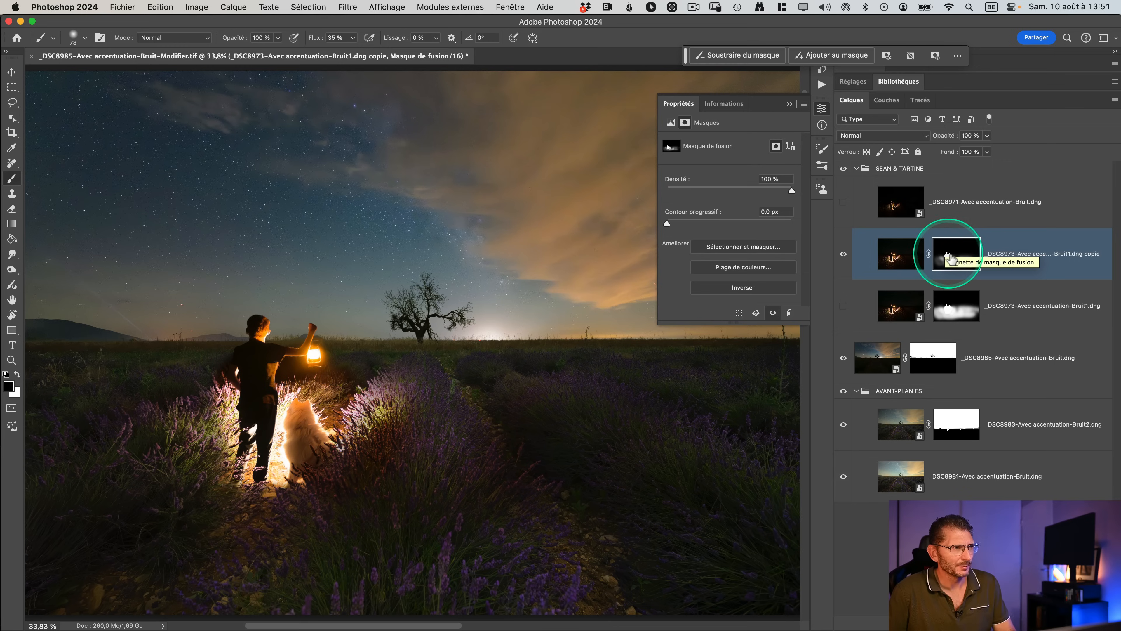
# Reopen Select and Mask on the copied layer's mask to examine the available output options, and leave without applying anything
pyautogui.click(742, 247)
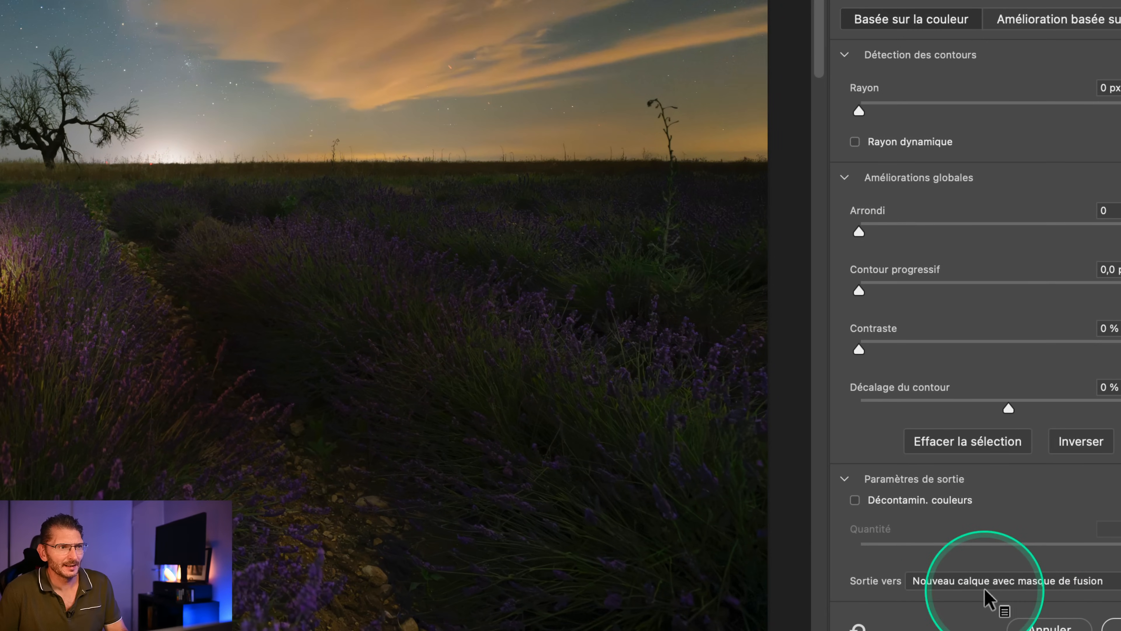
pyautogui.click(1026, 584)
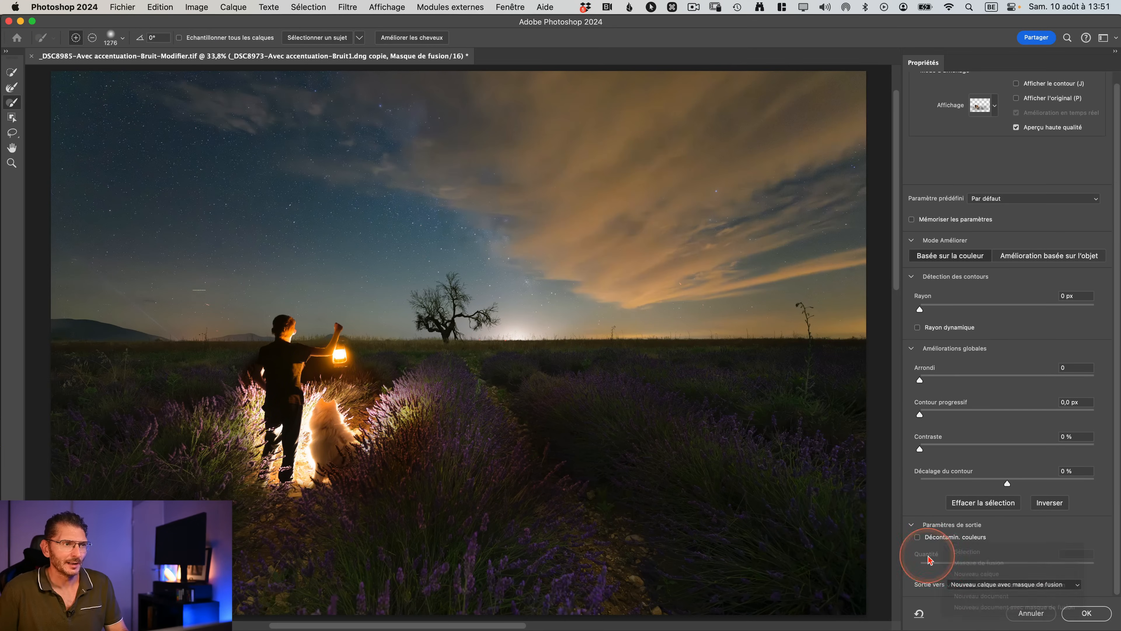
pyautogui.click(1032, 614)
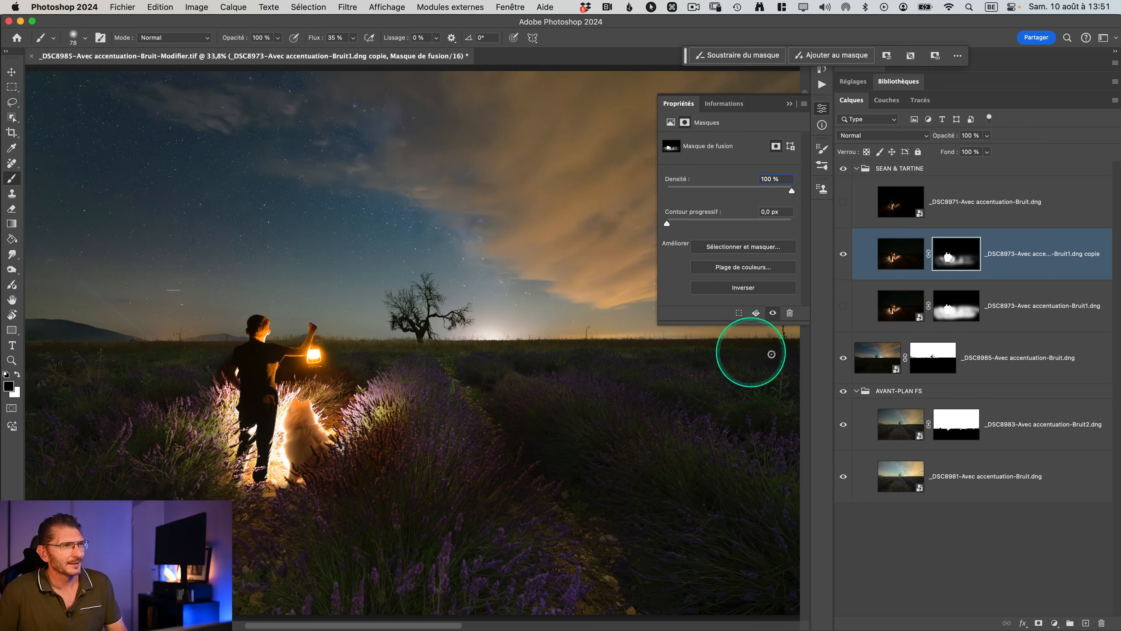
# Darken the starry sky of the _DSC8985 smart object in Camera Raw by setting Exposure to +1.55
pyautogui.click(872, 358)
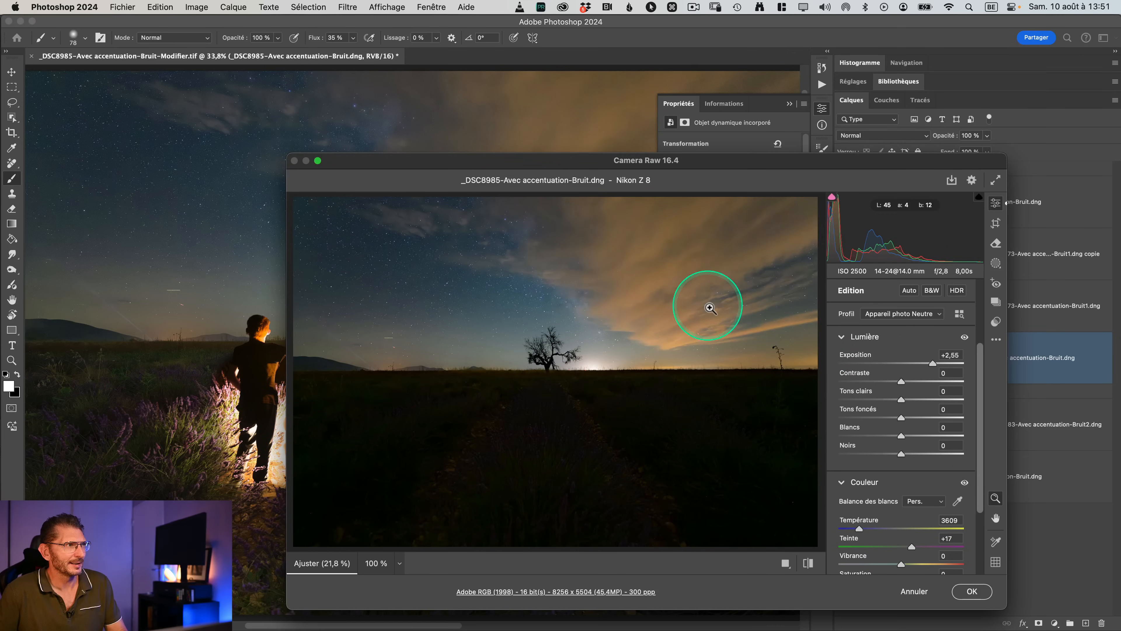
pyautogui.moveTo(537, 168); pyautogui.dragTo(614, 133)
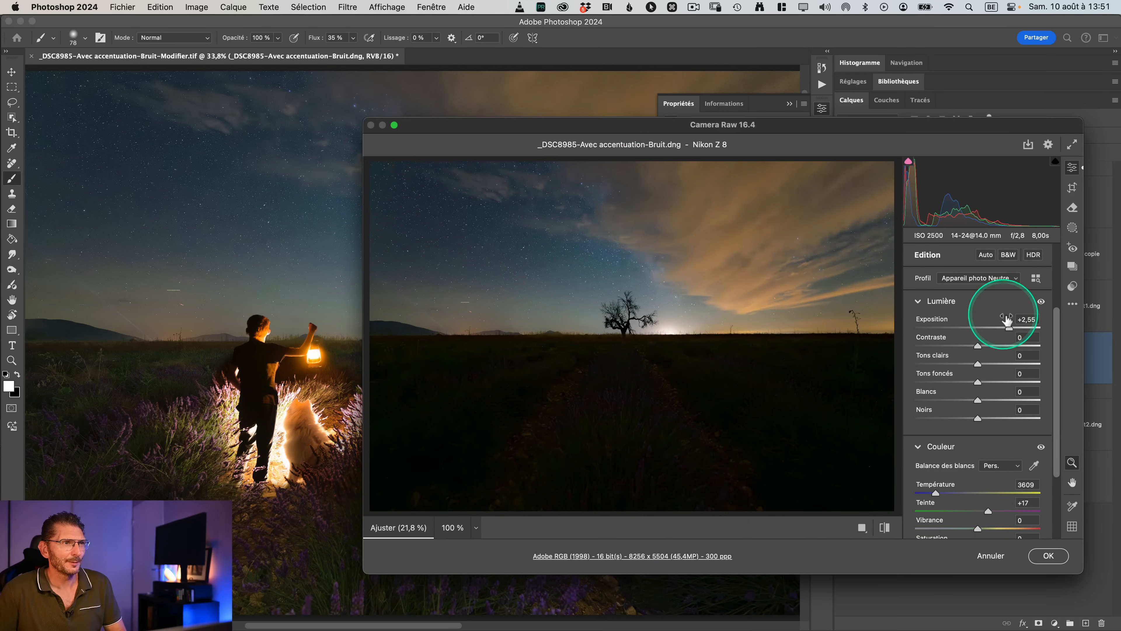
pyautogui.moveTo(1008, 330); pyautogui.dragTo(998, 329)
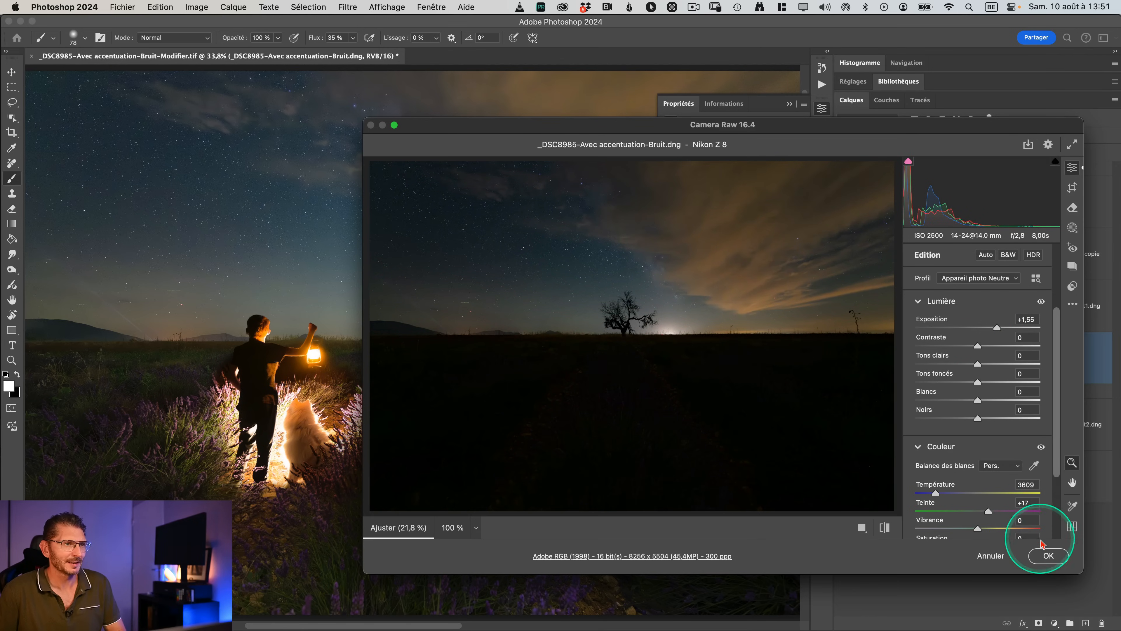
pyautogui.click(1048, 554)
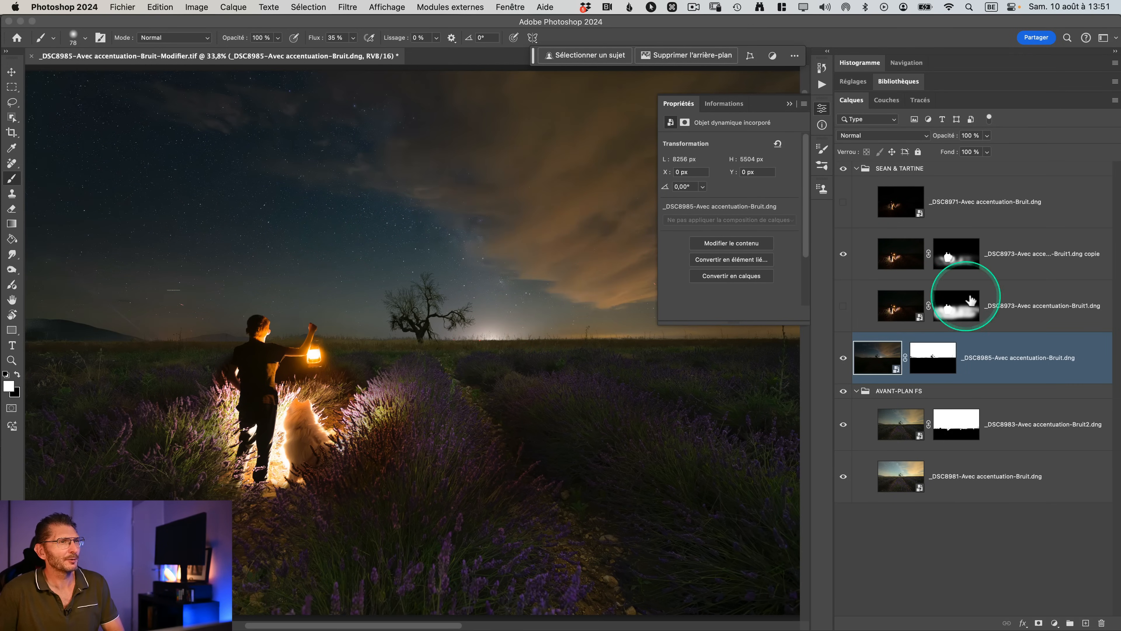
# In Camera Raw, set the _DSC8985 sky's Exposure to +1.25, Highlights to +32, Clarity to about +59 and Dehaze to about +52
pyautogui.doubleClick(878, 360)
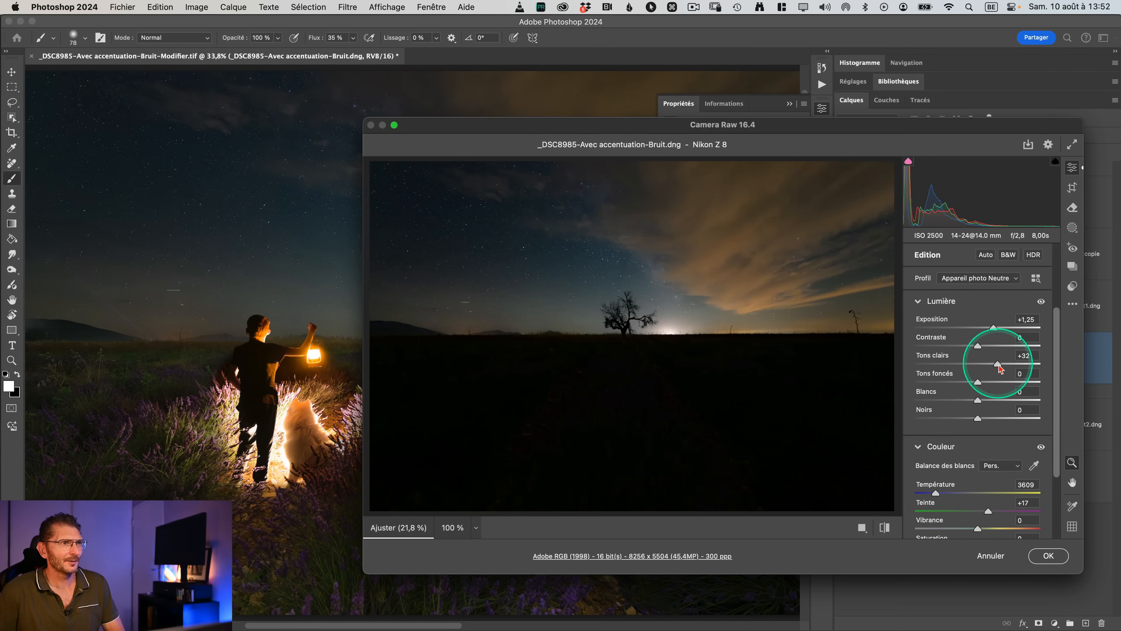
pyautogui.scroll(-10, 995, 395)
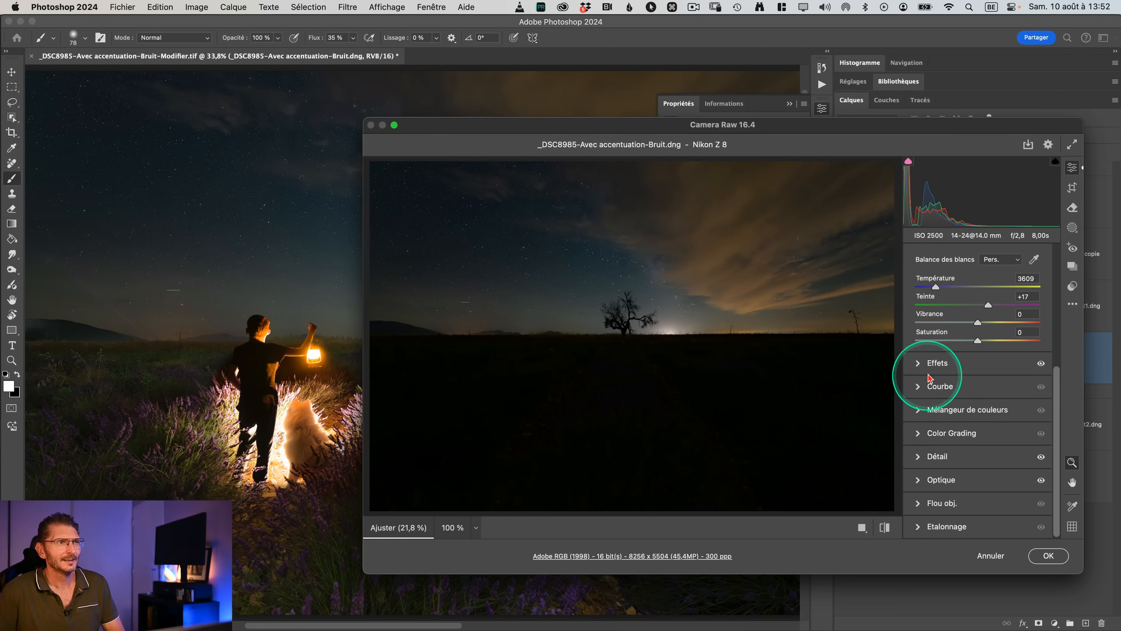
pyautogui.click(932, 363)
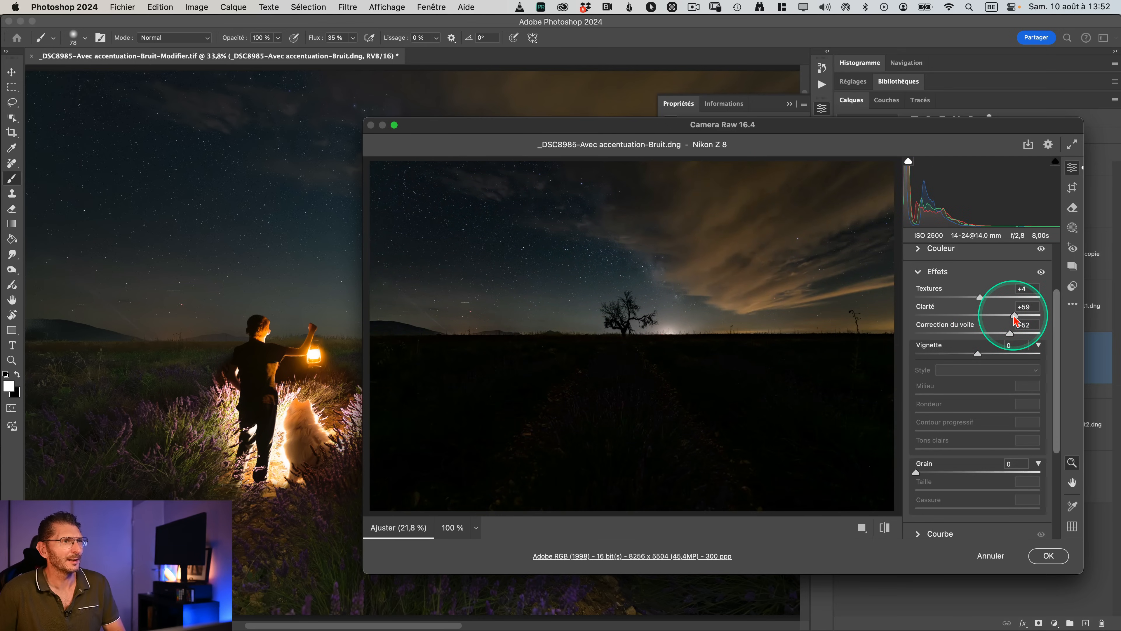
pyautogui.click(1047, 557)
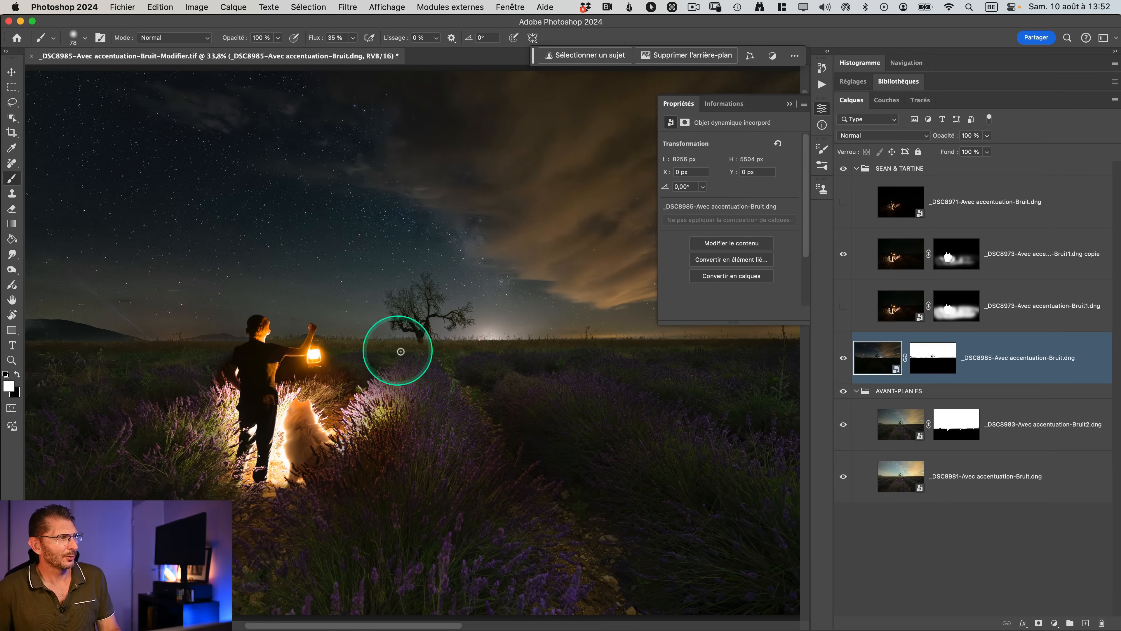
# In Camera Raw, set the upper linear gradient mask's Exposure to -1.95 on the _DSC8983 foreground smart object, and save the composite
pyautogui.click(897, 423)
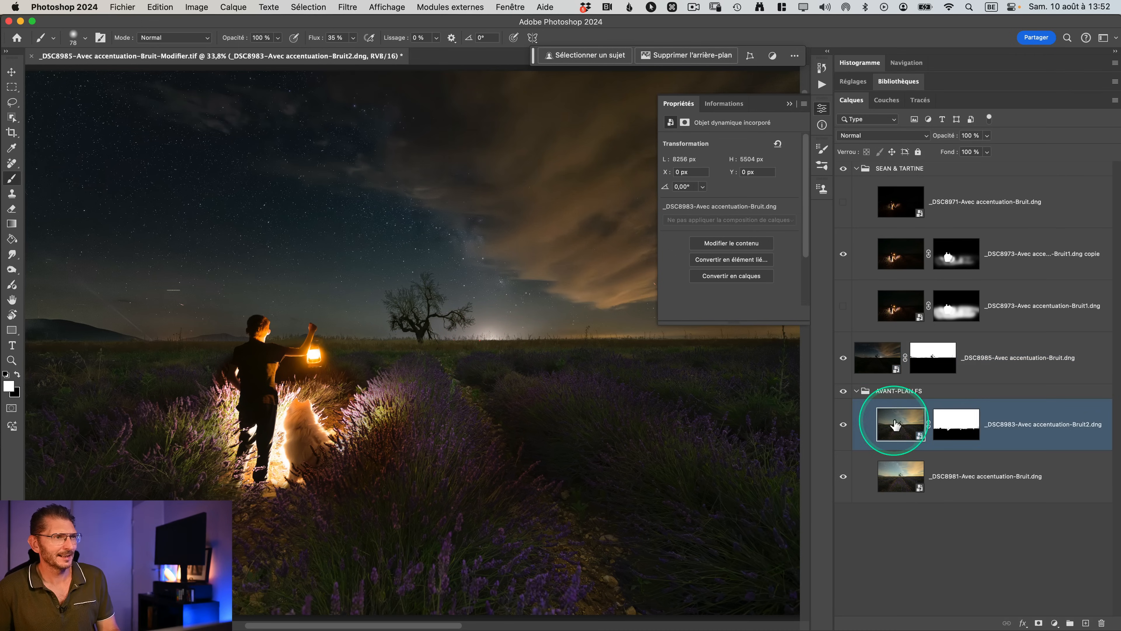
pyautogui.doubleClick(896, 424)
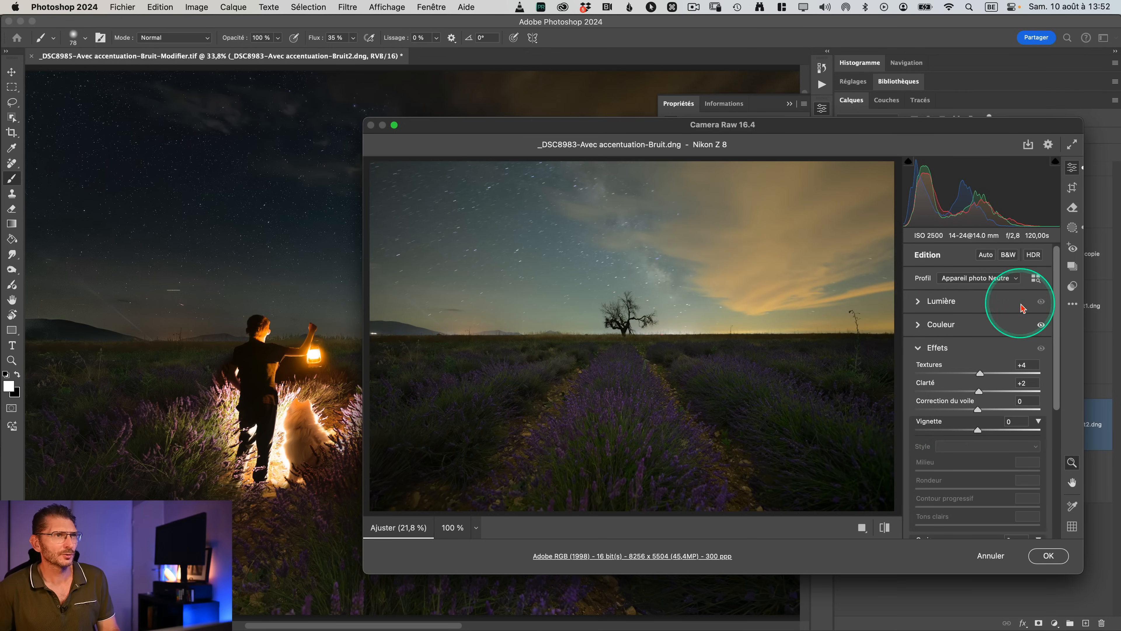
pyautogui.click(1072, 230)
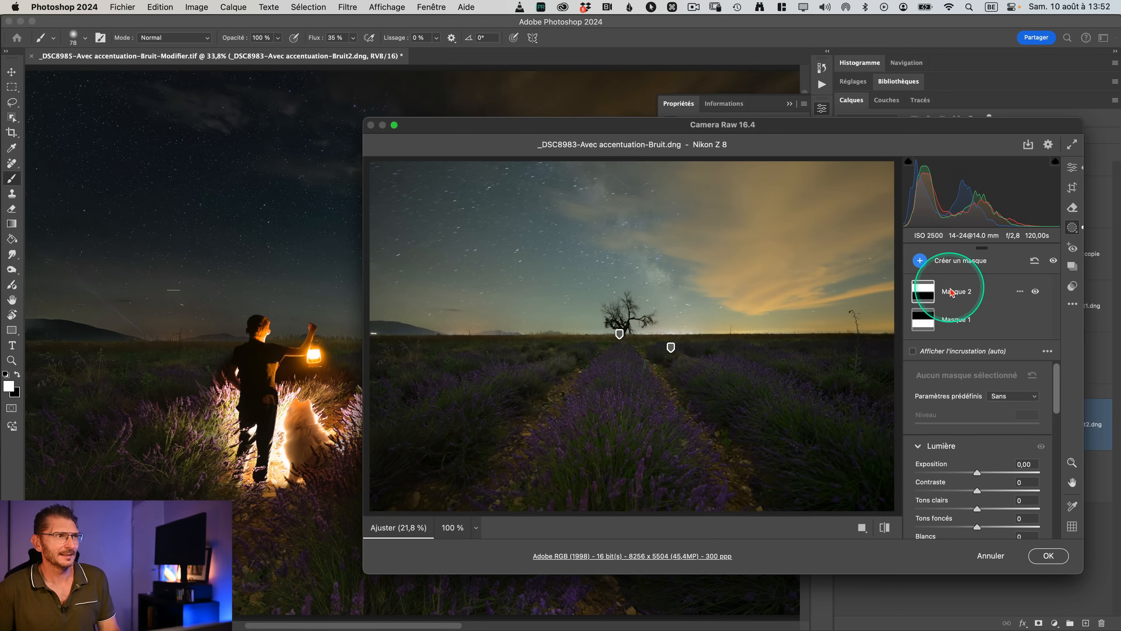
pyautogui.click(918, 299)
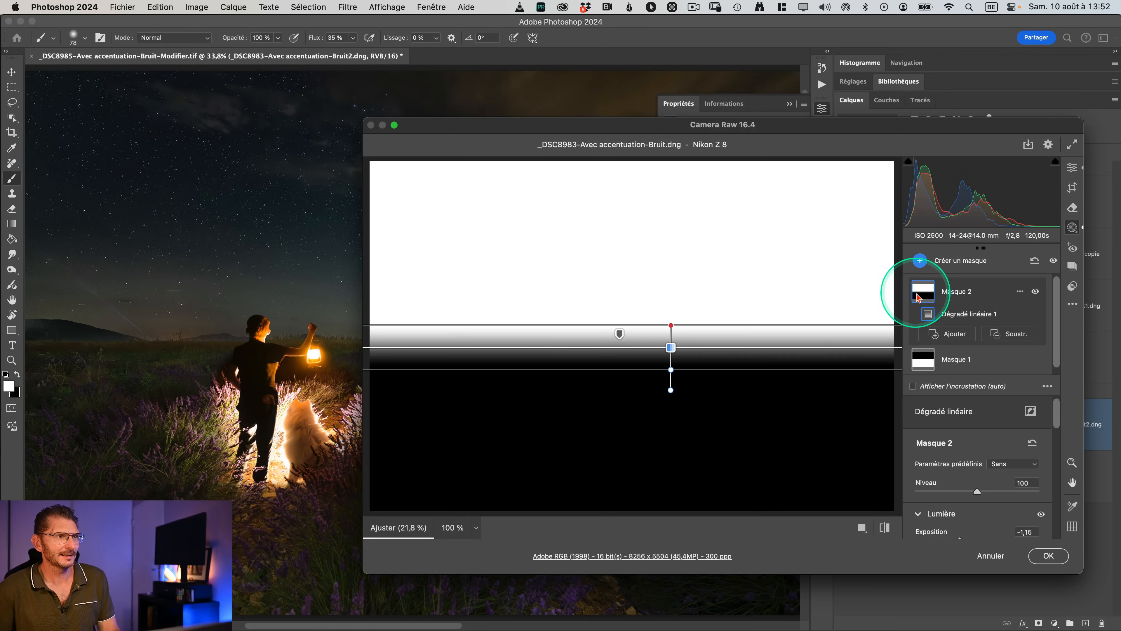
pyautogui.scroll(-3, 1000, 442)
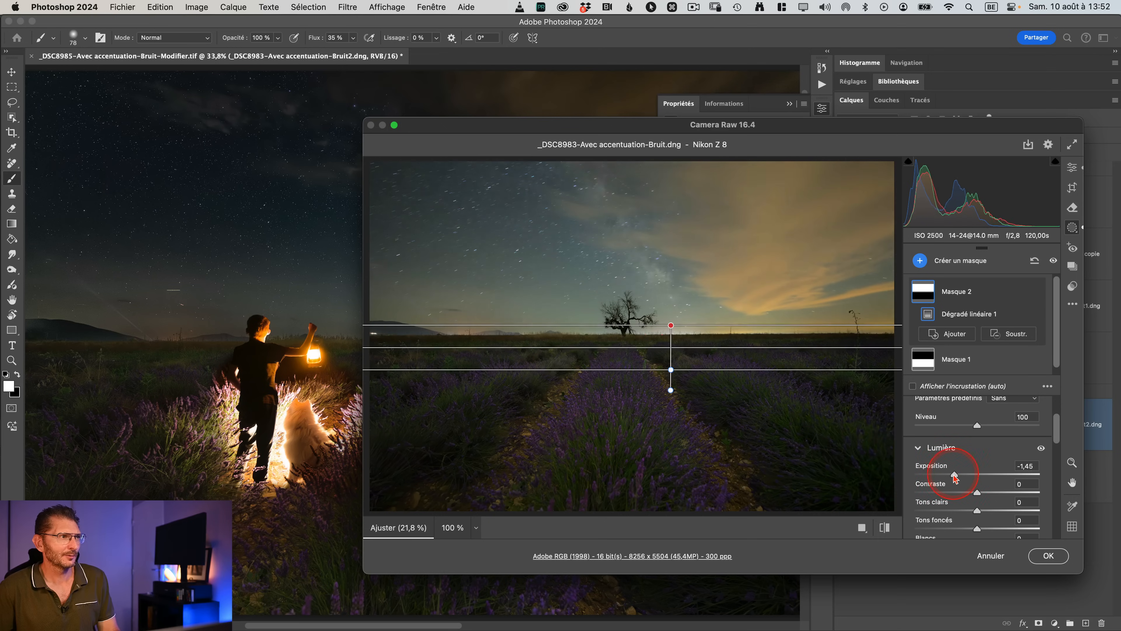
pyautogui.moveTo(954, 476); pyautogui.dragTo(949, 476)
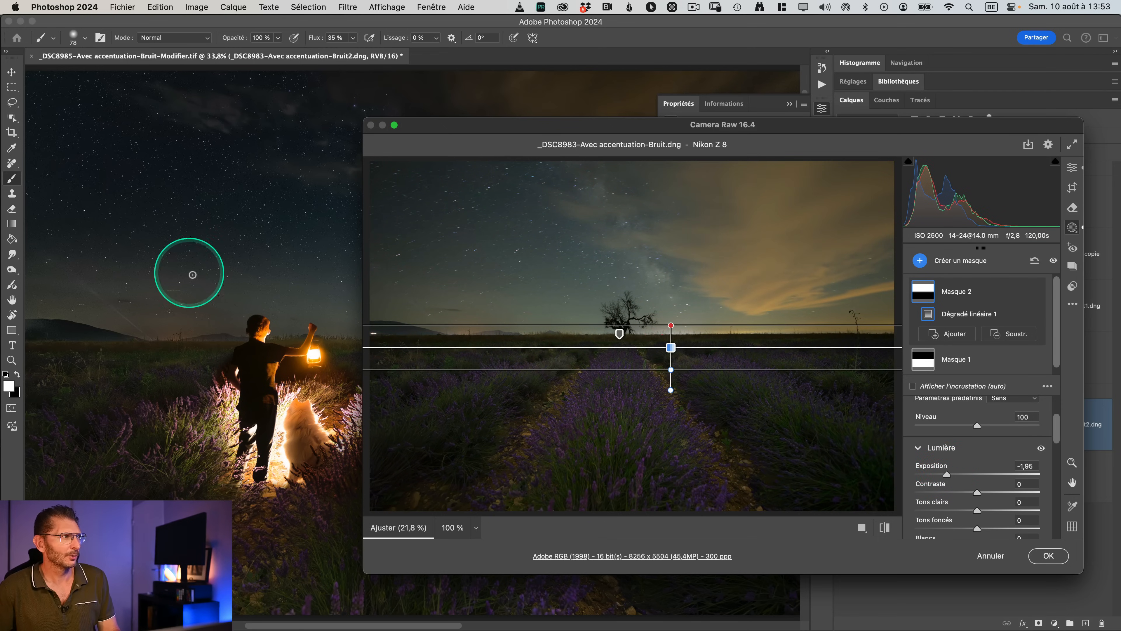
pyautogui.click(1049, 557)
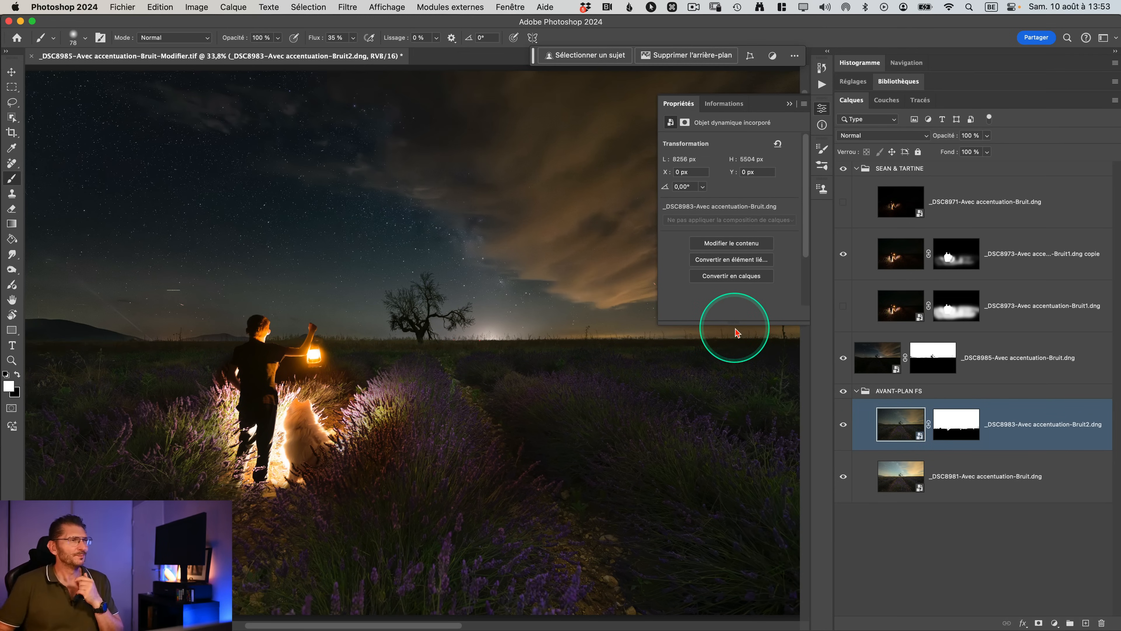
pyautogui.press('super+s')
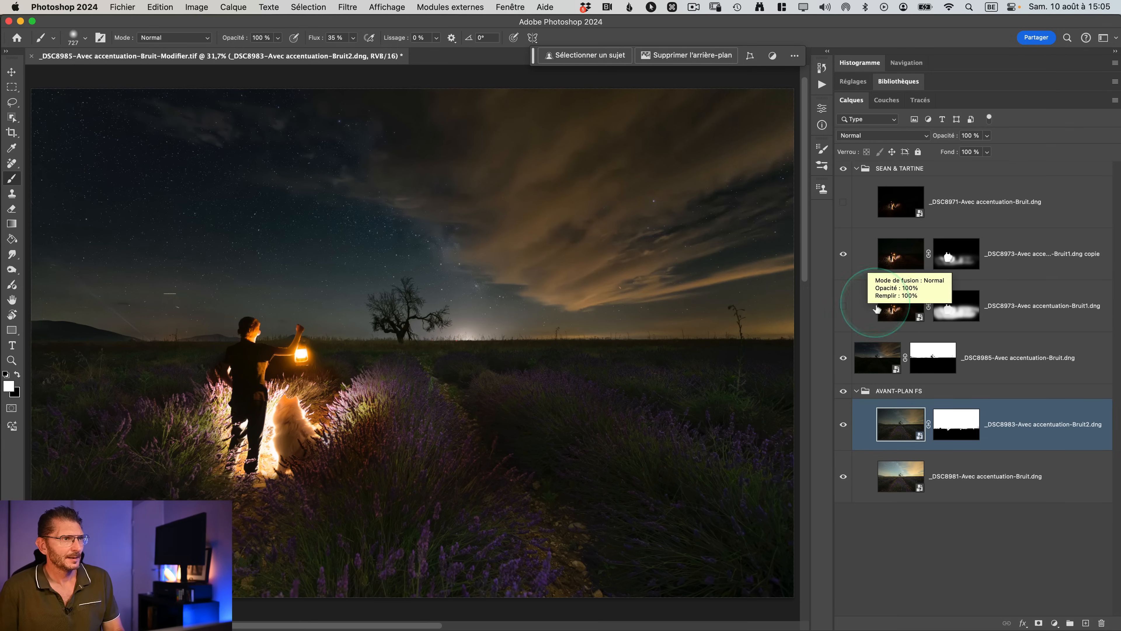
# Duplicate the hidden _DSC8973-Avec accentuation-Bruit1.dng smart object layer together with its mask
pyautogui.click(899, 311)
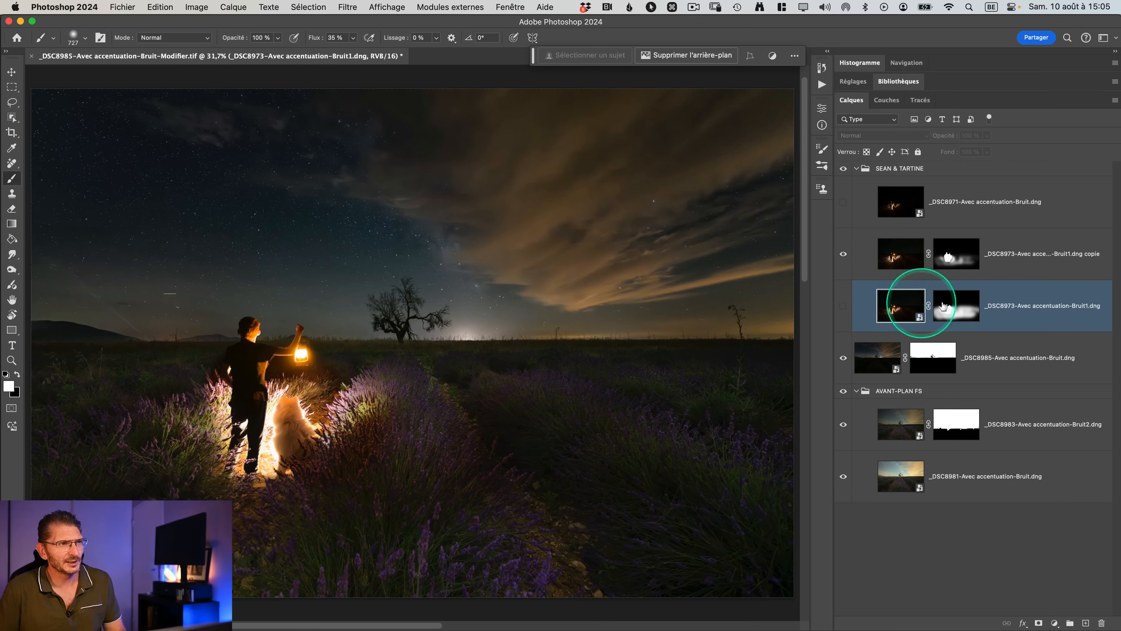
pyautogui.press('super')
pyautogui.press('super+j')
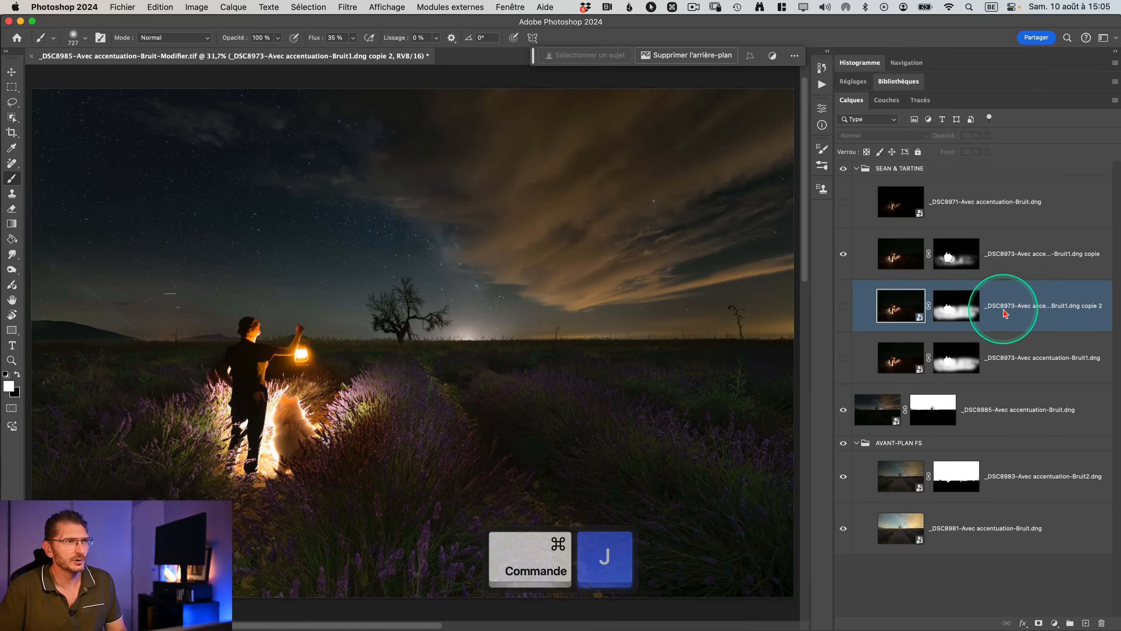
# Copy the refined mask of the visible _DSC8973 copy onto the new duplicate layer, replacing the duplicate's existing mask
pyautogui.click(948, 257)
pyautogui.press('alt')
pyautogui.press('ctrl')
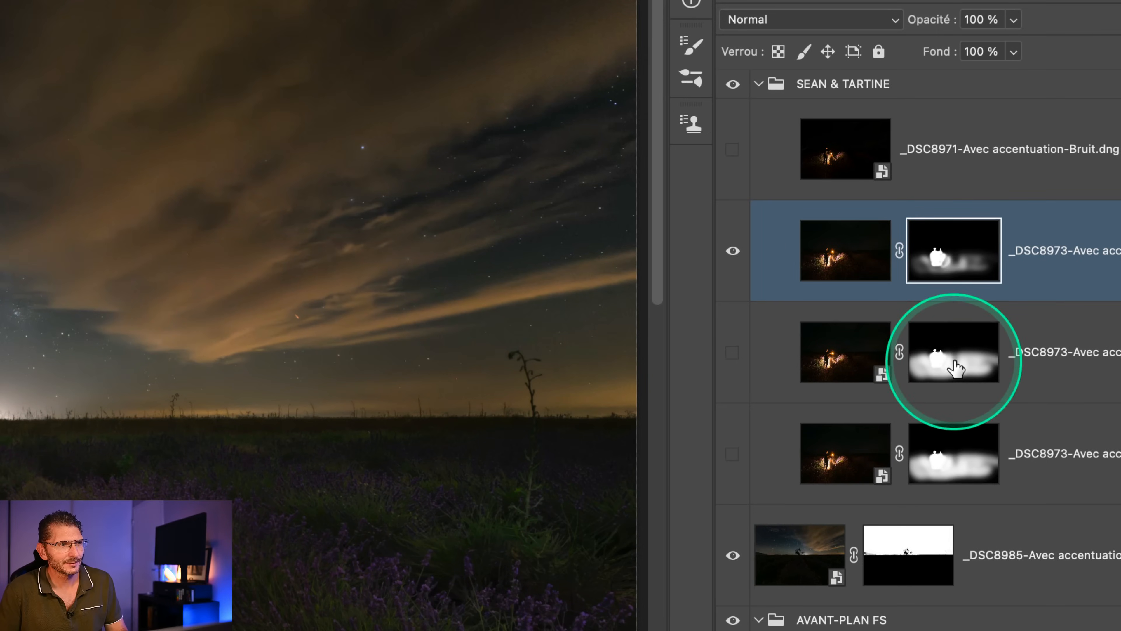
pyautogui.moveTo(955, 263); pyautogui.dragTo(960, 367)
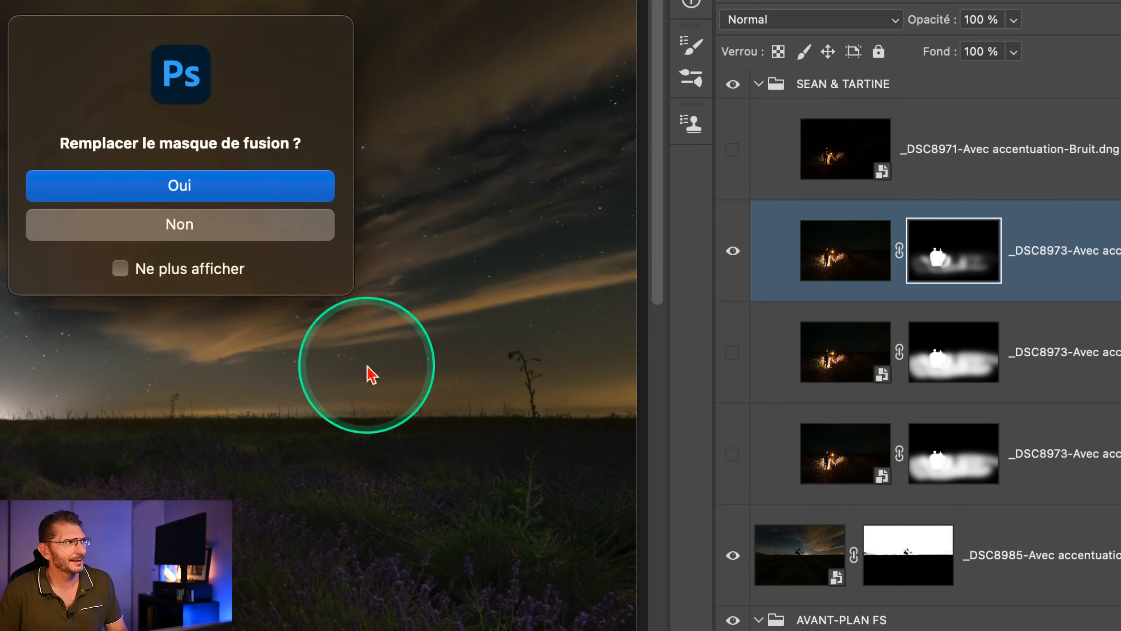
pyautogui.click(175, 186)
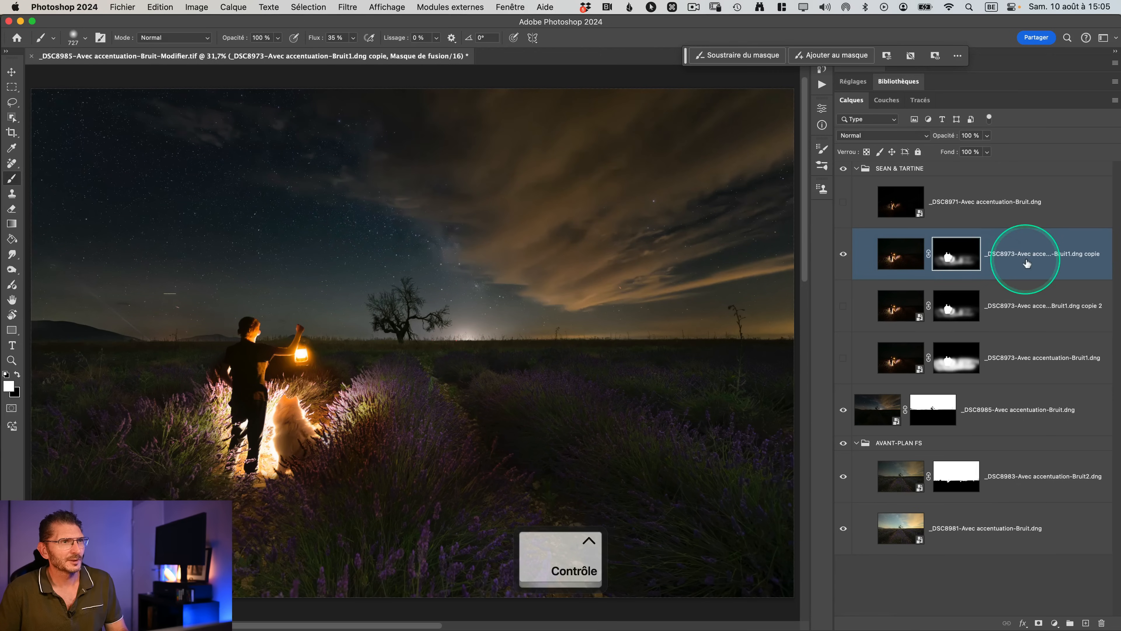
# Delete the _DSC8973-Avec accentuation-Bruit1.dng copie layer and show its copie 2 duplicate instead
pyautogui.keyDown('ctrl'); pyautogui.click(1089, 262); pyautogui.keyUp('ctrl')
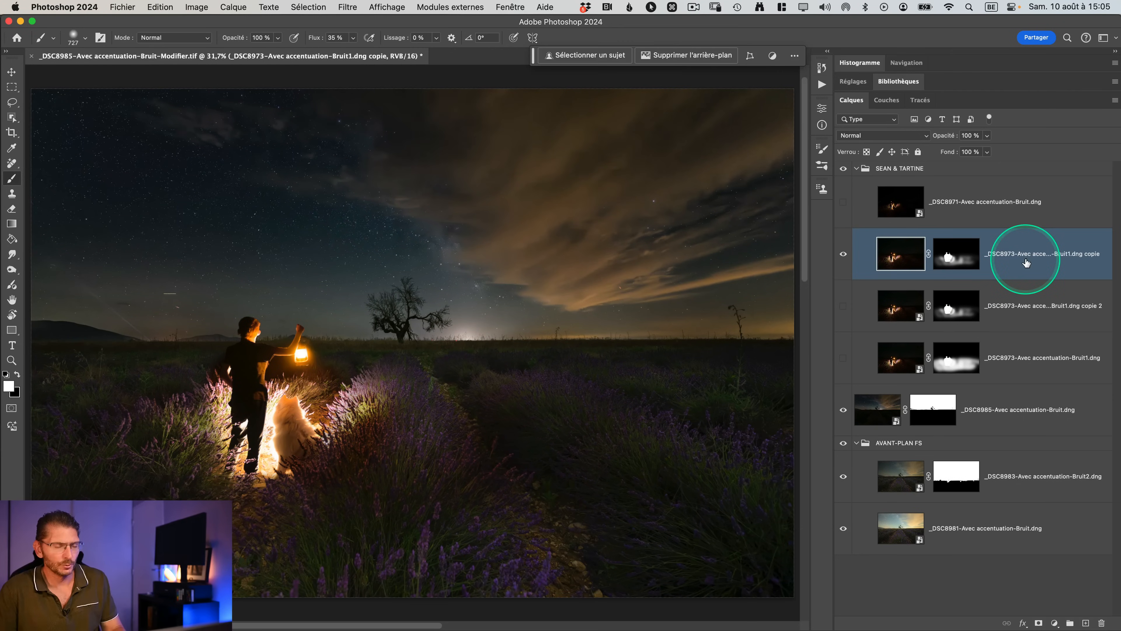
pyautogui.press('BackSpace')
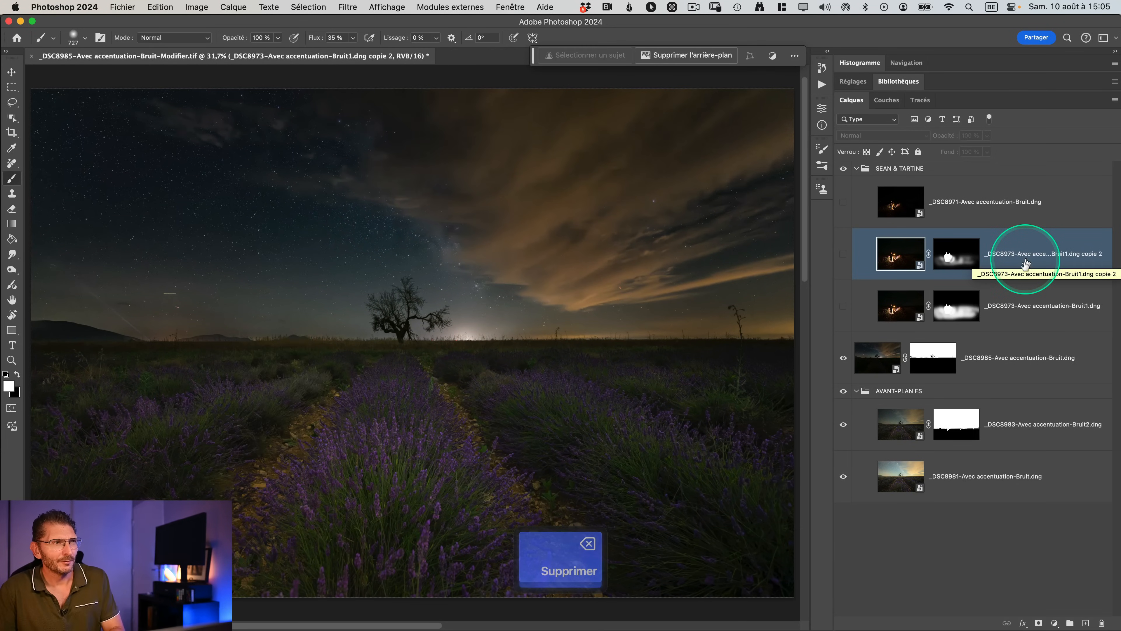
pyautogui.click(842, 256)
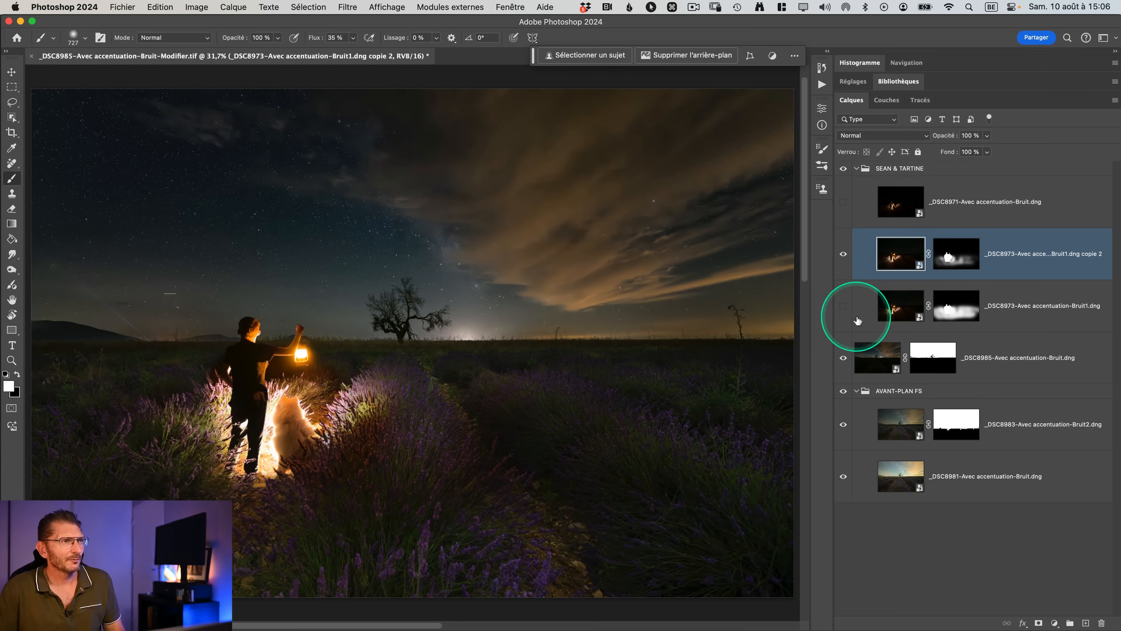
# Compare the copie 2 layer with the original _DSC8973-Avec accentuation-Bruit1.dng layer, leaving the original shown and copie 2 hidden
pyautogui.click(843, 306)
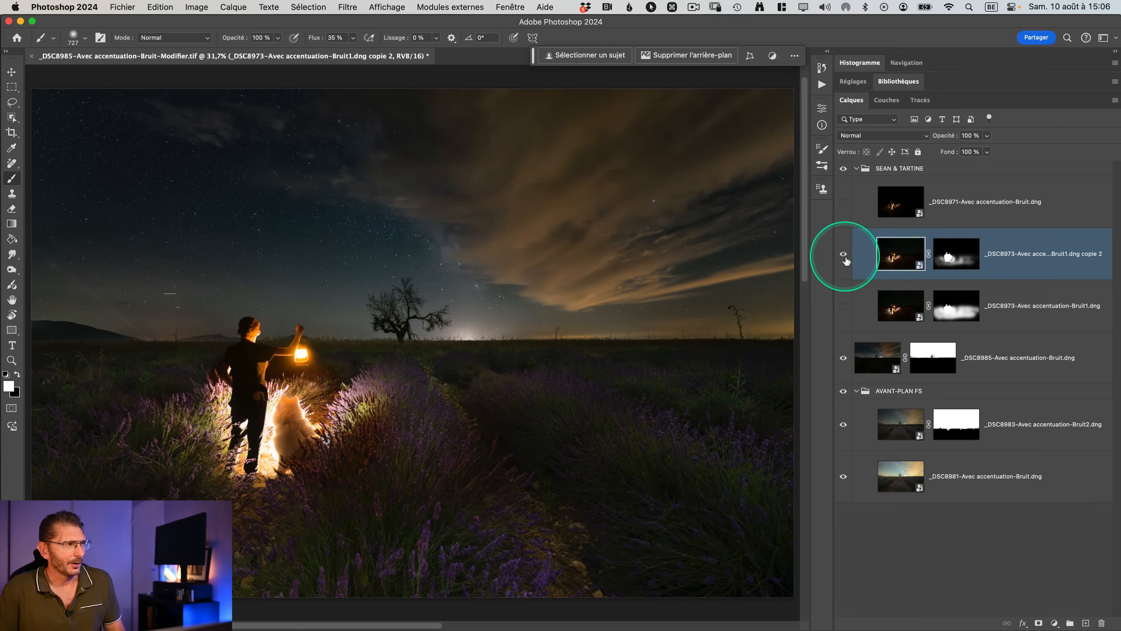
pyautogui.click(844, 254)
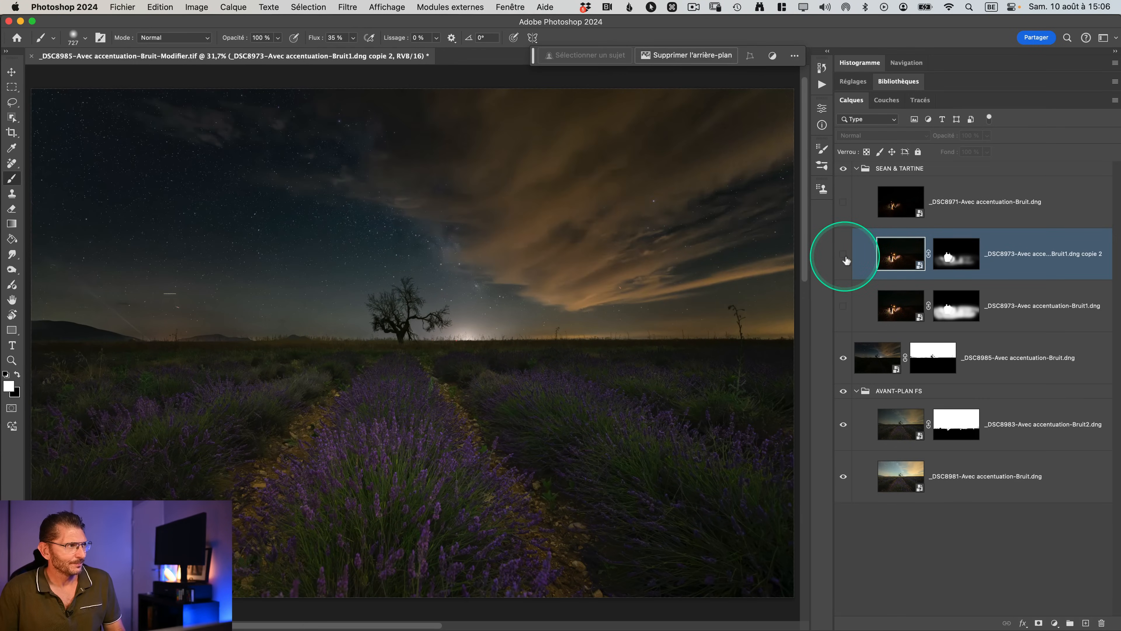
pyautogui.click(843, 255)
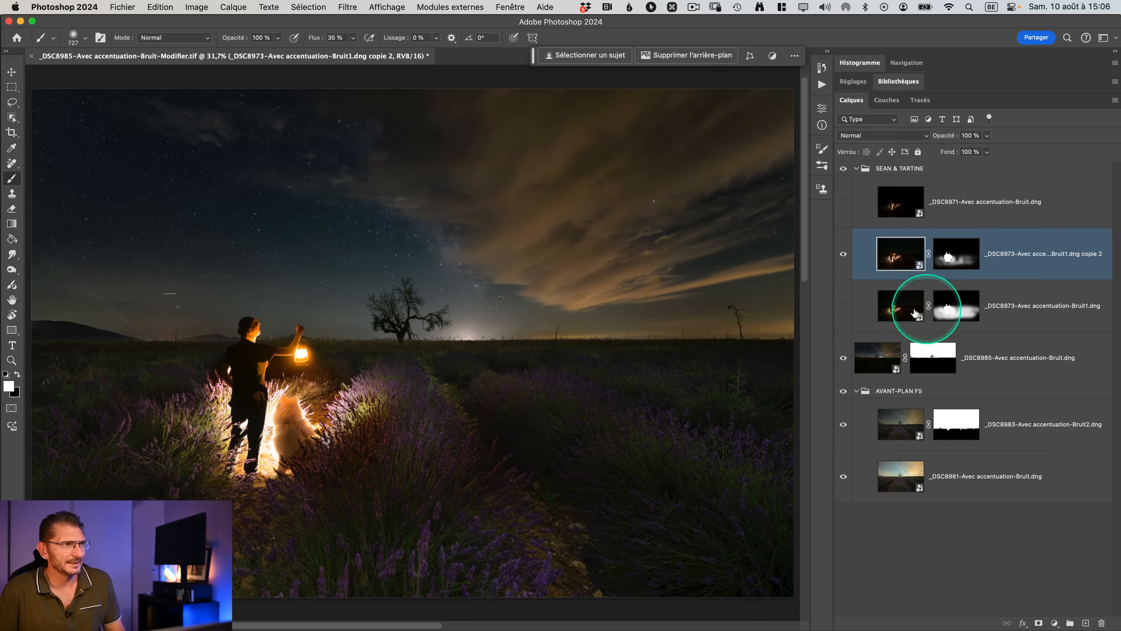
pyautogui.click(843, 306)
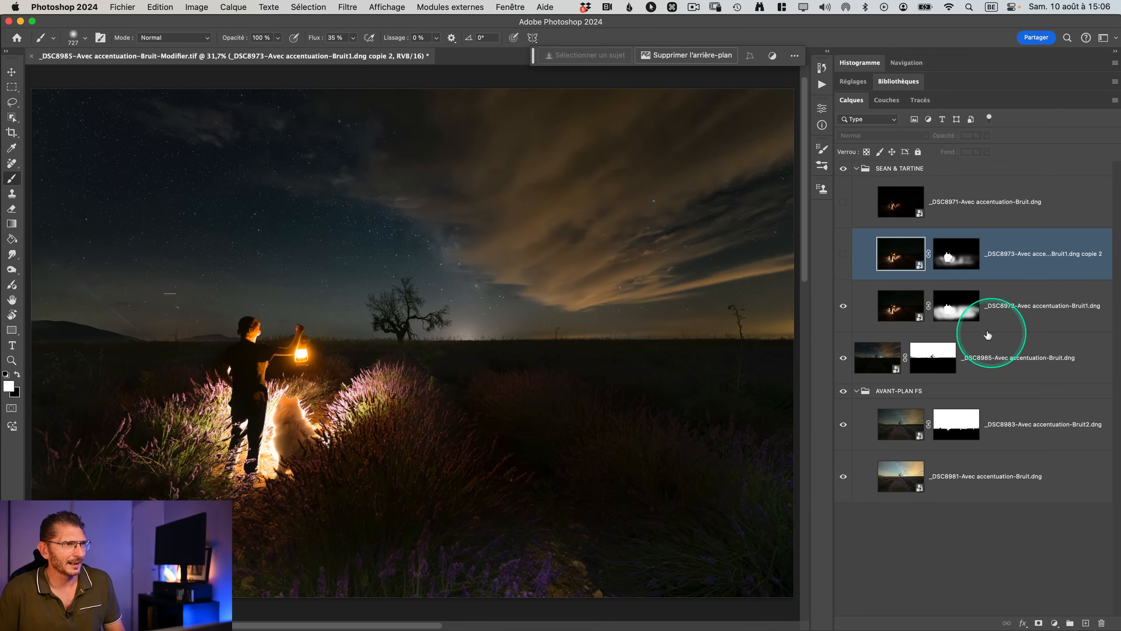
# Temporarily disable the mask of the original _DSC8973 layer and examine the dark lavender beside the lit area
pyautogui.keyDown('shift'); pyautogui.click(954, 304); pyautogui.keyUp('shift')
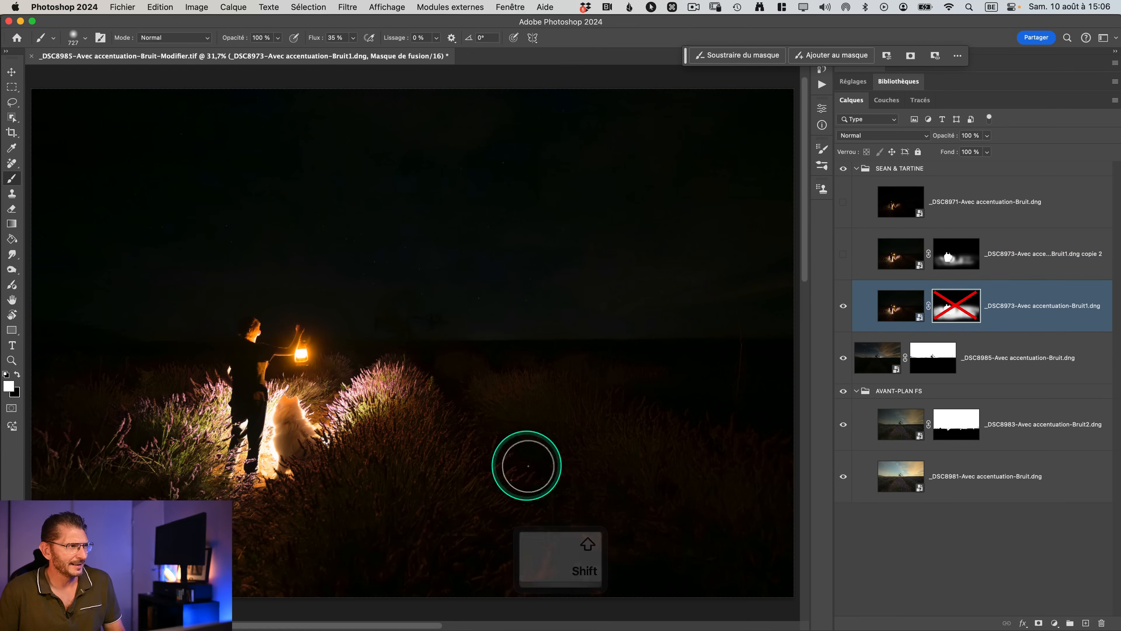
pyautogui.press('z')
pyautogui.moveTo(494, 458)
pyautogui.mouseDown()
pyautogui.moveTo(580, 450)
pyautogui.moveTo(545, 450)
pyautogui.mouseUp()
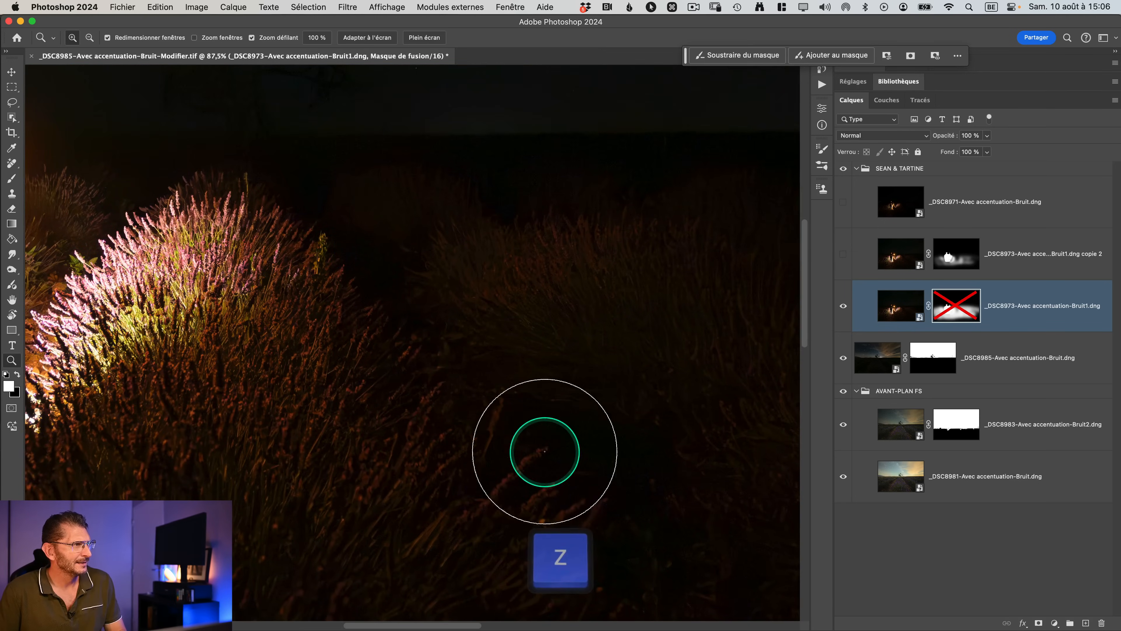
# Try an Exposure of +5.00 on the original _DSC8973 smart object in Camera Raw, inspect noise in the dark lavender, and discard the change
pyautogui.click(896, 309)
pyautogui.doubleClick(896, 309)
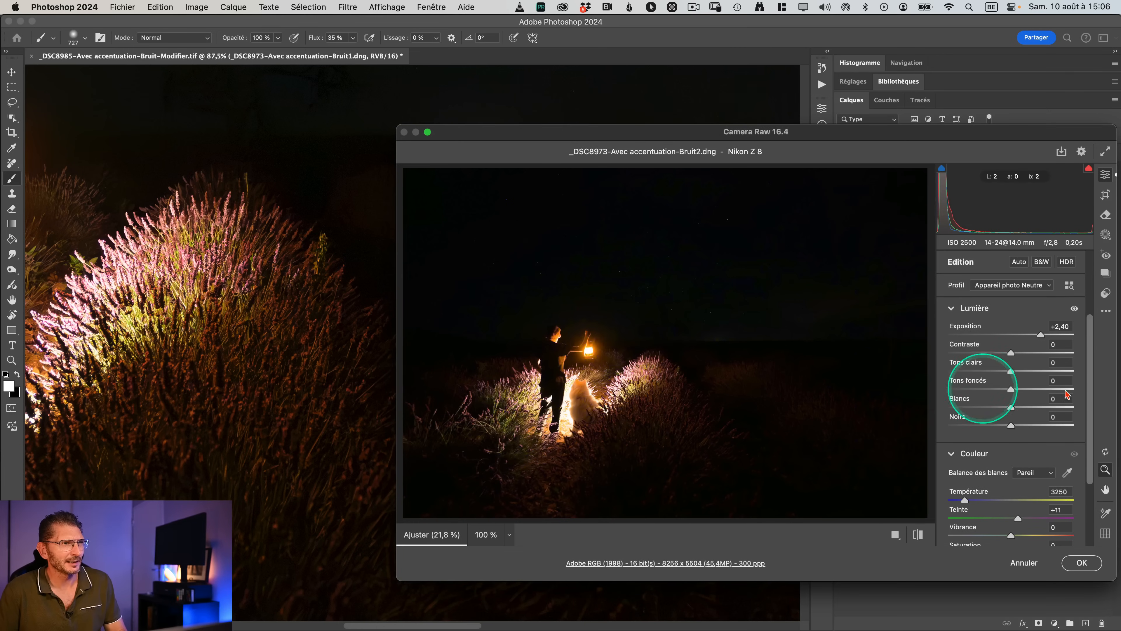
pyautogui.moveTo(1042, 339); pyautogui.dragTo(1076, 337)
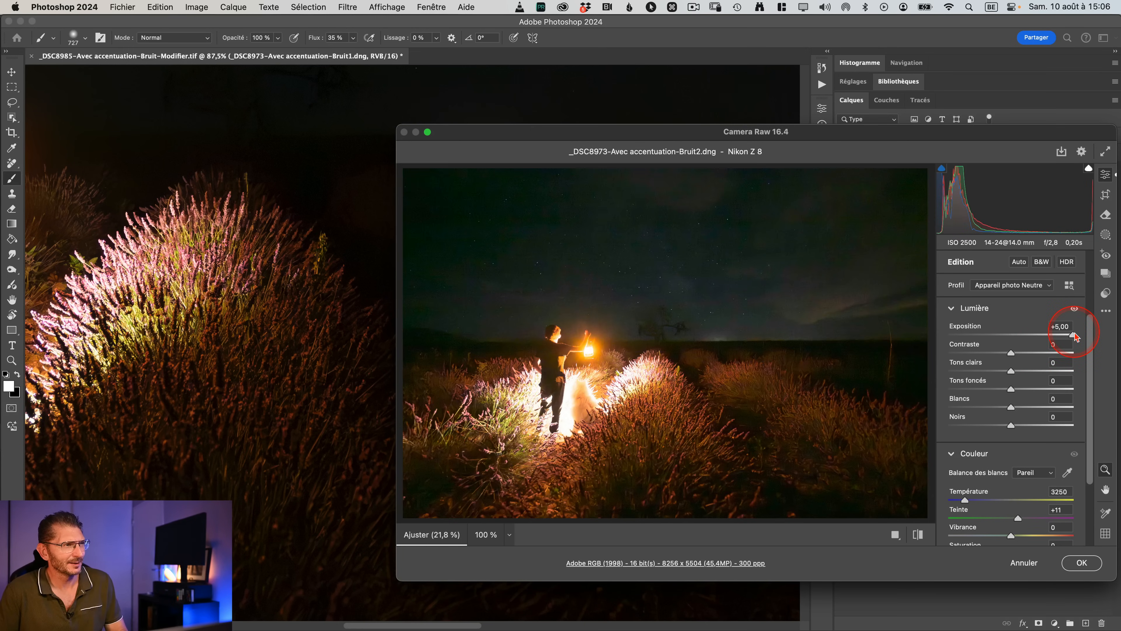
pyautogui.moveTo(739, 430); pyautogui.dragTo(815, 425)
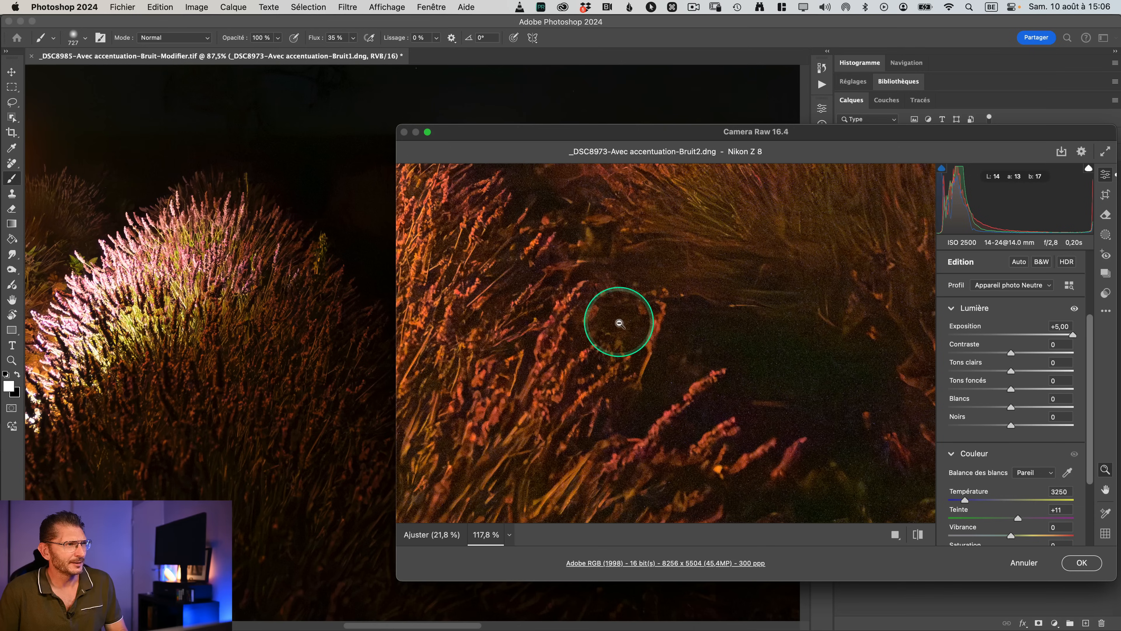
pyautogui.click(1042, 571)
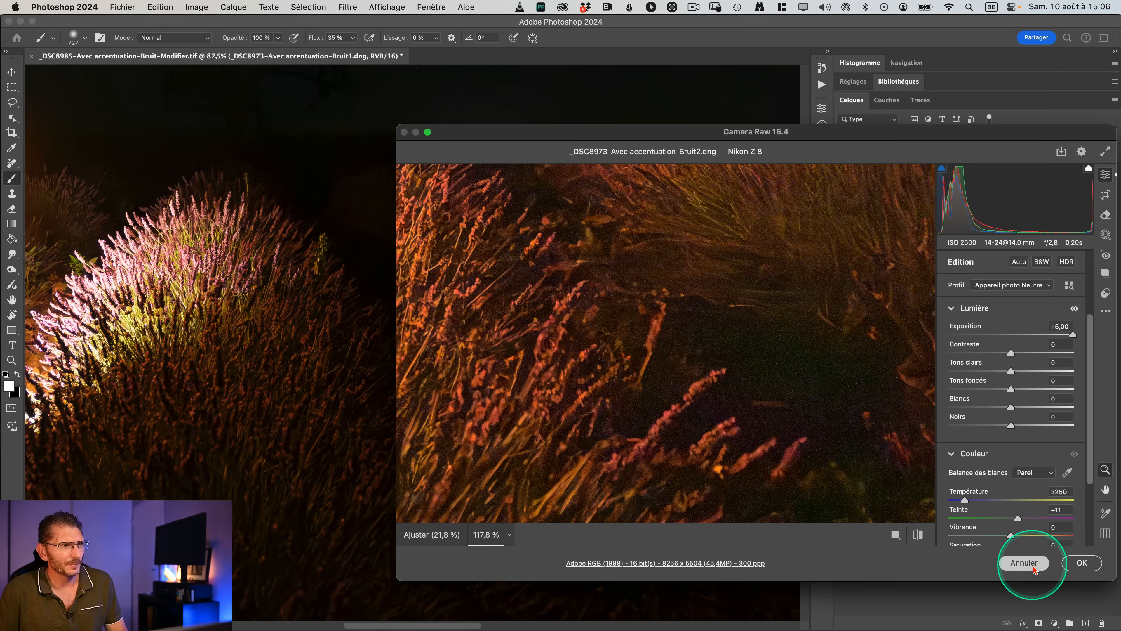
pyautogui.press('super+z')
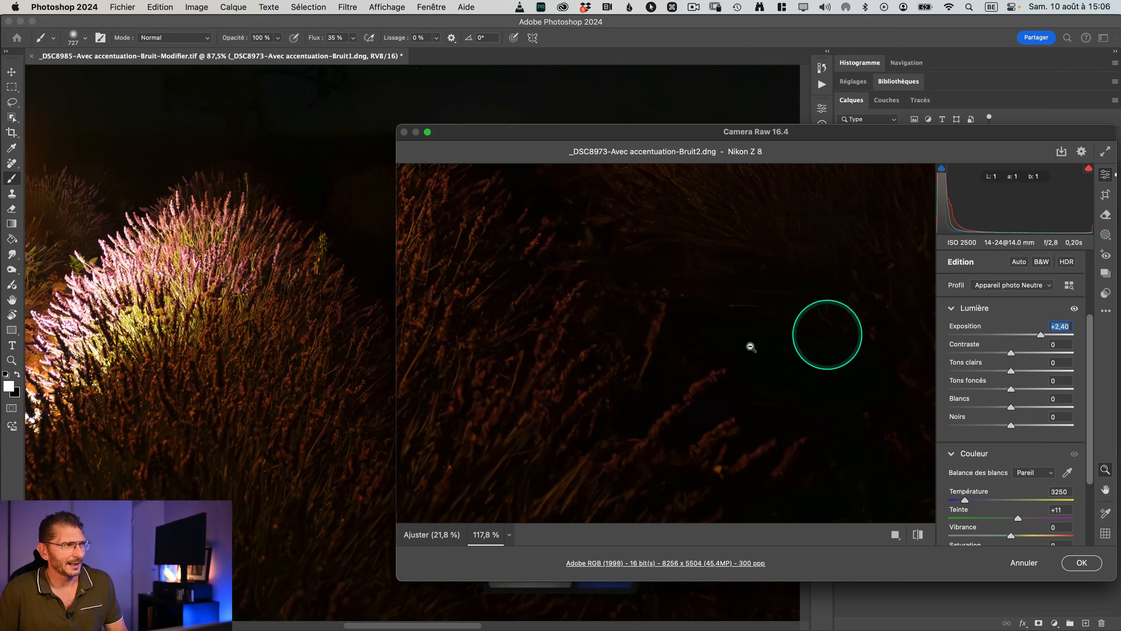
pyautogui.click(664, 353)
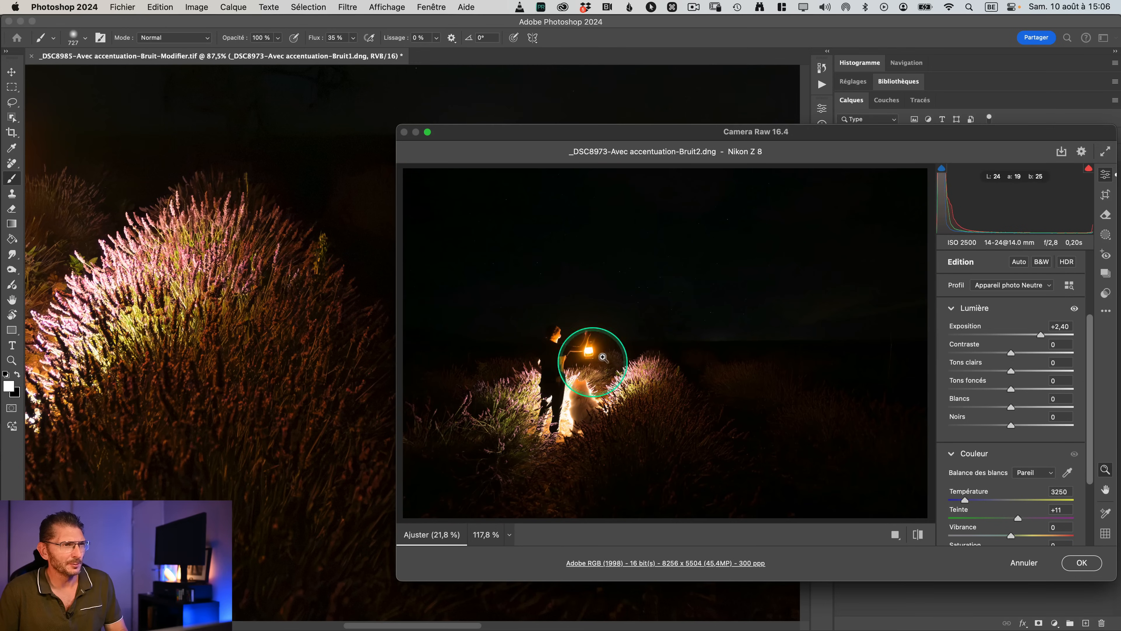
pyautogui.click(1024, 563)
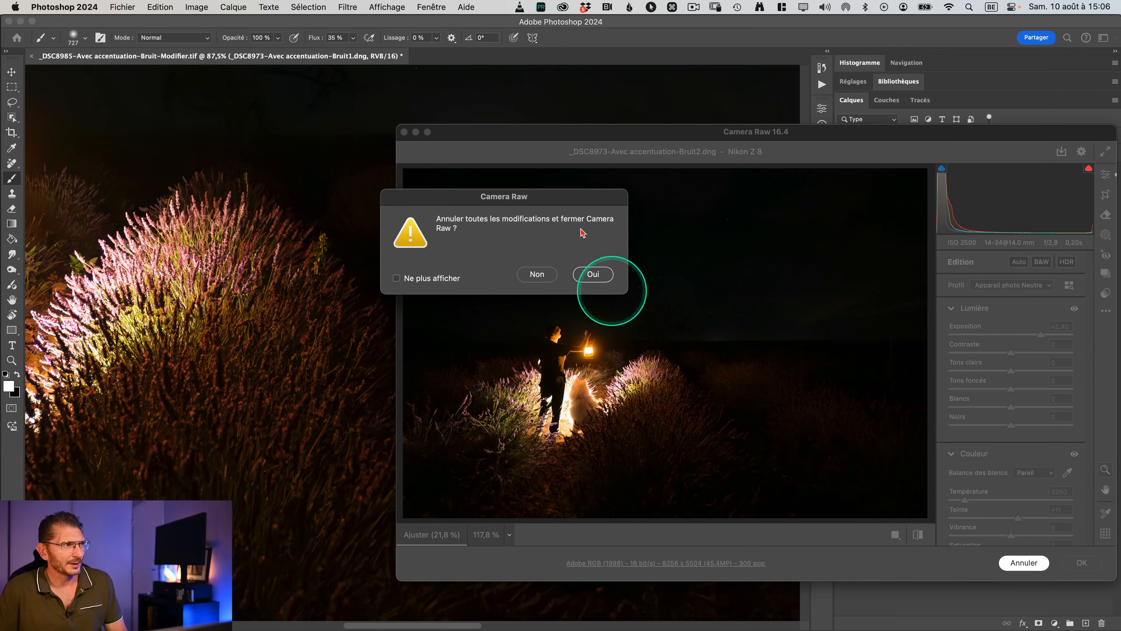
pyautogui.click(593, 274)
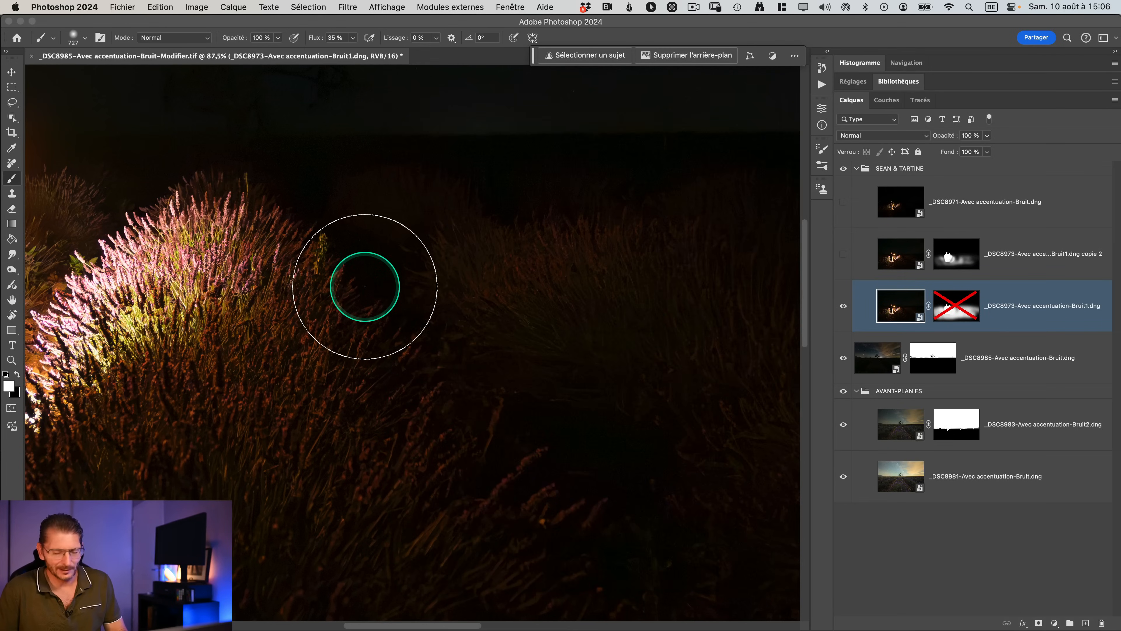
# Re-enable the mask on the original _DSC8973 layer and set the layer's blend mode to Eclaircir
pyautogui.press('super+0')
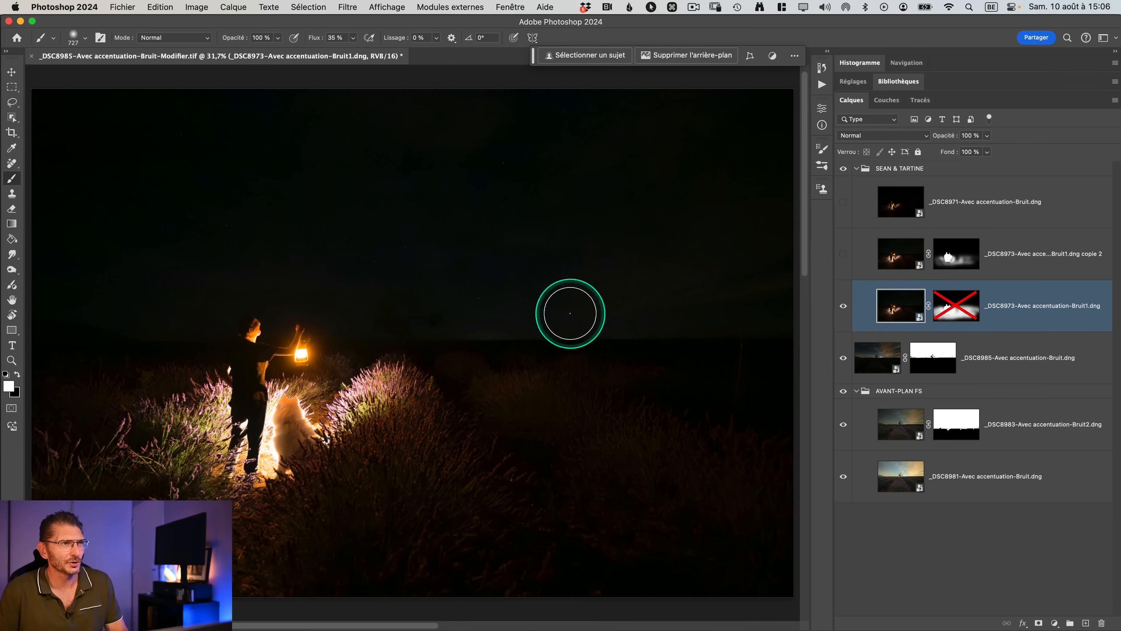
pyautogui.click(952, 309)
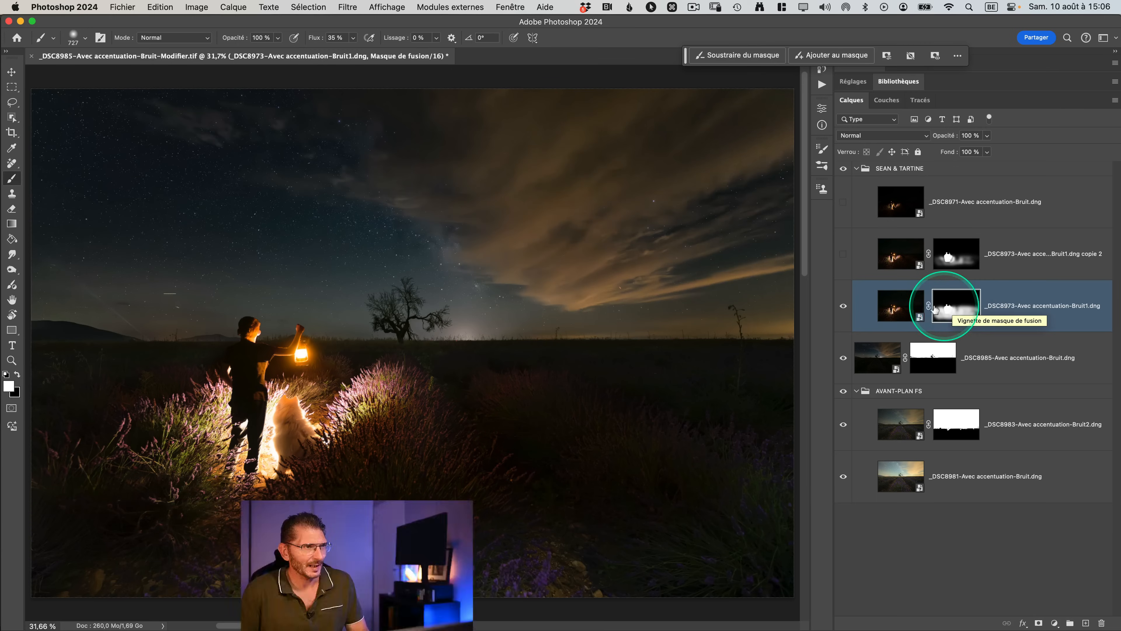
pyautogui.click(908, 309)
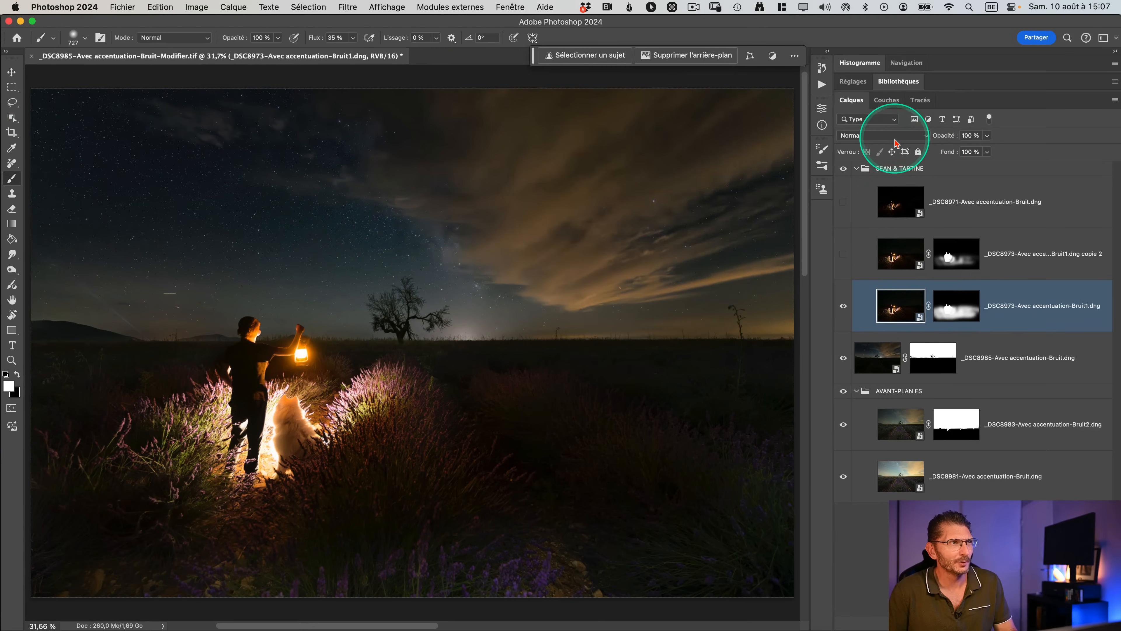
pyautogui.click(896, 142)
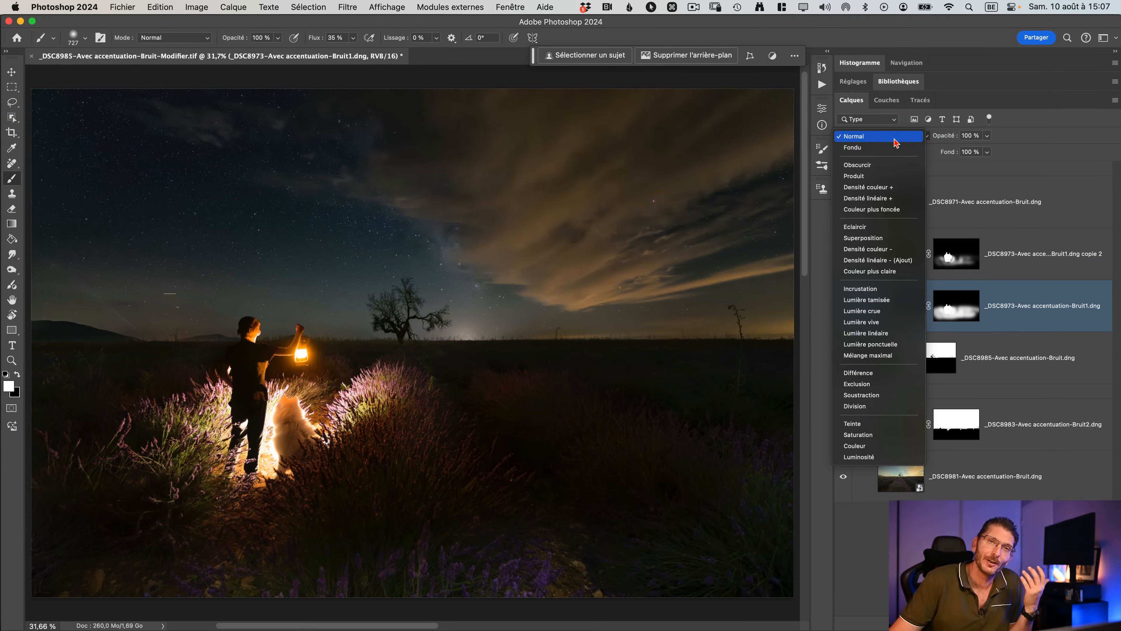
pyautogui.click(873, 227)
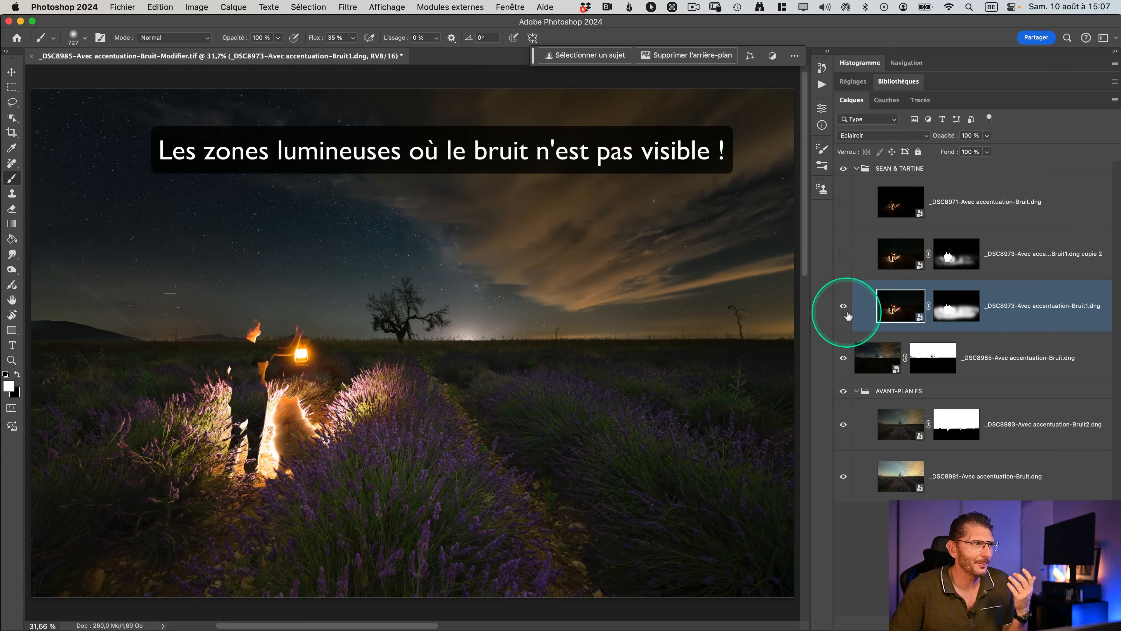
# Compare the image with and without the Eclaircir layer and examine the blended lavender foreground up close
pyautogui.click(843, 307)
pyautogui.click(843, 307)
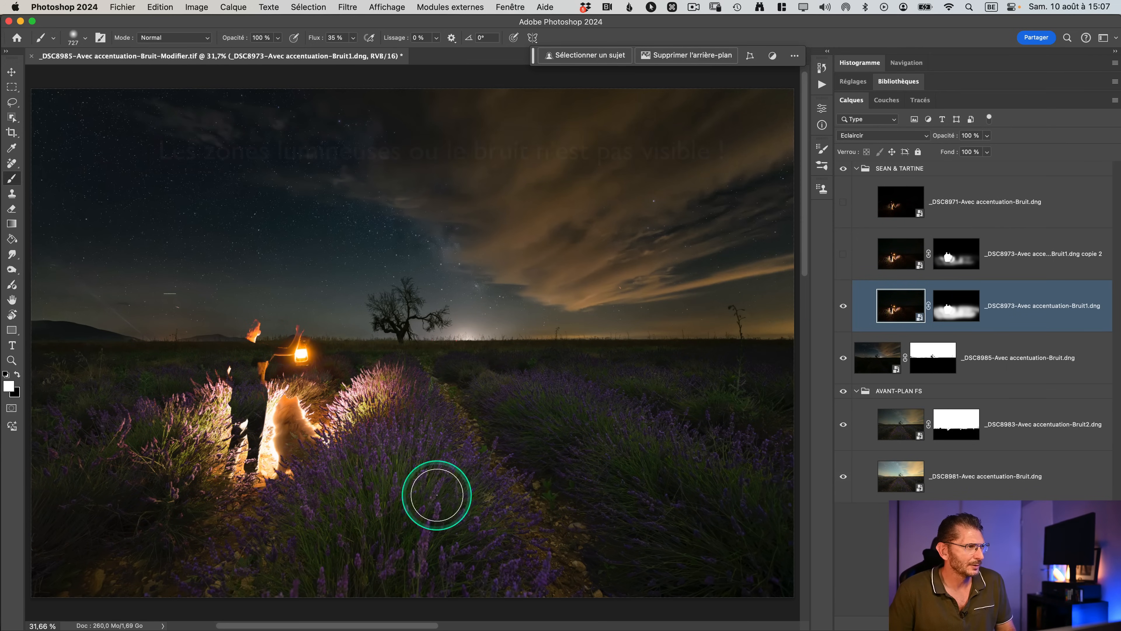
pyautogui.moveTo(429, 499); pyautogui.dragTo(508, 483)
pyautogui.press('b')
pyautogui.press('super+0')
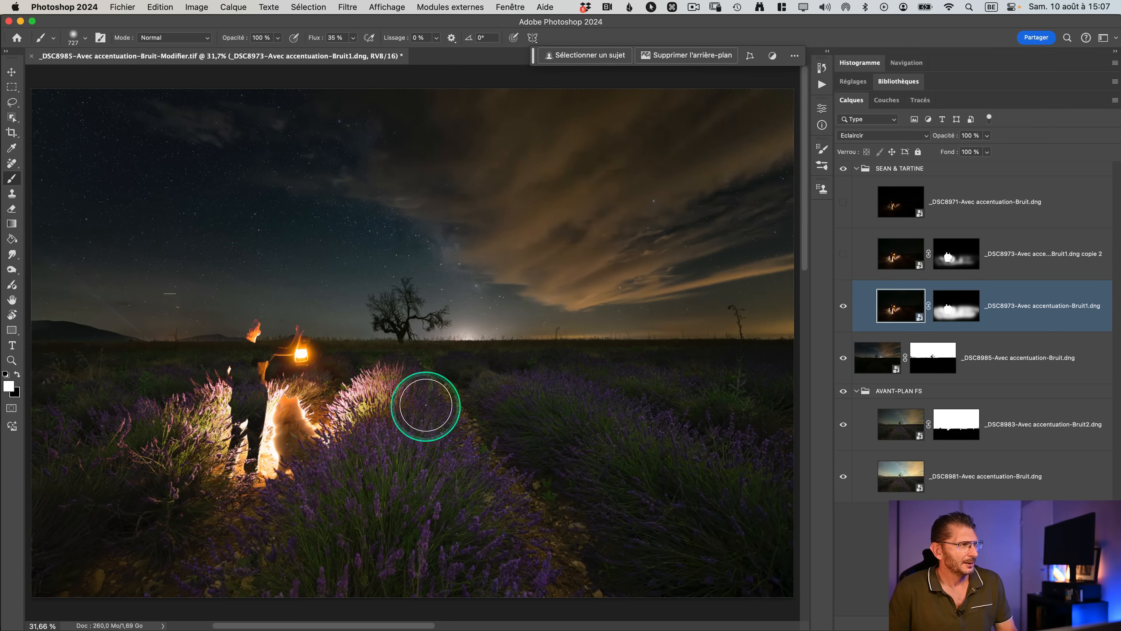
# Show the _DSC8973 copie 2 layer, place it in a new group, and add a black mask to that group
pyautogui.click(845, 258)
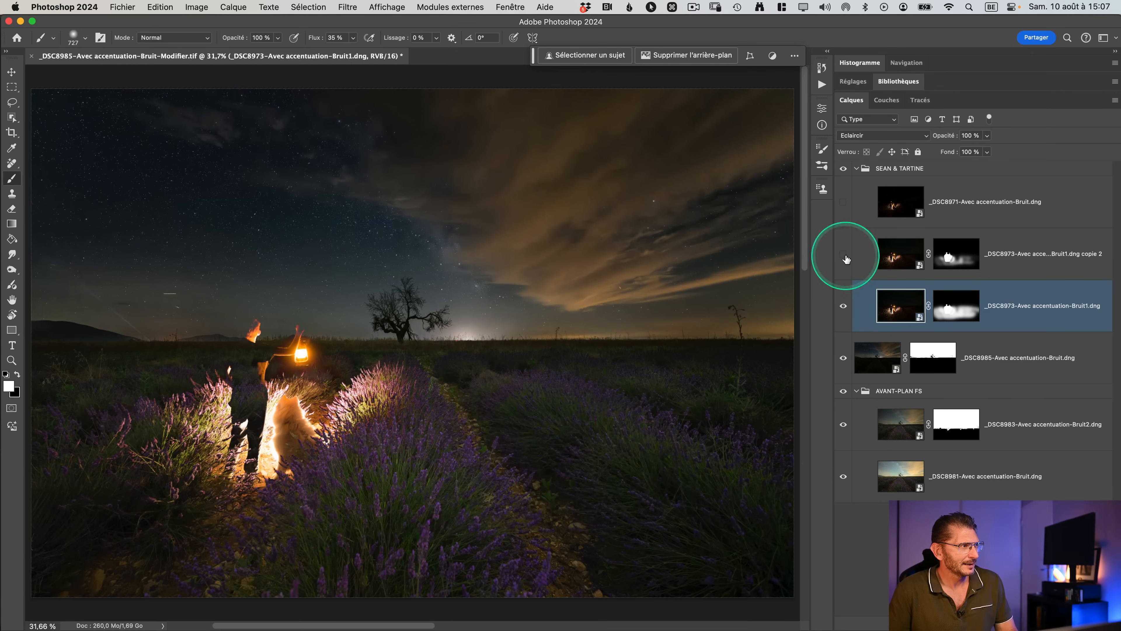
pyautogui.click(901, 253)
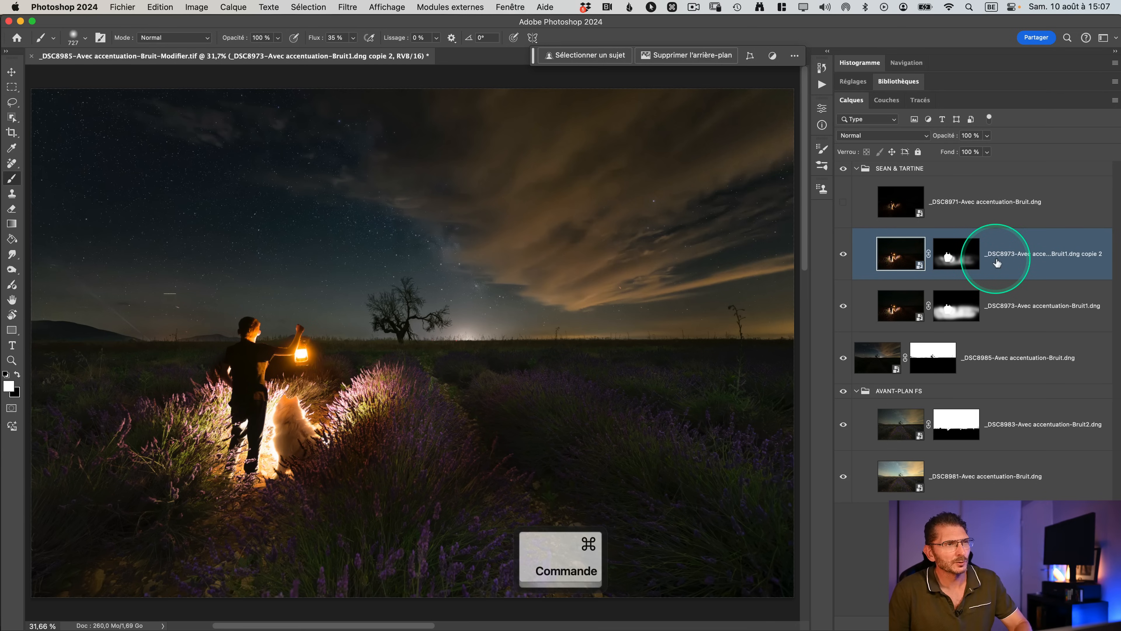
pyautogui.press('super+g')
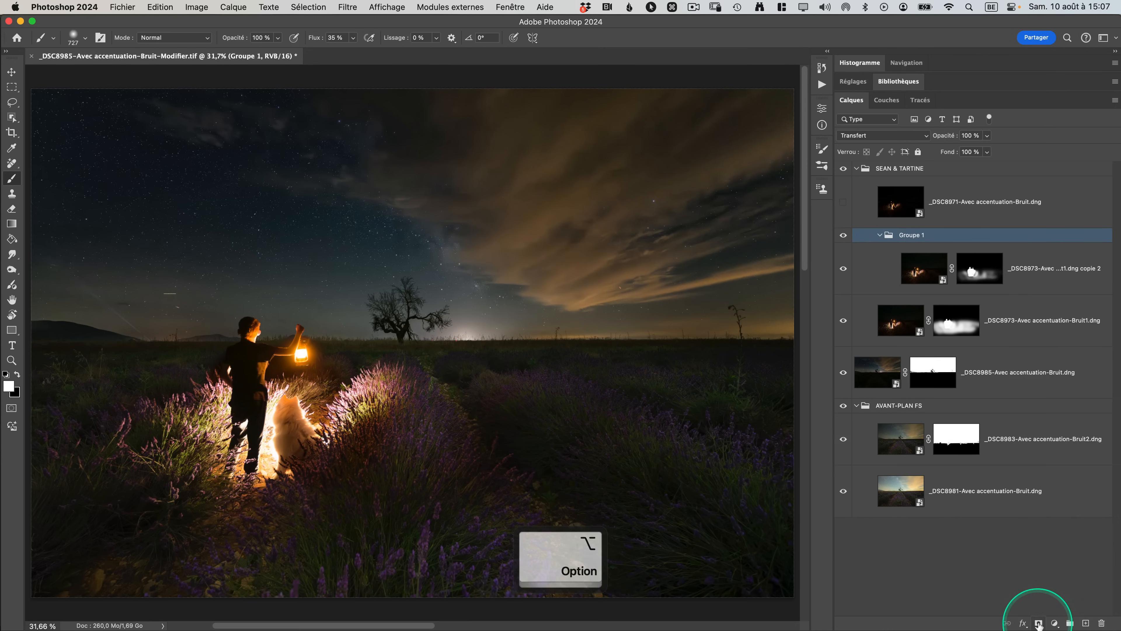
pyautogui.keyDown('alt'); pyautogui.click(1038, 623); pyautogui.keyUp('alt')
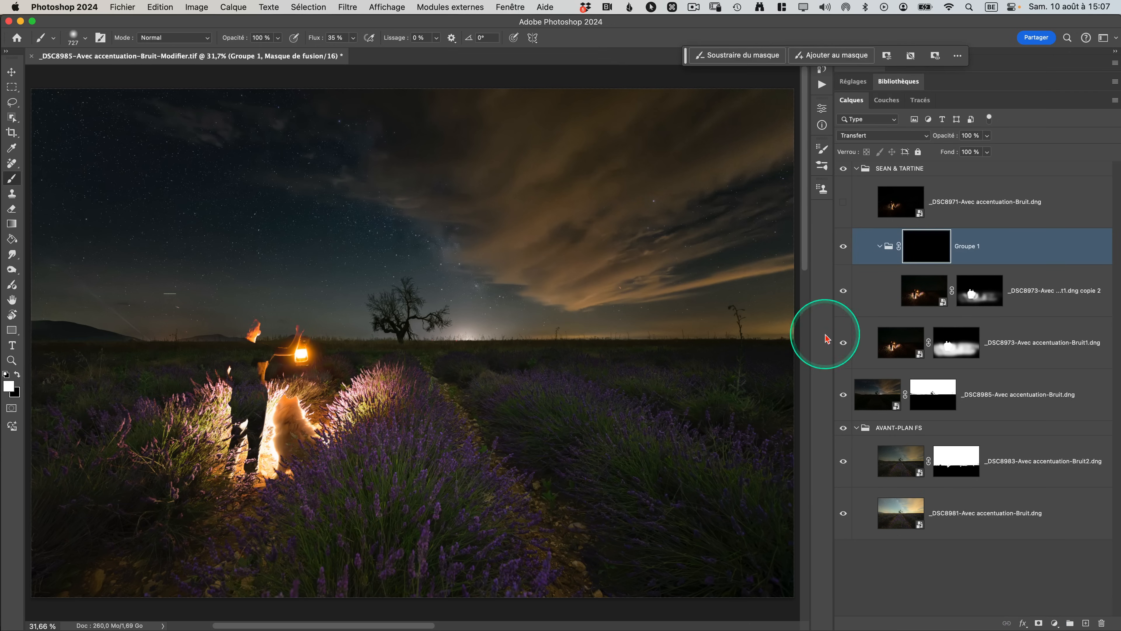
# With a soft 1143 px brush at 0 % hardness, paint white on the group's mask over the boy and his lantern arm
pyautogui.moveTo(267, 345)
pyautogui.mouseDown()
pyautogui.moveTo(291, 353)
pyautogui.moveTo(305, 338)
pyautogui.mouseUp()
pyautogui.keyDown('ctrl'); pyautogui.click(259, 322); pyautogui.keyUp('ctrl')
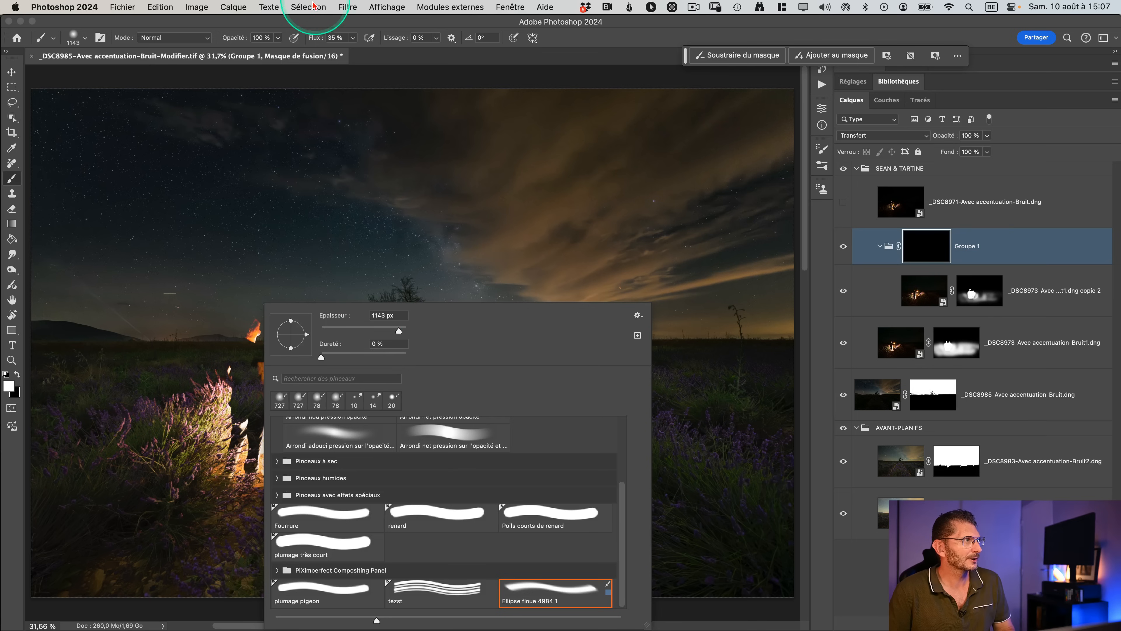
pyautogui.click(309, 26)
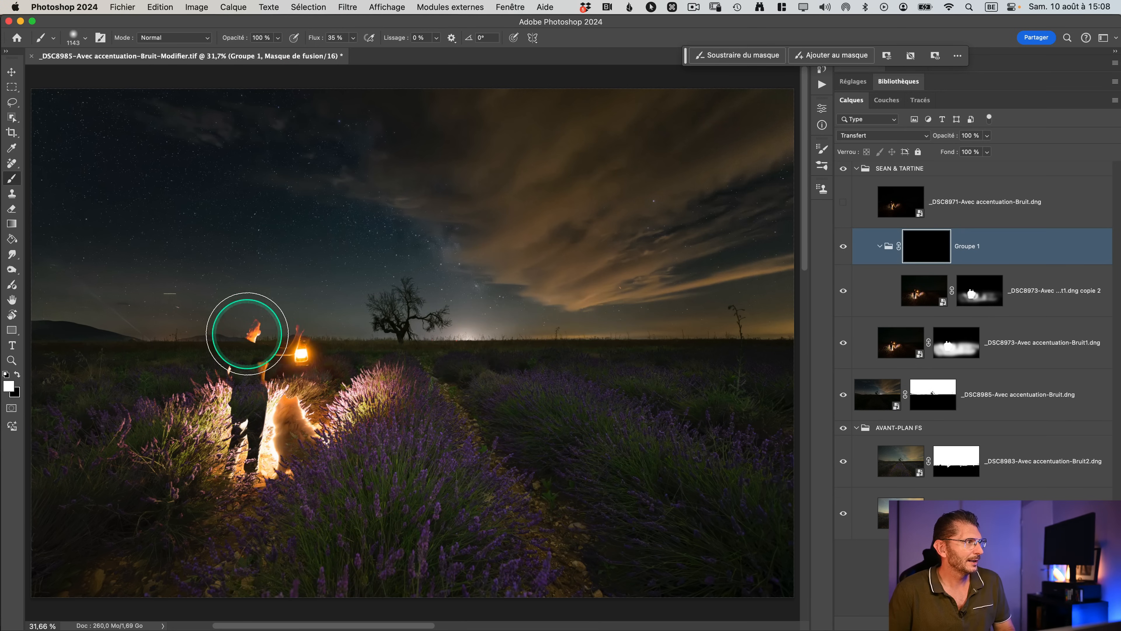
pyautogui.click(249, 367)
pyautogui.moveTo(249, 368)
pyautogui.mouseDown()
pyautogui.moveTo(221, 357)
pyautogui.moveTo(196, 411)
pyautogui.moveTo(256, 433)
pyautogui.moveTo(305, 402)
pyautogui.mouseUp()
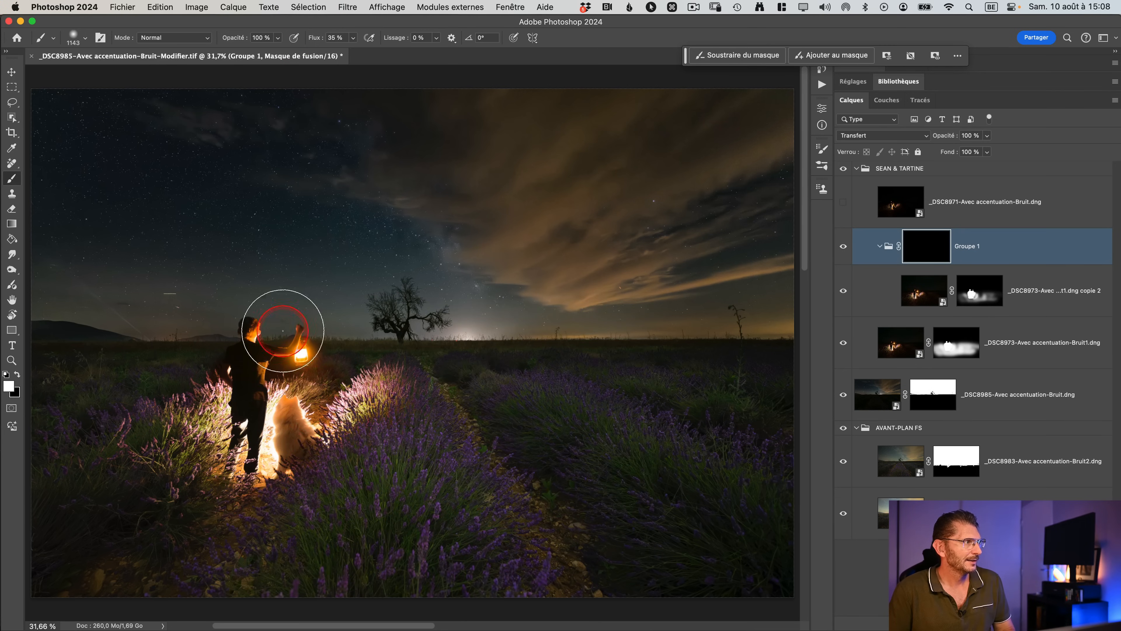
pyautogui.moveTo(283, 330); pyautogui.dragTo(289, 335)
# Check the group's effect before and after, and paint black on its mask around the dog and adjacent lavender
pyautogui.click(843, 249)
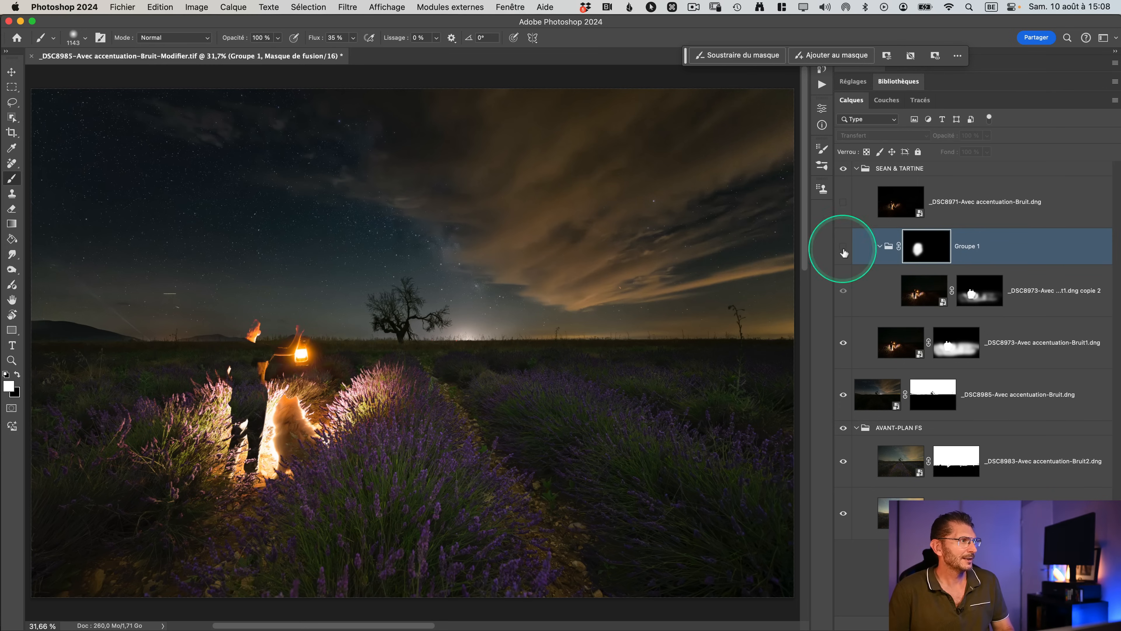
pyautogui.click(843, 248)
pyautogui.press('x')
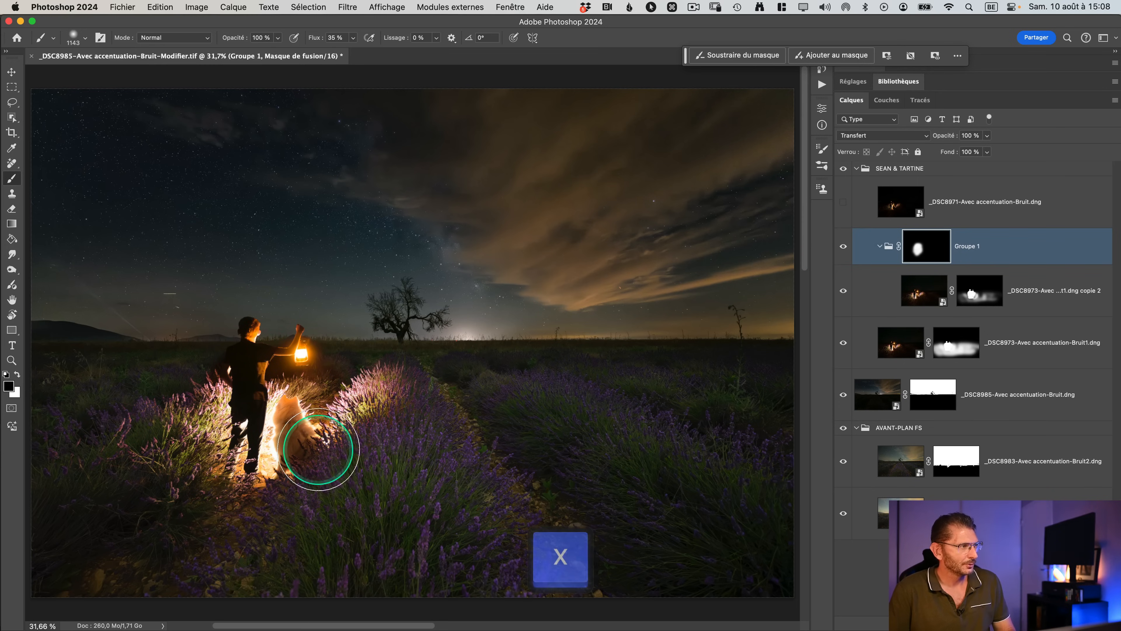
pyautogui.moveTo(318, 451); pyautogui.dragTo(301, 464)
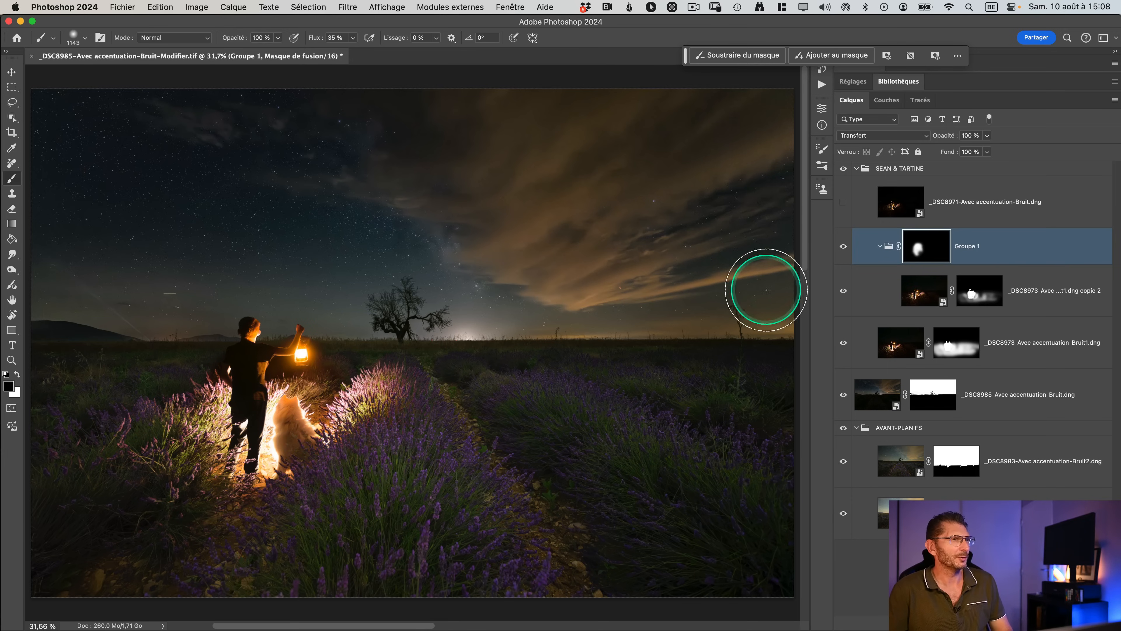
# In the raw settings of the _DSC8973 copie 2 smart object, set Tons clairs -43, Tons foncés +41, Noirs +85 and Température 2950
pyautogui.click(921, 294)
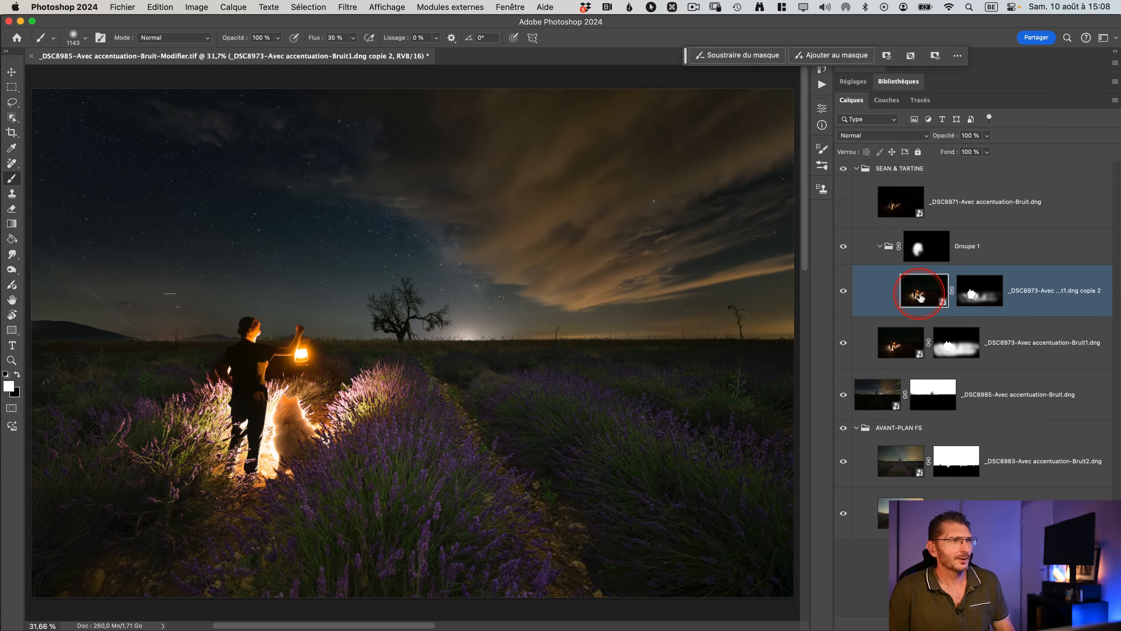
pyautogui.doubleClick(921, 298)
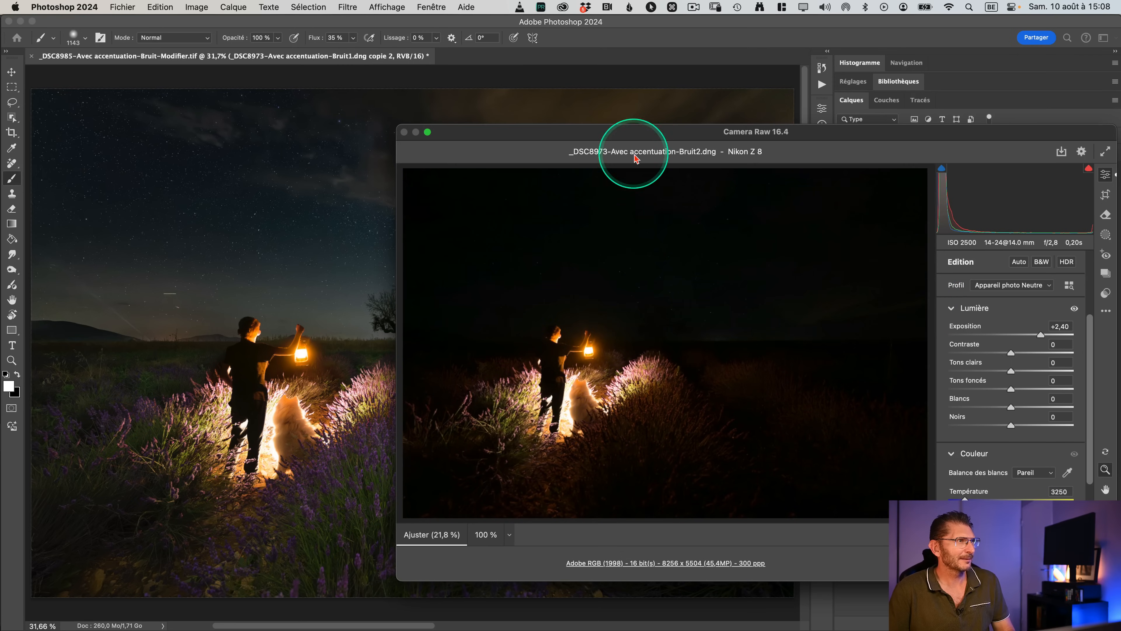
pyautogui.moveTo(603, 131); pyautogui.dragTo(634, 133)
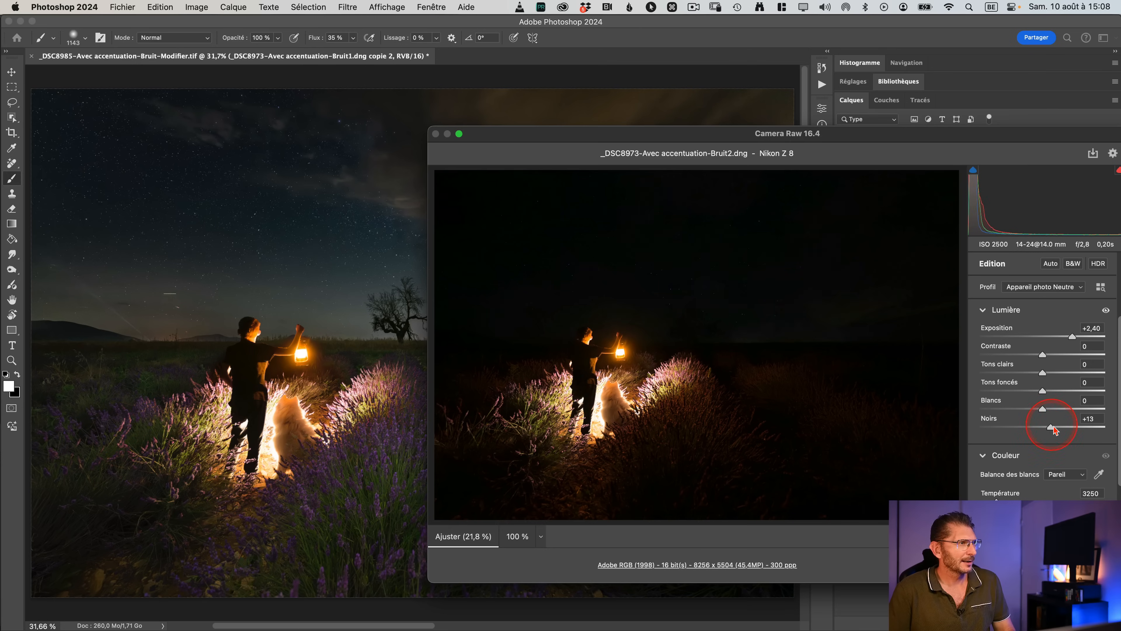
pyautogui.moveTo(1054, 428); pyautogui.dragTo(1088, 427)
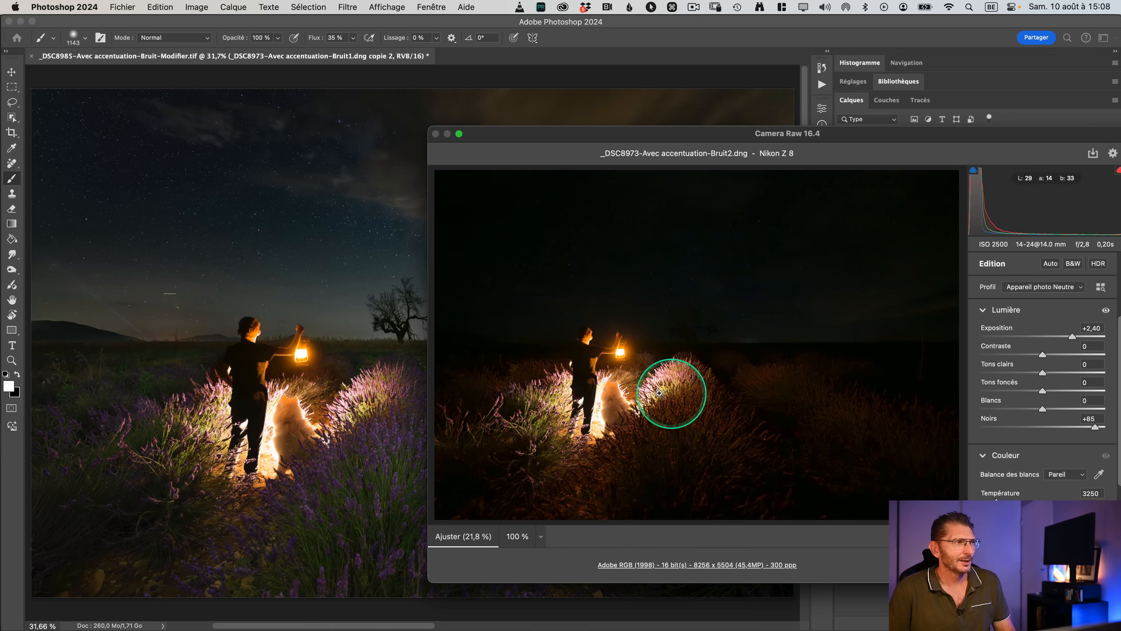
pyautogui.click(627, 397)
pyautogui.moveTo(628, 397); pyautogui.dragTo(650, 398)
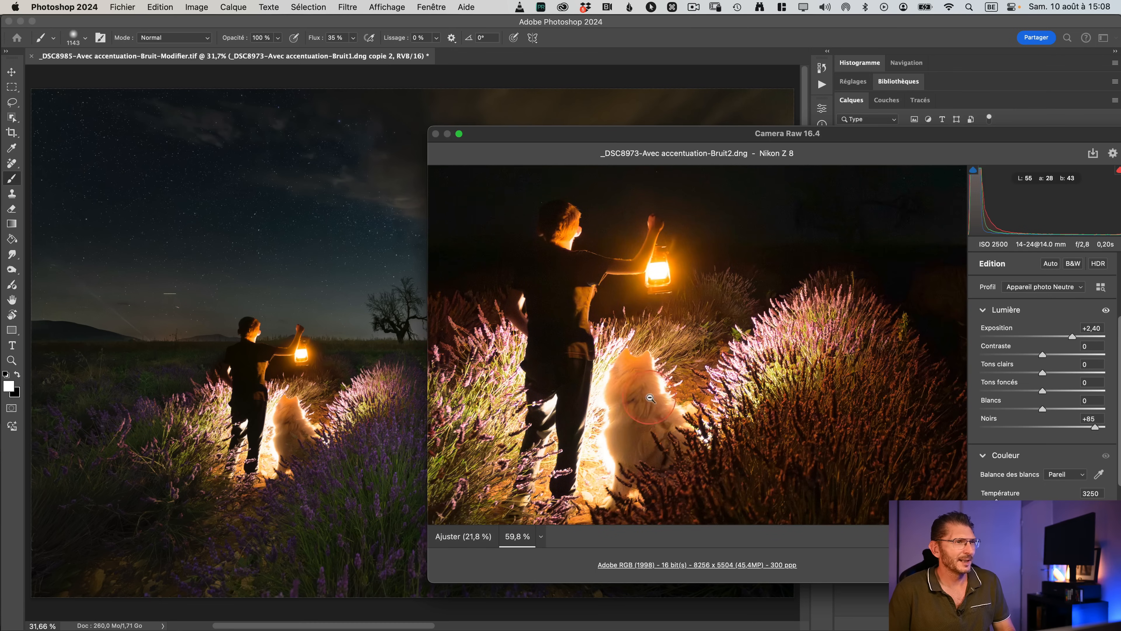
pyautogui.moveTo(1043, 376); pyautogui.dragTo(1016, 375)
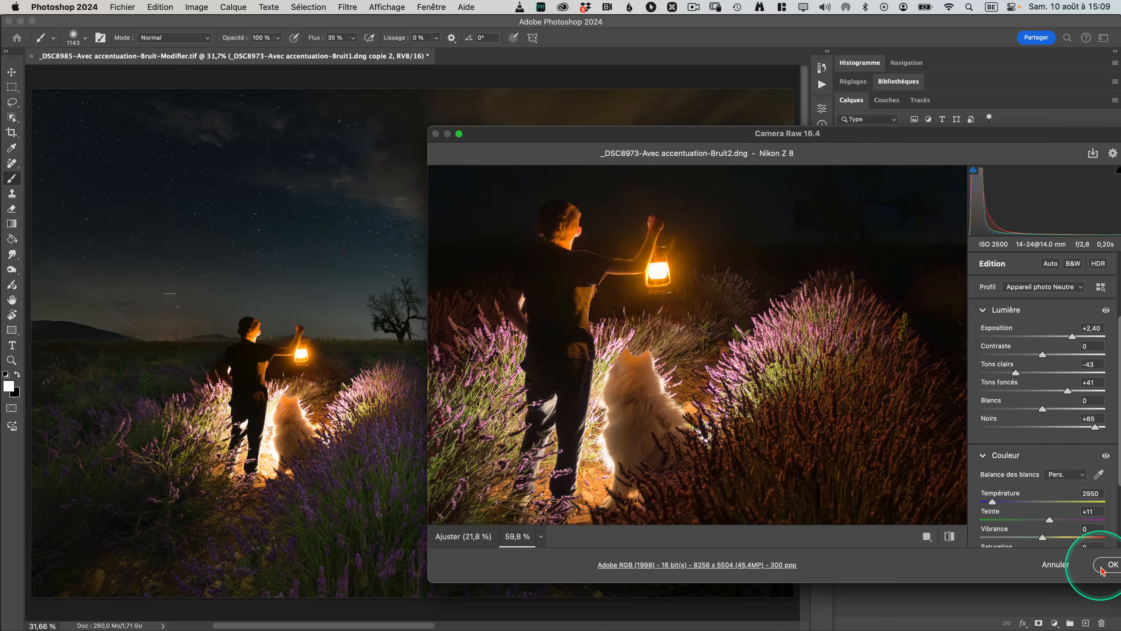
pyautogui.click(1111, 568)
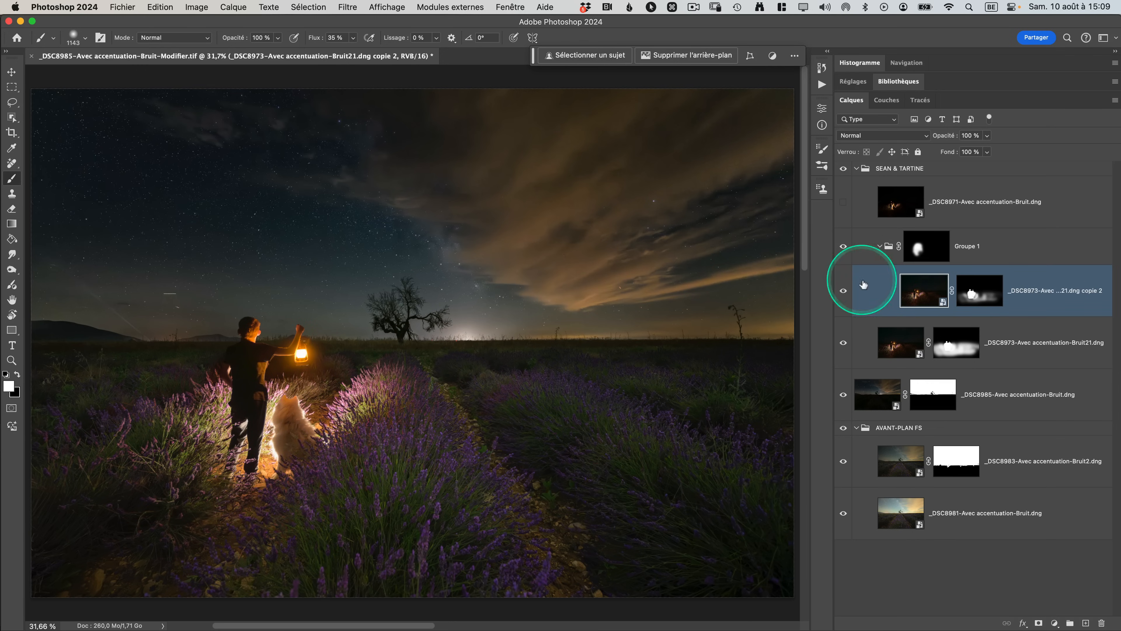
# Compare the image with and without Groupe 1 and examine the boy and lantern more closely
pyautogui.click(842, 255)
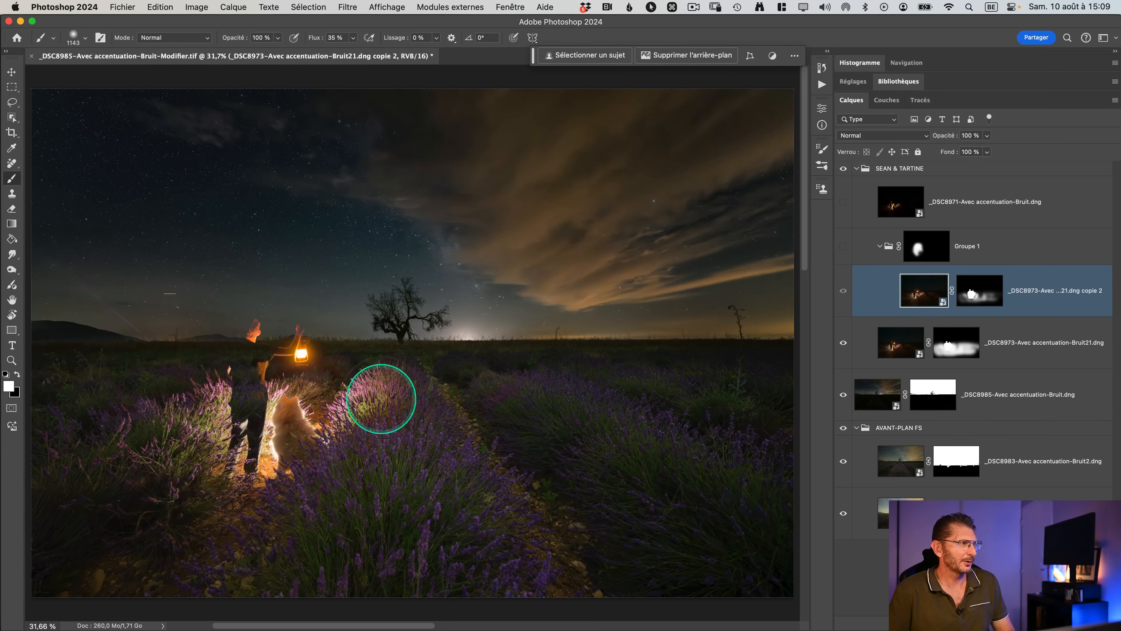
pyautogui.click(842, 246)
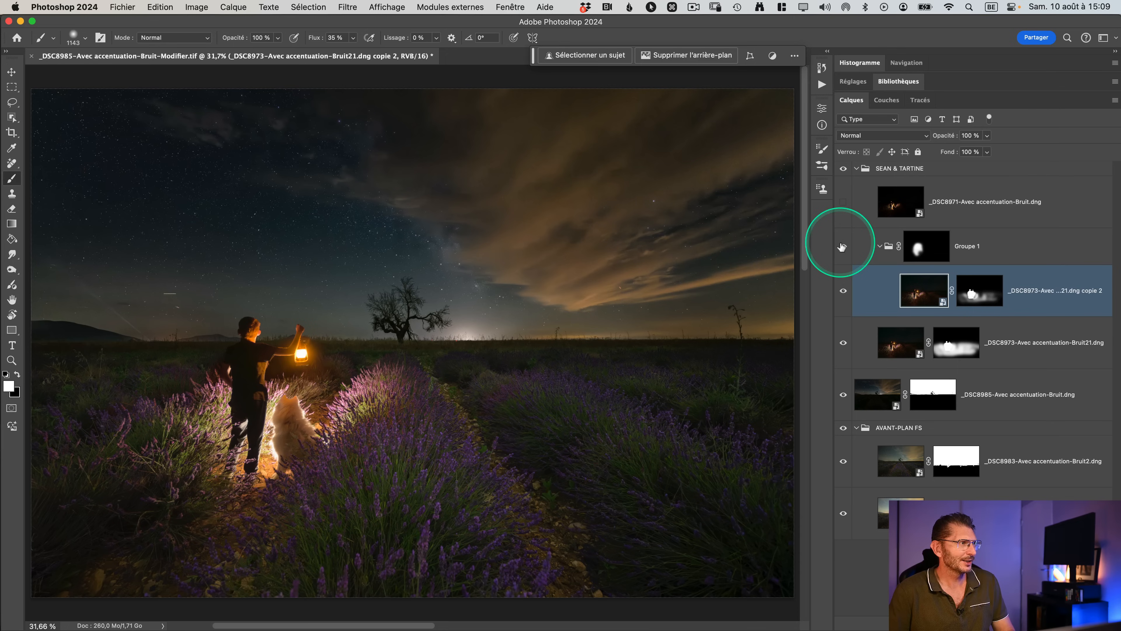
pyautogui.click(841, 246)
pyautogui.click(842, 247)
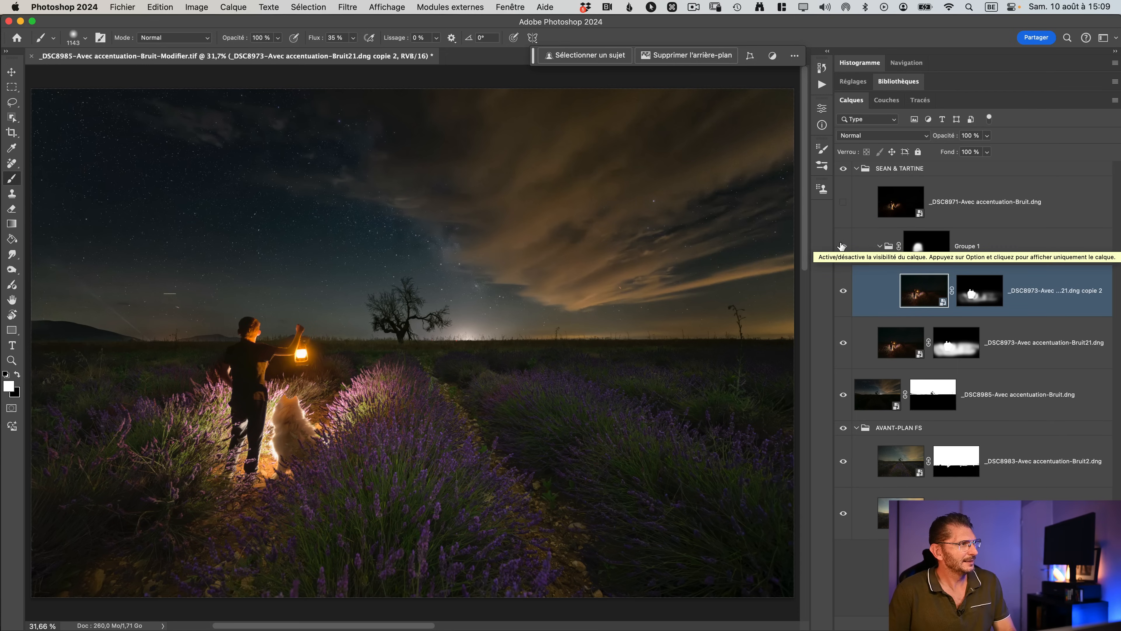
pyautogui.press('z')
pyautogui.moveTo(287, 320)
pyautogui.mouseDown()
pyautogui.moveTo(341, 321)
pyautogui.moveTo(301, 326)
pyautogui.moveTo(307, 314)
pyautogui.mouseUp()
pyautogui.press('b')
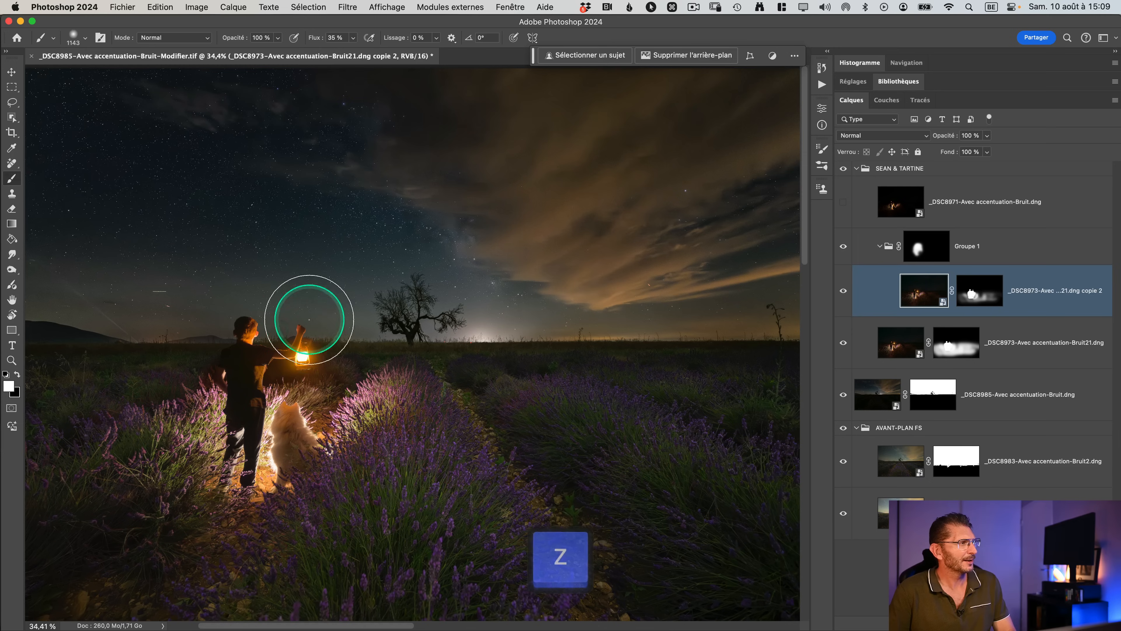
# Try Tons clairs -71, Tons foncés +59, Blancs -8 and Noirs +100 on the _DSC8973 copie 2 raw image, and undo the change
pyautogui.doubleClick(921, 296)
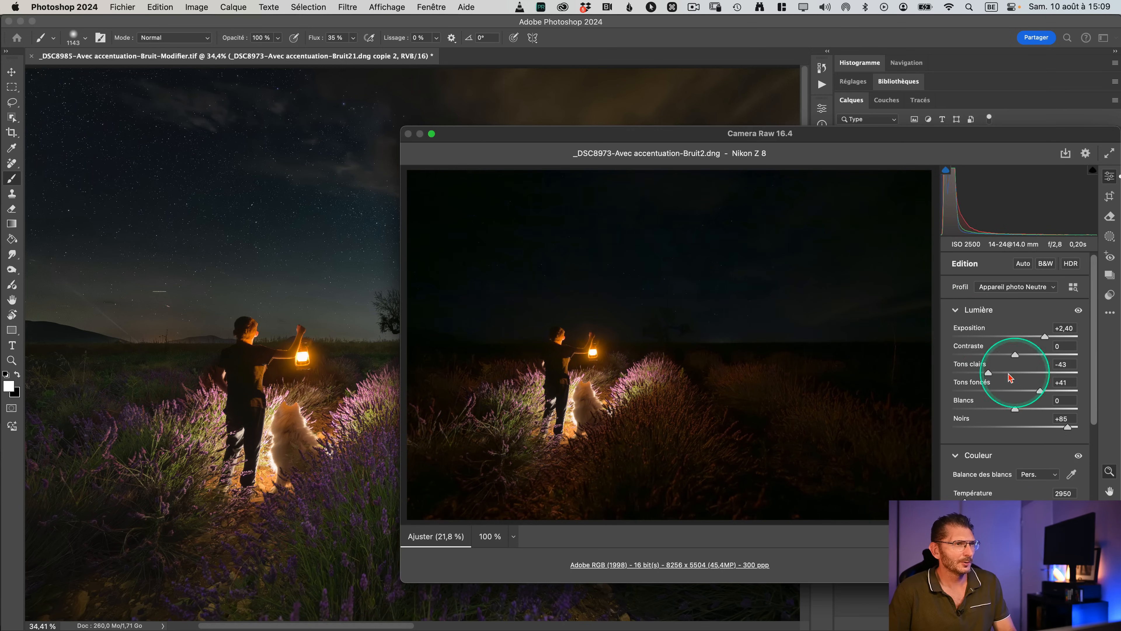
pyautogui.moveTo(987, 375); pyautogui.dragTo(973, 374)
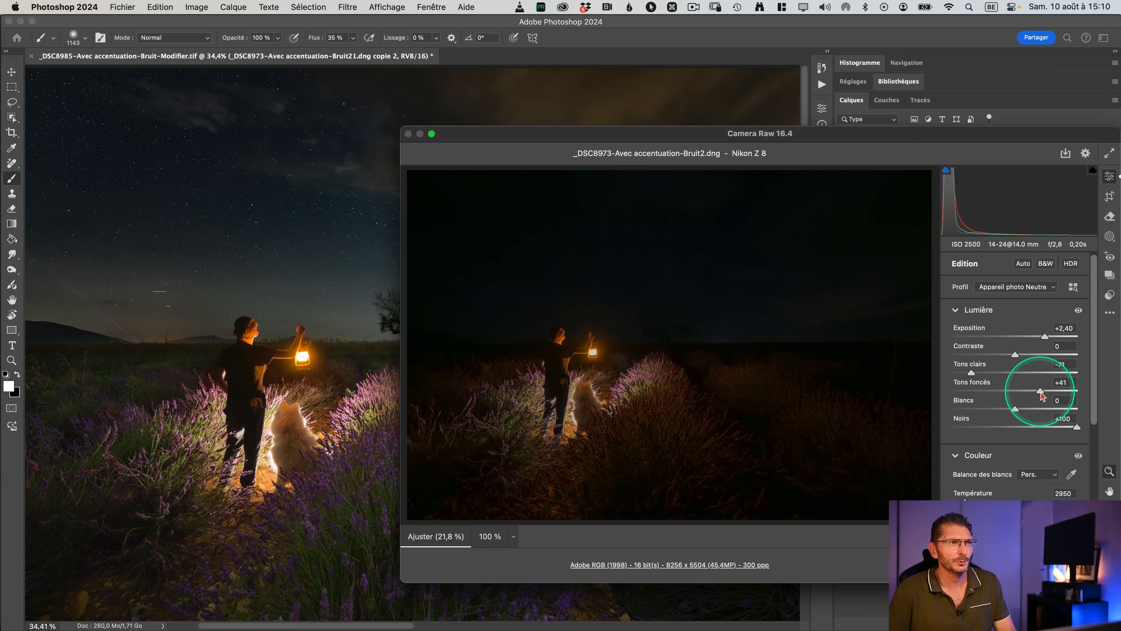
pyautogui.moveTo(1042, 392); pyautogui.dragTo(1052, 391)
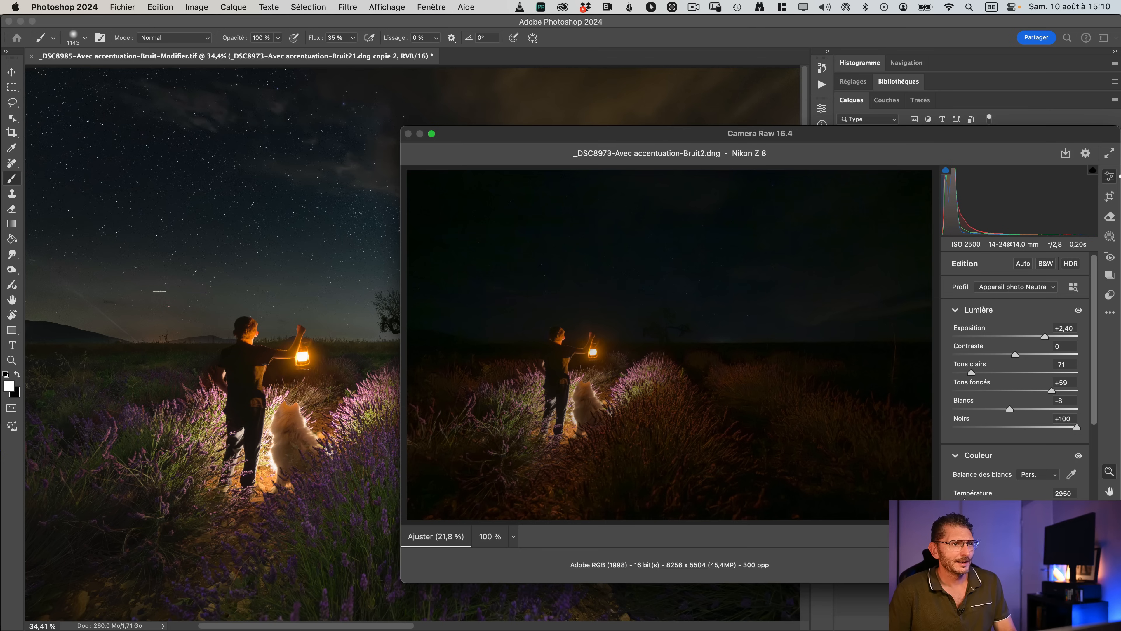
pyautogui.click(1091, 565)
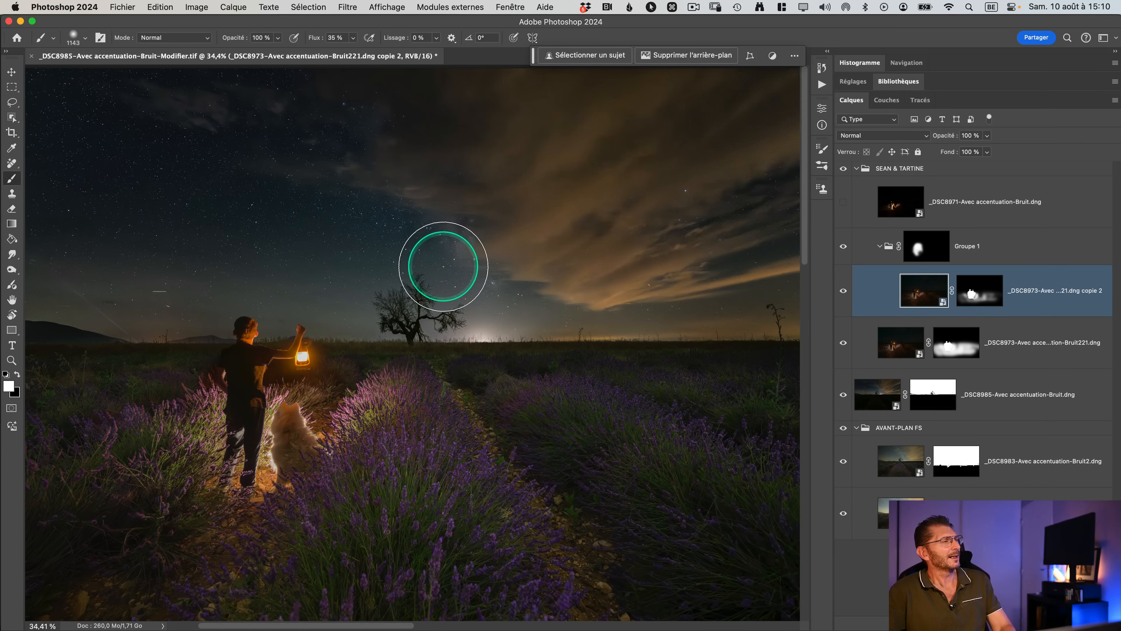
pyautogui.press('super+z')
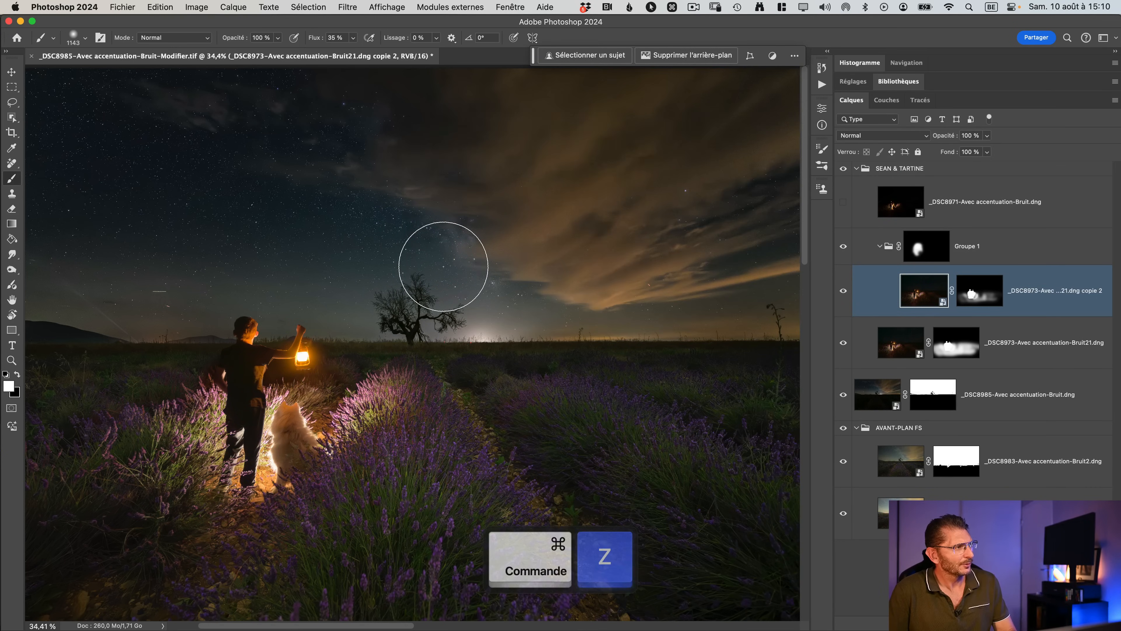
# In the raw settings of the _DSC8973 copie 2 smart object, set Contraste to -38 and Tons clairs to -55
pyautogui.click(920, 292)
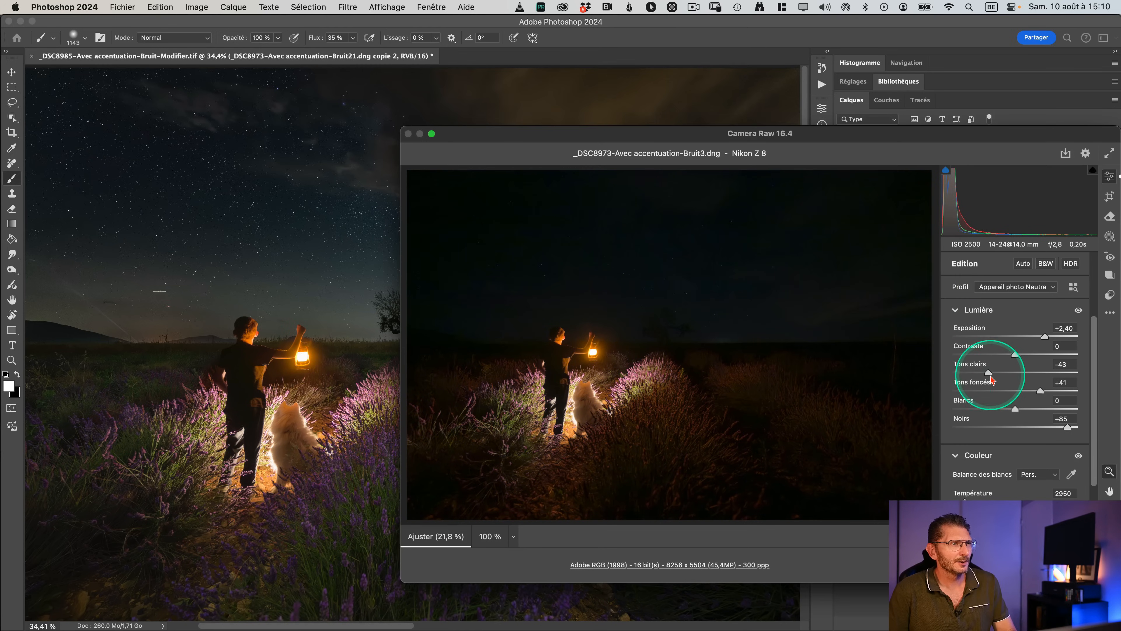
pyautogui.moveTo(984, 374); pyautogui.dragTo(982, 374)
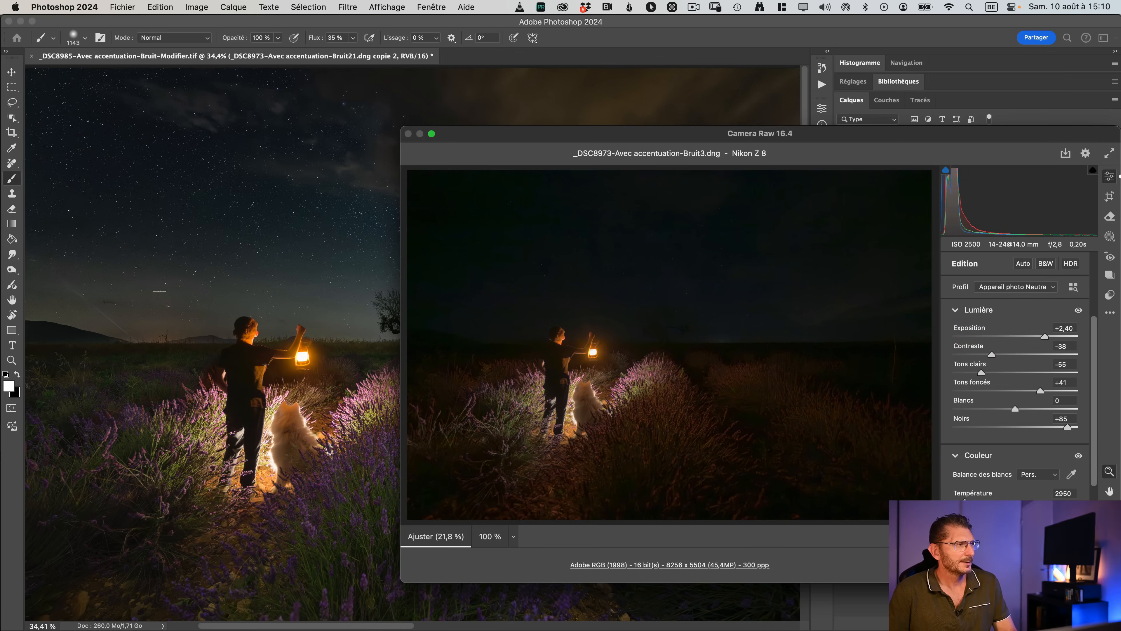
pyautogui.press('Return')
pyautogui.press('super+minus')
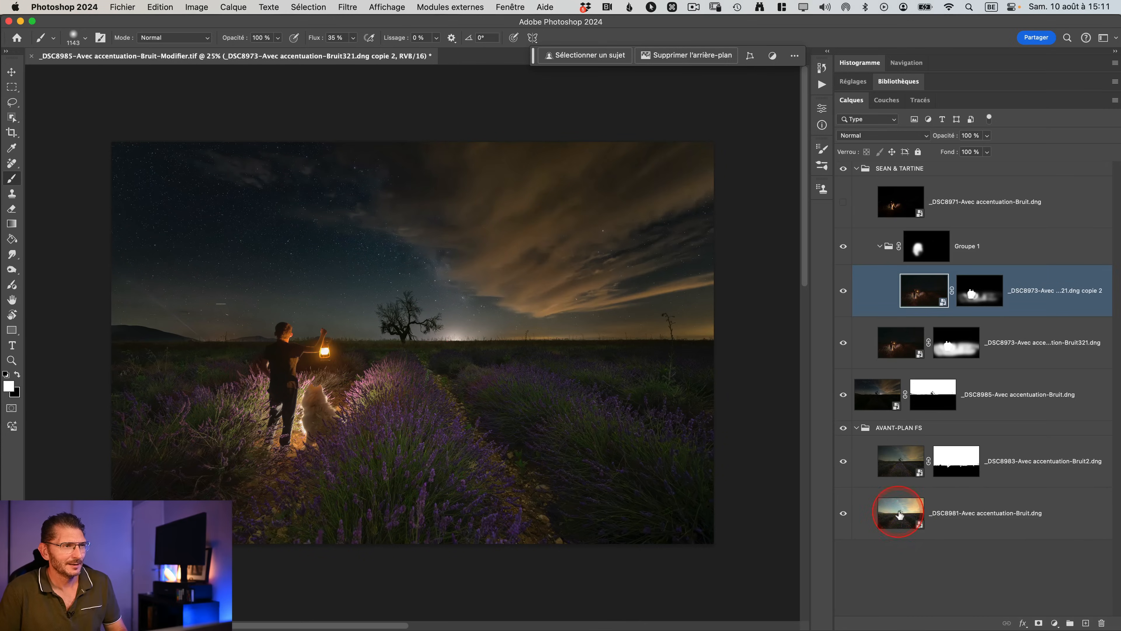
# Lower the exposure of the _DSC8981 foreground smart object to -0,75 in its raw settings
pyautogui.click(781, 553)
pyautogui.doubleClick(899, 514)
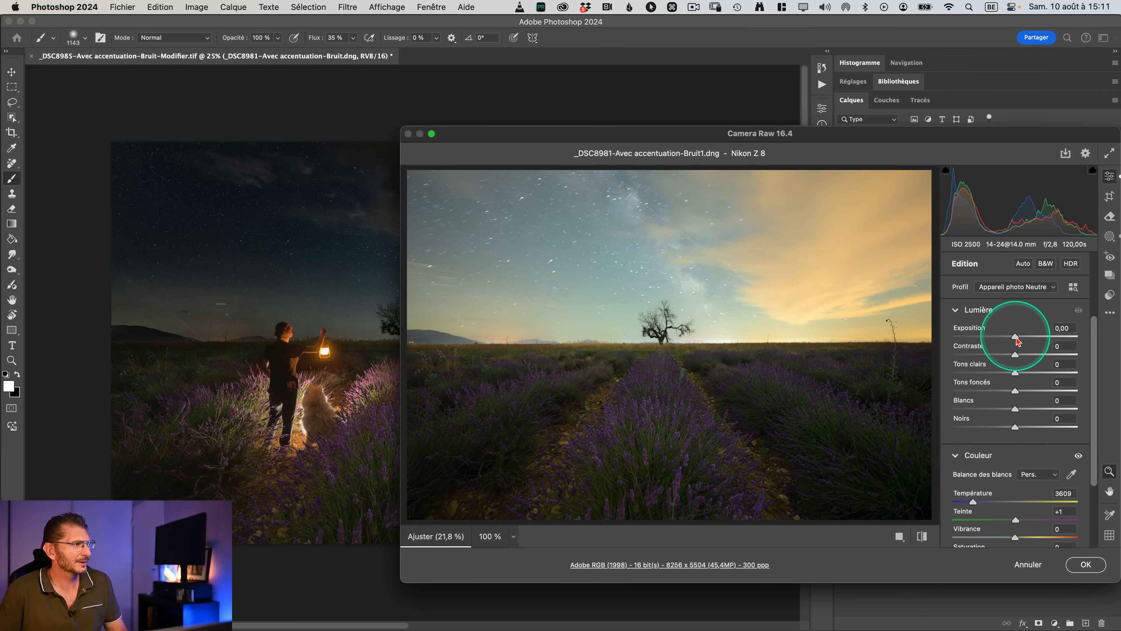
pyautogui.moveTo(658, 143); pyautogui.dragTo(695, 132)
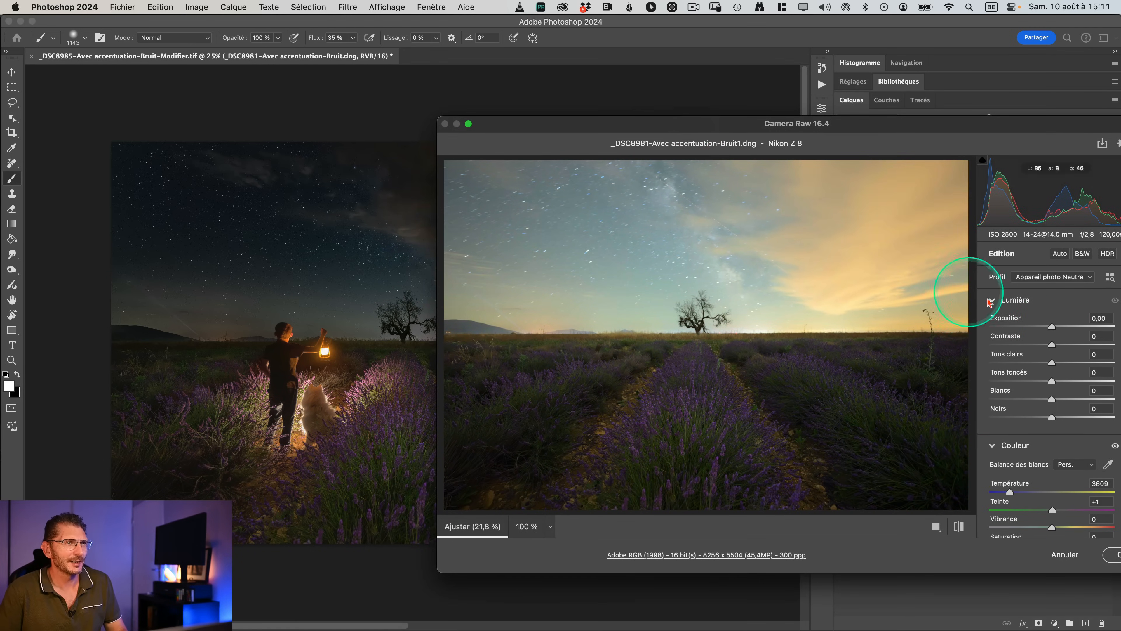
pyautogui.moveTo(1051, 329); pyautogui.dragTo(1046, 331)
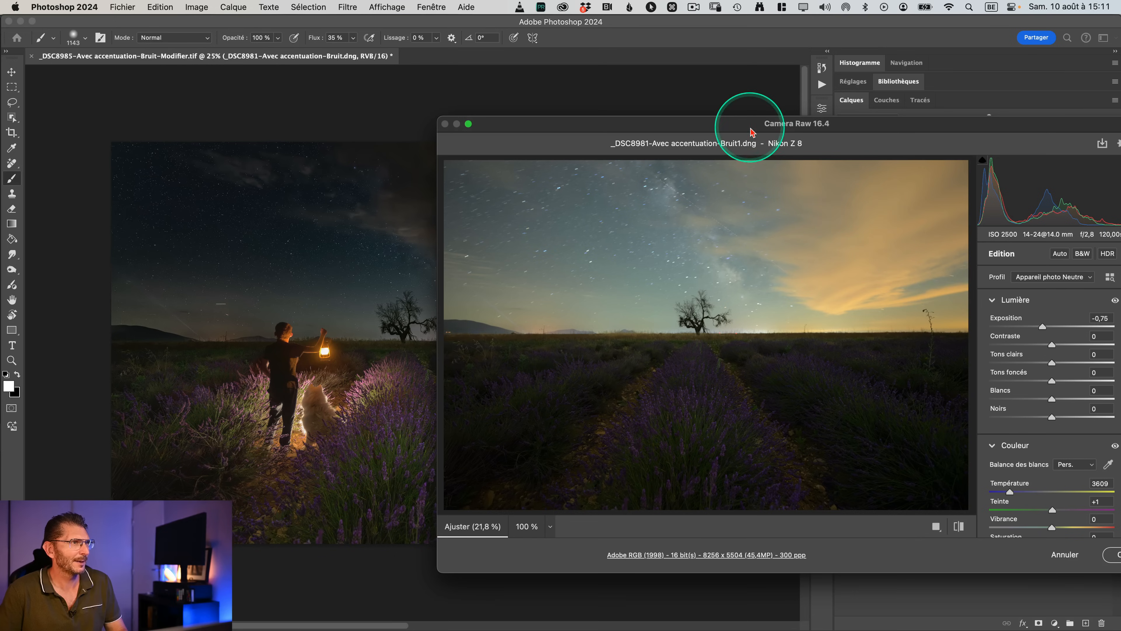
pyautogui.moveTo(749, 128); pyautogui.dragTo(703, 128)
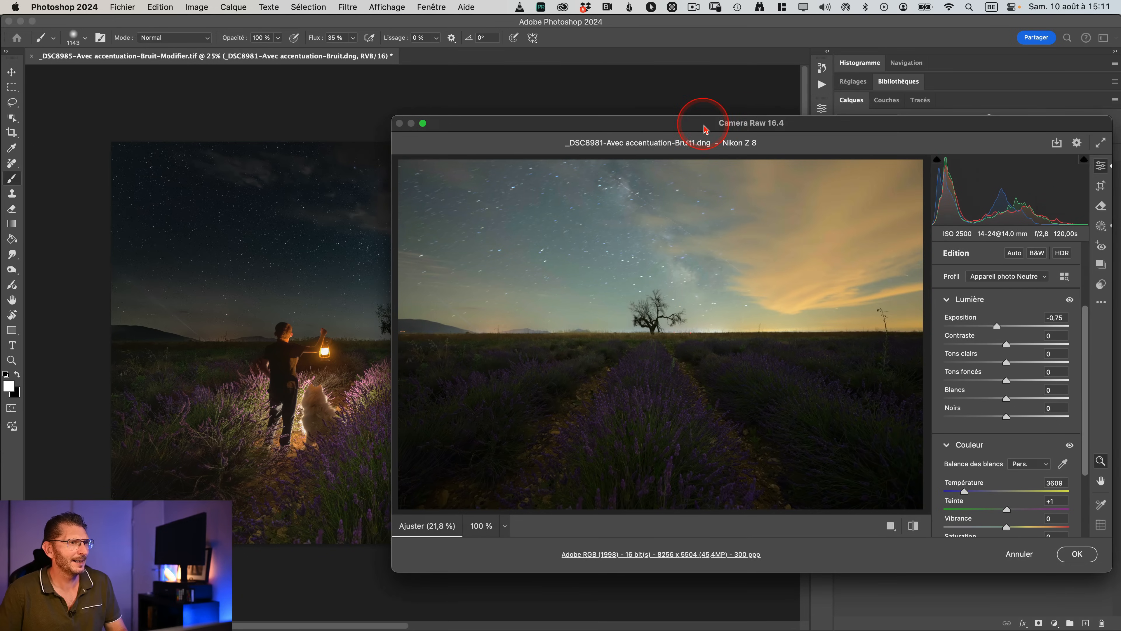
pyautogui.click(1078, 555)
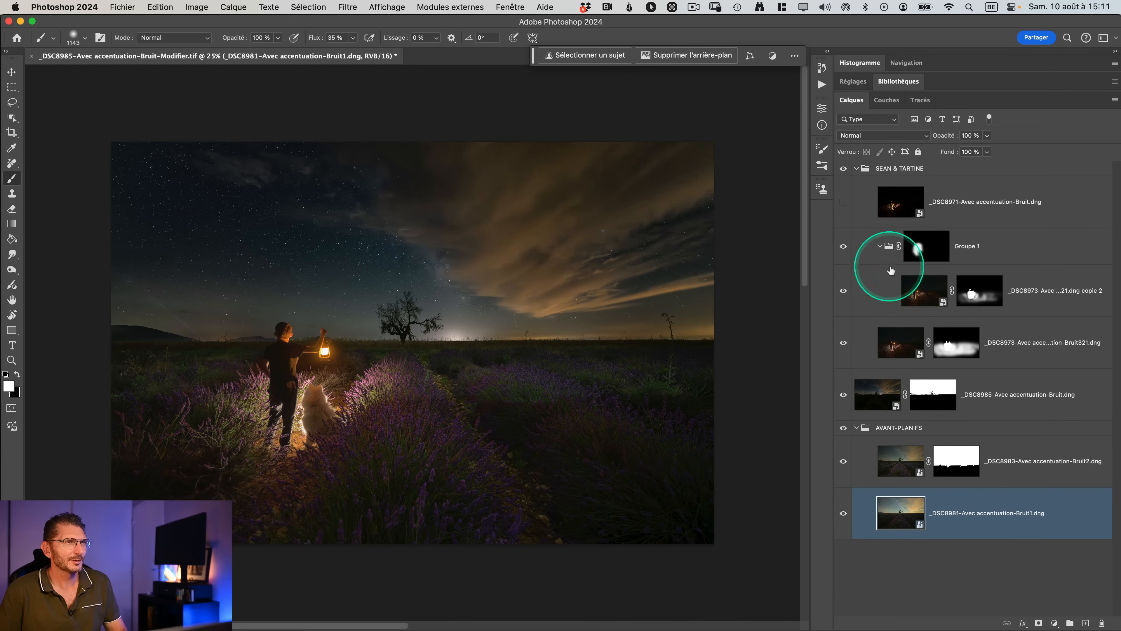
# Check before and after the contribution of both _DSC8973 layers and of Groupe 1 by switching their visibility
pyautogui.click(842, 343)
pyautogui.click(842, 344)
pyautogui.click(842, 291)
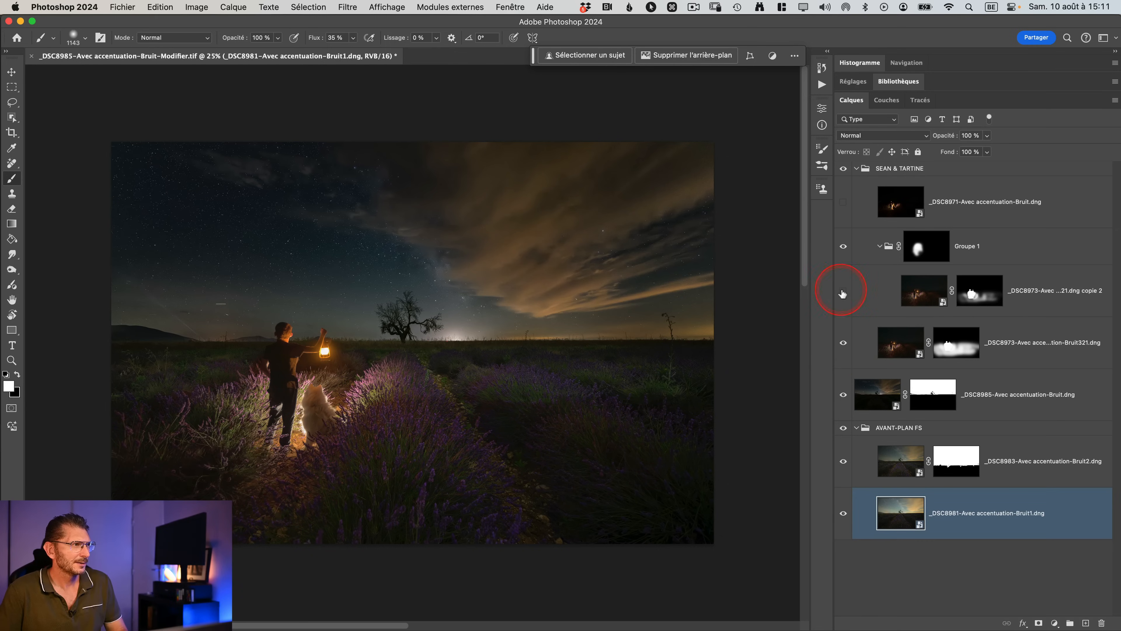
pyautogui.click(842, 293)
pyautogui.click(841, 246)
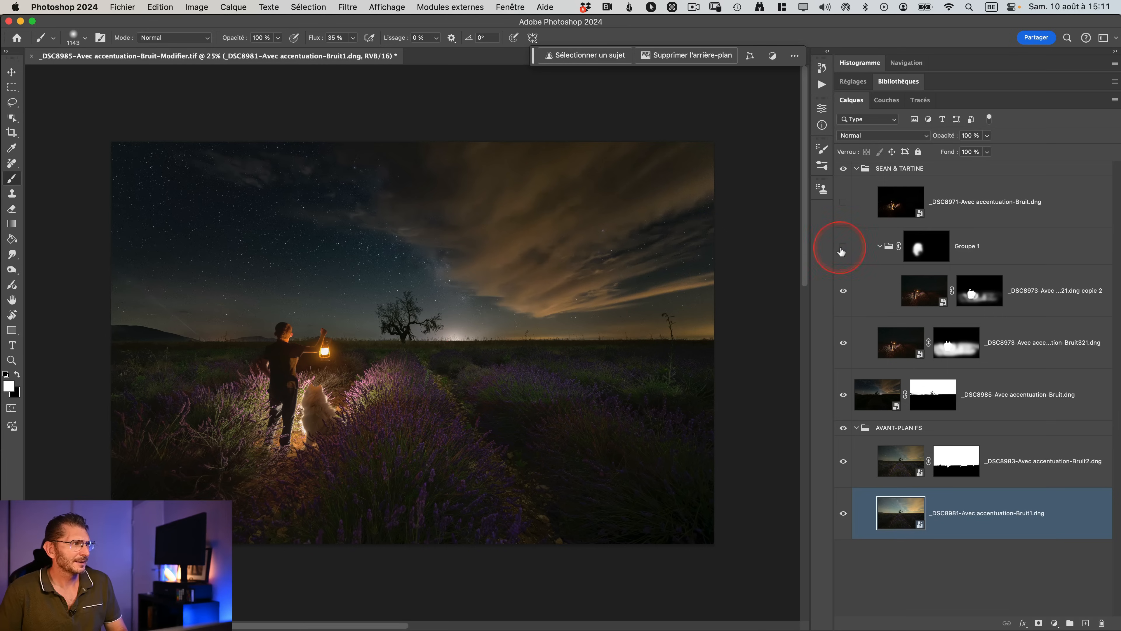
pyautogui.click(841, 246)
# Compare the lavender field and horizon with and without the _DSC8983 layer
pyautogui.click(841, 461)
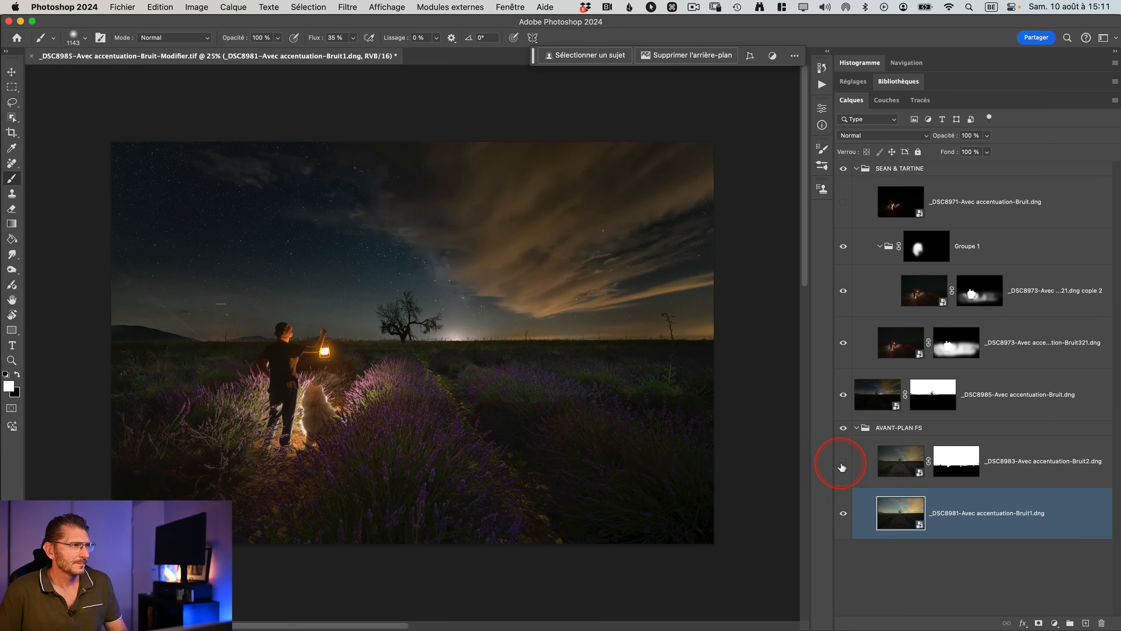
pyautogui.click(841, 461)
pyautogui.click(842, 462)
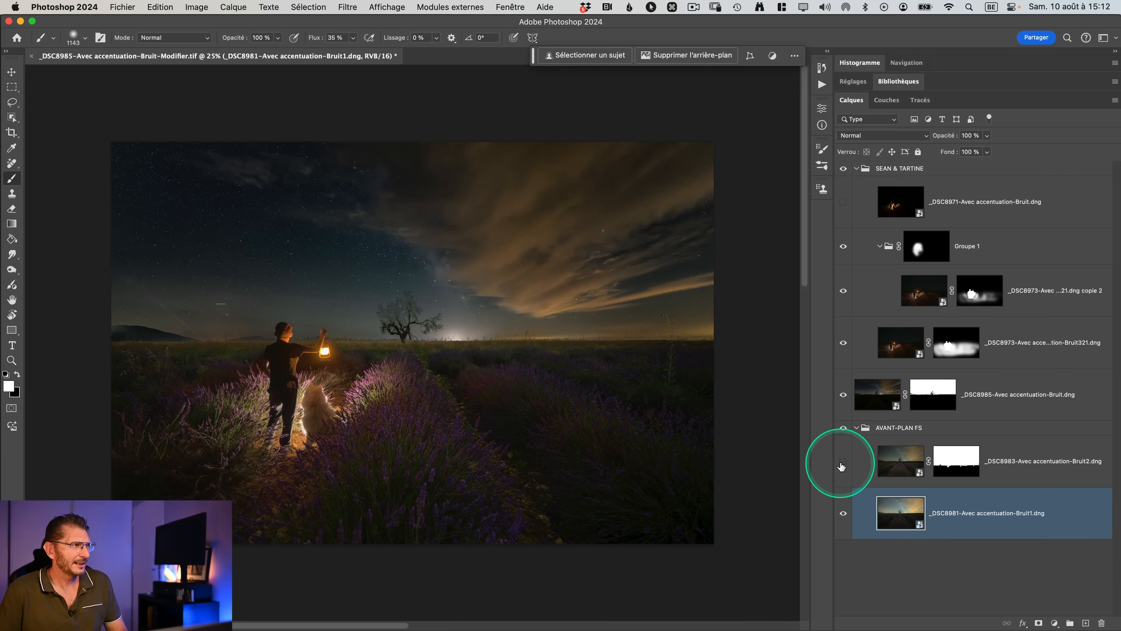
pyautogui.click(842, 462)
pyautogui.click(842, 462)
pyautogui.click(842, 462)
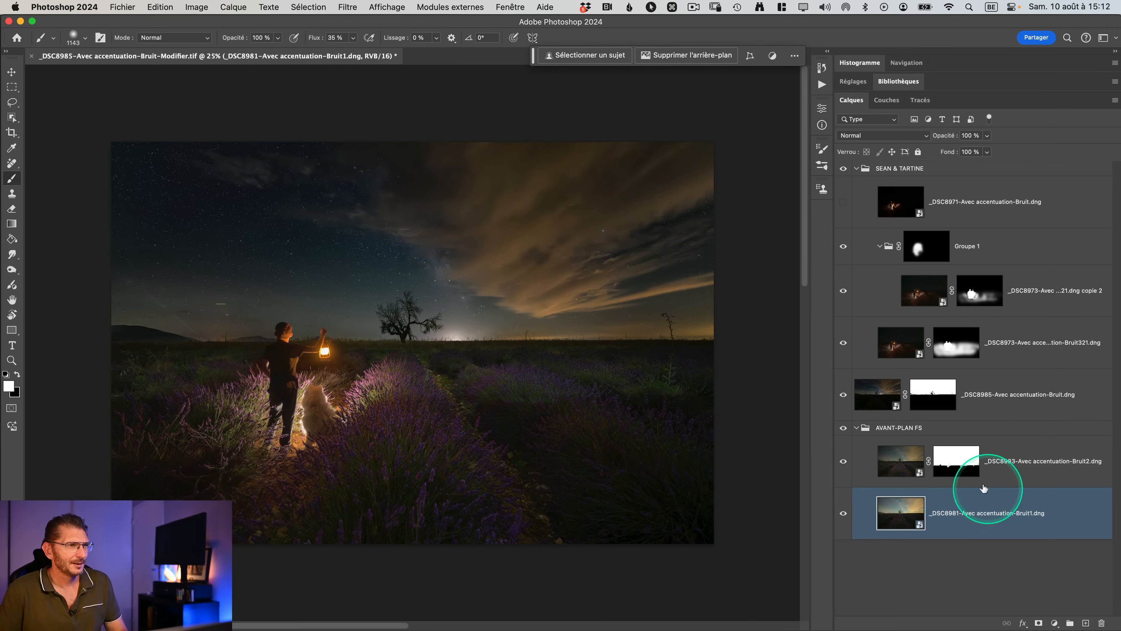
# With a 2054 px brush, paint black on the _DSC8983 layer's mask over the dark lavender rows right of the path
pyautogui.click(964, 464)
pyautogui.press('x')
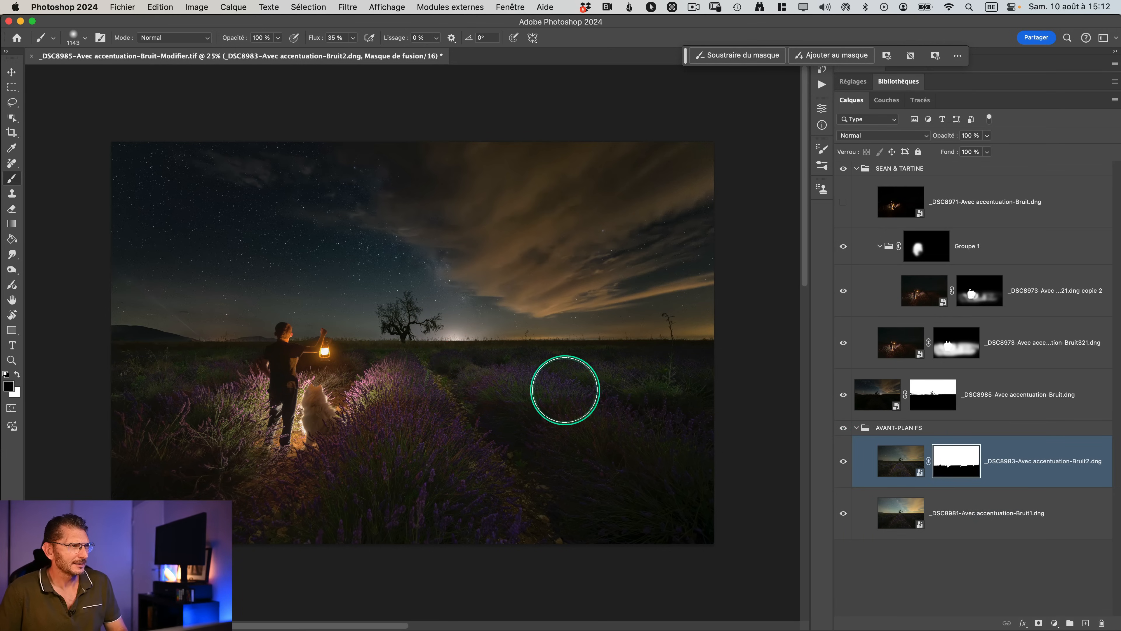
pyautogui.press('b')
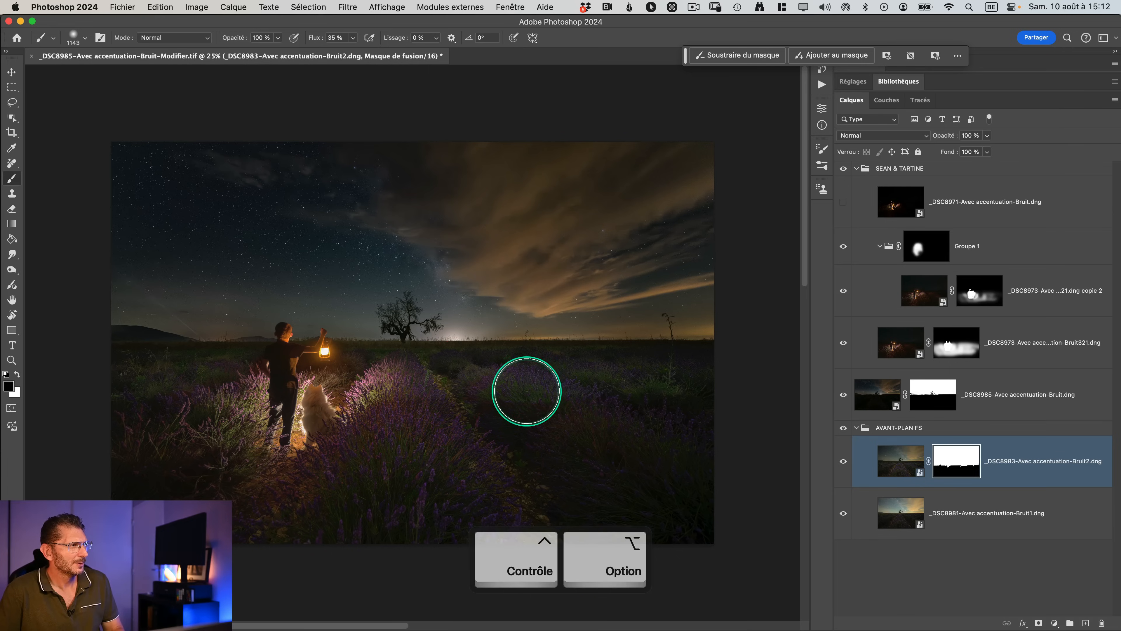
pyautogui.moveTo(527, 391)
pyautogui.mouseDown()
pyautogui.moveTo(591, 393)
pyautogui.moveTo(491, 404)
pyautogui.moveTo(525, 385)
pyautogui.moveTo(483, 385)
pyautogui.moveTo(665, 391)
pyautogui.moveTo(634, 374)
pyautogui.mouseUp()
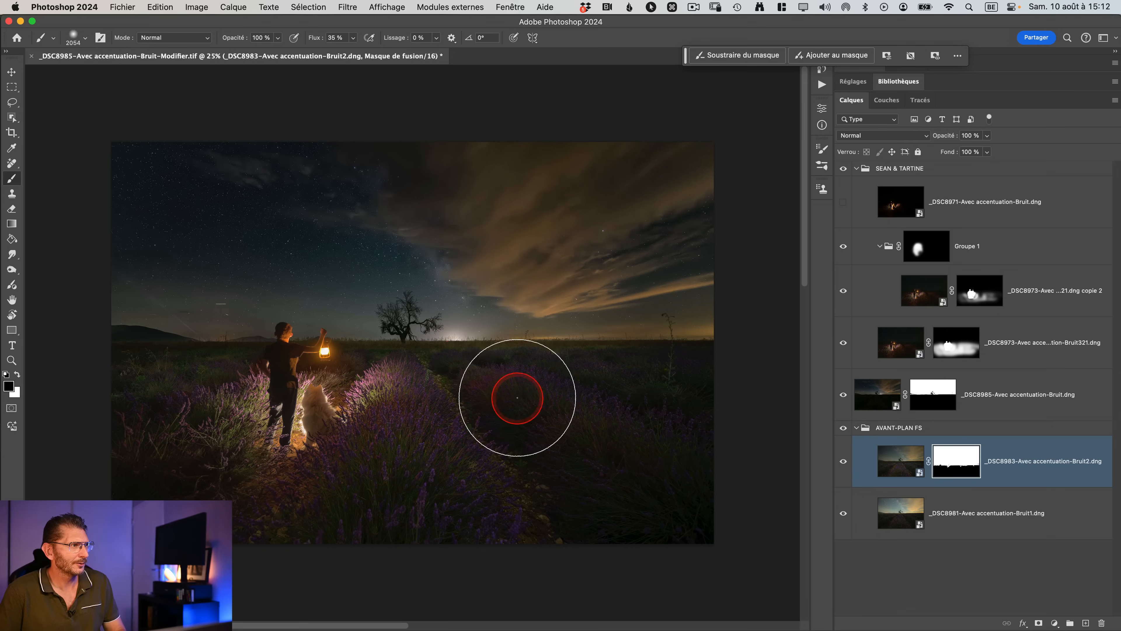
pyautogui.moveTo(482, 386); pyautogui.dragTo(695, 471)
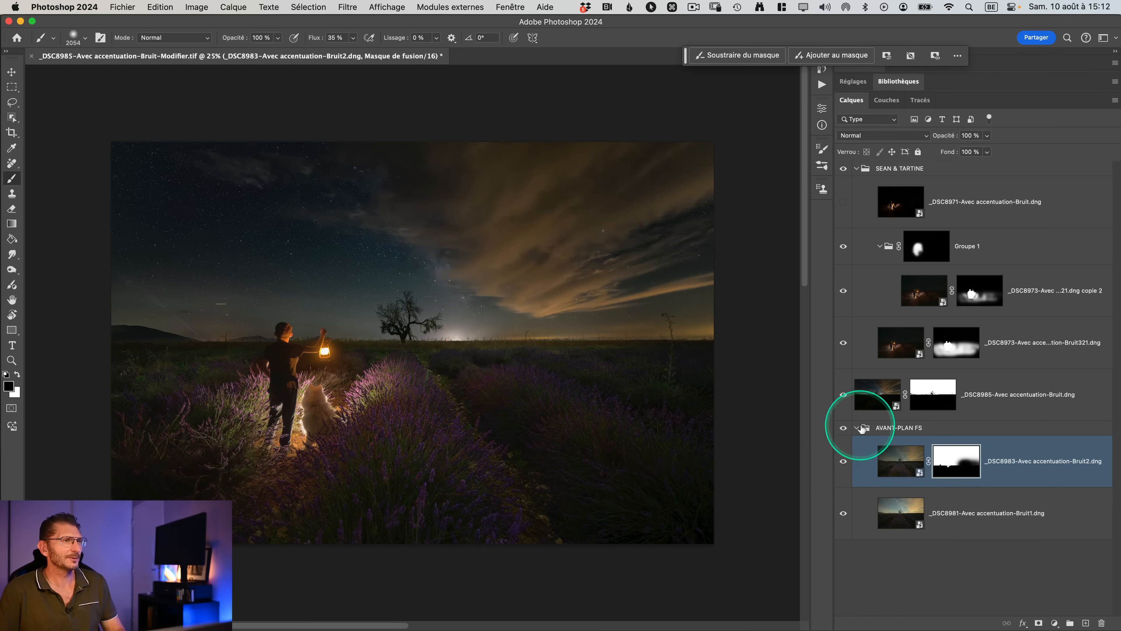
# Collapse the AVANT-PLAN FS group and compare the image with and without the _DSC8985 sky layer
pyautogui.click(844, 462)
pyautogui.click(842, 395)
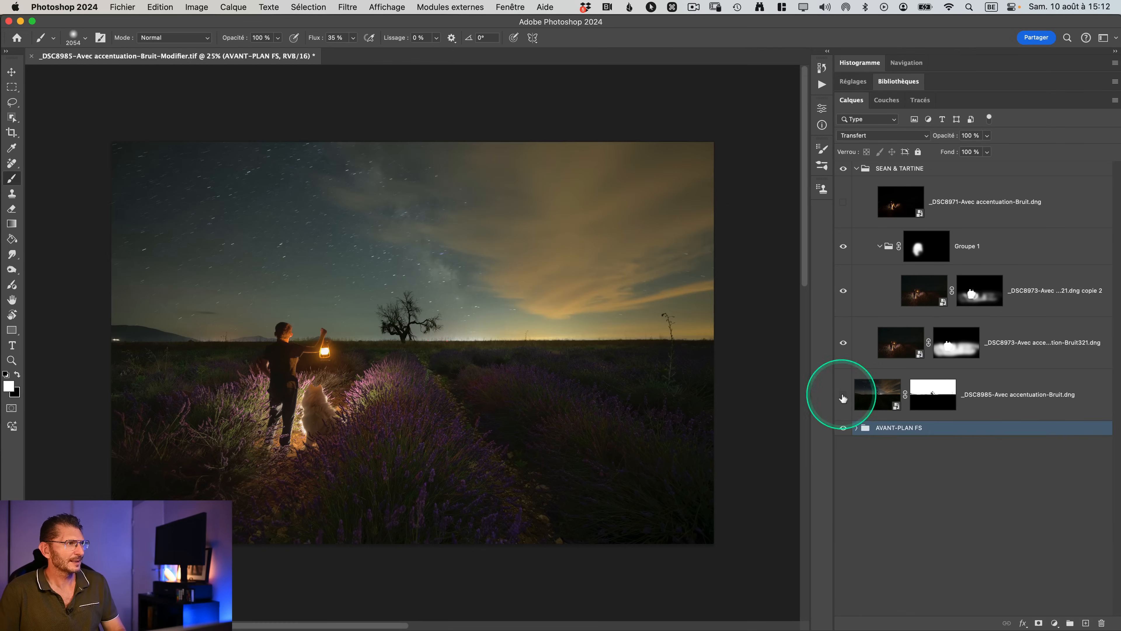
pyautogui.click(843, 395)
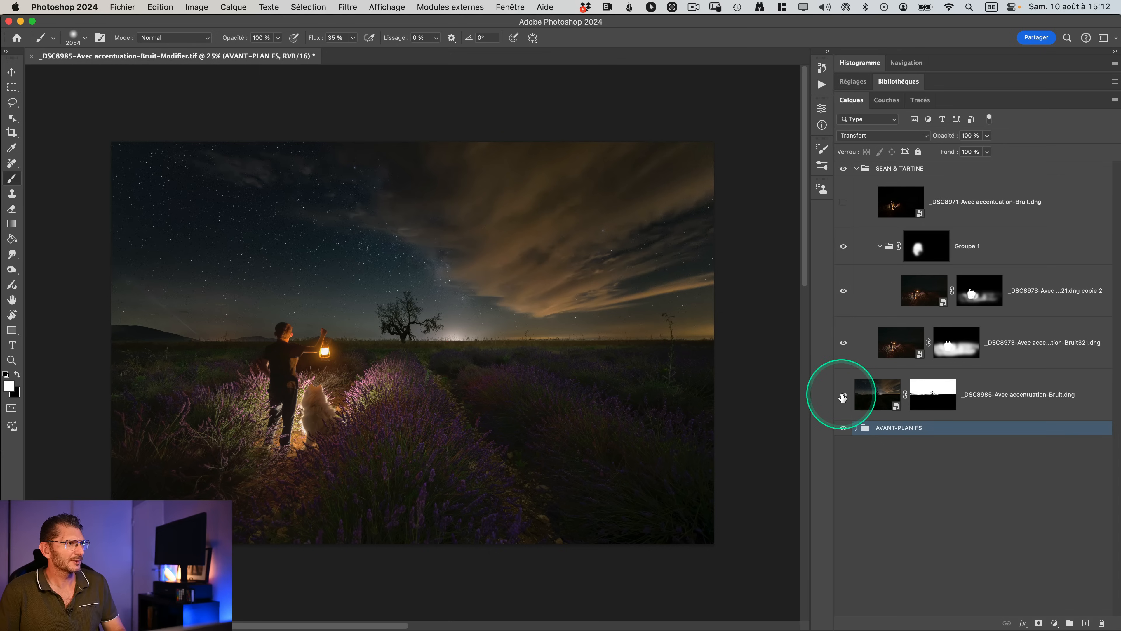
# Collapse the group holding the boy and dog and compare the image with and without it
pyautogui.click(856, 168)
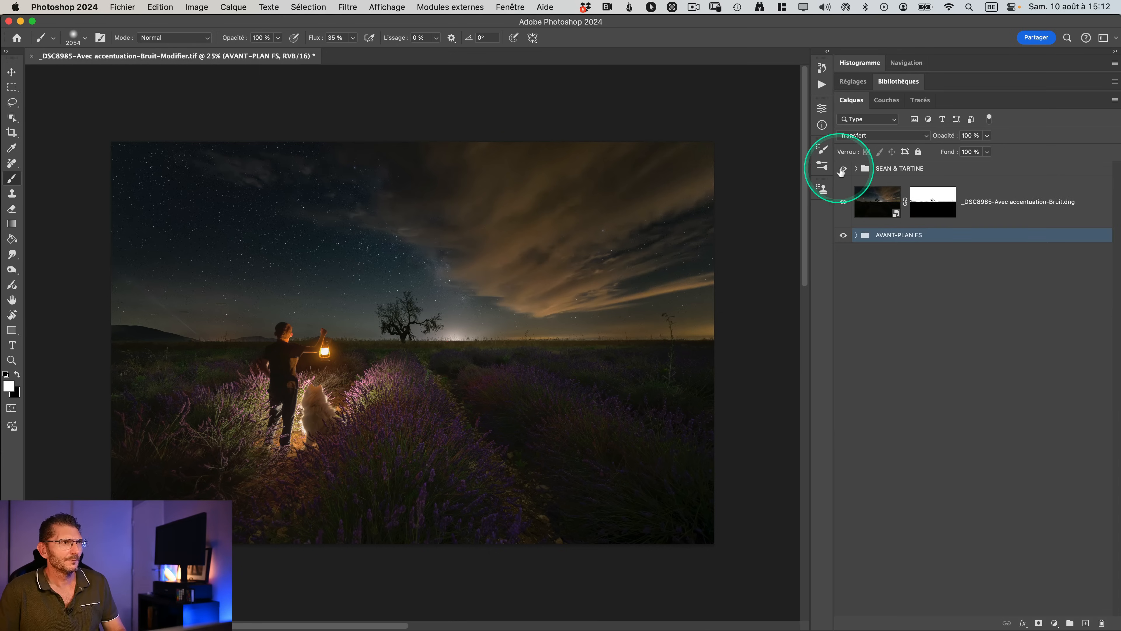
pyautogui.click(843, 168)
pyautogui.click(842, 169)
pyautogui.click(842, 169)
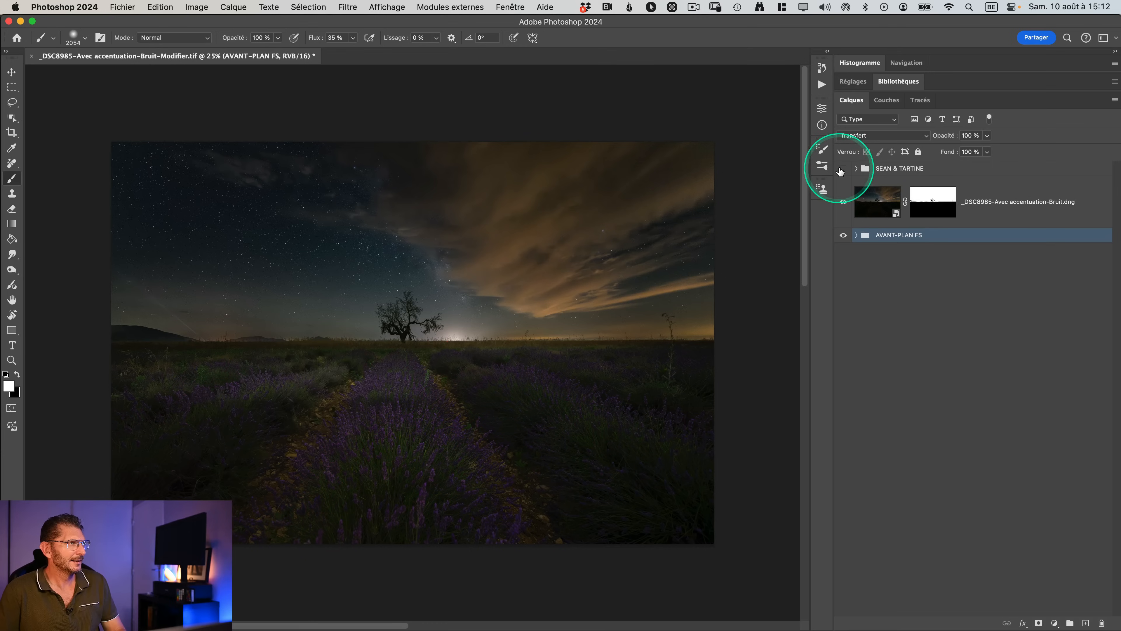
pyautogui.click(842, 169)
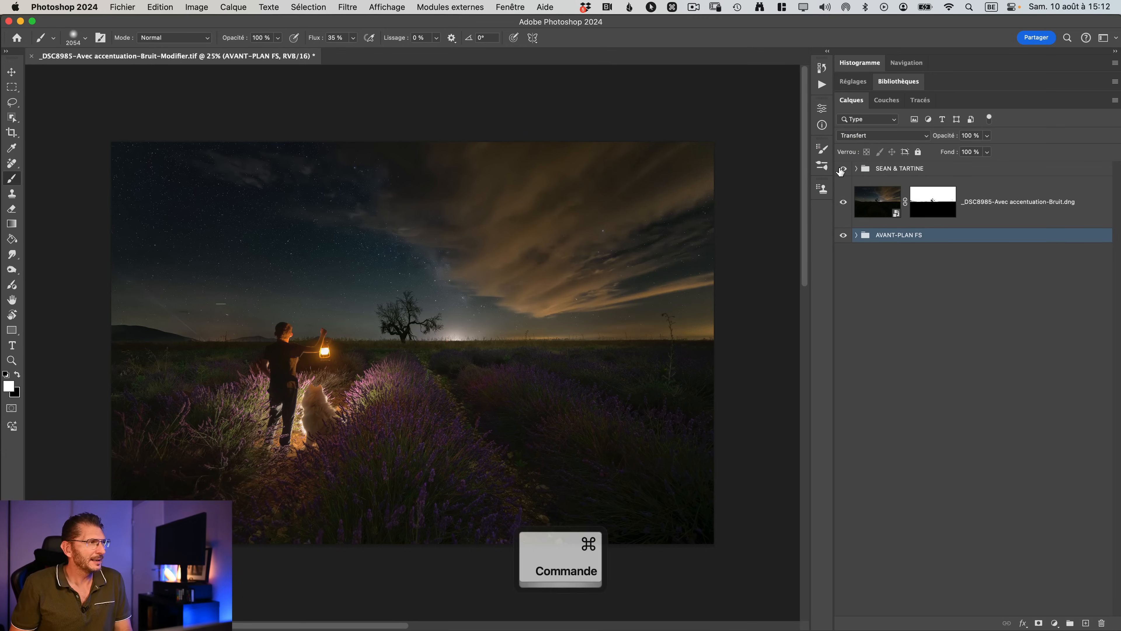
# Save the composite document with all its layers
pyautogui.press('super+0')
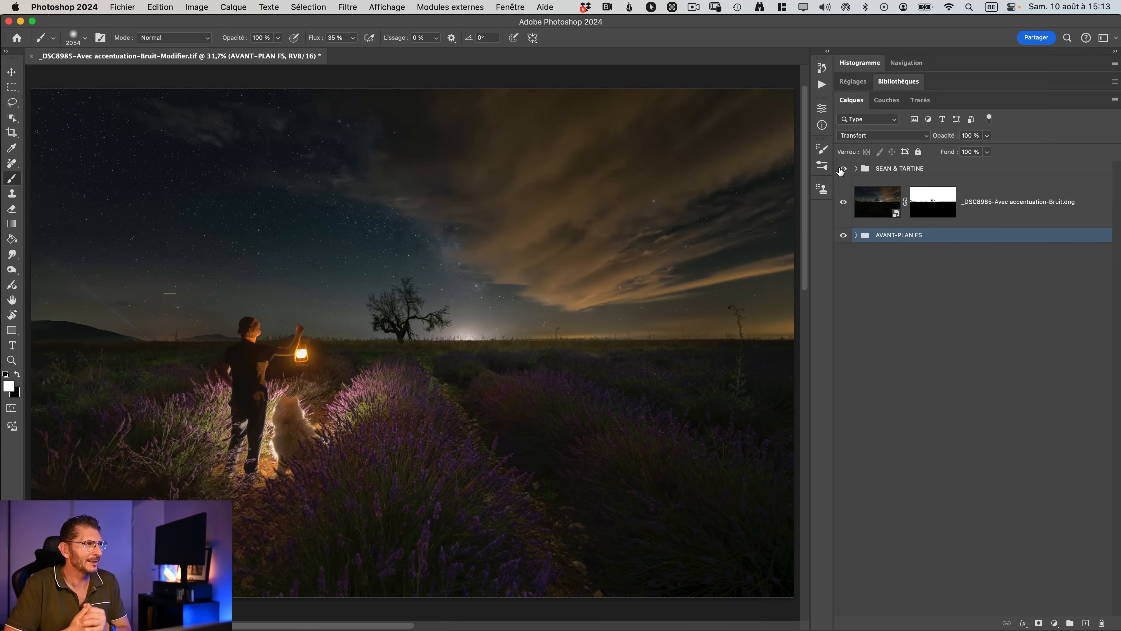
pyautogui.press('super+s')
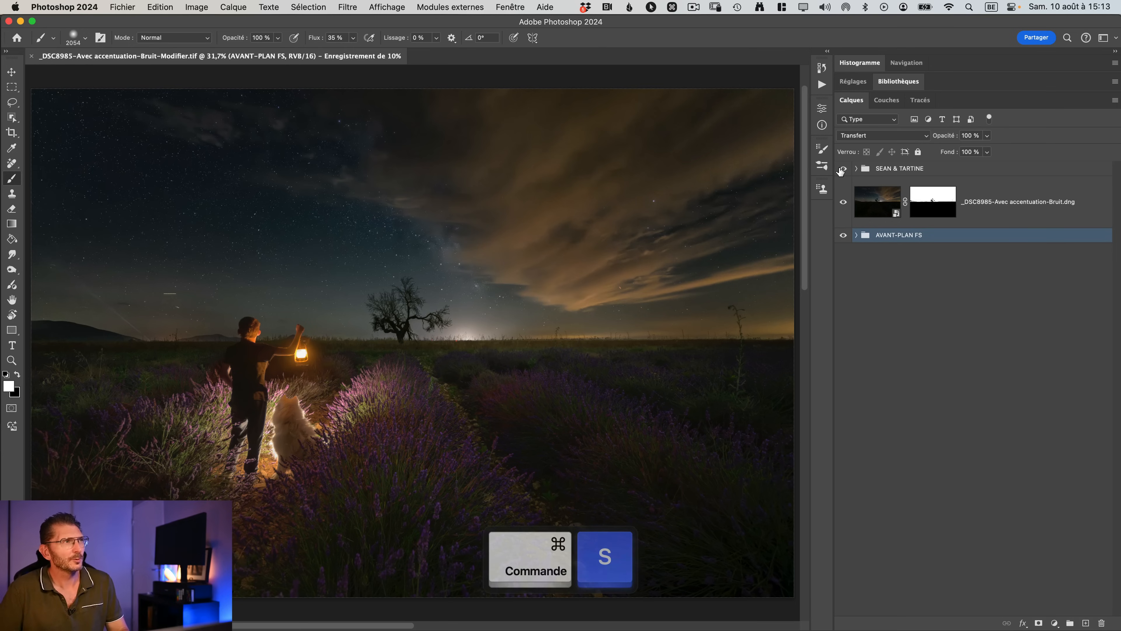
# Add a new empty layer above the boy-and-dog group and name it "nettoyage"
pyautogui.click(877, 173)
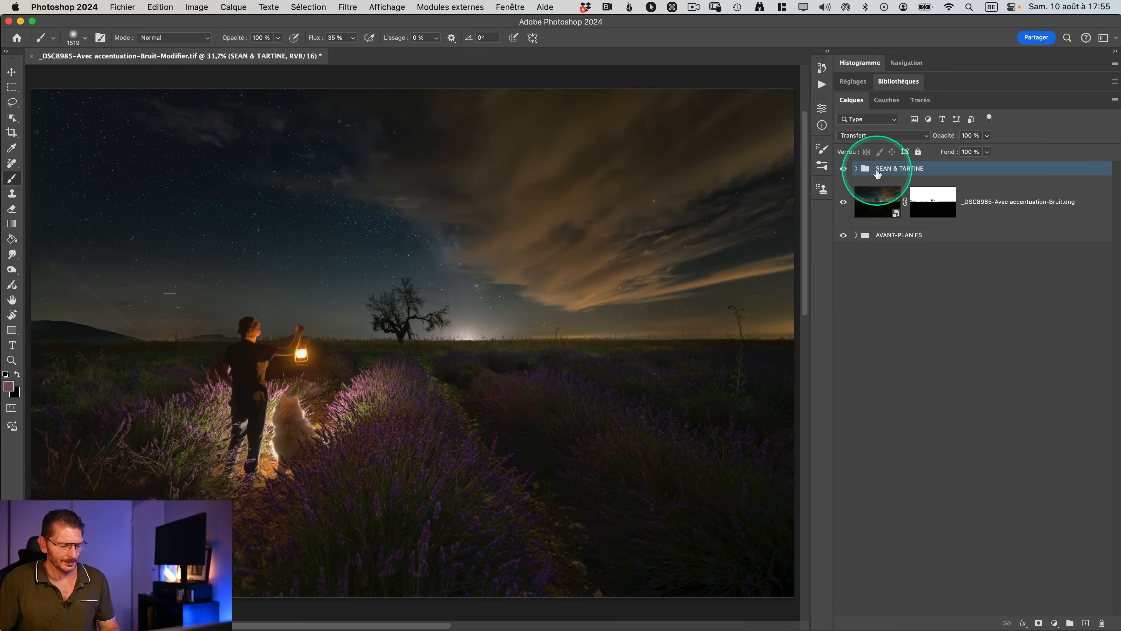
pyautogui.press('shift+alt+super+n')
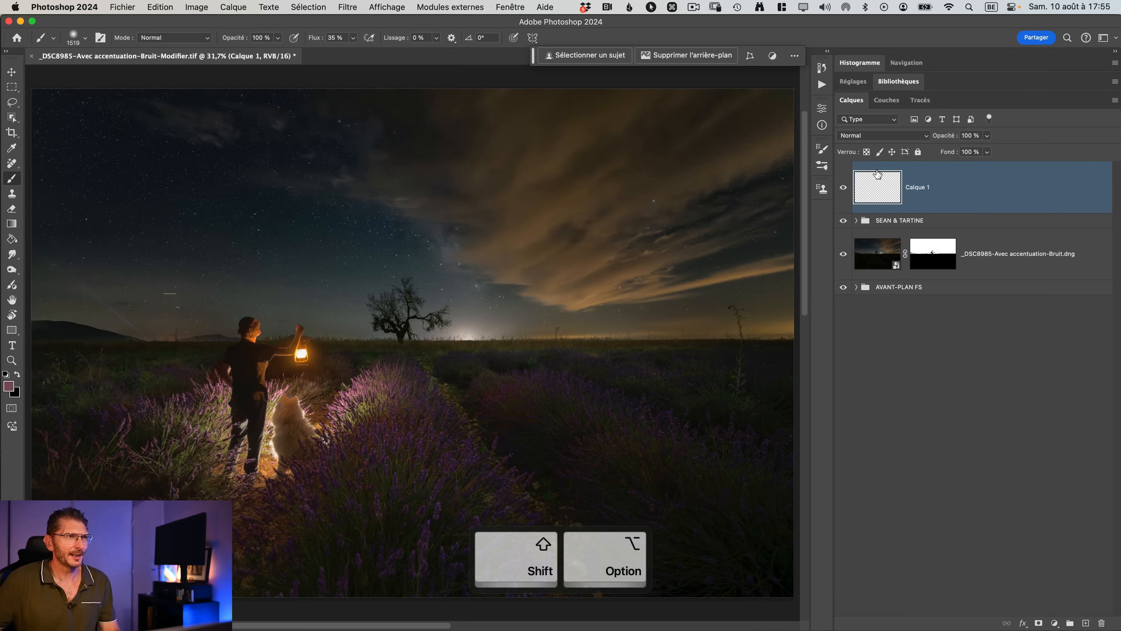
pyautogui.click(920, 195)
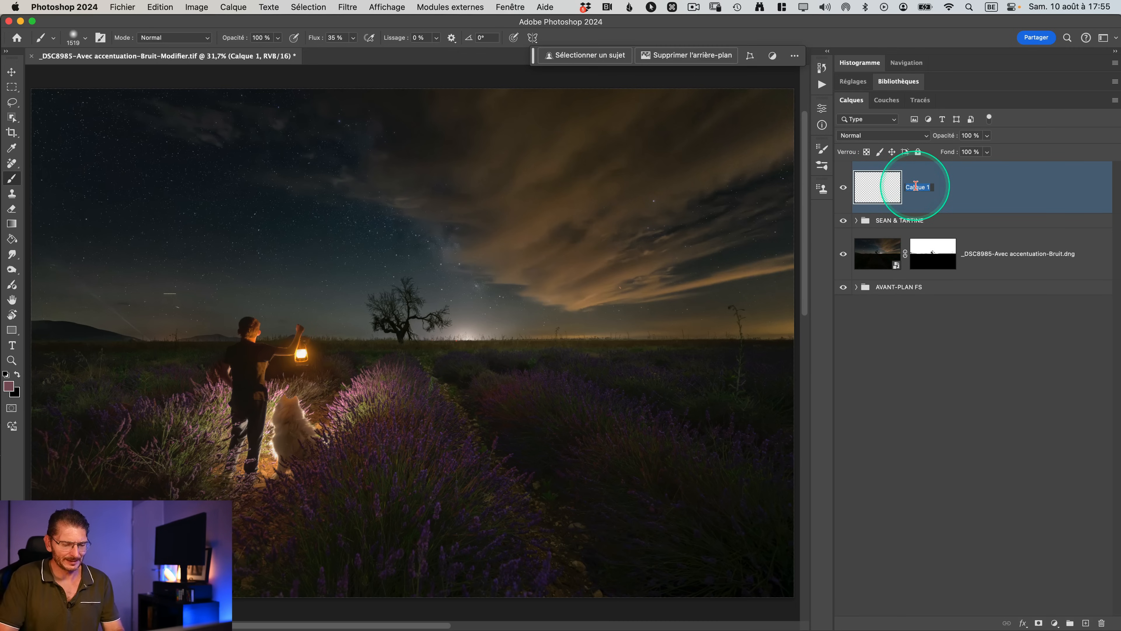
pyautogui.write('nettoyage')
pyautogui.press('Return')
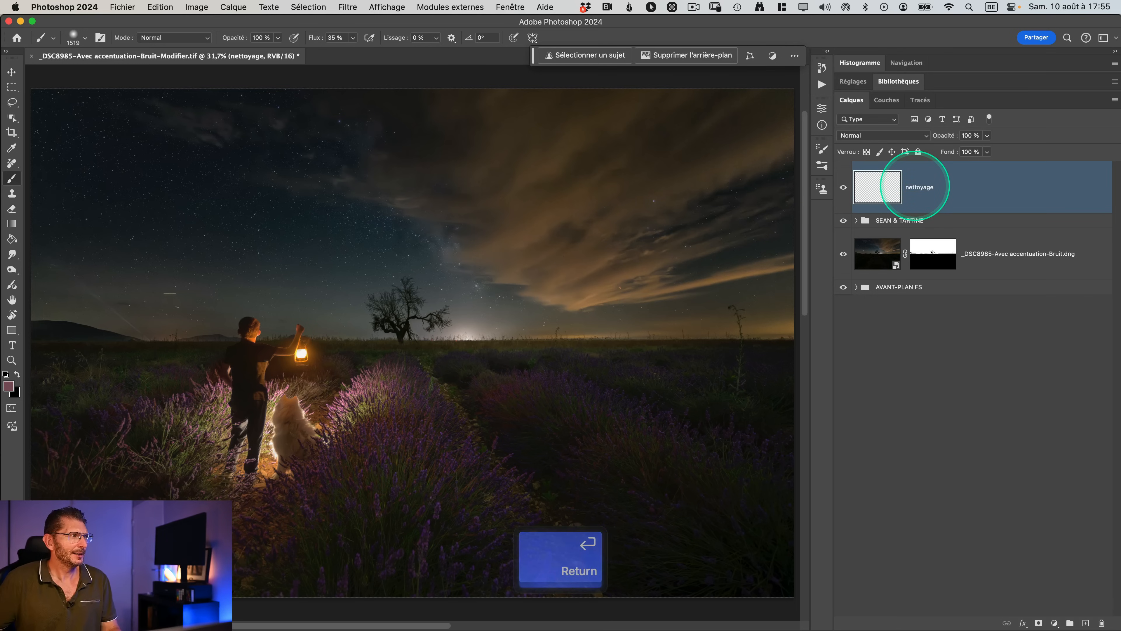
# With the Remove tool at size 36, erase the short horizontal streak and the diagonal light trail in the sky left of the boy
pyautogui.press('z')
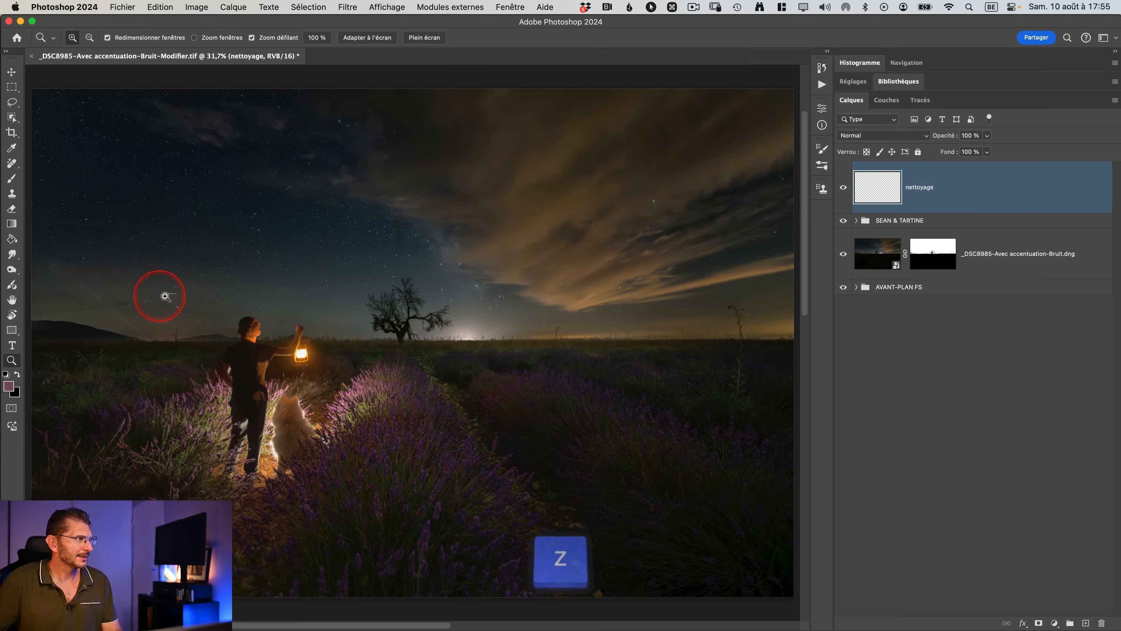
pyautogui.moveTo(157, 296); pyautogui.dragTo(188, 293)
pyautogui.press('j')
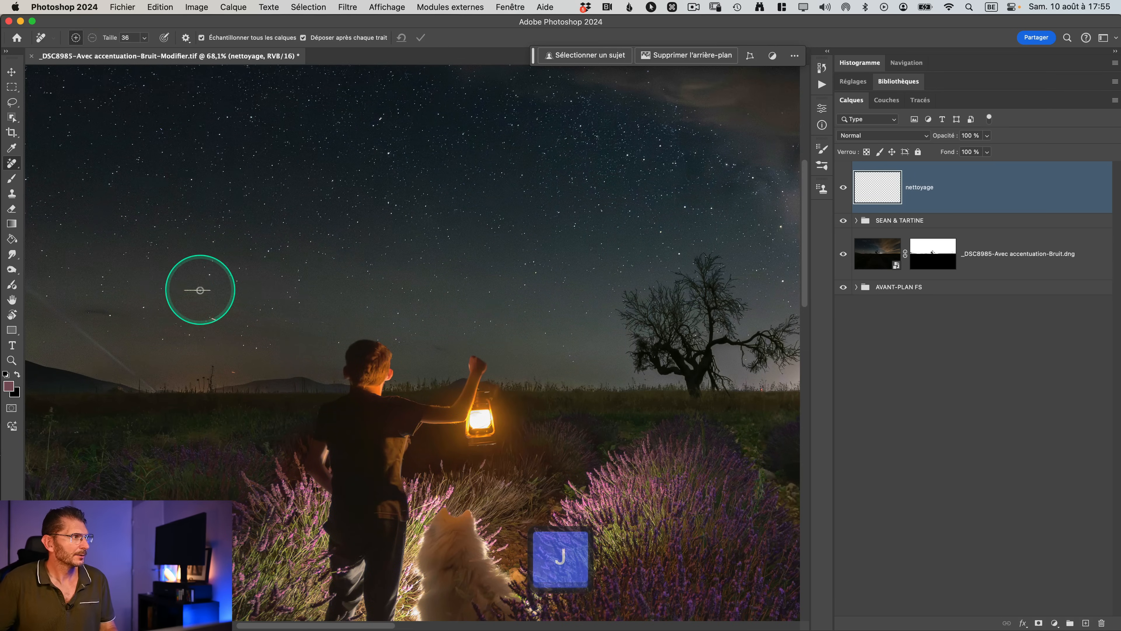
pyautogui.moveTo(185, 291); pyautogui.dragTo(214, 291)
pyautogui.moveTo(85, 311); pyautogui.dragTo(271, 335)
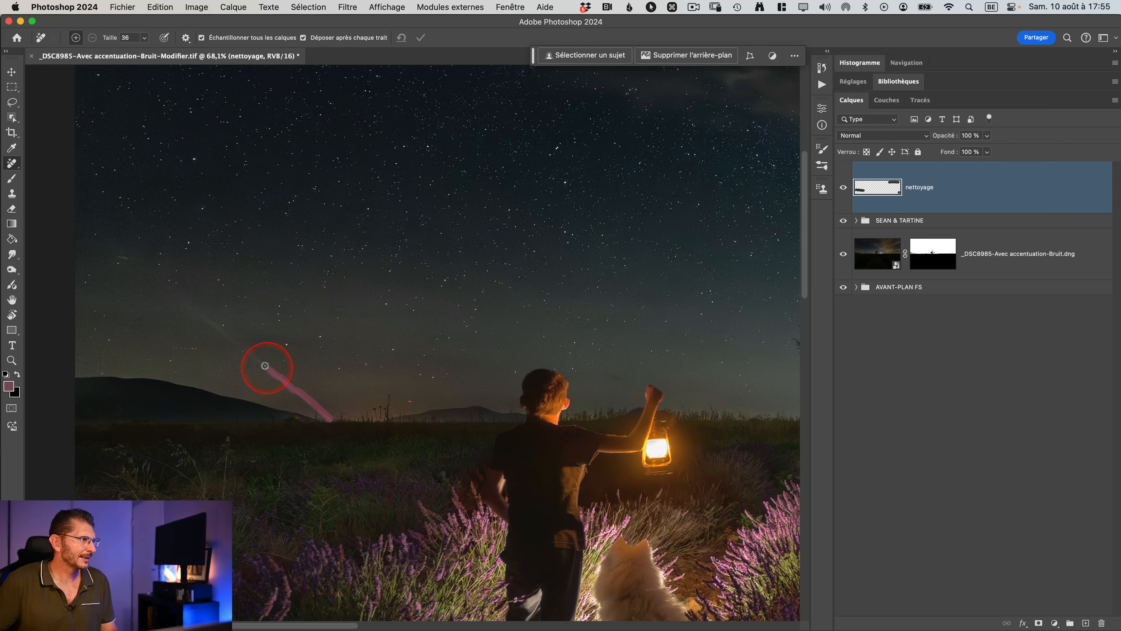
pyautogui.moveTo(202, 316); pyautogui.dragTo(201, 315)
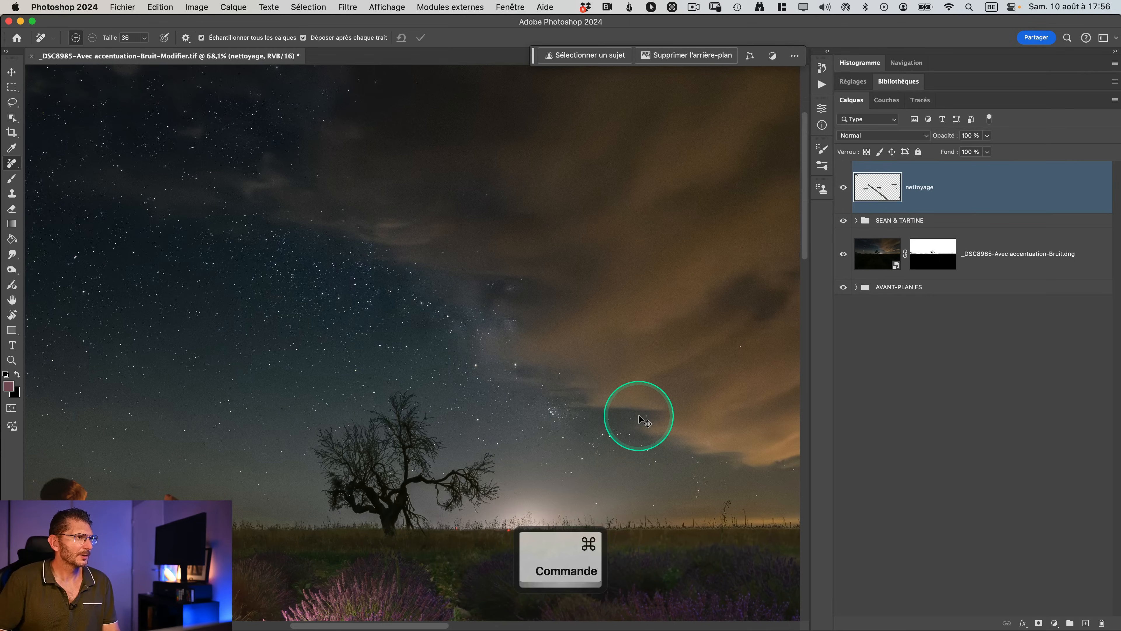
pyautogui.press('super+0')
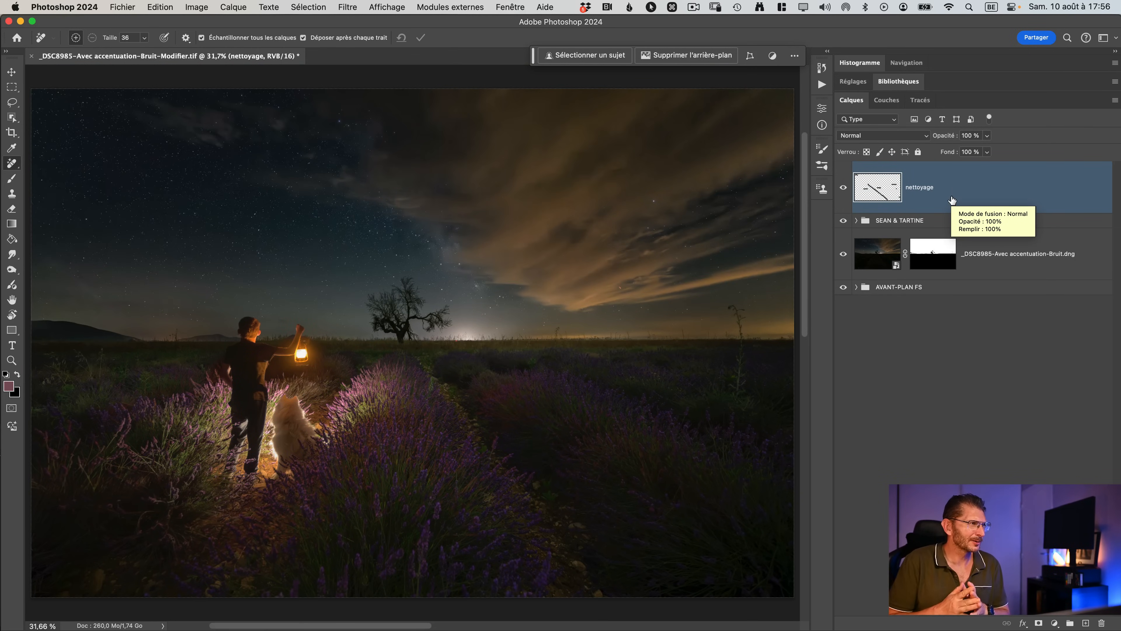
# Add a solid colour fill layer in black above the nettoyage layer
pyautogui.press('alt+super')
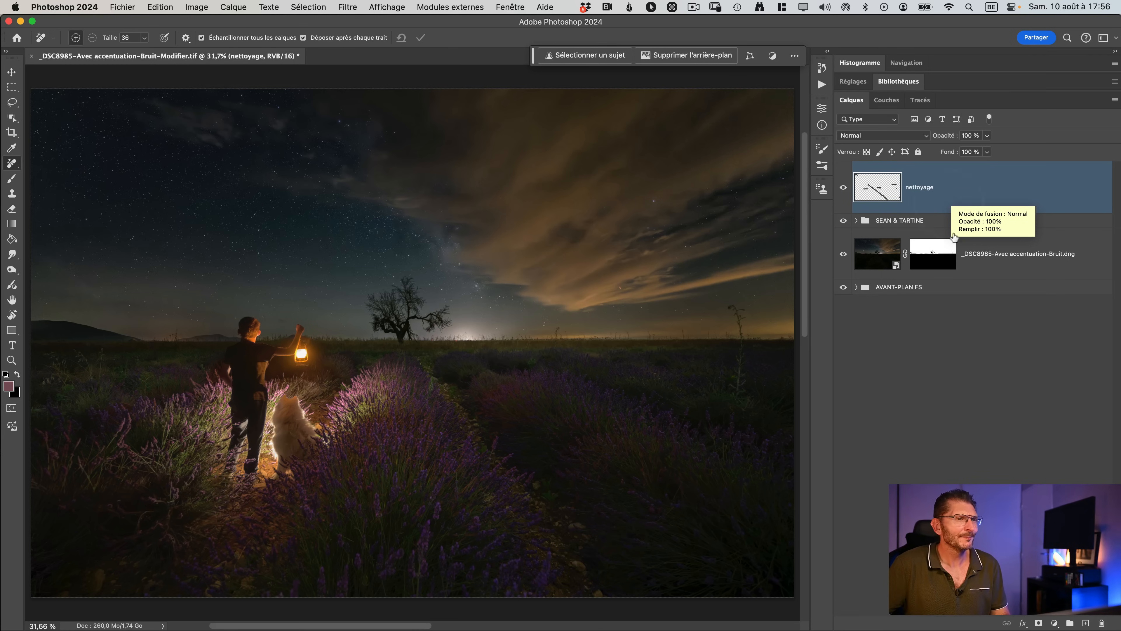
pyautogui.click(1055, 623)
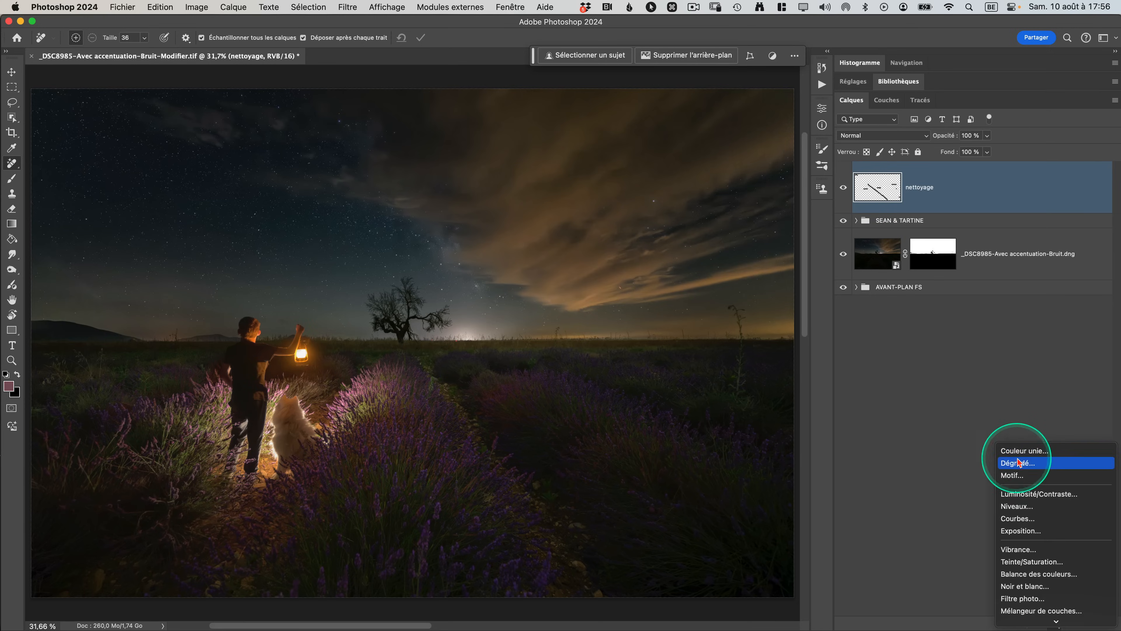
pyautogui.click(1019, 451)
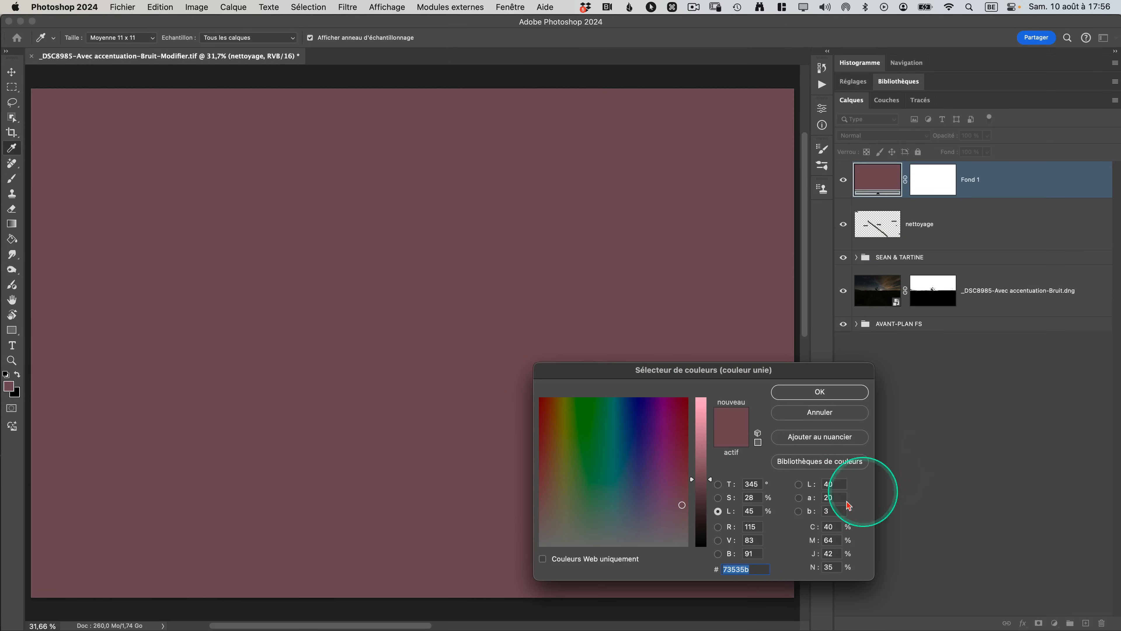
pyautogui.moveTo(702, 515); pyautogui.dragTo(703, 619)
pyautogui.click(812, 397)
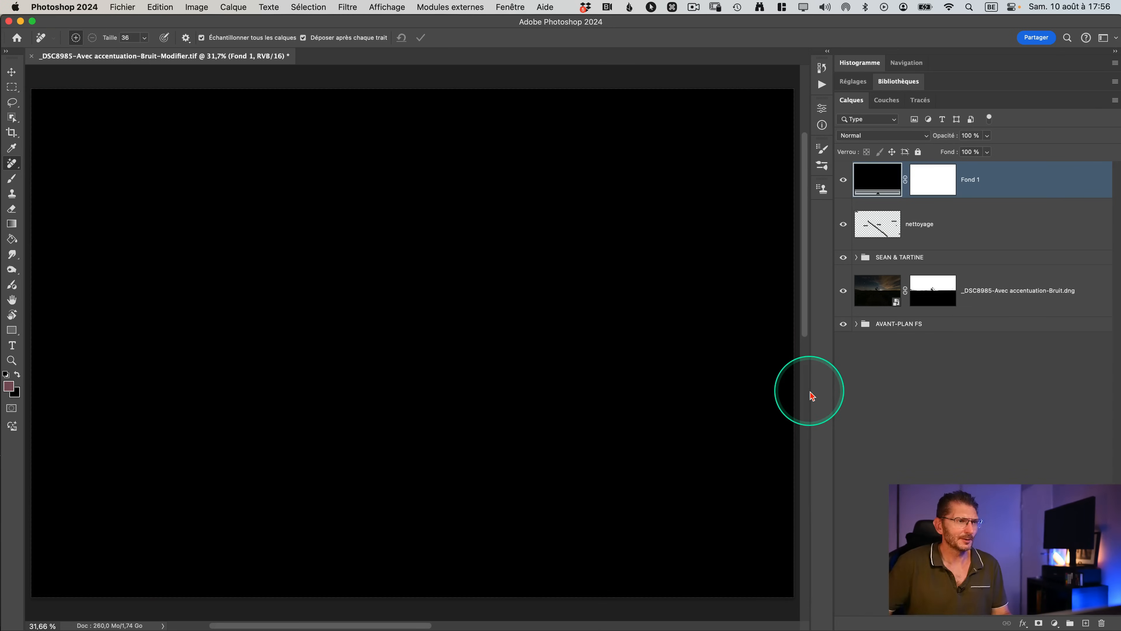
# Set the black fill layer to Lumière tamisée at 50% opacity and invert its mask to hide the darkening
pyautogui.press('v')
pyautogui.hotkey('shift', 'alt', 'f')
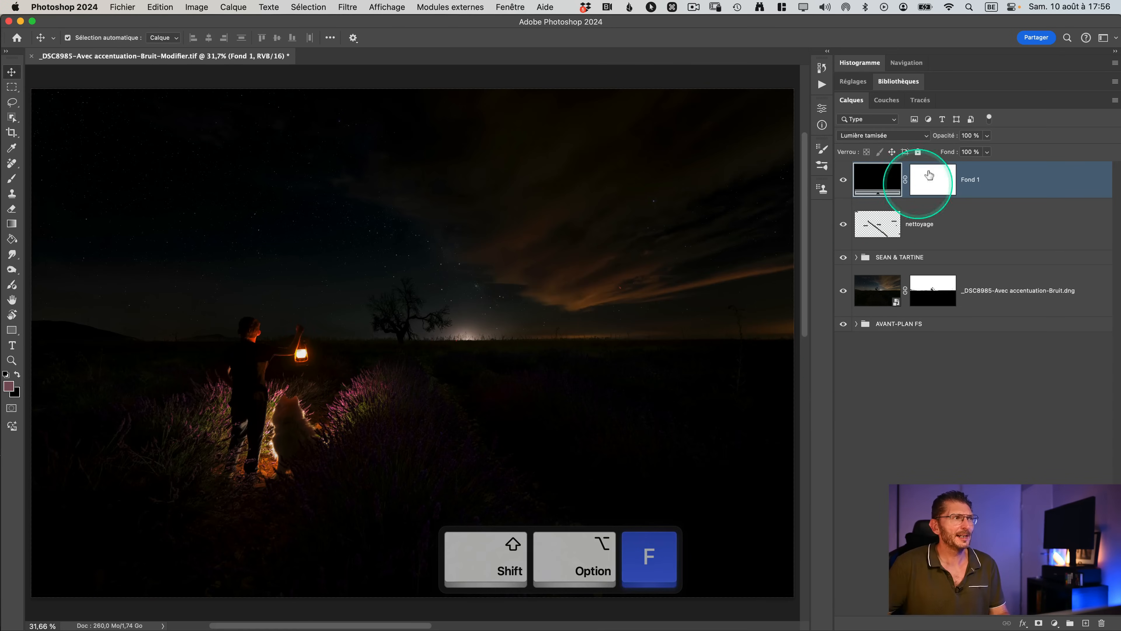
pyautogui.press('ctrl')
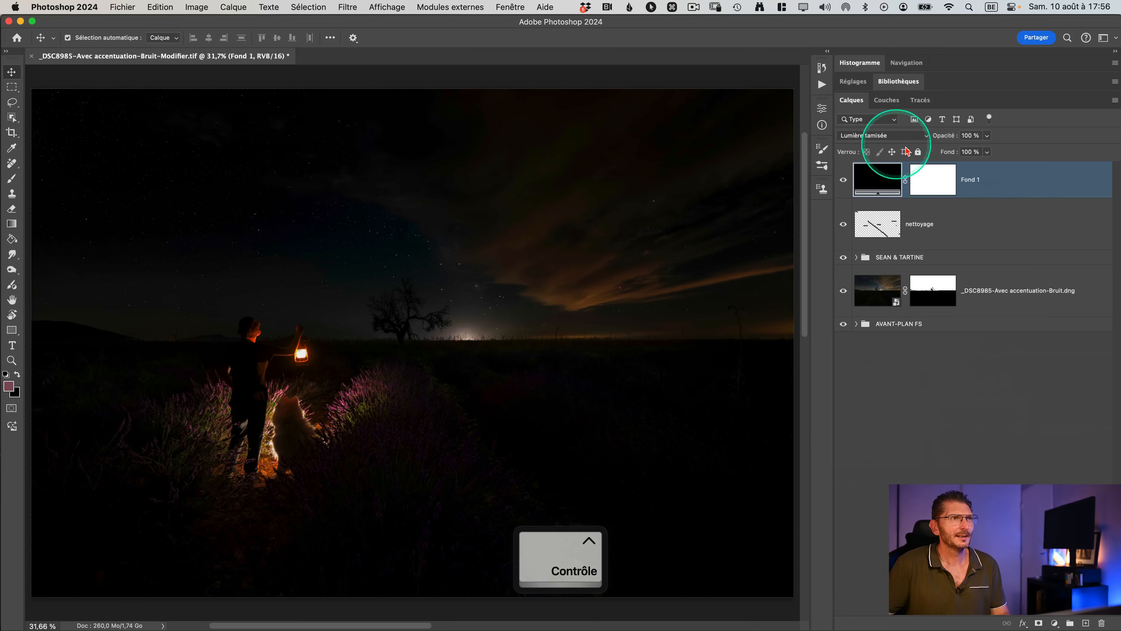
pyautogui.press('5')
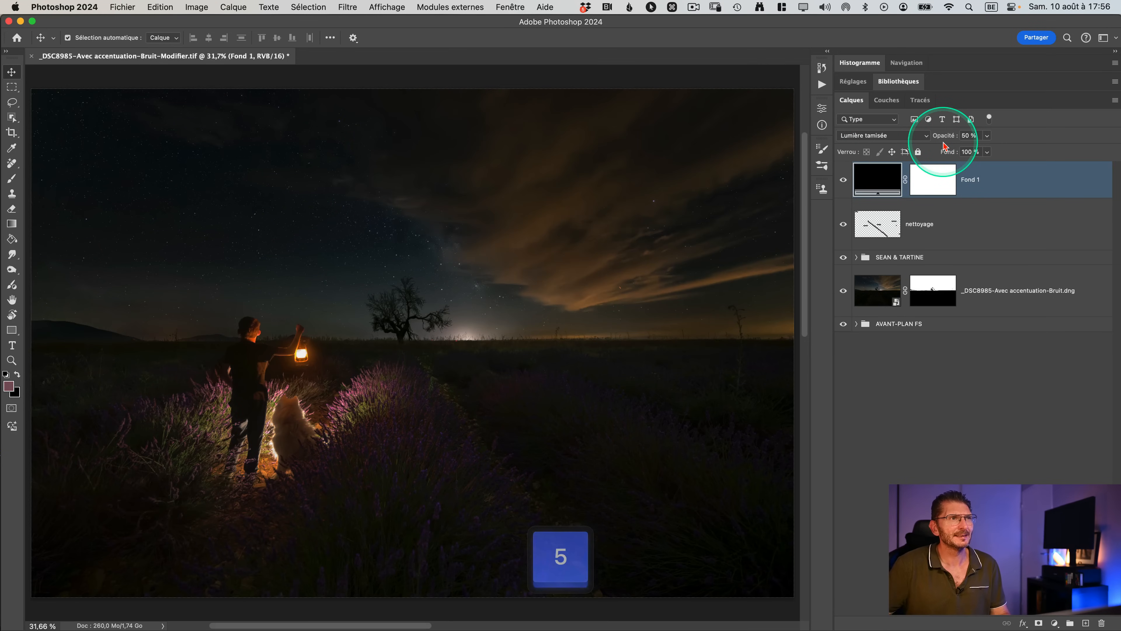
pyautogui.click(931, 181)
pyautogui.press('super+i')
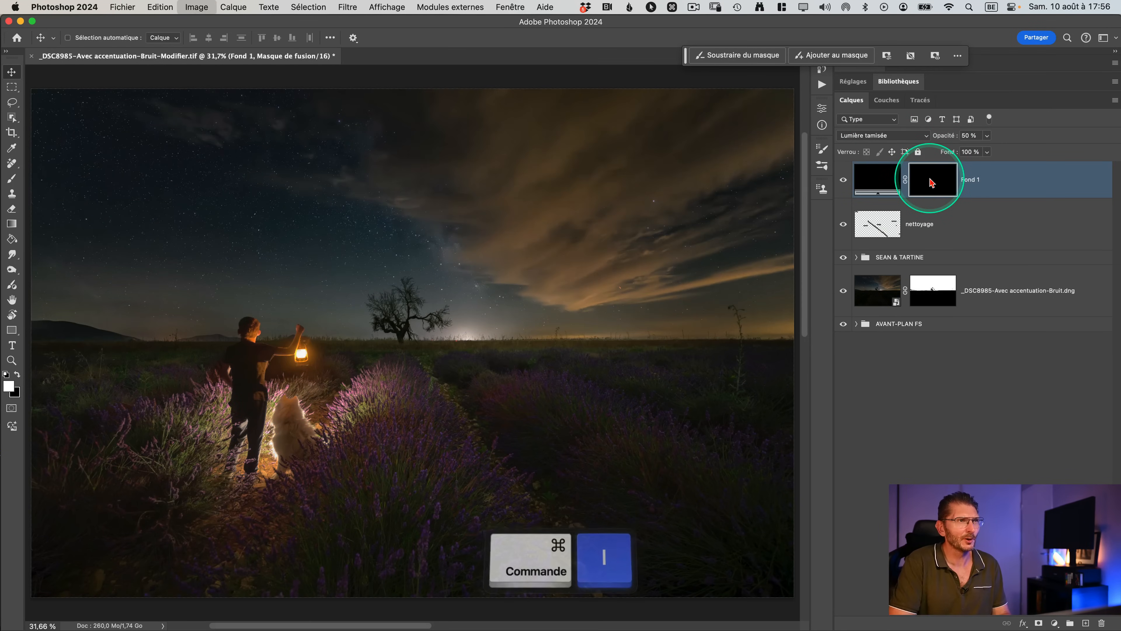
# Draw vertical white linear gradients on the fill layer's mask, from the image's top edge into the sky and from the bottom edge into the lavender
pyautogui.press('g')
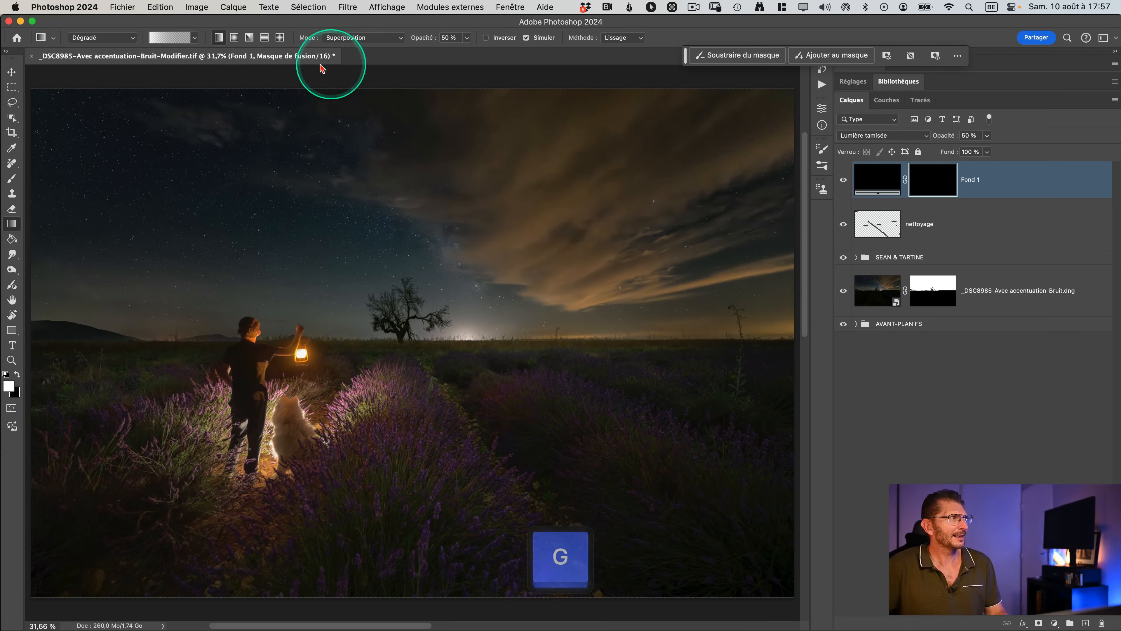
pyautogui.click(157, 42)
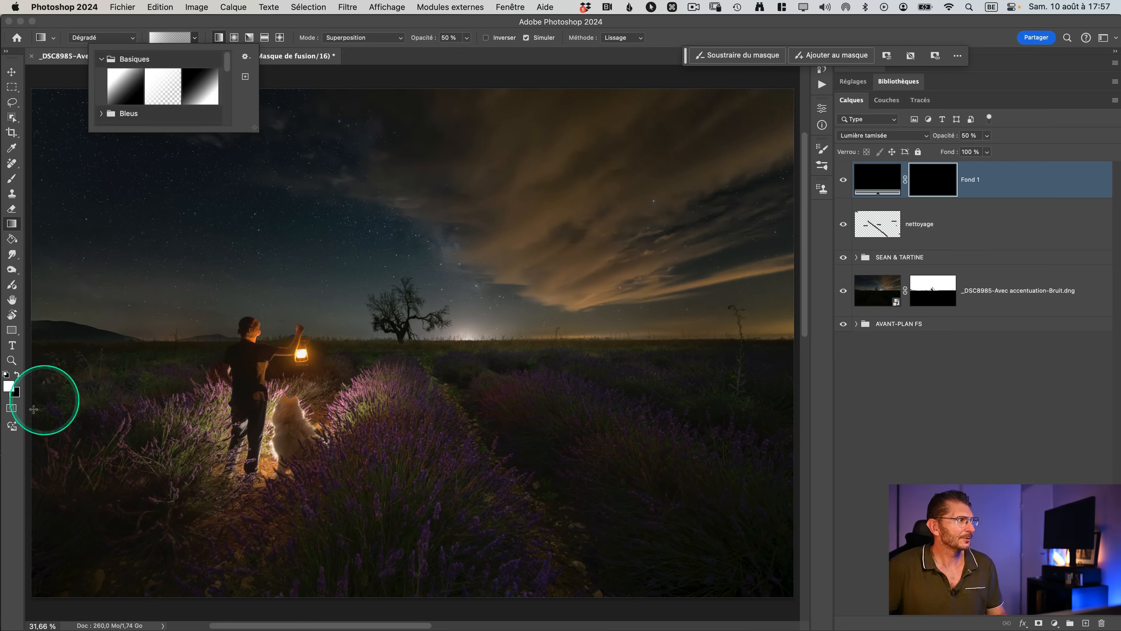
pyautogui.click(126, 95)
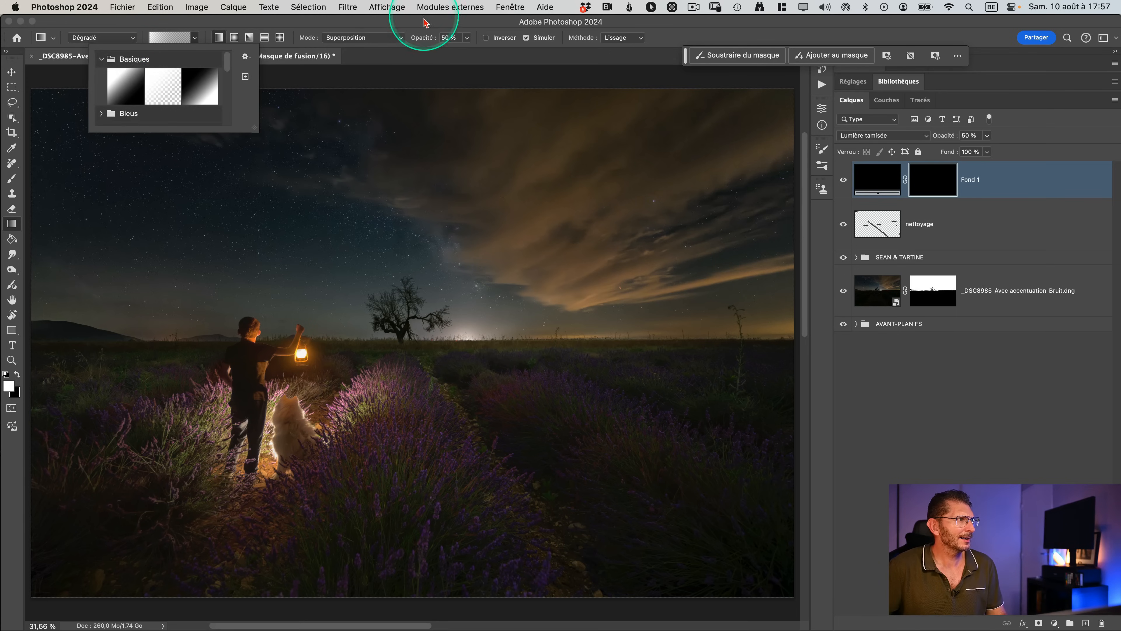
pyautogui.press('ctrl')
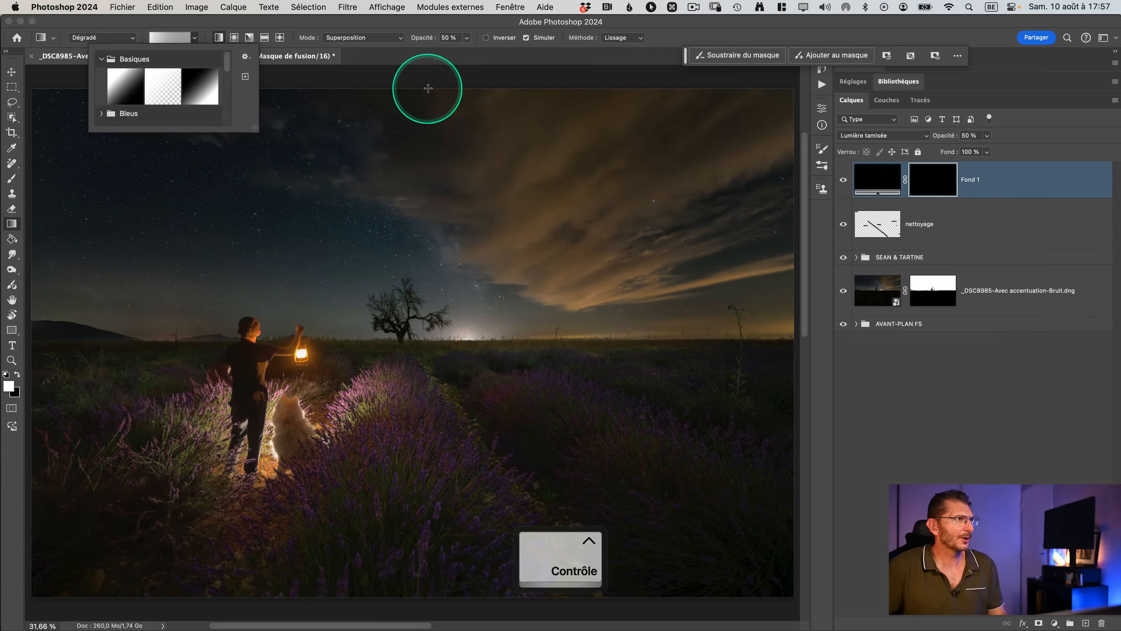
pyautogui.moveTo(428, 88); pyautogui.dragTo(427, 240)
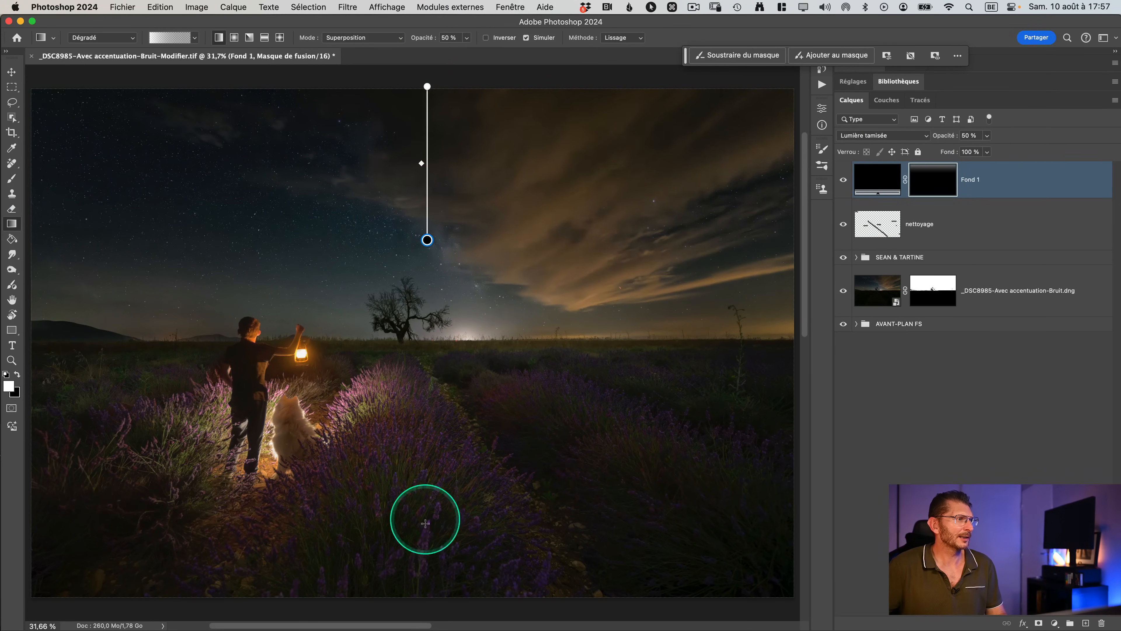
pyautogui.moveTo(426, 591); pyautogui.dragTo(426, 591)
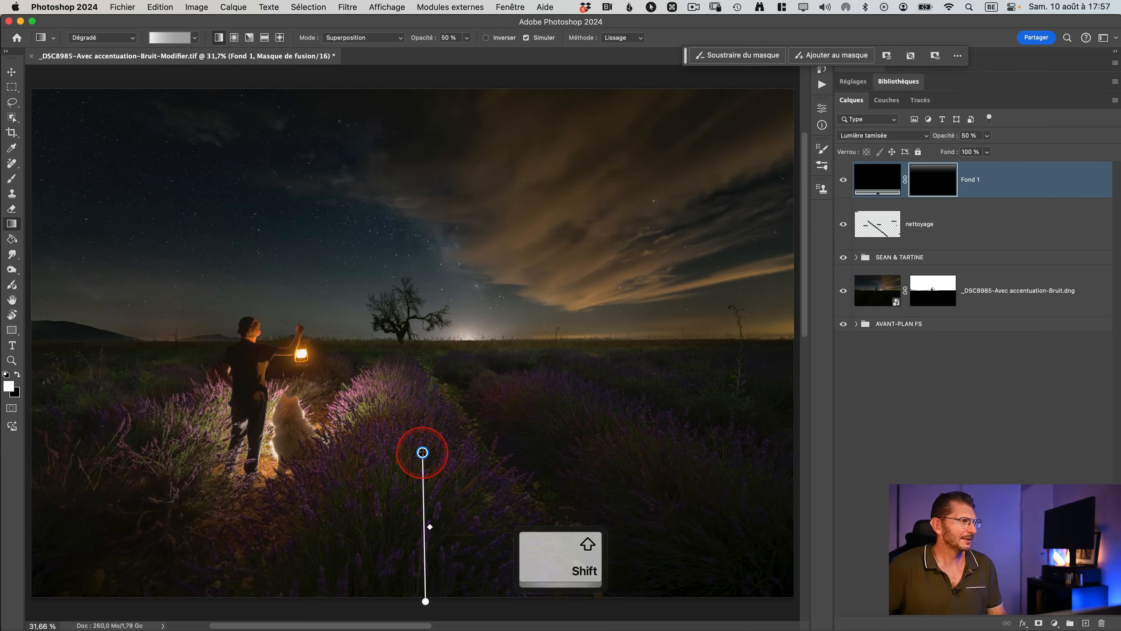
pyautogui.moveTo(422, 452); pyautogui.dragTo(423, 422)
# Lower the Gradient tool's opacity to 30% and extend the lower gradient's white end to below the image's bottom edge
pyautogui.press('super+minus')
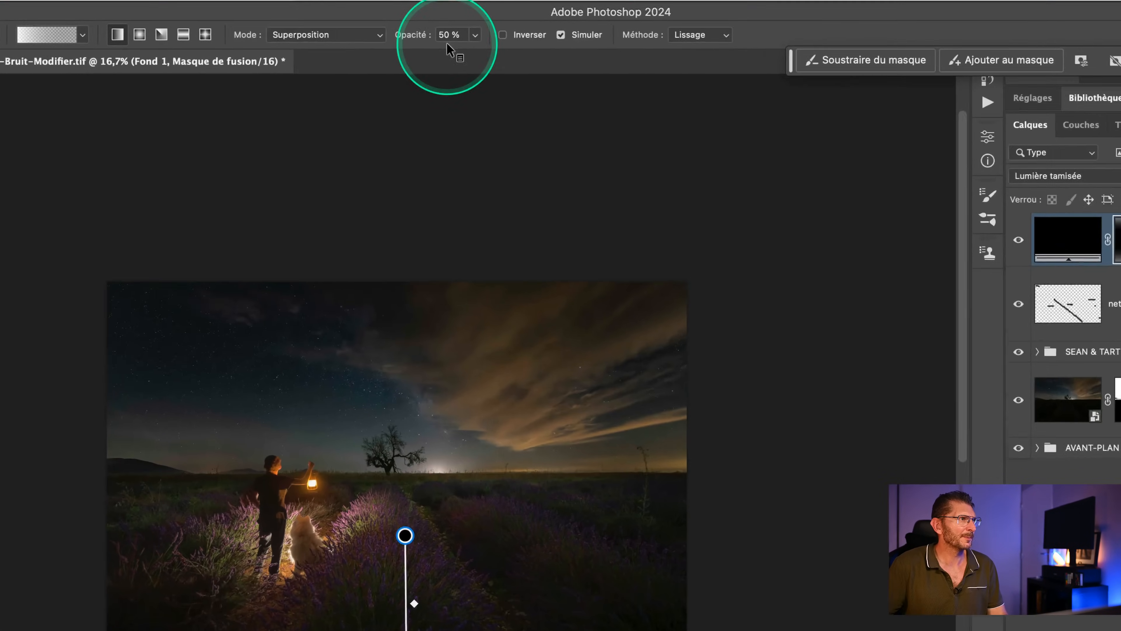
pyautogui.click(450, 35)
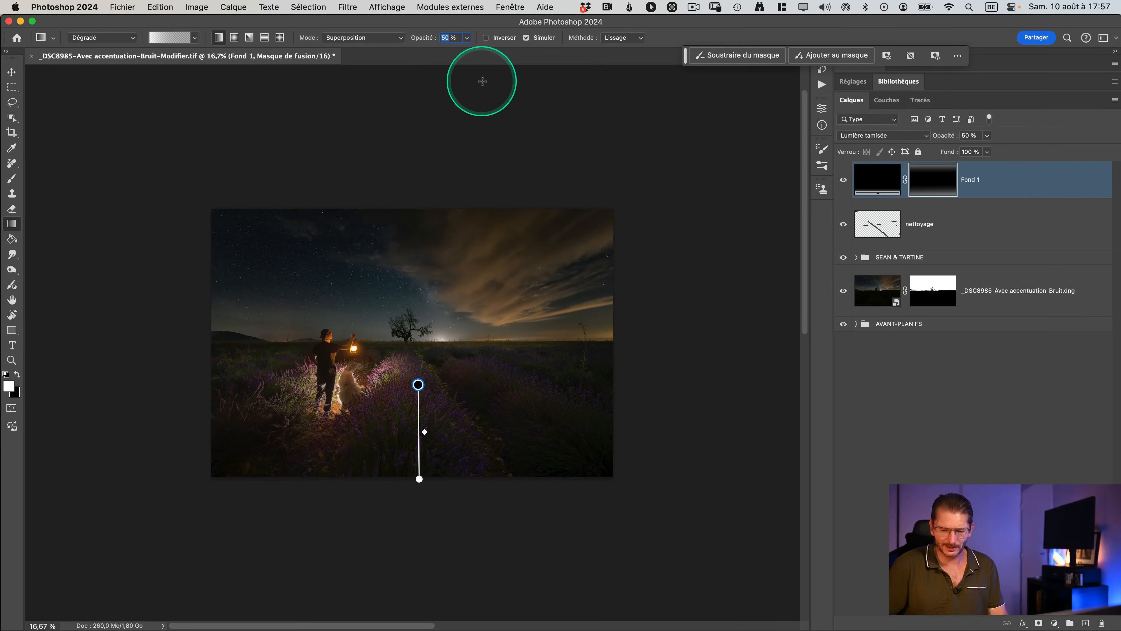
pyautogui.write('30')
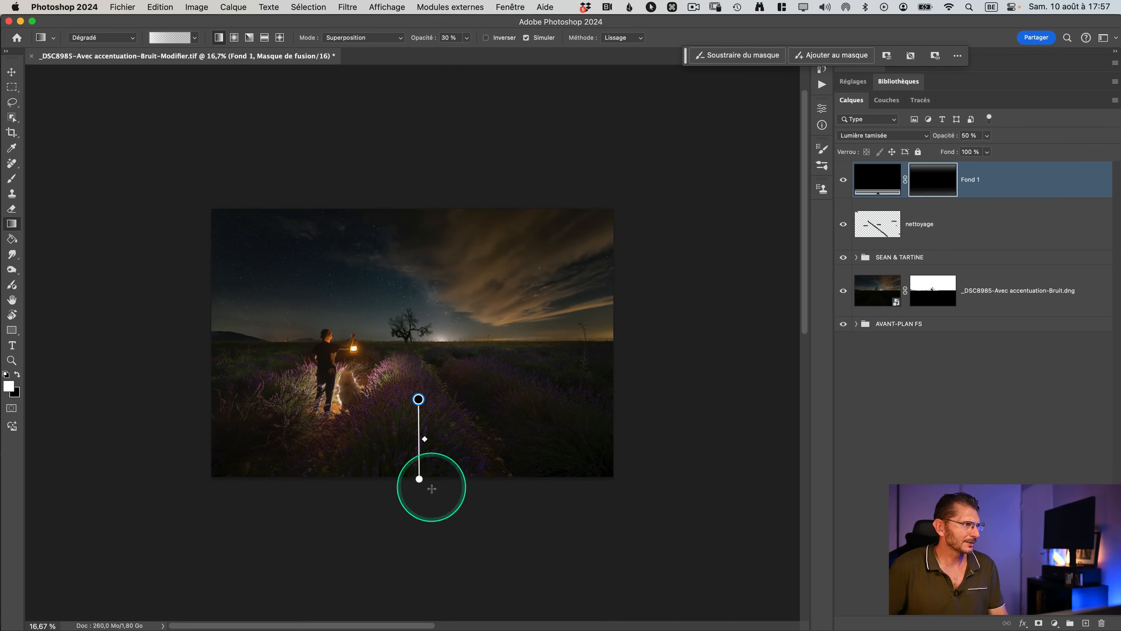
pyautogui.moveTo(419, 480); pyautogui.dragTo(418, 511)
pyautogui.press('shift')
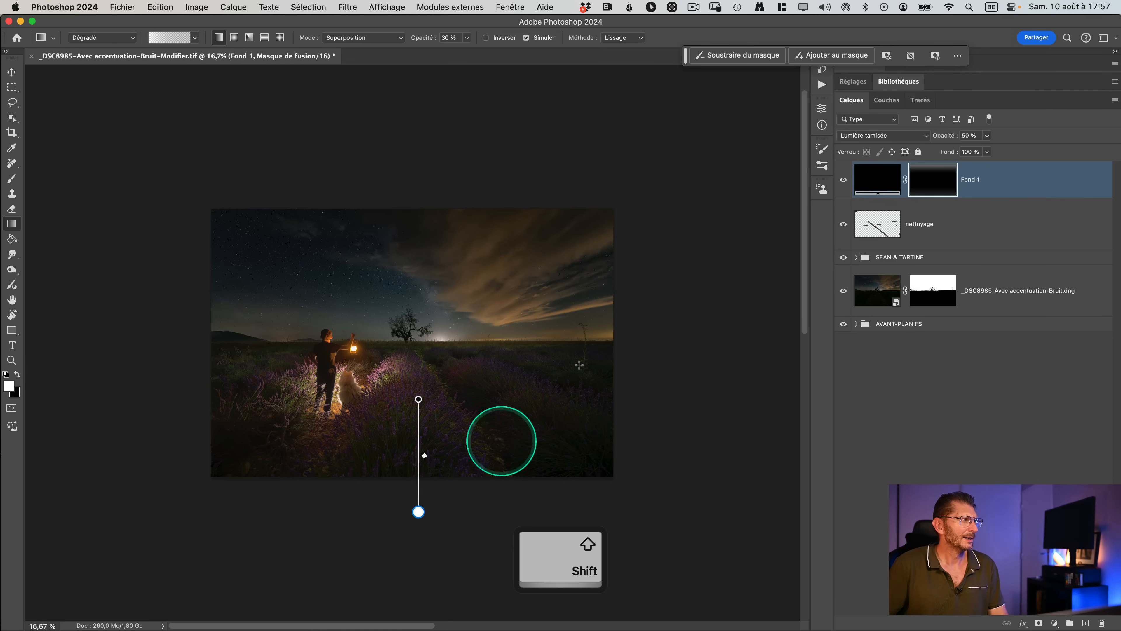
# Compare the sky and foreground with and without the black gradient fill layer
pyautogui.click(843, 182)
pyautogui.click(842, 183)
pyautogui.click(842, 183)
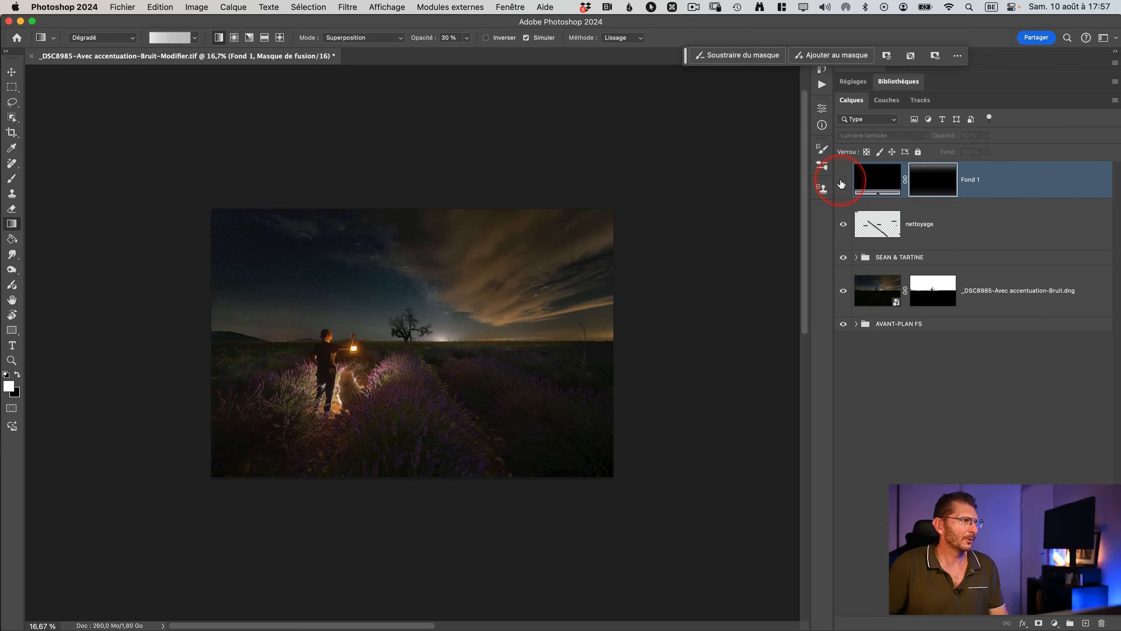
pyautogui.click(842, 183)
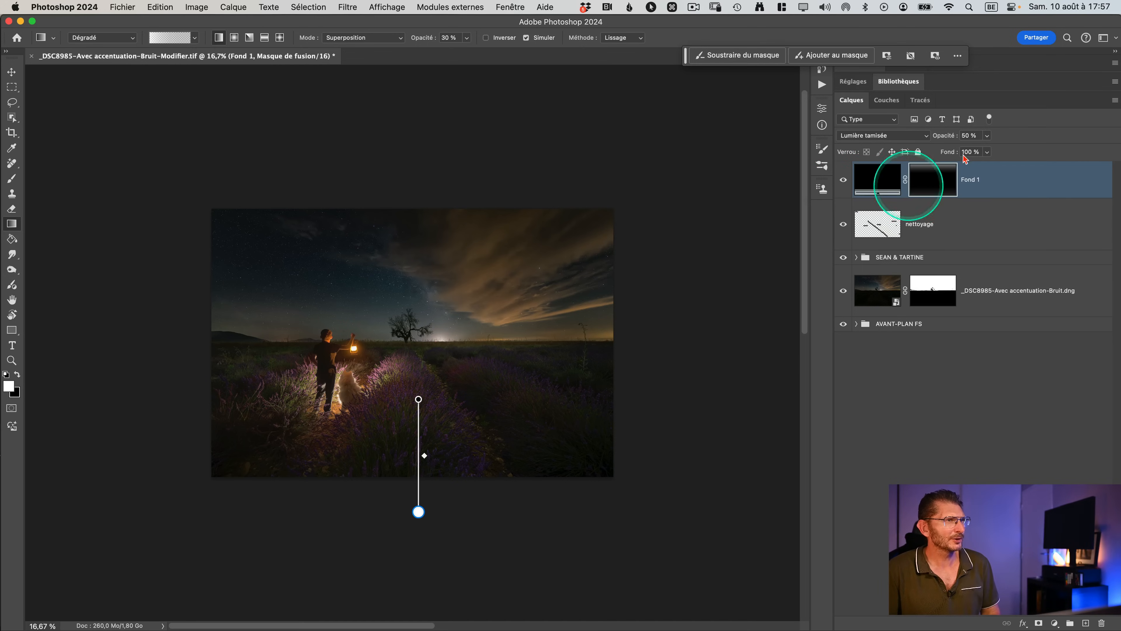
# Rename the black gradient fill layer to vignettage
pyautogui.doubleClick(970, 179)
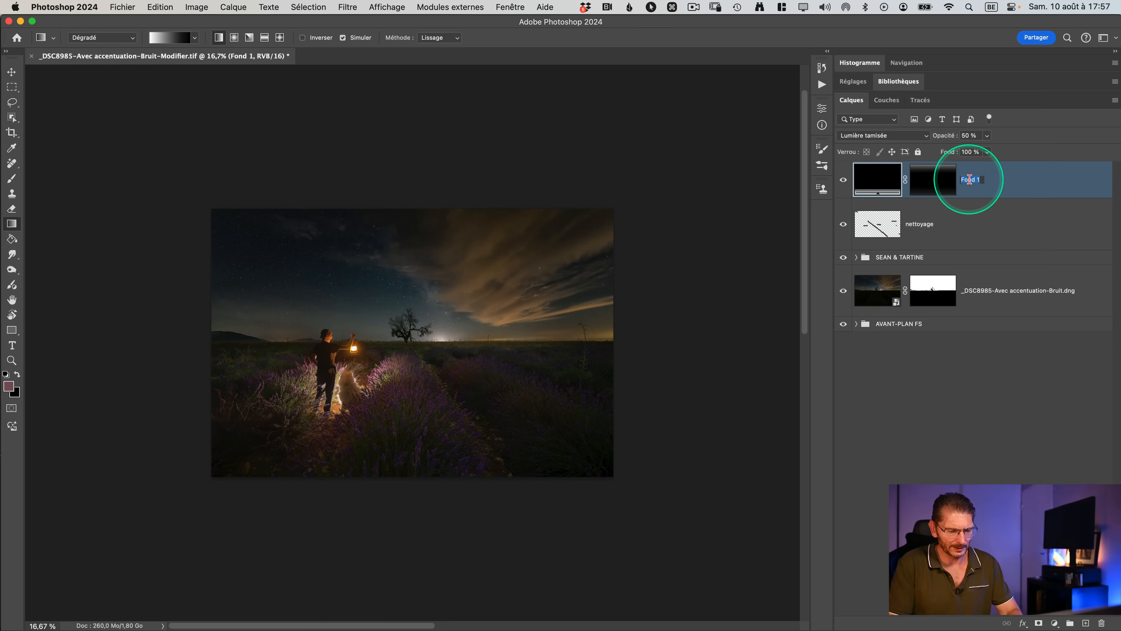
pyautogui.write('vig')
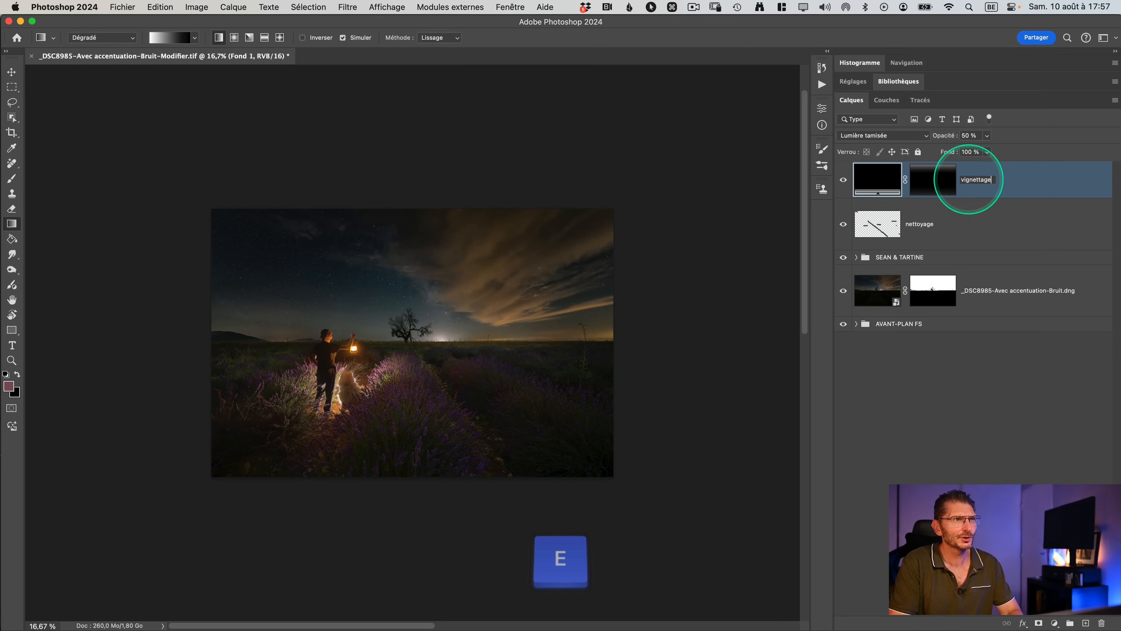
pyautogui.write('nettage')
pyautogui.press('Return')
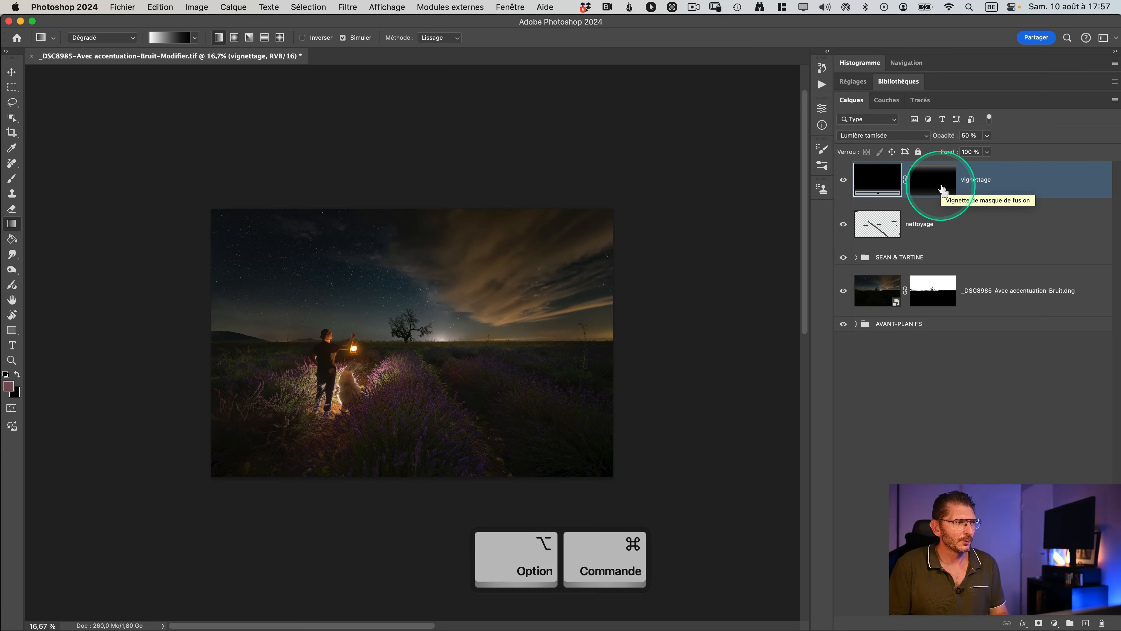
# Load the image's highlights as a luminosity selection, stamp the visible layers, and copy the selected highlights from that stamp to a separate layer
pyautogui.press('2')
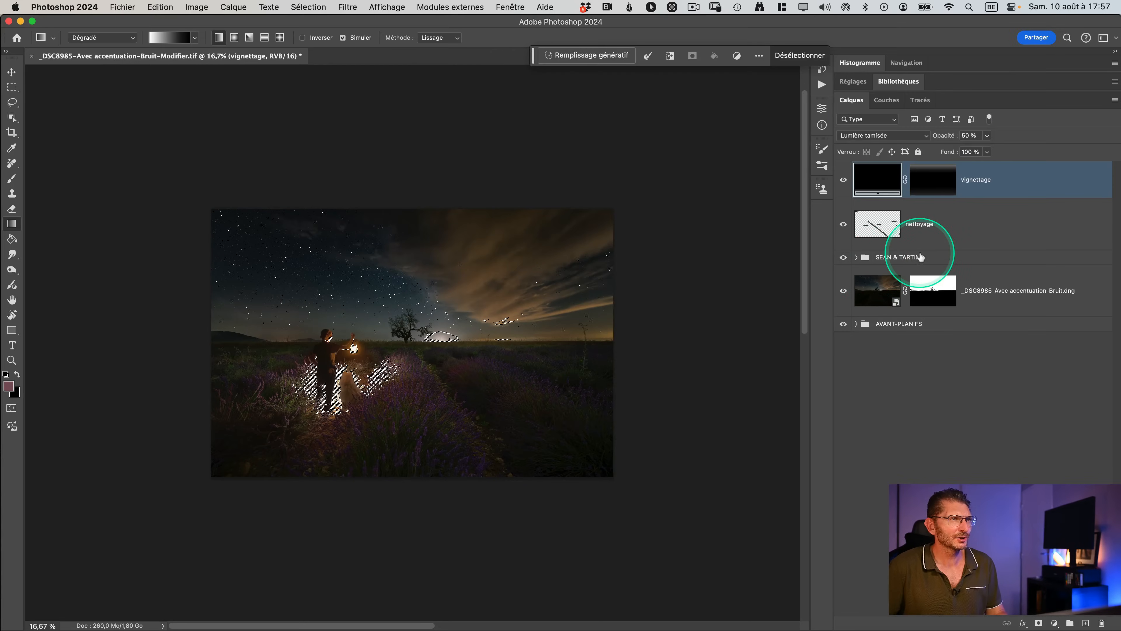
pyautogui.press('super+alt+shift+e')
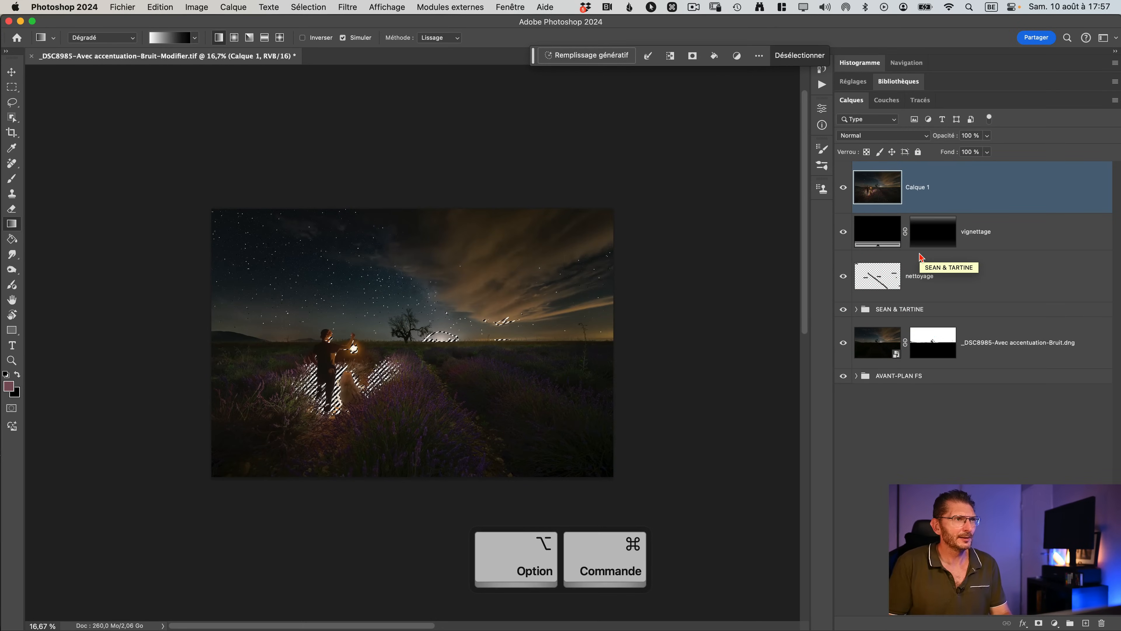
pyautogui.press('super+j')
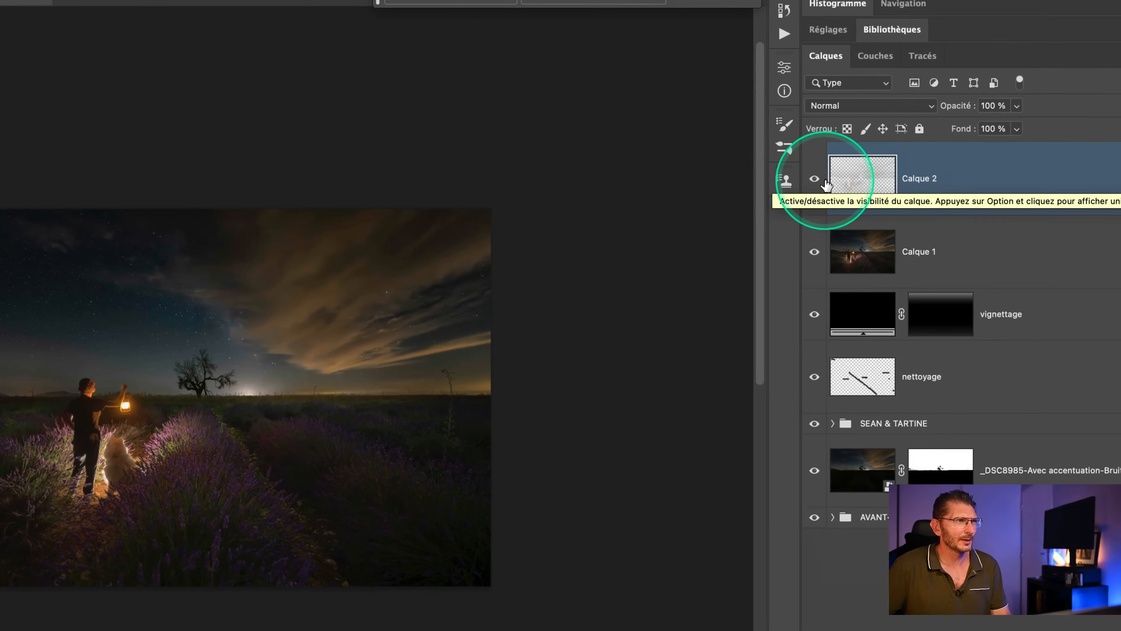
pyautogui.keyDown('alt'); pyautogui.click(815, 181); pyautogui.keyUp('alt')
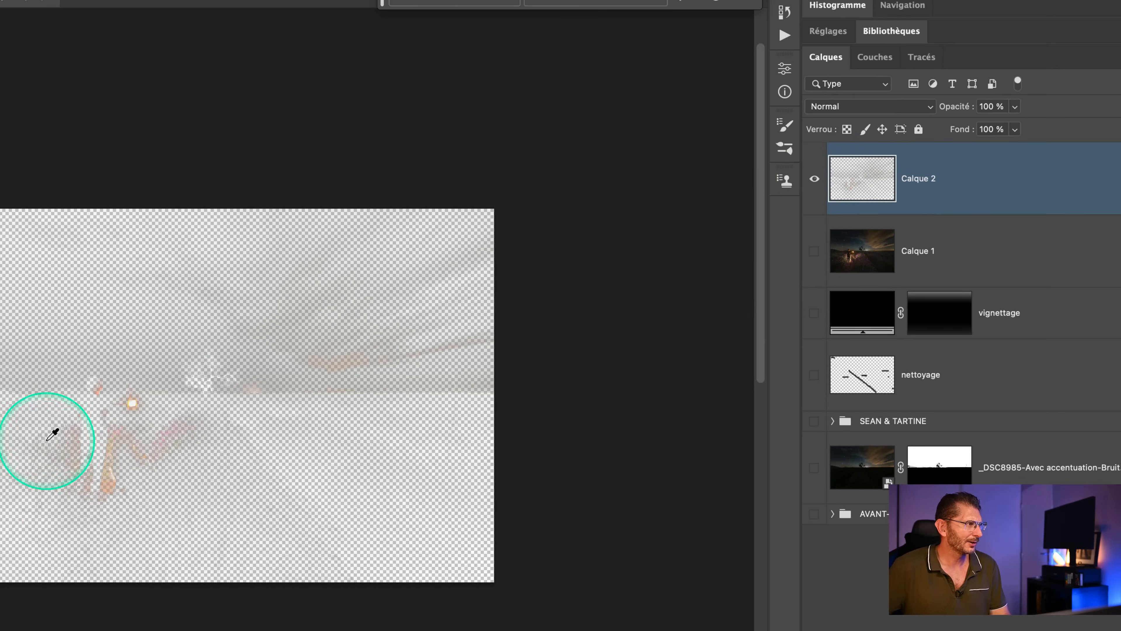
pyautogui.keyDown('alt'); pyautogui.click(813, 181); pyautogui.keyUp('alt')
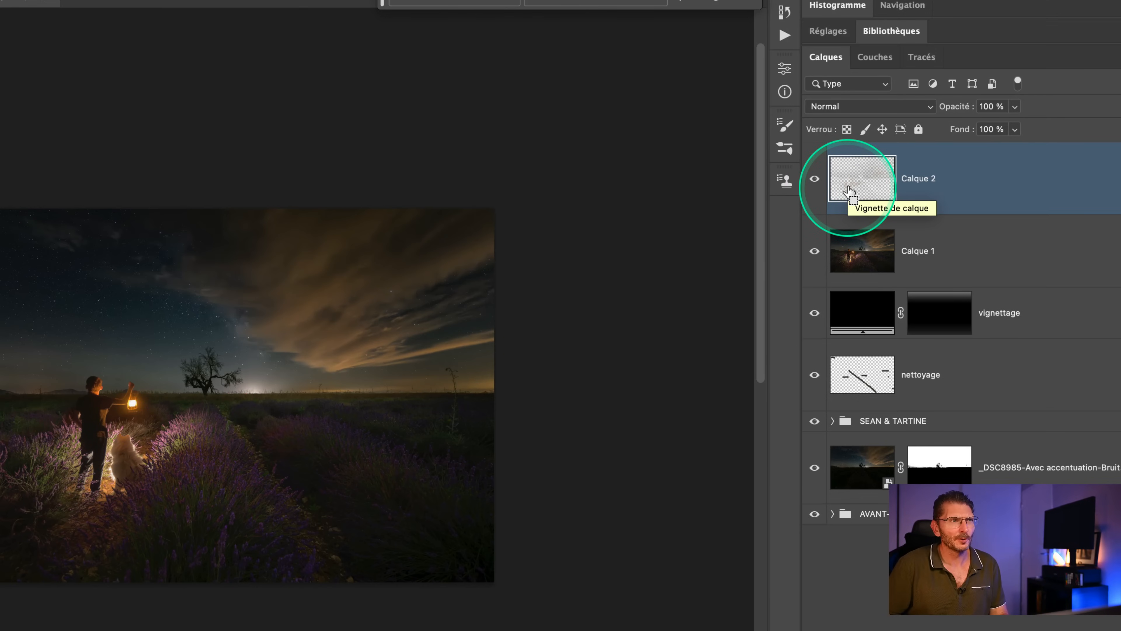
# Load the extracted highlights layer's selection and turn it into a layer mask on that same layer
pyautogui.keyDown('ctrl'); pyautogui.click(858, 190); pyautogui.keyUp('ctrl')
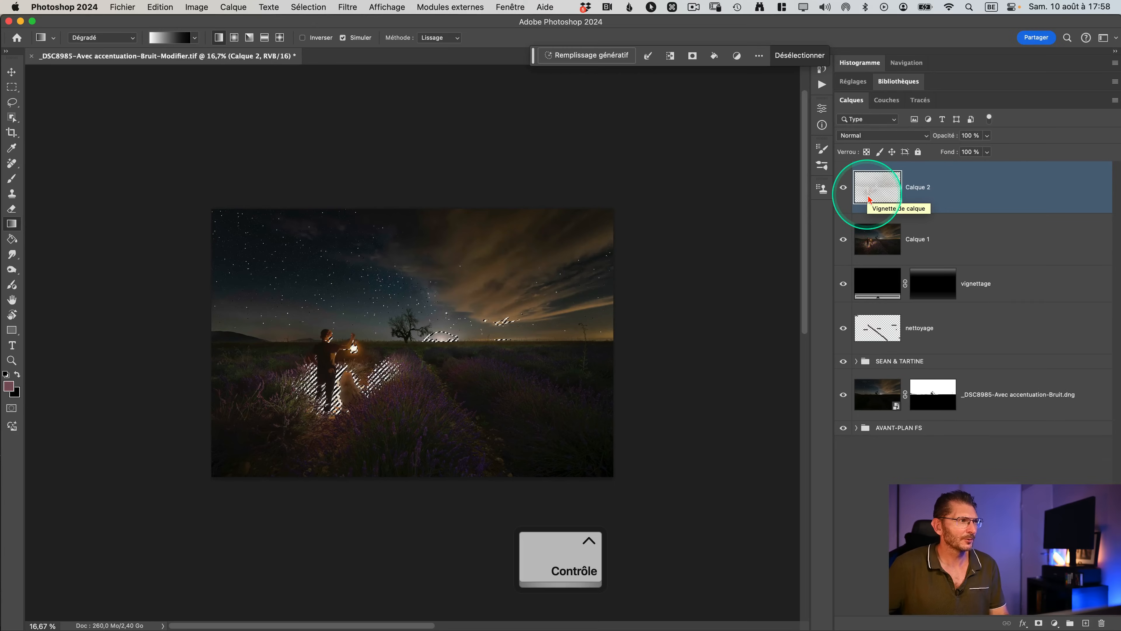
pyautogui.press('super+z')
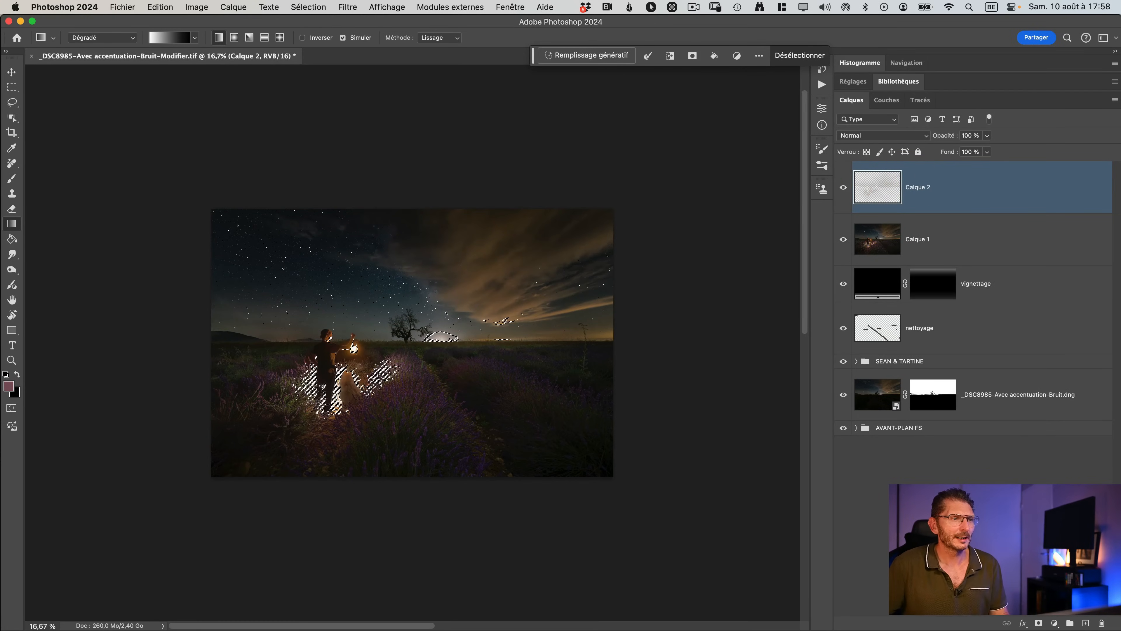
pyautogui.click(1039, 622)
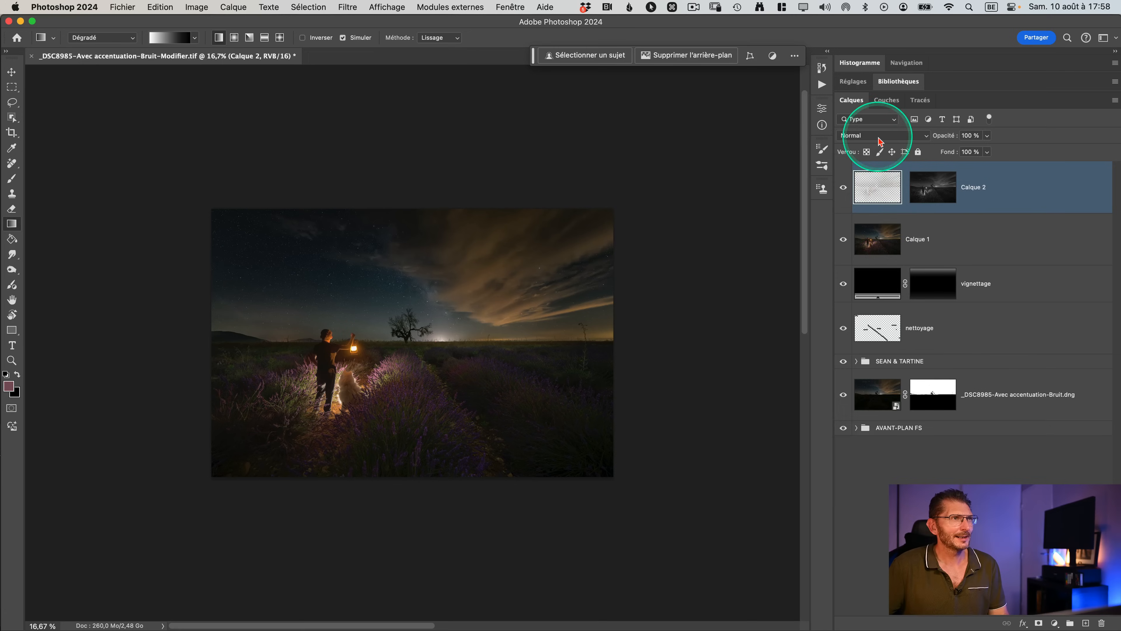
# Set the masked highlights layer's blending mode to Superposition and compare the image with and without it
pyautogui.click(844, 74)
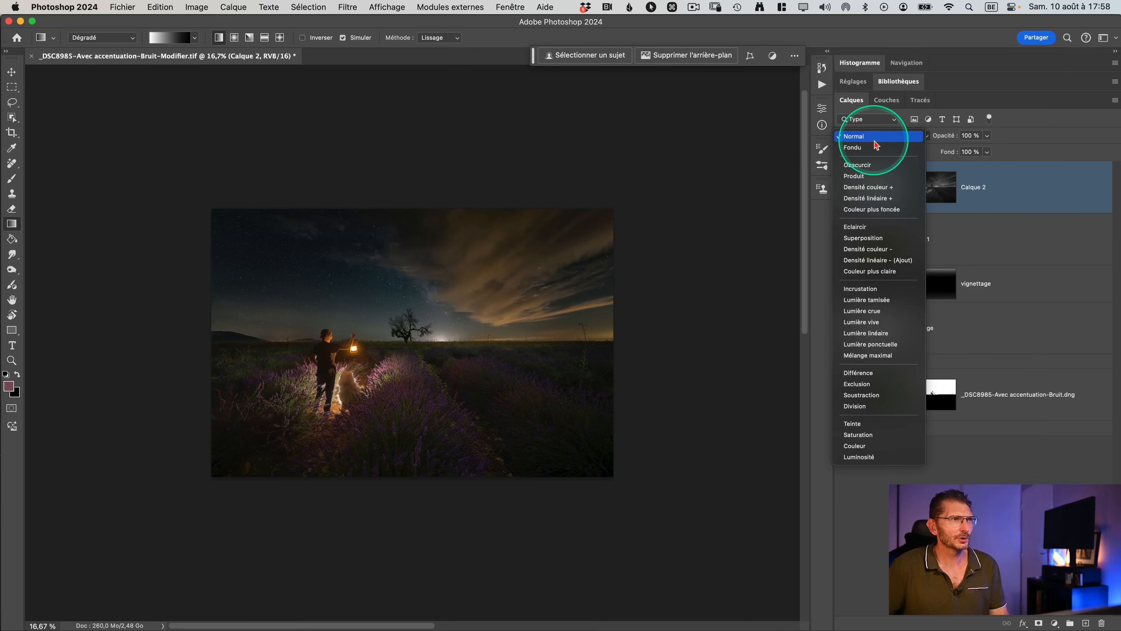
pyautogui.click(863, 238)
pyautogui.click(844, 187)
pyautogui.click(844, 188)
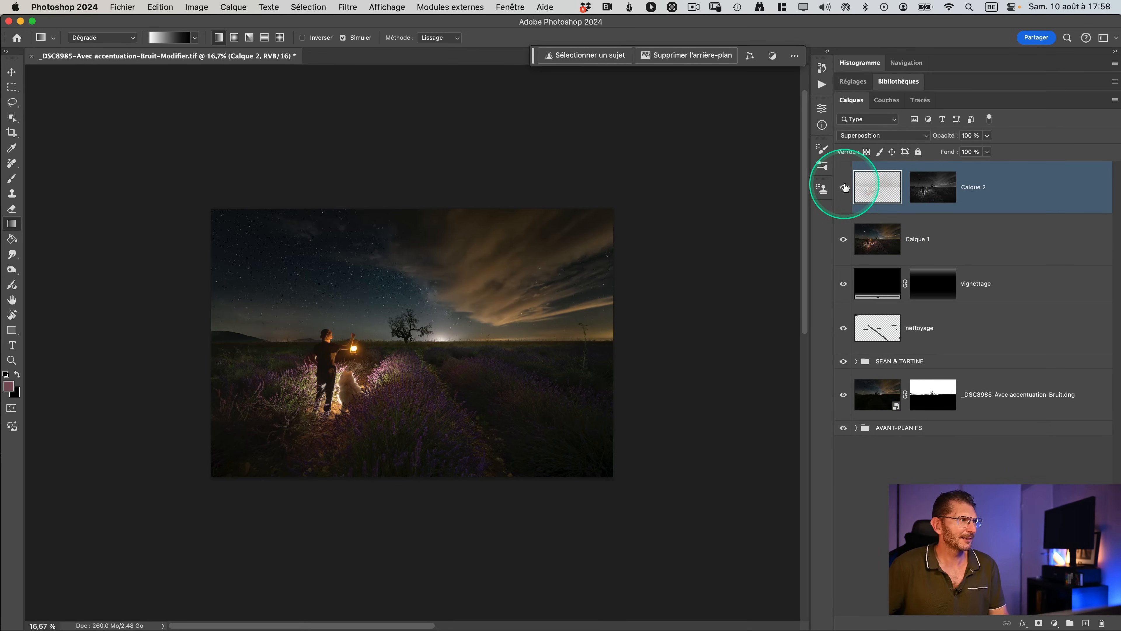
pyautogui.click(843, 188)
pyautogui.click(844, 188)
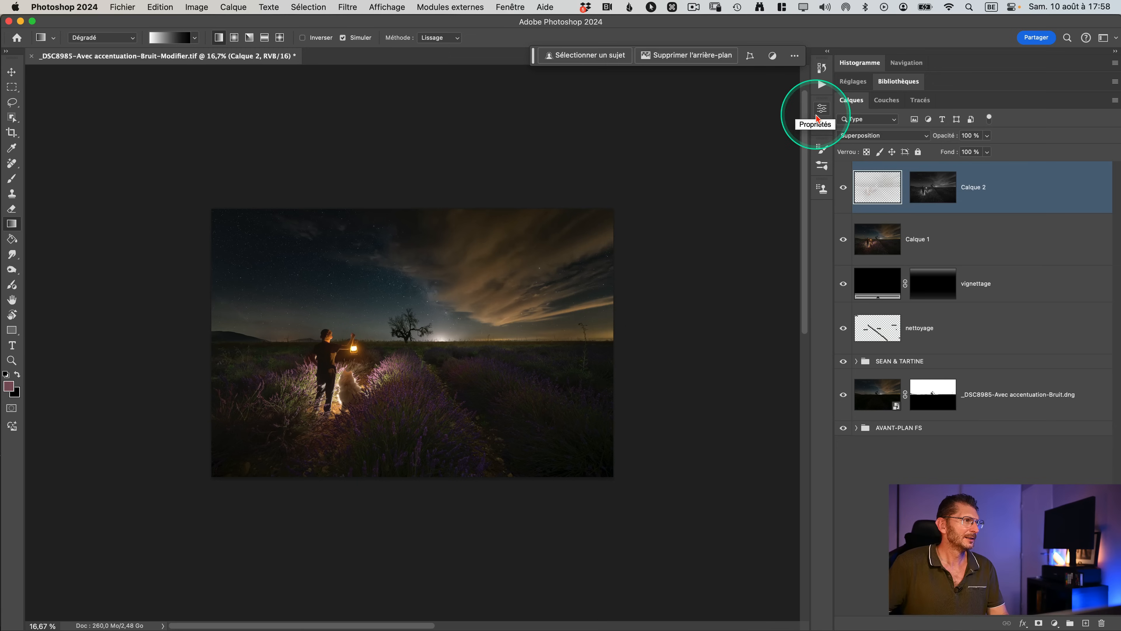
# Duplicate the masked highlights layer and apply a Gaussian Blur with a 1000-pixel radius to the copy
pyautogui.press('super+j')
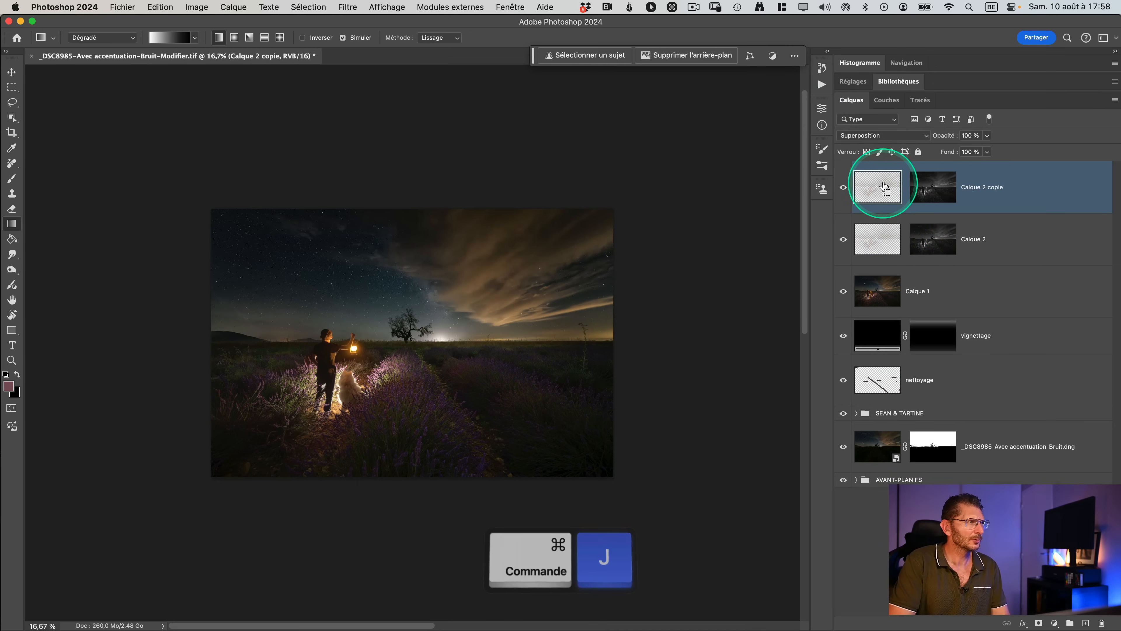
pyautogui.click(347, 7)
pyautogui.moveTo(430, 182)
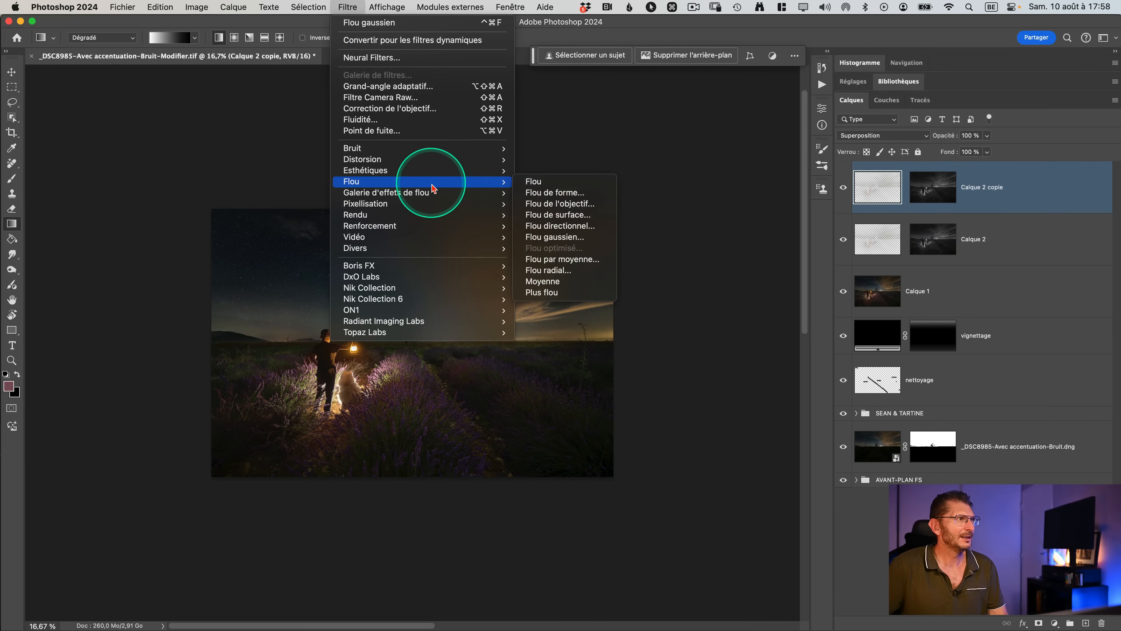
pyautogui.click(576, 243)
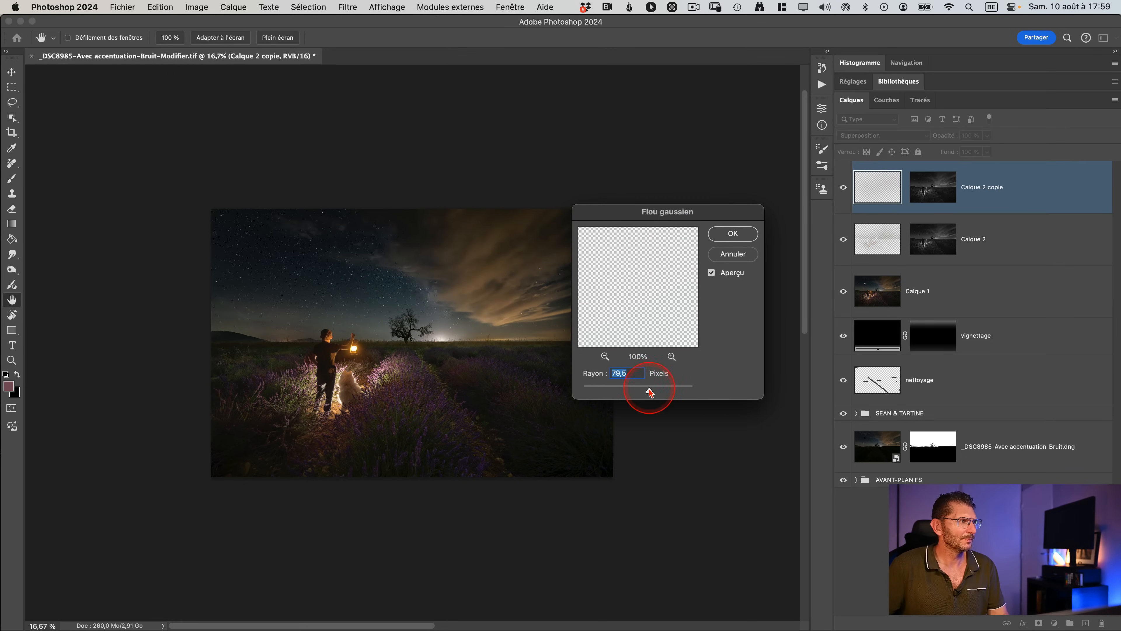
pyautogui.click(732, 234)
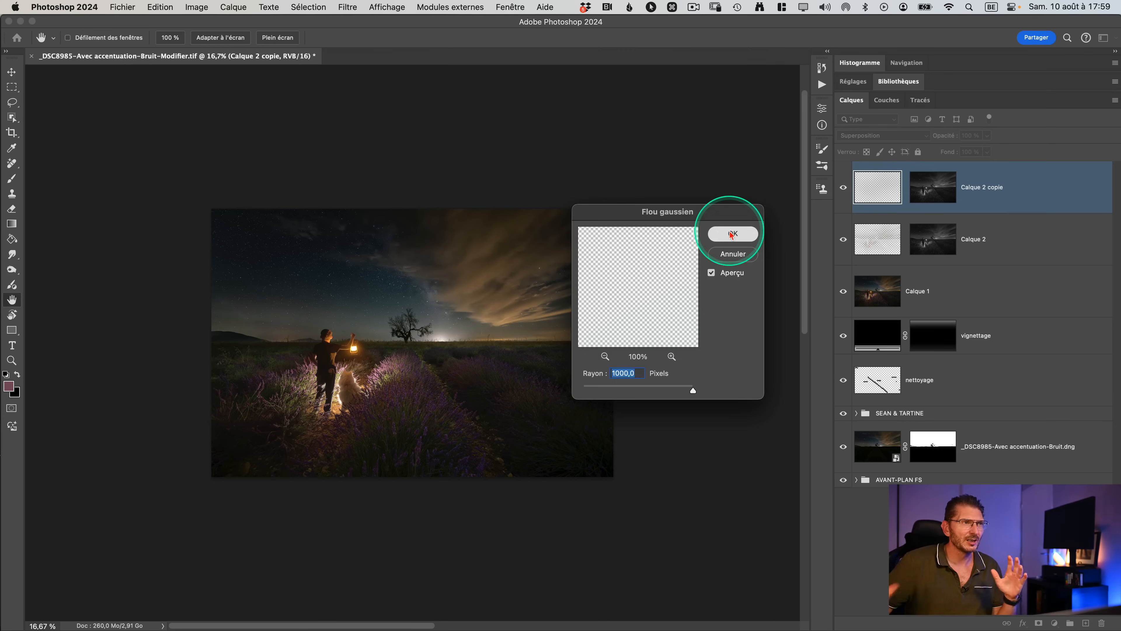
# Compare the image with and without the two highlights layers, and set the unblurred one, Calque 2, to 50% opacity
pyautogui.press('g')
pyautogui.click(844, 189)
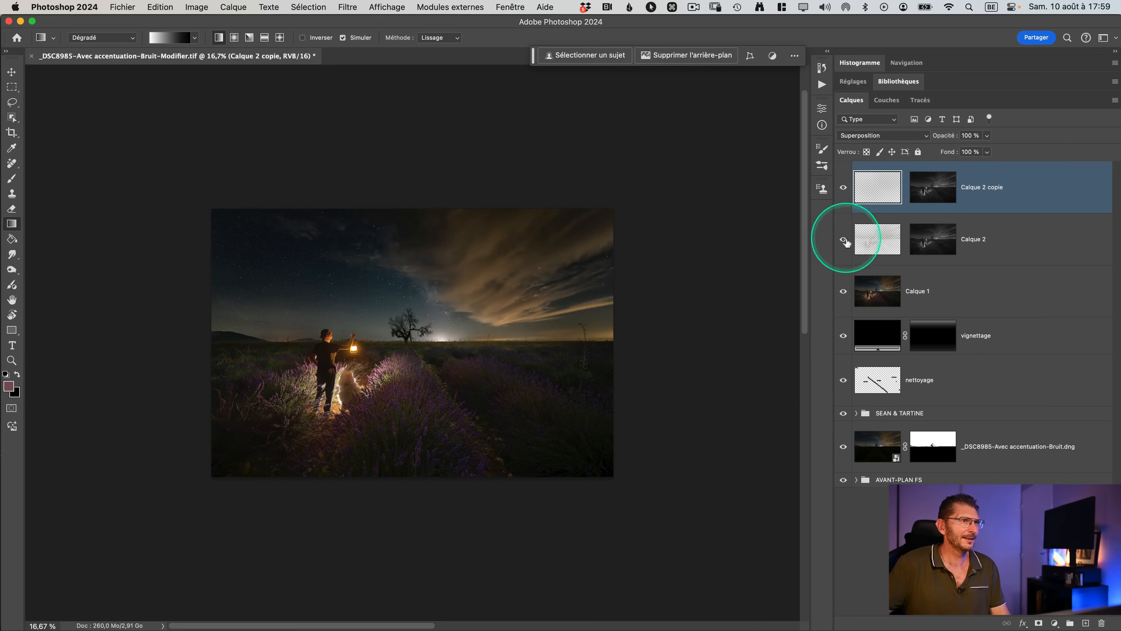
pyautogui.click(842, 246)
pyautogui.click(843, 248)
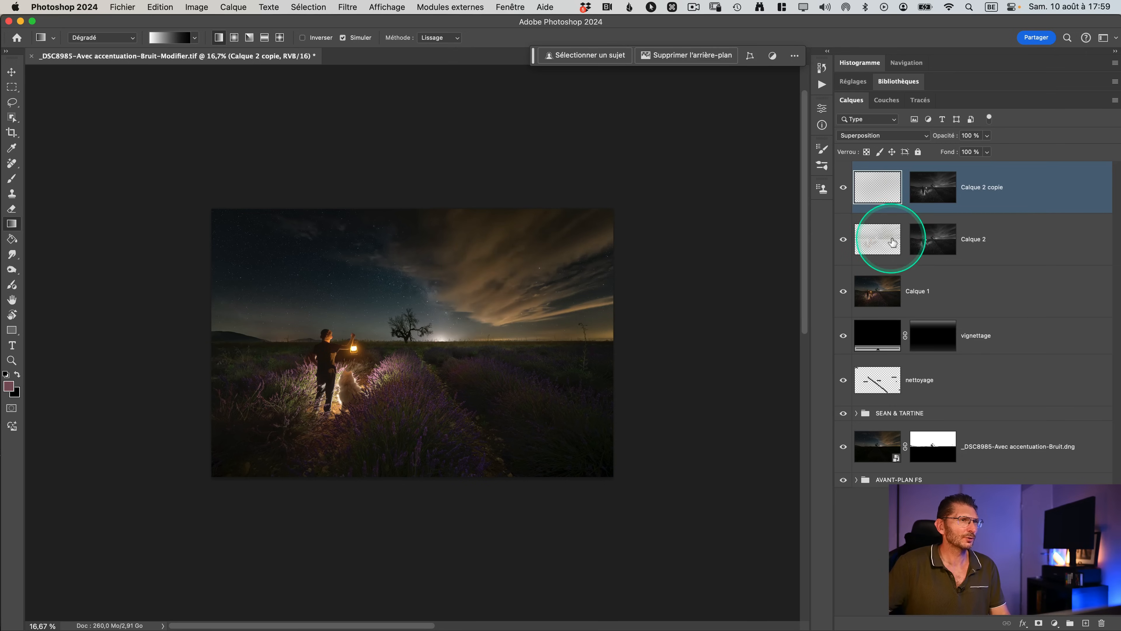
pyautogui.click(877, 240)
pyautogui.press('v')
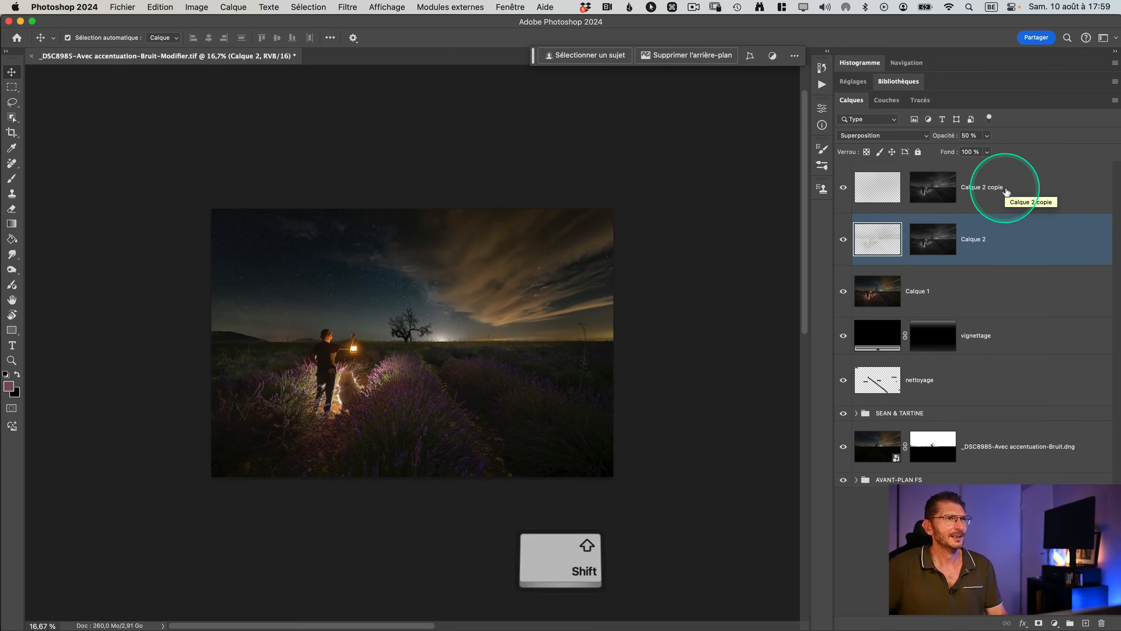
# Group the blurred and unblurred highlights layers together
pyautogui.click(935, 188)
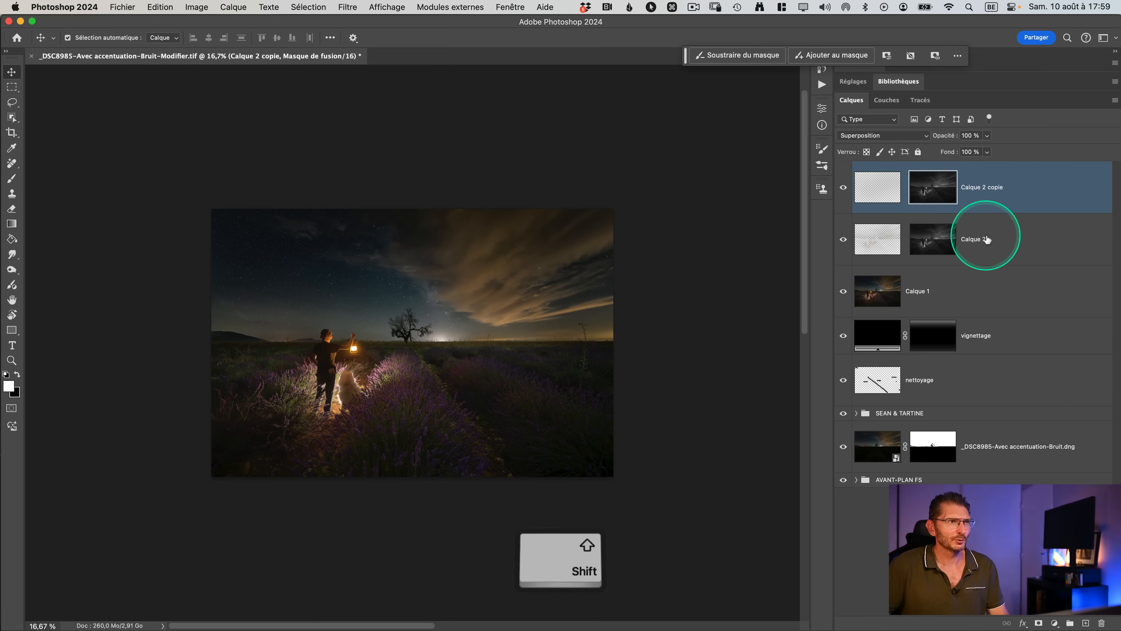
pyautogui.keyDown('shift'); pyautogui.click(972, 238); pyautogui.keyUp('shift')
pyautogui.press('super+g')
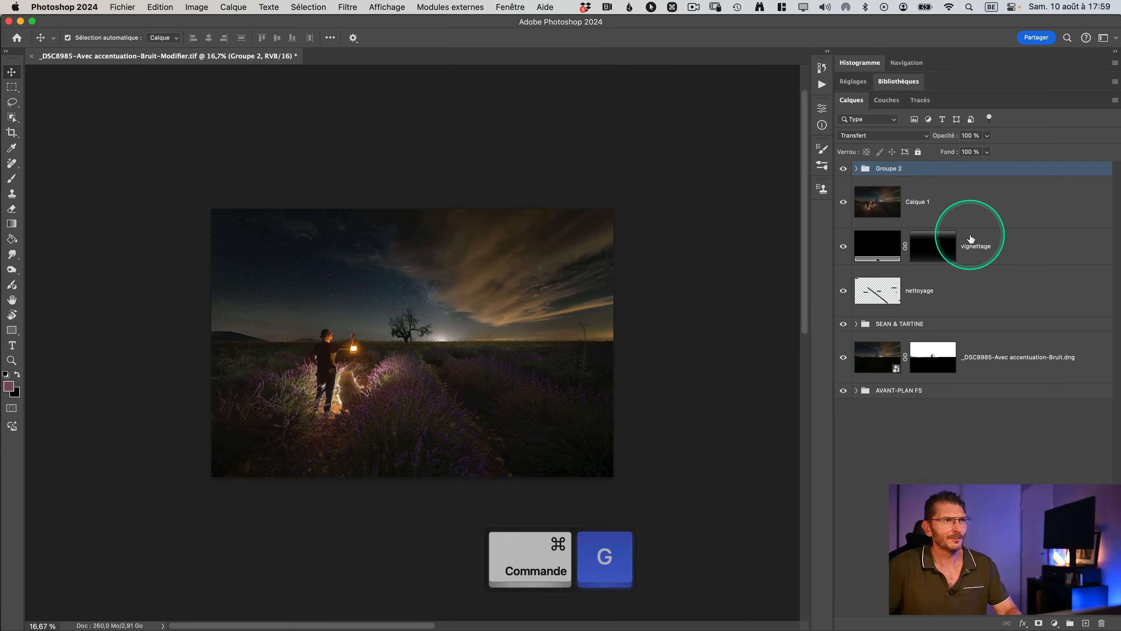
# Move the blurred copy's mask onto the group and delete the mask from Calque 2
pyautogui.click(856, 170)
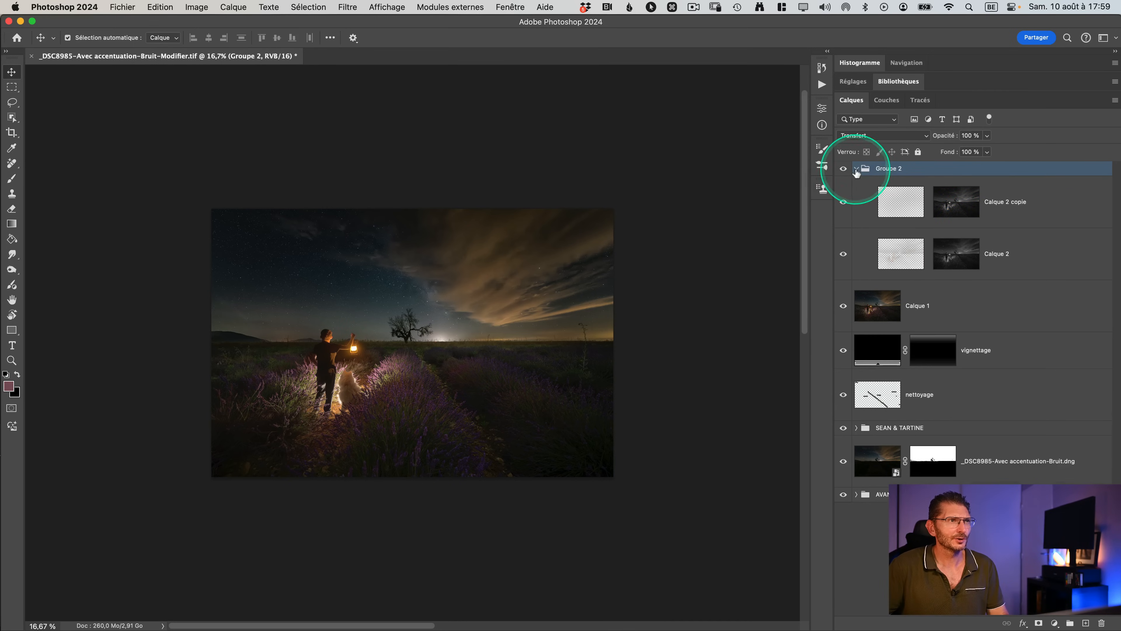
pyautogui.click(955, 203)
pyautogui.moveTo(954, 203); pyautogui.dragTo(937, 170)
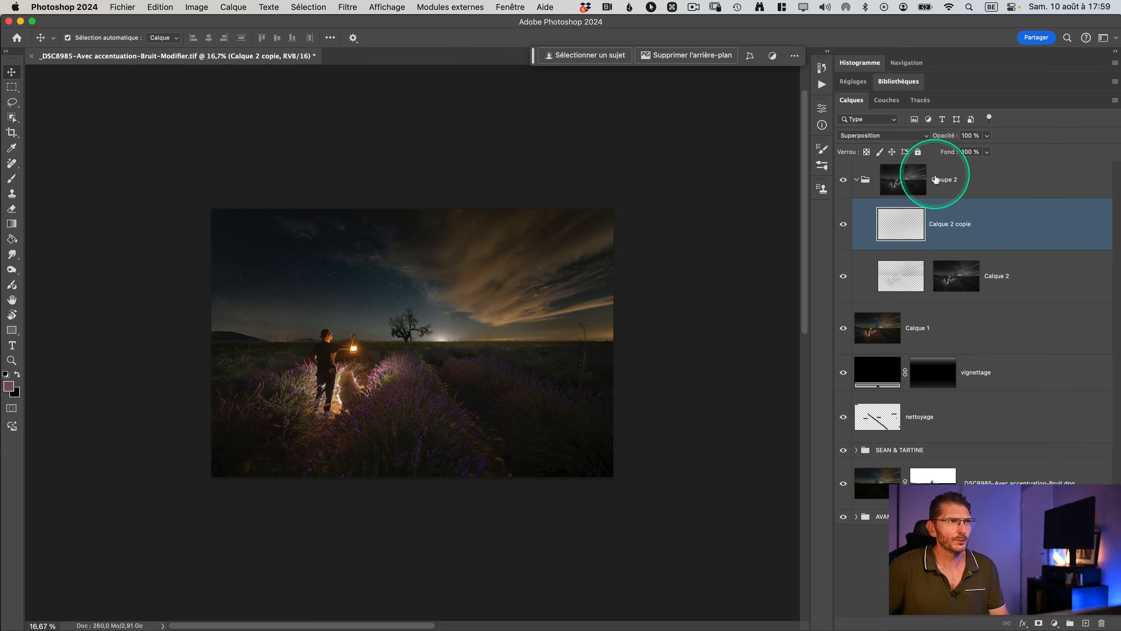
pyautogui.rightClick(960, 282)
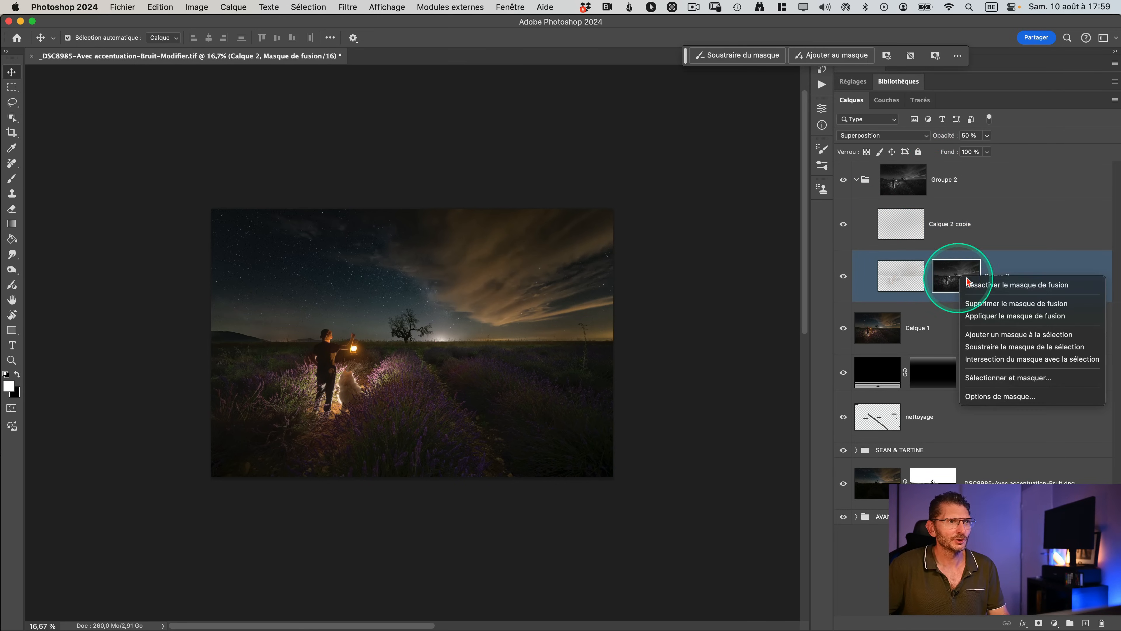
pyautogui.click(1006, 310)
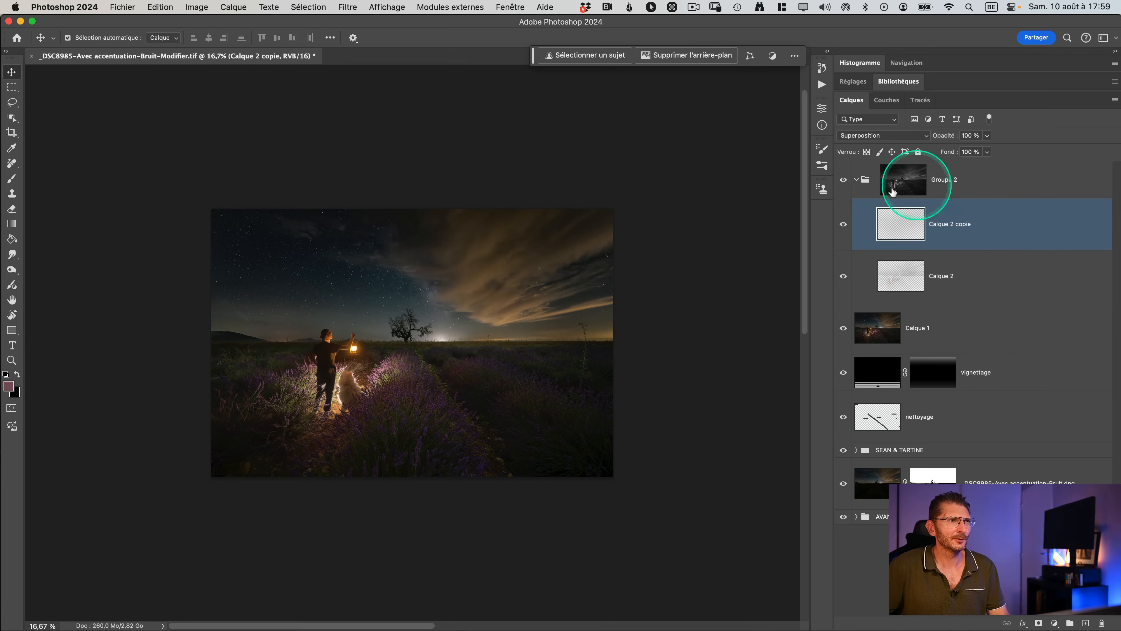
# Rename the collapsed highlights group to lum diffuse and delete the stamped layer Calque 1 beneath it
pyautogui.click(856, 180)
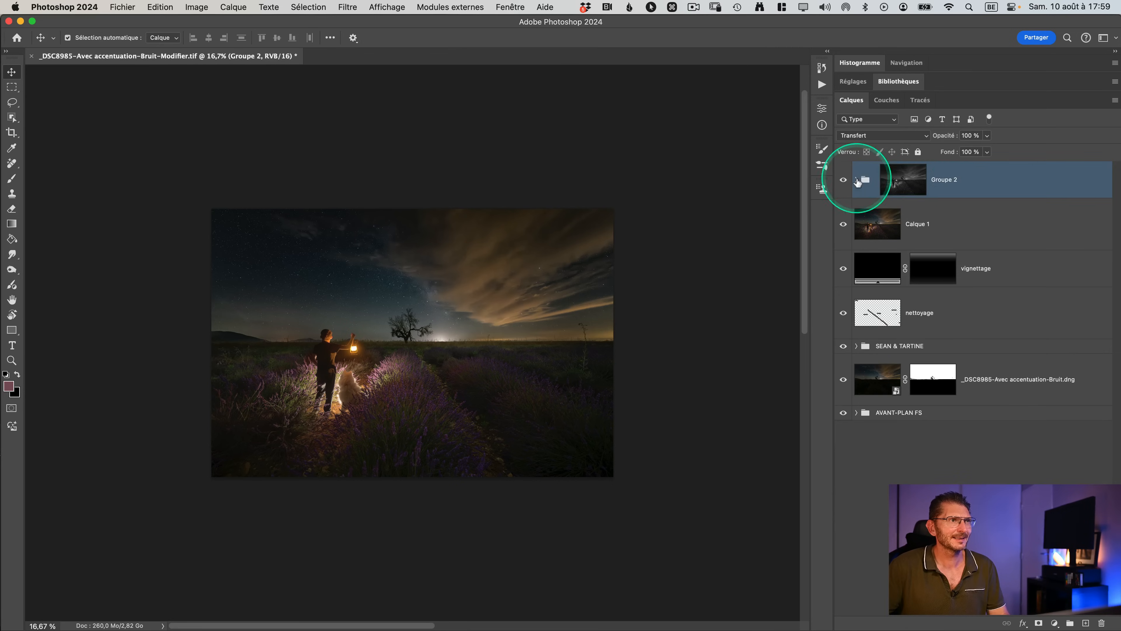
pyautogui.doubleClick(948, 180)
pyautogui.write('lum diffuse')
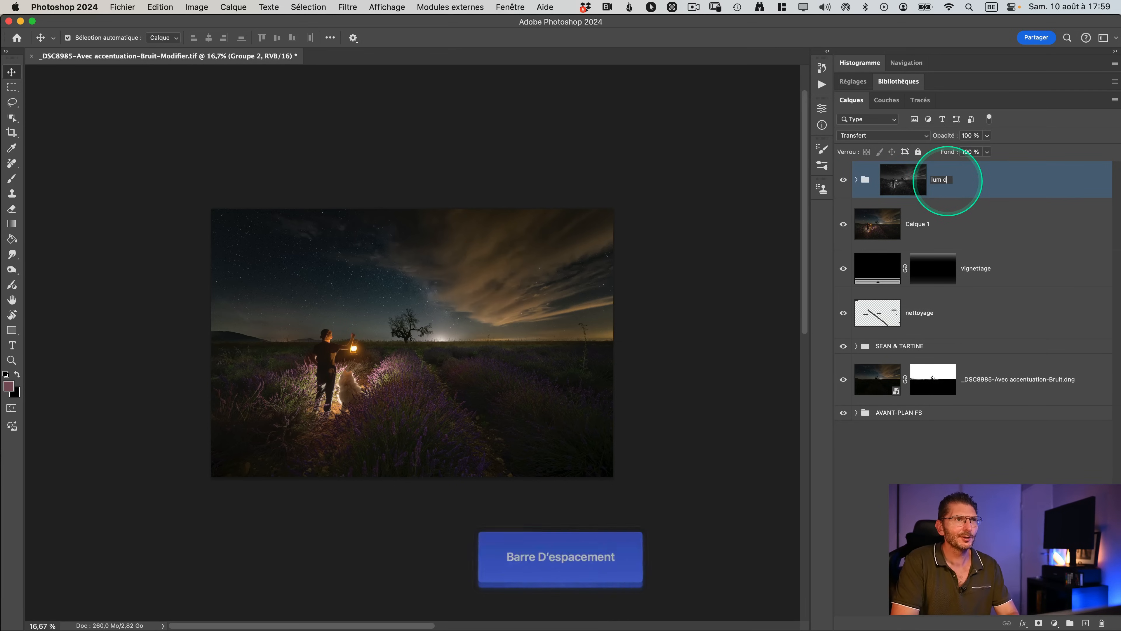
pyautogui.press('Return')
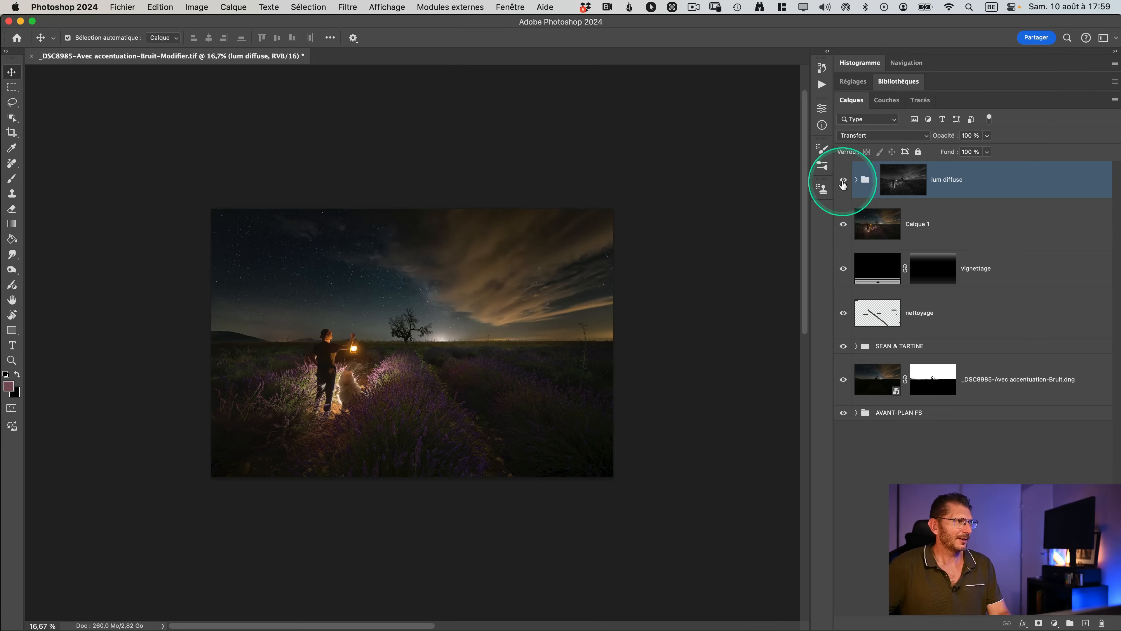
pyautogui.click(919, 224)
pyautogui.press('BackSpace')
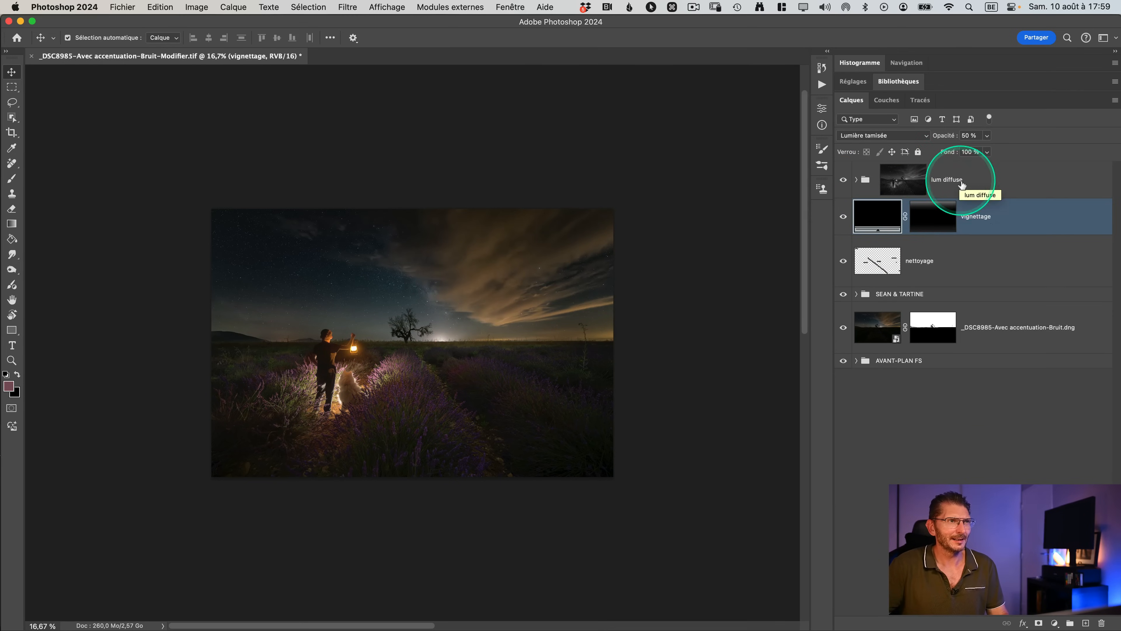
# Compare the image with and without the vignettage layer and the lum diffuse group, and inspect the whole picture enlarged
pyautogui.click(944, 179)
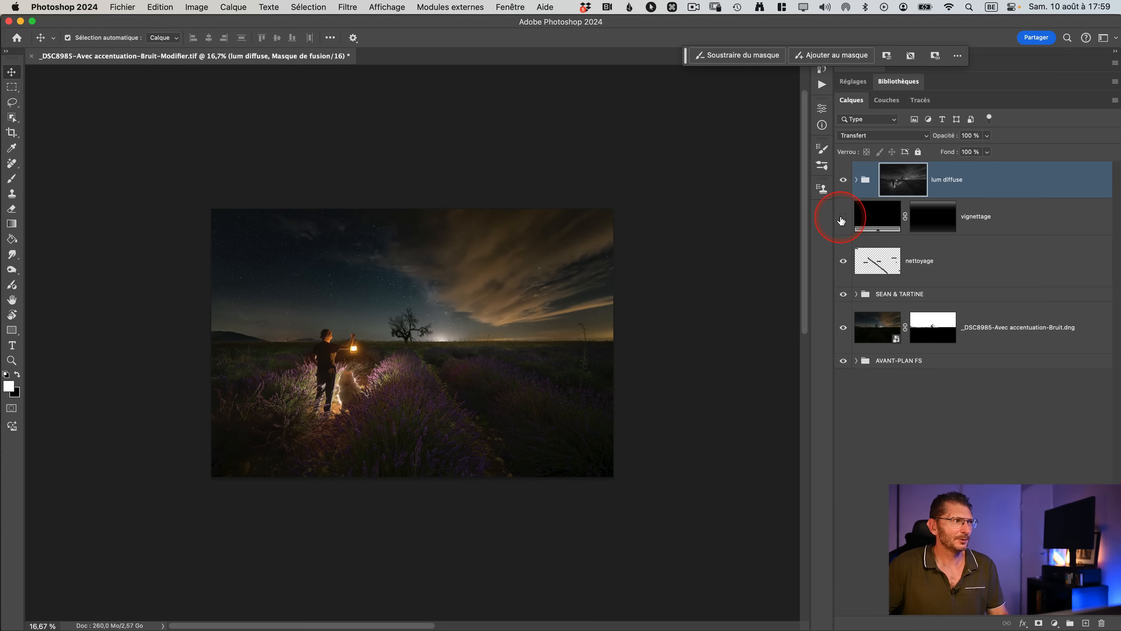
pyautogui.click(843, 216)
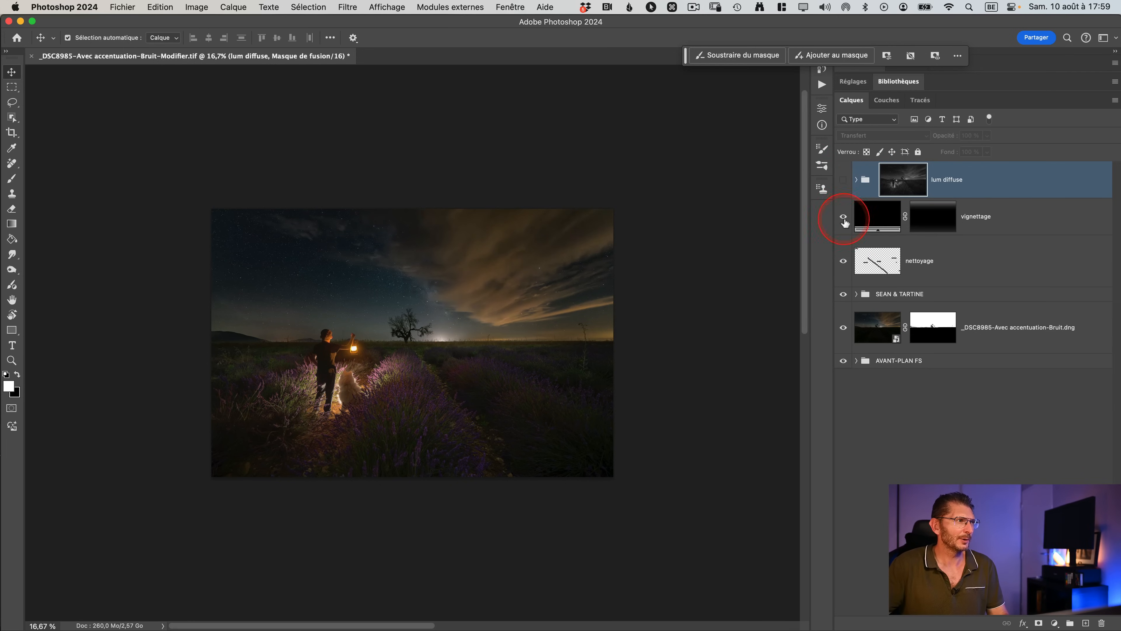
pyautogui.click(843, 180)
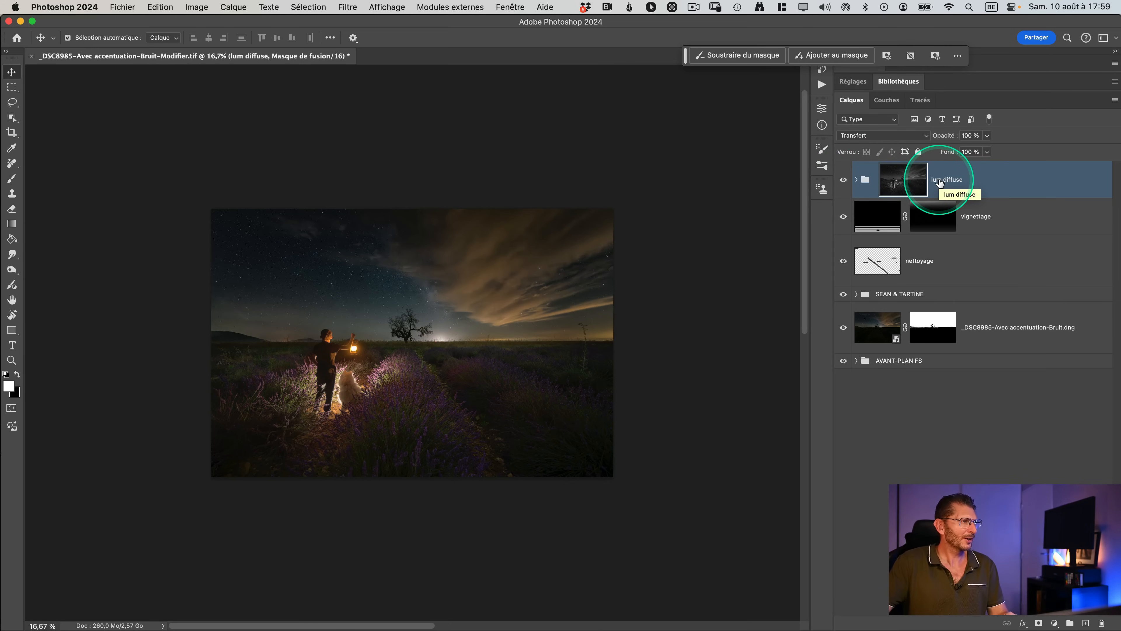
pyautogui.press('super+0')
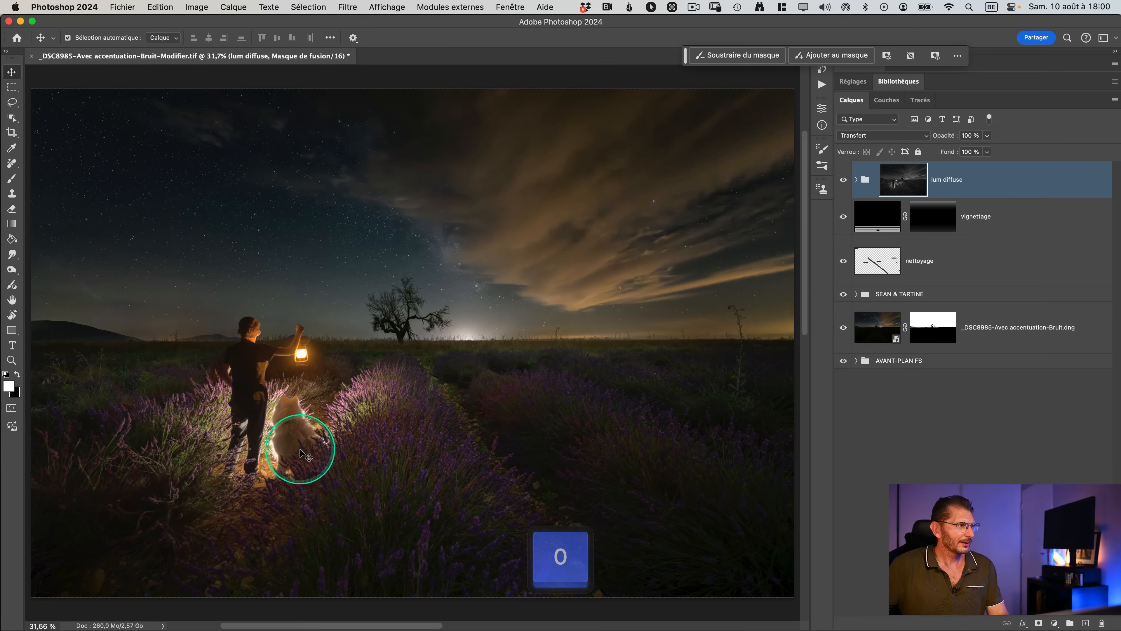
# Create a new empty layer above the lum diffuse group and set its blend mode to Couleur
pyautogui.press('z')
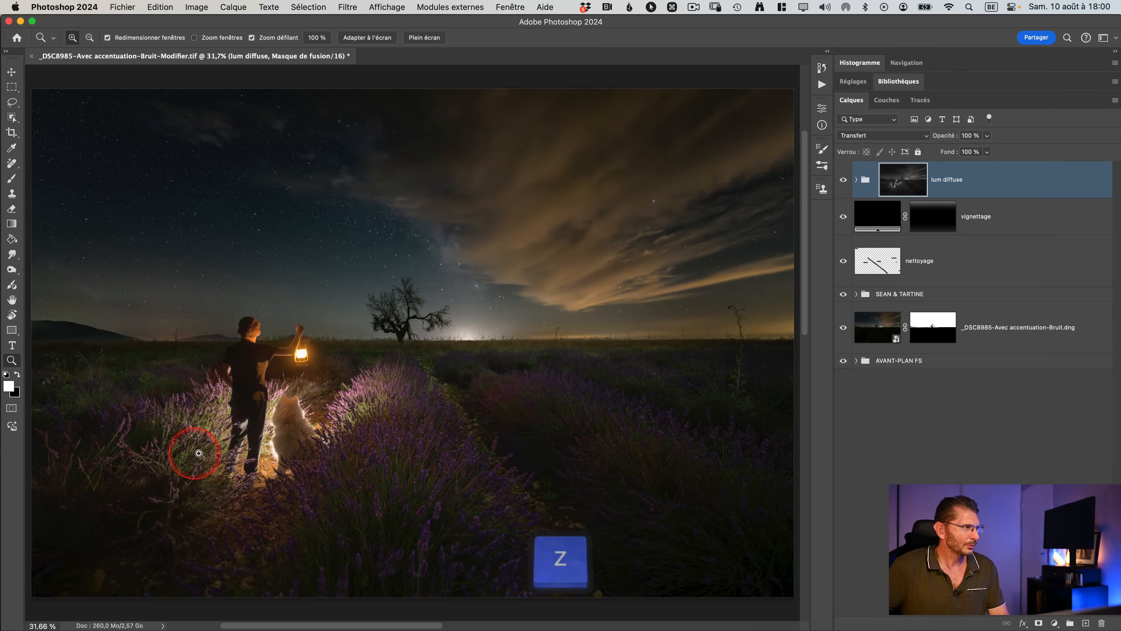
pyautogui.moveTo(198, 453); pyautogui.dragTo(212, 458)
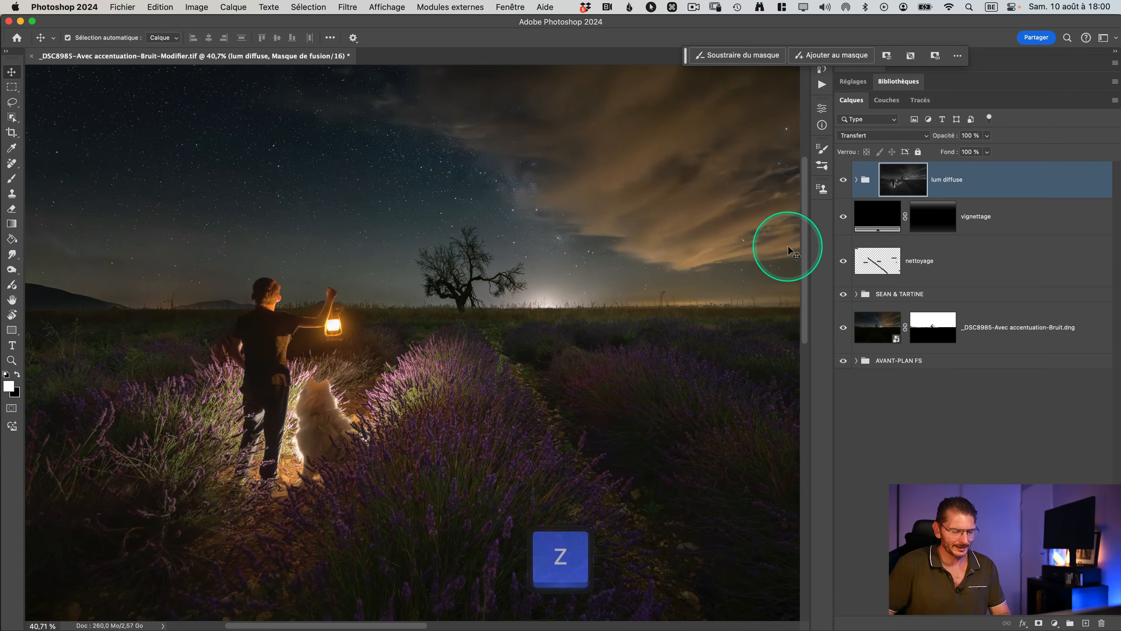
pyautogui.press('shift+alt+super+n')
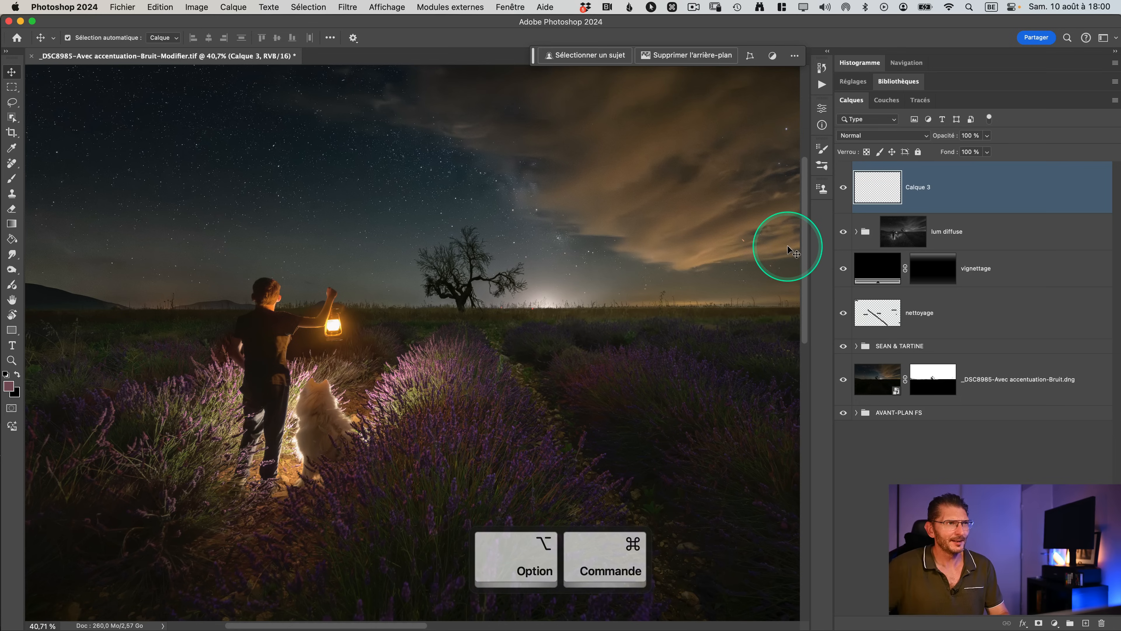
pyautogui.click(867, 136)
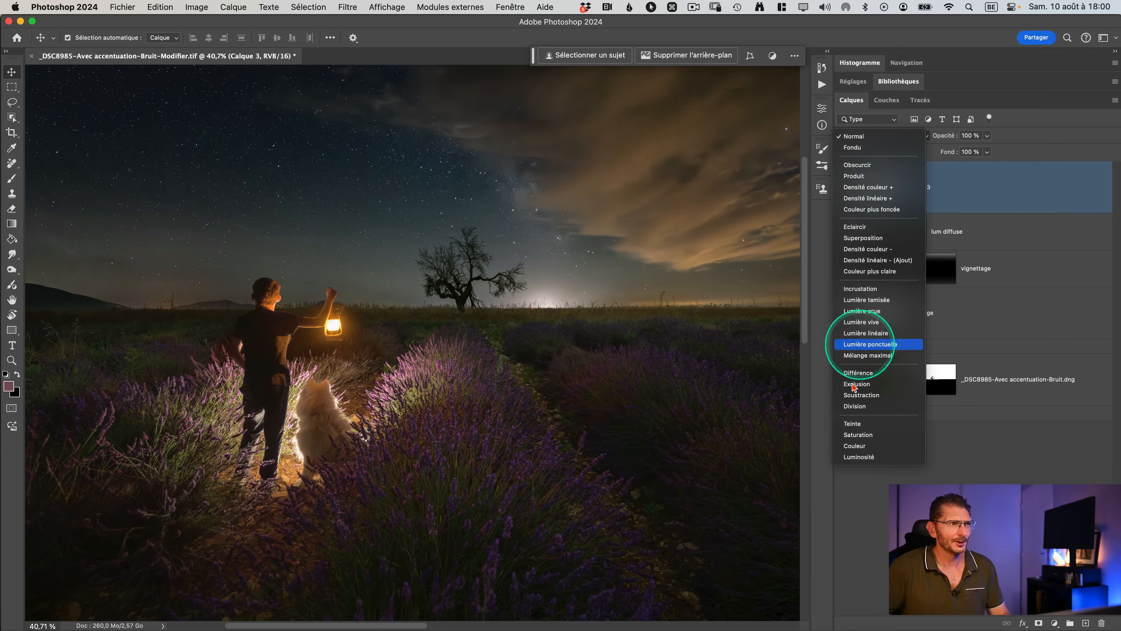
pyautogui.click(861, 446)
# Set the Brush to 34% opacity and sample a purple from the lavender beside the boy
pyautogui.press('space')
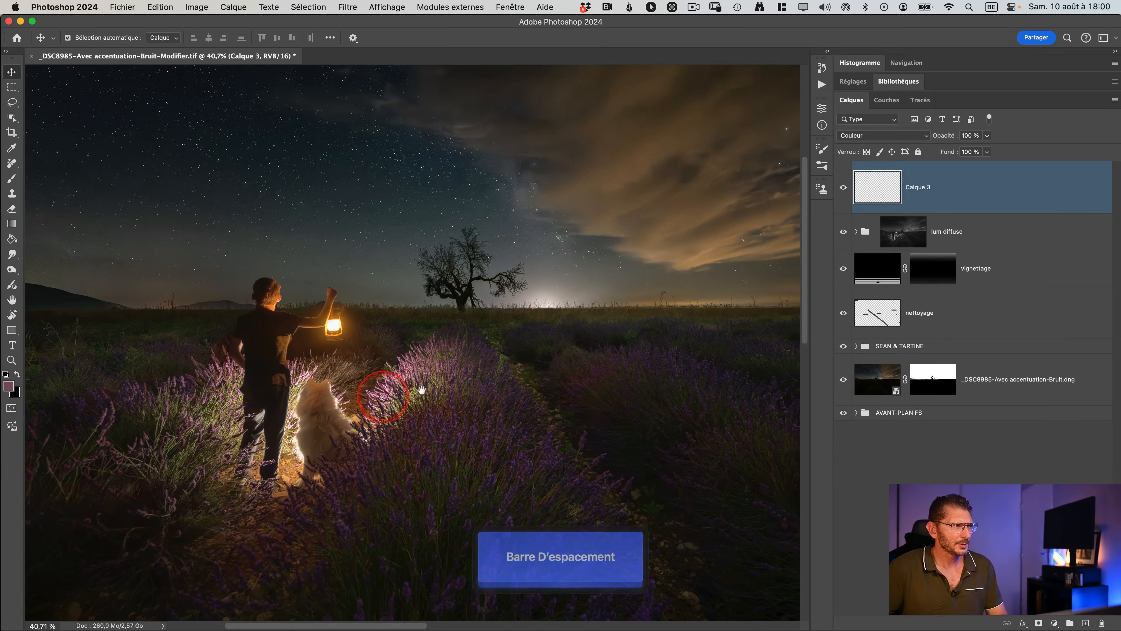
pyautogui.moveTo(421, 390); pyautogui.dragTo(675, 362)
pyautogui.press('b')
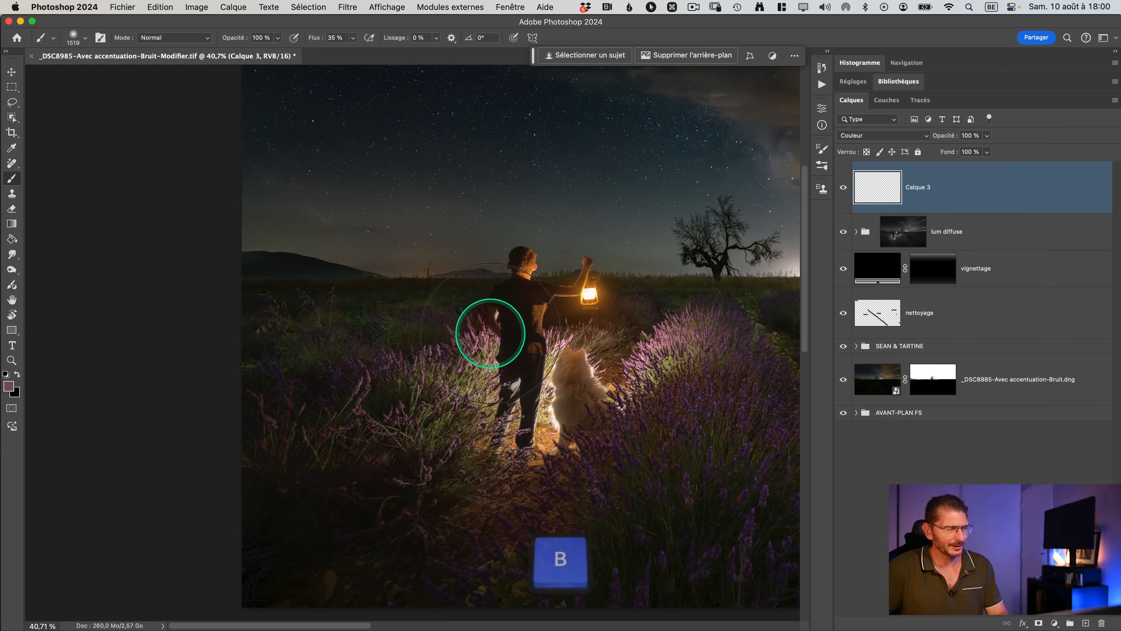
pyautogui.press('alt')
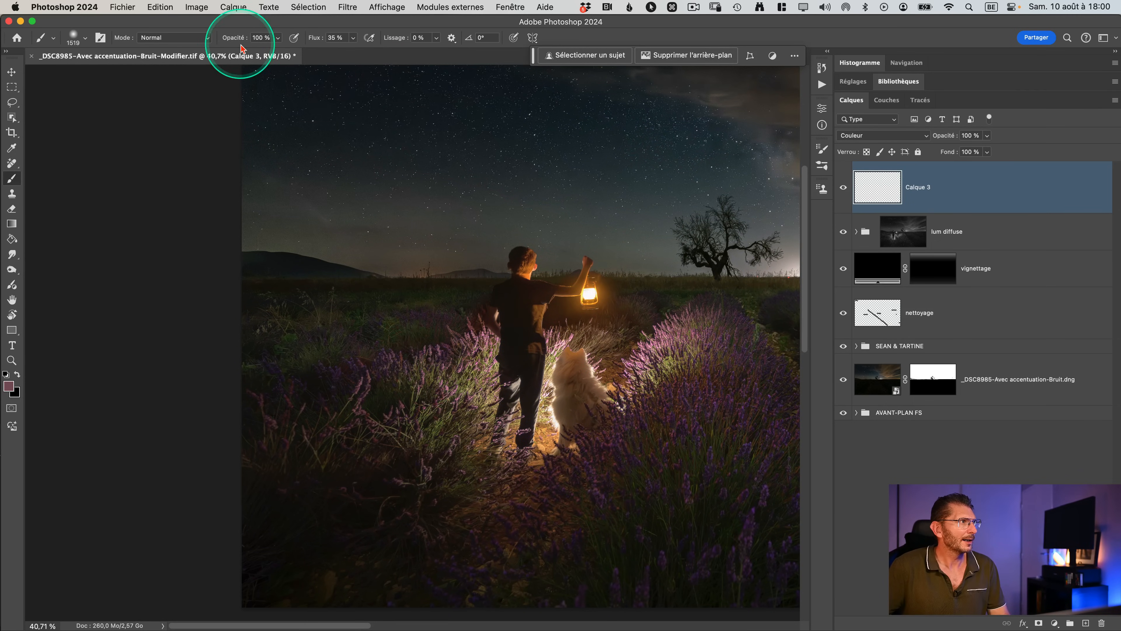
pyautogui.click(278, 39)
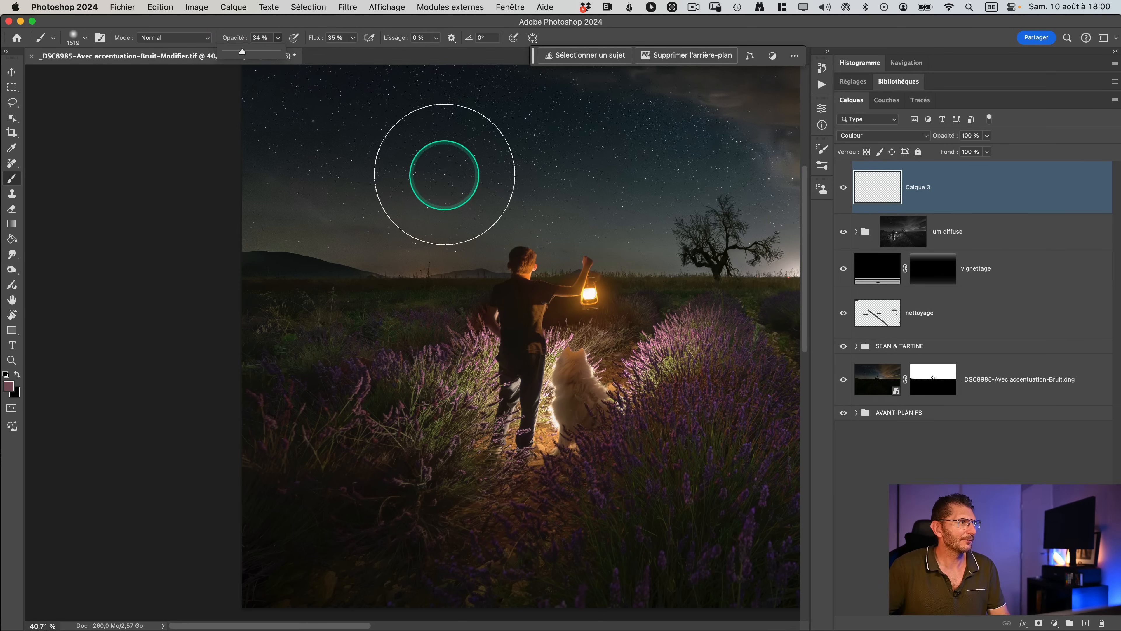
pyautogui.keyDown('alt'); pyautogui.click(431, 354); pyautogui.keyUp('alt')
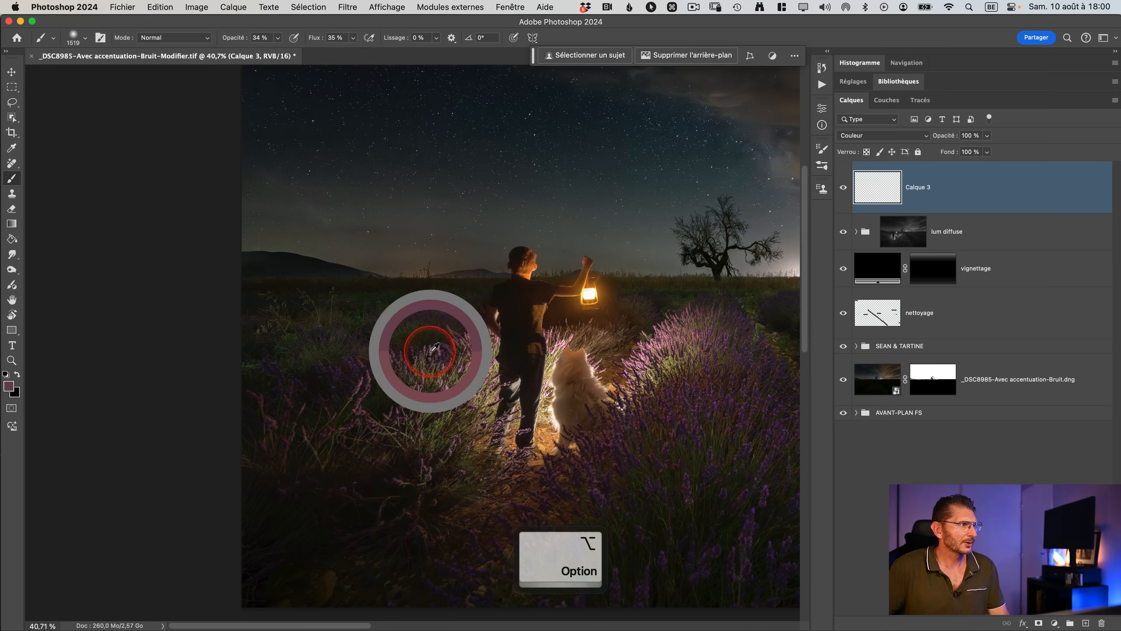
# Paint the sampled purple with a 1008 px soft brush over the lavender behind the boy, out to the picture's left edge
pyautogui.moveTo(432, 352)
pyautogui.mouseDown()
pyautogui.moveTo(446, 399)
pyautogui.moveTo(451, 382)
pyautogui.moveTo(378, 388)
pyautogui.moveTo(461, 386)
pyautogui.moveTo(419, 427)
pyautogui.moveTo(436, 419)
pyautogui.moveTo(434, 439)
pyautogui.moveTo(465, 362)
pyautogui.moveTo(469, 409)
pyautogui.mouseUp()
pyautogui.moveTo(484, 372); pyautogui.dragTo(469, 404)
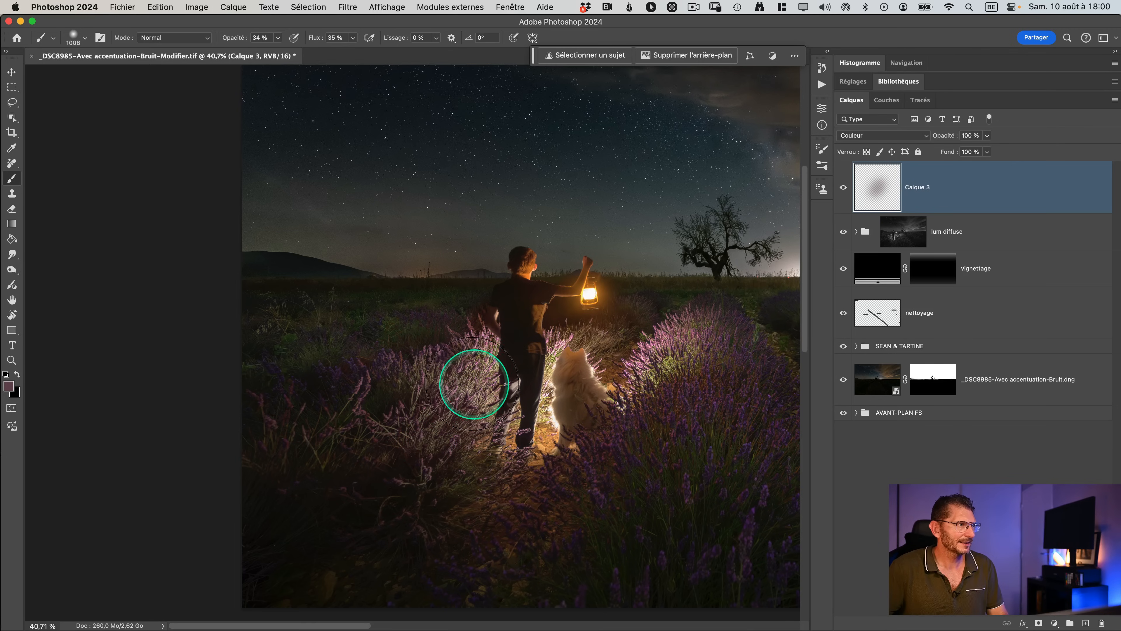
pyautogui.moveTo(664, 363); pyautogui.dragTo(657, 364)
pyautogui.moveTo(463, 366); pyautogui.dragTo(382, 341)
pyautogui.moveTo(314, 351)
pyautogui.mouseDown()
pyautogui.moveTo(340, 335)
pyautogui.moveTo(284, 326)
pyautogui.mouseUp()
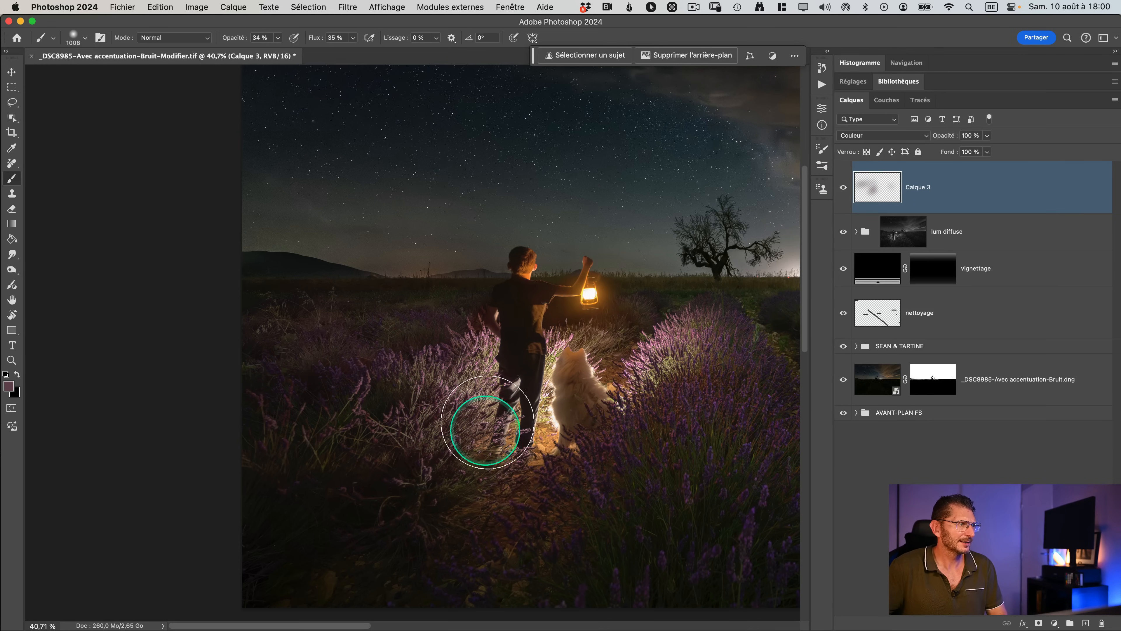
pyautogui.press('space')
pyautogui.moveTo(520, 466); pyautogui.dragTo(425, 400)
pyautogui.moveTo(199, 316); pyautogui.dragTo(166, 325)
pyautogui.moveTo(166, 327); pyautogui.dragTo(206, 327)
# Paint purple over the central lavender row's foreground and the dark row to the right of the path
pyautogui.press('space')
pyautogui.moveTo(273, 362); pyautogui.dragTo(48, 428)
pyautogui.moveTo(283, 301)
pyautogui.mouseDown()
pyautogui.moveTo(311, 388)
pyautogui.moveTo(428, 414)
pyautogui.moveTo(281, 414)
pyautogui.moveTo(253, 454)
pyautogui.mouseUp()
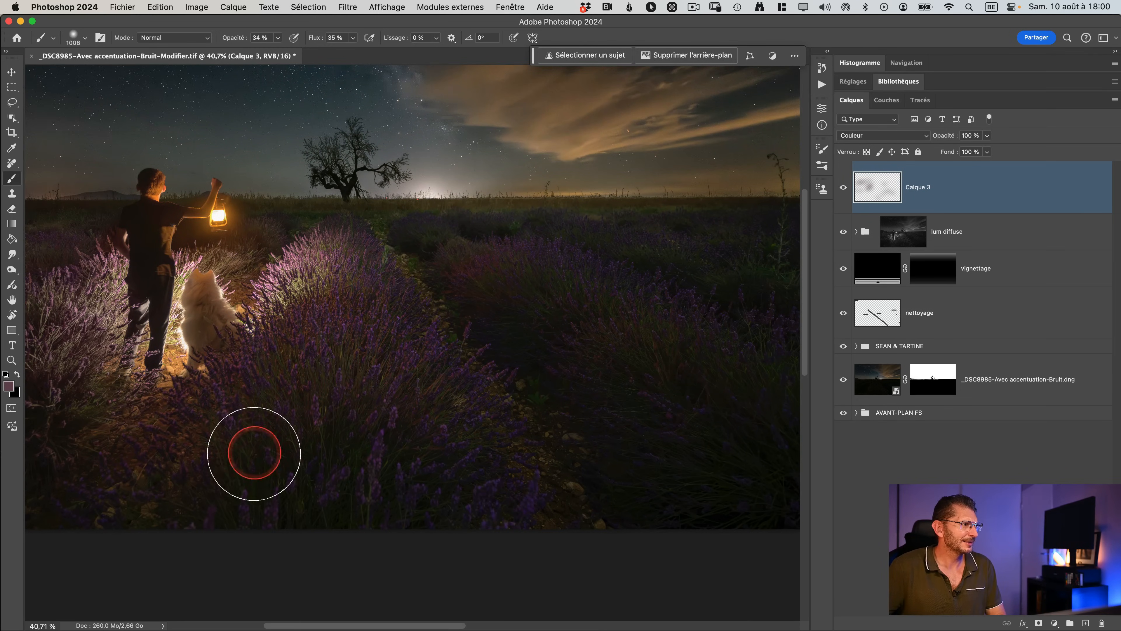
pyautogui.press('space')
pyautogui.moveTo(371, 419); pyautogui.dragTo(308, 451)
pyautogui.moveTo(260, 293); pyautogui.dragTo(225, 326)
pyautogui.press('space')
pyautogui.moveTo(355, 291); pyautogui.dragTo(268, 357)
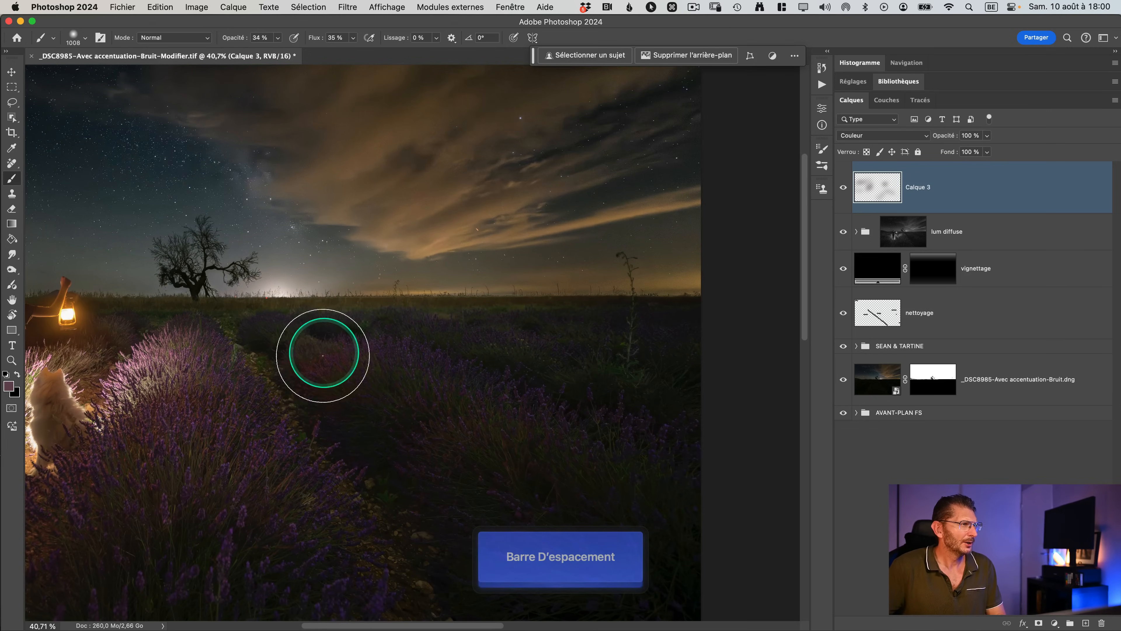
pyautogui.click(429, 404)
pyautogui.click(559, 500)
pyautogui.press('space')
pyautogui.moveTo(536, 490); pyautogui.dragTo(481, 453)
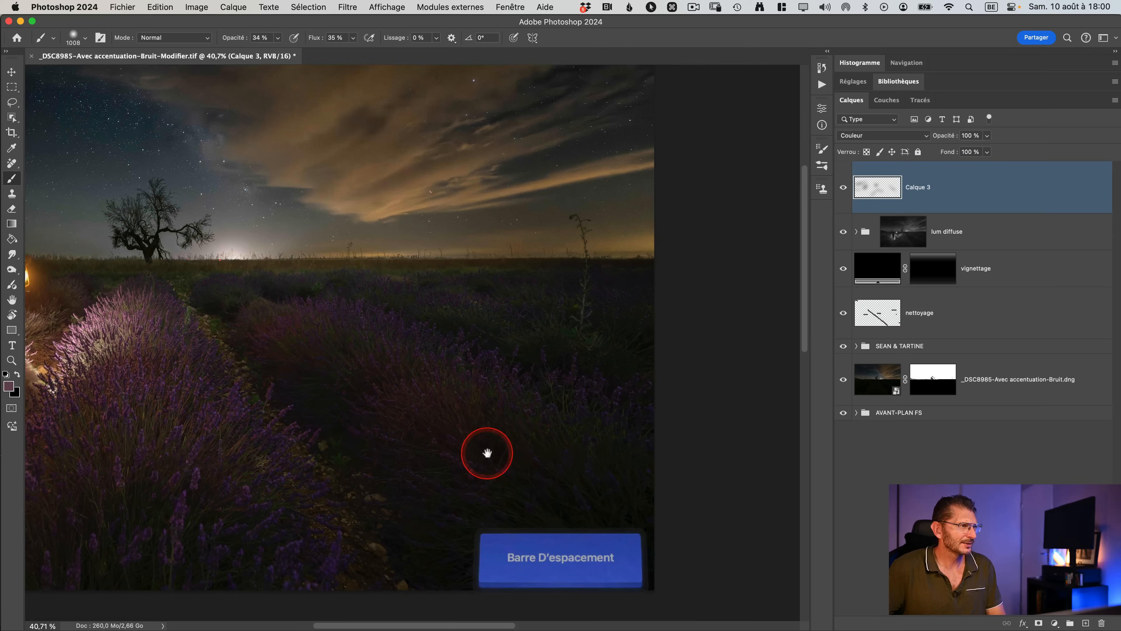
# Paint purple across the remaining right-hand lavender rows up to the horizon and compare the picture with and without the colour layer
pyautogui.moveTo(622, 378); pyautogui.dragTo(470, 315)
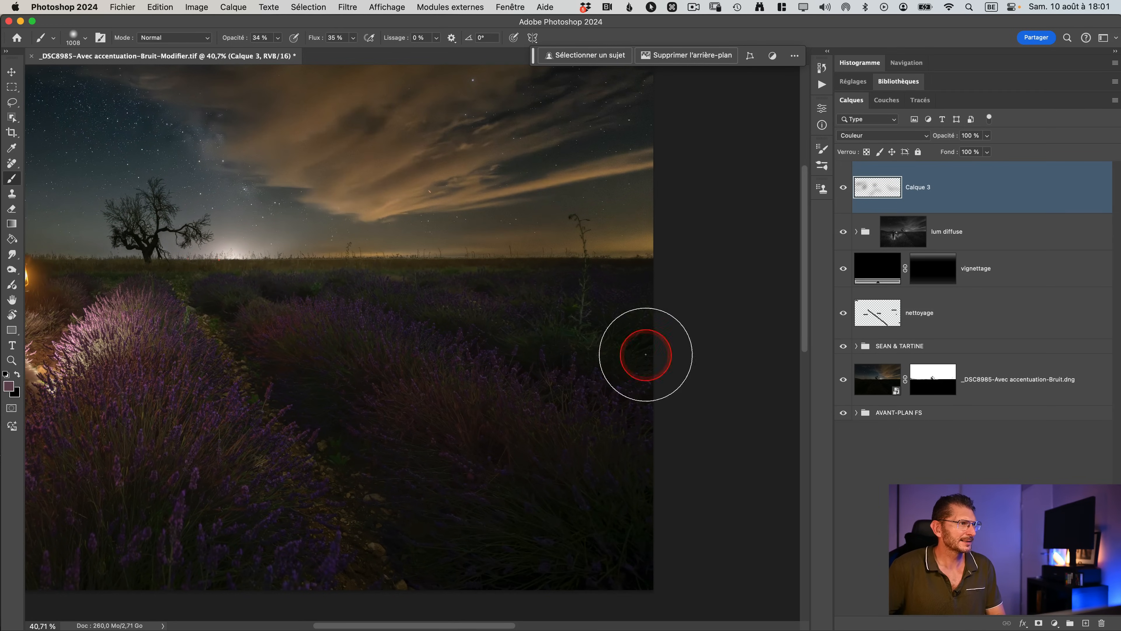
pyautogui.moveTo(646, 355); pyautogui.dragTo(561, 332)
pyautogui.moveTo(554, 329)
pyautogui.mouseDown()
pyautogui.moveTo(387, 287)
pyautogui.moveTo(219, 343)
pyautogui.mouseUp()
pyautogui.click(388, 287)
pyautogui.click(242, 495)
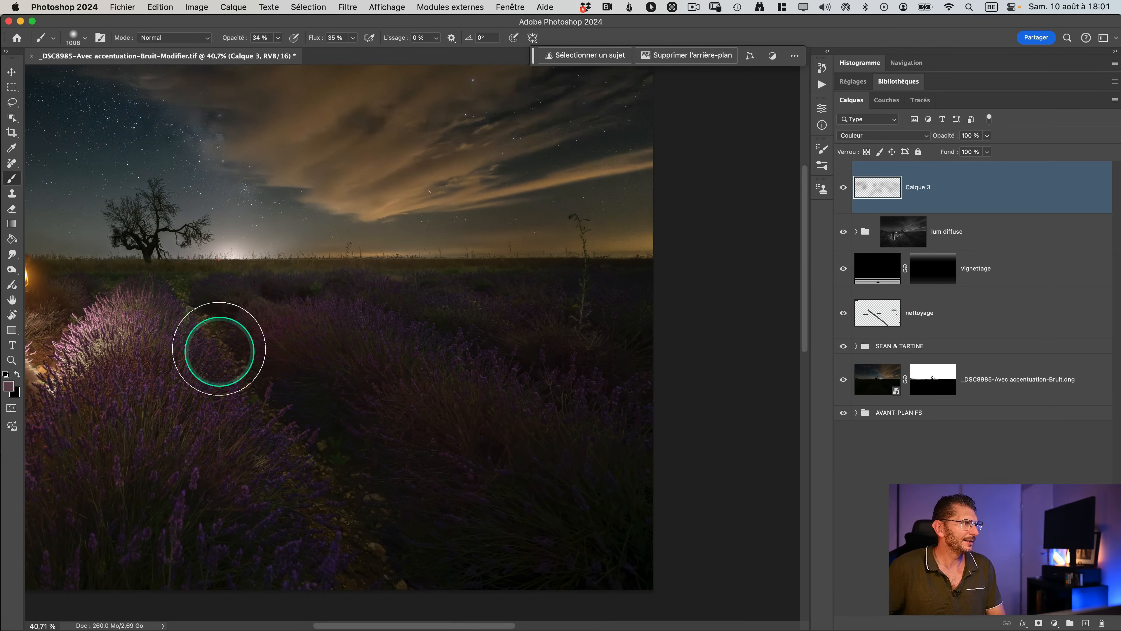
pyautogui.click(350, 288)
pyautogui.press('space')
pyautogui.moveTo(107, 344); pyautogui.dragTo(283, 293)
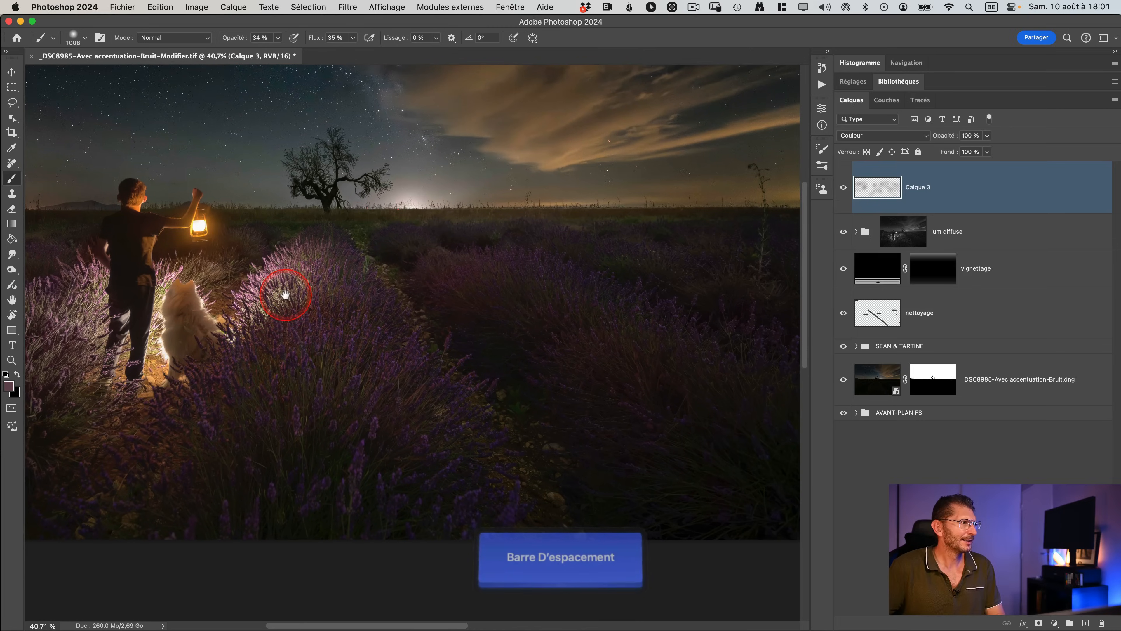
pyautogui.press('super+0')
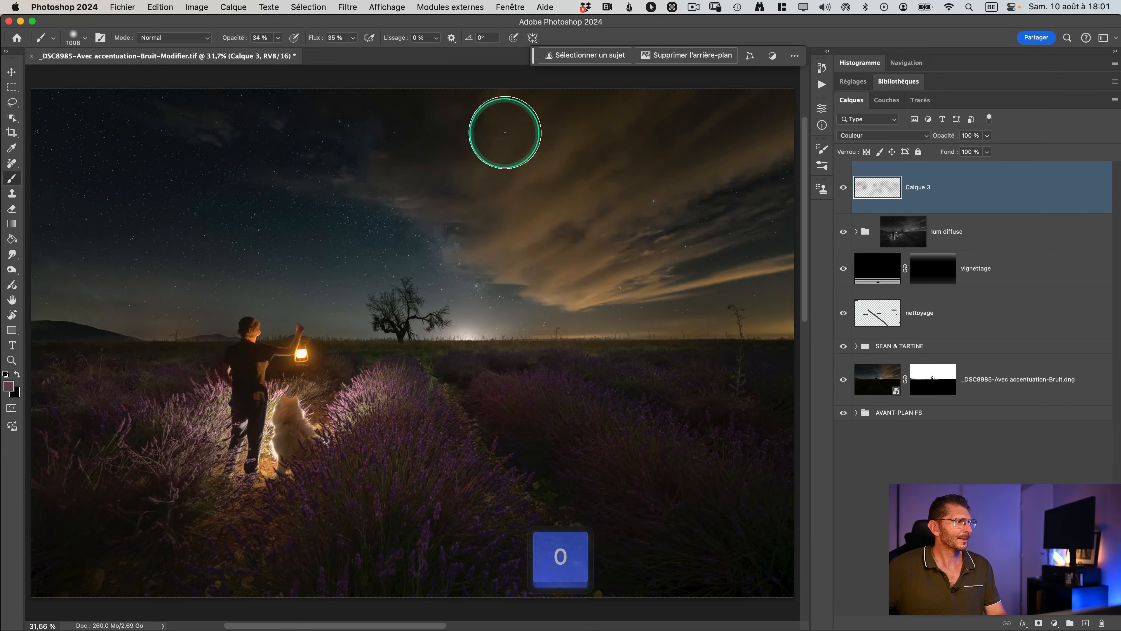
pyautogui.click(847, 186)
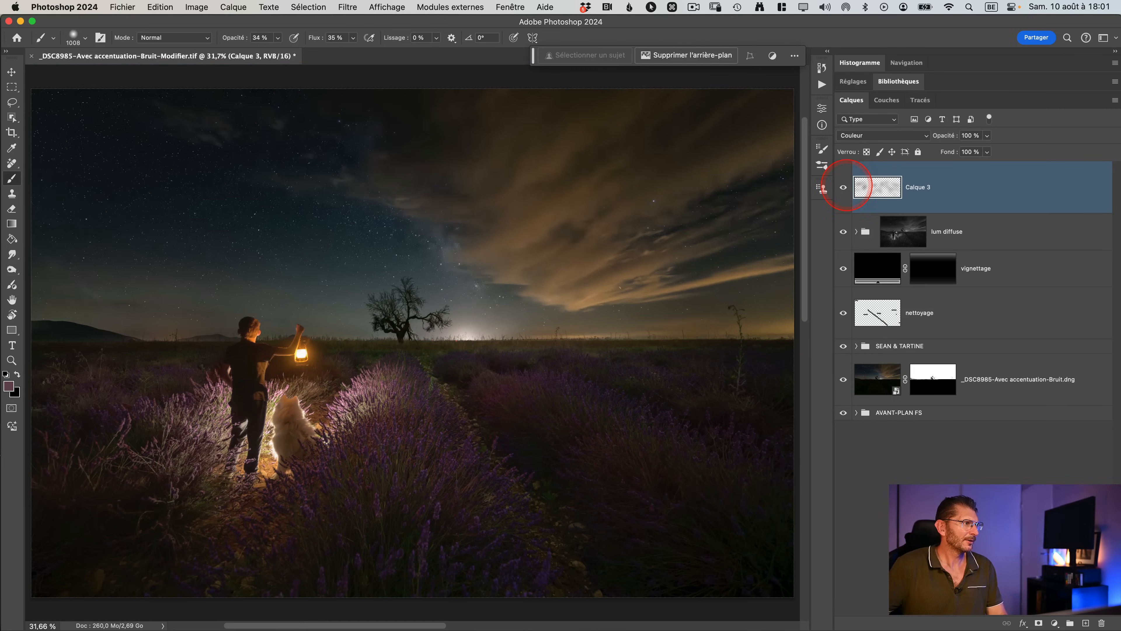
# Add a Teinte/Saturation adjustment layer and clip it to the painted layer Calque 3
pyautogui.click(1054, 623)
pyautogui.click(1038, 567)
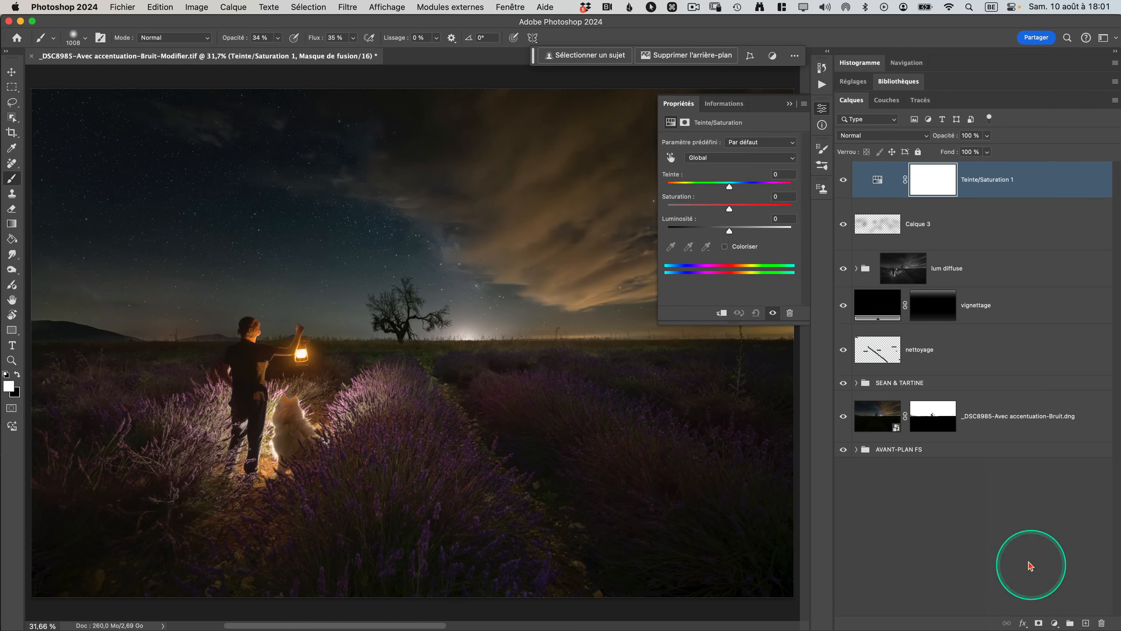
pyautogui.press('alt+super')
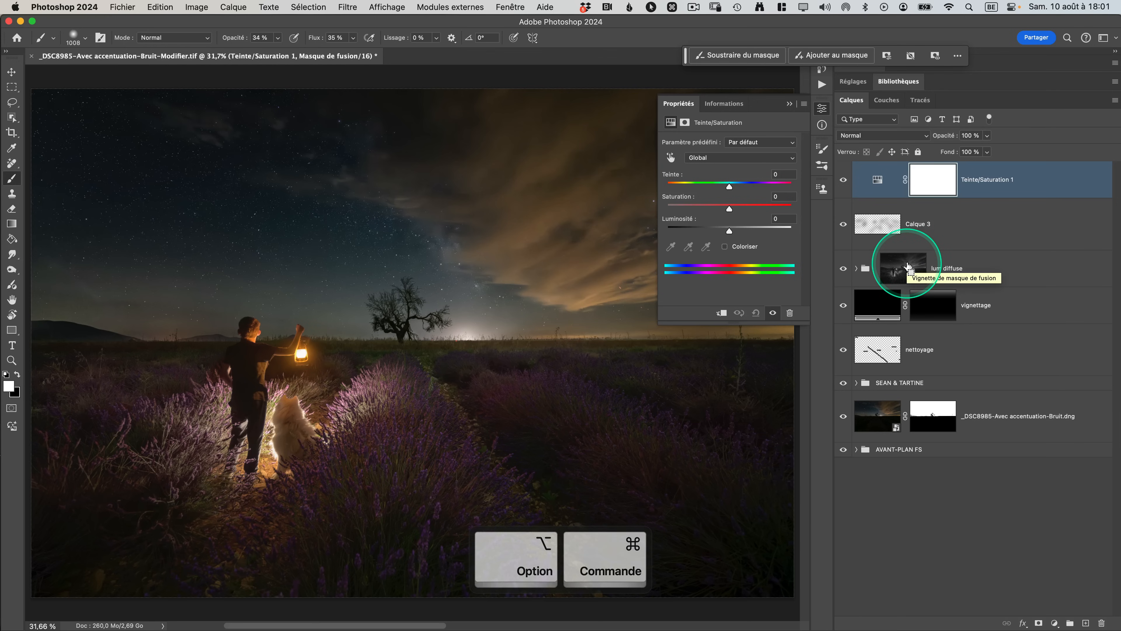
pyautogui.press('alt+super+g')
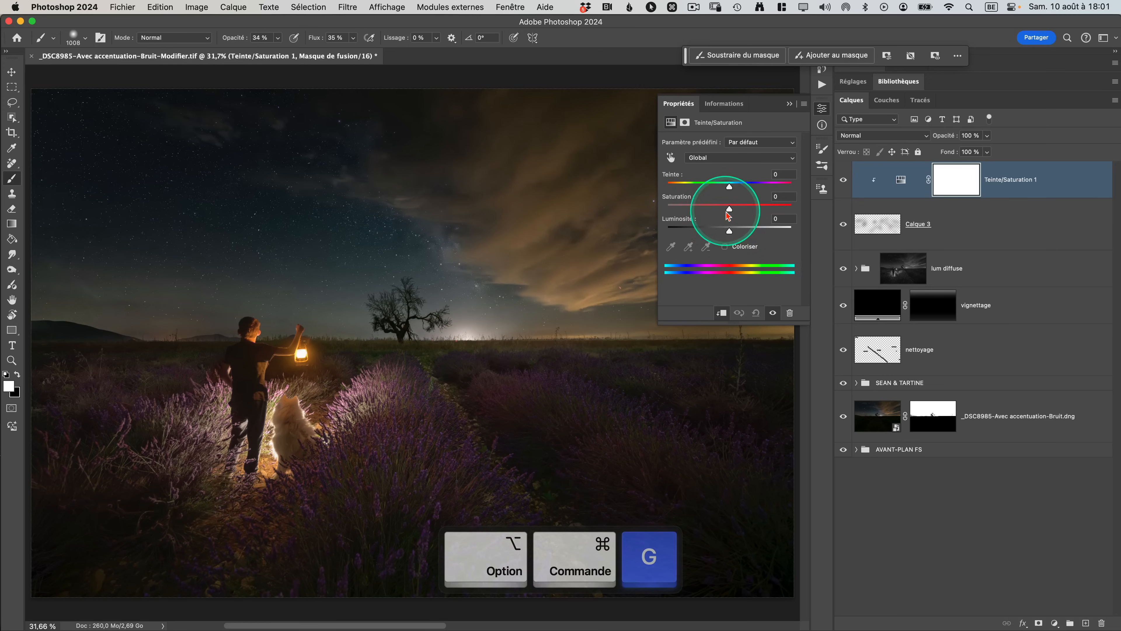
# Set the clipped adjustment's Teinte to +19 and Saturation to +33, comparing the lavender with and without Calque 3
pyautogui.moveTo(728, 213); pyautogui.dragTo(756, 207)
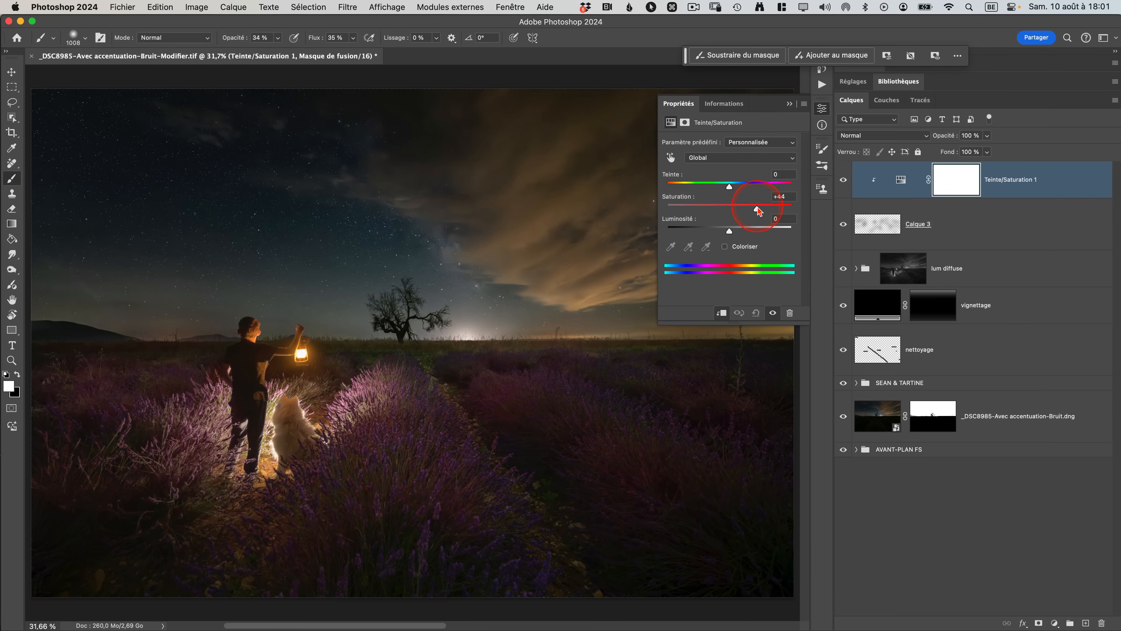
pyautogui.moveTo(755, 208); pyautogui.dragTo(759, 209)
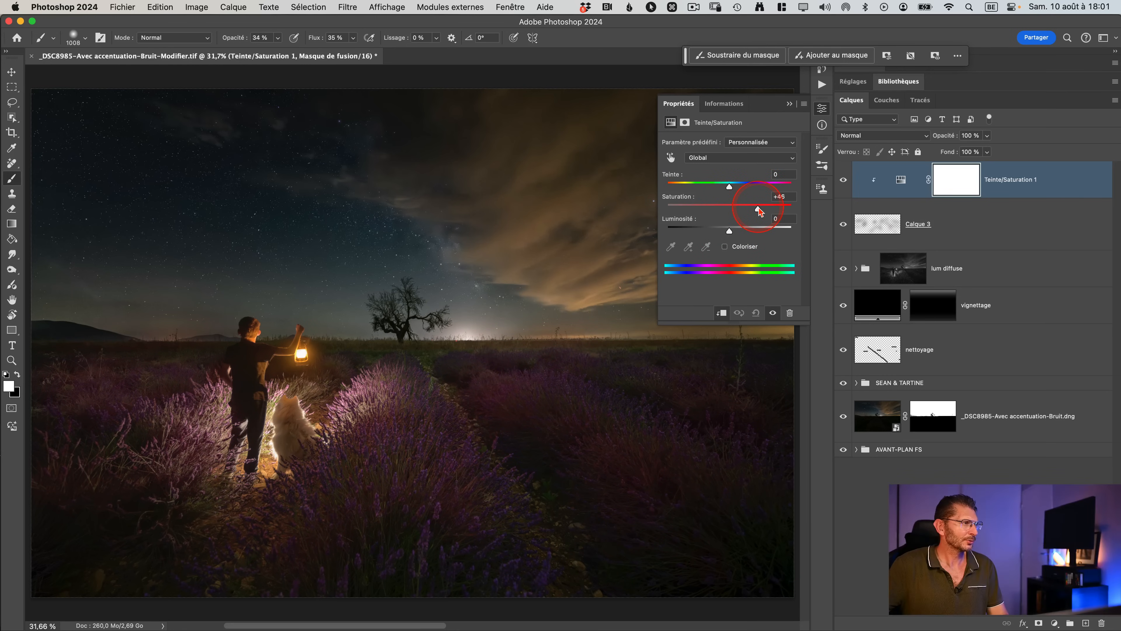
pyautogui.click(844, 224)
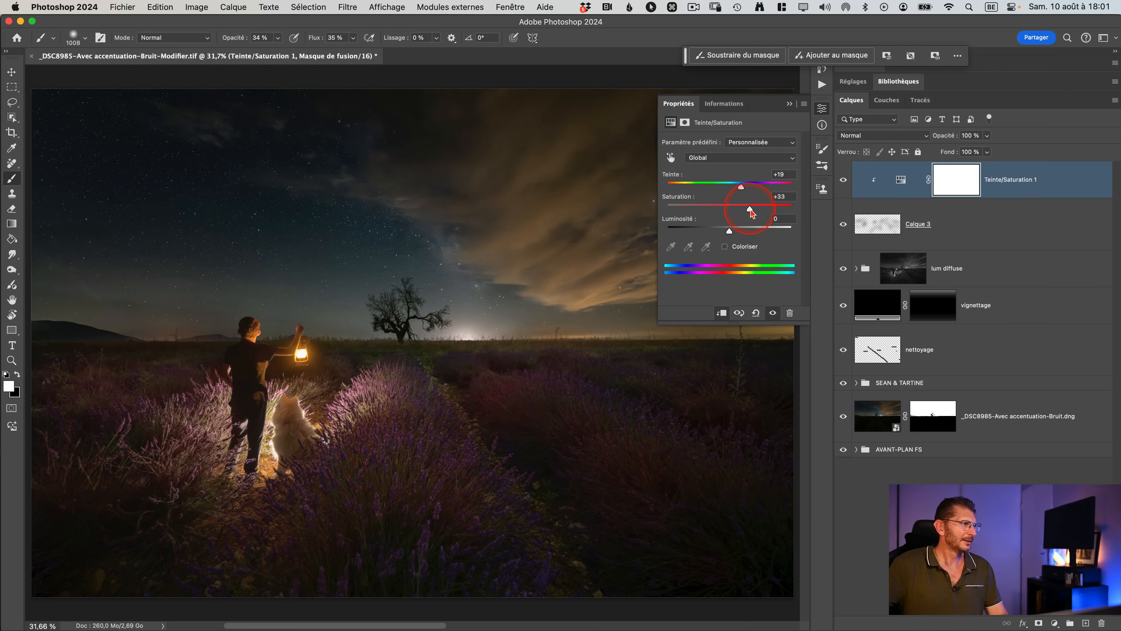
# Group the Teinte/Saturation adjustment with Calque 3 and name the group lavande couleur
pyautogui.click(872, 185)
pyautogui.keyDown('shift'); pyautogui.click(949, 219); pyautogui.keyUp('shift')
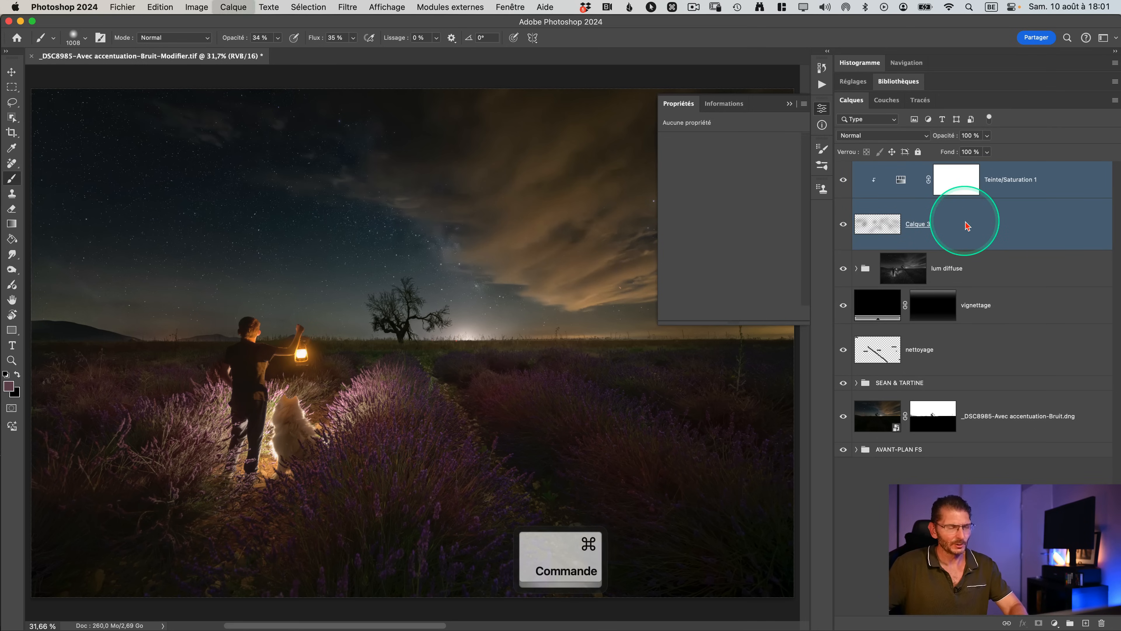
pyautogui.press('super+g')
pyautogui.doubleClick(902, 172)
pyautogui.write('l')
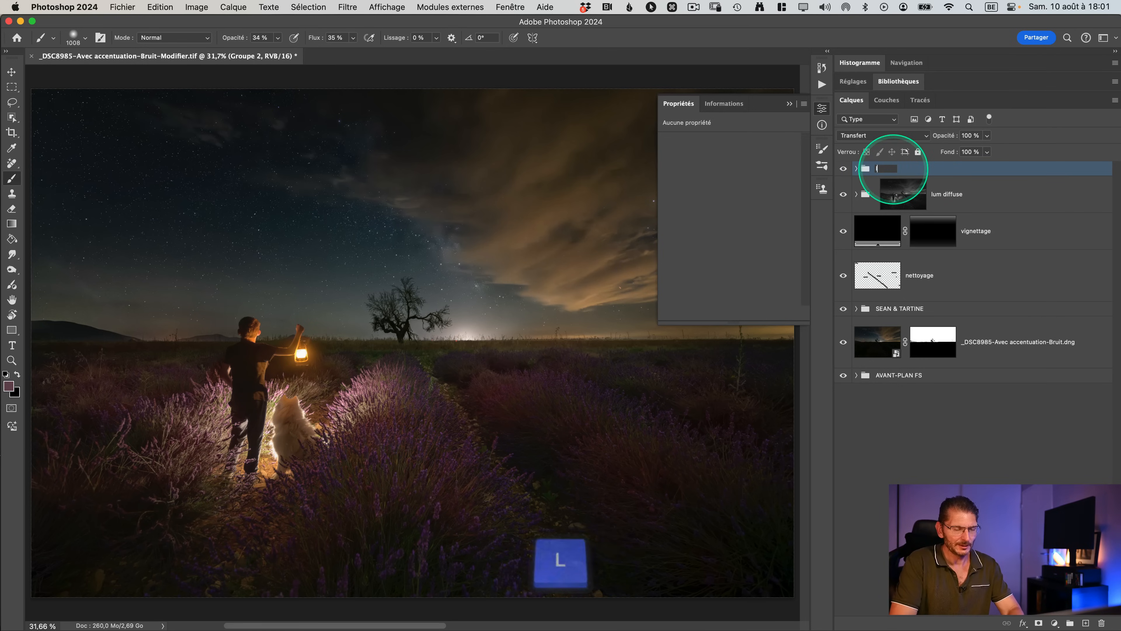
pyautogui.write('avande couleur')
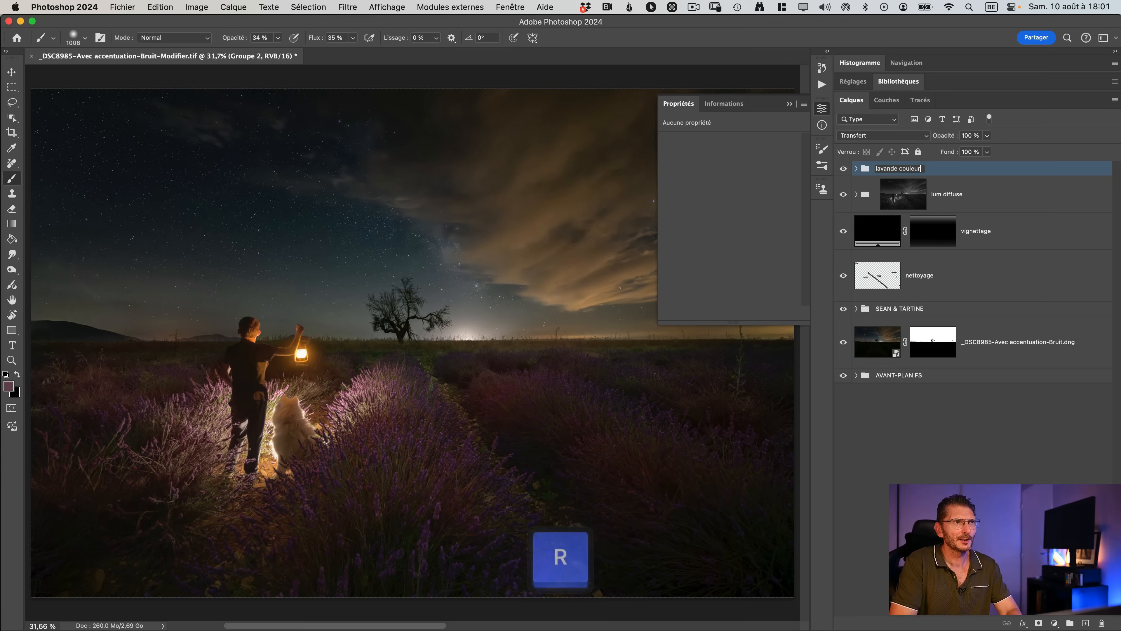
pyautogui.press('Return')
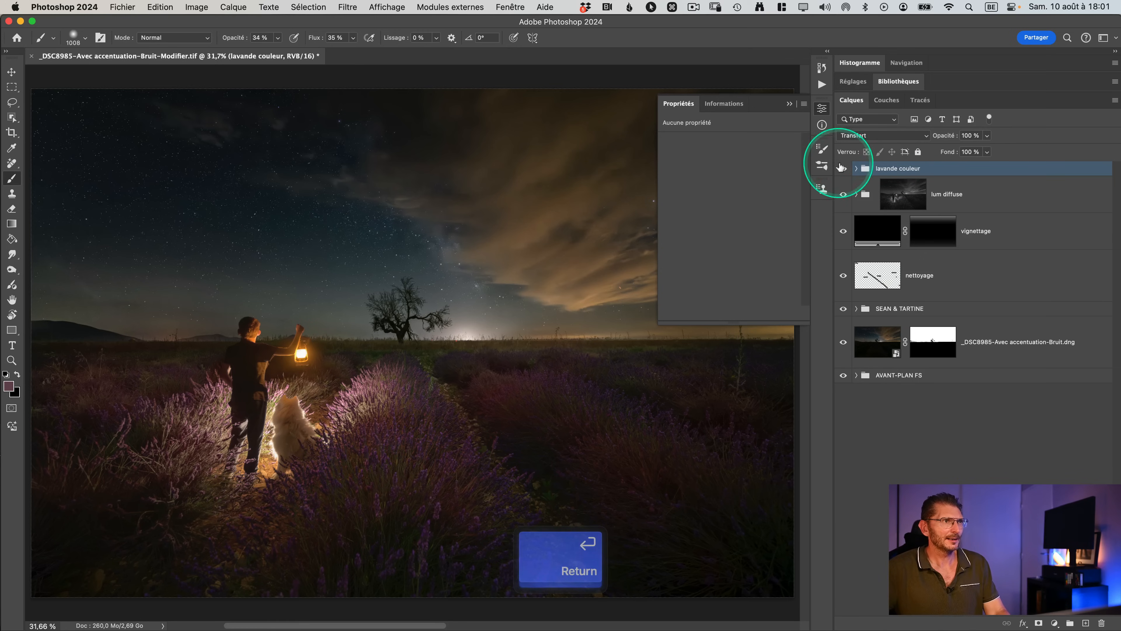
# Lower the lavande couleur group's opacity to 70% and compare the picture with and without it
pyautogui.click(841, 172)
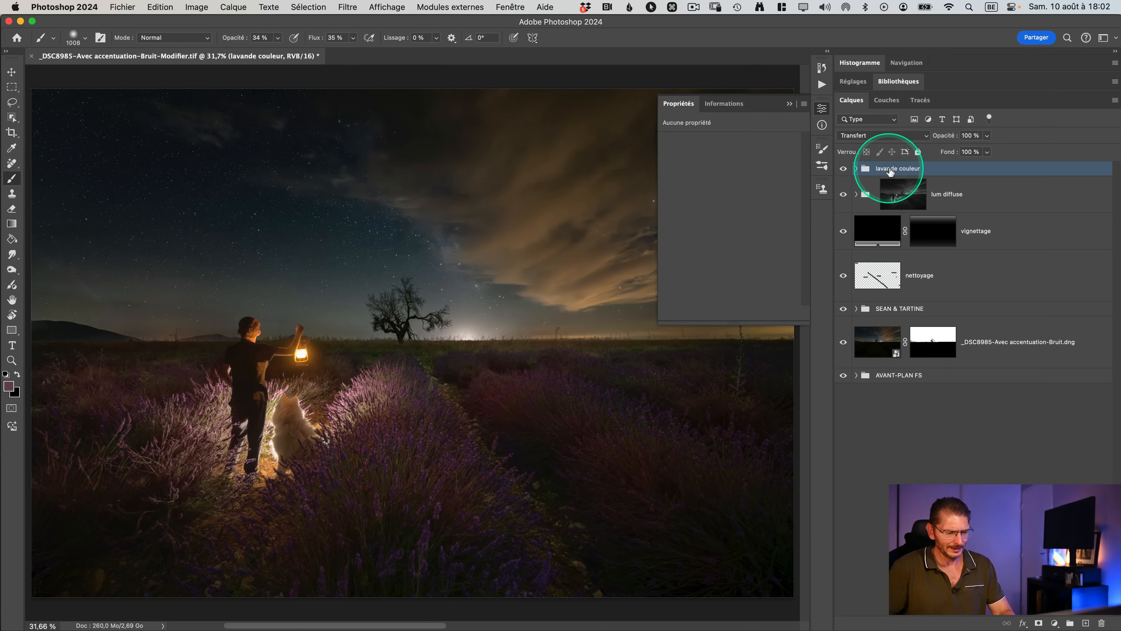
pyautogui.press('v')
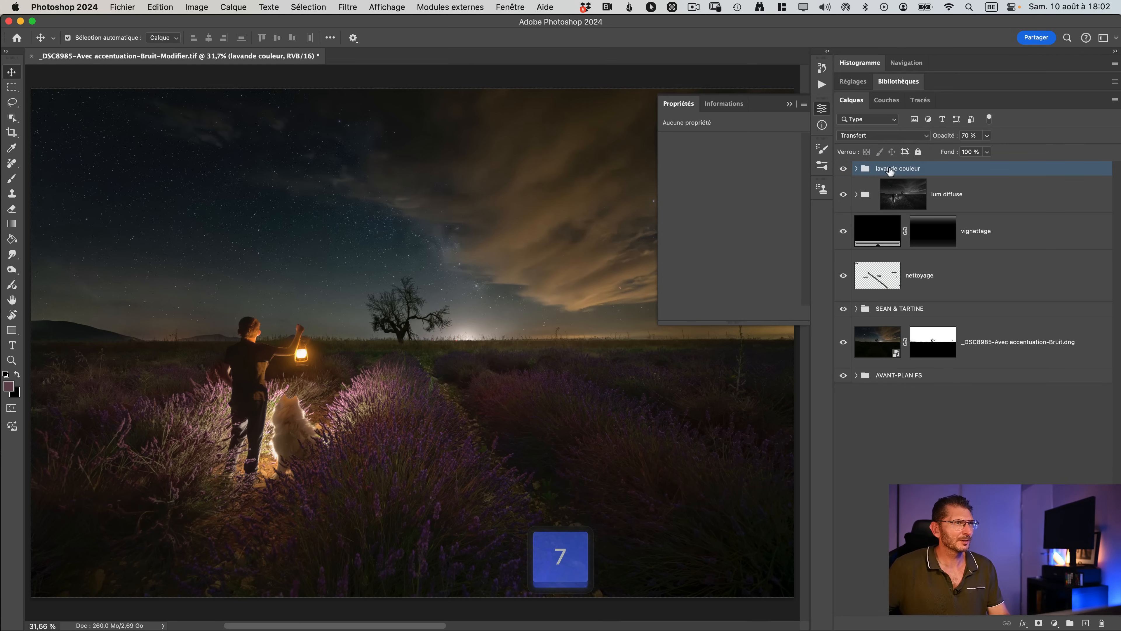
pyautogui.click(844, 170)
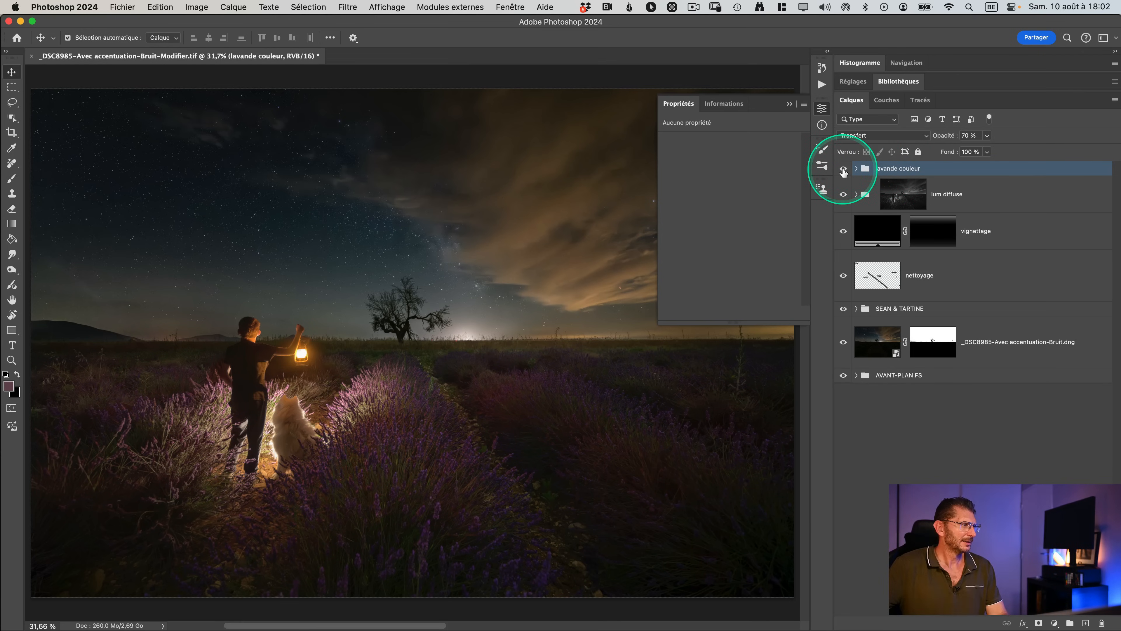
pyautogui.click(844, 170)
pyautogui.press('super+0')
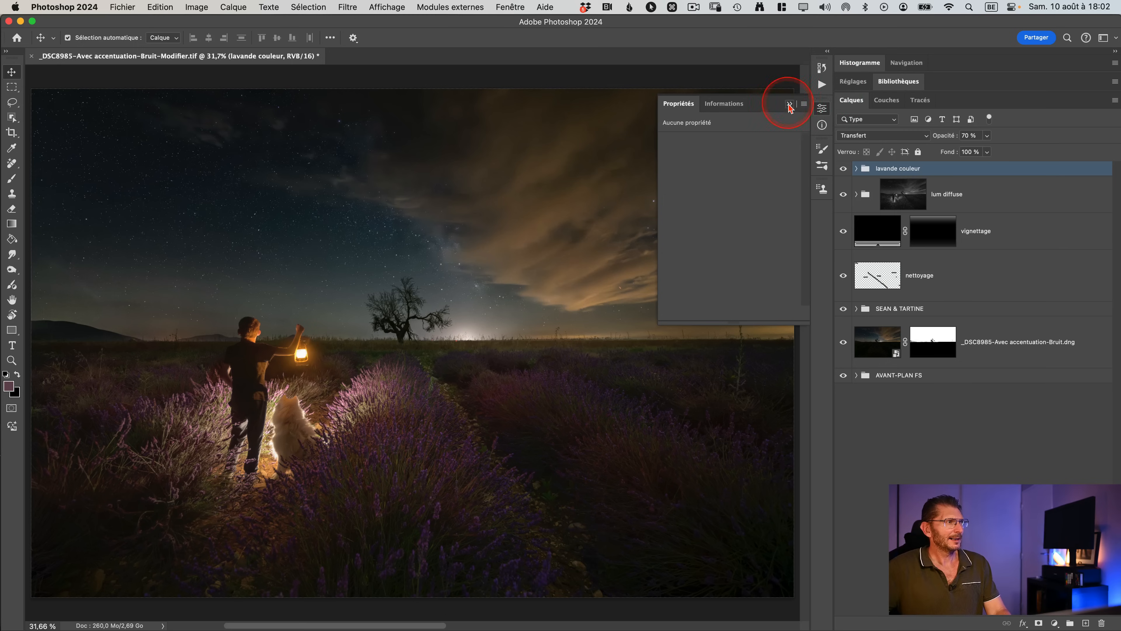
# Put away the adjustment properties and stamp all visible layers into a new merged layer above the lavande couleur group
pyautogui.click(790, 106)
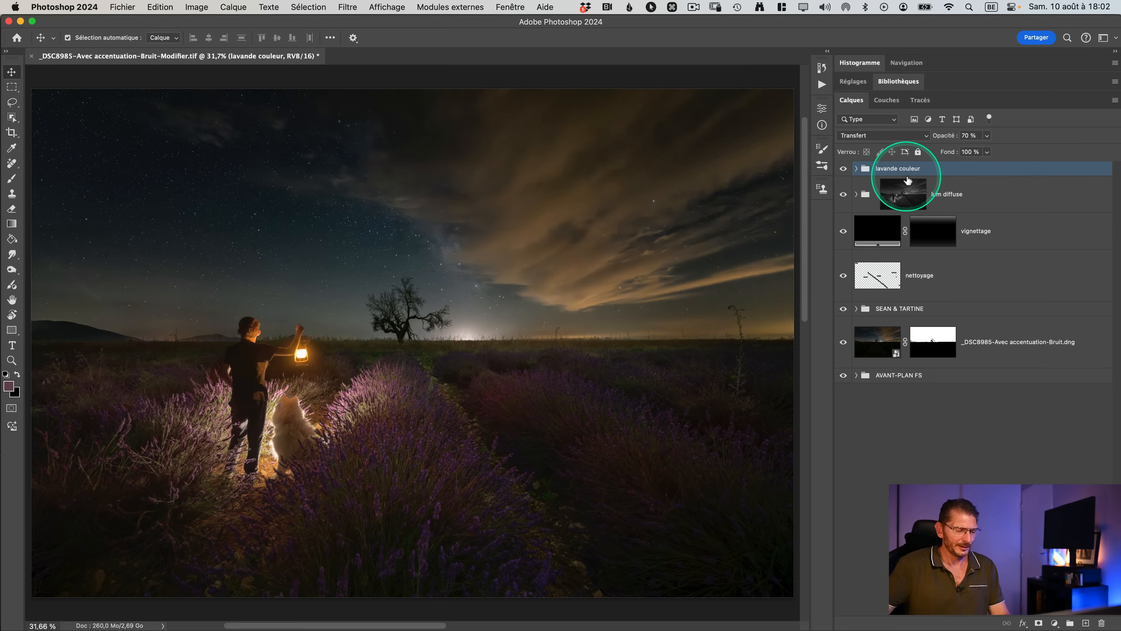
pyautogui.press('shift+alt+super')
pyautogui.press('shift+alt+super+e')
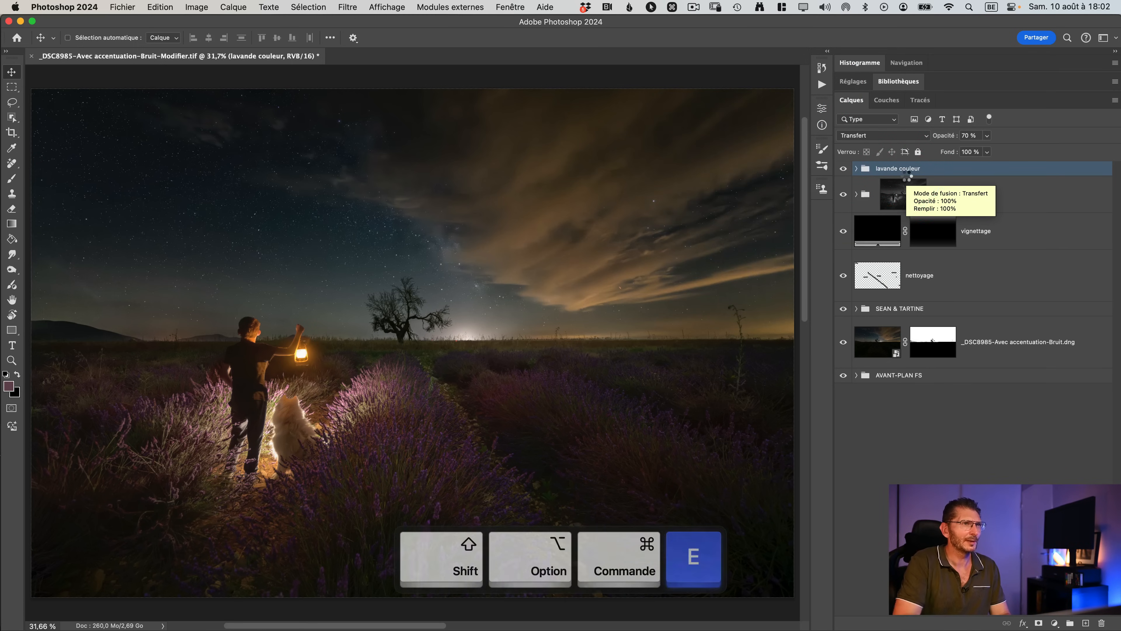
# Convert the merged layer Calque 4 to a smart object and apply a Gaussian blur with a 45-pixel radius
pyautogui.rightClick(981, 176)
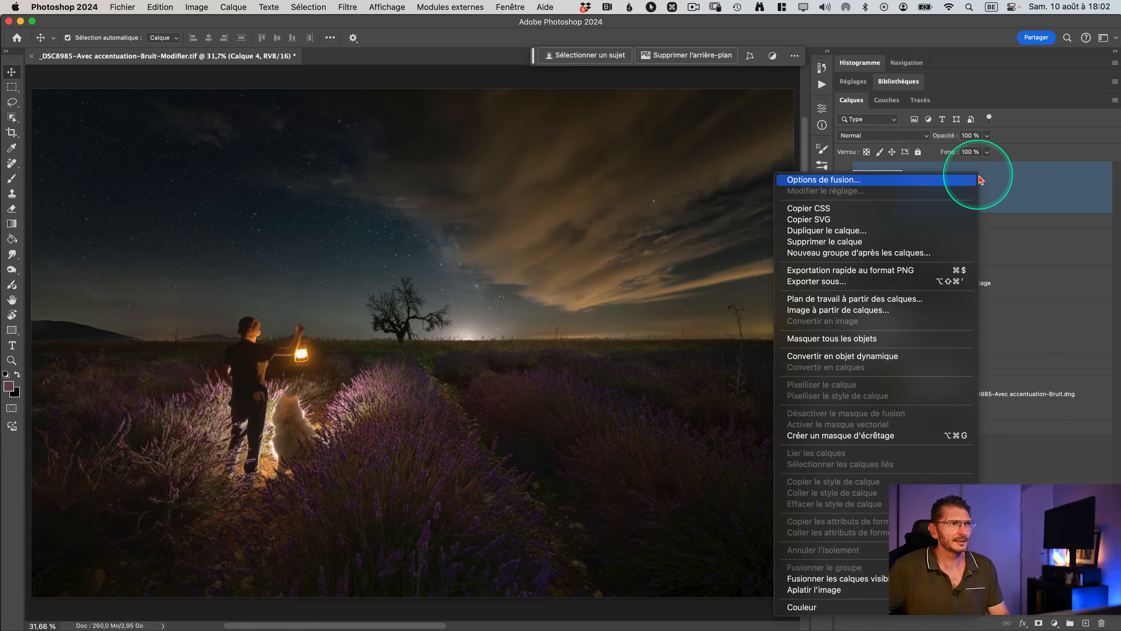
pyautogui.click(843, 356)
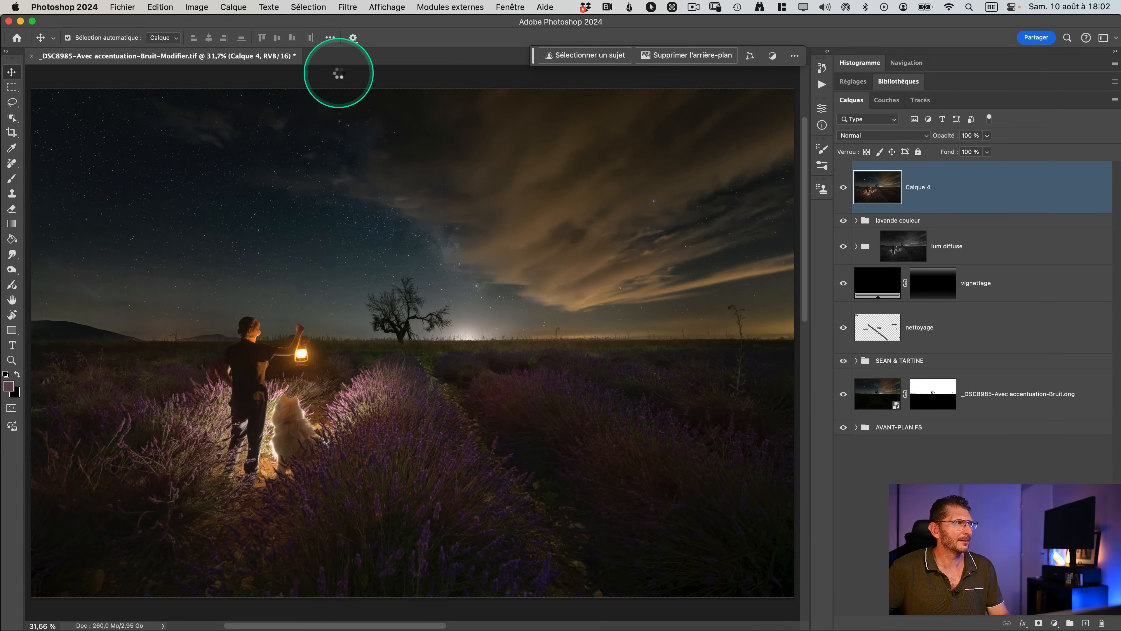
pyautogui.click(347, 8)
pyautogui.moveTo(401, 182)
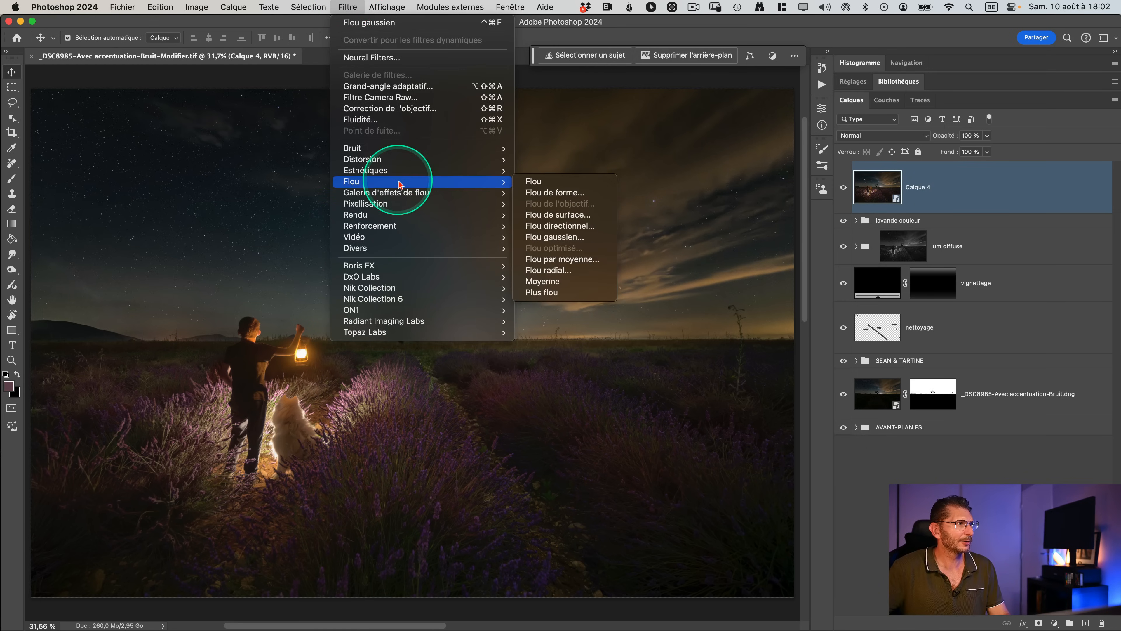
pyautogui.click(574, 242)
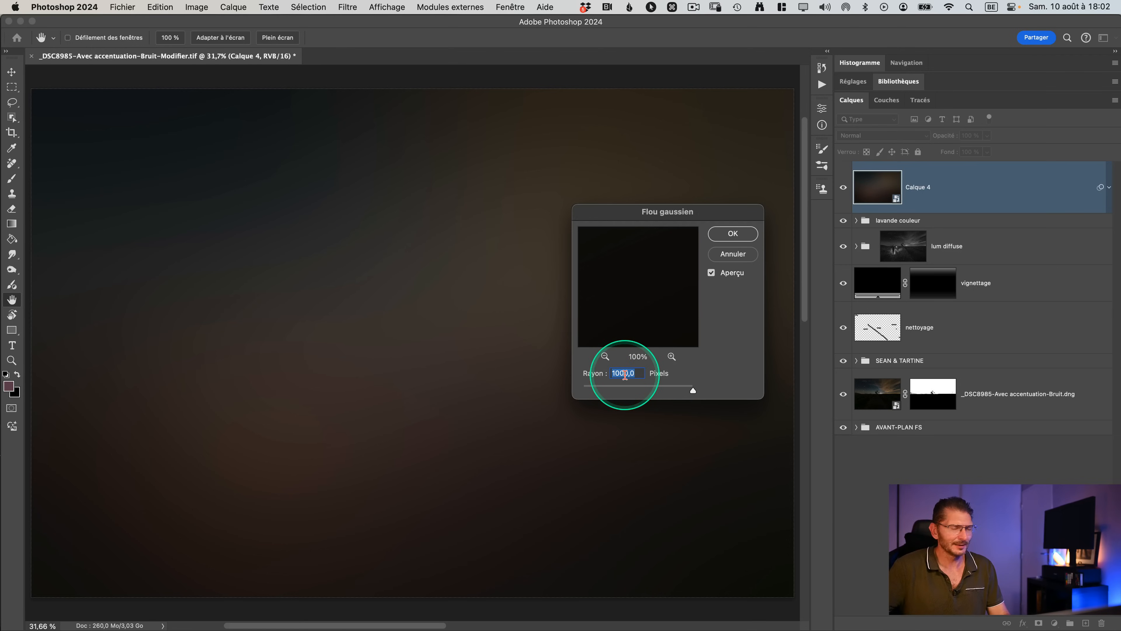
pyautogui.write('45')
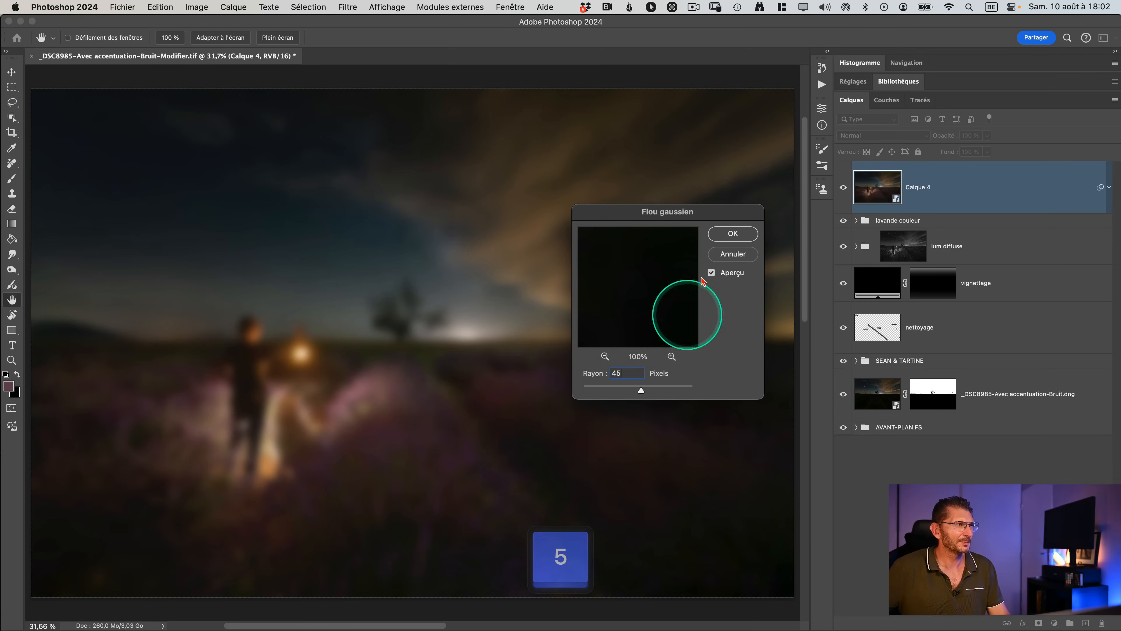
pyautogui.click(735, 226)
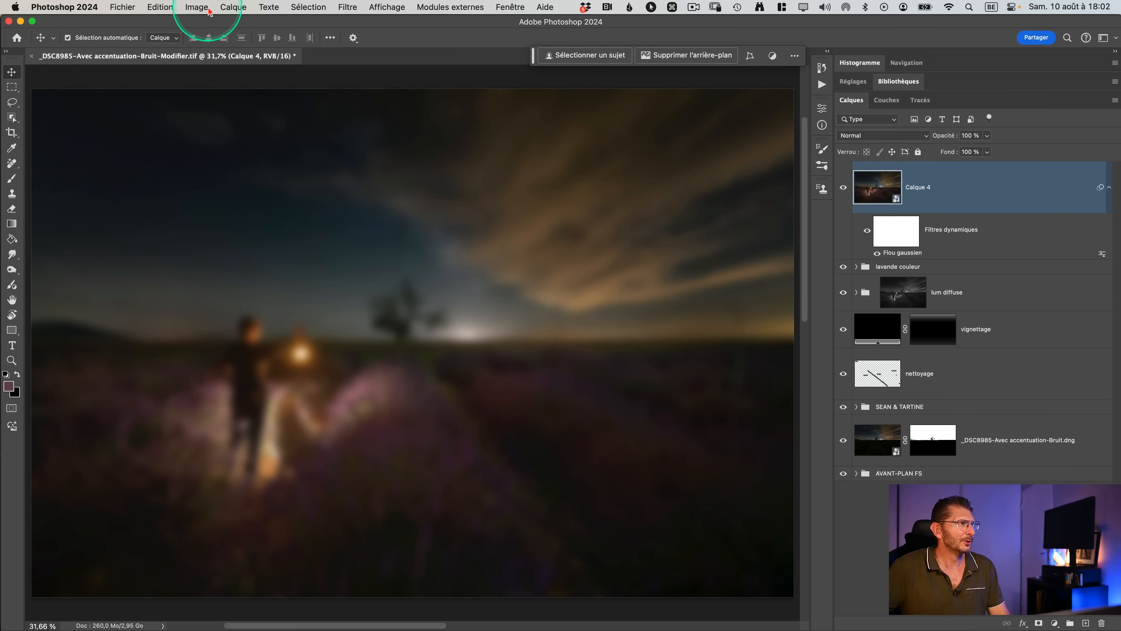
# Apply Levels to the blurred Calque 4 with input black at 9 and input white at 154, checking the preview
pyautogui.click(197, 7)
pyautogui.moveTo(202, 41)
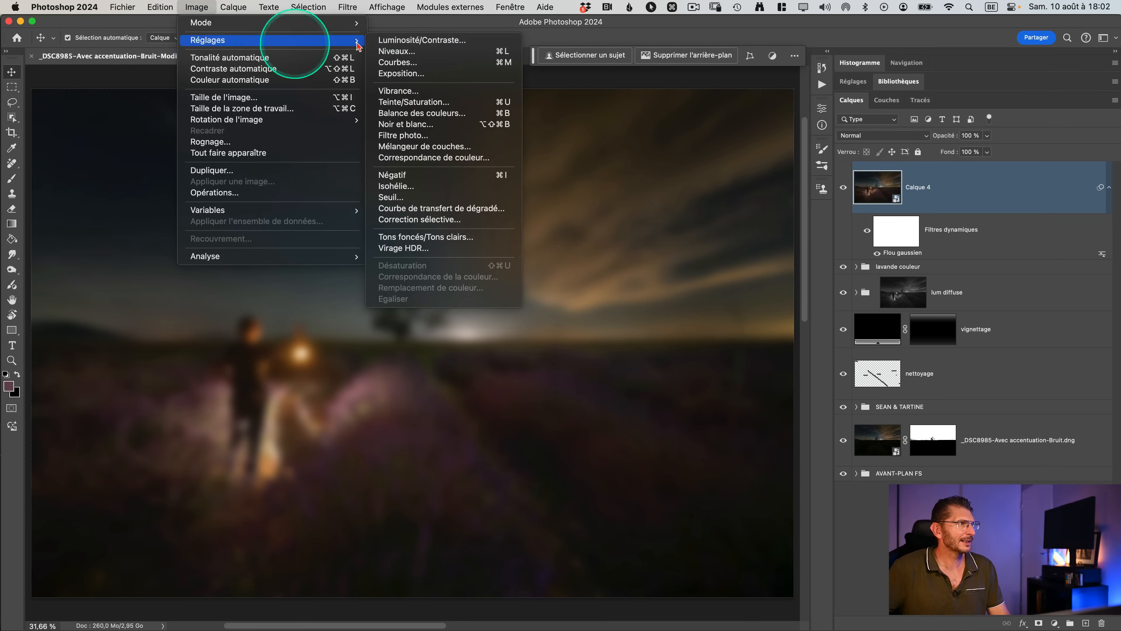
pyautogui.click(411, 52)
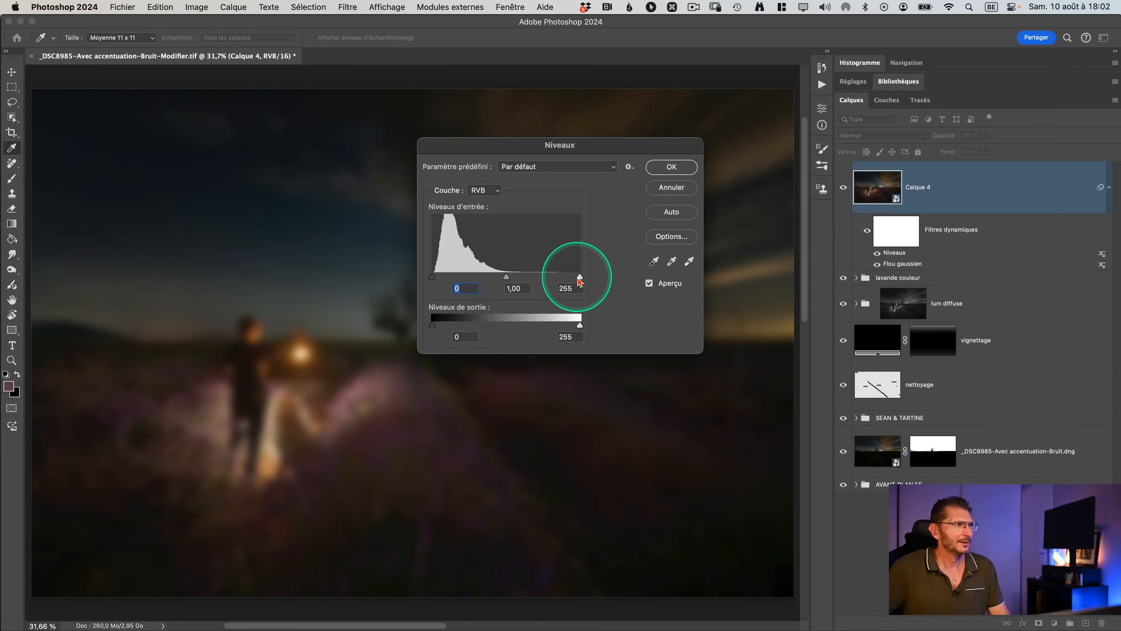
pyautogui.moveTo(579, 278); pyautogui.dragTo(529, 279)
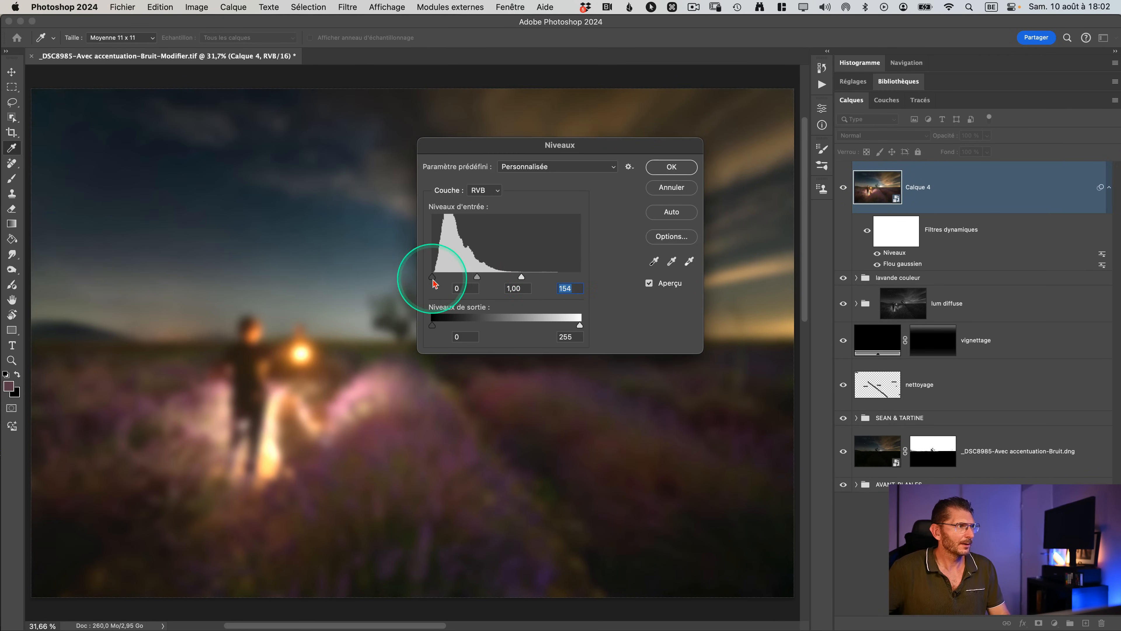
pyautogui.moveTo(440, 282); pyautogui.dragTo(441, 281)
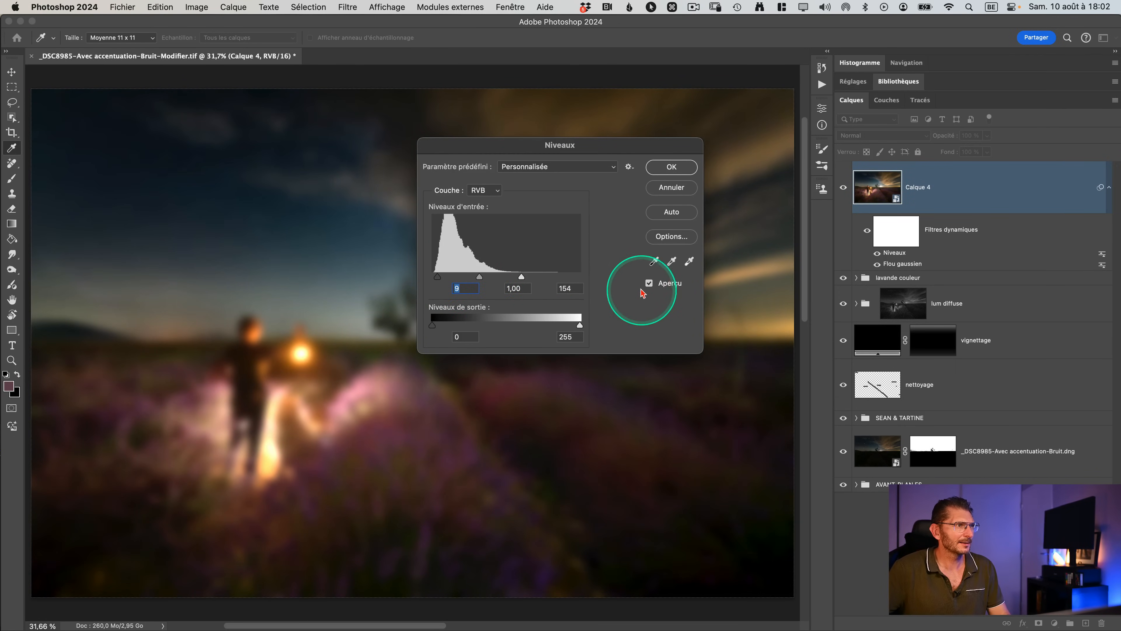
pyautogui.click(649, 283)
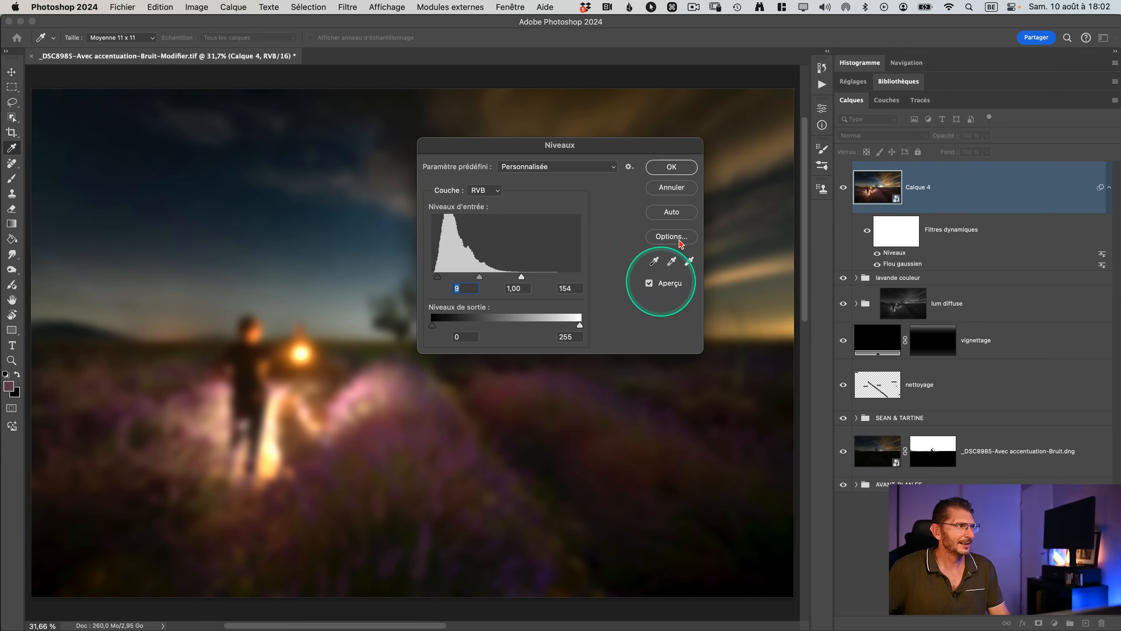
pyautogui.click(670, 168)
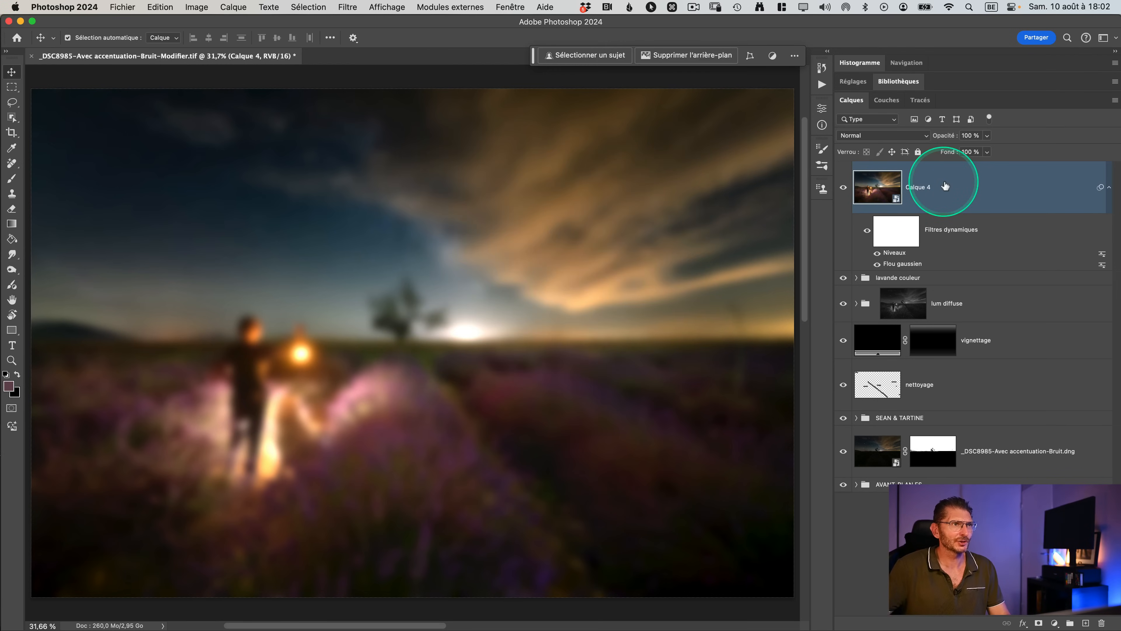
# Lower the blurred Calque 4 layer's opacity to 10% and compare the picture with and without it
pyautogui.press('1')
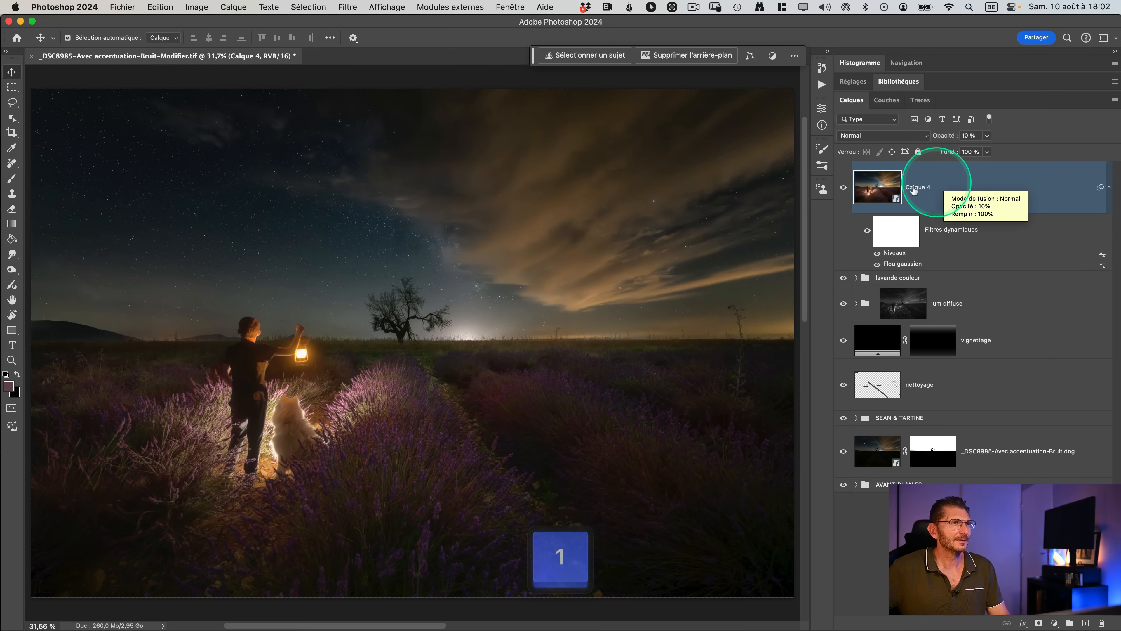
pyautogui.click(844, 188)
pyautogui.click(845, 190)
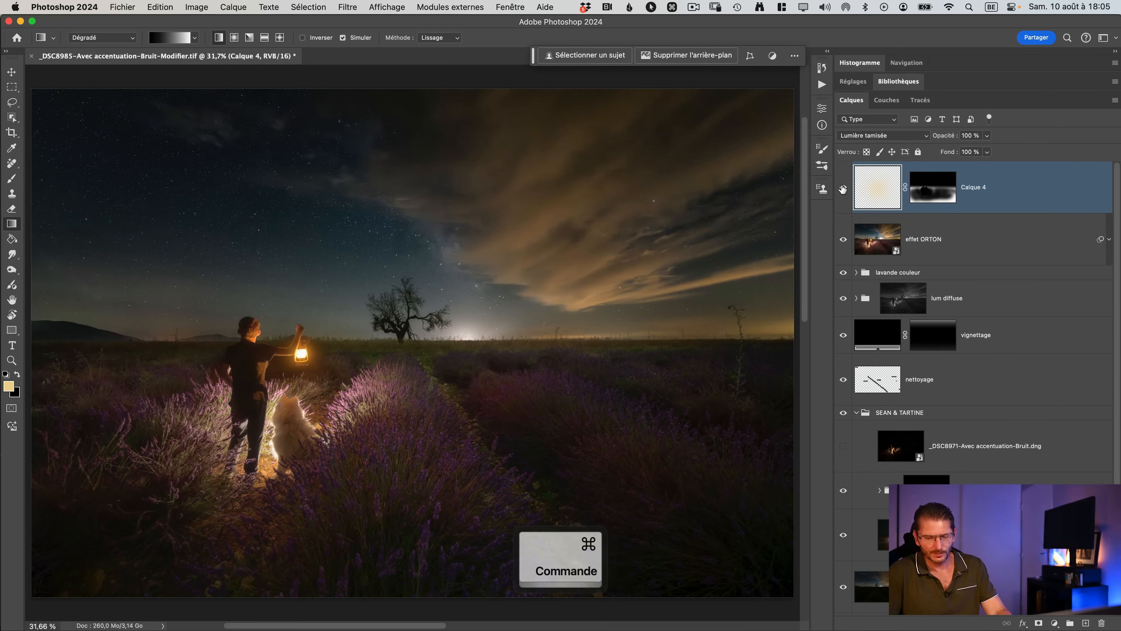
# Add a Vibrance adjustment of +46 above Calque 4, put away its properties, and compare the picture with and without it
pyautogui.press('super+minus')
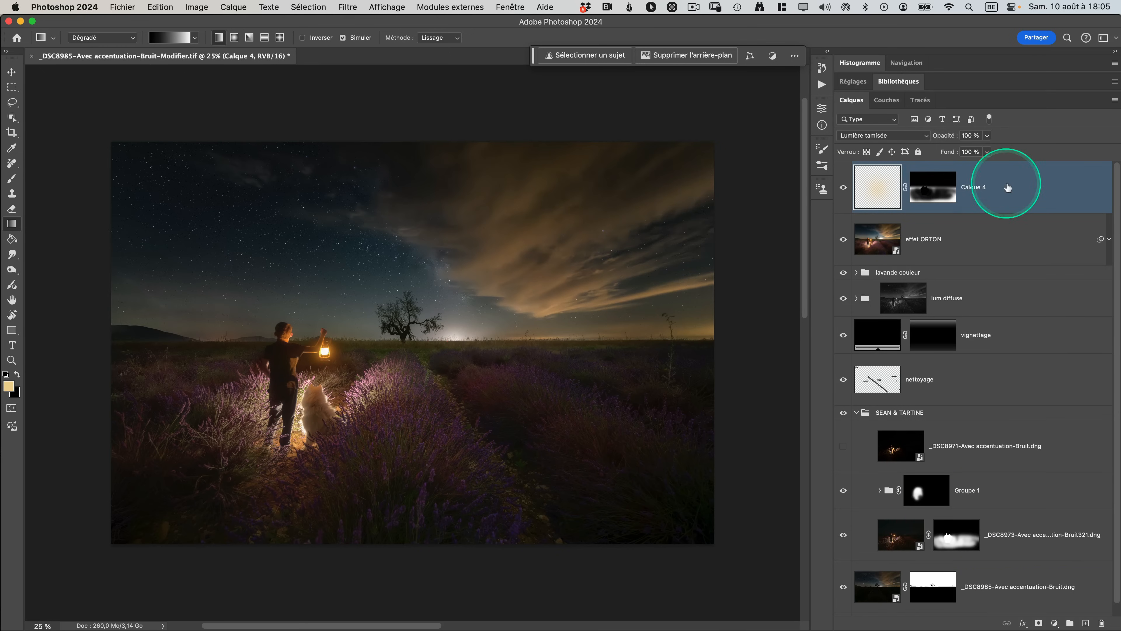
pyautogui.click(1055, 623)
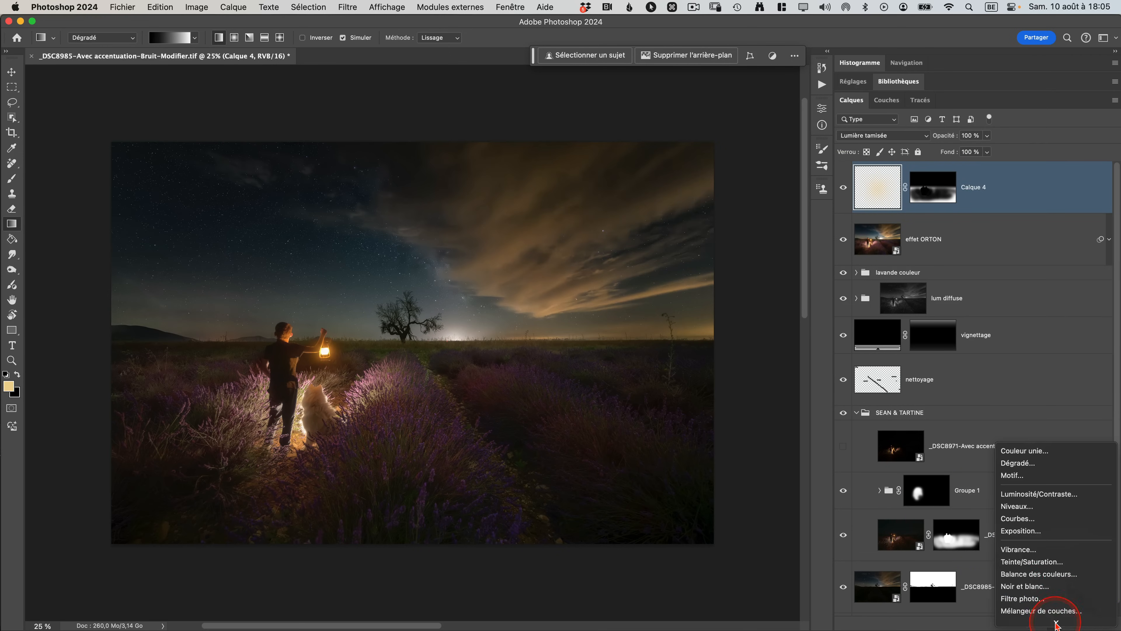
pyautogui.click(1036, 552)
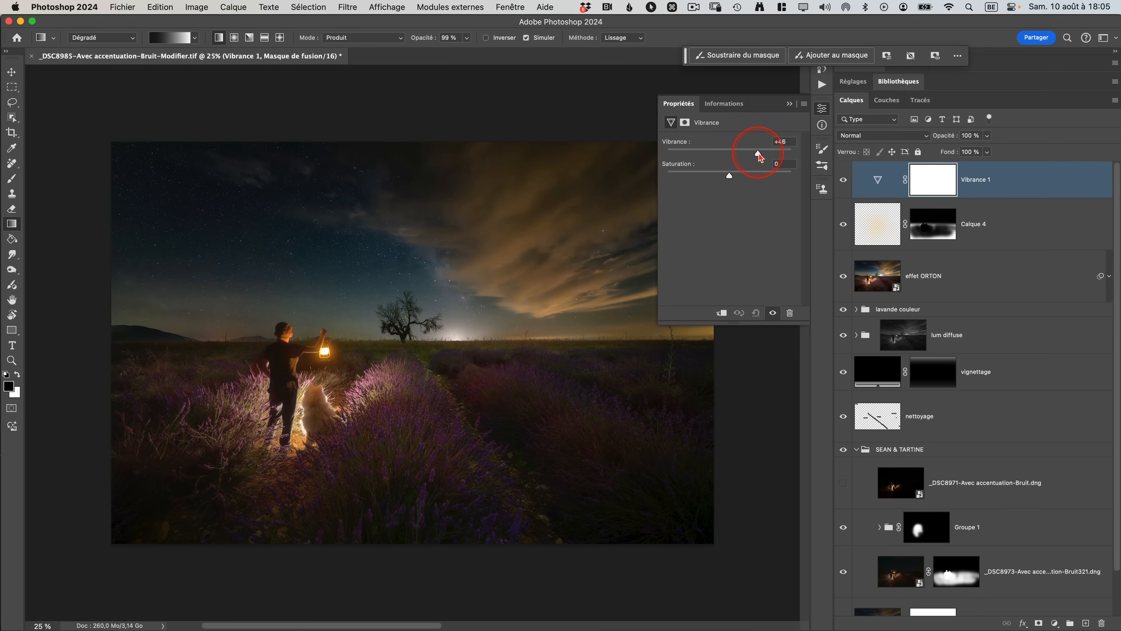
pyautogui.click(788, 105)
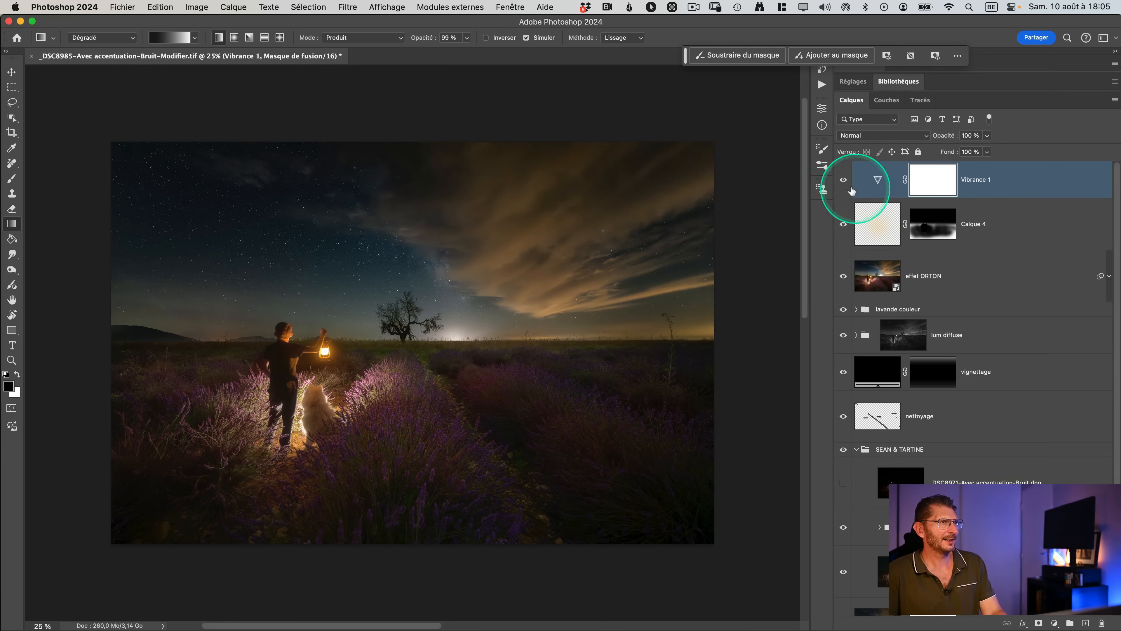
pyautogui.click(843, 181)
pyautogui.click(844, 180)
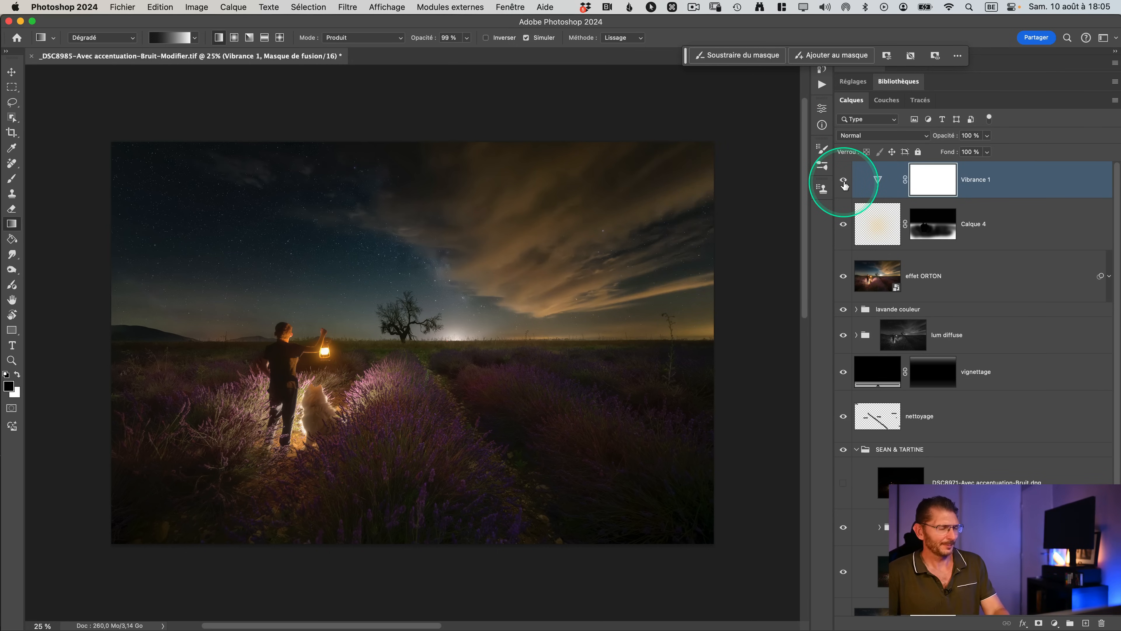
# View the composite full screen, browse the Milky Way tree shots from _OZ95383.NEF in Lightroom Classic, and return to Photoshop
pyautogui.press('f')
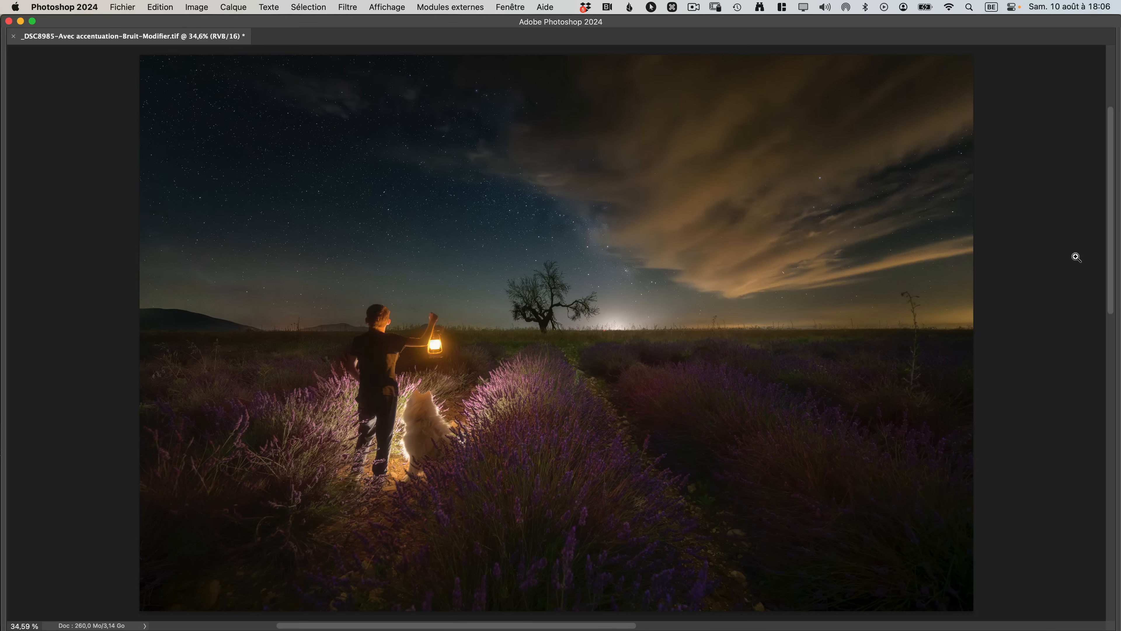
pyautogui.press('super+Tab')
pyautogui.press('super+Tab')
pyautogui.click(321, 201)
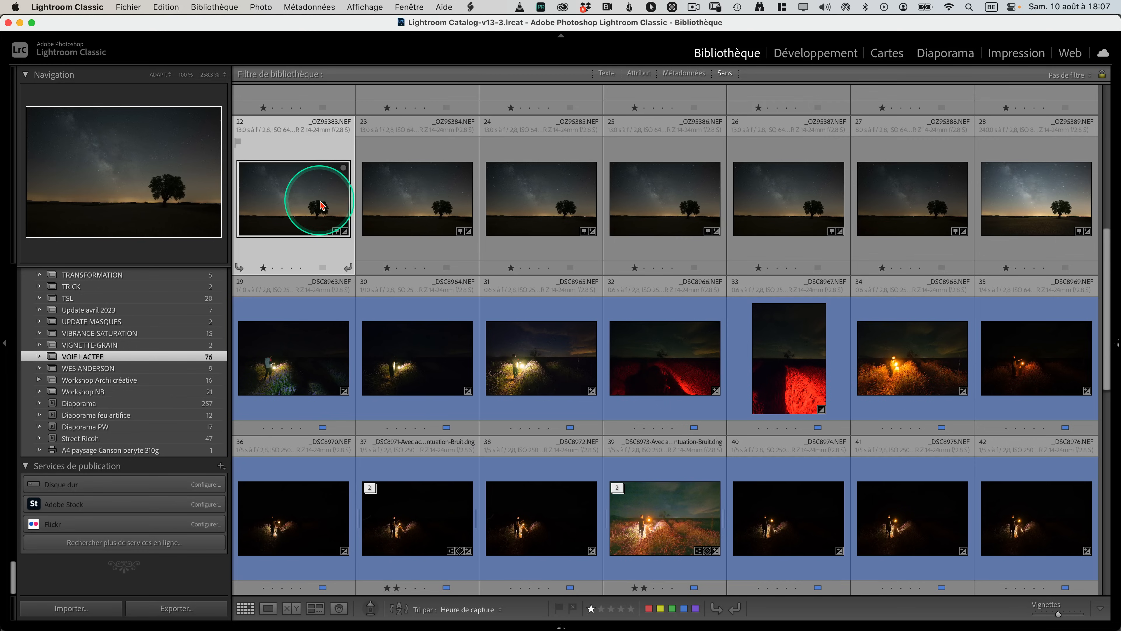
pyautogui.doubleClick(320, 202)
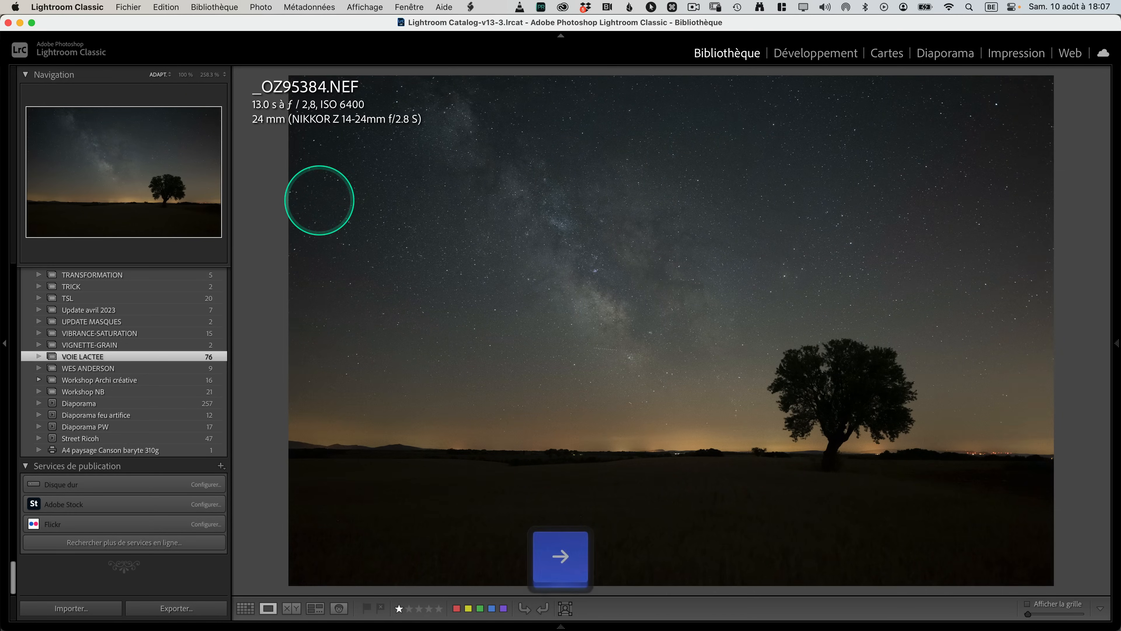
pyautogui.press('Right')
pyautogui.press('Right')
pyautogui.press('Right')
pyautogui.press('Left')
pyautogui.press('Left')
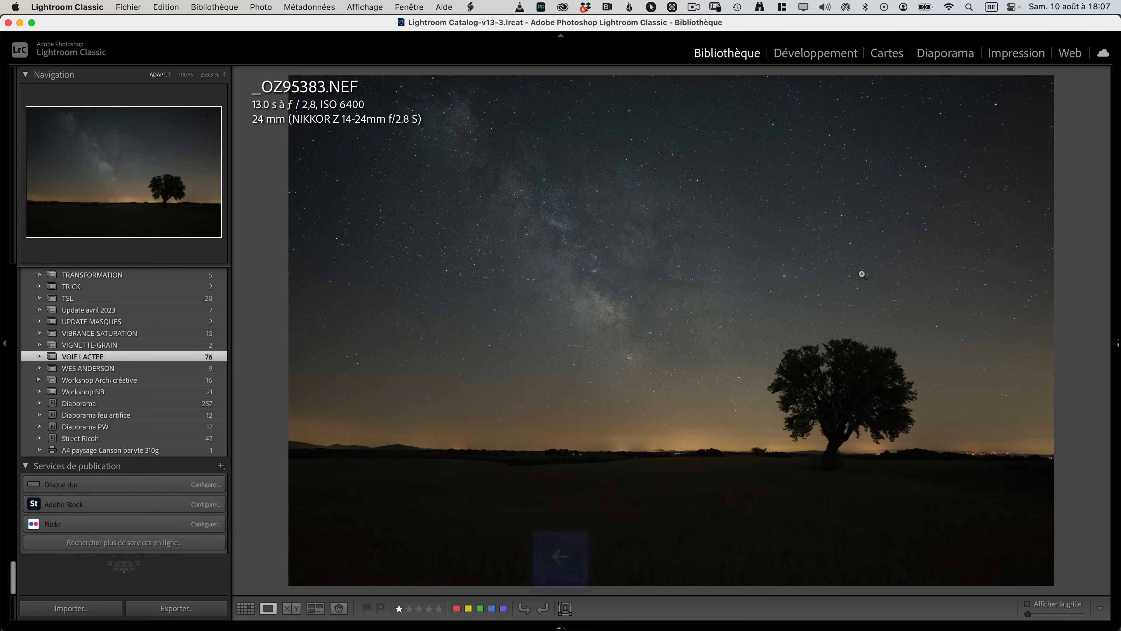
pyautogui.press('super+Tab')
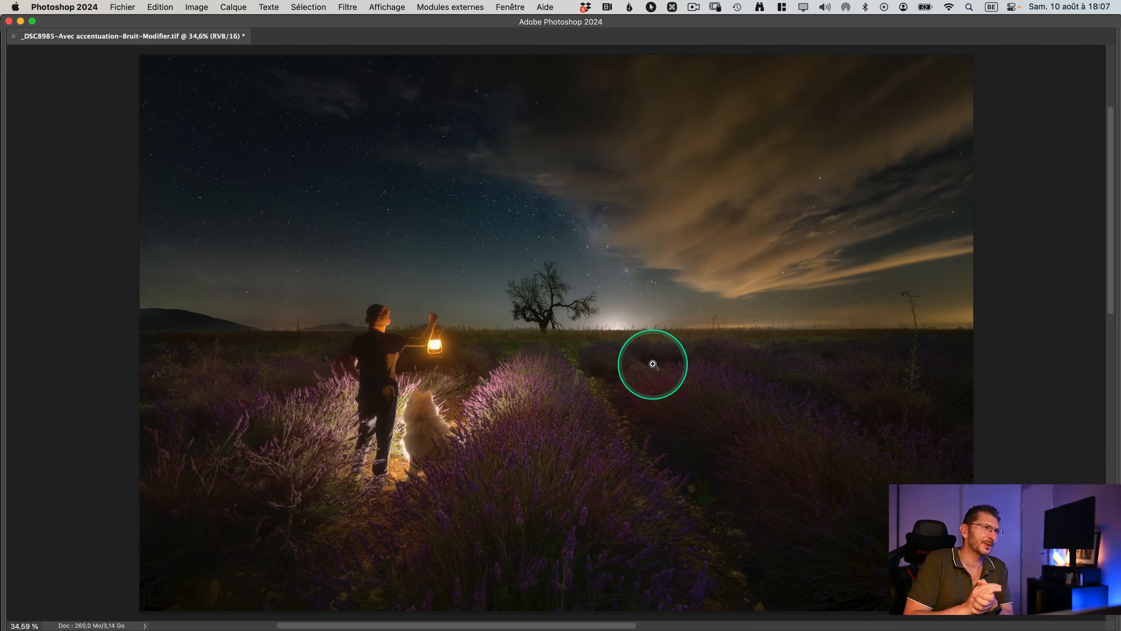
pyautogui.press('super+0')
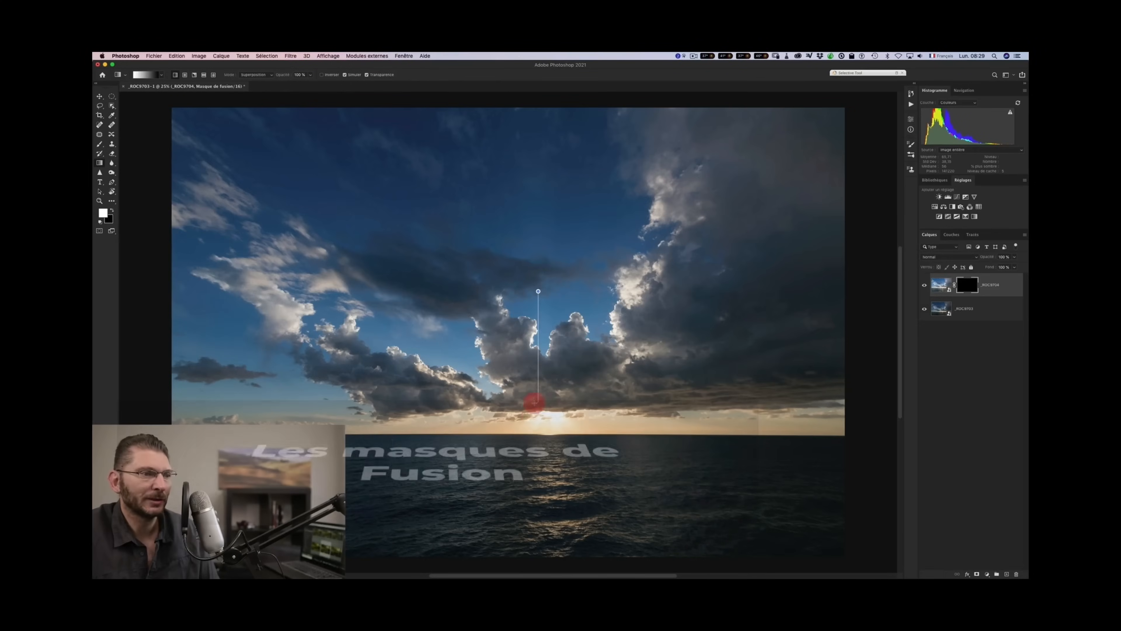
pyautogui.moveTo(535, 403); pyautogui.dragTo(535, 407)
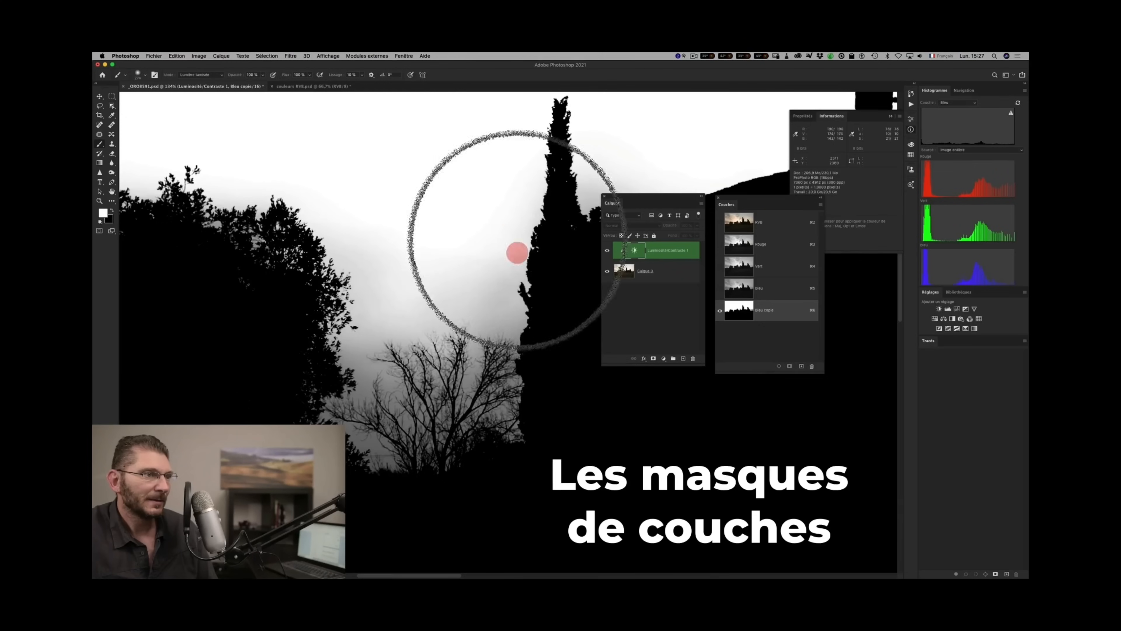
pyautogui.moveTo(517, 252)
pyautogui.mouseDown()
pyautogui.moveTo(464, 301)
pyautogui.moveTo(436, 408)
pyautogui.moveTo(404, 428)
pyautogui.moveTo(407, 380)
pyautogui.moveTo(354, 368)
pyautogui.moveTo(388, 390)
pyautogui.moveTo(398, 371)
pyautogui.moveTo(371, 419)
pyautogui.moveTo(380, 351)
pyautogui.mouseUp()
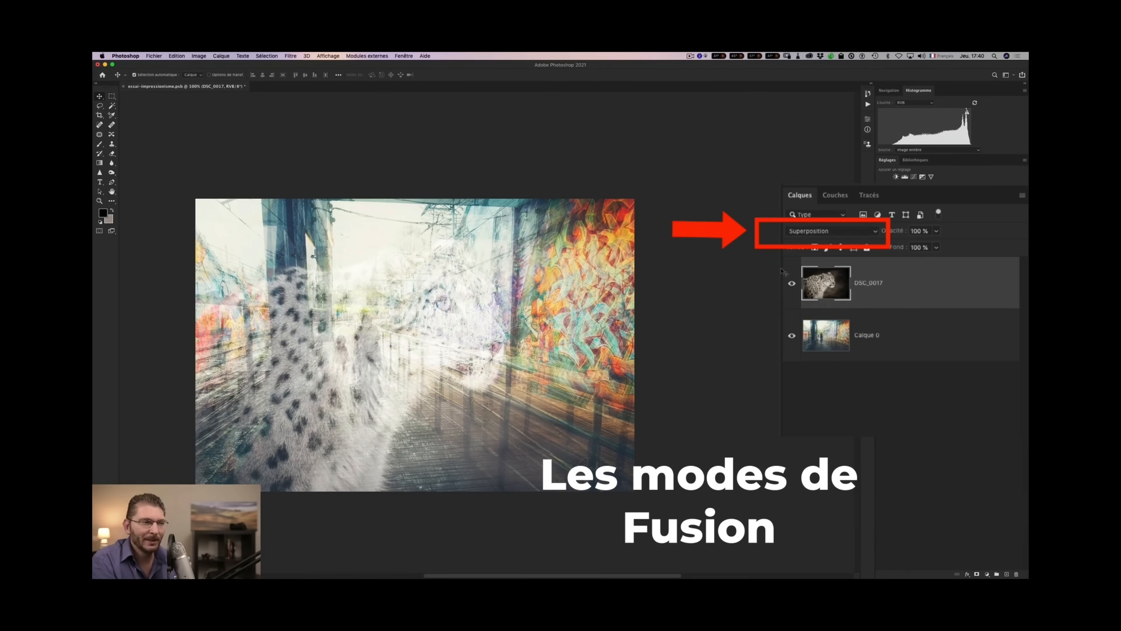
# Cycle through the blend modes of the DSC_0017 layer to compare how it blends with Calque 0
pyautogui.hotkey('shift', '+')
pyautogui.hotkey('shift', '+')
pyautogui.hotkey('shift', '+')
pyautogui.hotkey('shift', '+')
pyautogui.hotkey('shift', '+')
pyautogui.hotkey('shift', '+')
pyautogui.hotkey('shift', '+')
pyautogui.hotkey('shift', '+')
pyautogui.hotkey('shift', '+')
pyautogui.hotkey('shift', '+')
pyautogui.hotkey('shift', '+')
pyautogui.hotkey('shift', '+')
pyautogui.hotkey('shift', '+')
pyautogui.hotkey('shift', '-')
pyautogui.hotkey('shift', '-')
pyautogui.hotkey('shift', '-')
pyautogui.hotkey('shift', '-')
pyautogui.hotkey('shift', '-')
pyautogui.hotkey('shift', '-')
pyautogui.hotkey('shift', '-')
pyautogui.hotkey('shift', '-')
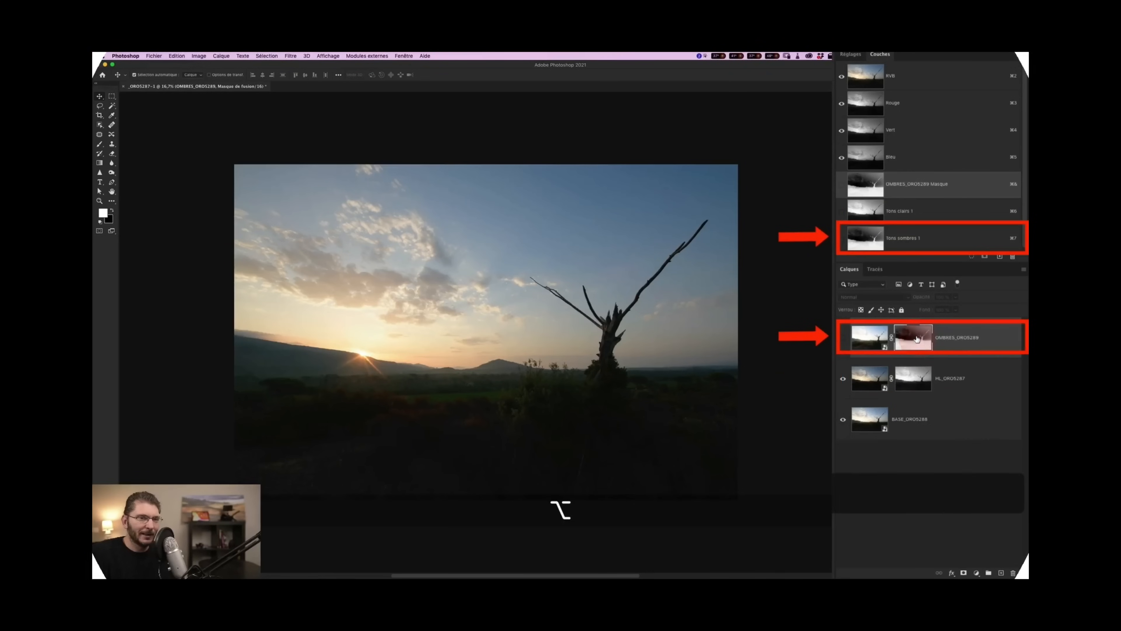
# Display the OMBRES layer's luminosity mask on its own, return to the picture, and compare it with and without that layer
pyautogui.keyDown('alt'); pyautogui.click(920, 339); pyautogui.keyUp('alt')
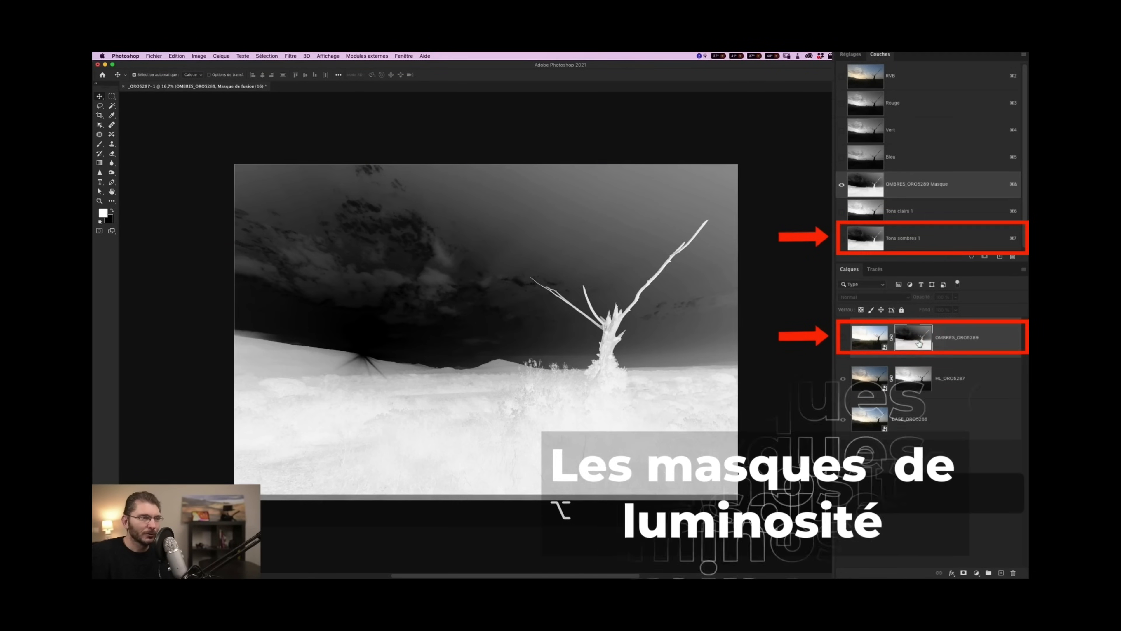
pyautogui.keyDown('alt'); pyautogui.click(920, 344); pyautogui.keyUp('alt')
pyautogui.click(842, 340)
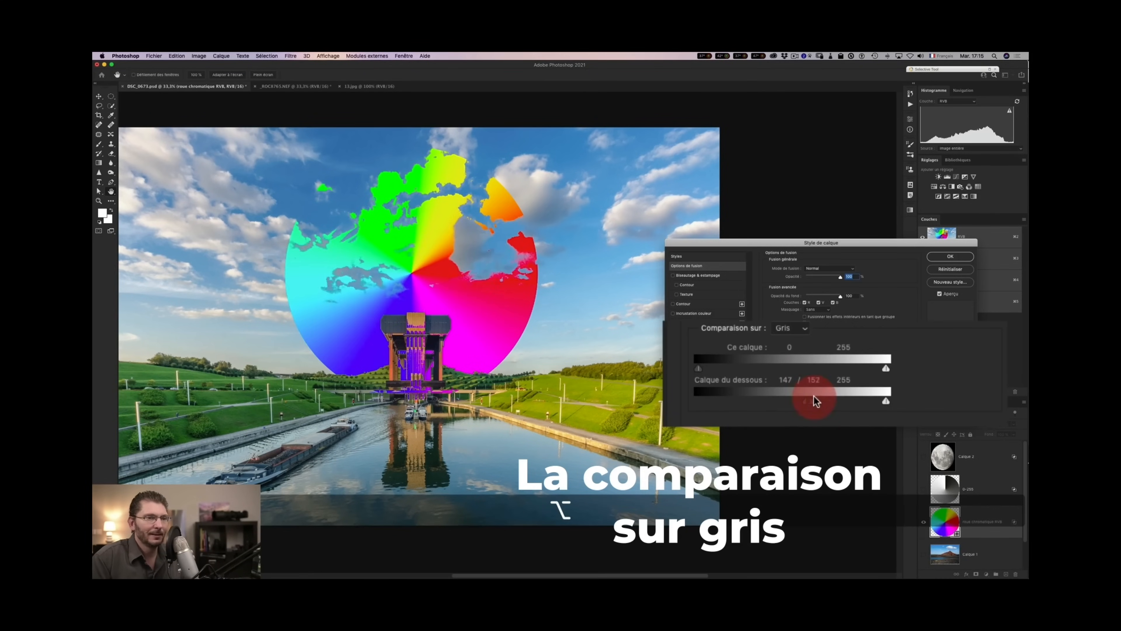
pyautogui.moveTo(813, 400)
pyautogui.mouseDown()
pyautogui.moveTo(844, 391)
pyautogui.moveTo(798, 401)
pyautogui.mouseUp()
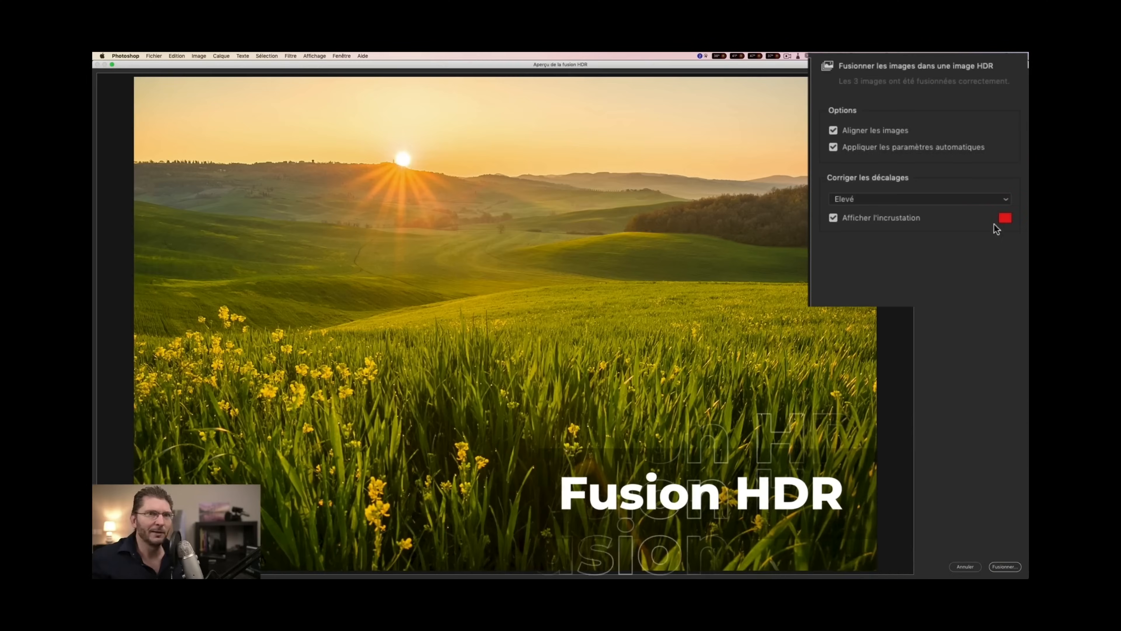
pyautogui.click(1004, 218)
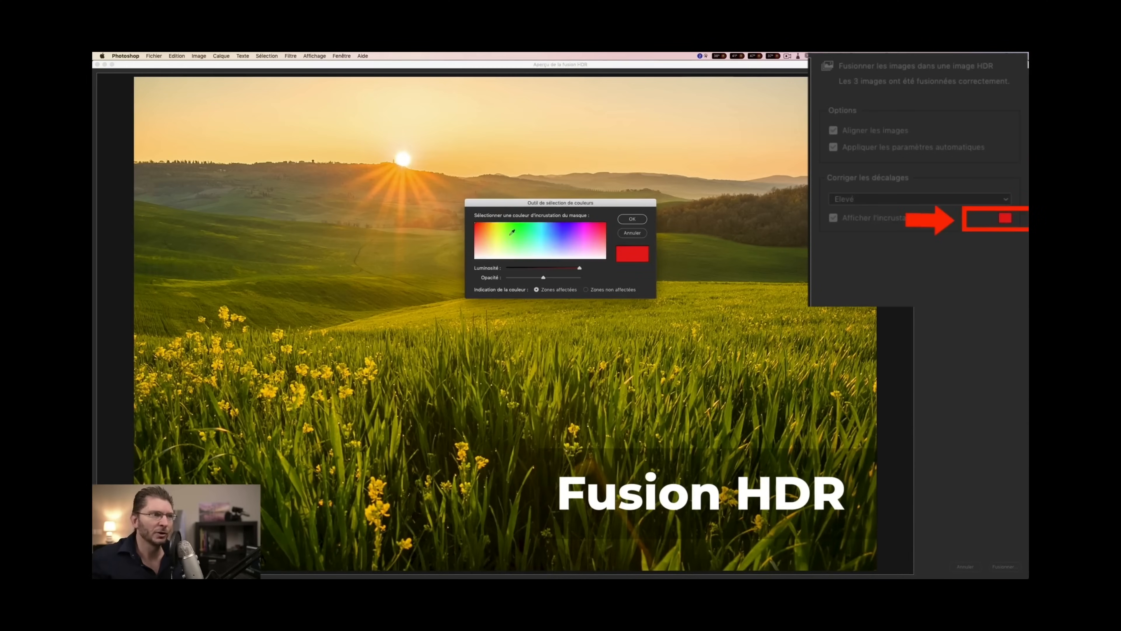
pyautogui.click(632, 218)
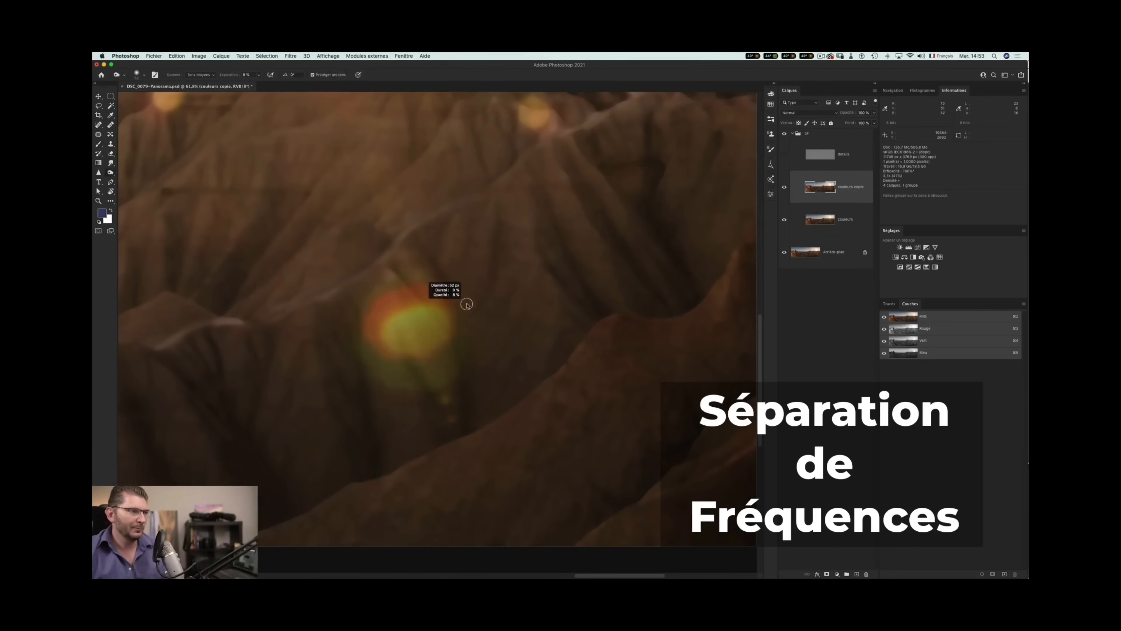
pyautogui.moveTo(450, 301)
pyautogui.mouseDown()
pyautogui.moveTo(439, 421)
pyautogui.moveTo(384, 381)
pyautogui.moveTo(407, 237)
pyautogui.moveTo(370, 253)
pyautogui.moveTo(457, 310)
pyautogui.mouseUp()
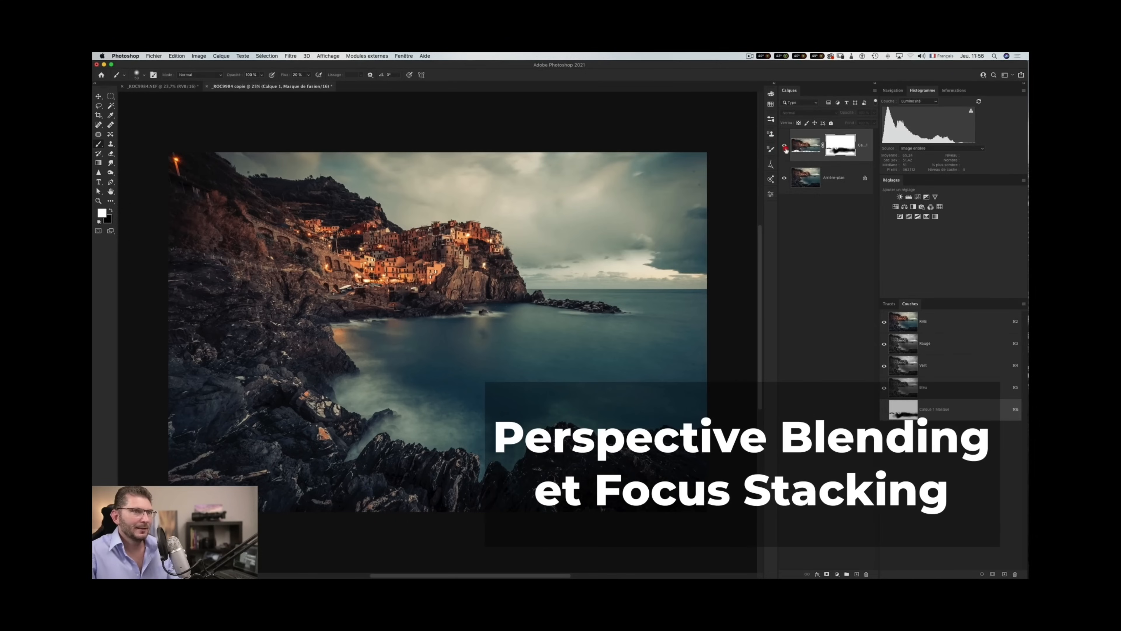
pyautogui.click(785, 147)
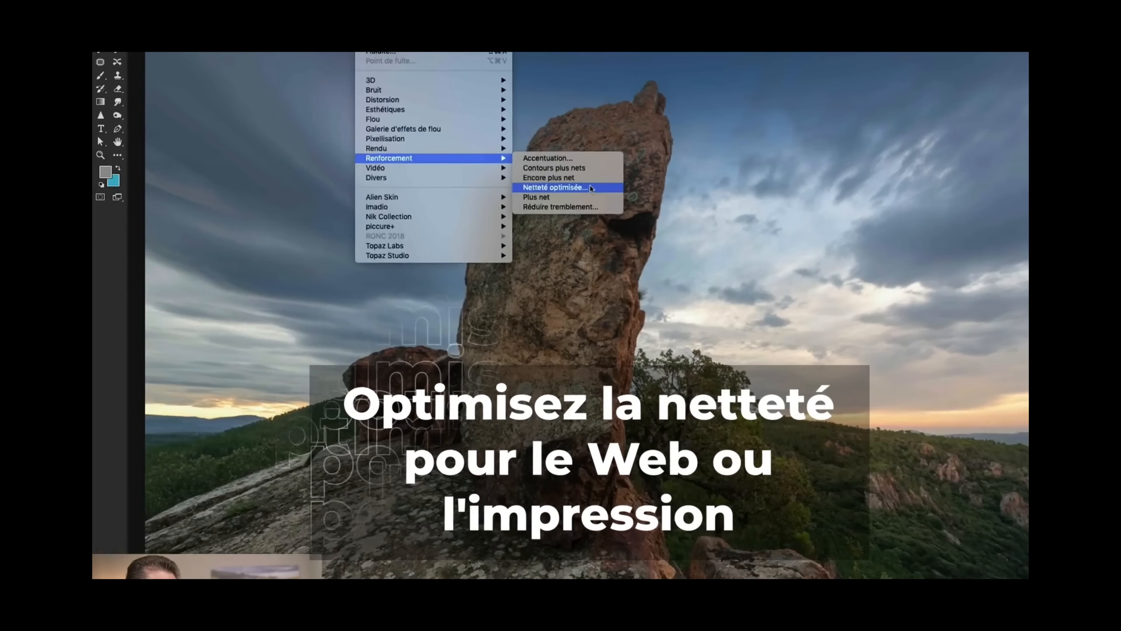
# Open the Netteté optimisée filter for the rock picture, and toggle the selected accentuation layer's visibility to compare the sharpening
pyautogui.click(591, 188)
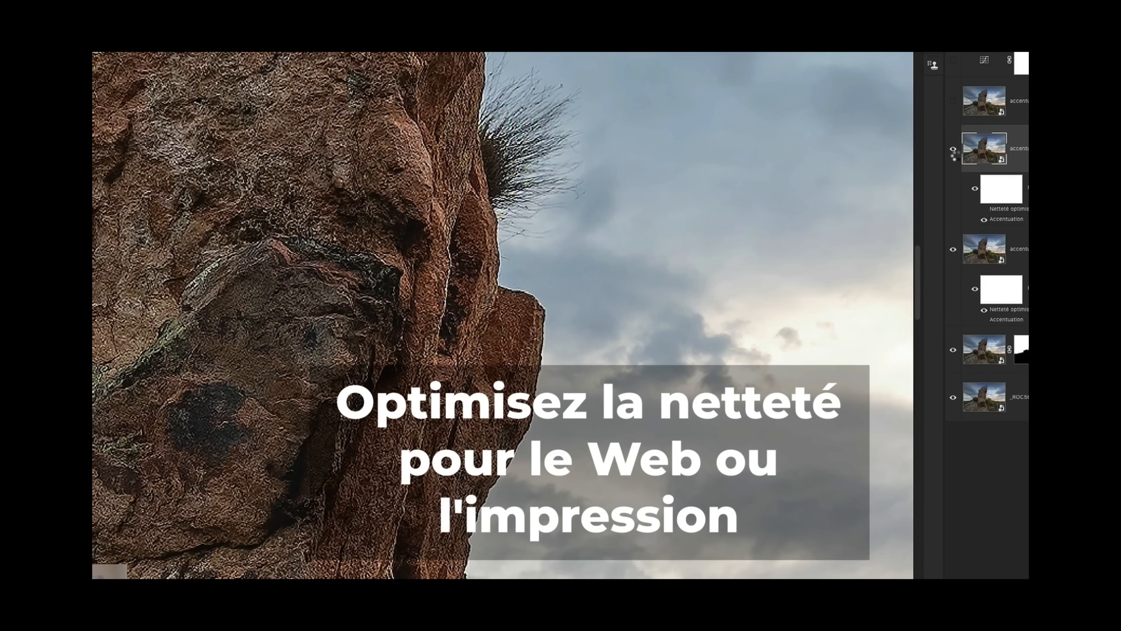
pyautogui.click(954, 150)
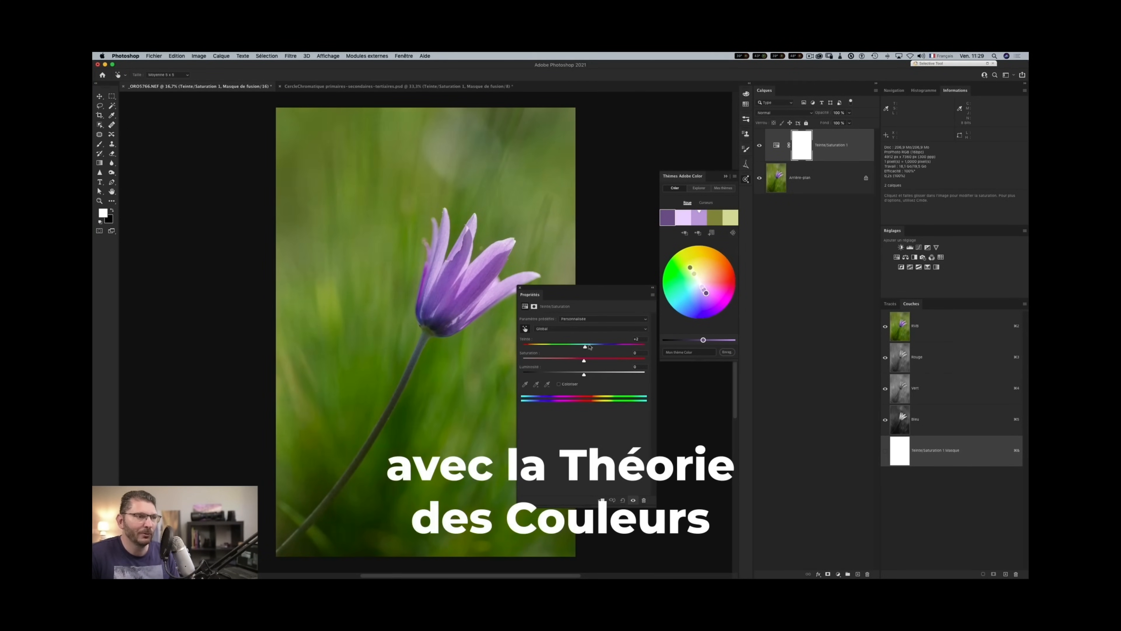
# Raise the overall hue of the purple flower picture in the Teinte/Saturation adjustment layer
pyautogui.moveTo(584, 346); pyautogui.dragTo(608, 345)
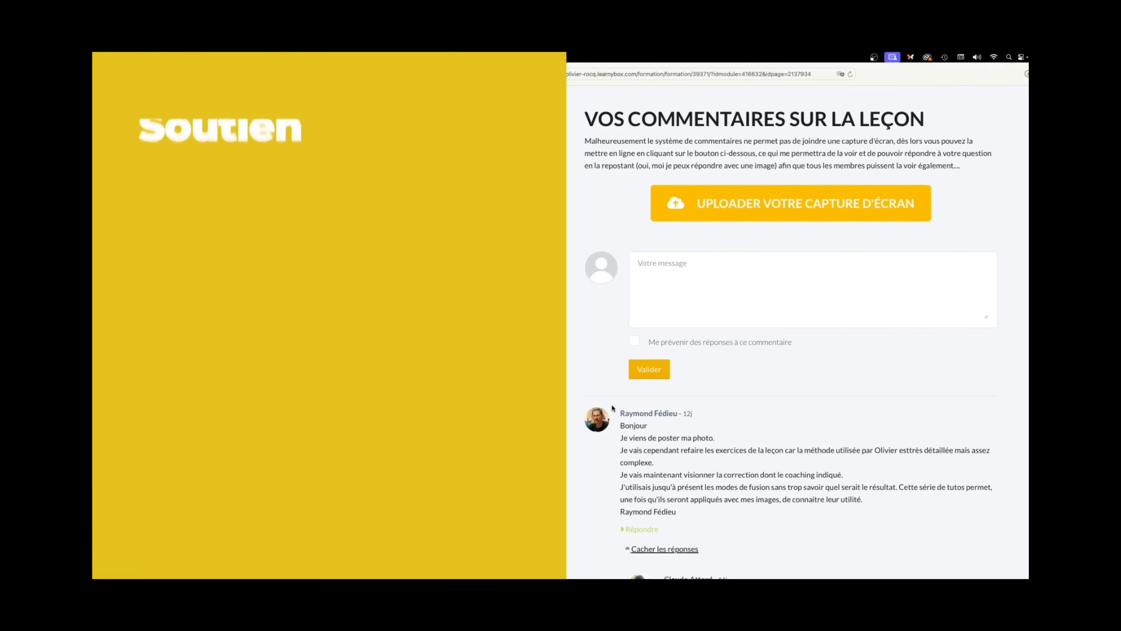
# Look through the members' comments under the lesson and the exercise photo albums of the Facebook training group
pyautogui.scroll(-8, 612, 407)
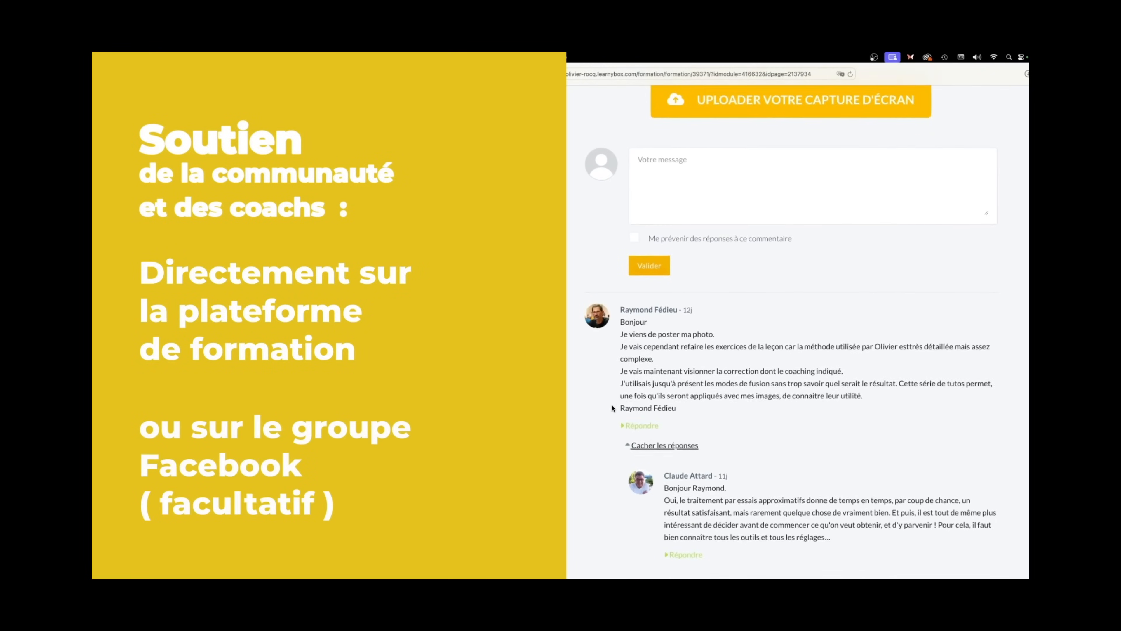
pyautogui.scroll(-1, 613, 408)
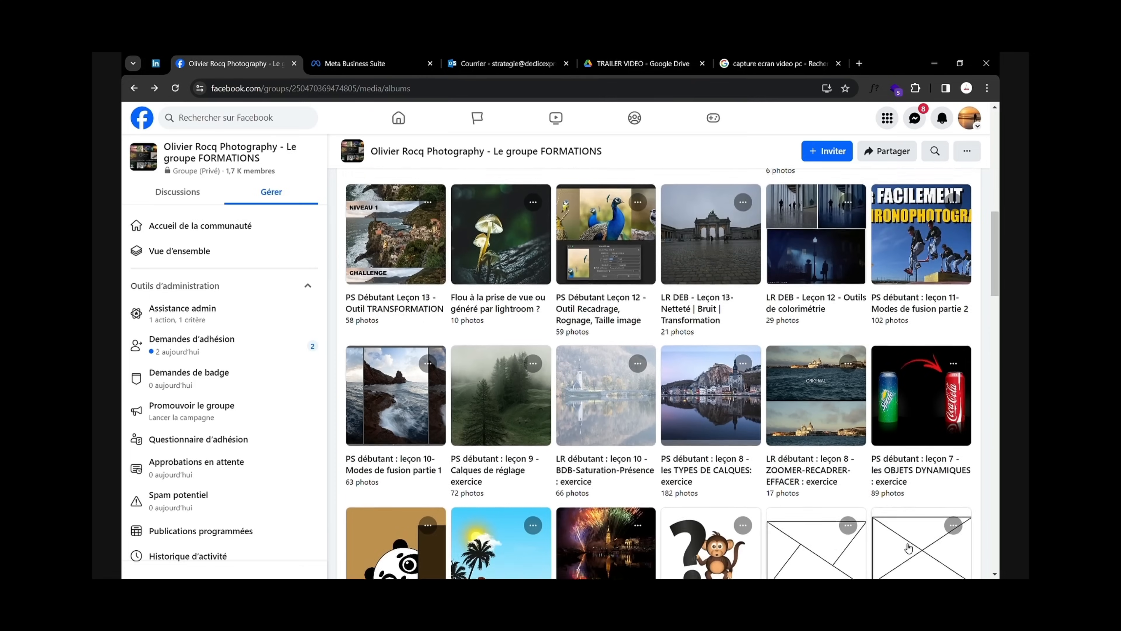
pyautogui.scroll(5, 908, 548)
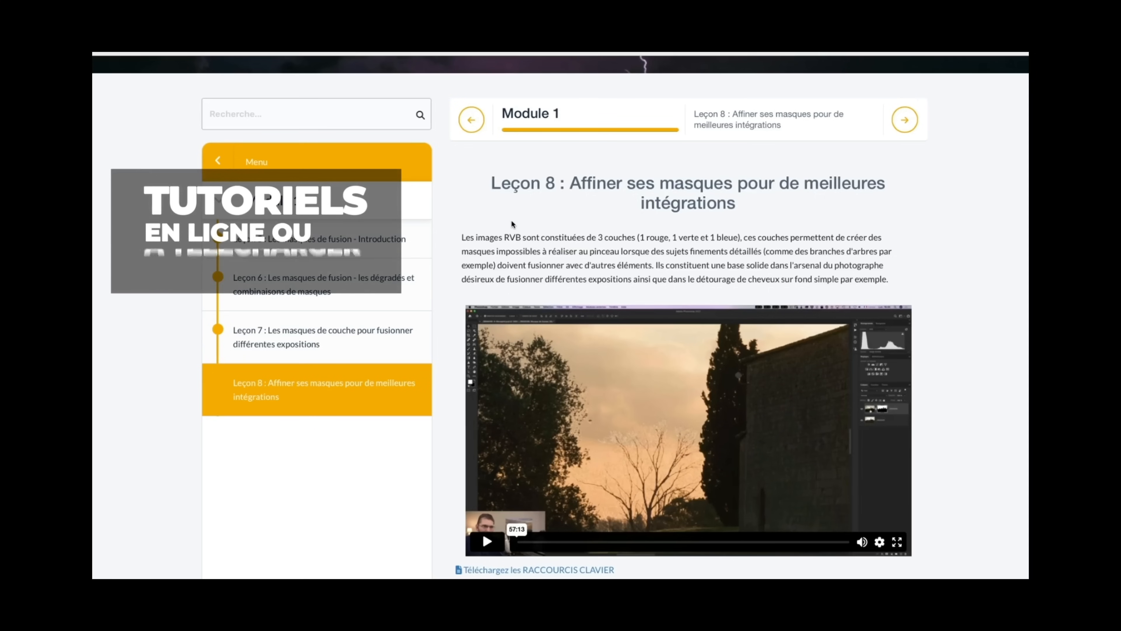
# Review the Leçon 8 page on refining masks, from its video and table of contents to the practical exercise and its correction
pyautogui.scroll(-9, 512, 221)
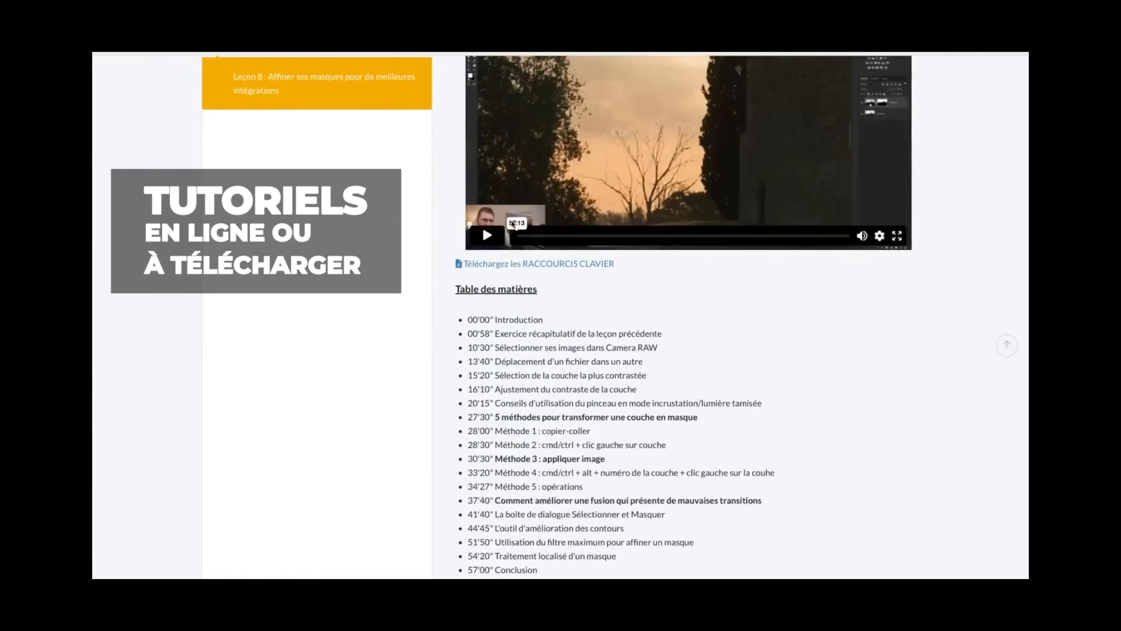
pyautogui.scroll(-7, 511, 224)
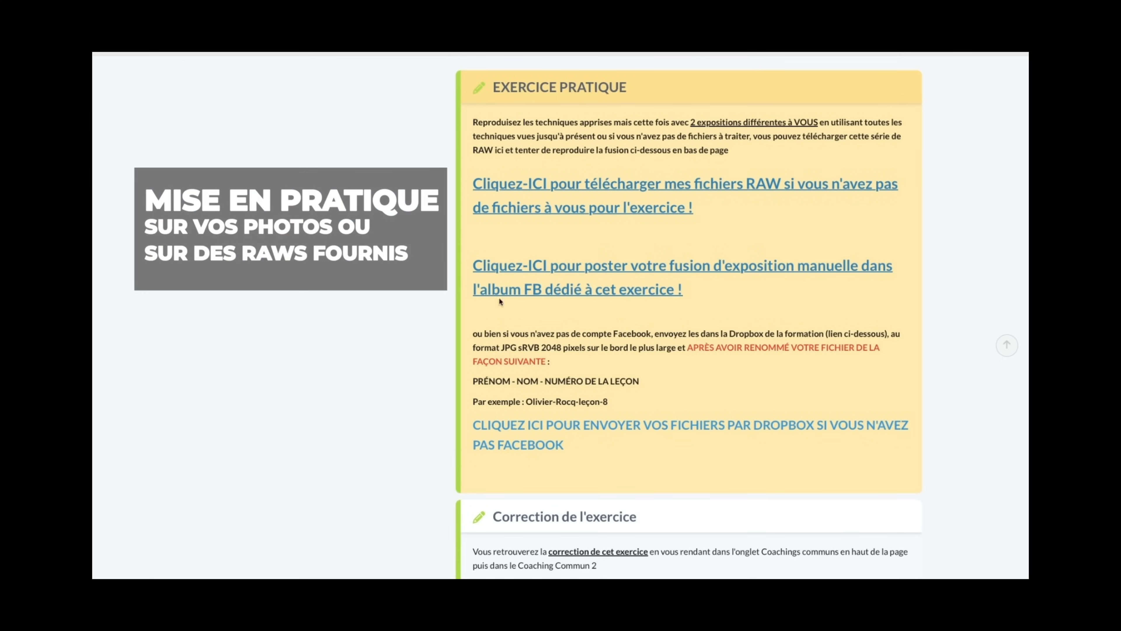
pyautogui.scroll(-6, 488, 361)
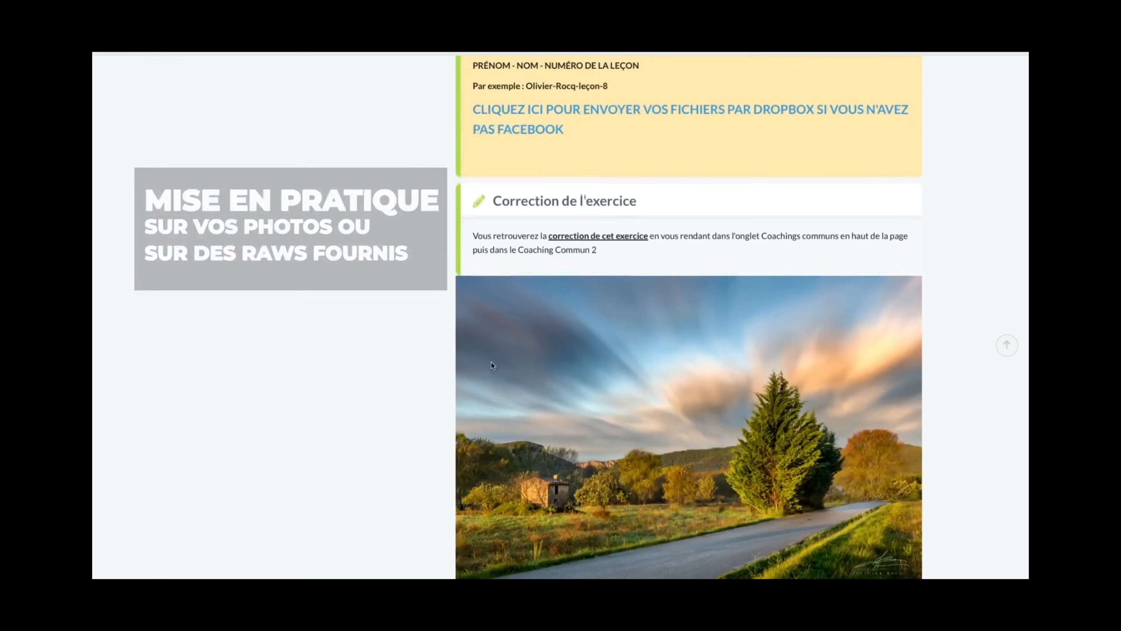
pyautogui.scroll(-2, 493, 364)
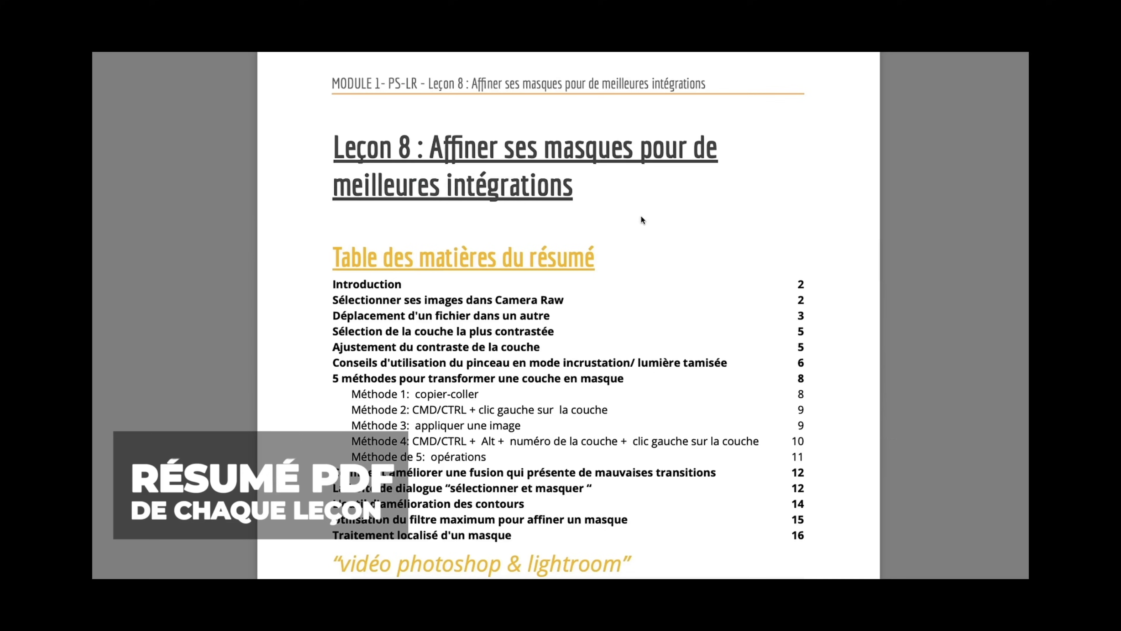
# Read the PDF summary of Leçon 8 from its table of contents through the Introduction
pyautogui.scroll(-1, 641, 220)
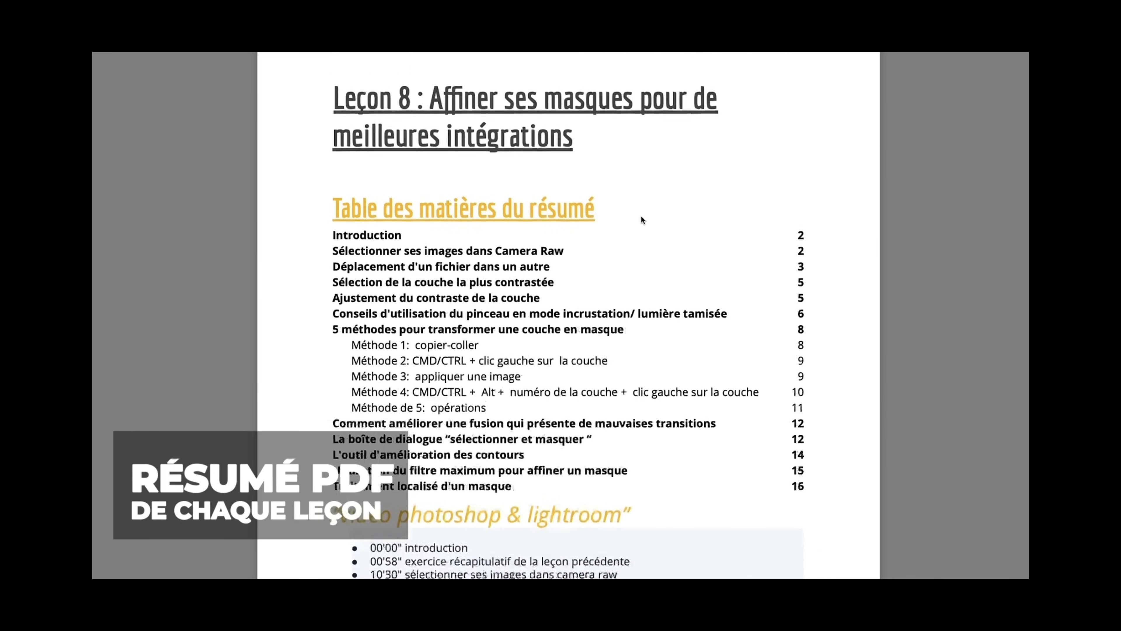
pyautogui.scroll(-15, 641, 217)
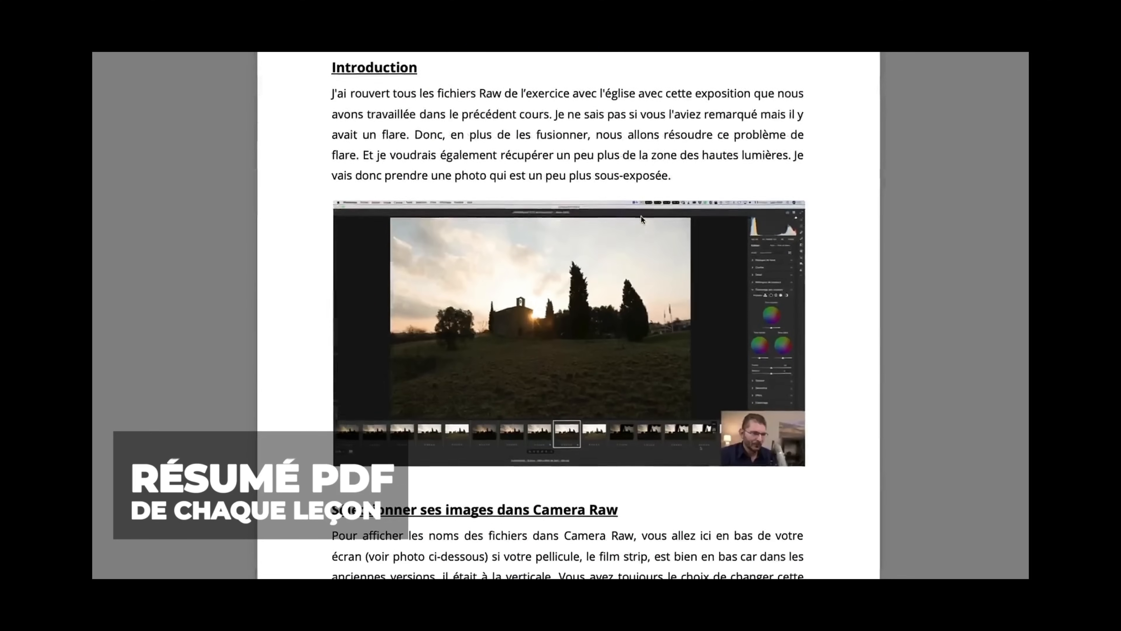